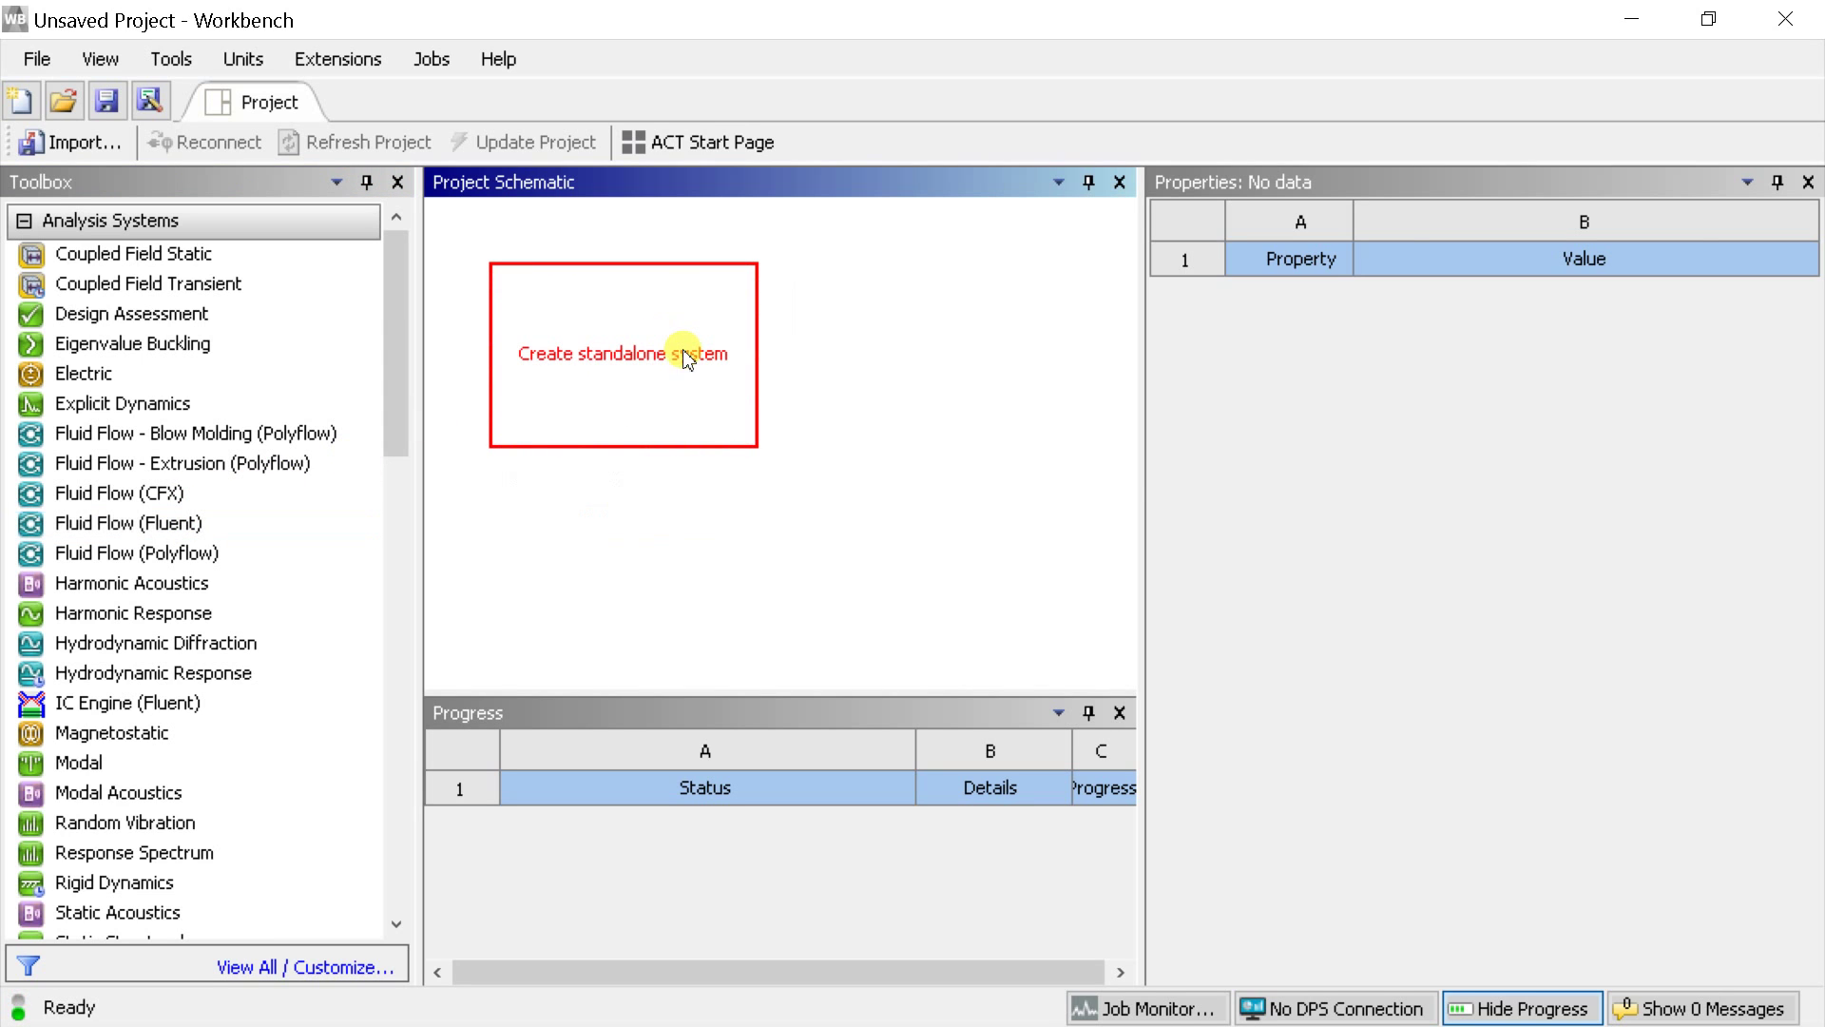
Step: Add a standalone Fluid Flow (Fluent) system to the project and start a new DesignModeler geometry for it
{"action": "left_click", "coordinate": [685, 352]}
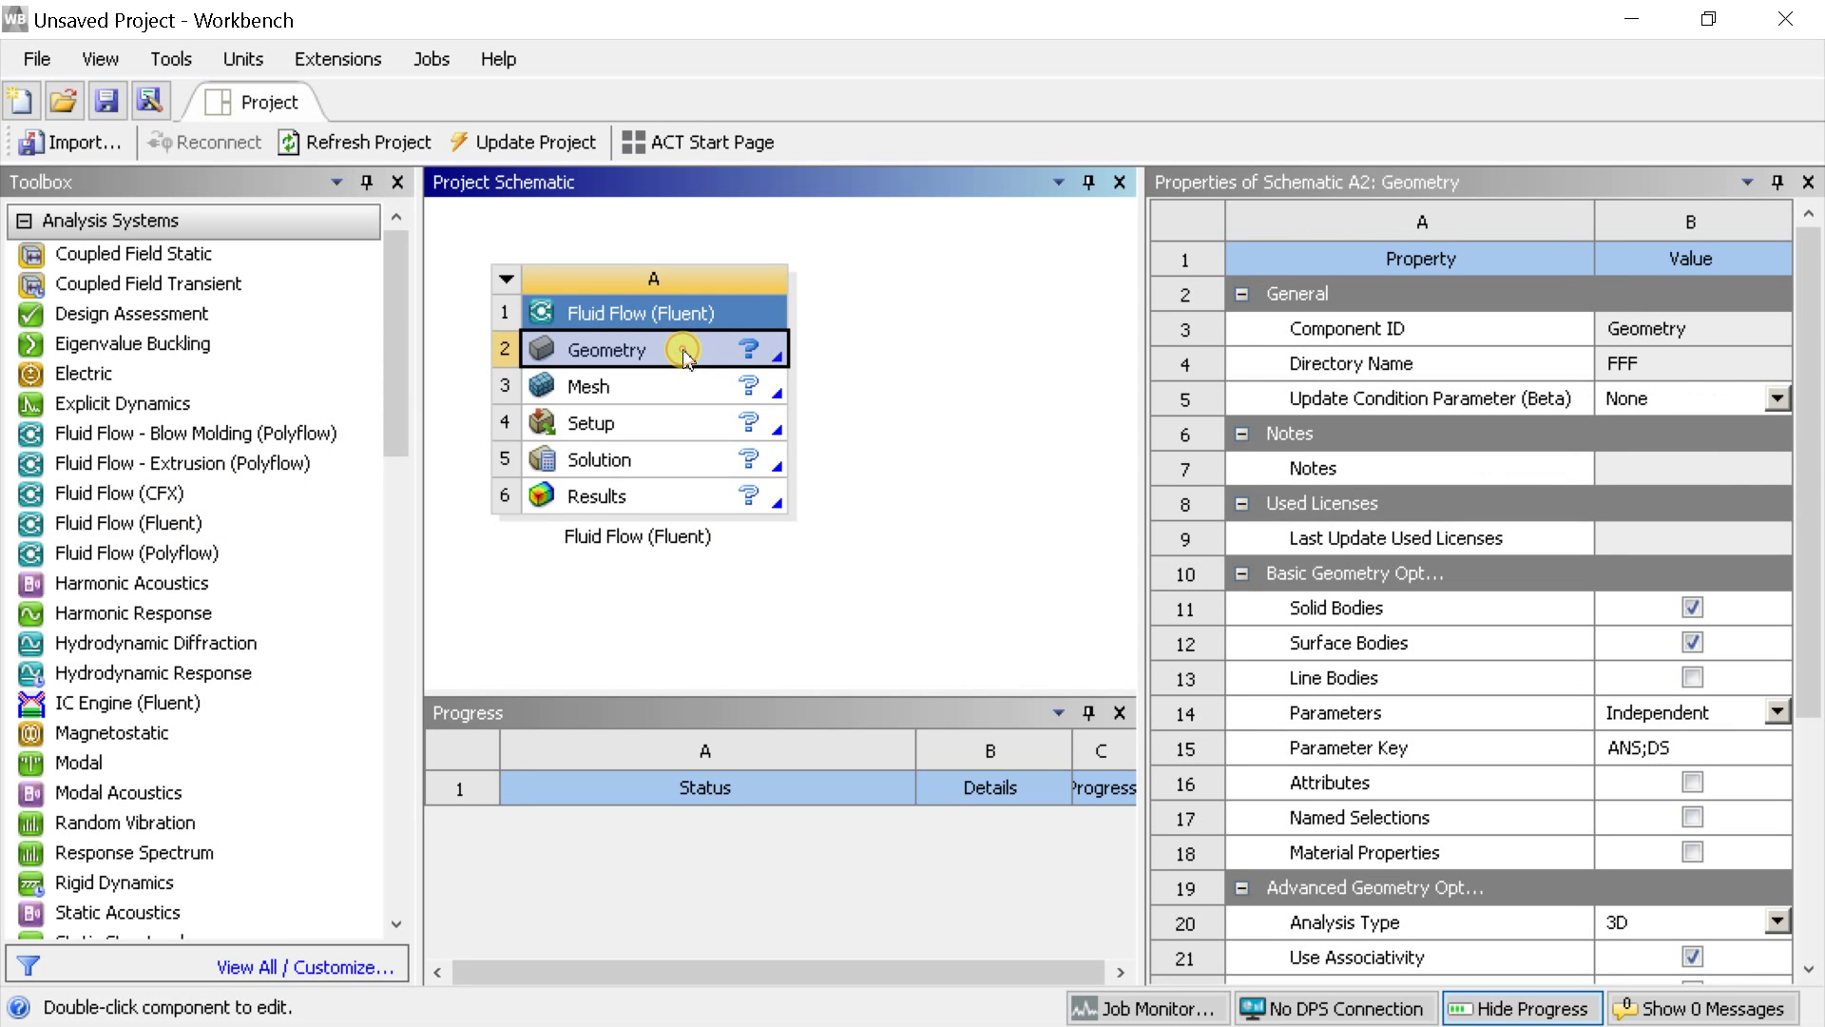
{"action": "right_click", "coordinate": [703, 351]}
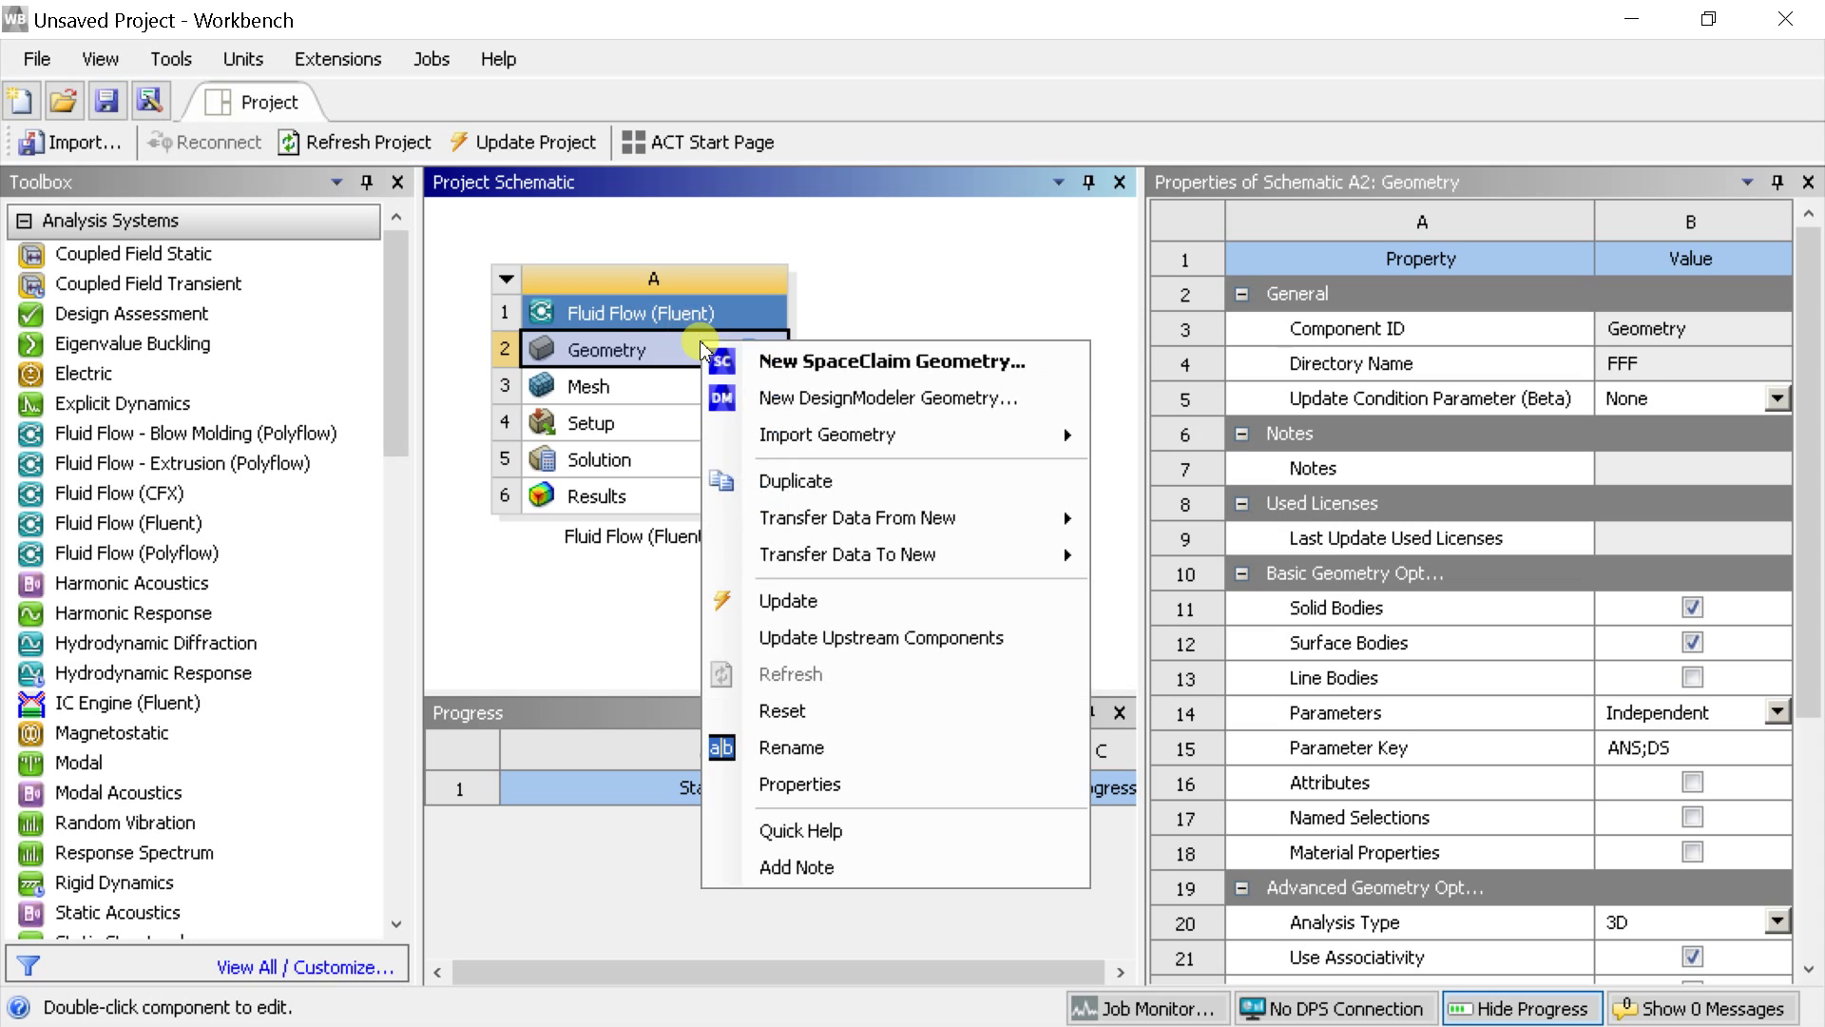
{"action": "left_click", "coordinate": [775, 399]}
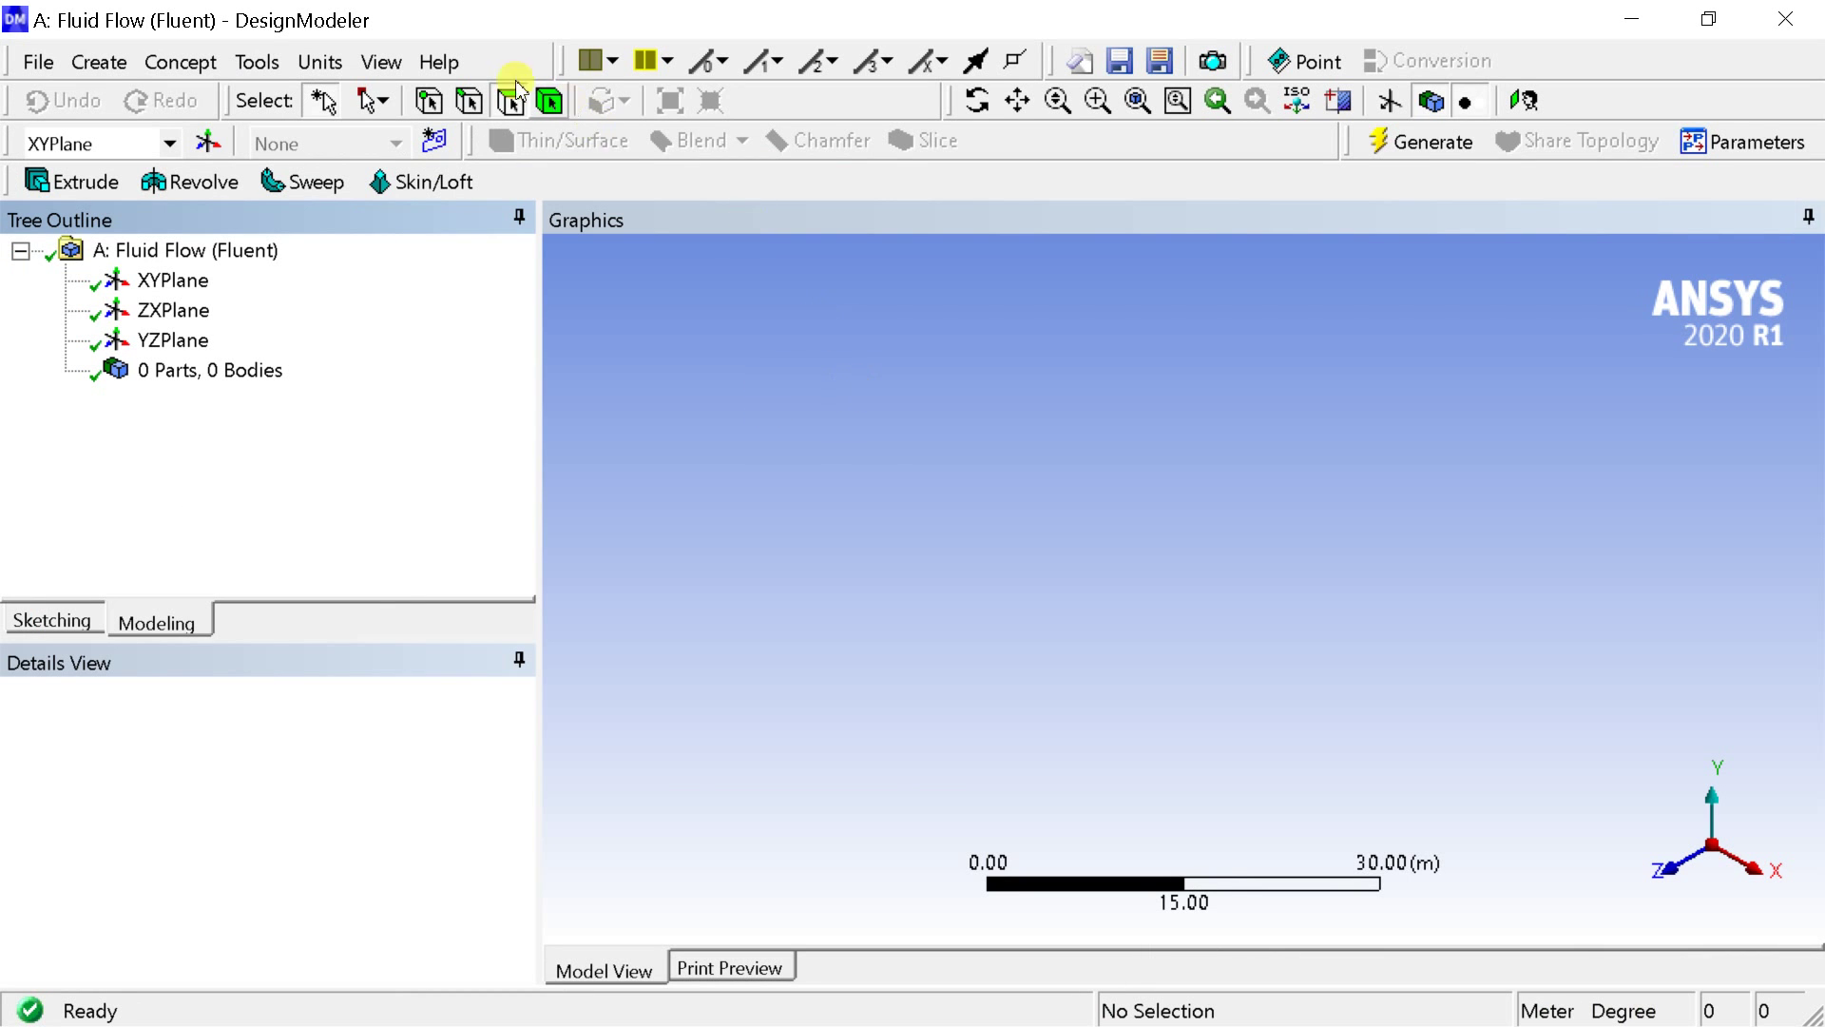
Step: Set the modelling units to millimetres and add a cylinder primitive on the XY plane
{"action": "left_click", "coordinate": [320, 61]}
{"action": "left_click", "coordinate": [375, 163]}
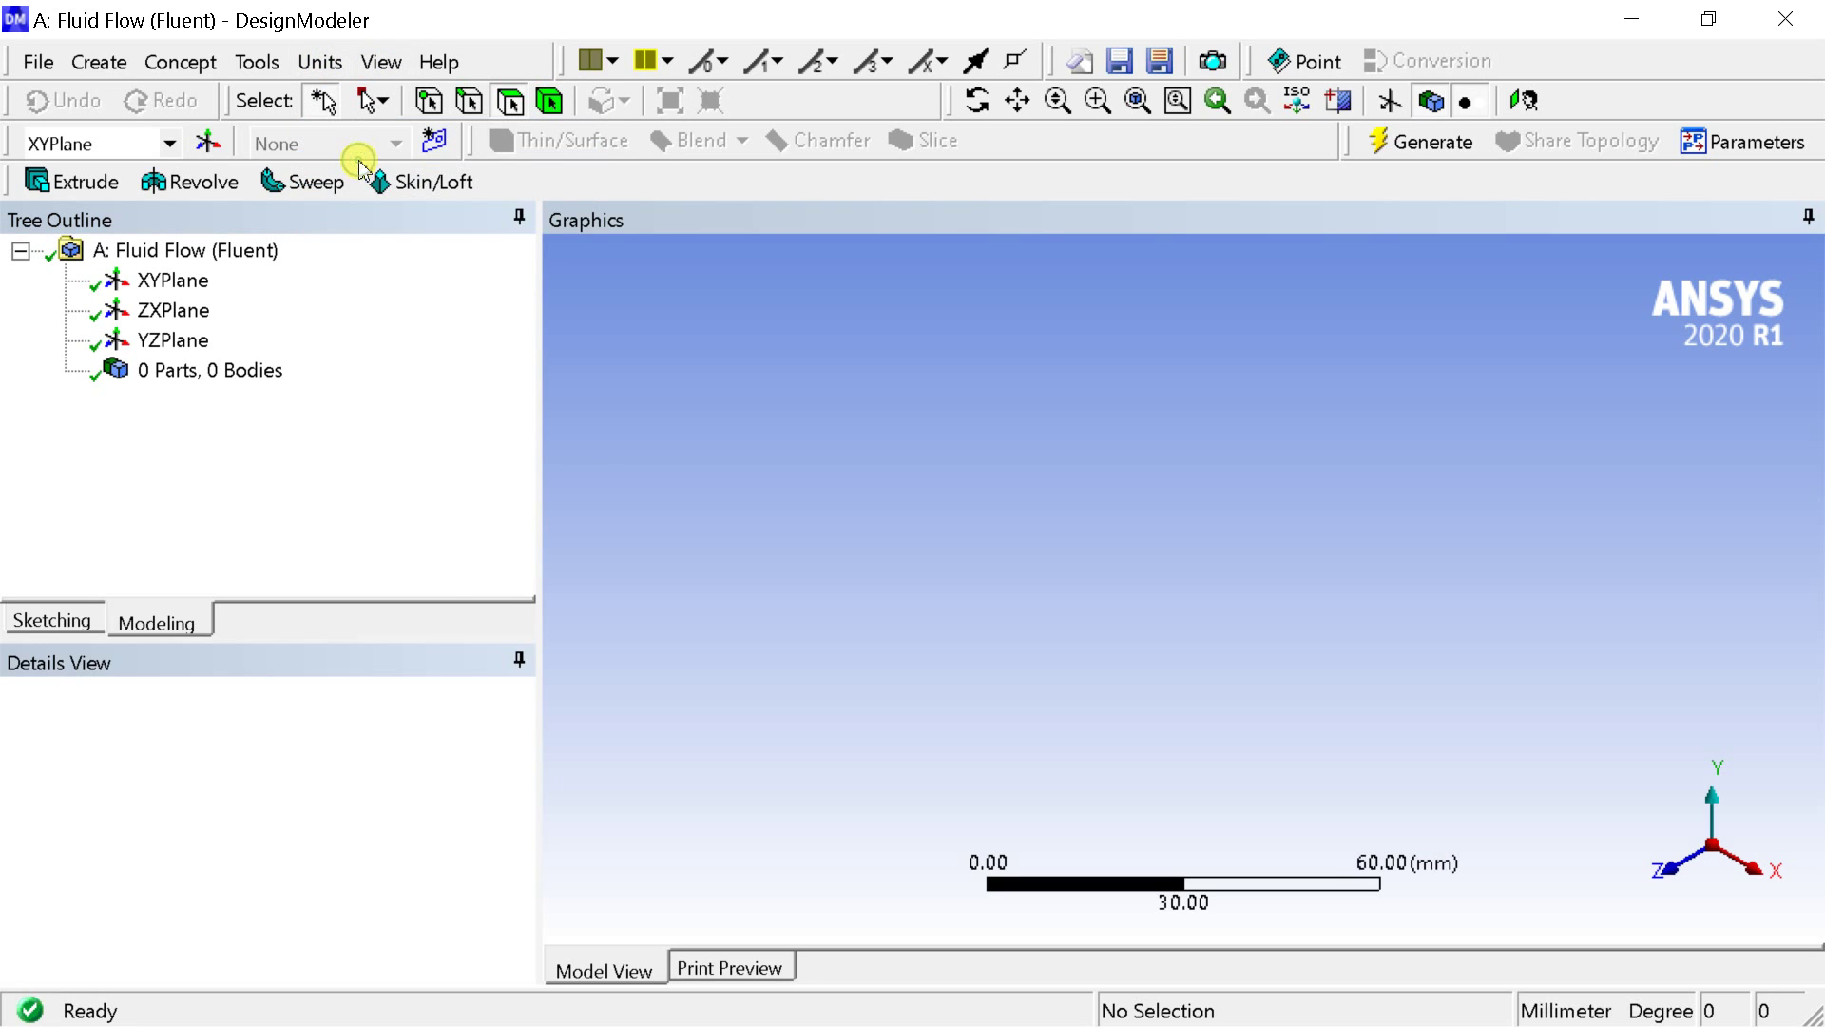
{"action": "left_click", "coordinate": [103, 63]}
{"action": "mouse_move", "coordinate": [203, 738]}
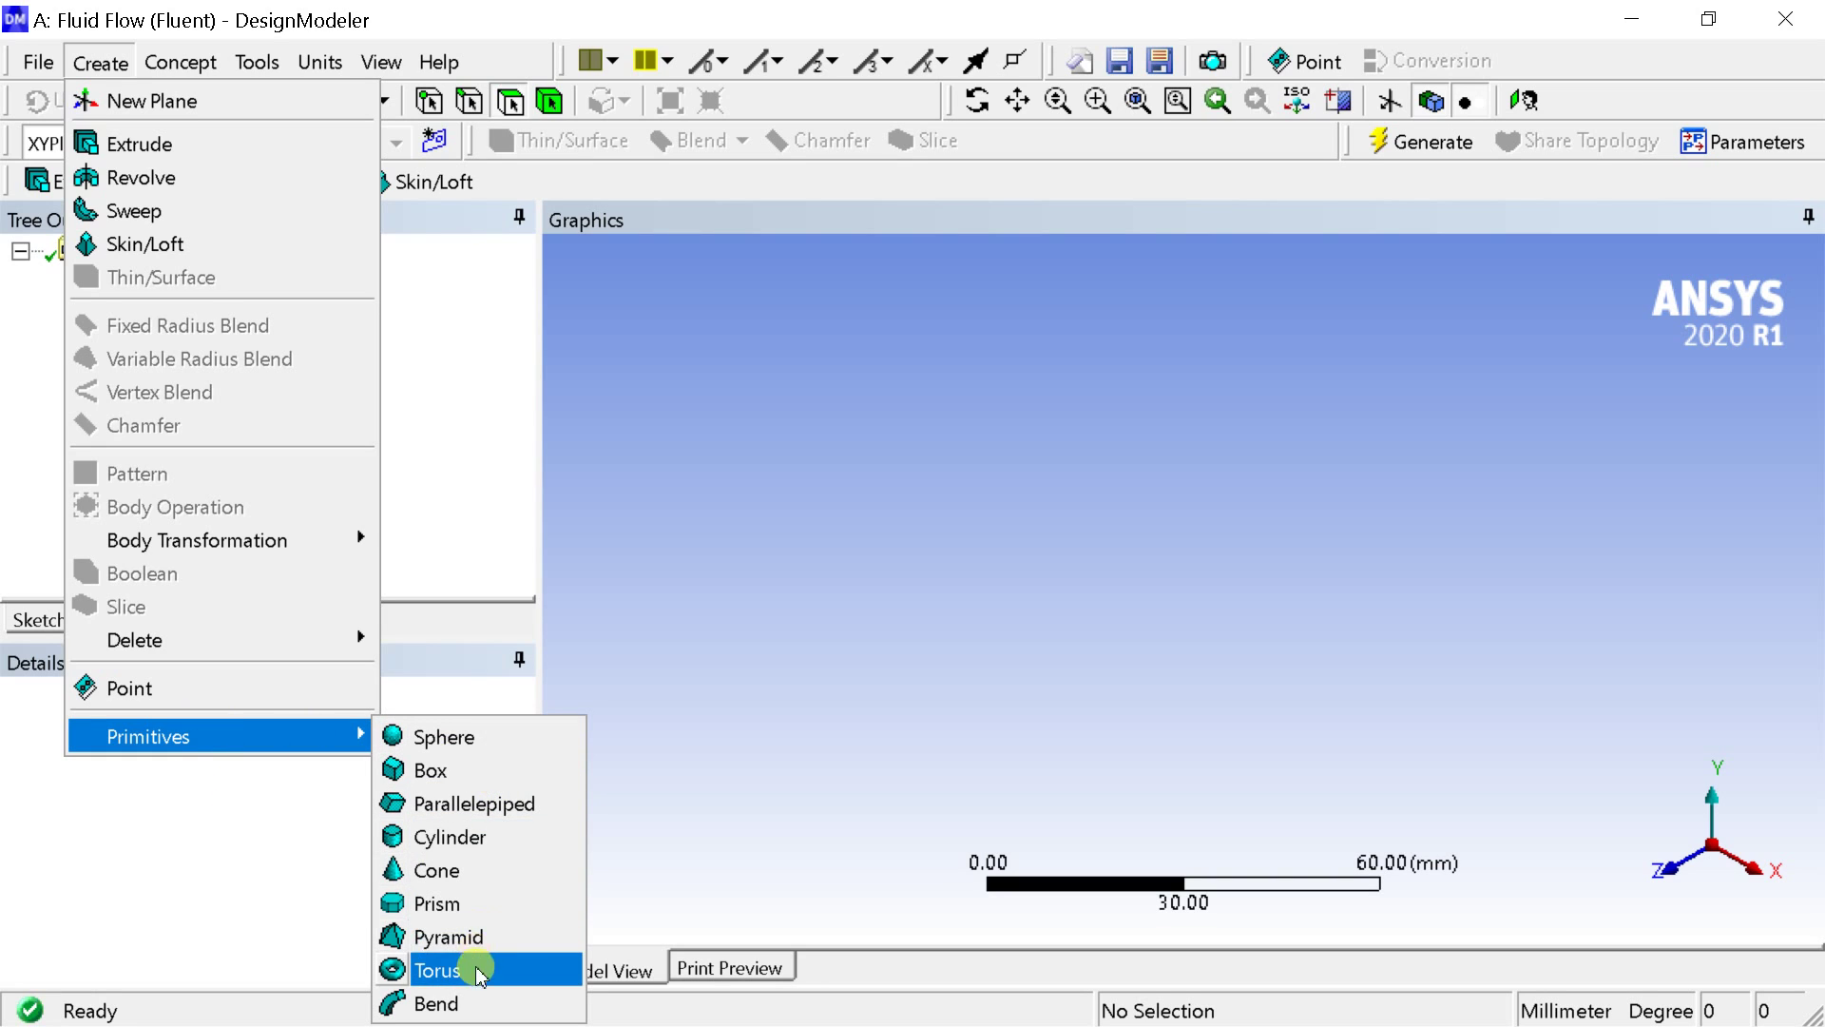
{"action": "left_click", "coordinate": [479, 834]}
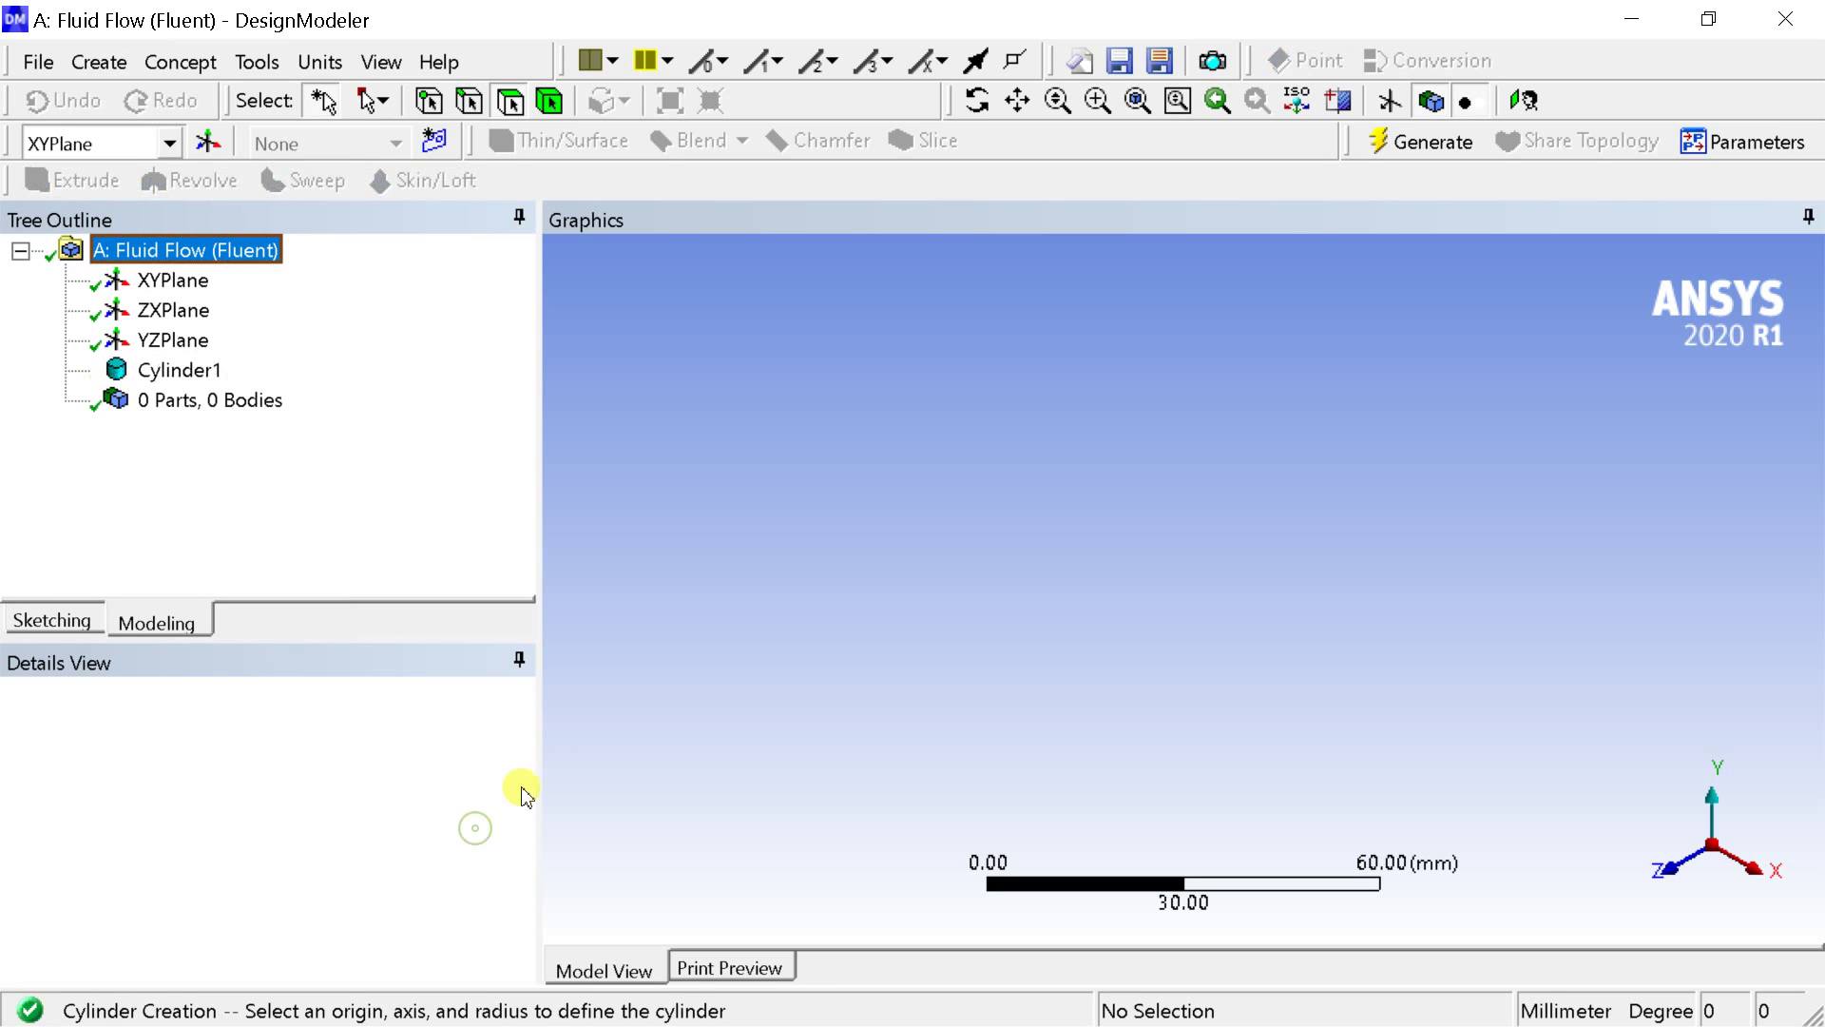
{"action": "left_click", "coordinate": [144, 370]}
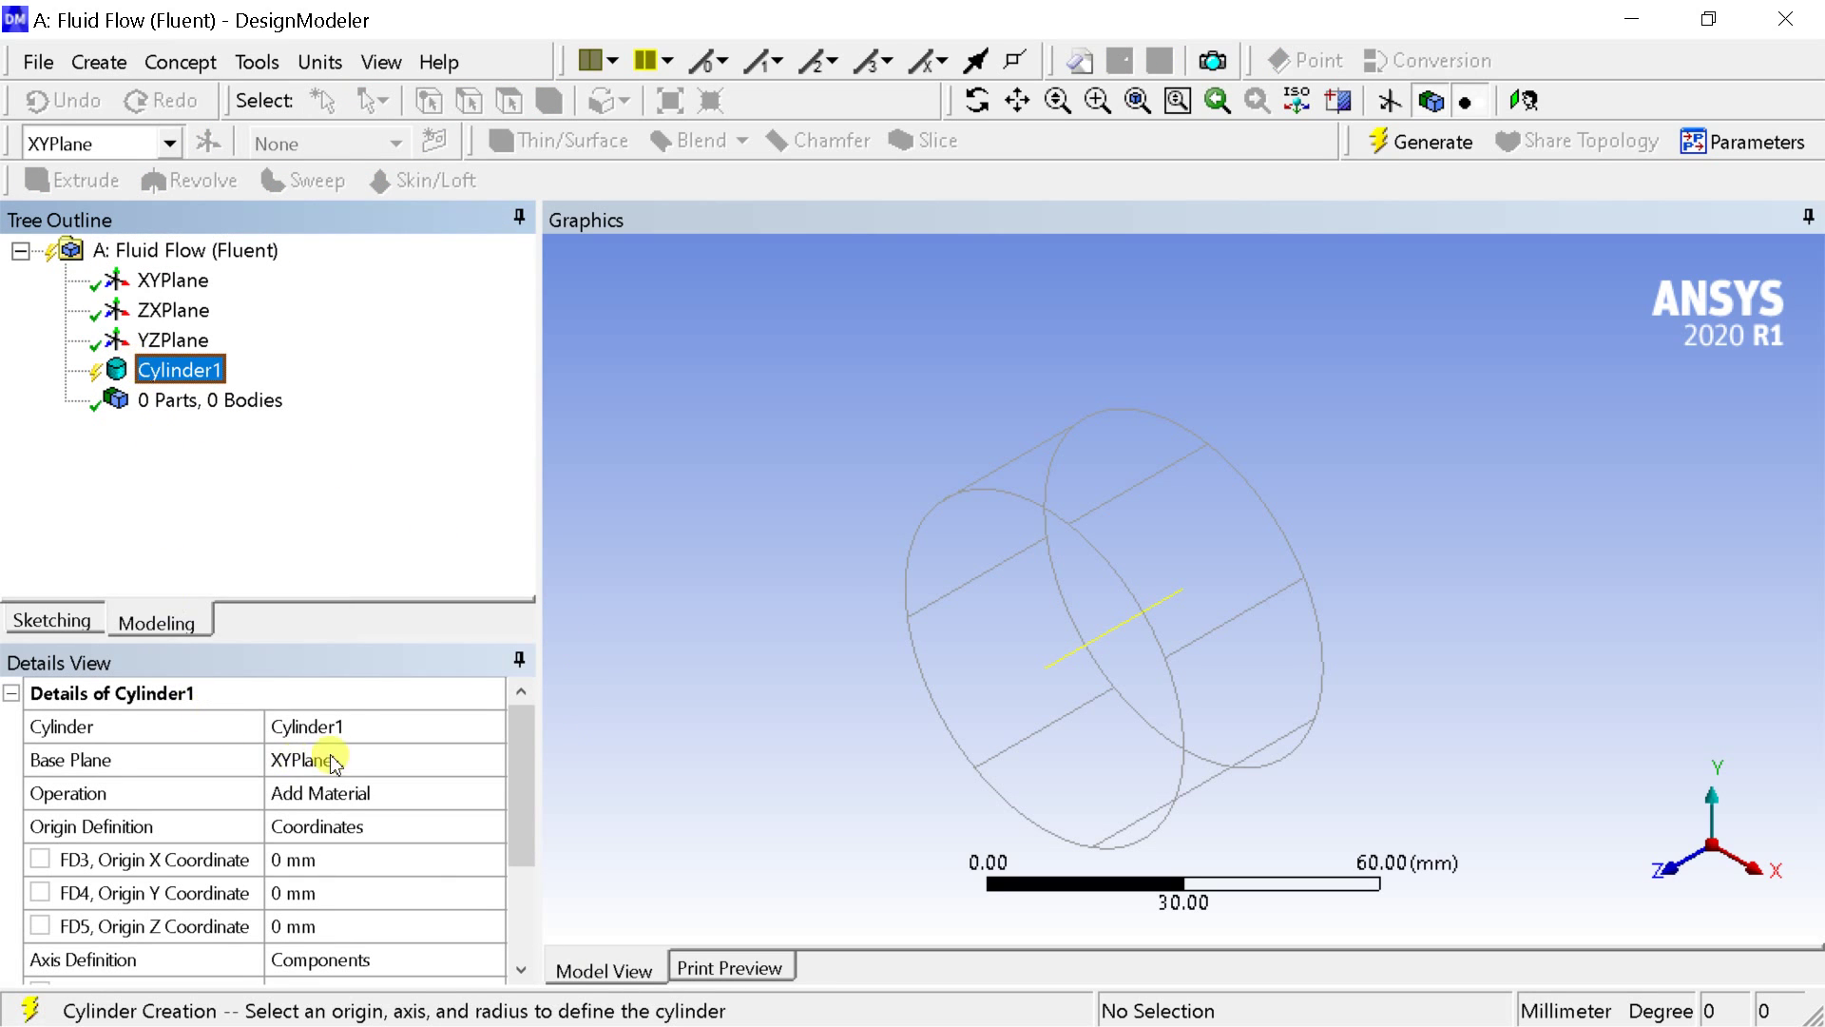
Step: Set the cylinder's Z axis component to 100 mm and radius to 10 mm, and generate the body
{"action": "left_click_drag", "start_coordinate": [353, 639], "coordinate": [366, 521]}
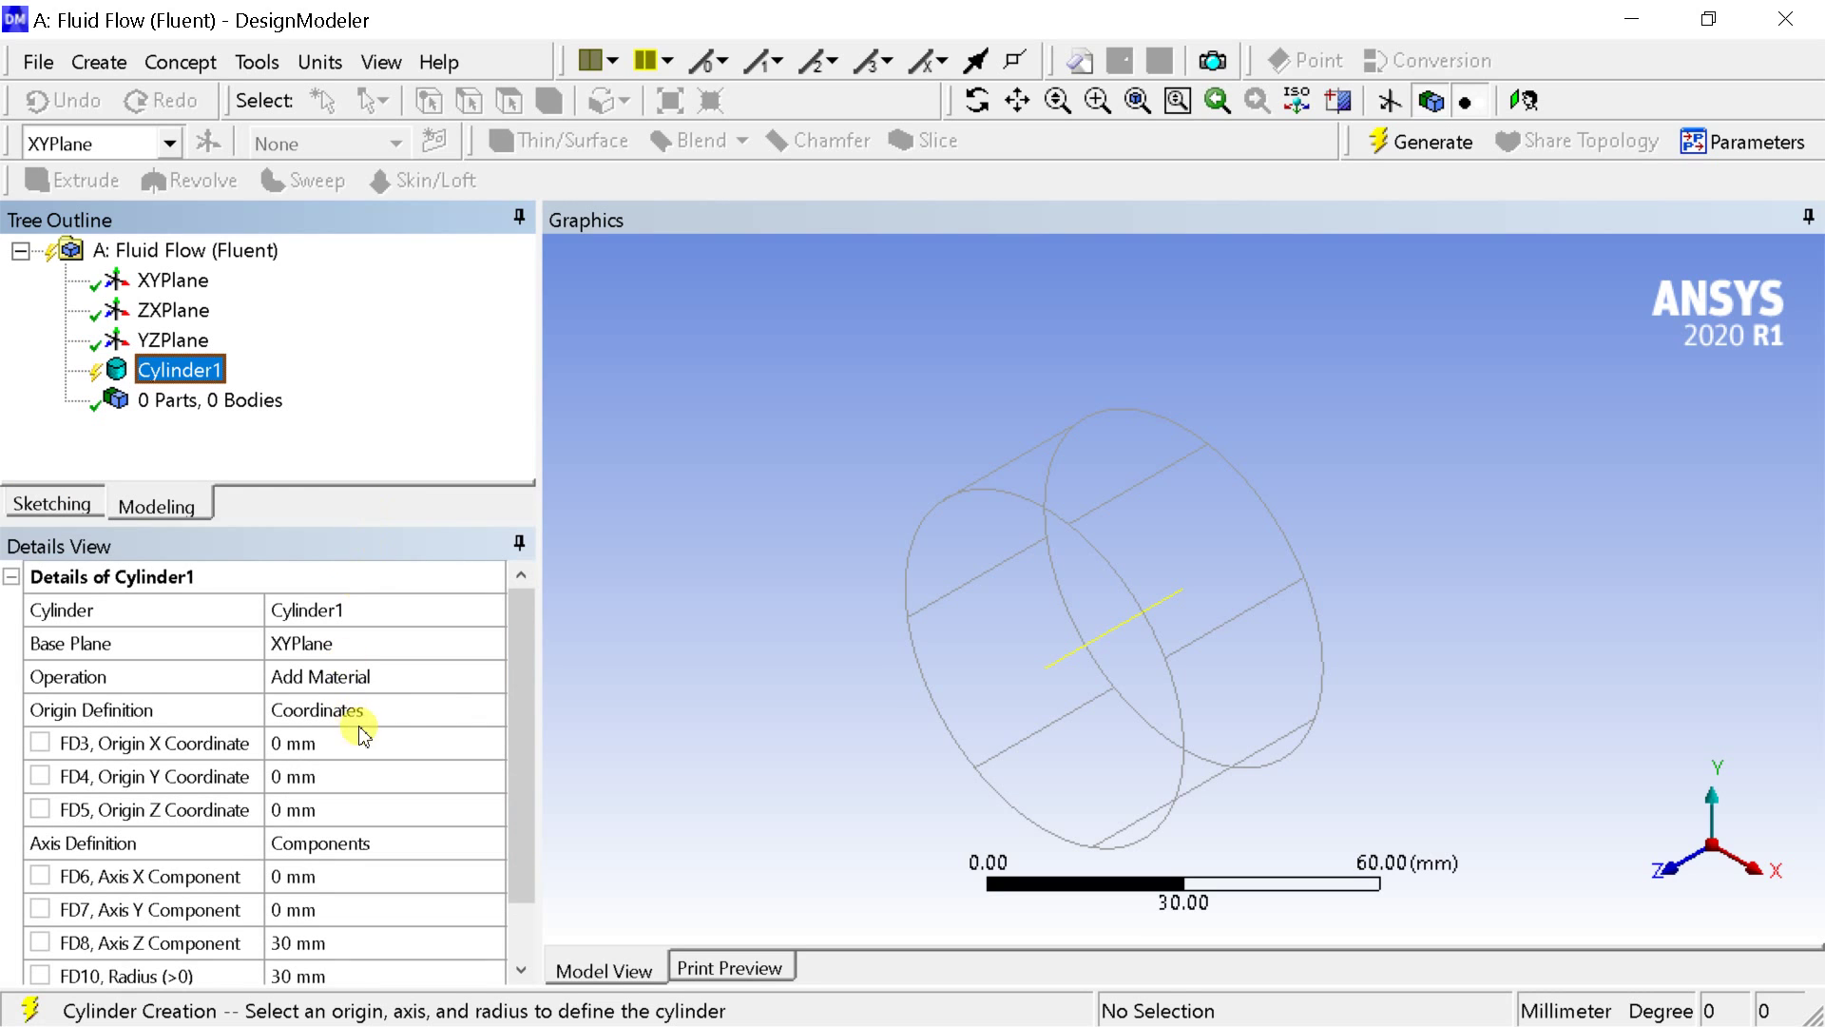
{"action": "left_click_drag", "start_coordinate": [523, 717], "coordinate": [522, 839]}
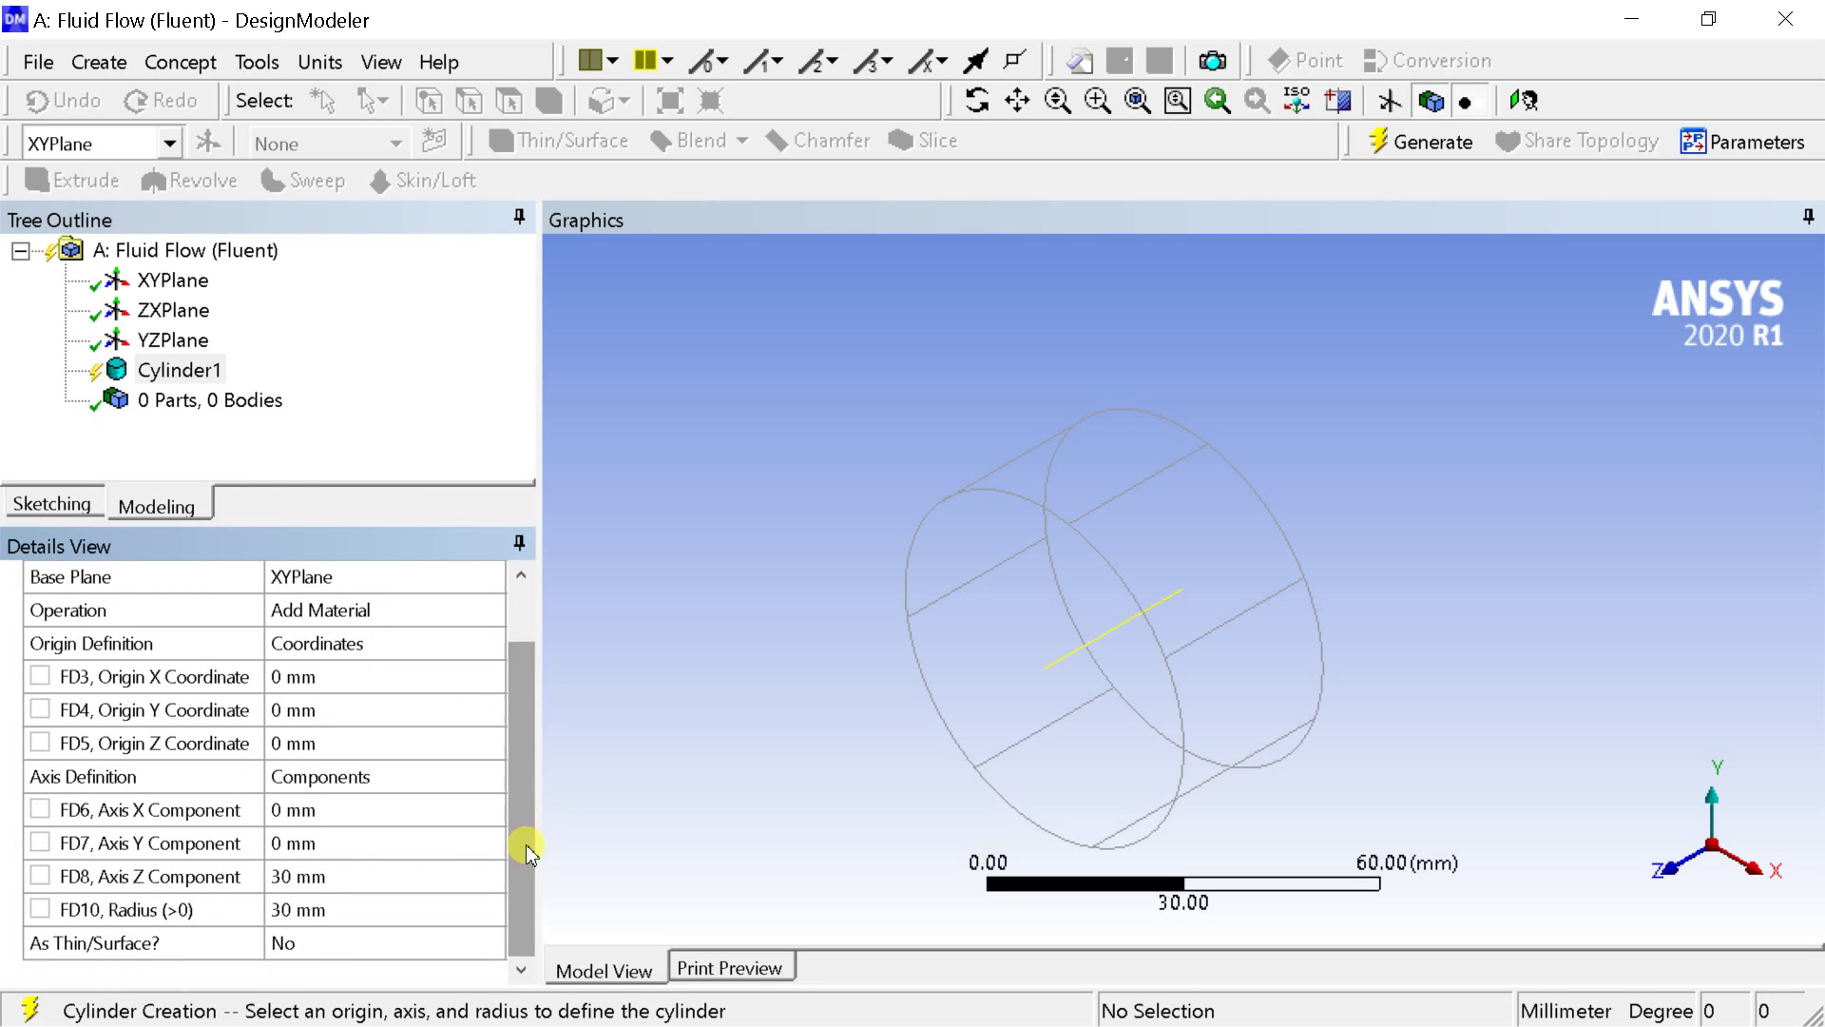
{"action": "left_click", "coordinate": [322, 879]}
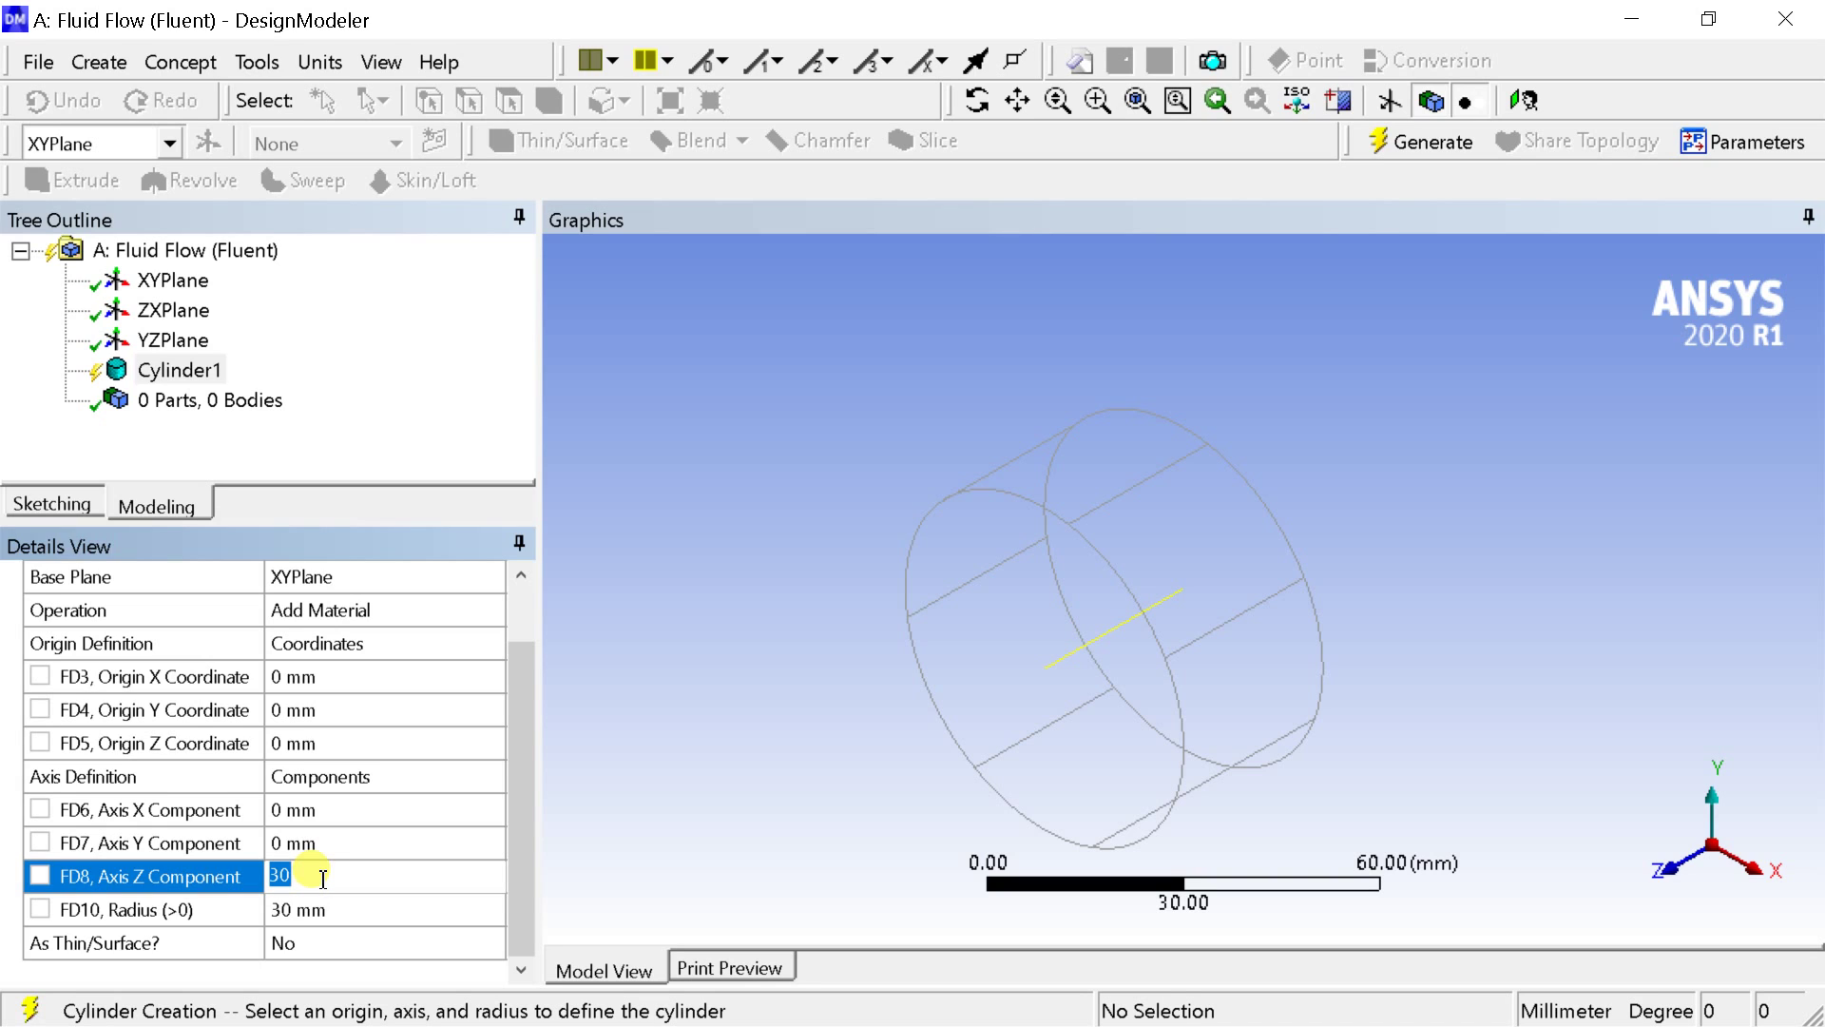
{"action": "key", "text": "Return"}
{"action": "left_click", "coordinate": [338, 915]}
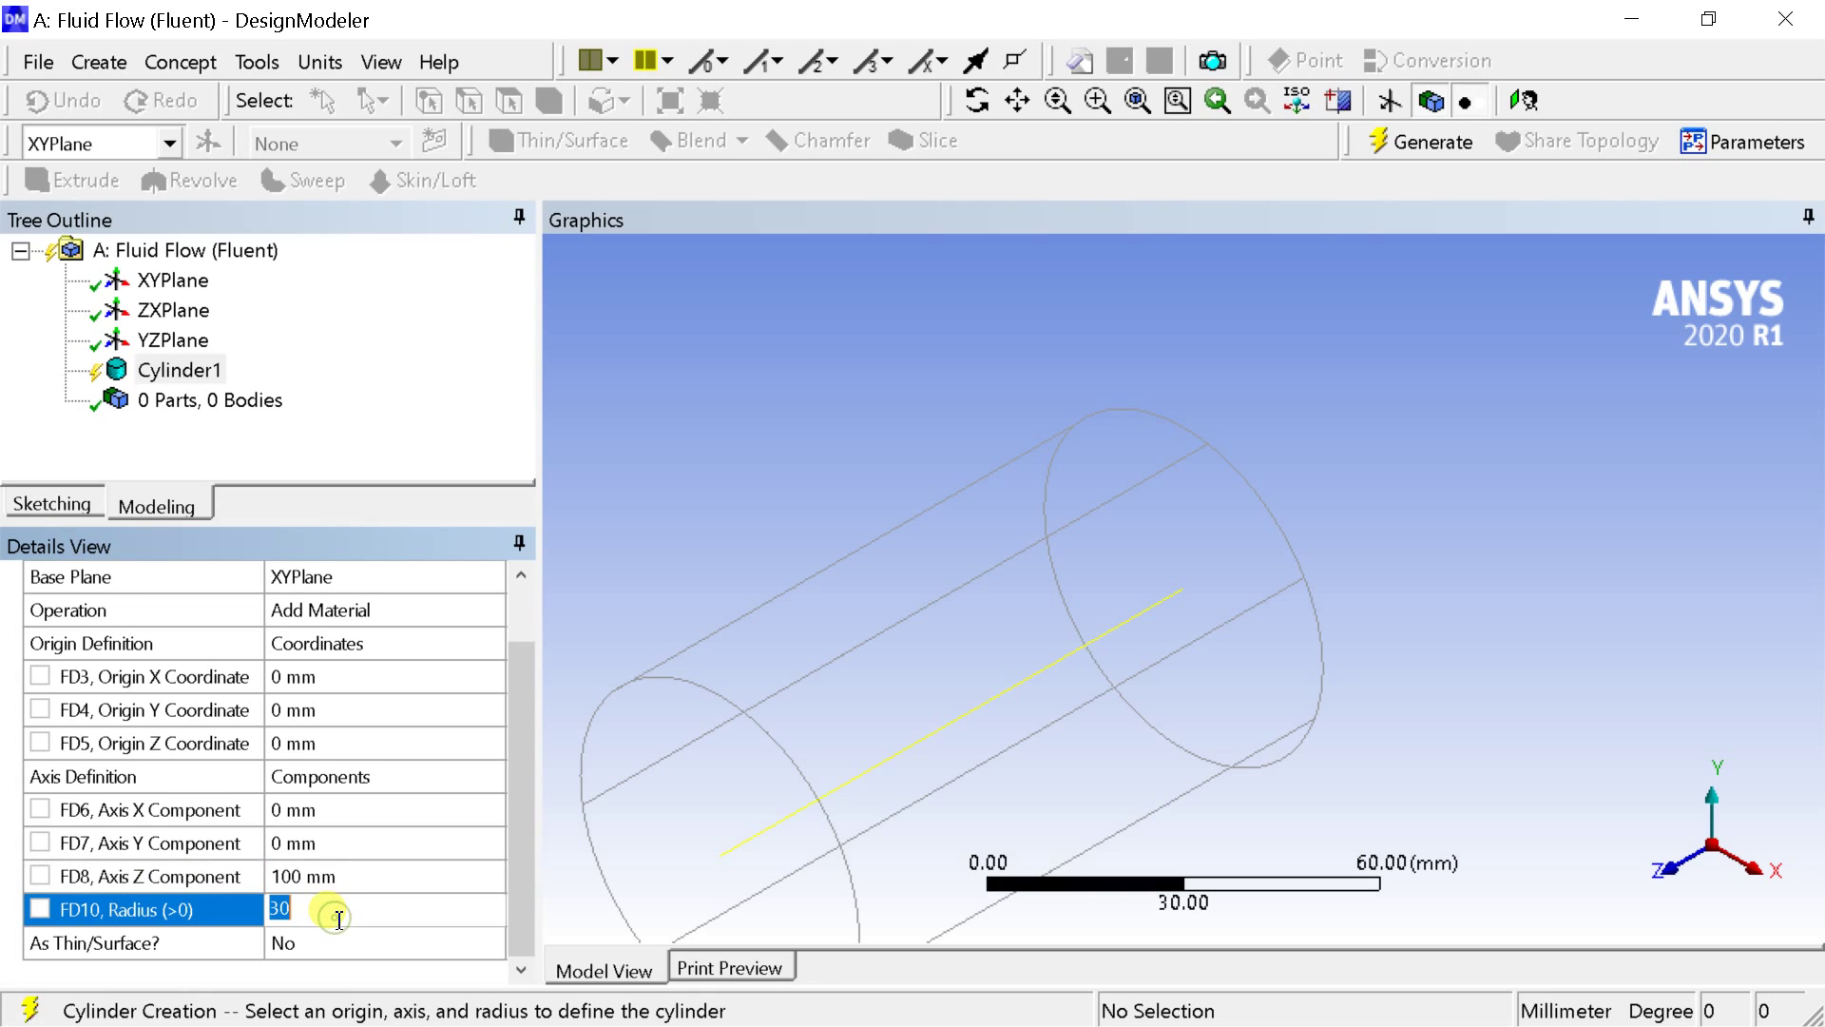
{"action": "type", "text": "10"}
{"action": "key", "text": "Return"}
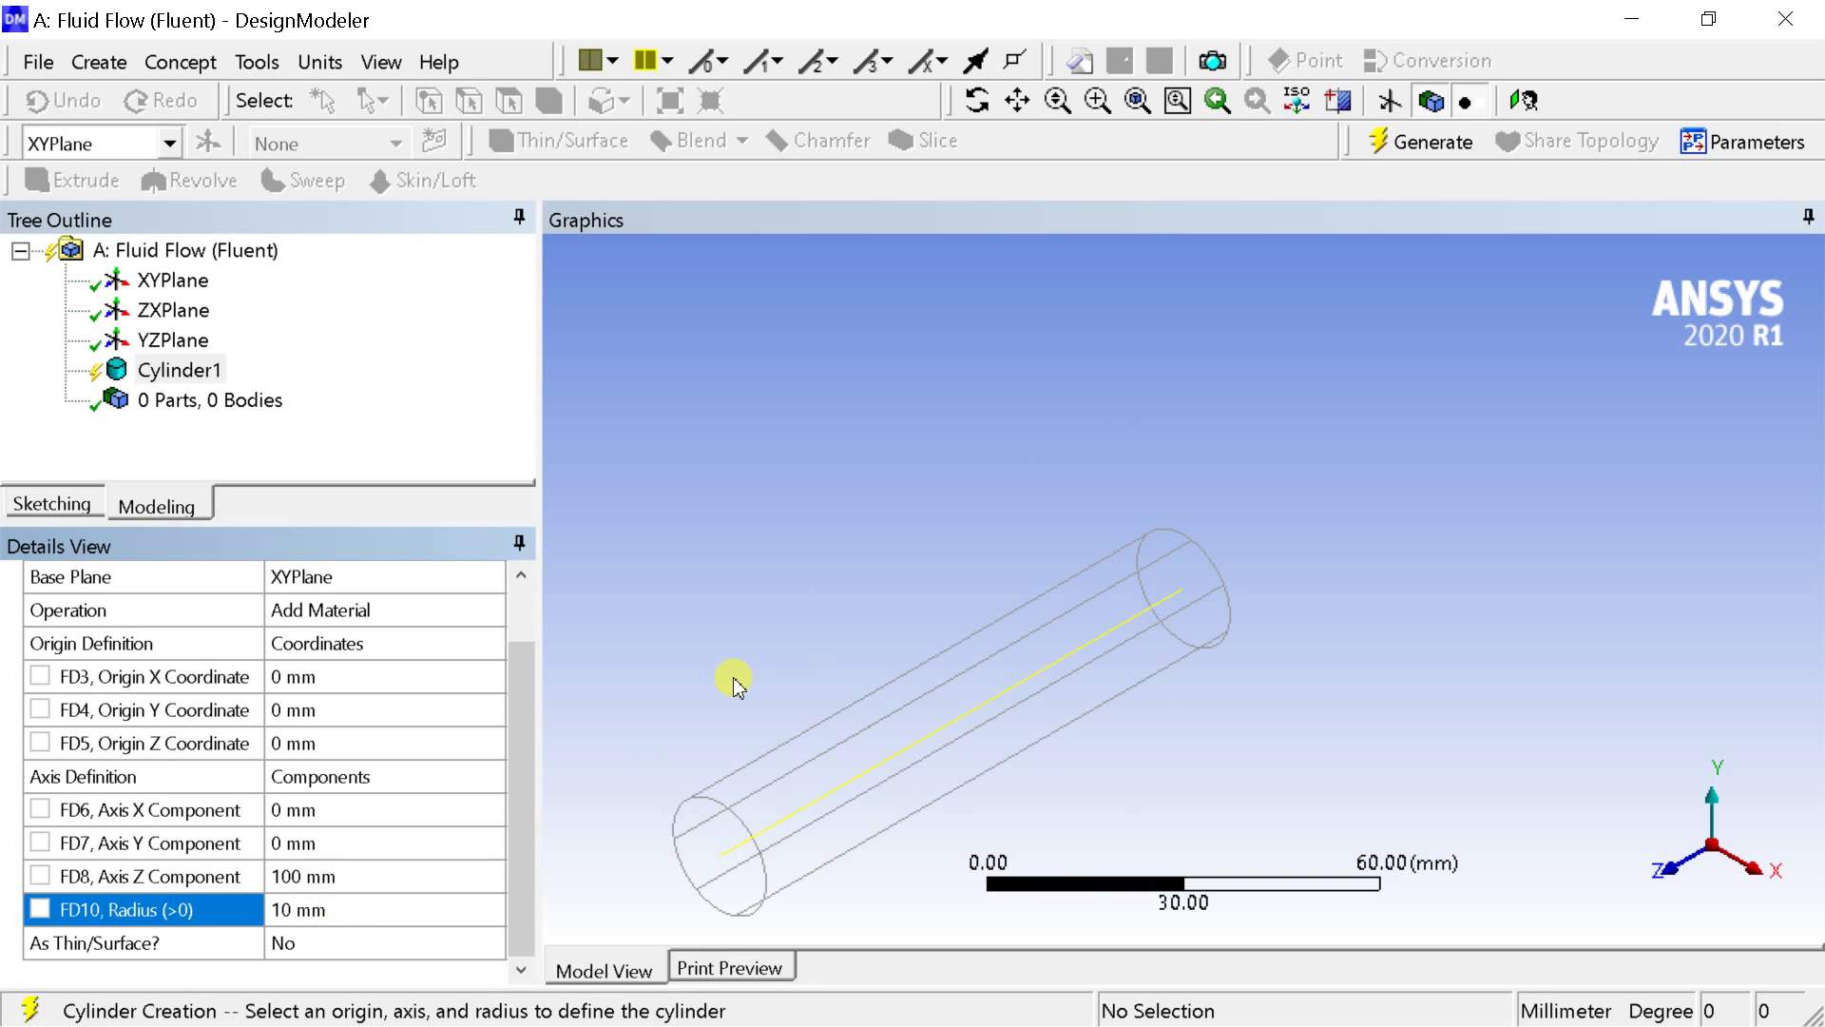
{"action": "left_click", "coordinate": [1406, 144]}
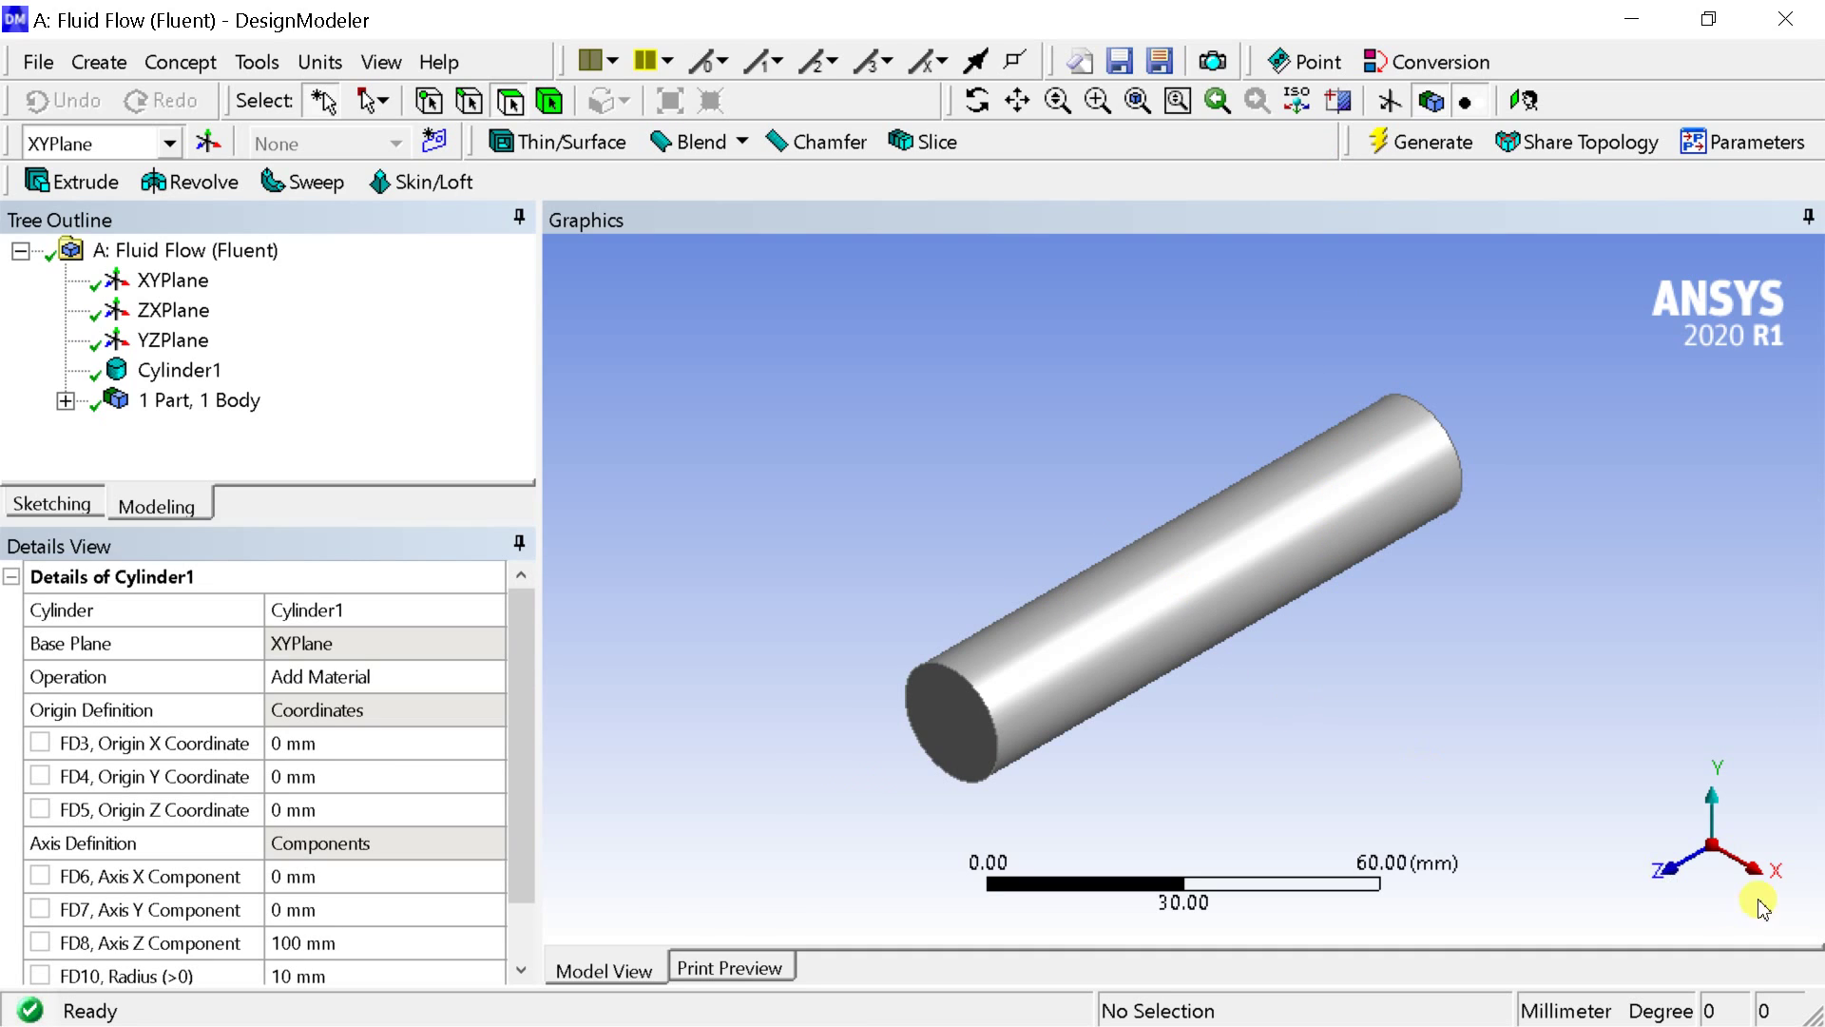
Step: Close the finished cylinder geometry and open the system's Mesh component for editing in Meshing
{"action": "left_click", "coordinate": [1739, 865]}
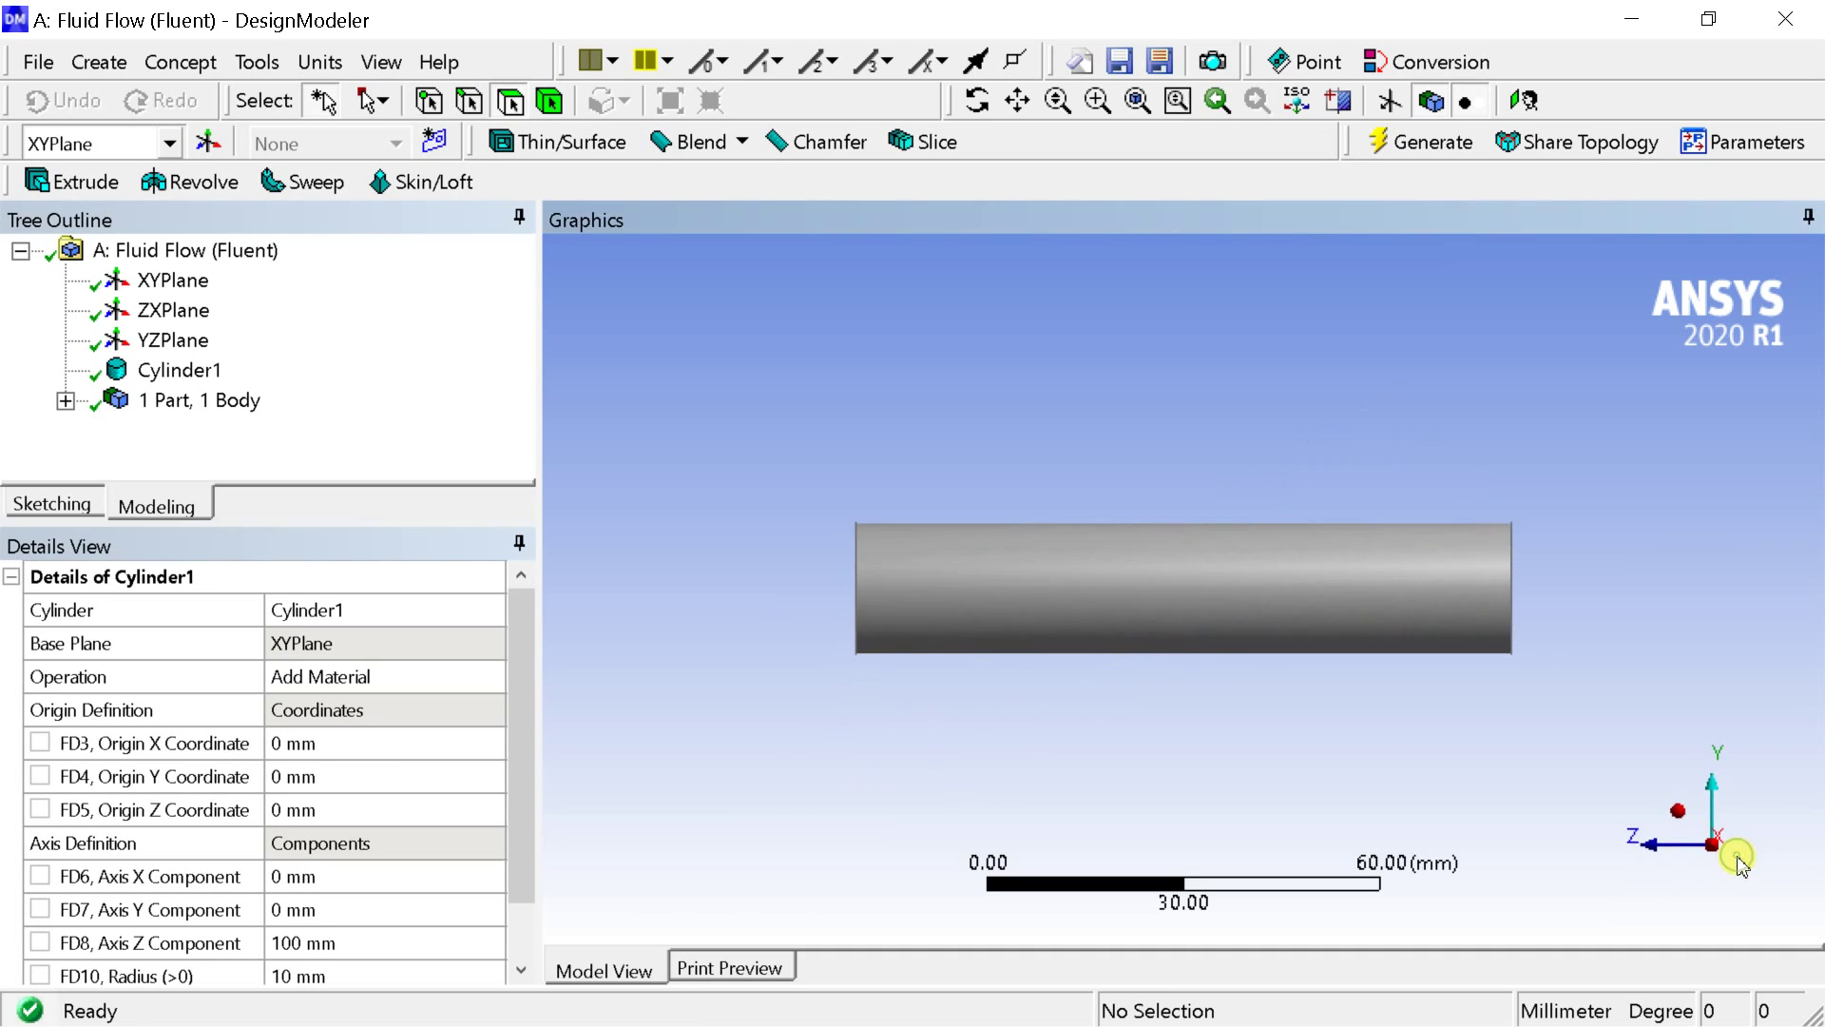
{"action": "left_click", "coordinate": [1673, 812]}
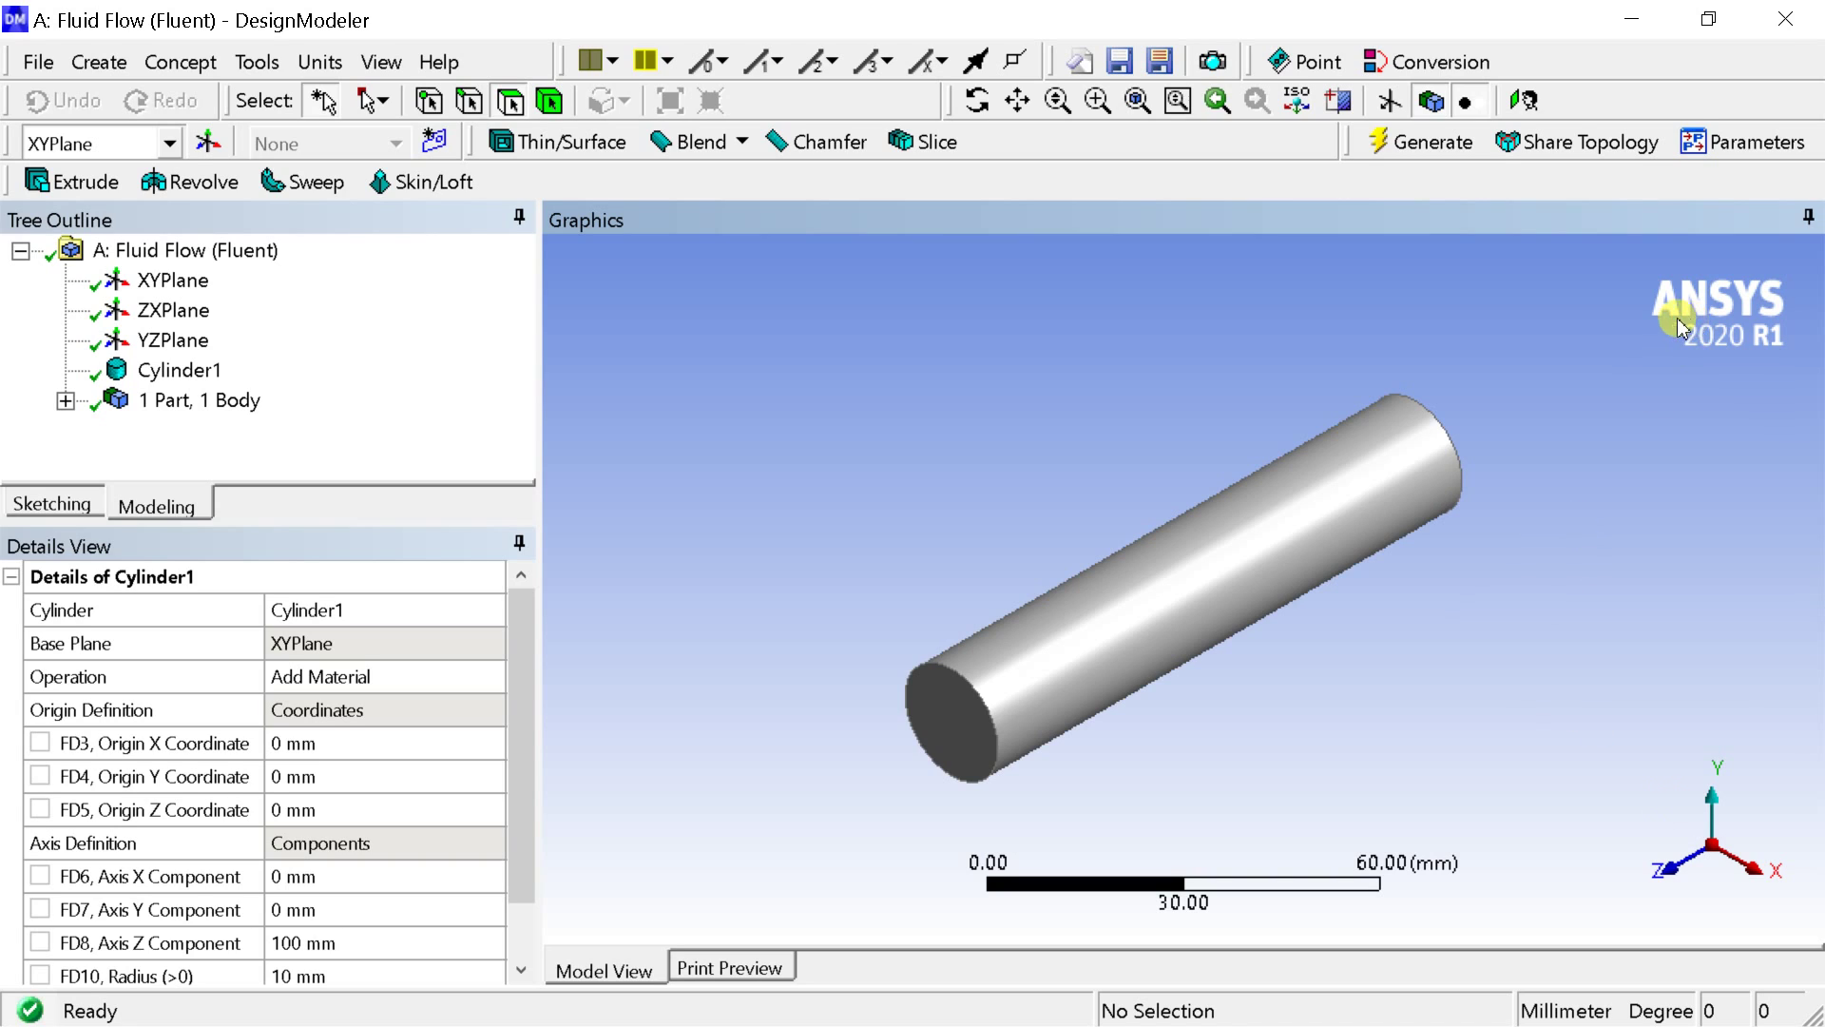
{"action": "left_click", "coordinate": [1806, 25]}
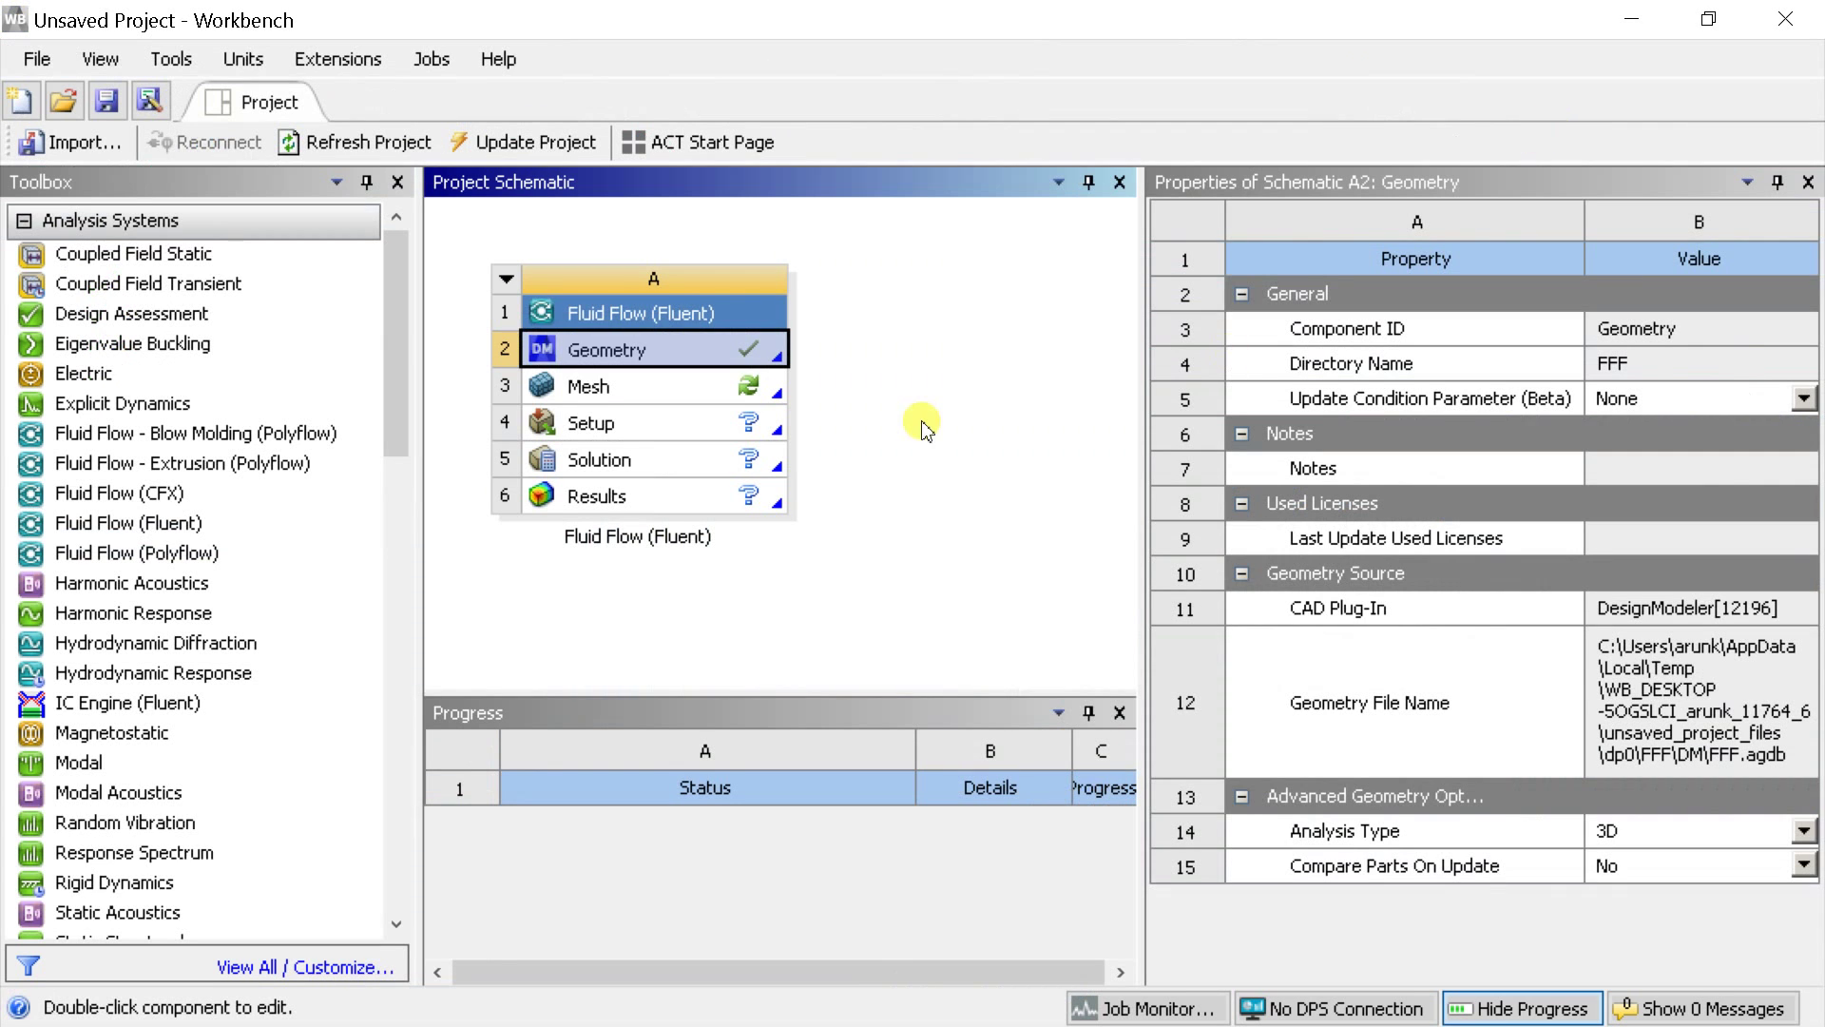
{"action": "left_click", "coordinate": [582, 386]}
{"action": "right_click", "coordinate": [582, 390]}
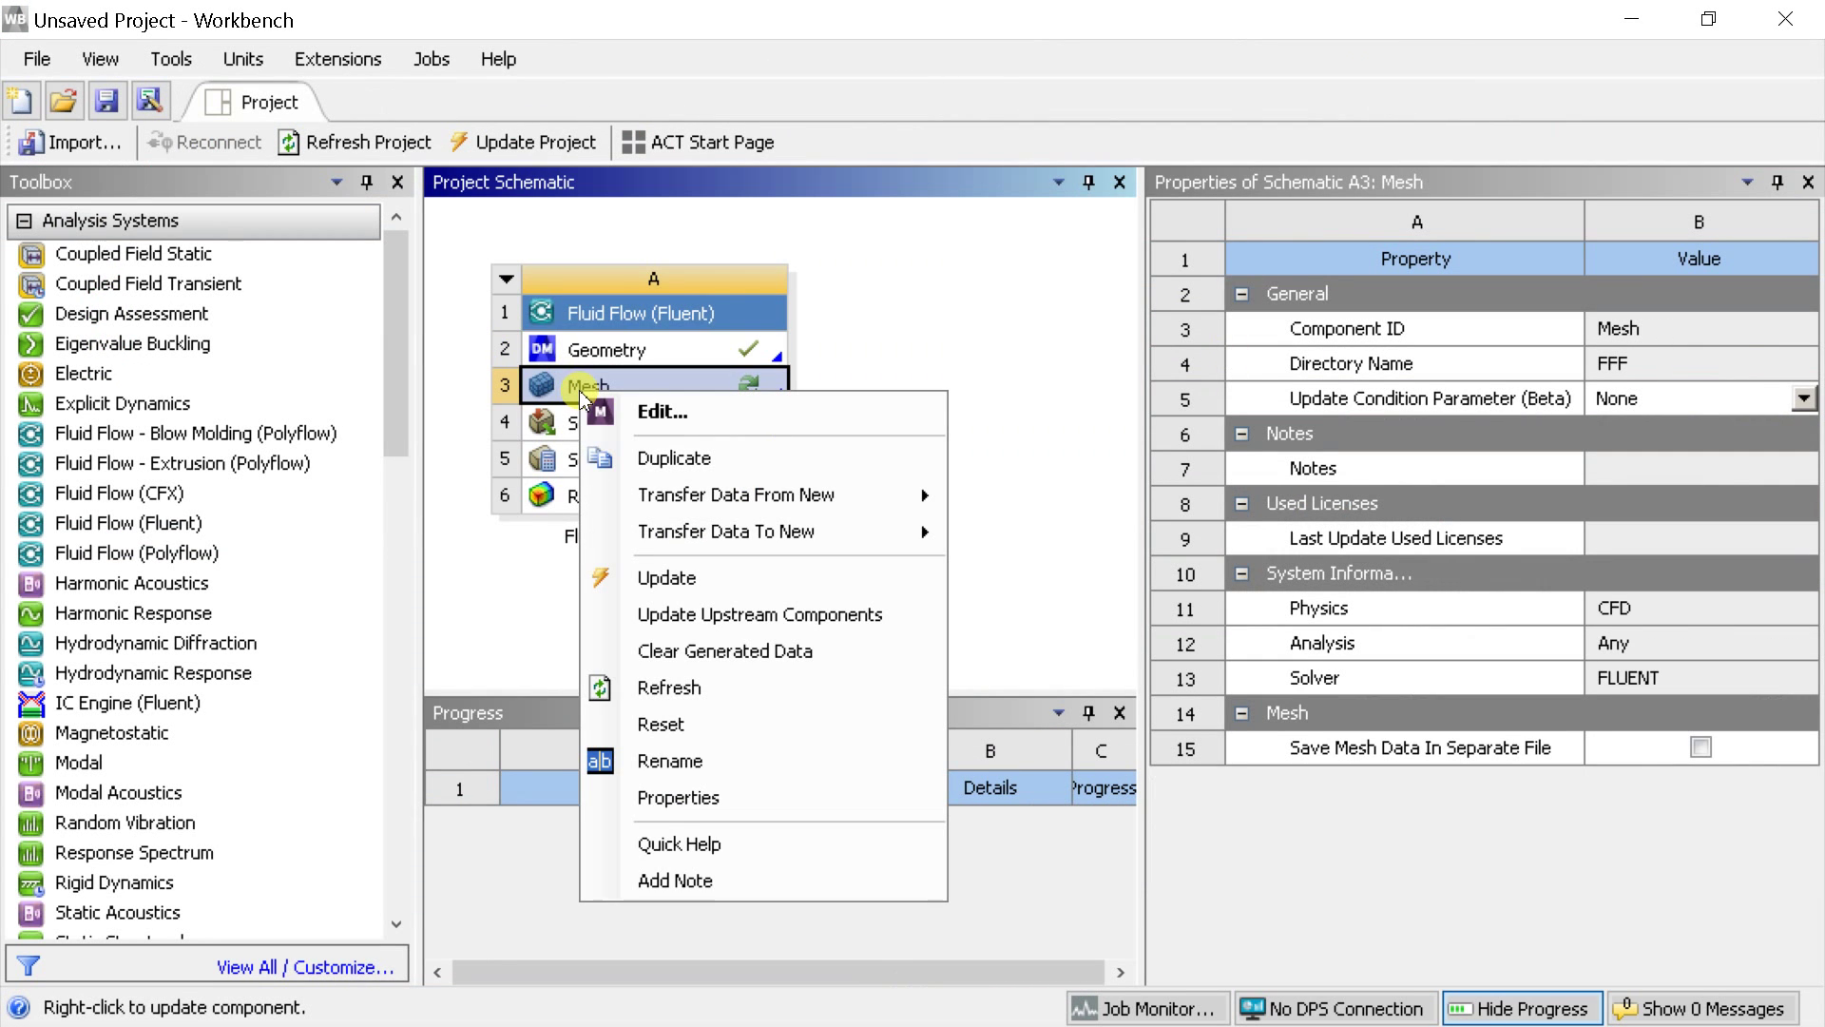
{"action": "left_click", "coordinate": [613, 410]}
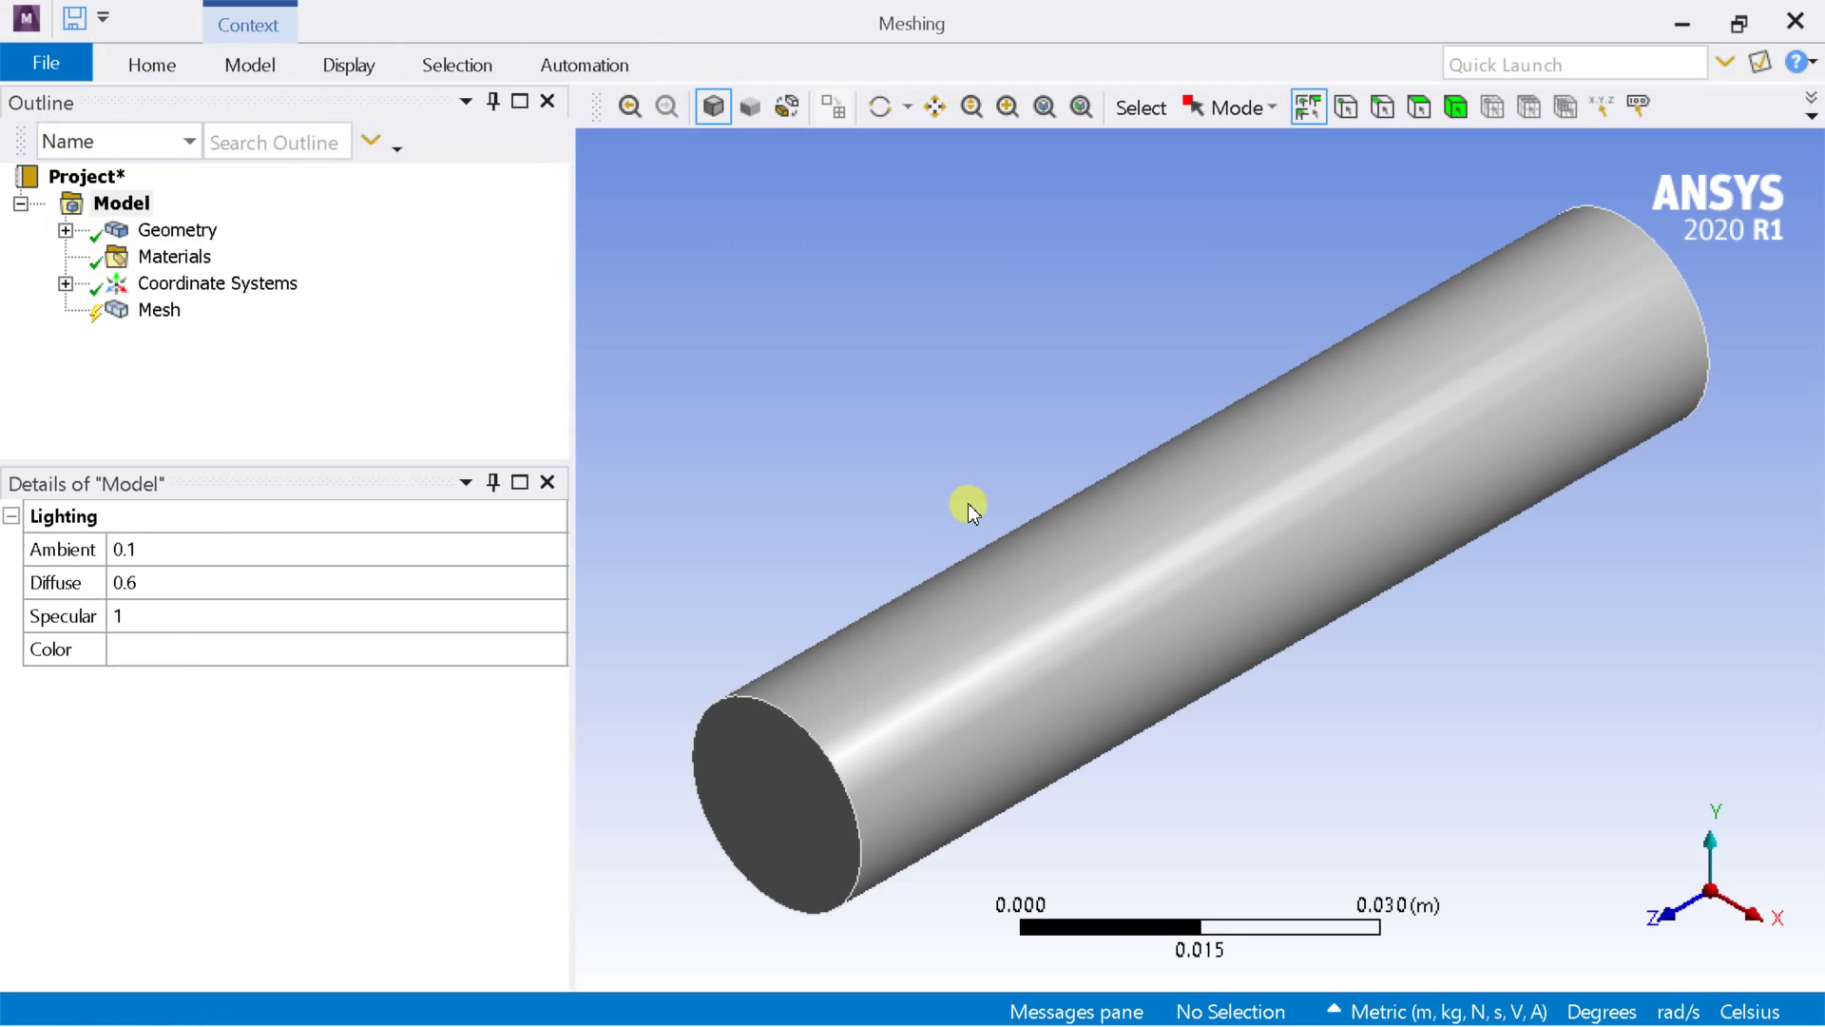
Step: Insert a mesh method and scope it to the cylinder body
{"action": "left_click", "coordinate": [159, 311]}
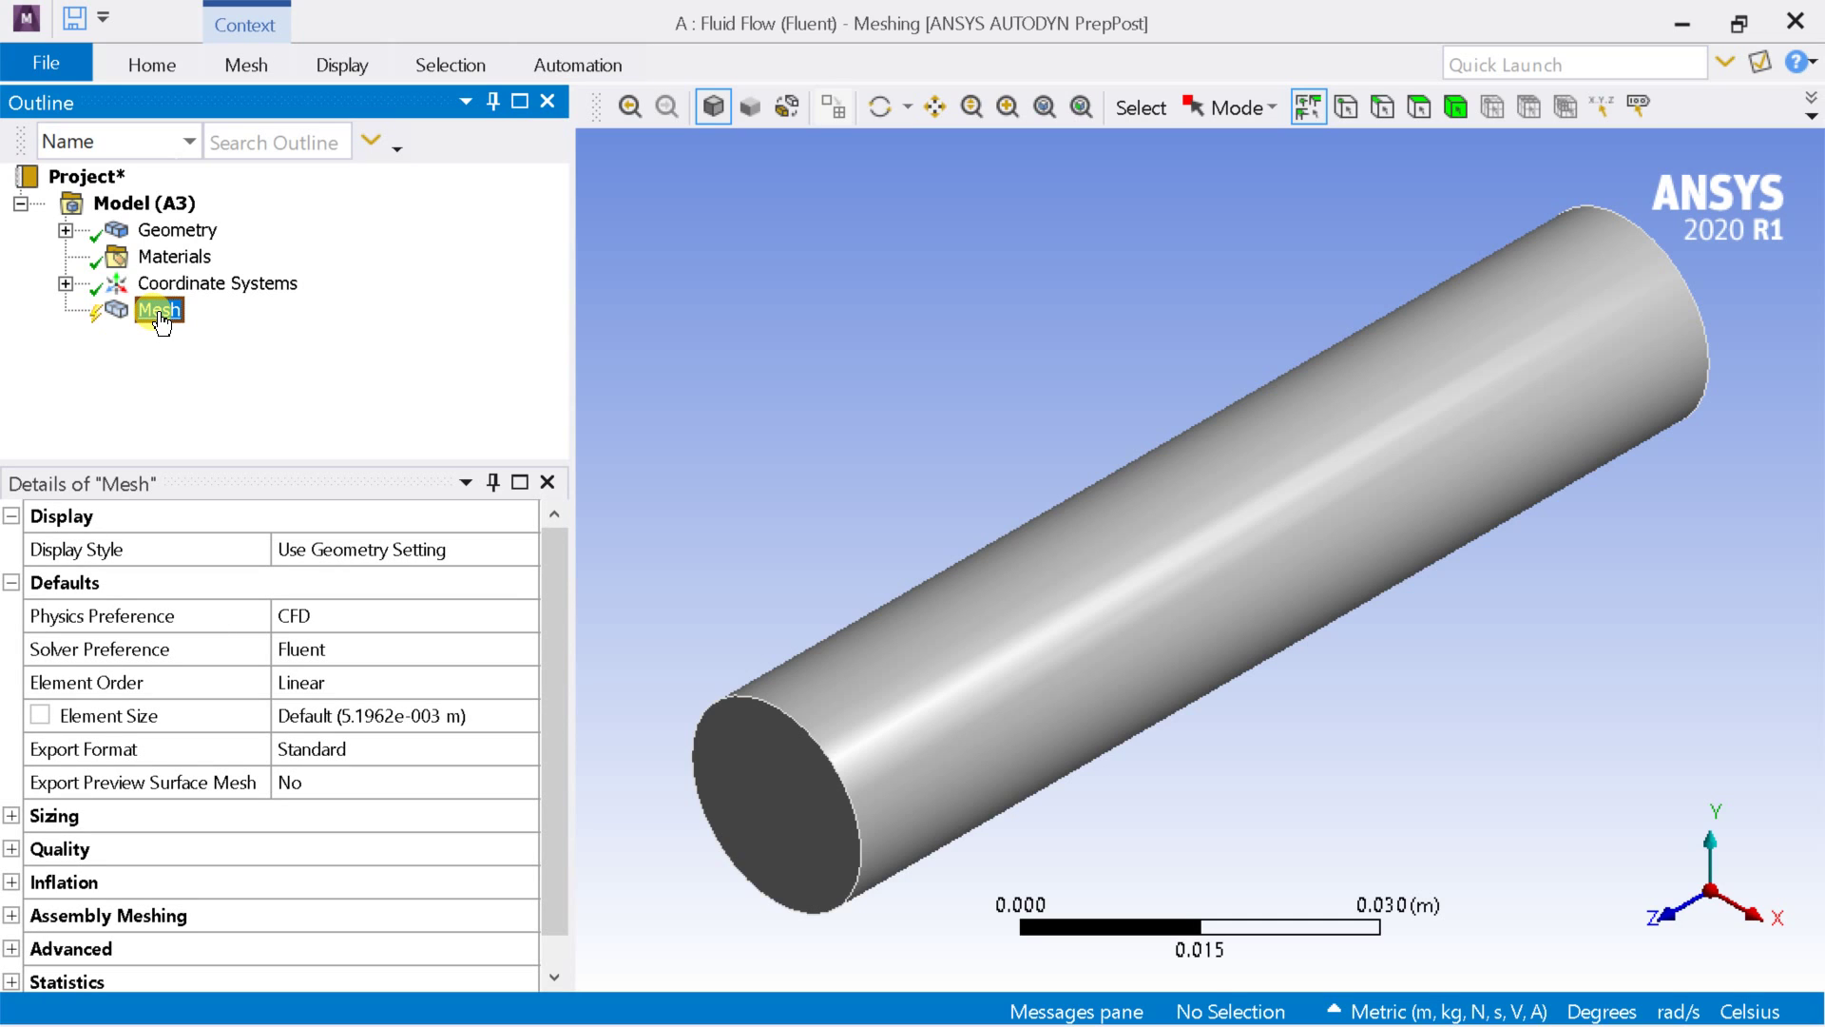
{"action": "right_click", "coordinate": [161, 321]}
{"action": "mouse_move", "coordinate": [186, 328]}
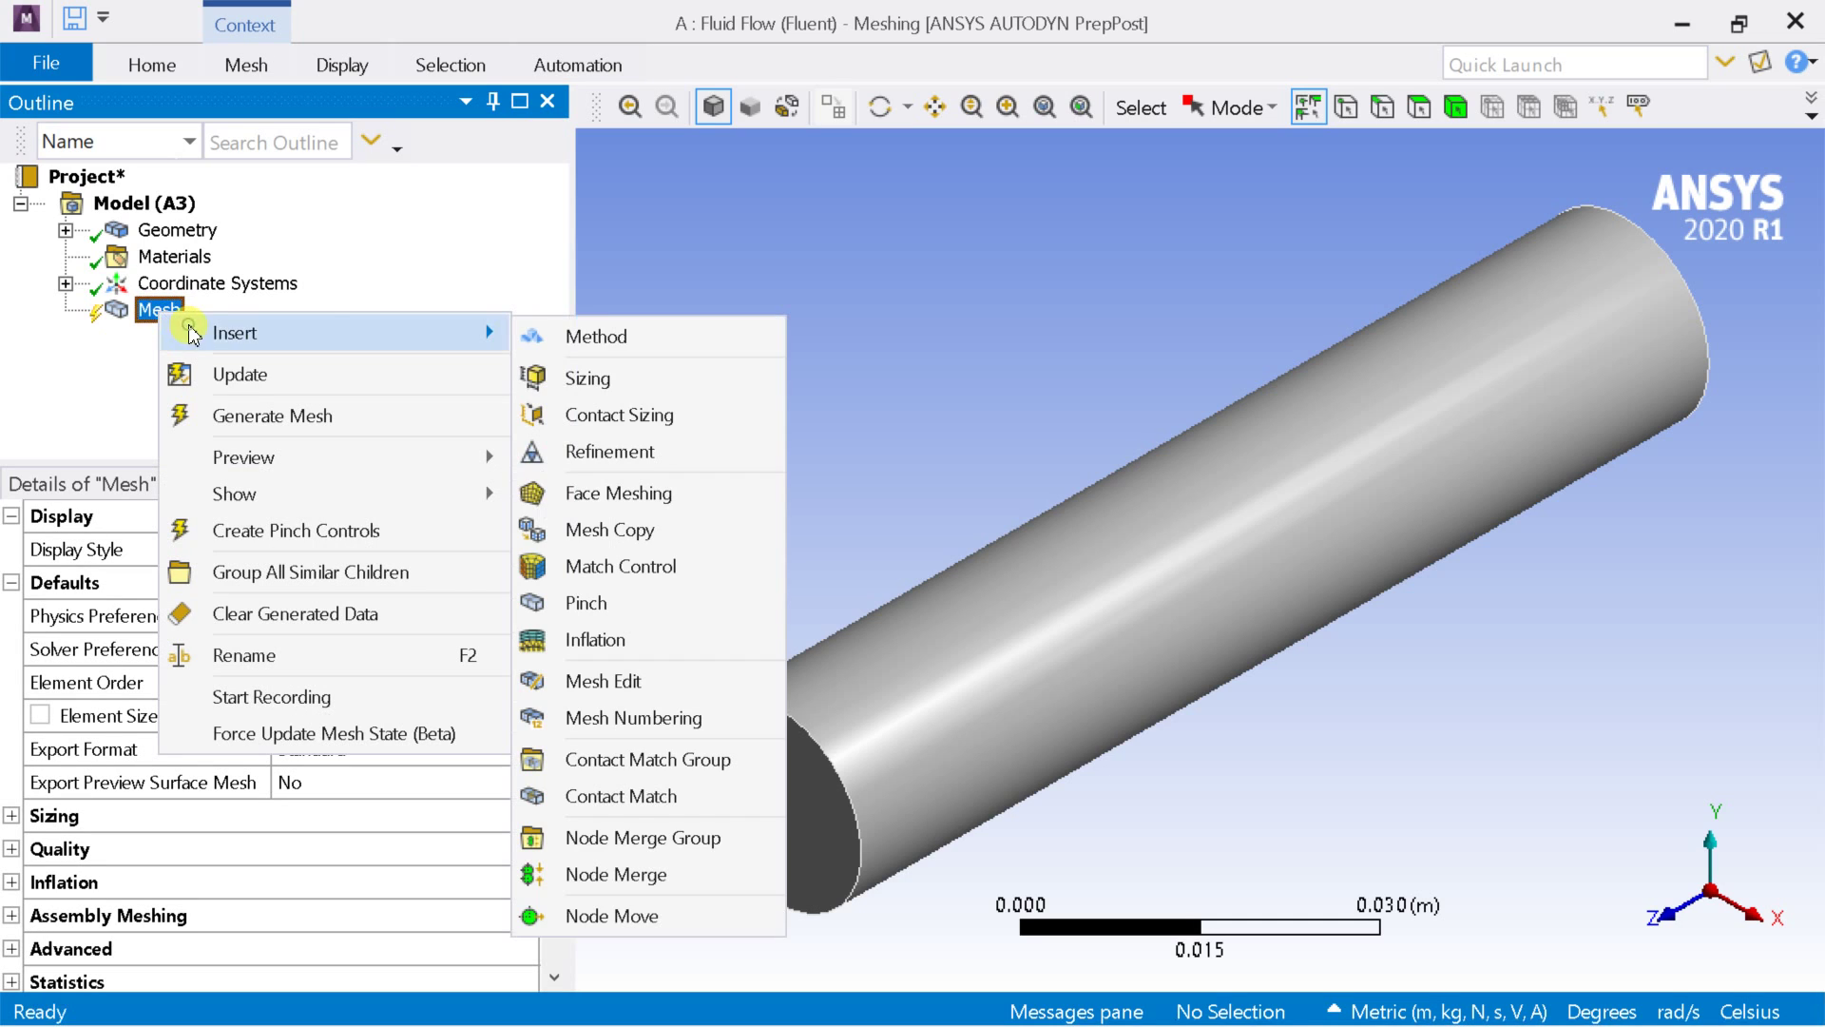
{"action": "left_click", "coordinate": [567, 347]}
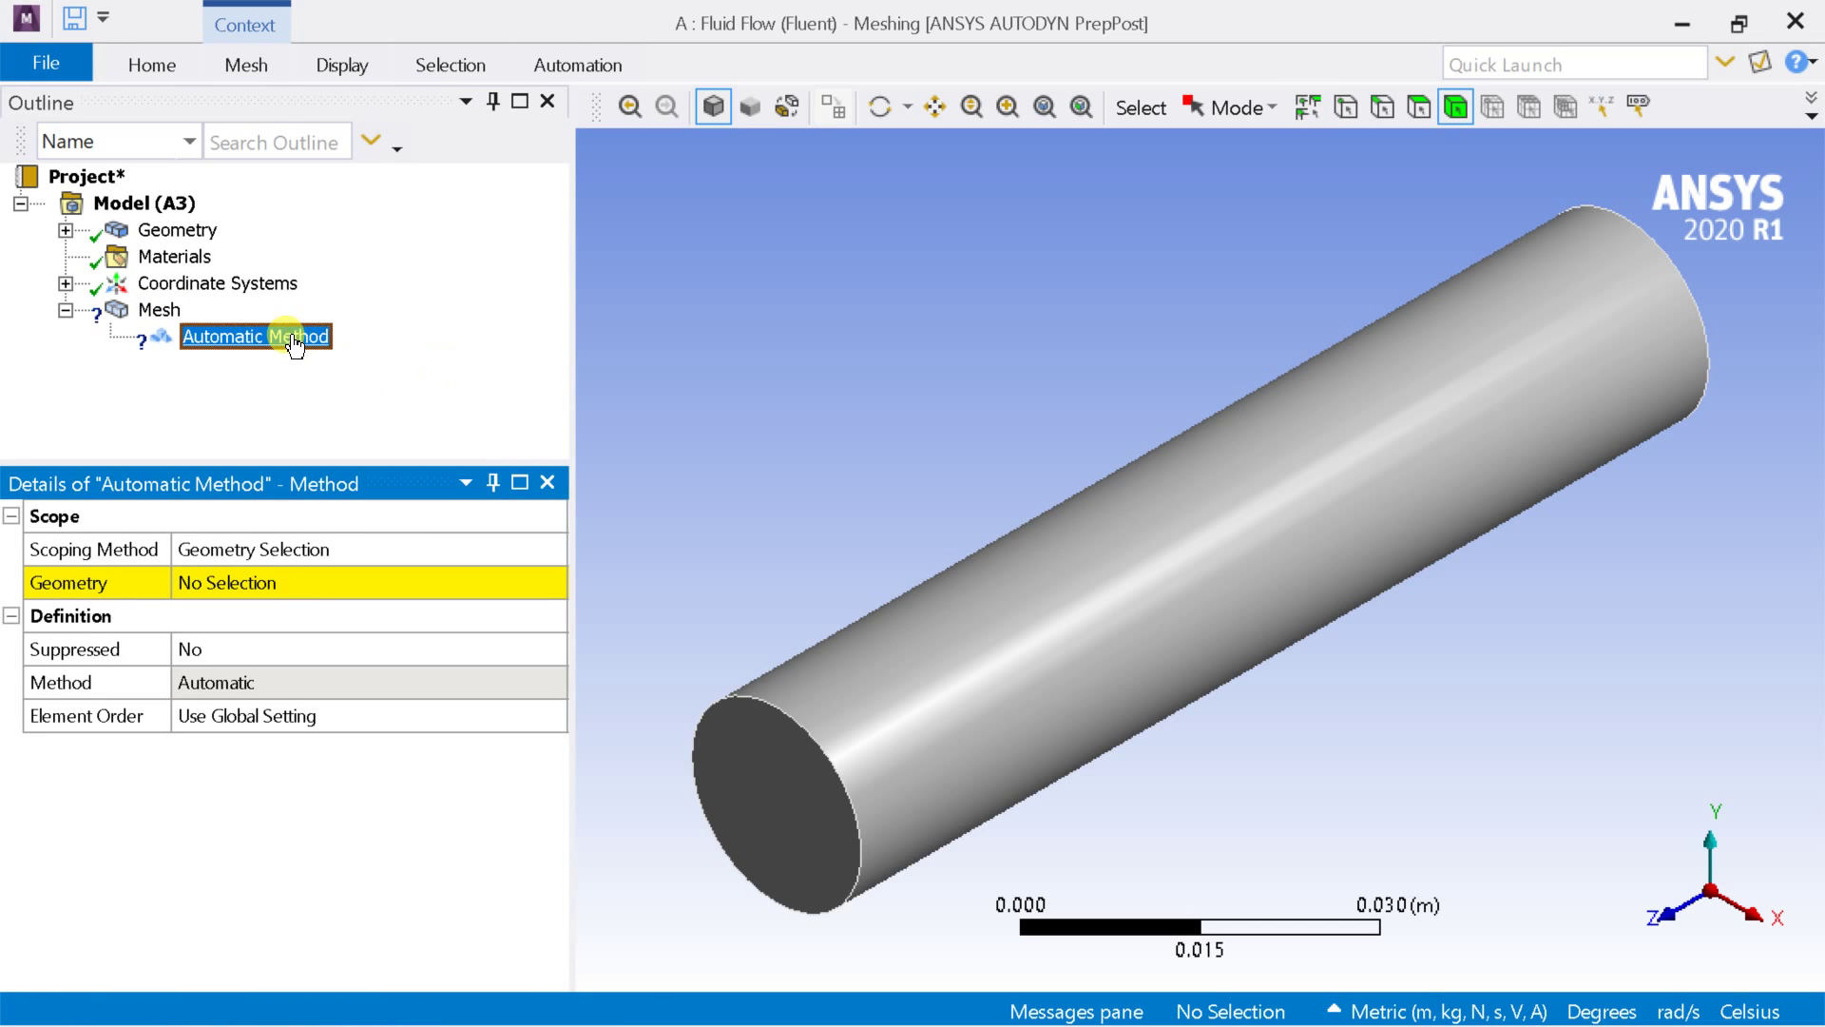
{"action": "left_click", "coordinate": [300, 587]}
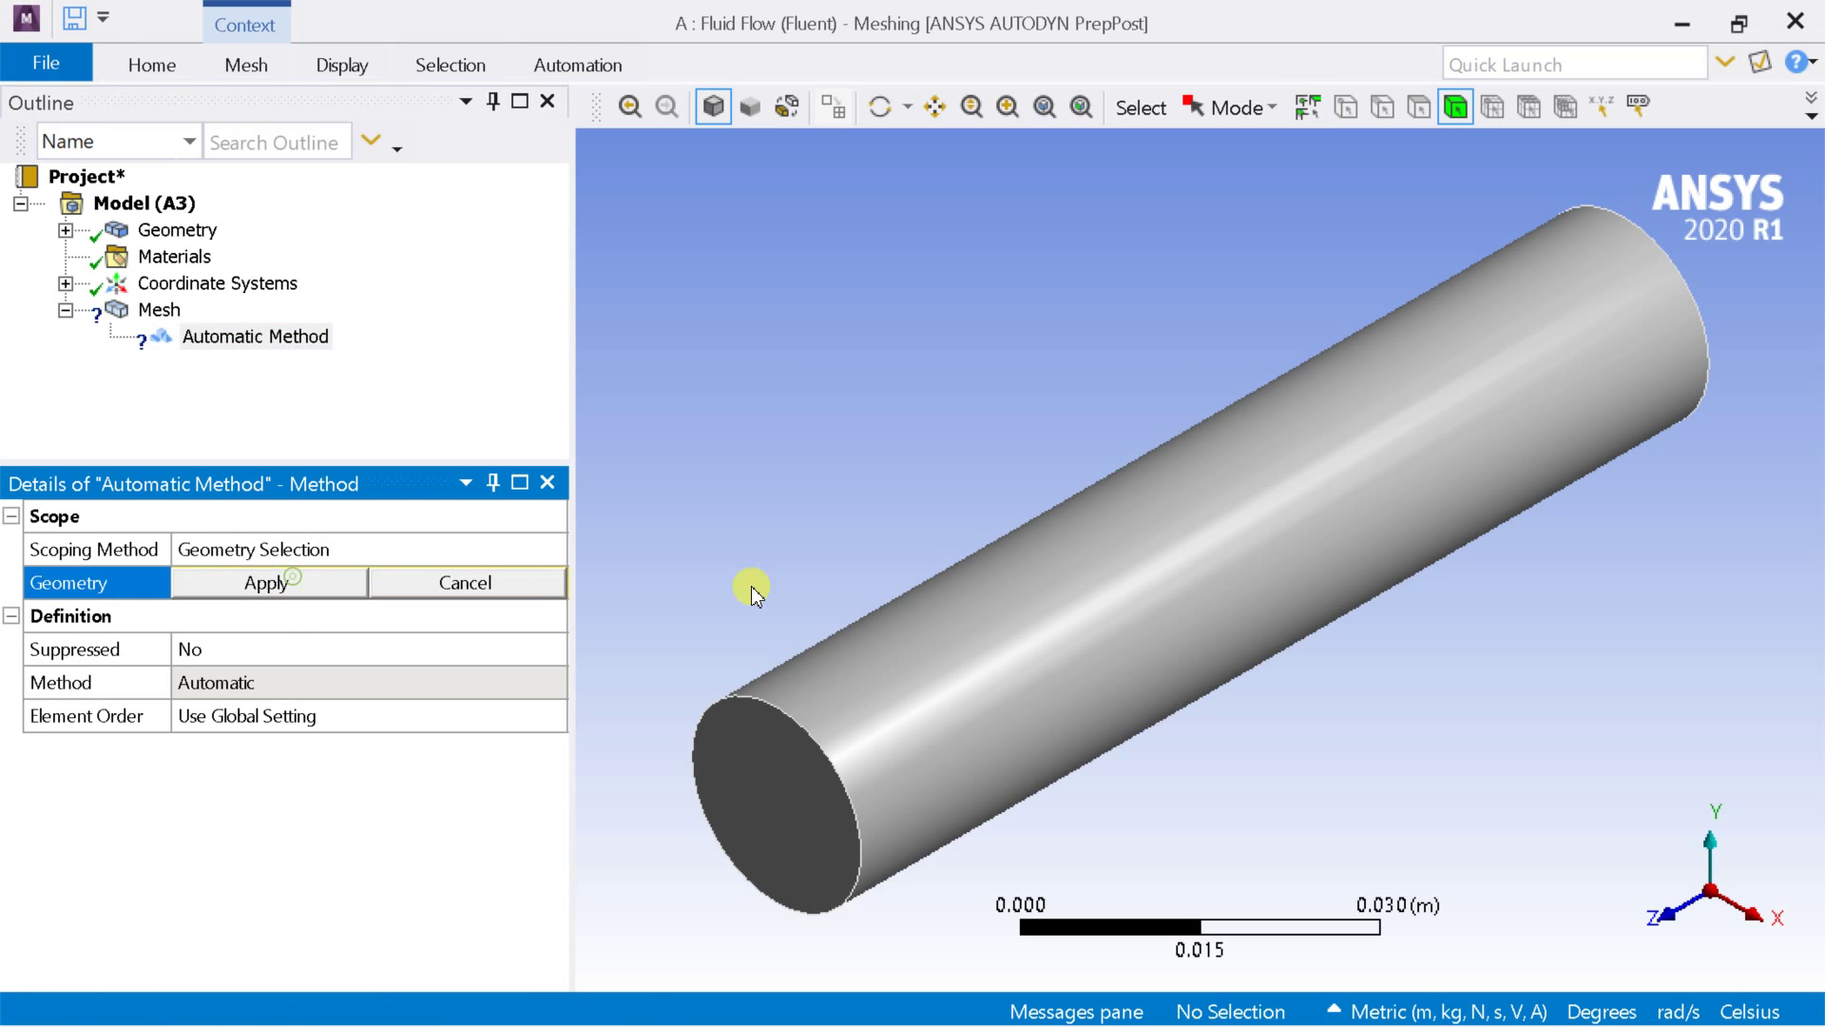
{"action": "left_click", "coordinate": [885, 663]}
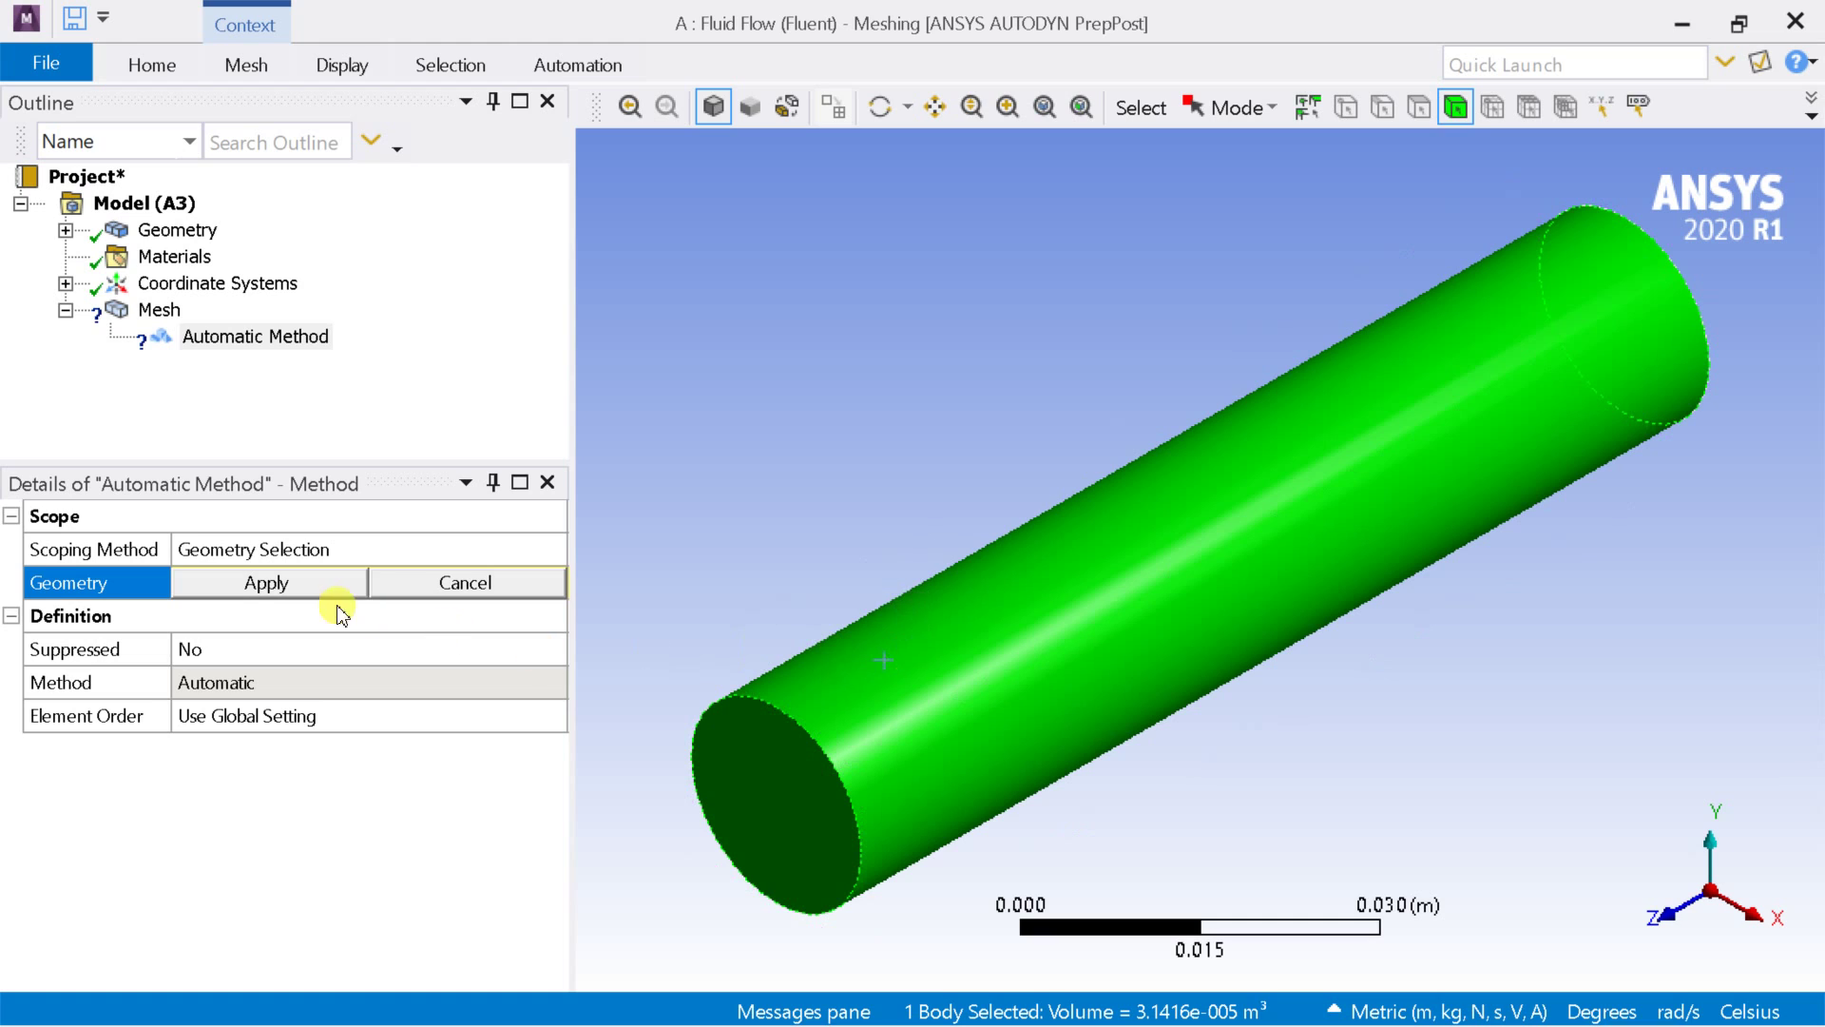
{"action": "left_click", "coordinate": [310, 587]}
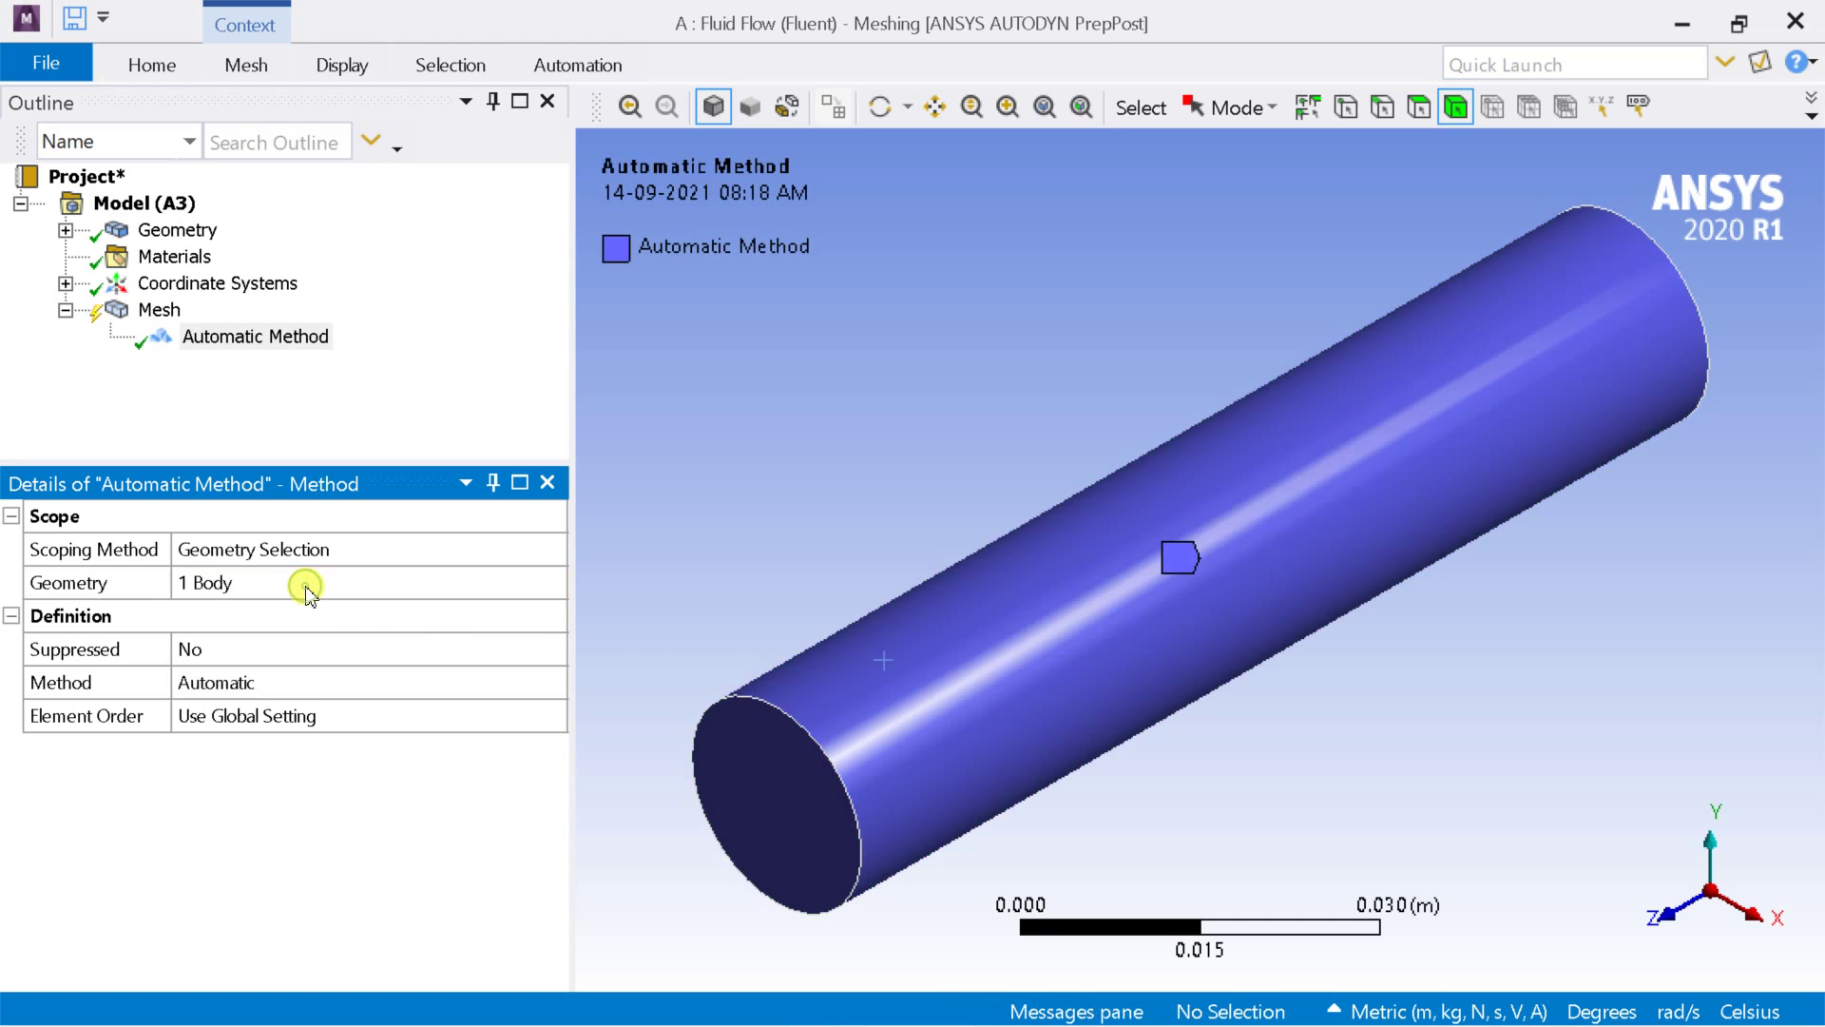
Step: Change the mesh method to Sweep and set its algorithm to Axisymmetric
{"action": "left_click", "coordinate": [416, 682]}
{"action": "left_click", "coordinate": [551, 683]}
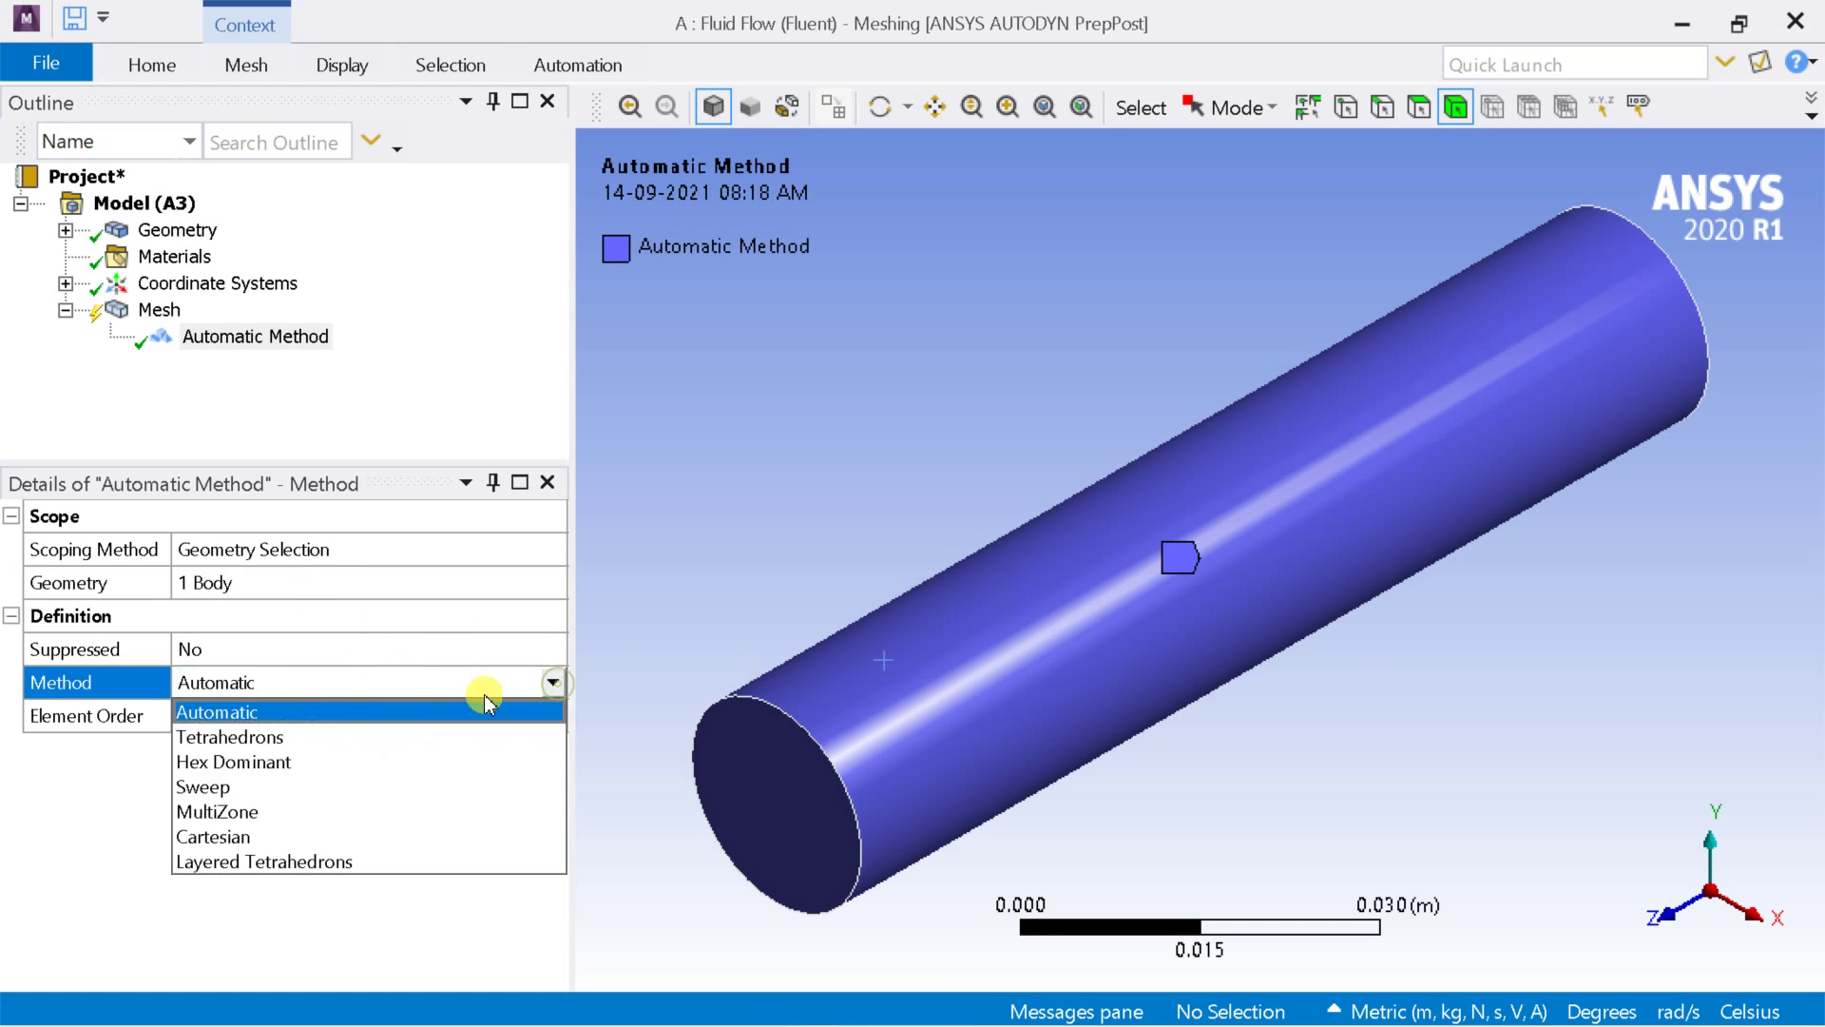
{"action": "left_click", "coordinate": [372, 779]}
{"action": "left_click_drag", "start_coordinate": [550, 680], "coordinate": [556, 751]}
{"action": "left_click", "coordinate": [491, 645]}
{"action": "left_click", "coordinate": [526, 618]}
{"action": "left_click", "coordinate": [525, 620]}
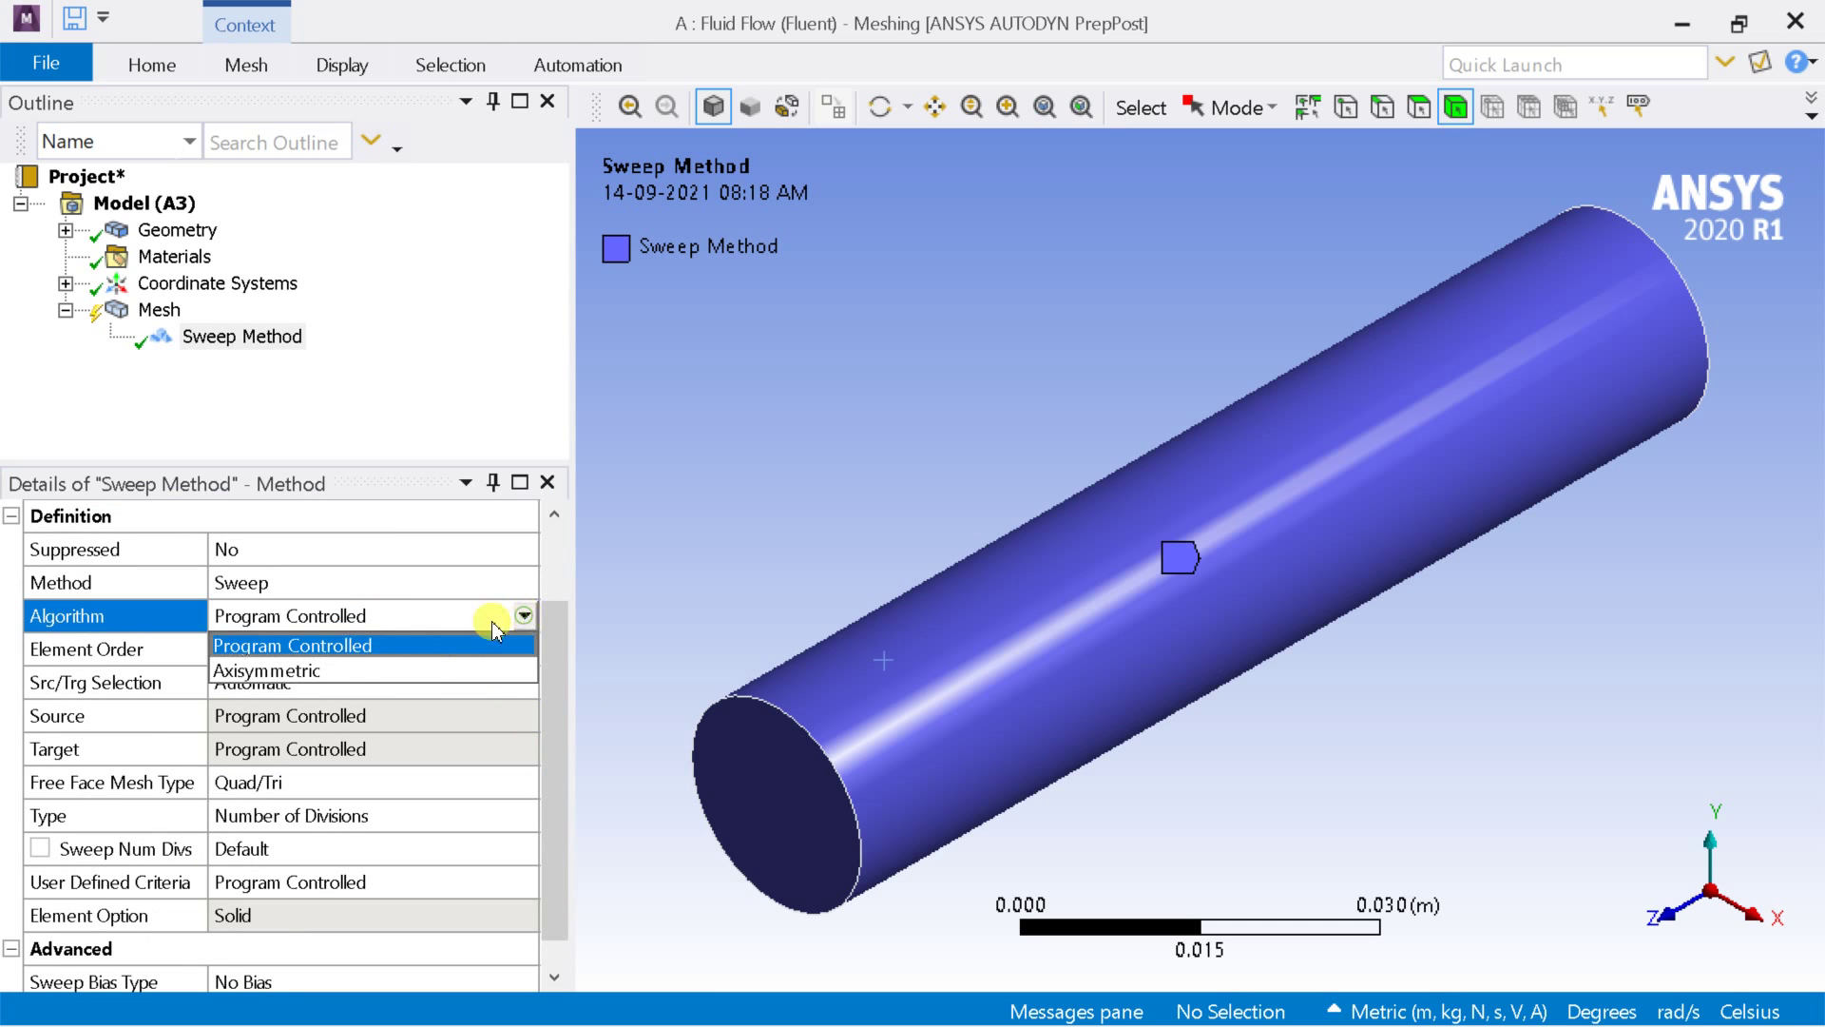
{"action": "left_click", "coordinate": [432, 666]}
{"action": "left_click_drag", "start_coordinate": [554, 665], "coordinate": [550, 728]}
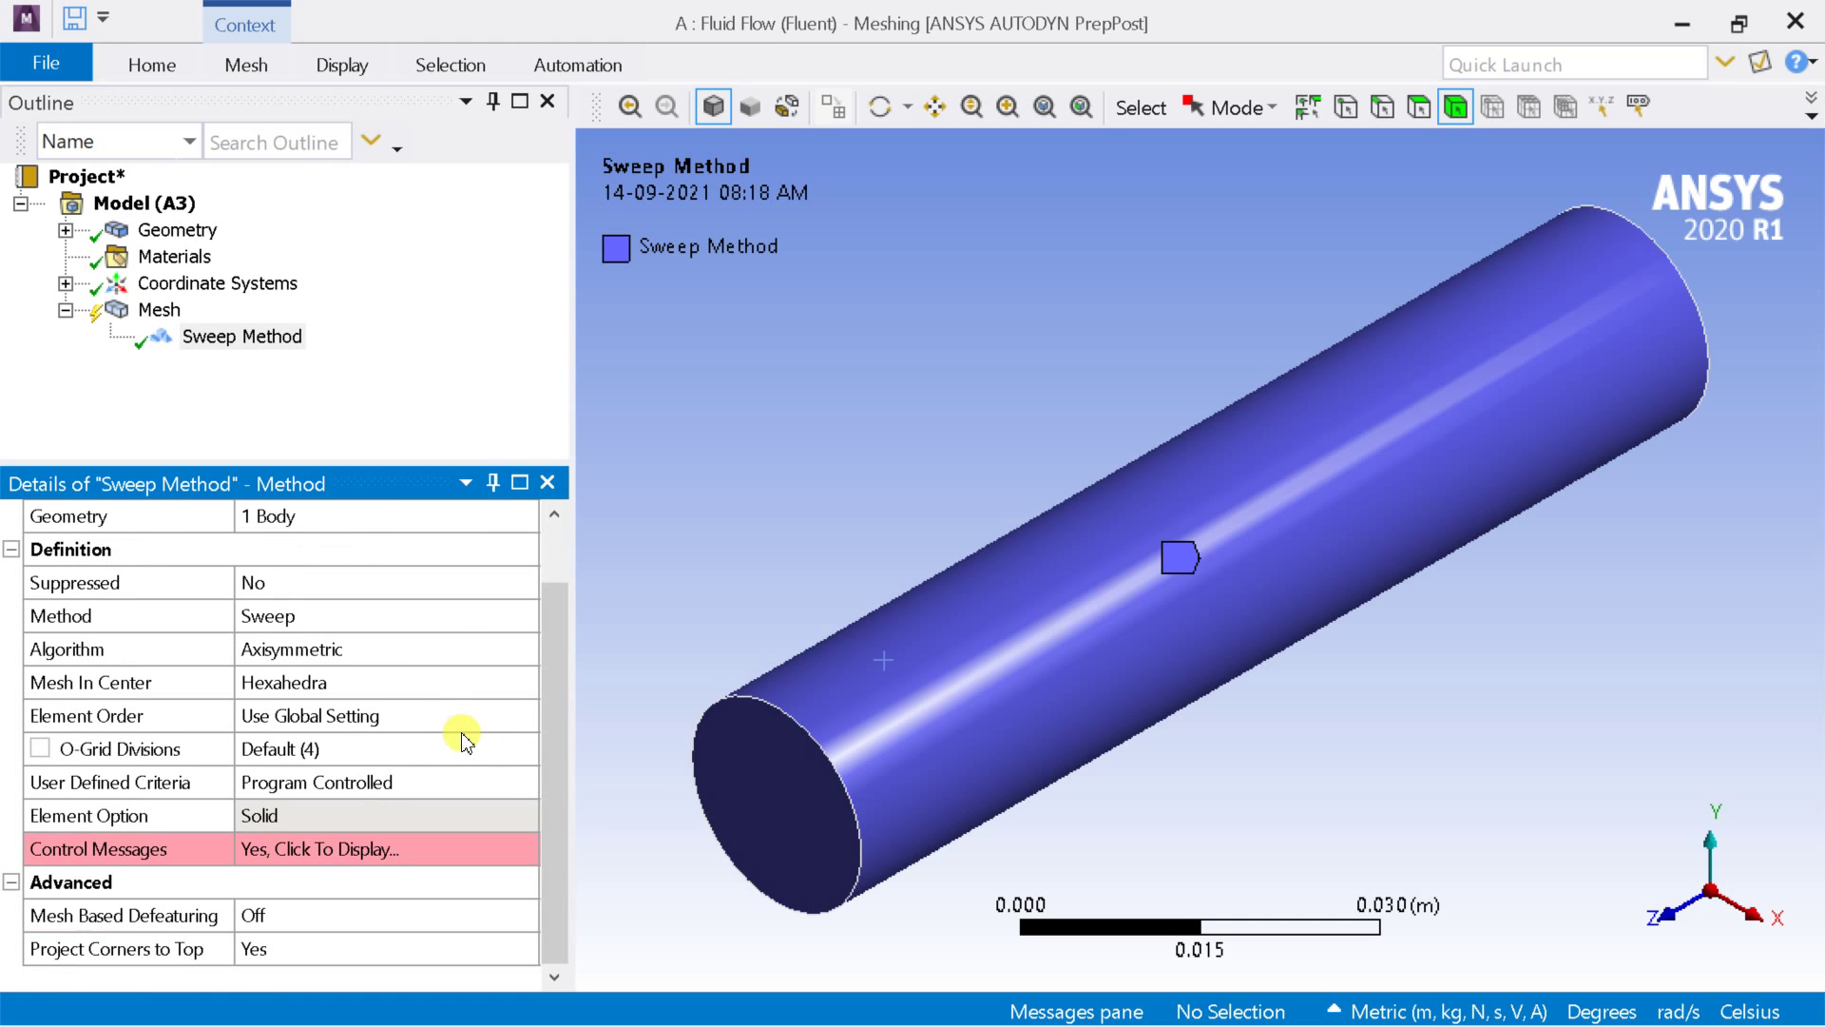
Step: Set the sweep method's O-Grid Divisions to 10 and generate the mesh
{"action": "left_click", "coordinate": [404, 749]}
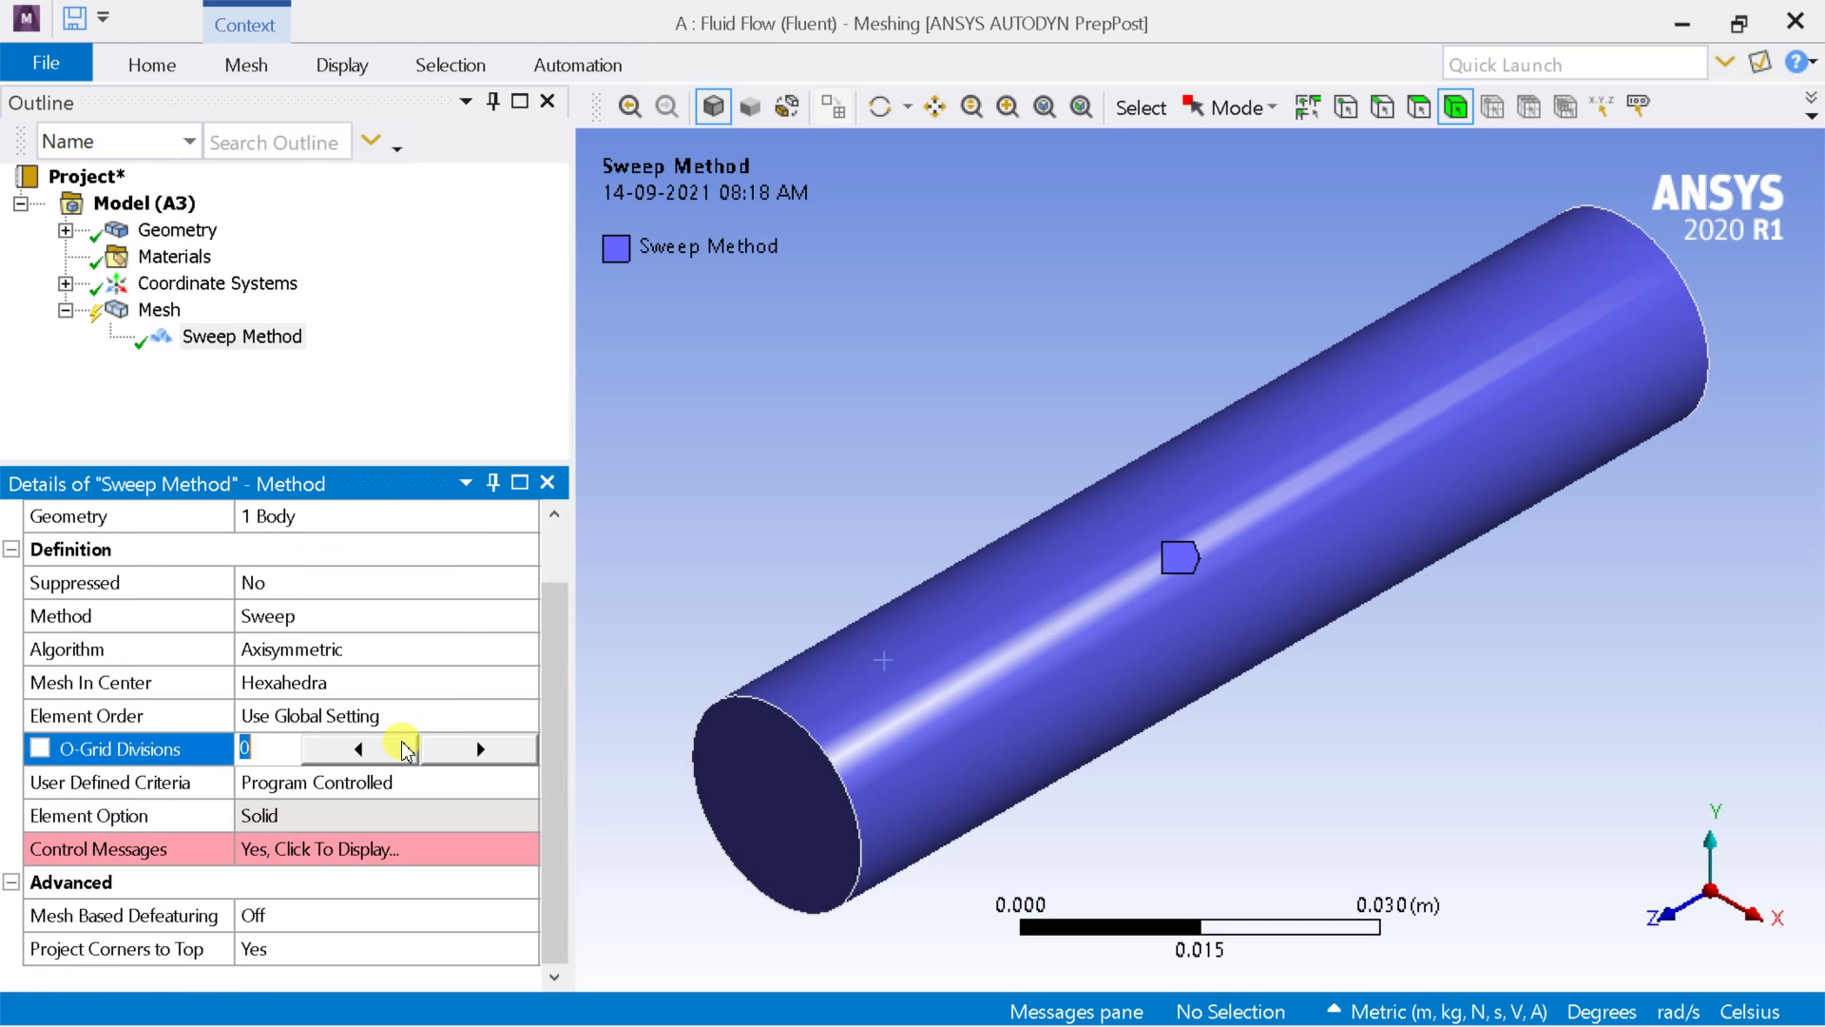
{"action": "scroll", "coordinate": [407, 751], "scroll_direction": "up", "scroll_amount": 1}
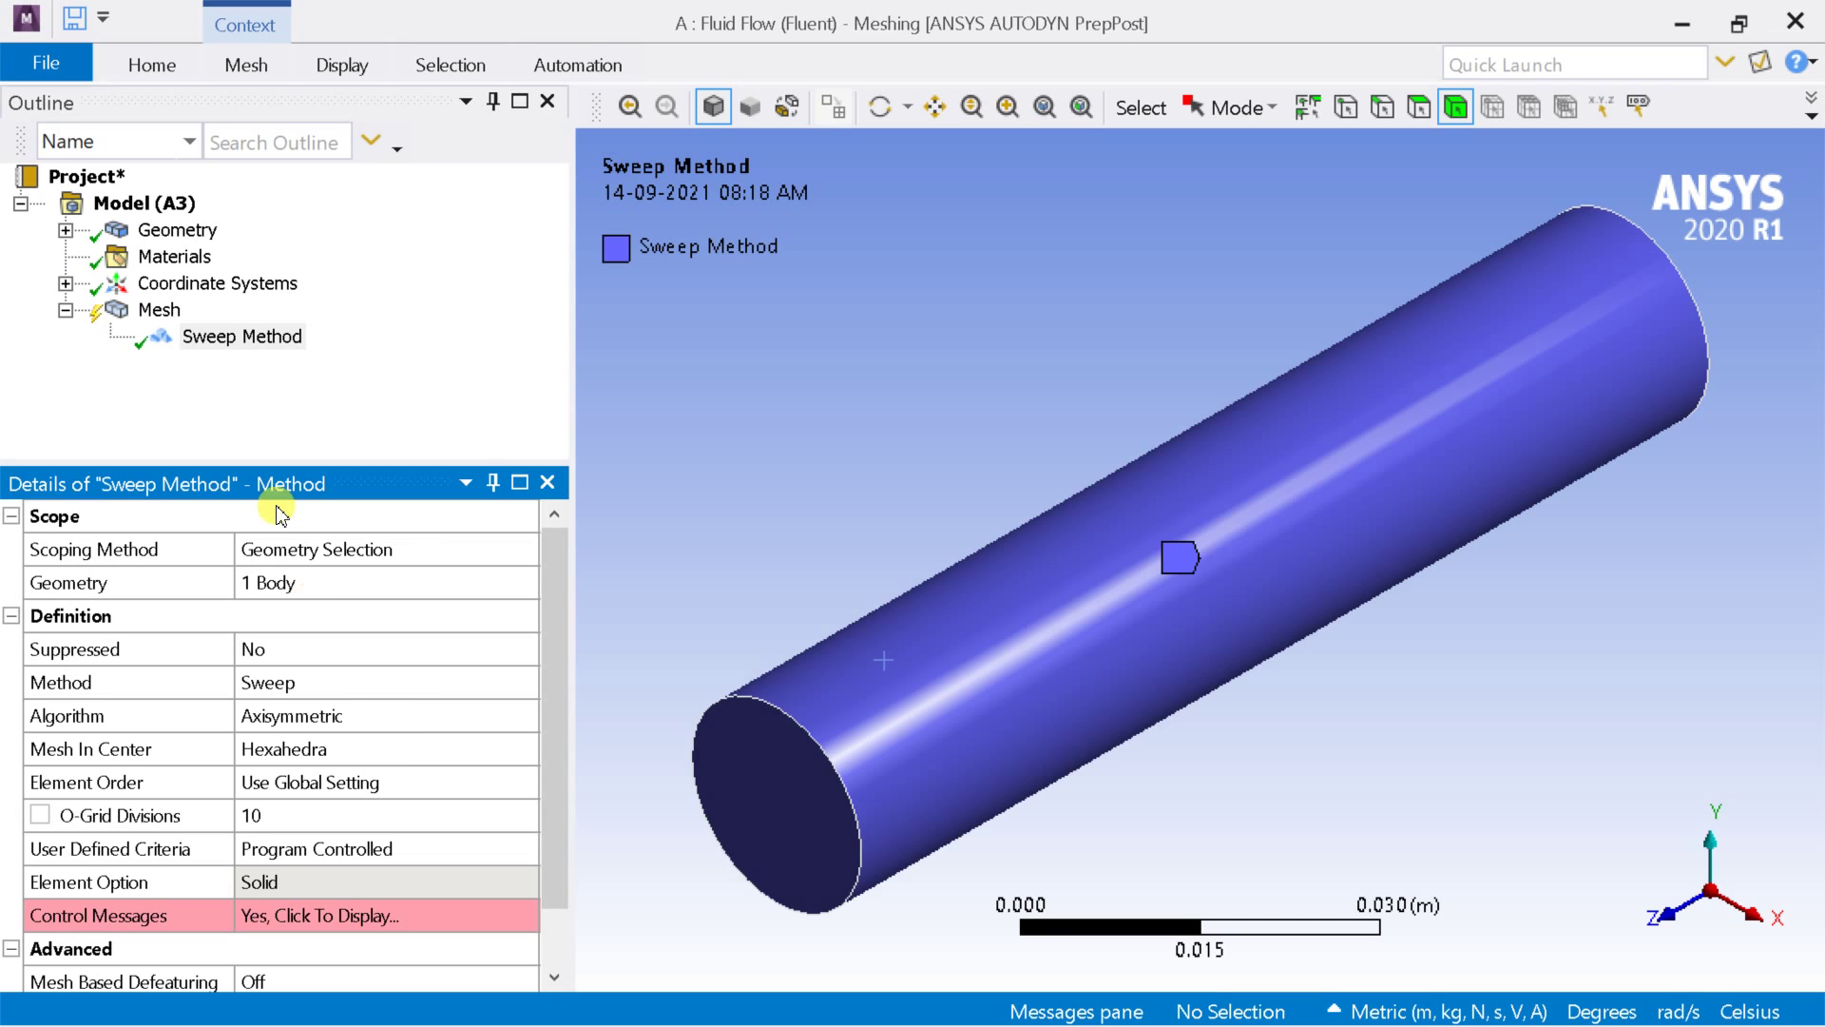
{"action": "right_click", "coordinate": [152, 308]}
{"action": "key", "text": "Escape"}
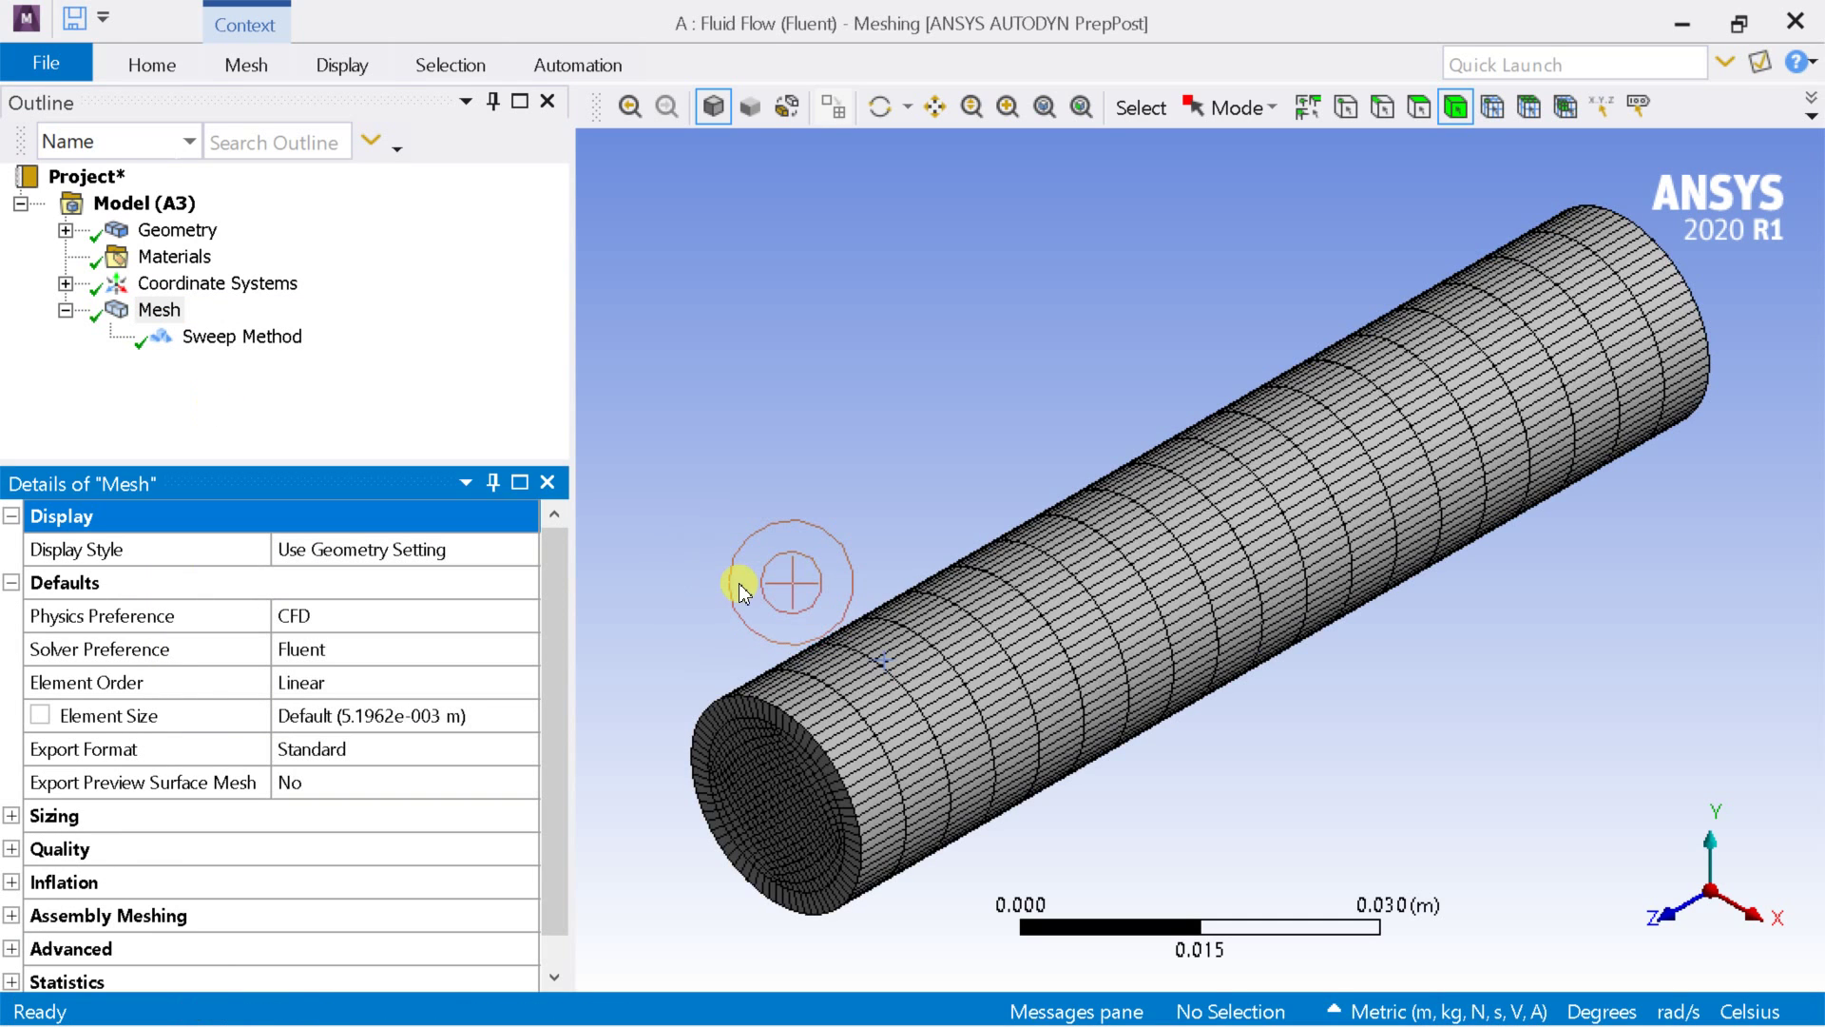
Step: Examine the generated mesh along the cylinder and close up on its end face
{"action": "middle_click_drag", "start_coordinate": [730, 581], "coordinate": [1578, 549]}
{"action": "scroll", "coordinate": [1569, 539], "scroll_direction": "down", "scroll_amount": 5}
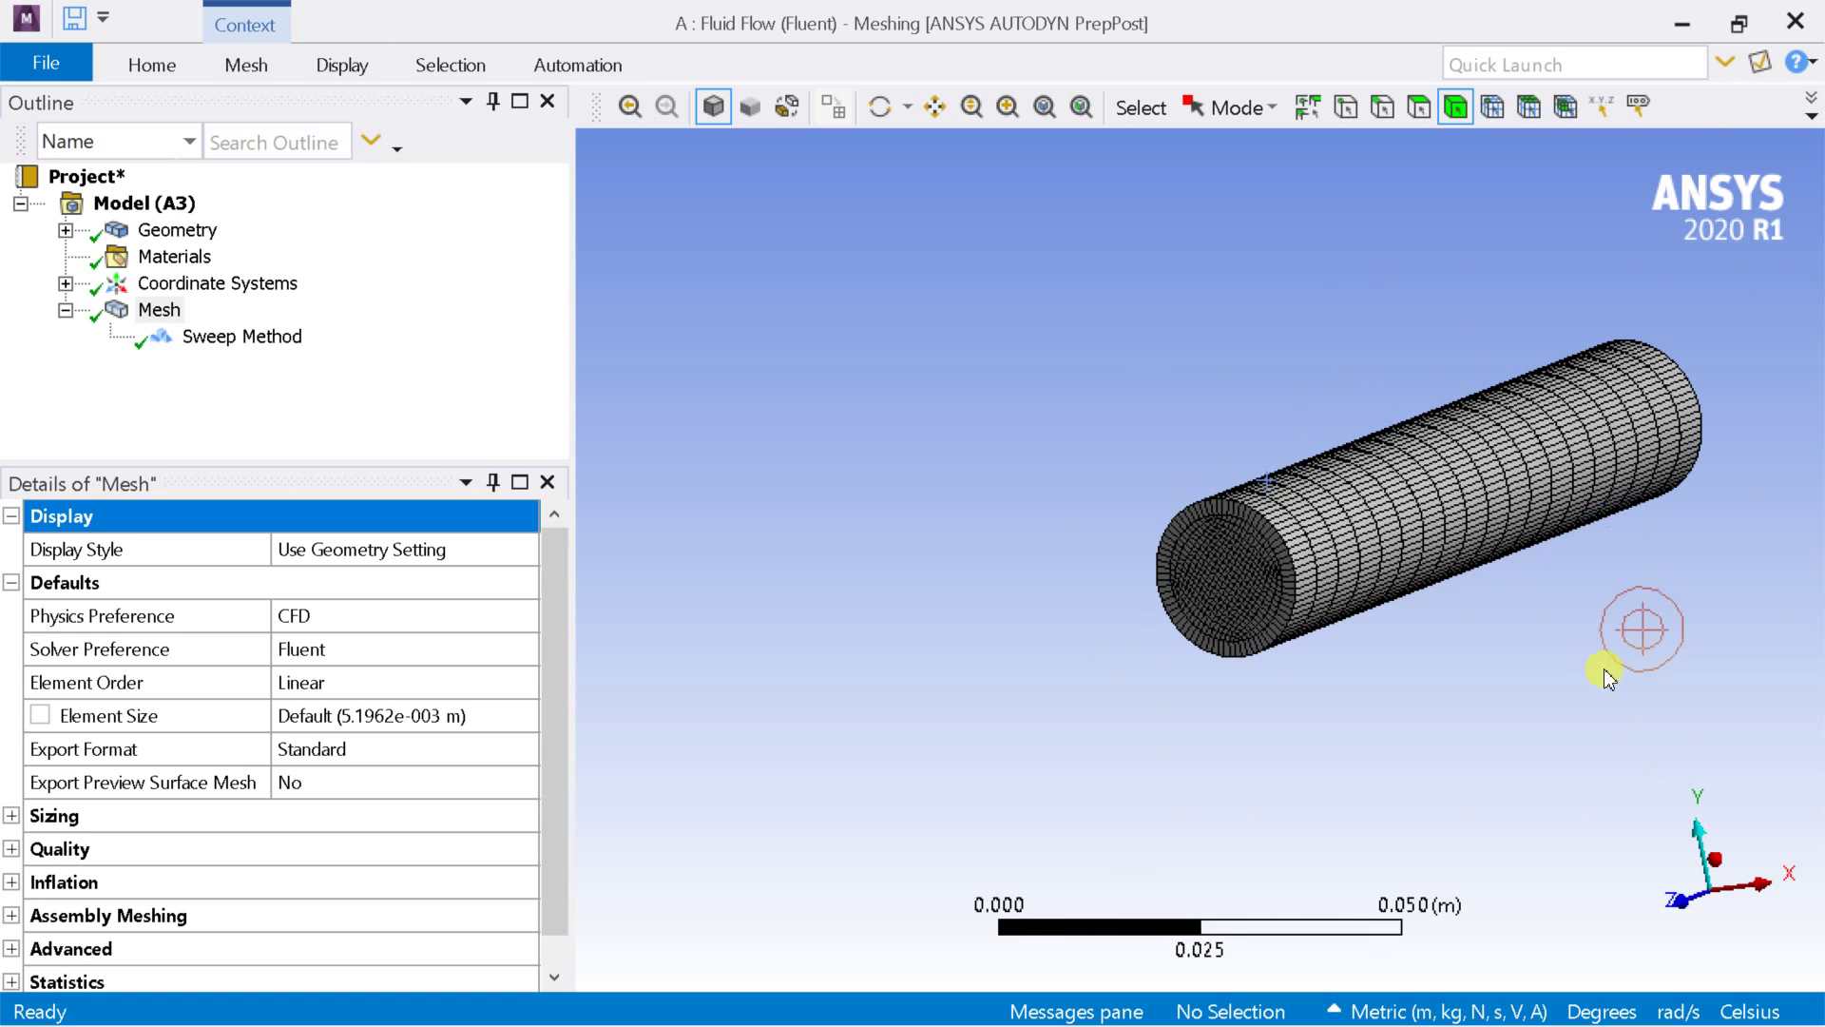
{"action": "middle_click_drag", "start_coordinate": [1745, 846], "coordinate": [1726, 903]}
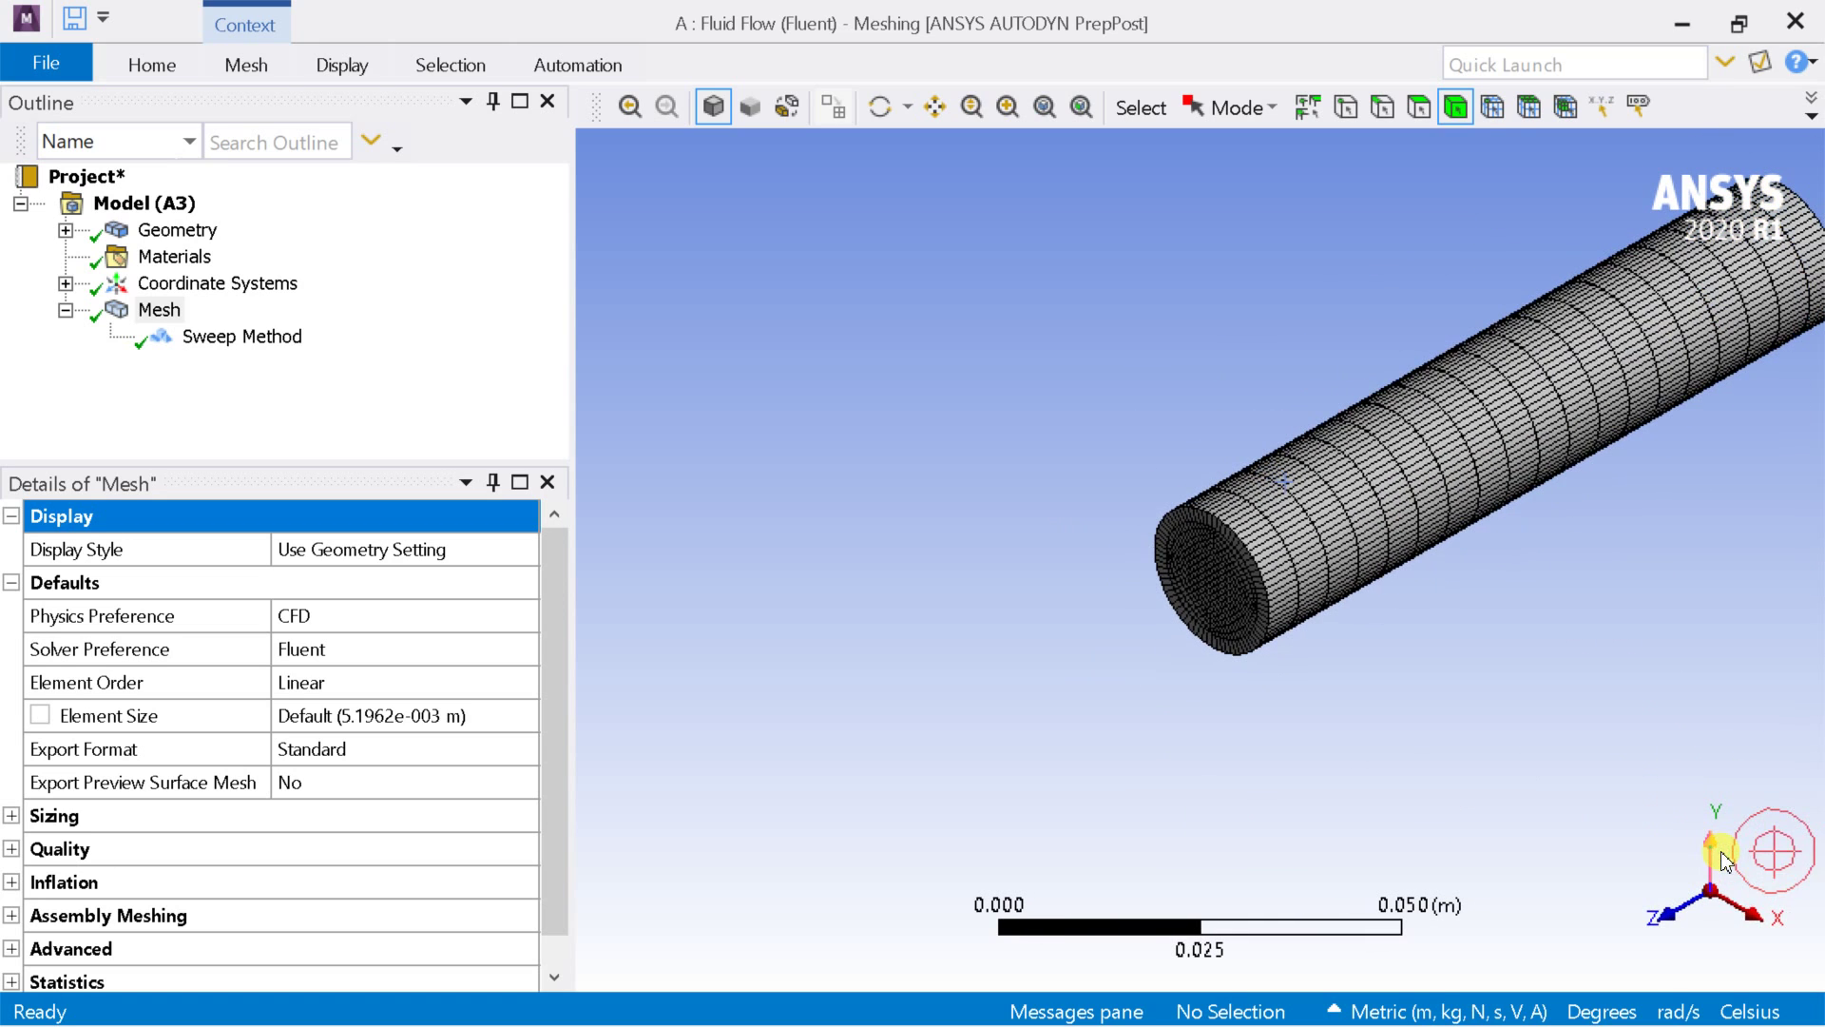
{"action": "left_click", "coordinate": [1740, 908]}
{"action": "left_click", "coordinate": [1683, 851]}
{"action": "scroll", "coordinate": [1324, 468], "scroll_direction": "up", "scroll_amount": 5}
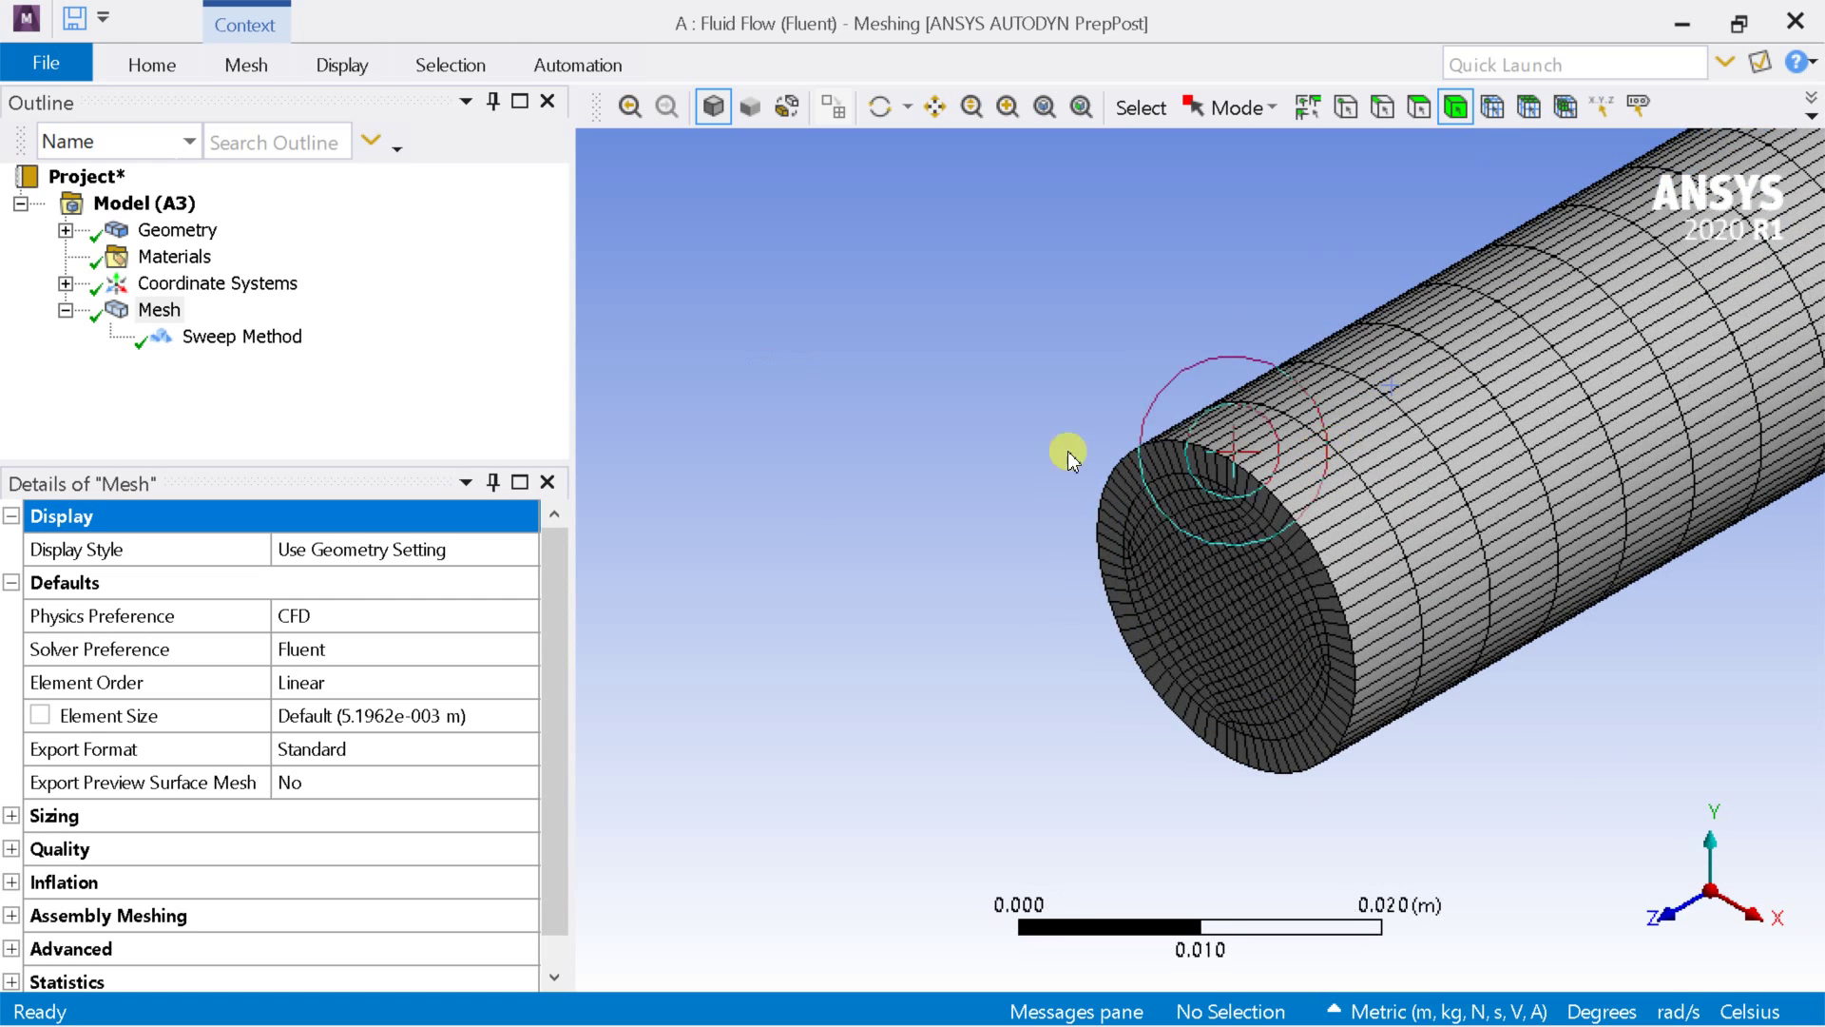
Step: Turn on adaptive sizing in the global mesh sizing settings
{"action": "left_click", "coordinate": [123, 319]}
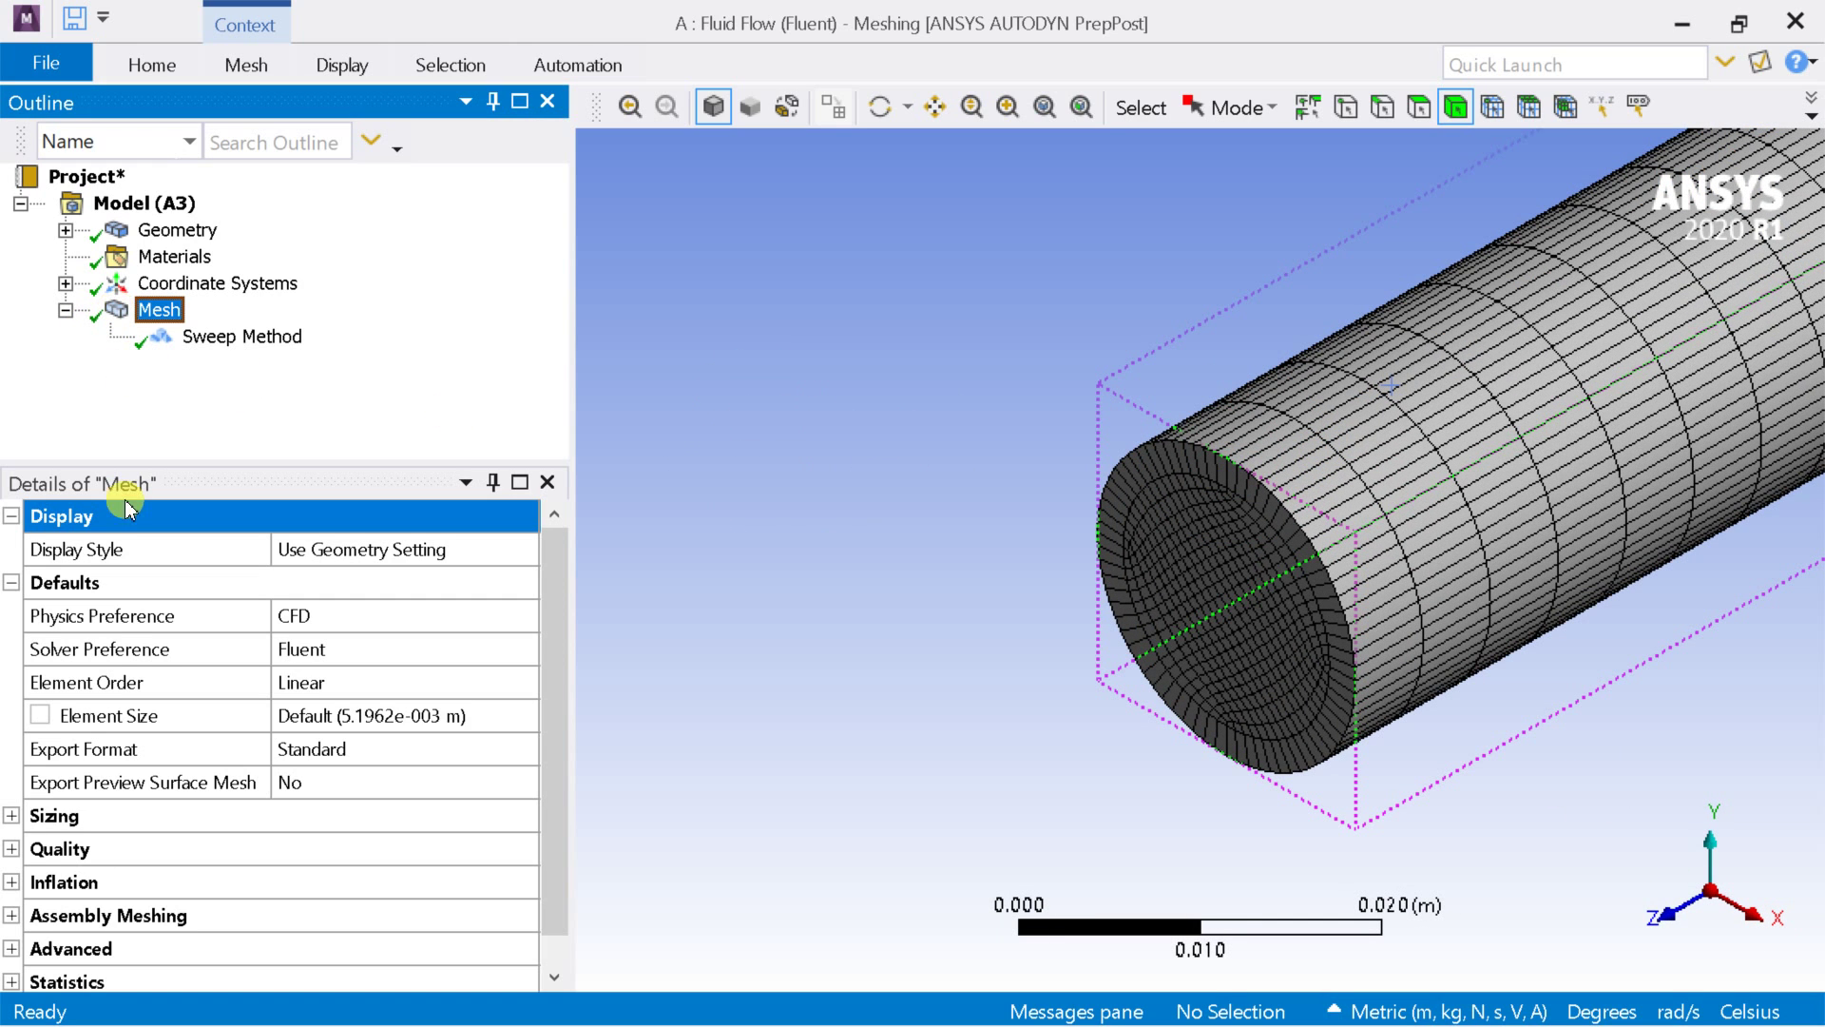
{"action": "left_click", "coordinate": [12, 816]}
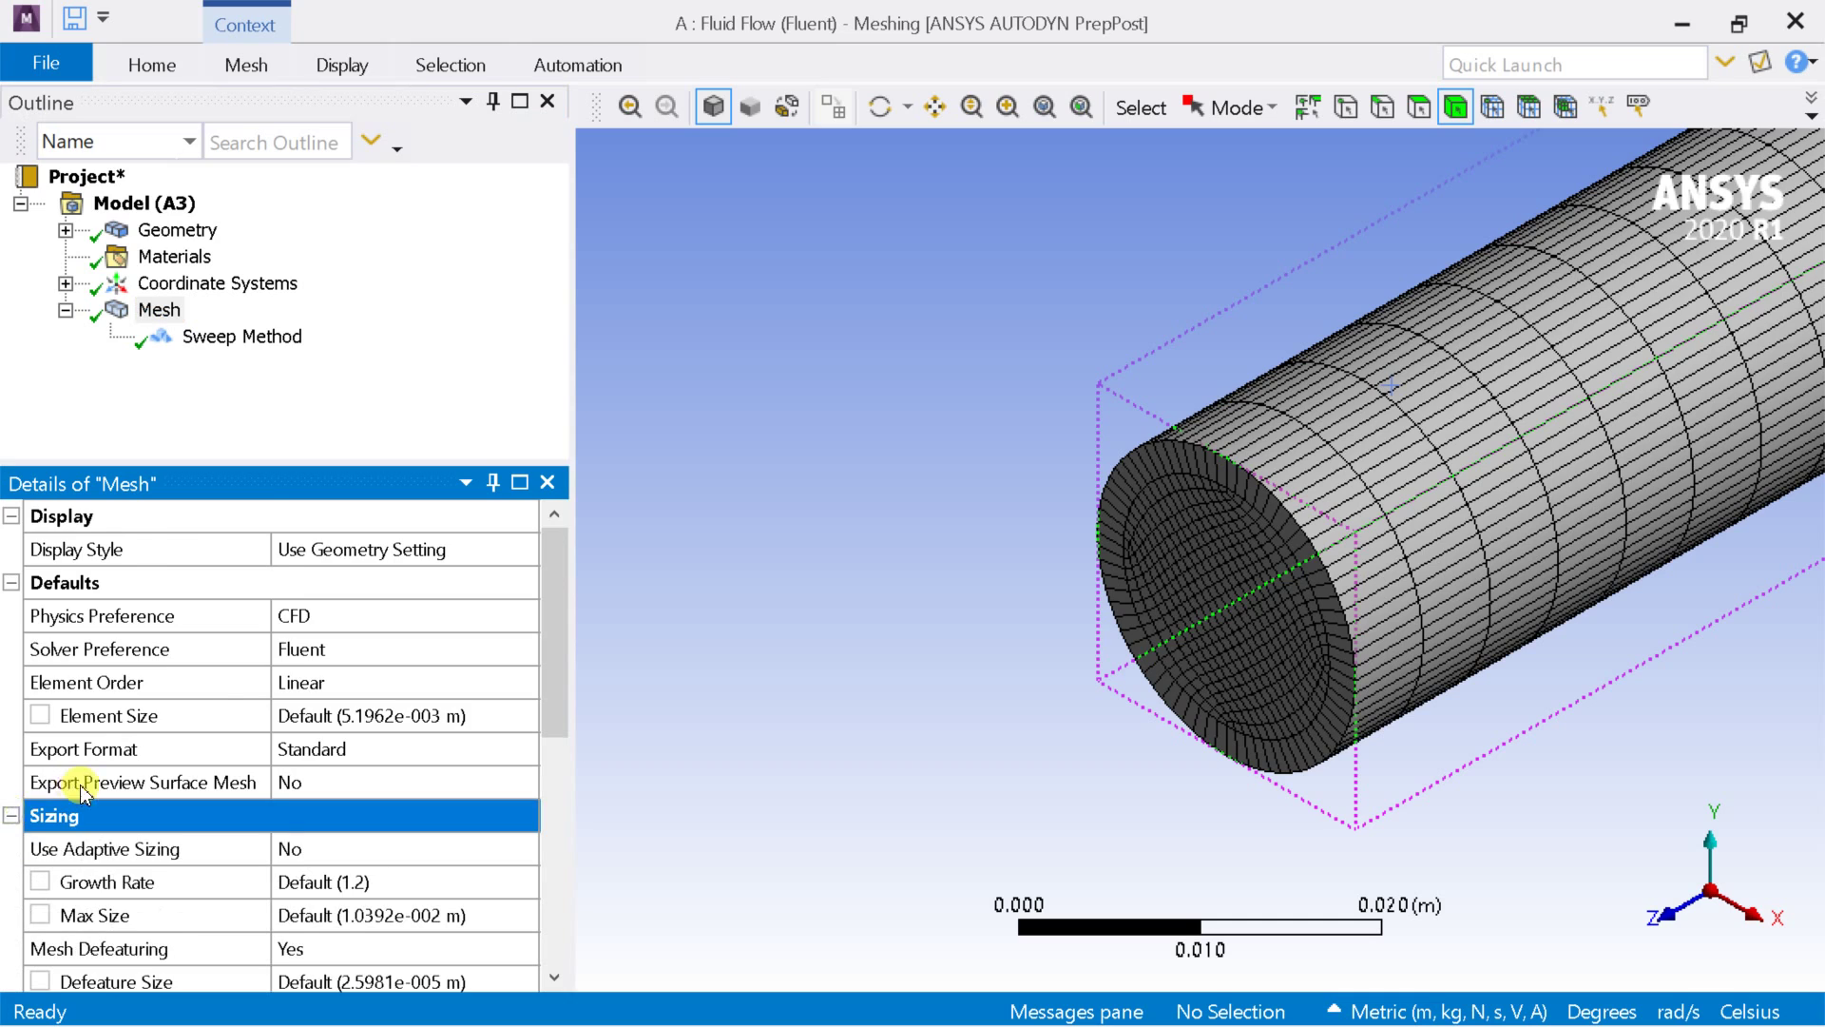
{"action": "scroll", "coordinate": [95, 784], "scroll_direction": "down", "scroll_amount": 2}
{"action": "left_click", "coordinate": [411, 647]}
{"action": "left_click", "coordinate": [524, 650]}
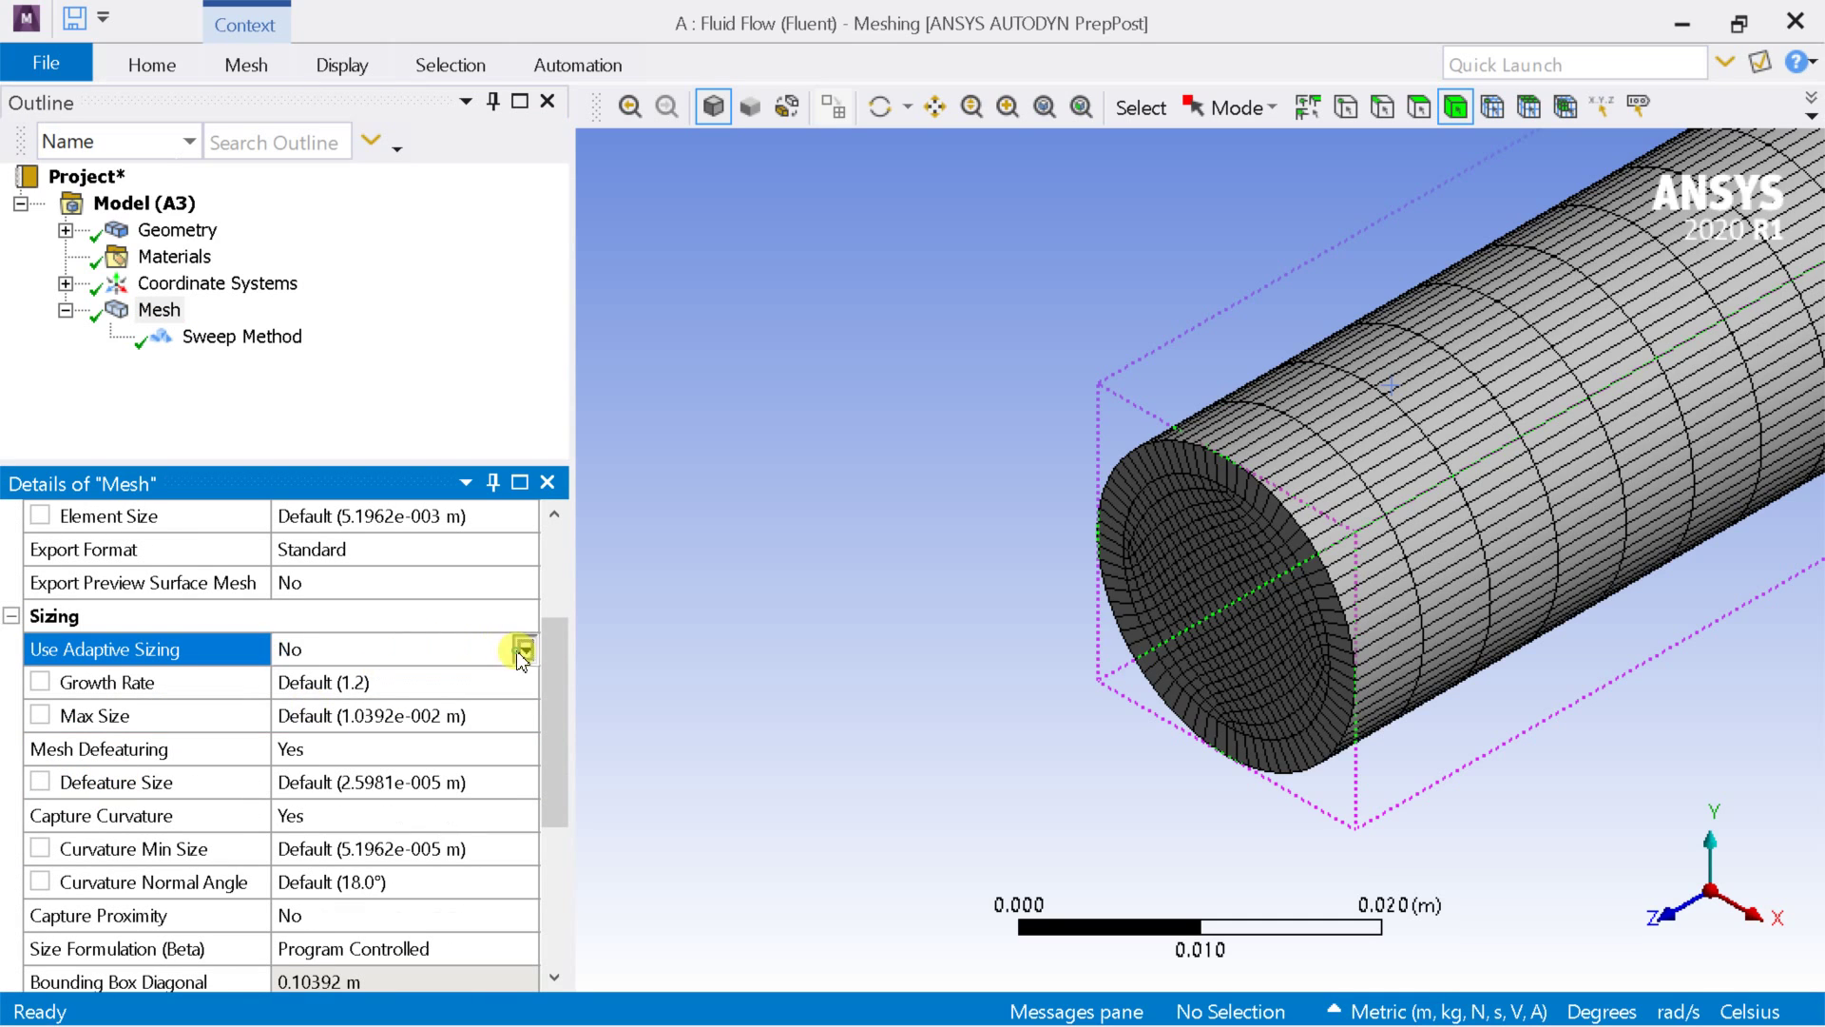
{"action": "left_click", "coordinate": [409, 693]}
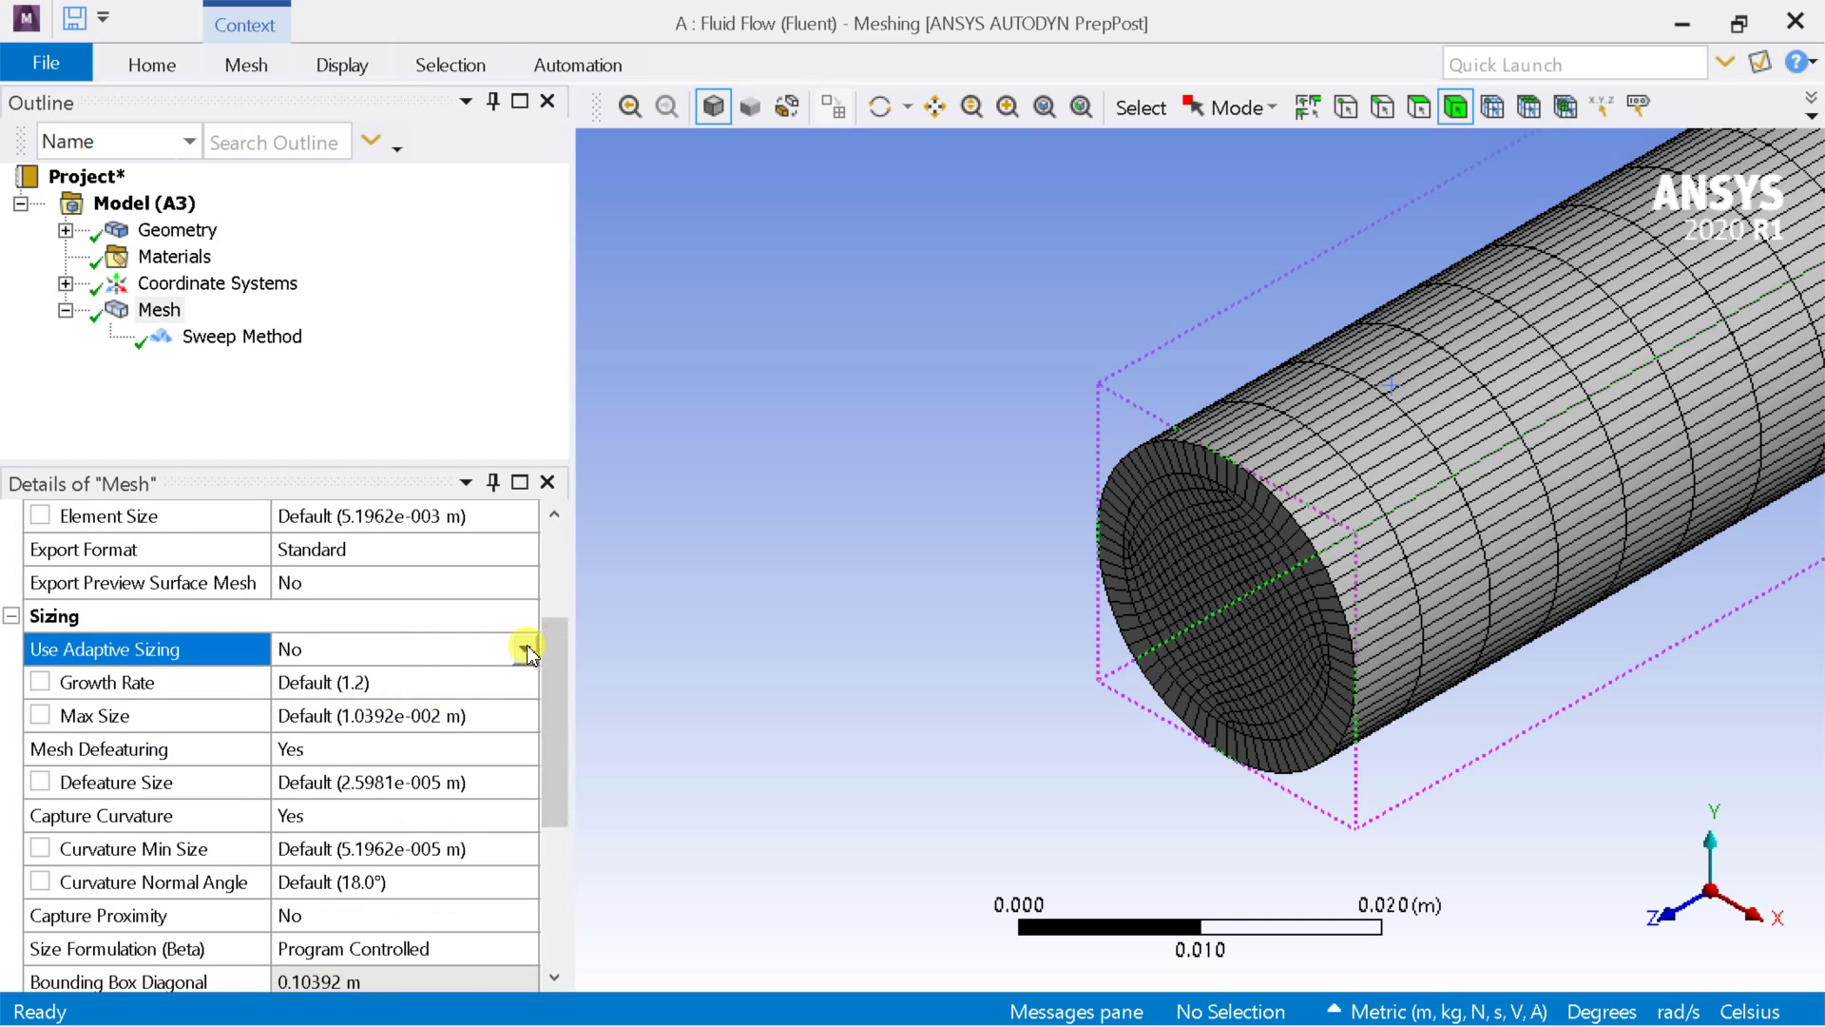
{"action": "left_click", "coordinate": [524, 649]}
{"action": "left_click", "coordinate": [447, 696]}
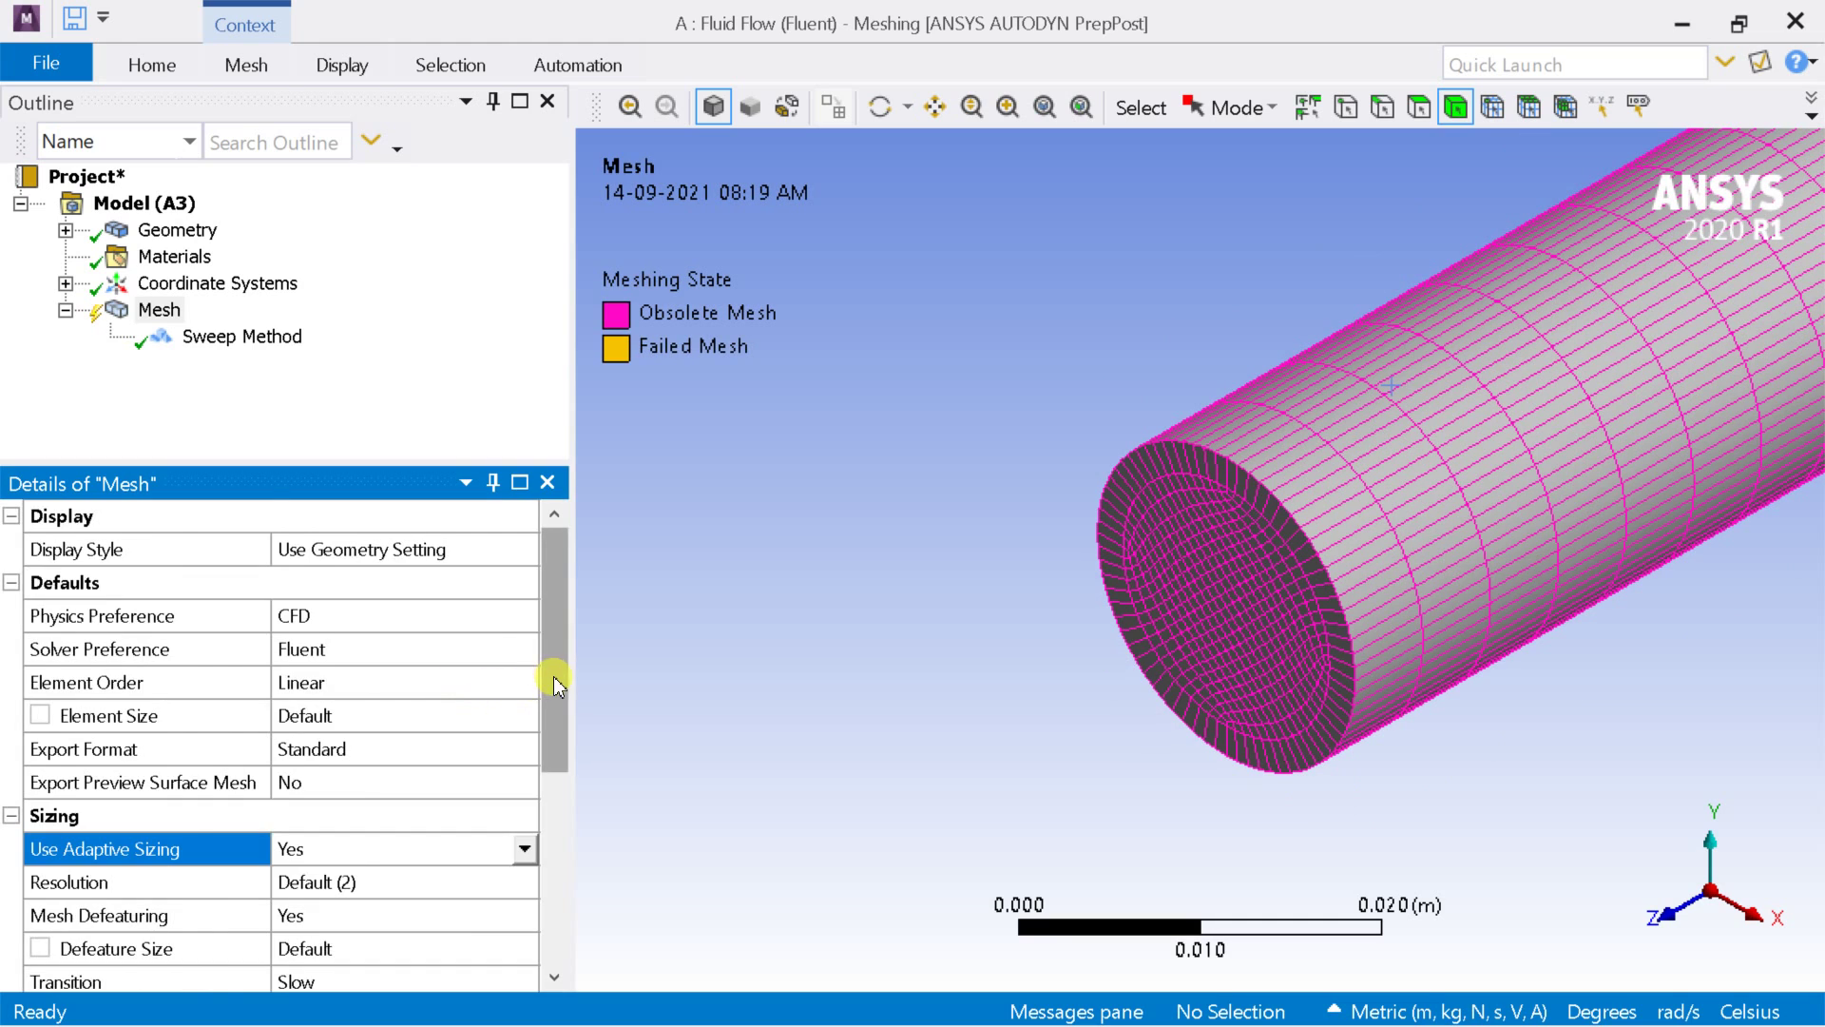
Step: Set the mesh sizing resolution to 5 and regenerate the mesh
{"action": "left_click_drag", "start_coordinate": [554, 684], "coordinate": [542, 783]}
{"action": "left_click", "coordinate": [328, 682]}
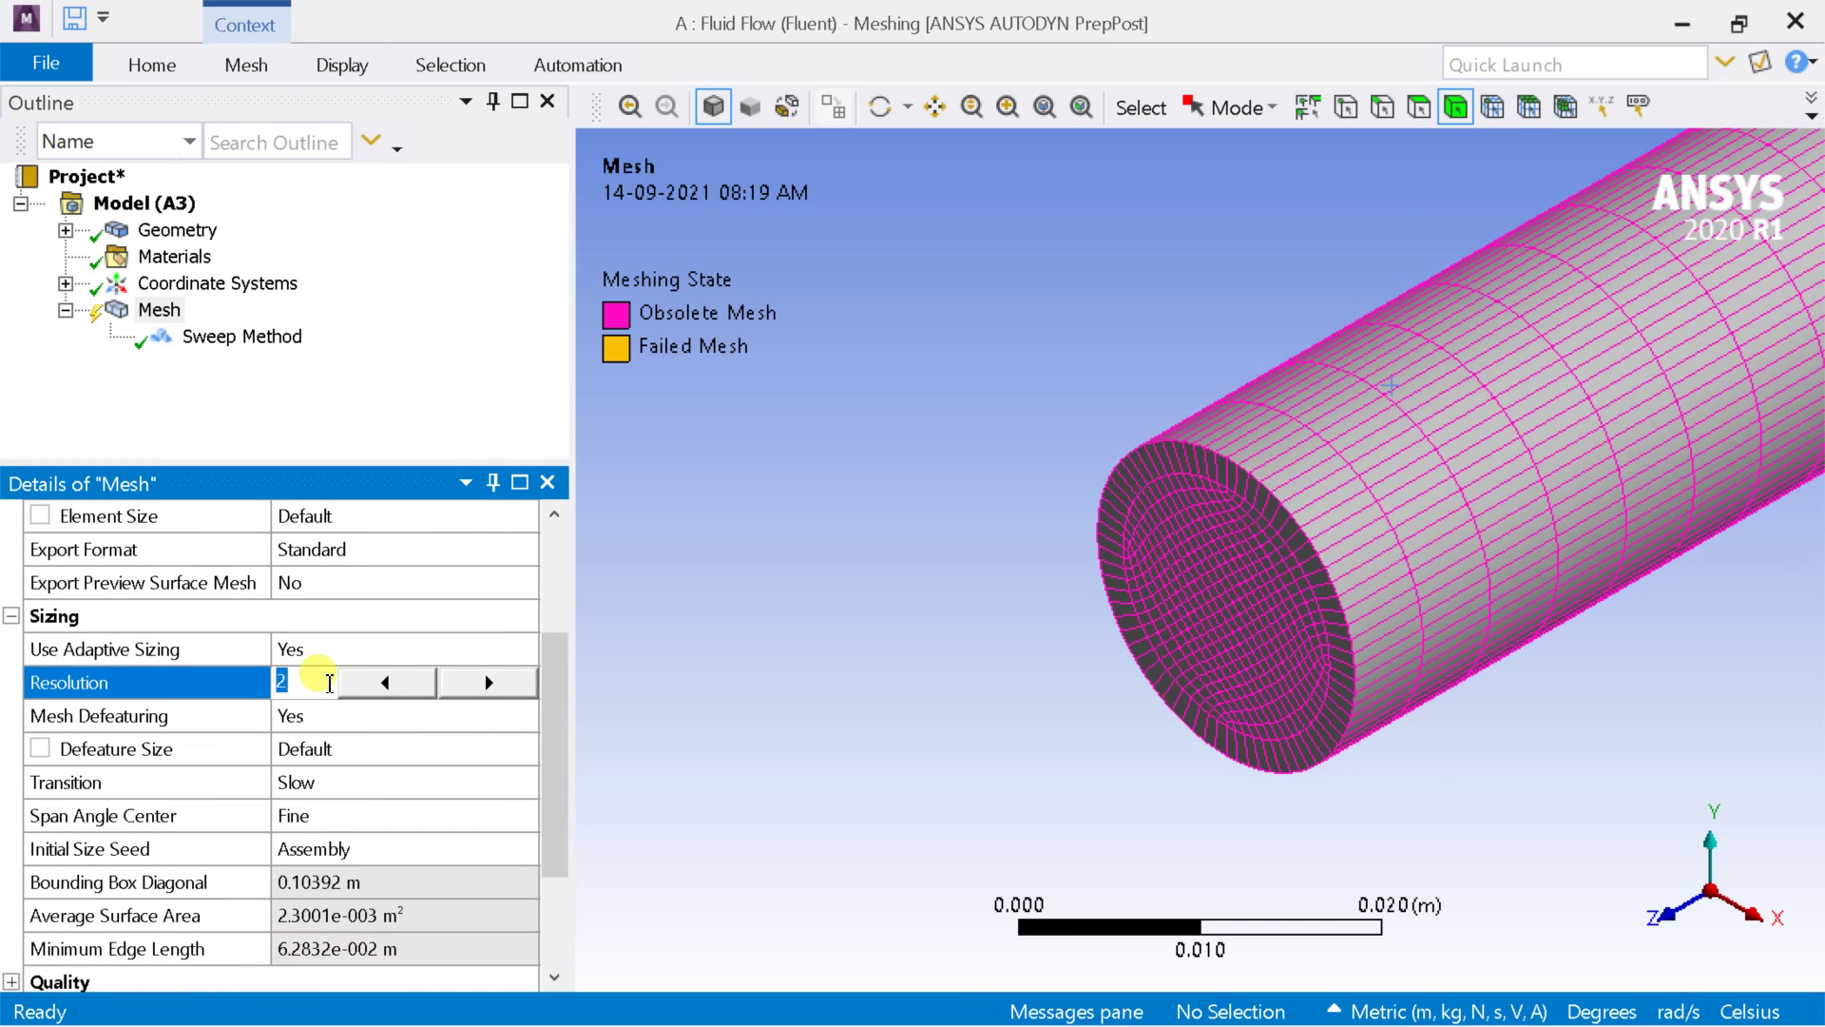
{"action": "left_click", "coordinate": [253, 685]}
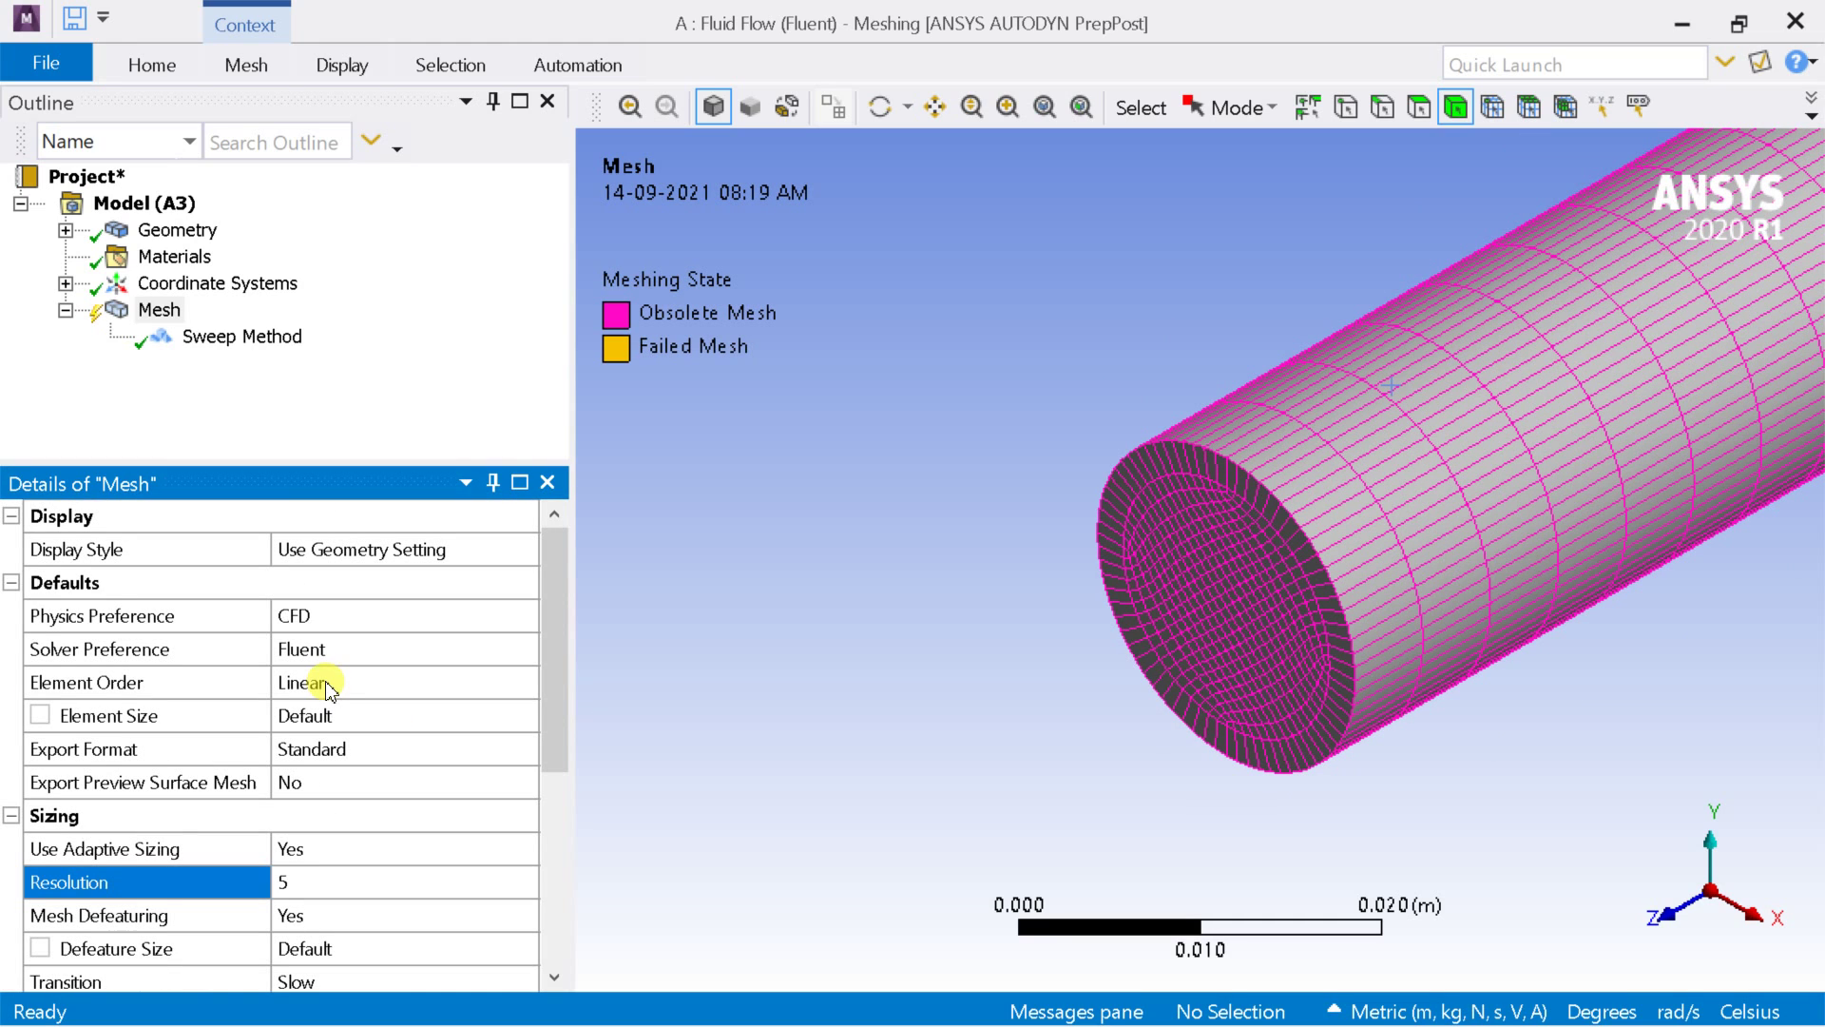
{"action": "right_click", "coordinate": [159, 311]}
{"action": "left_click", "coordinate": [232, 253]}
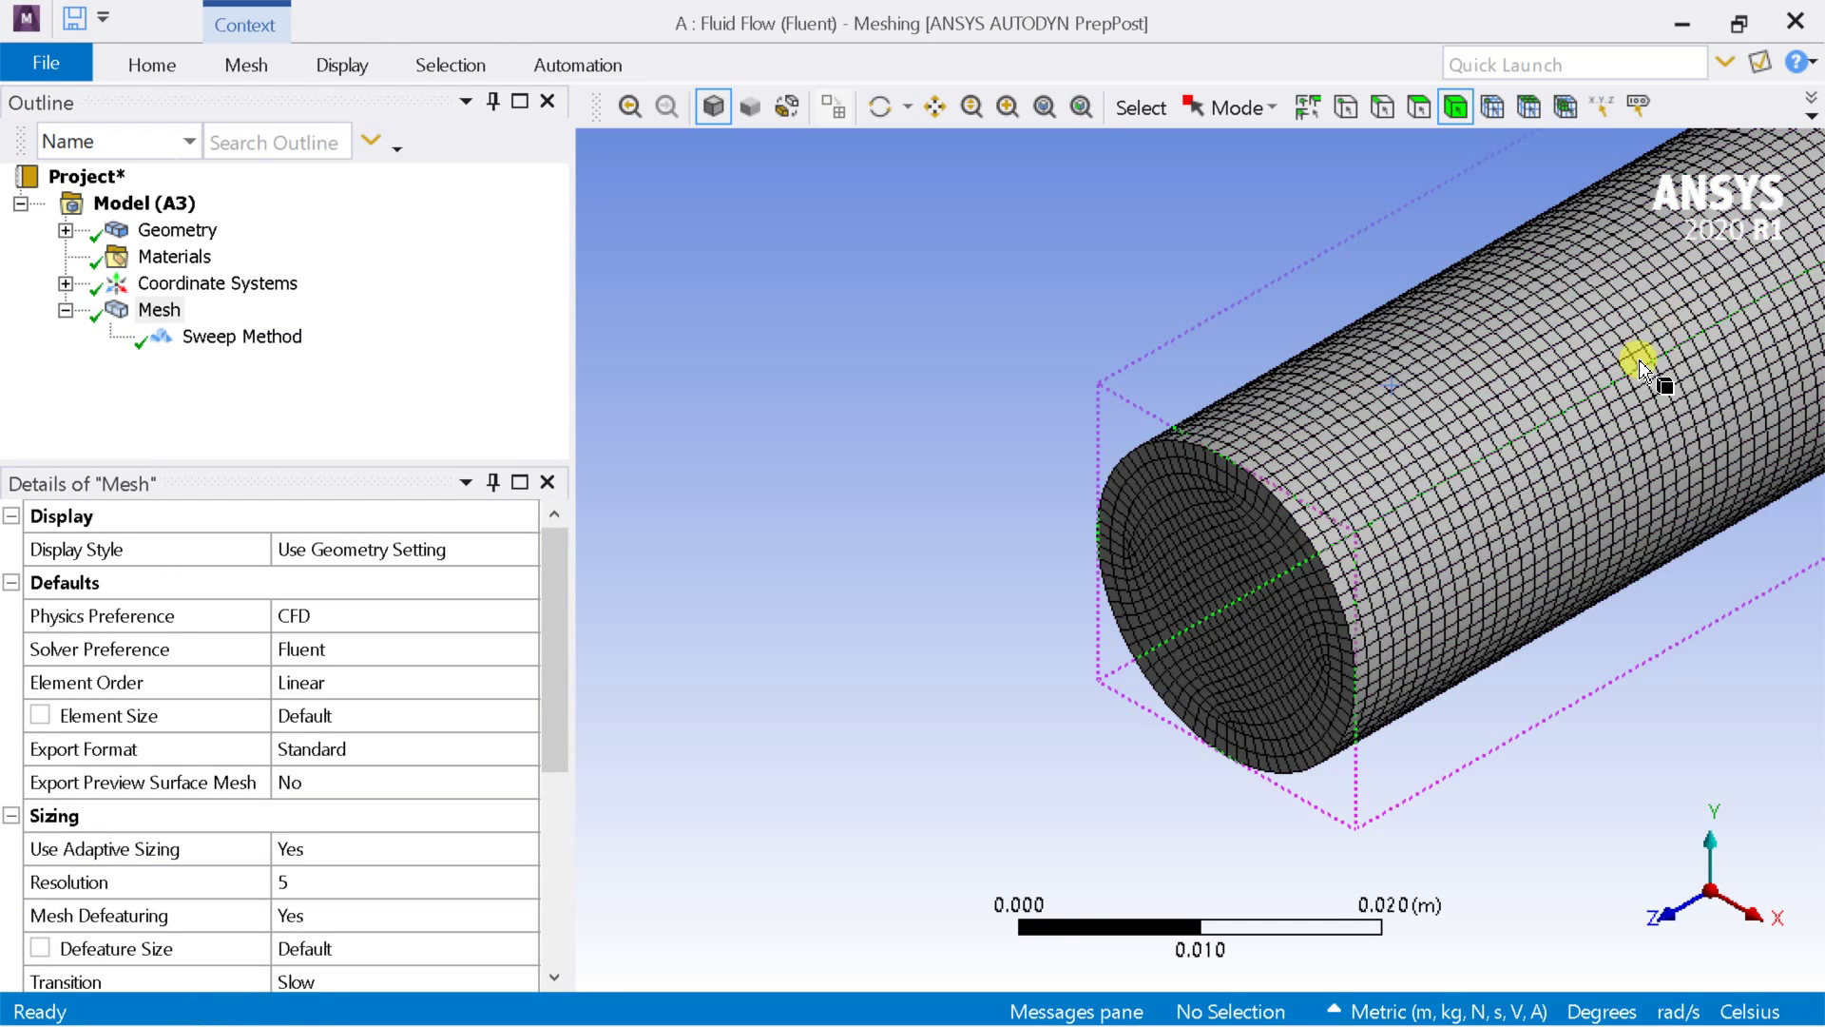
Step: Examine the refined mesh along the pipe, from the side and close up on its end face
{"action": "scroll", "coordinate": [1573, 470], "scroll_direction": "down", "scroll_amount": 4}
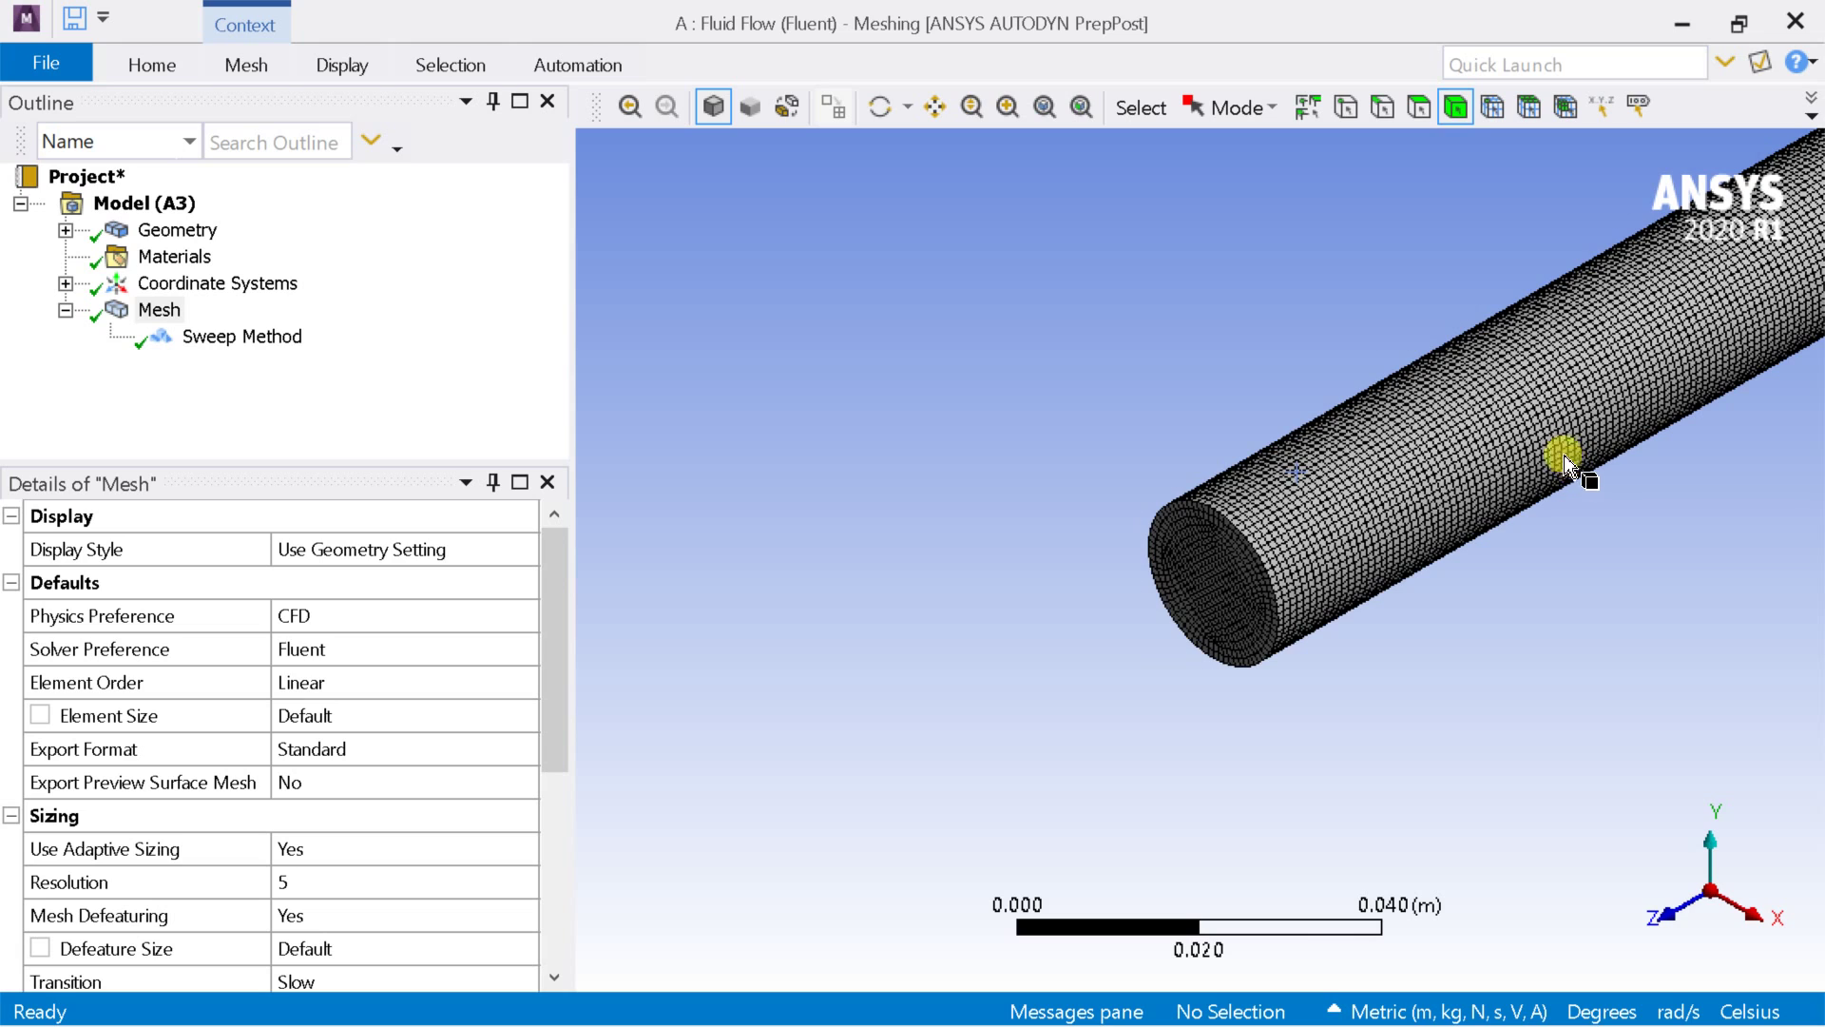
{"action": "left_click", "coordinate": [972, 106]}
{"action": "left_click_drag", "start_coordinate": [1472, 343], "coordinate": [1633, 802]}
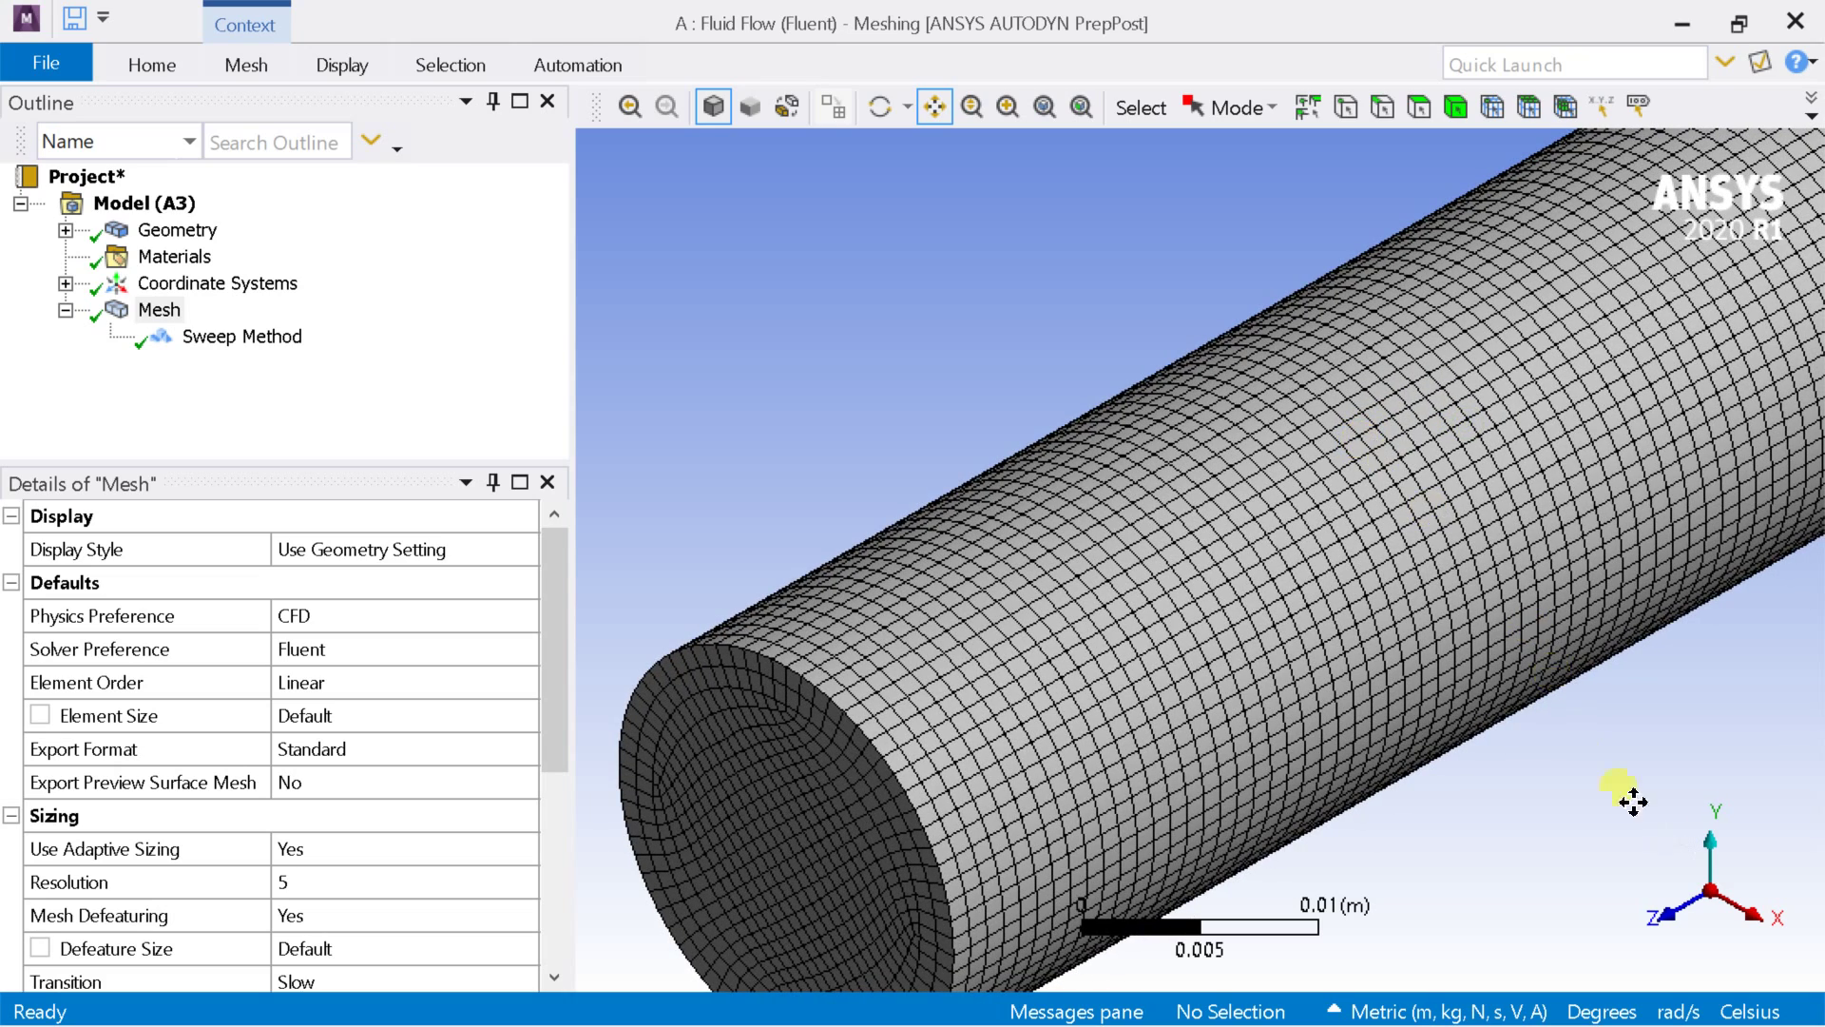
{"action": "left_click", "coordinate": [1746, 894]}
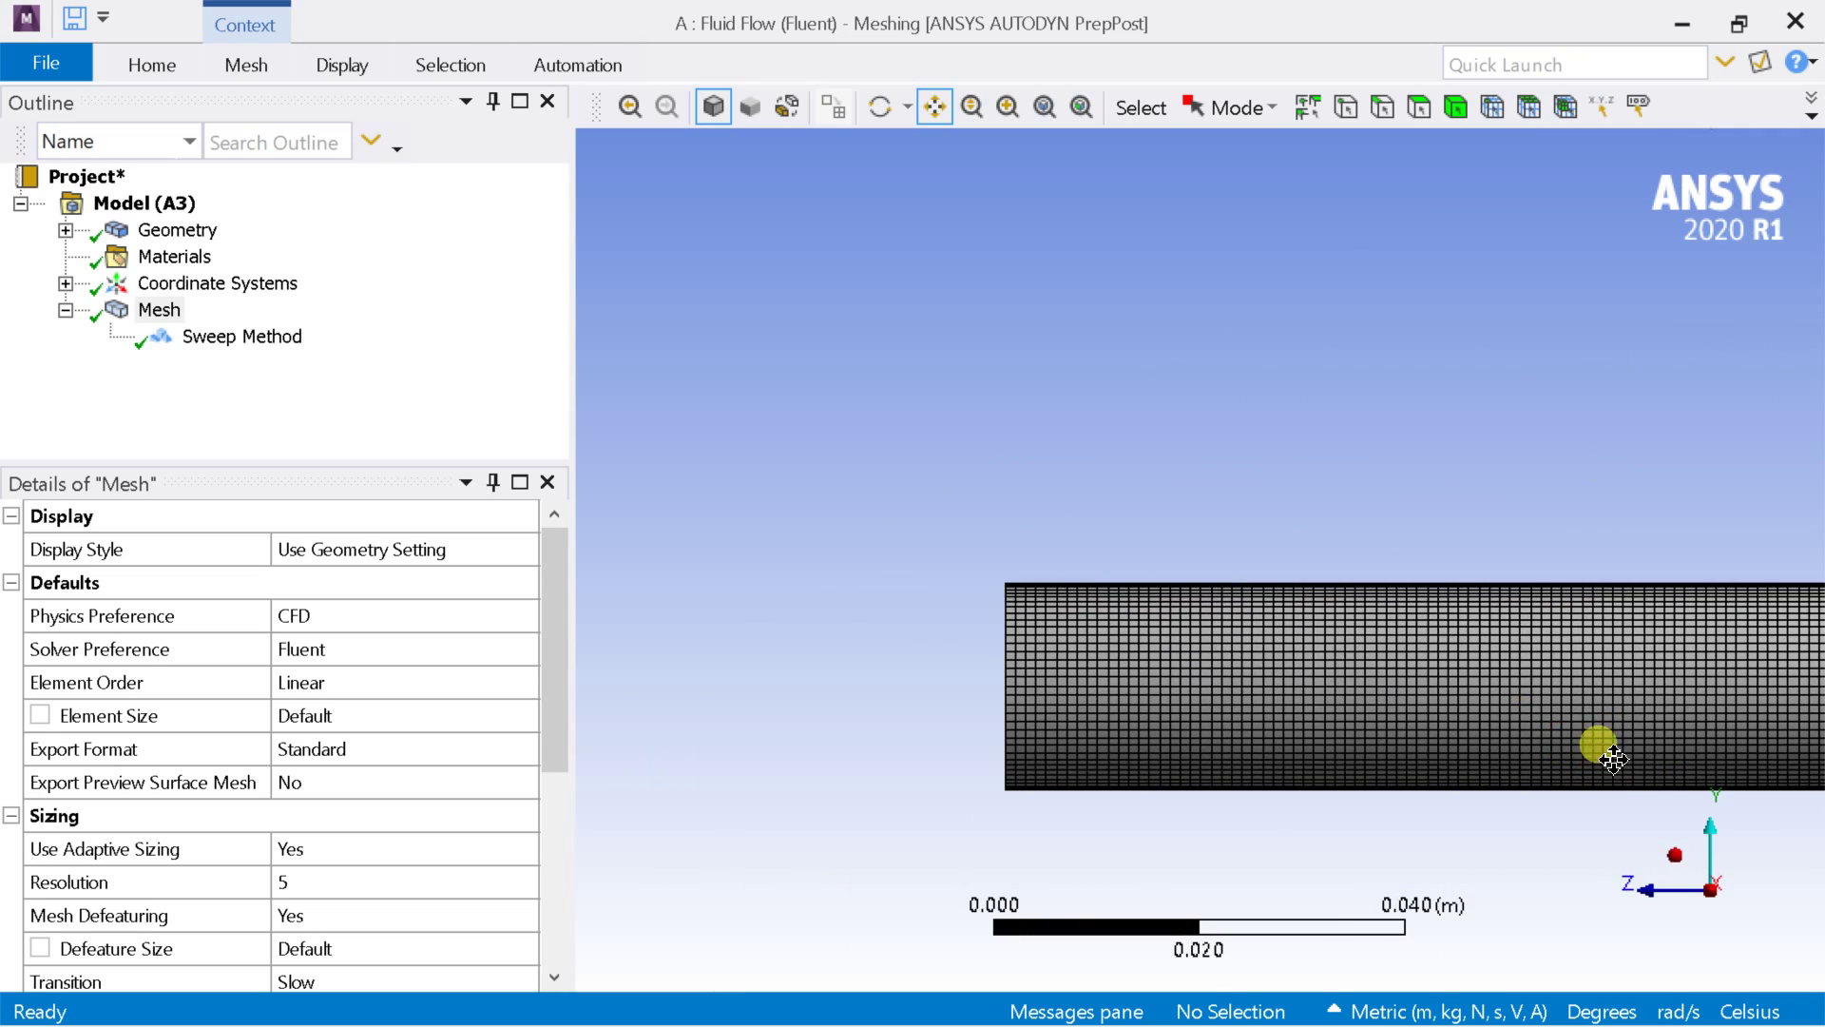
{"action": "left_click", "coordinate": [1681, 857]}
{"action": "scroll", "coordinate": [1212, 537], "scroll_direction": "up", "scroll_amount": 5}
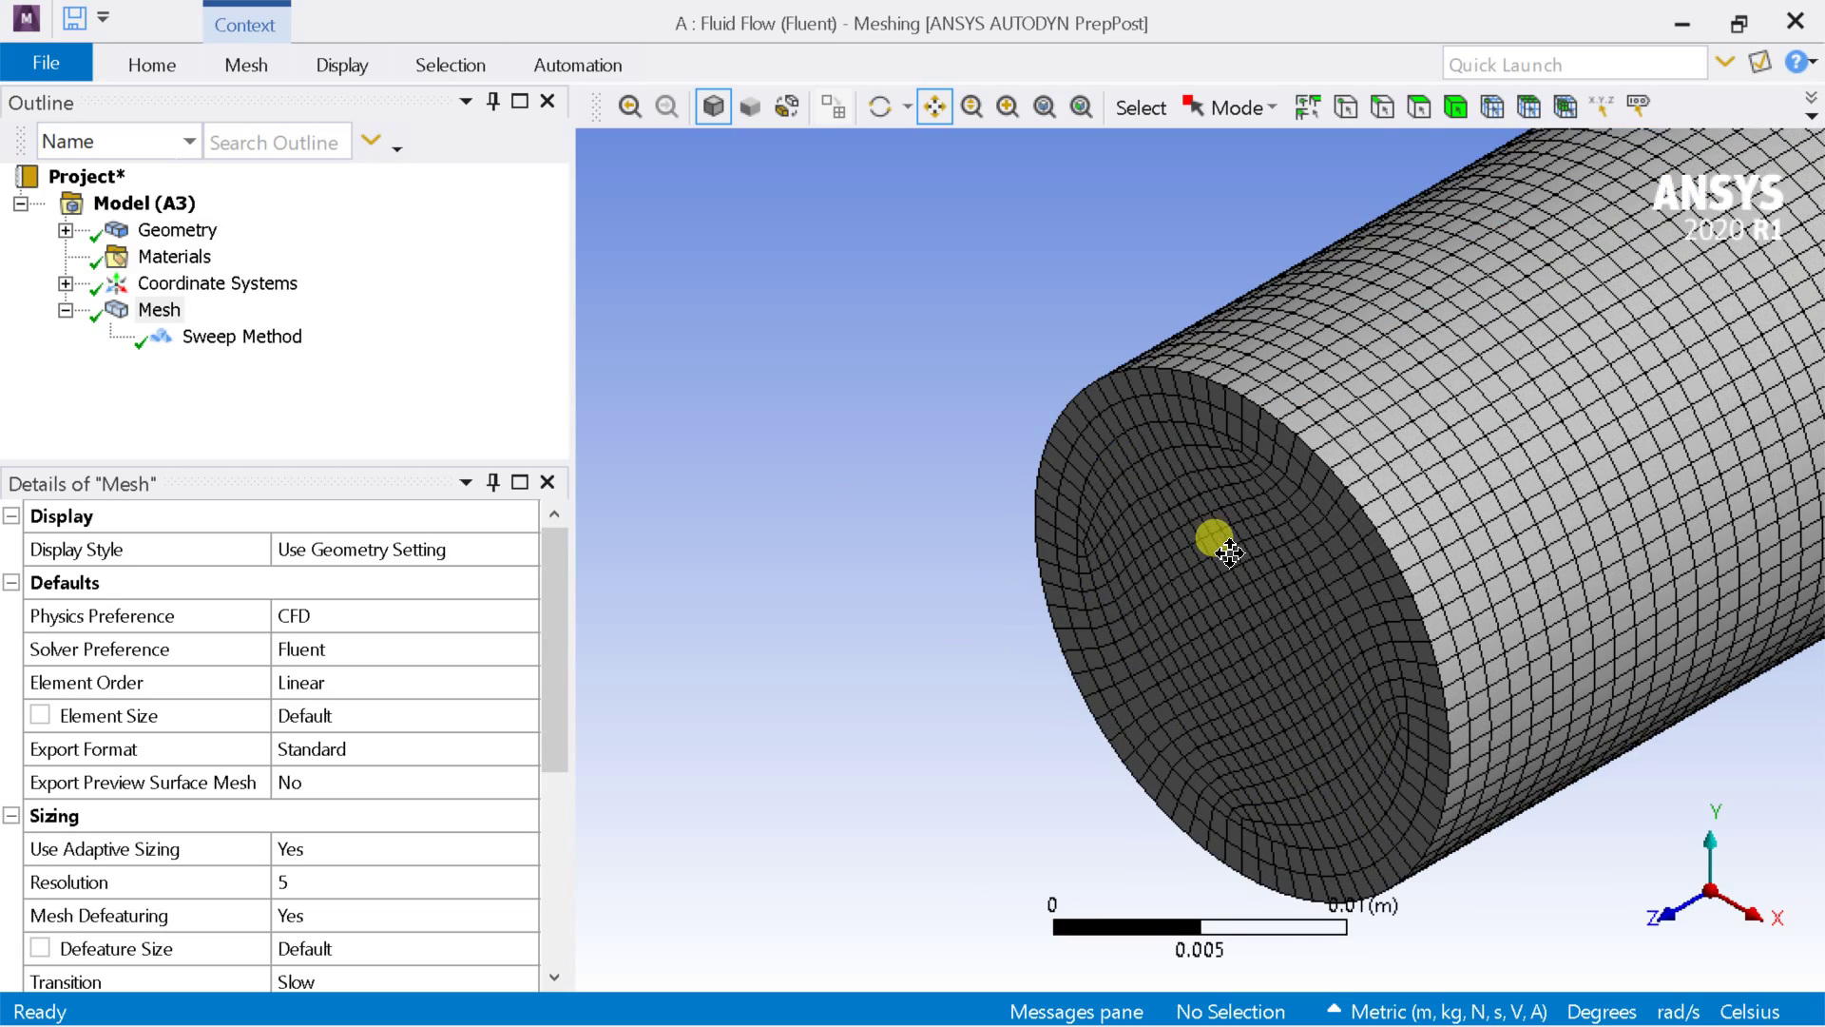
{"action": "scroll", "coordinate": [1229, 551], "scroll_direction": "up", "scroll_amount": 2}
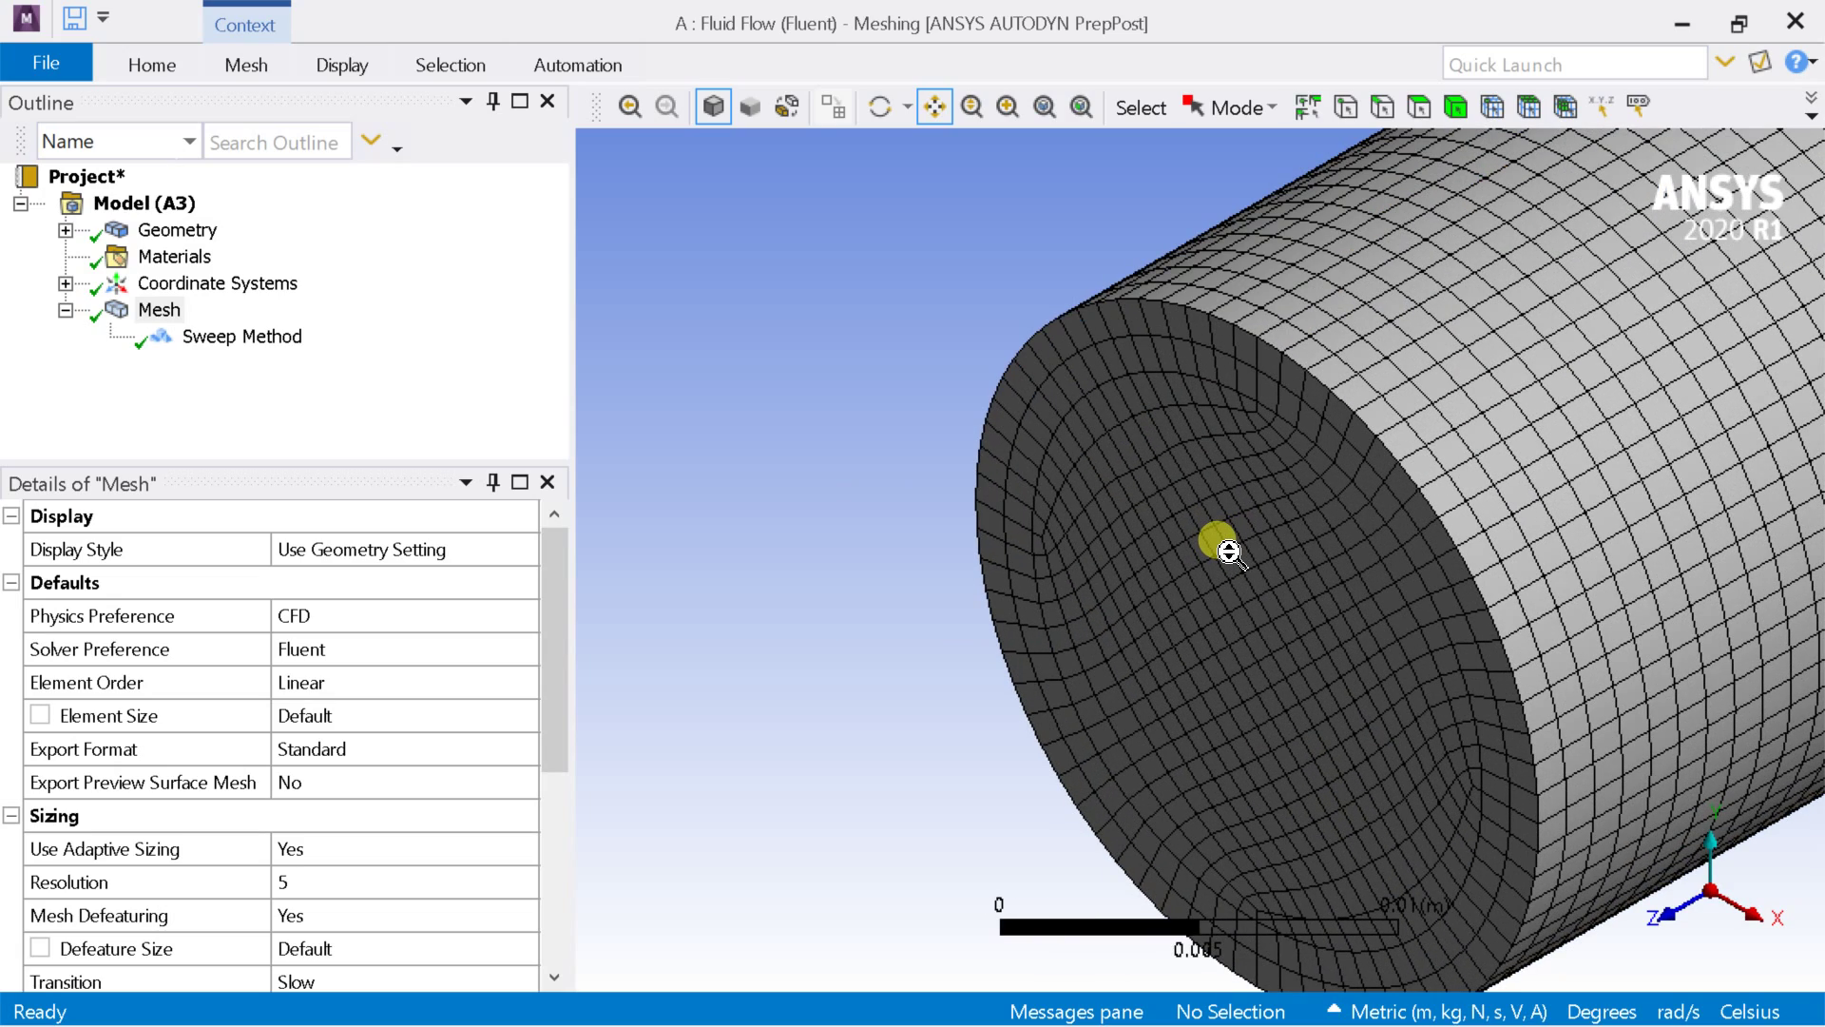
{"action": "scroll", "coordinate": [1226, 546], "scroll_direction": "down", "scroll_amount": 4}
{"action": "left_click_drag", "start_coordinate": [1422, 481], "coordinate": [1092, 579]}
{"action": "scroll", "coordinate": [1087, 570], "scroll_direction": "down", "scroll_amount": 4}
{"action": "left_click_drag", "start_coordinate": [1423, 437], "coordinate": [1307, 492]}
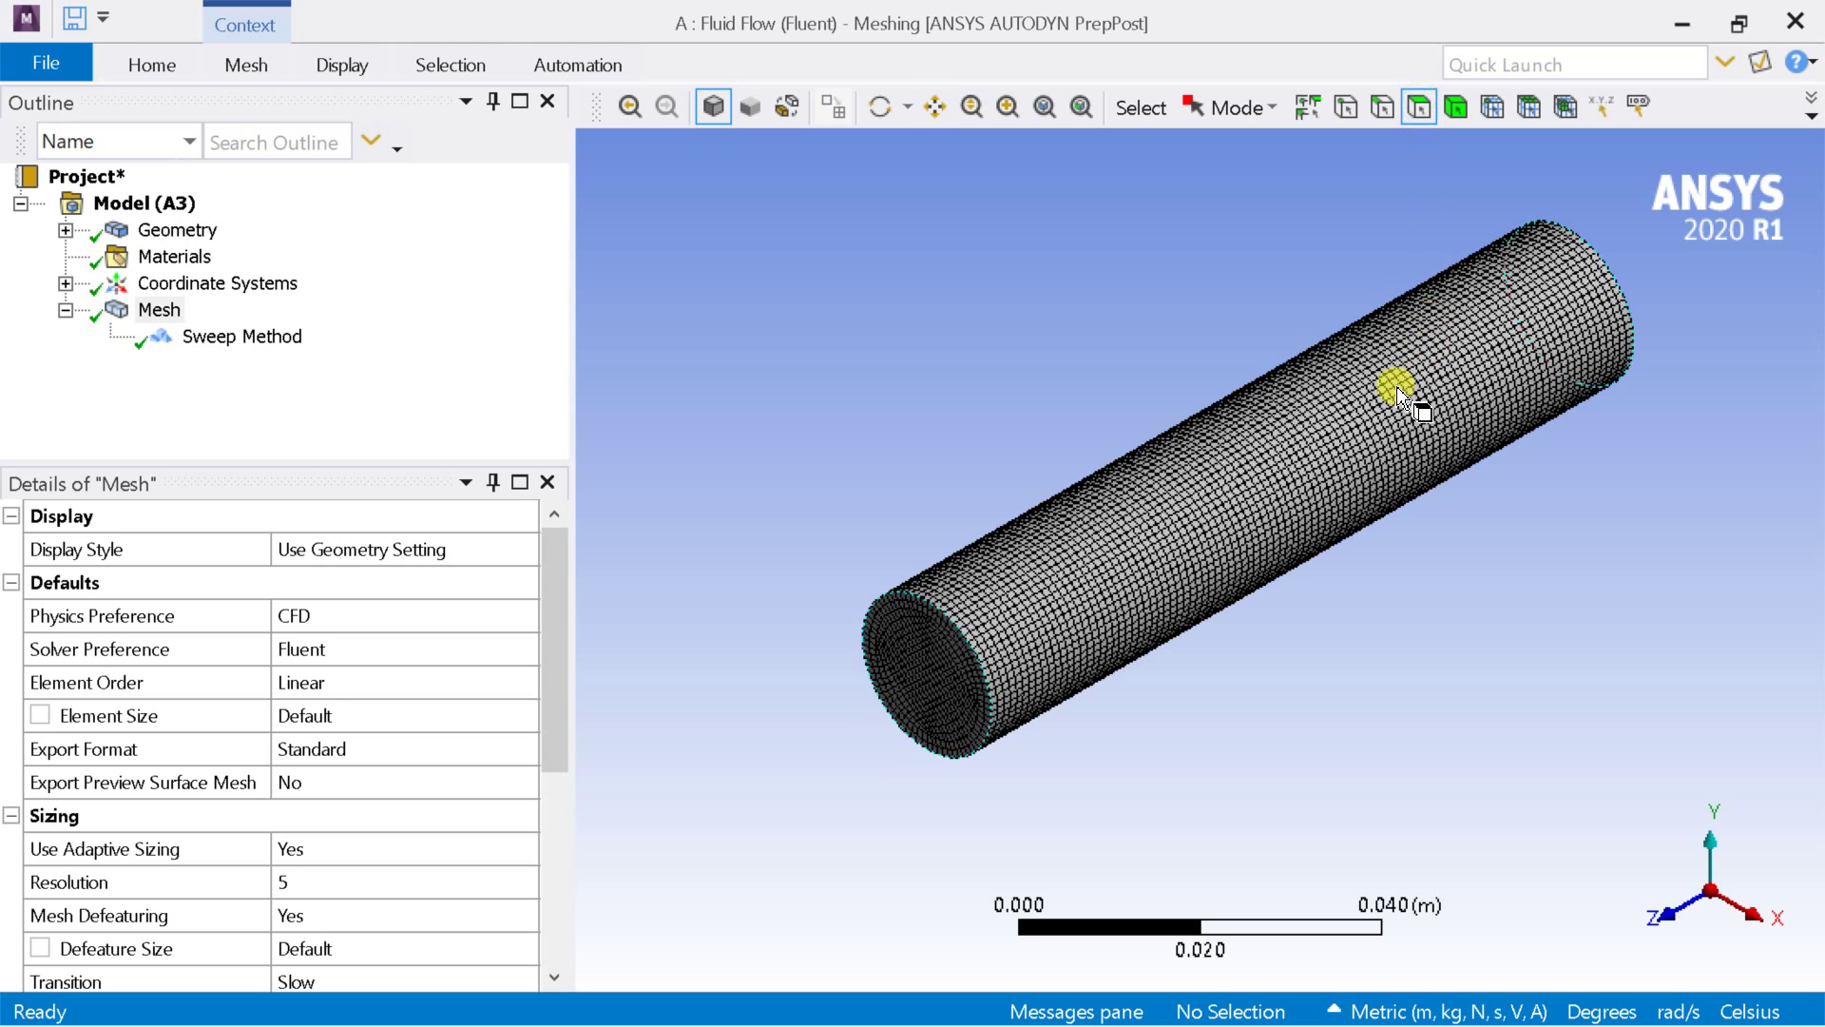
Step: Create a named selection called inlet from the circular end face hidden at the far end of the pipe
{"action": "left_click", "coordinate": [884, 105]}
{"action": "left_click_drag", "start_coordinate": [1051, 196], "coordinate": [797, 418]}
{"action": "left_click", "coordinate": [1418, 106]}
{"action": "left_click", "coordinate": [1369, 686]}
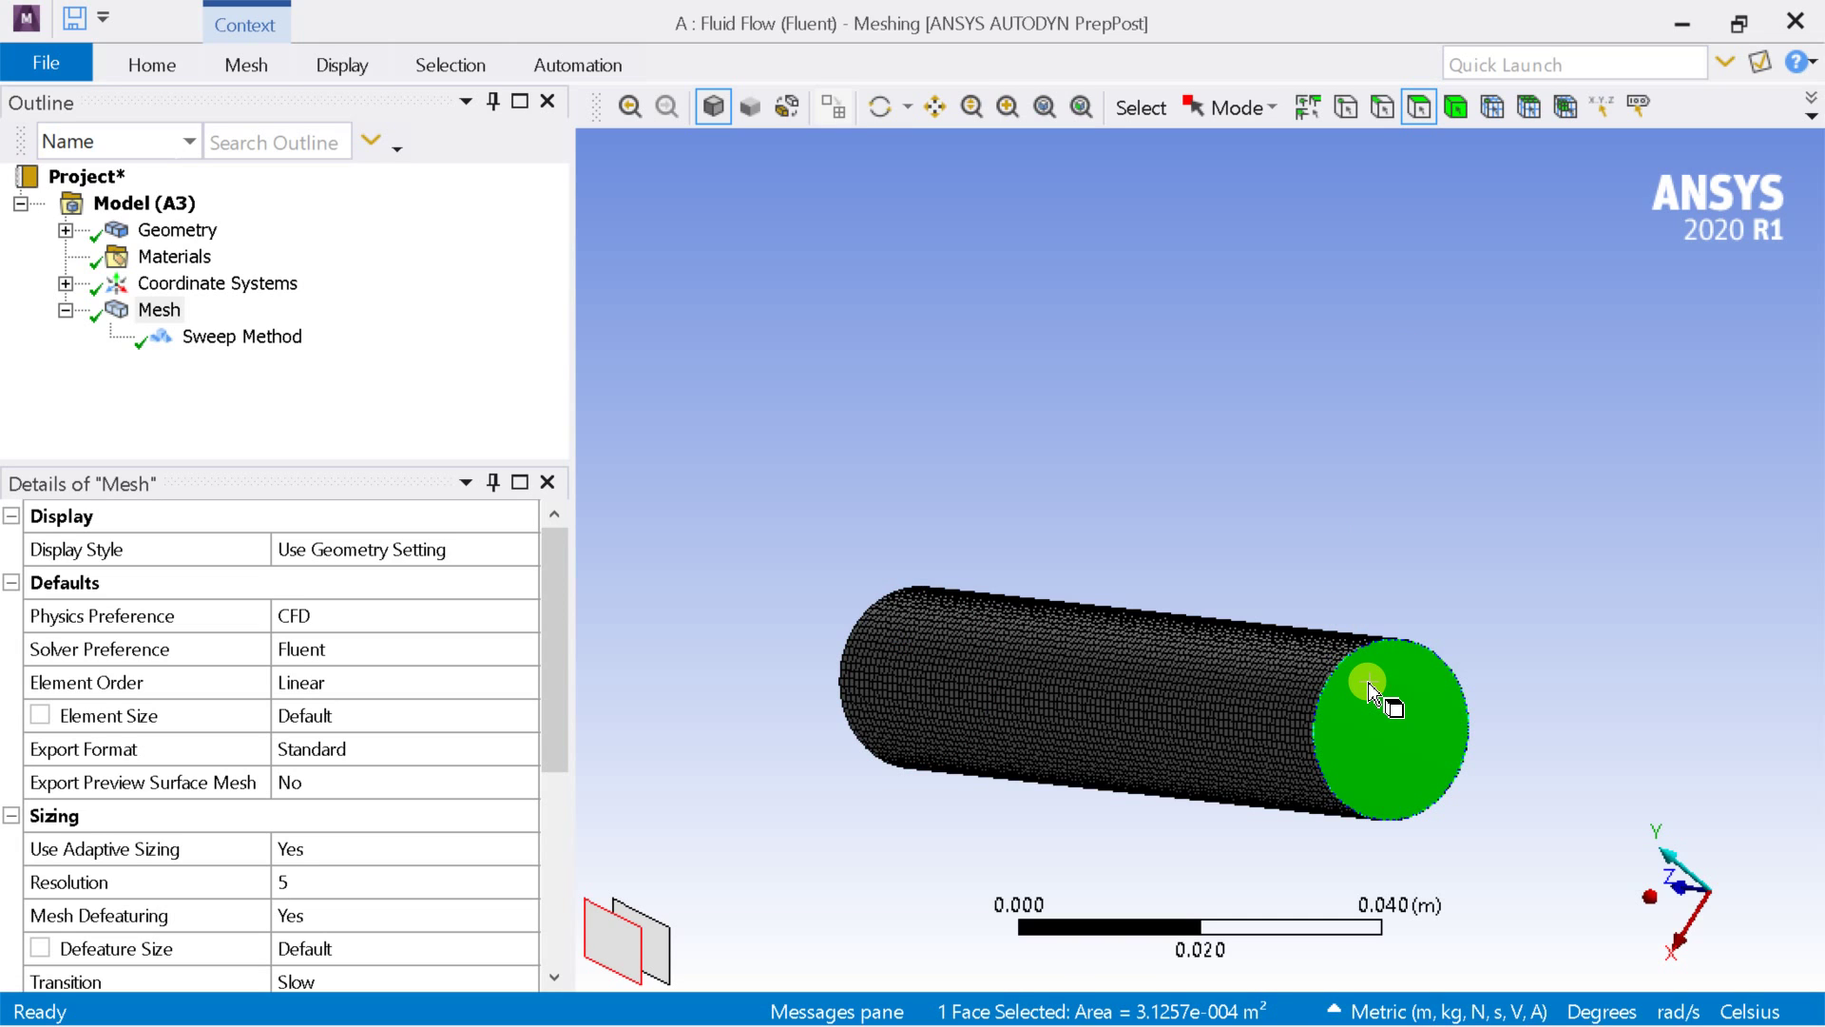
{"action": "right_click", "coordinate": [1369, 686]}
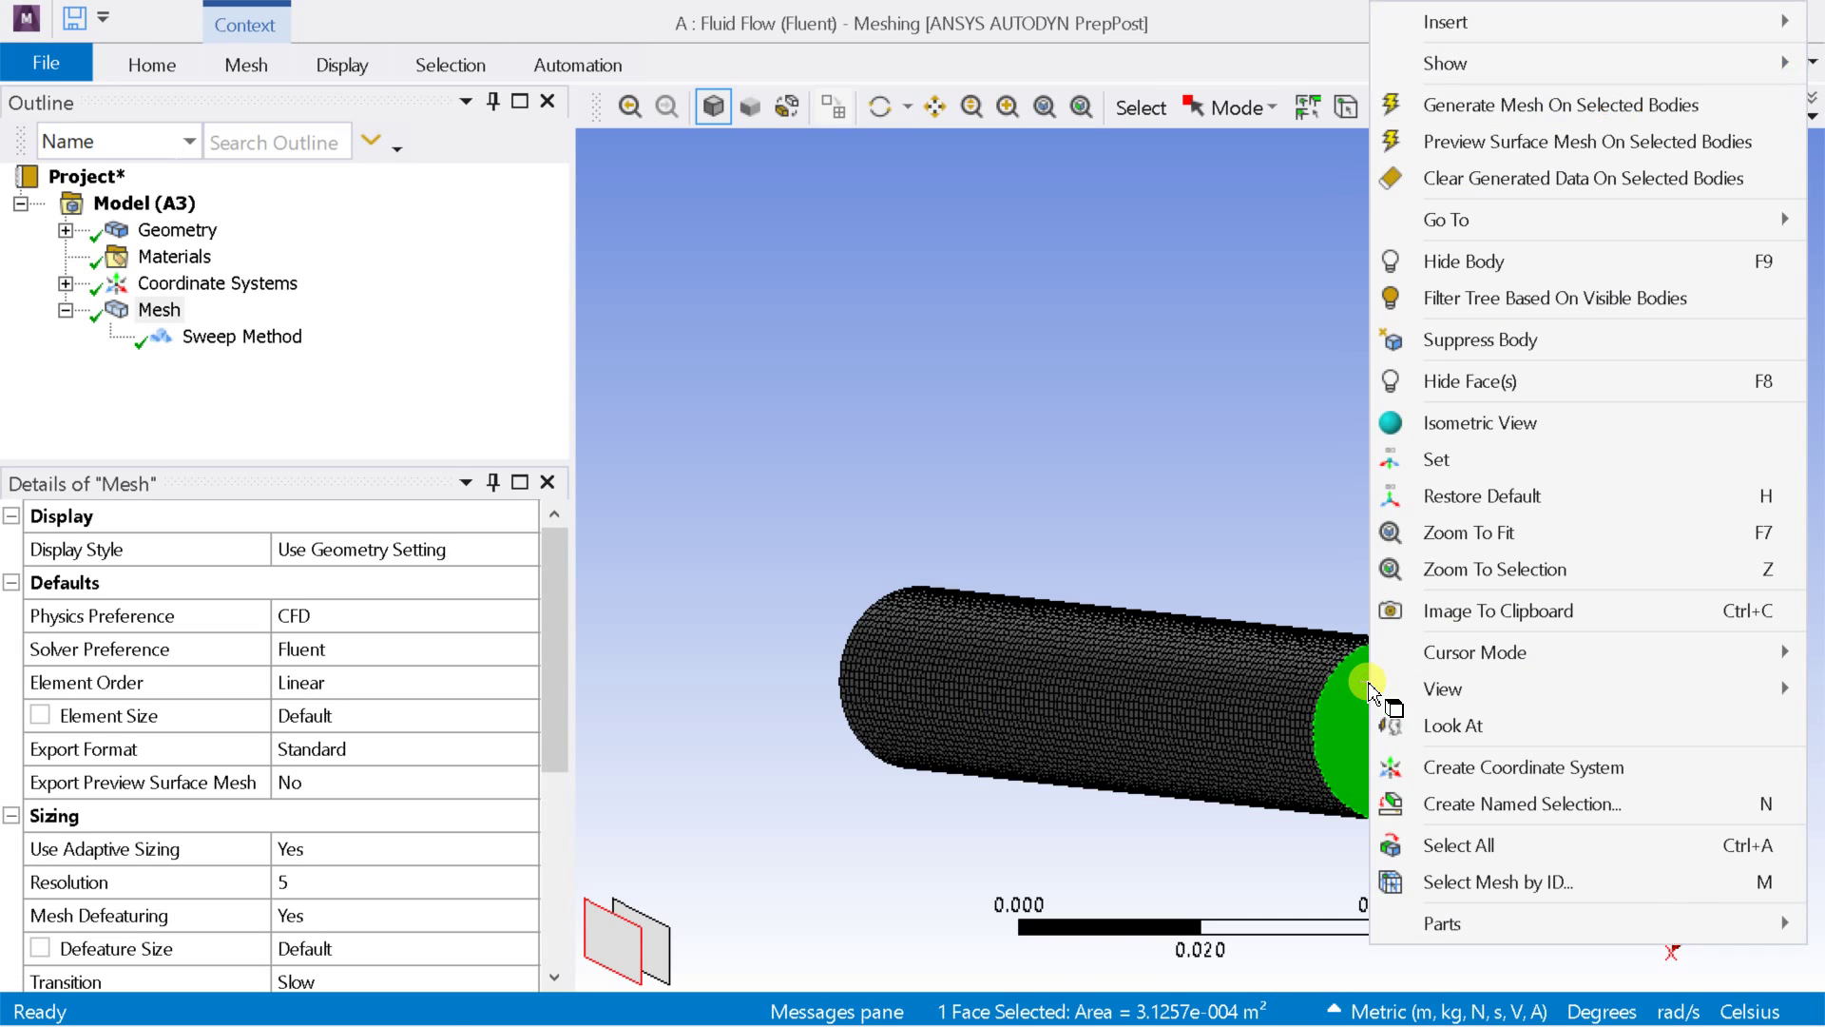
{"action": "left_click", "coordinate": [1422, 799]}
{"action": "type", "text": "inlet"}
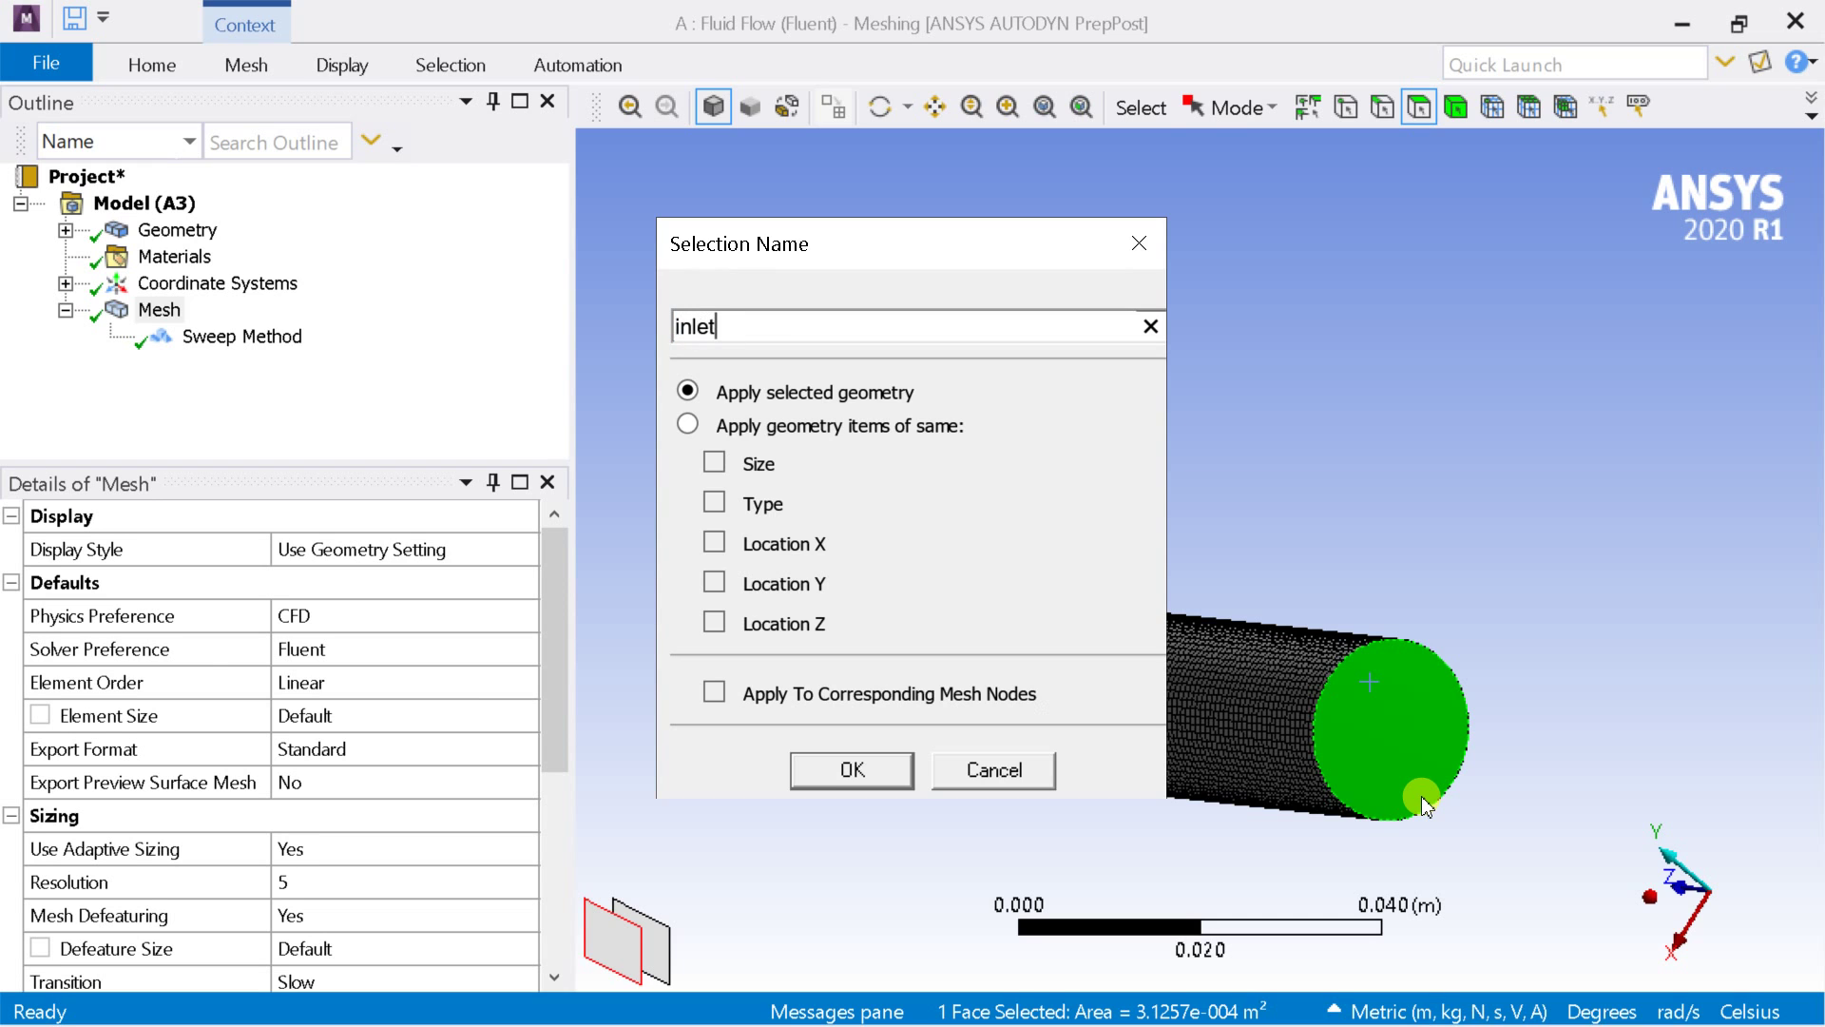
{"action": "key", "text": "Return"}
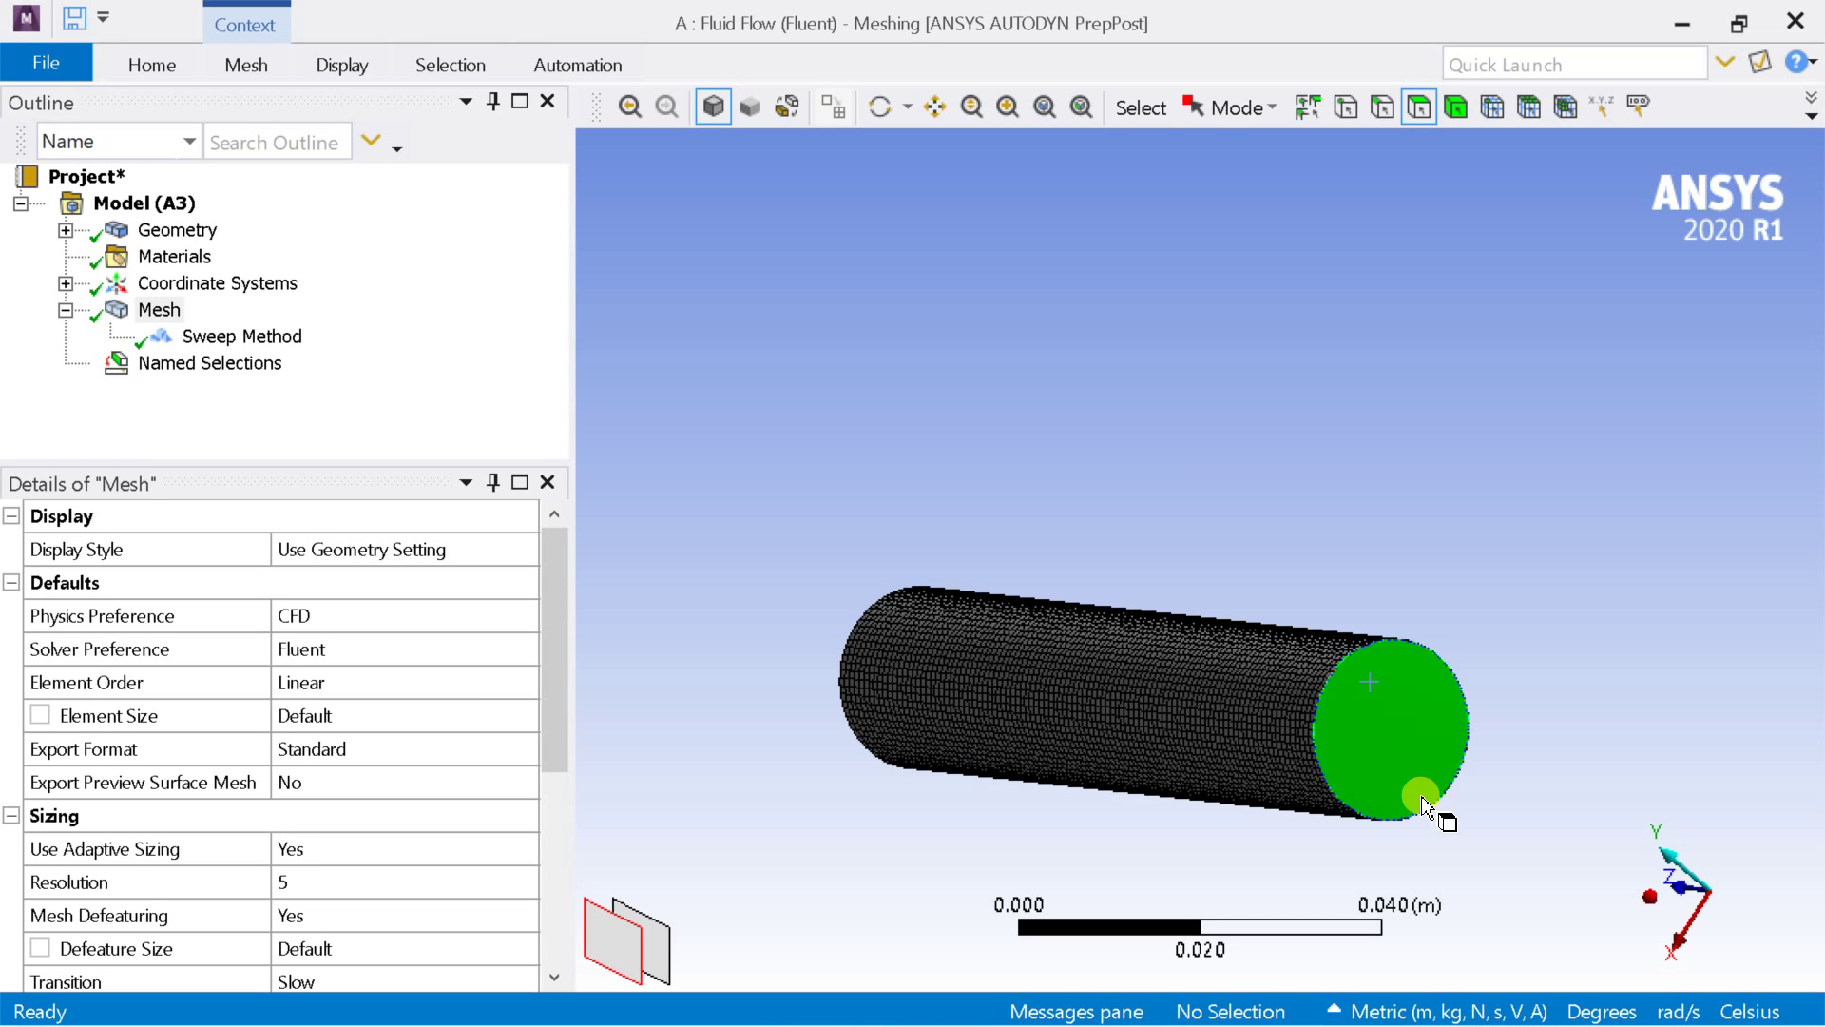
{"action": "left_click", "coordinate": [1365, 496]}
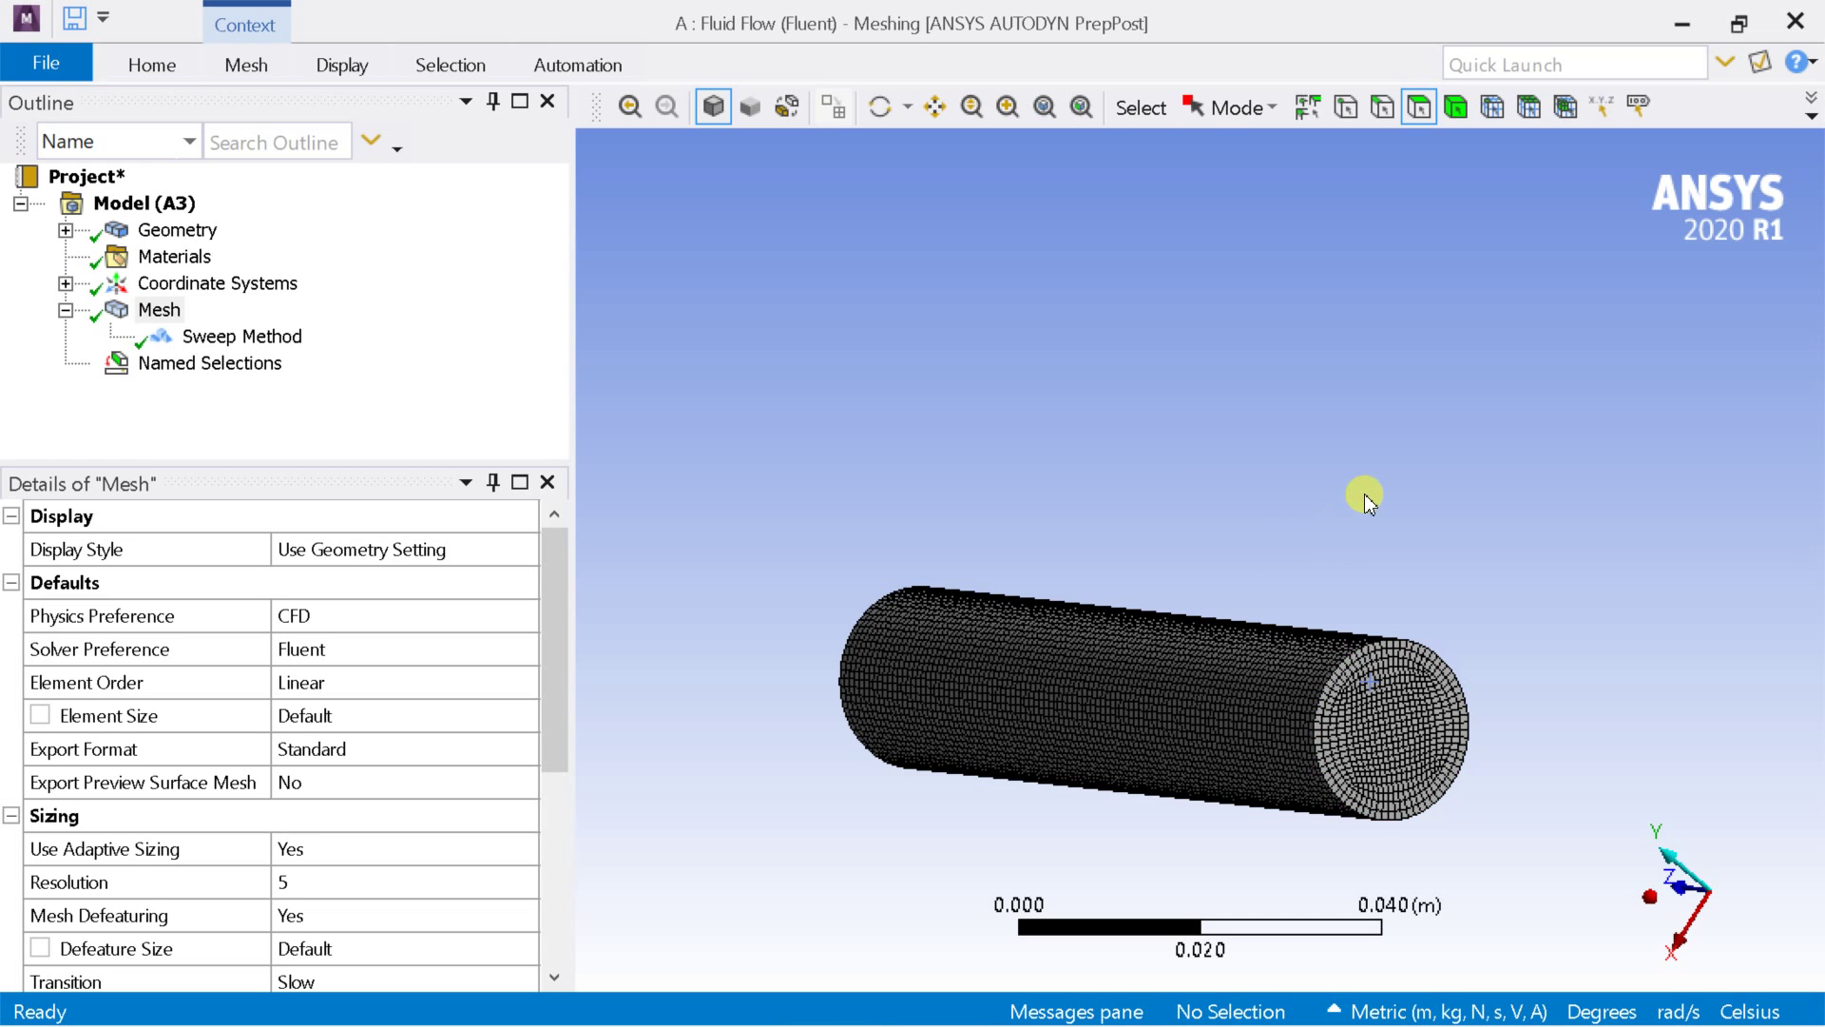
Step: Create a named selection called outlet from the circular face at the pipe's opposite end
{"action": "mouse_move", "coordinate": [1145, 509]}
{"action": "middle_mouse_down"}
{"action": "mouse_move", "coordinate": [1255, 460]}
{"action": "mouse_move", "coordinate": [1527, 427]}
{"action": "mouse_move", "coordinate": [1130, 513]}
{"action": "middle_mouse_up"}
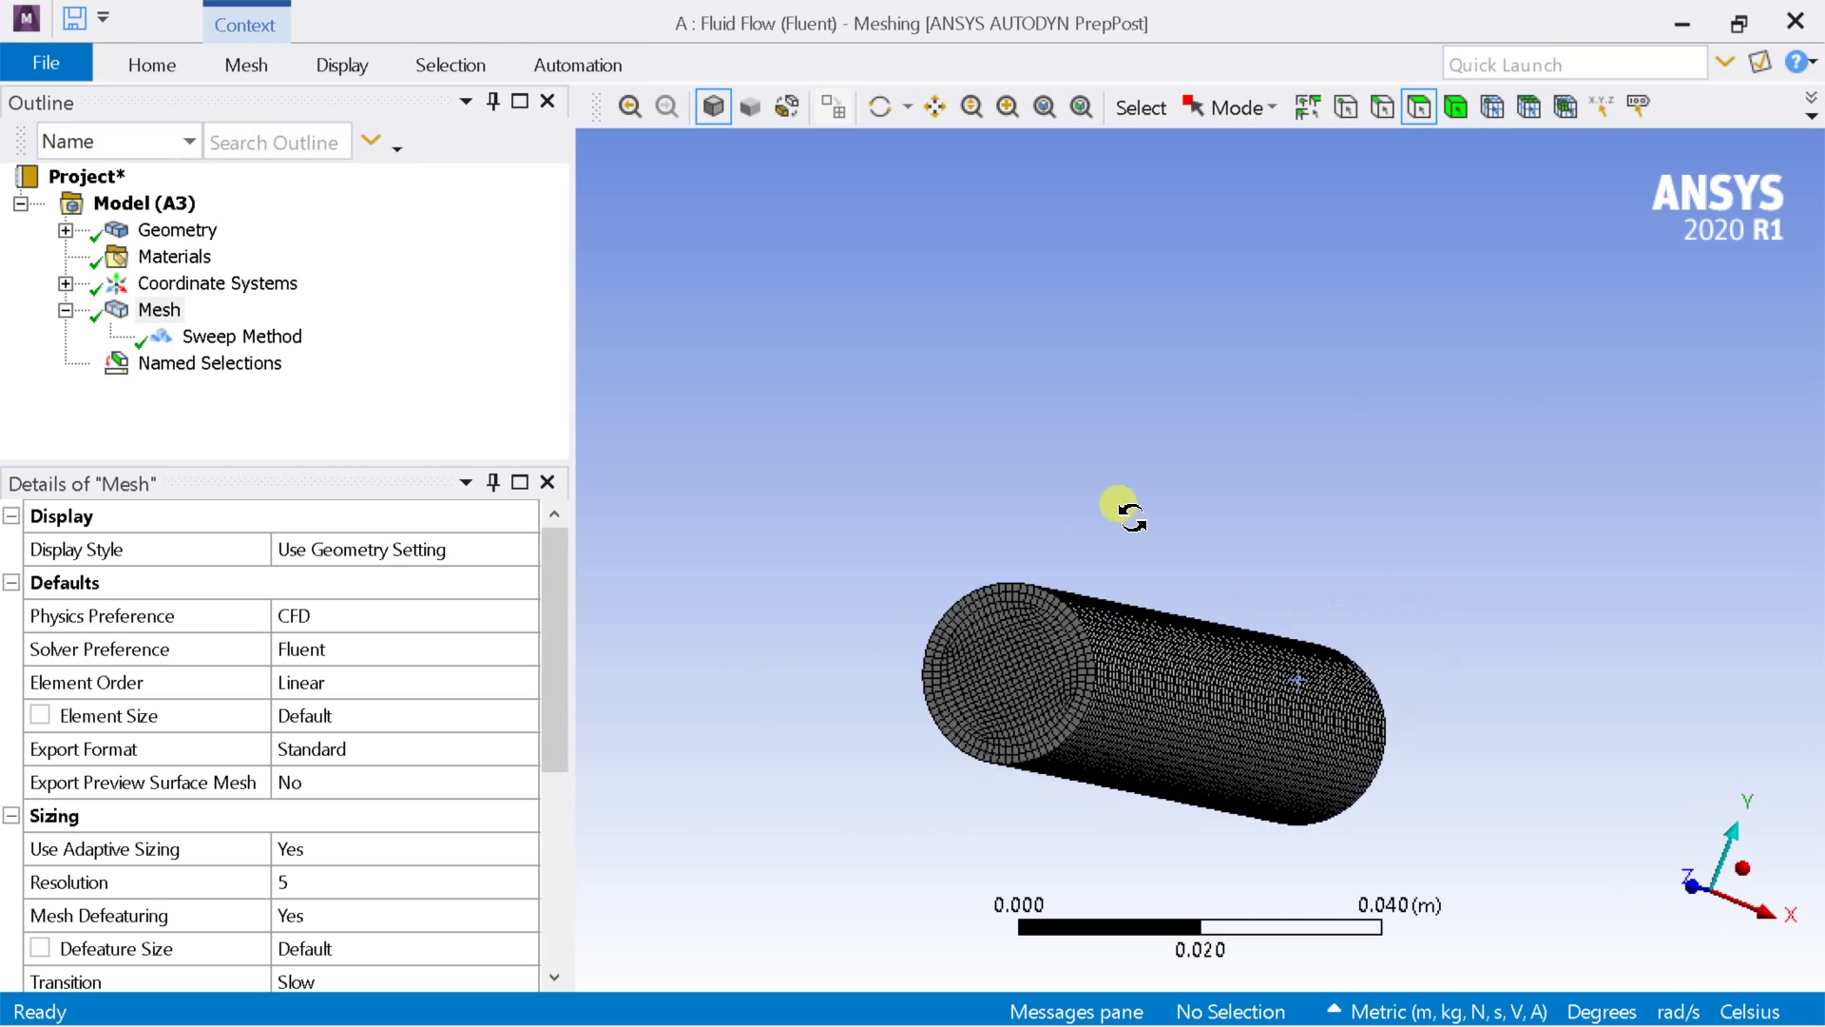
{"action": "left_click", "coordinate": [985, 663]}
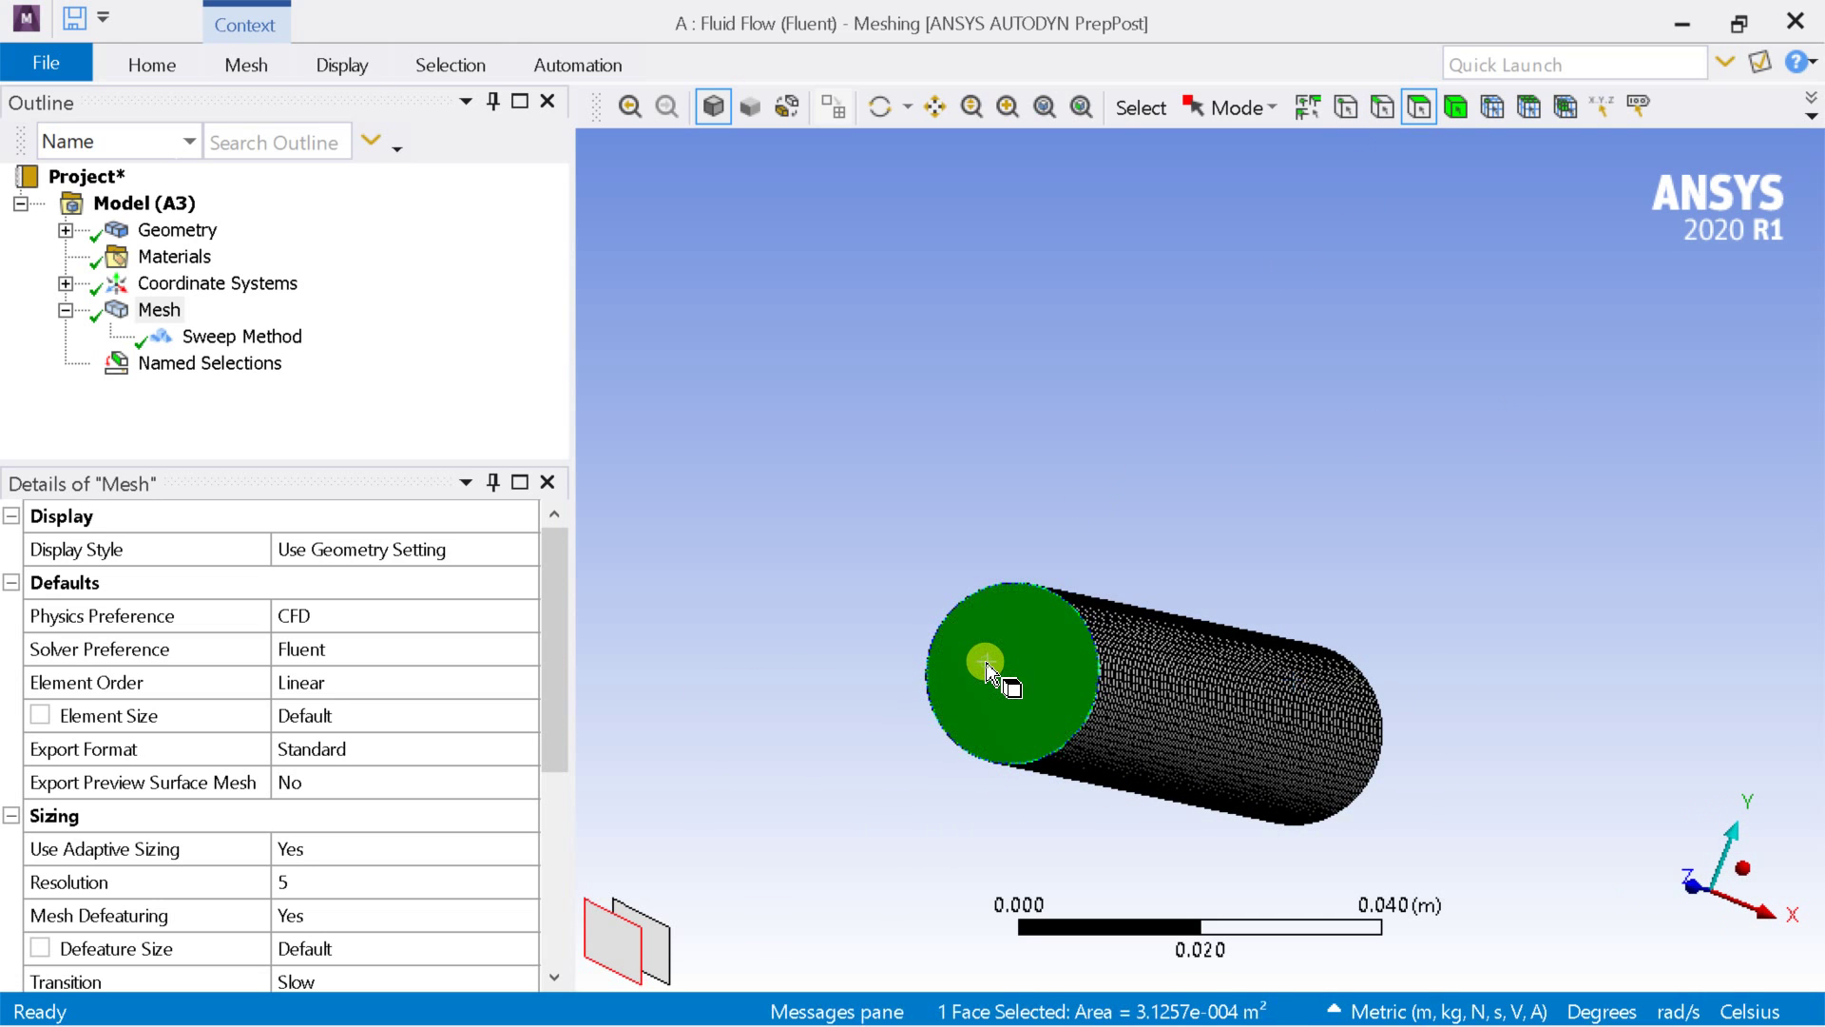
{"action": "right_click", "coordinate": [989, 660]}
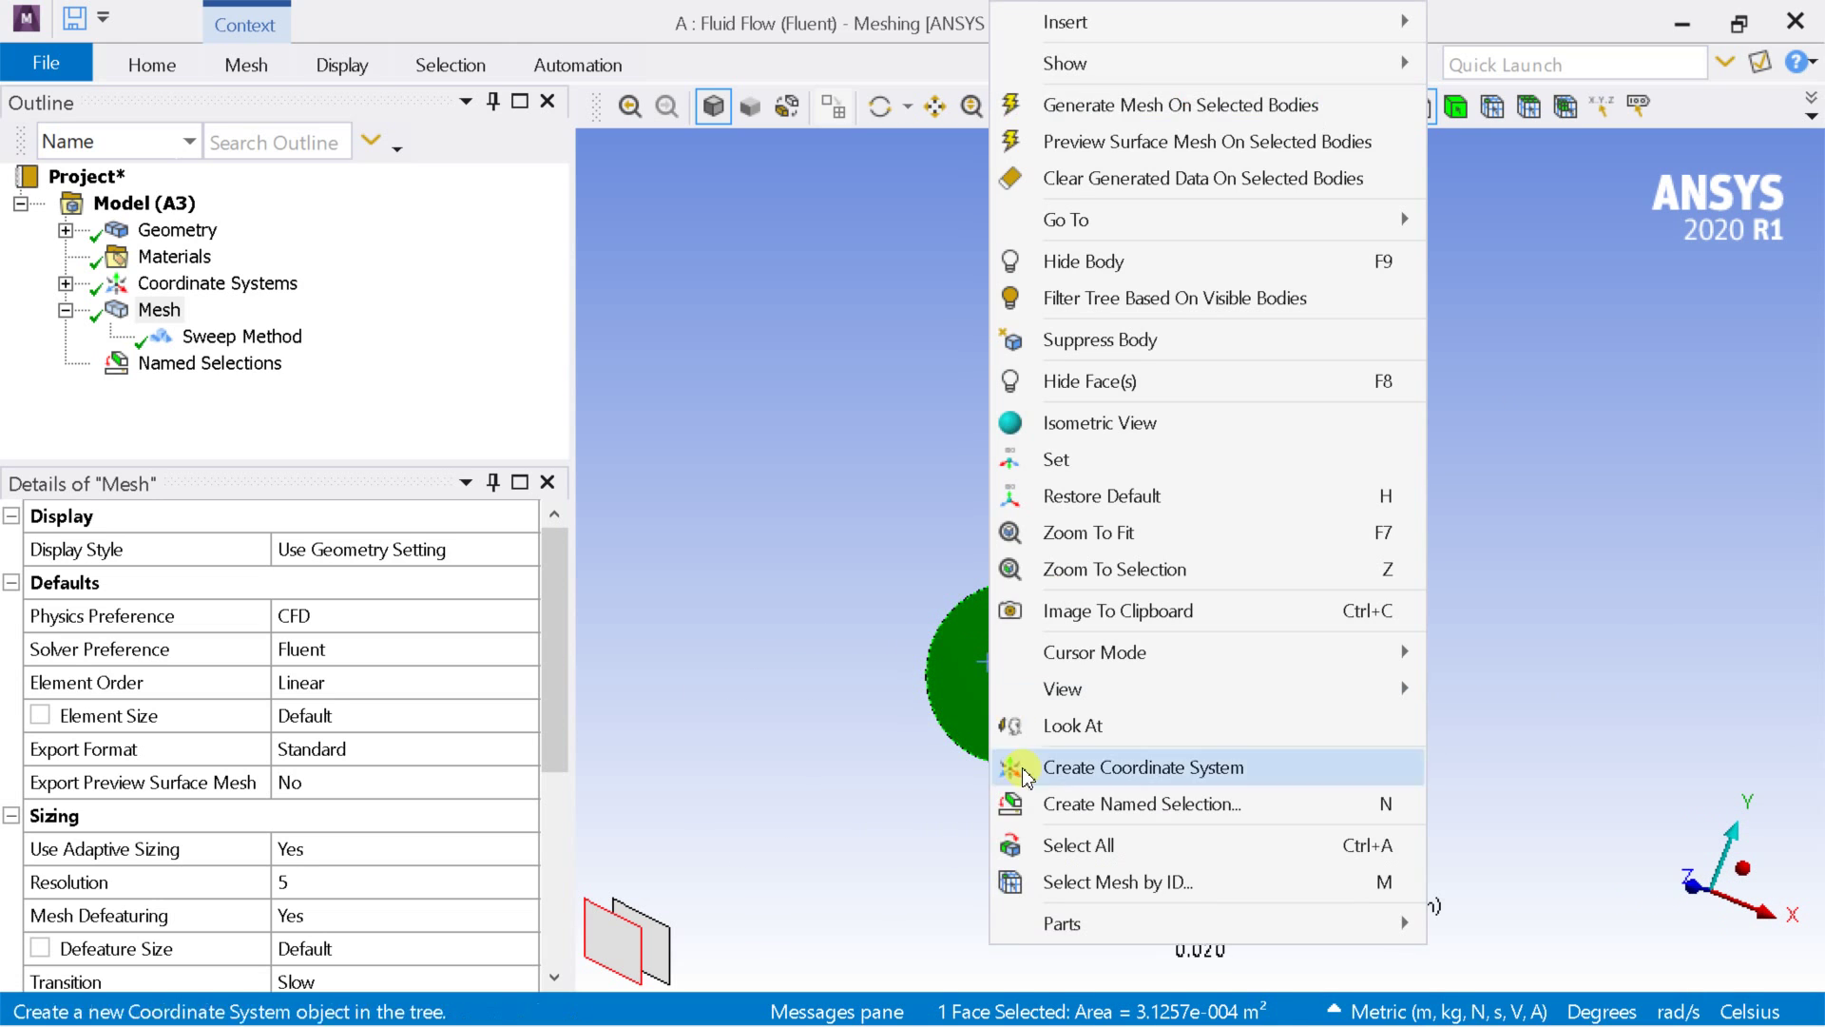
{"action": "left_click", "coordinate": [1112, 804]}
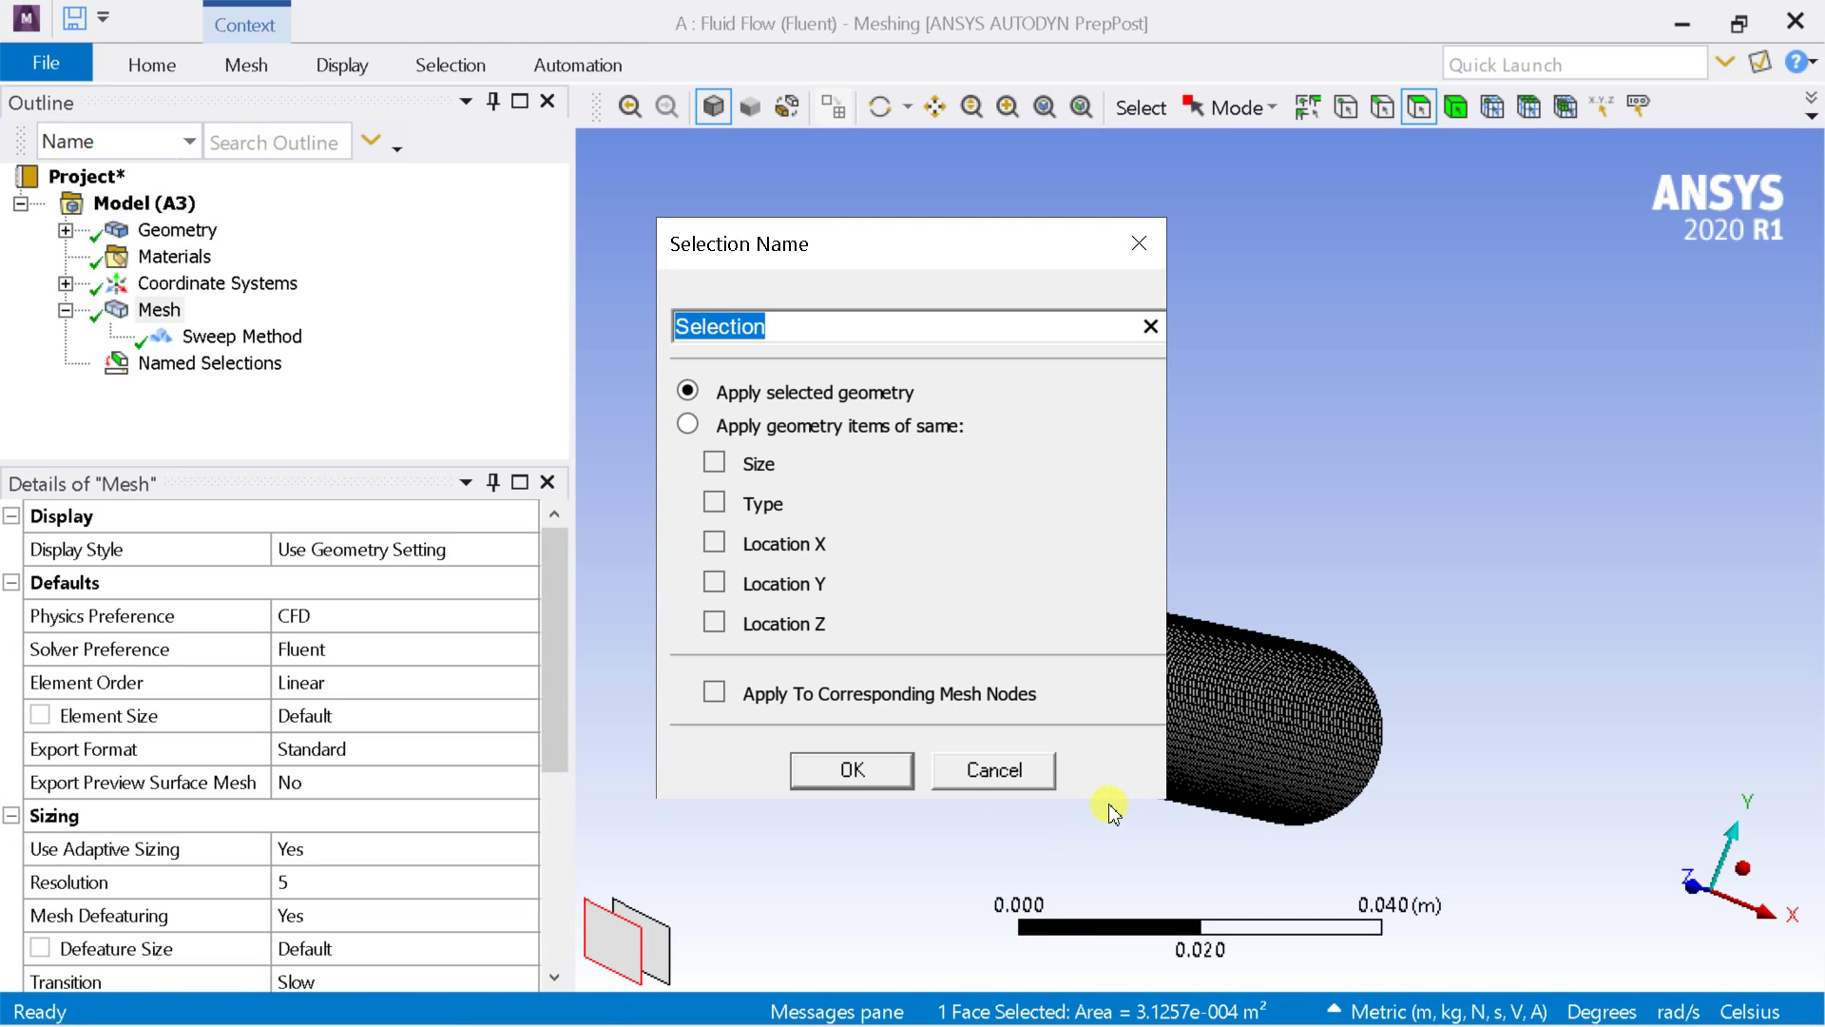
{"action": "type", "text": "outlet"}
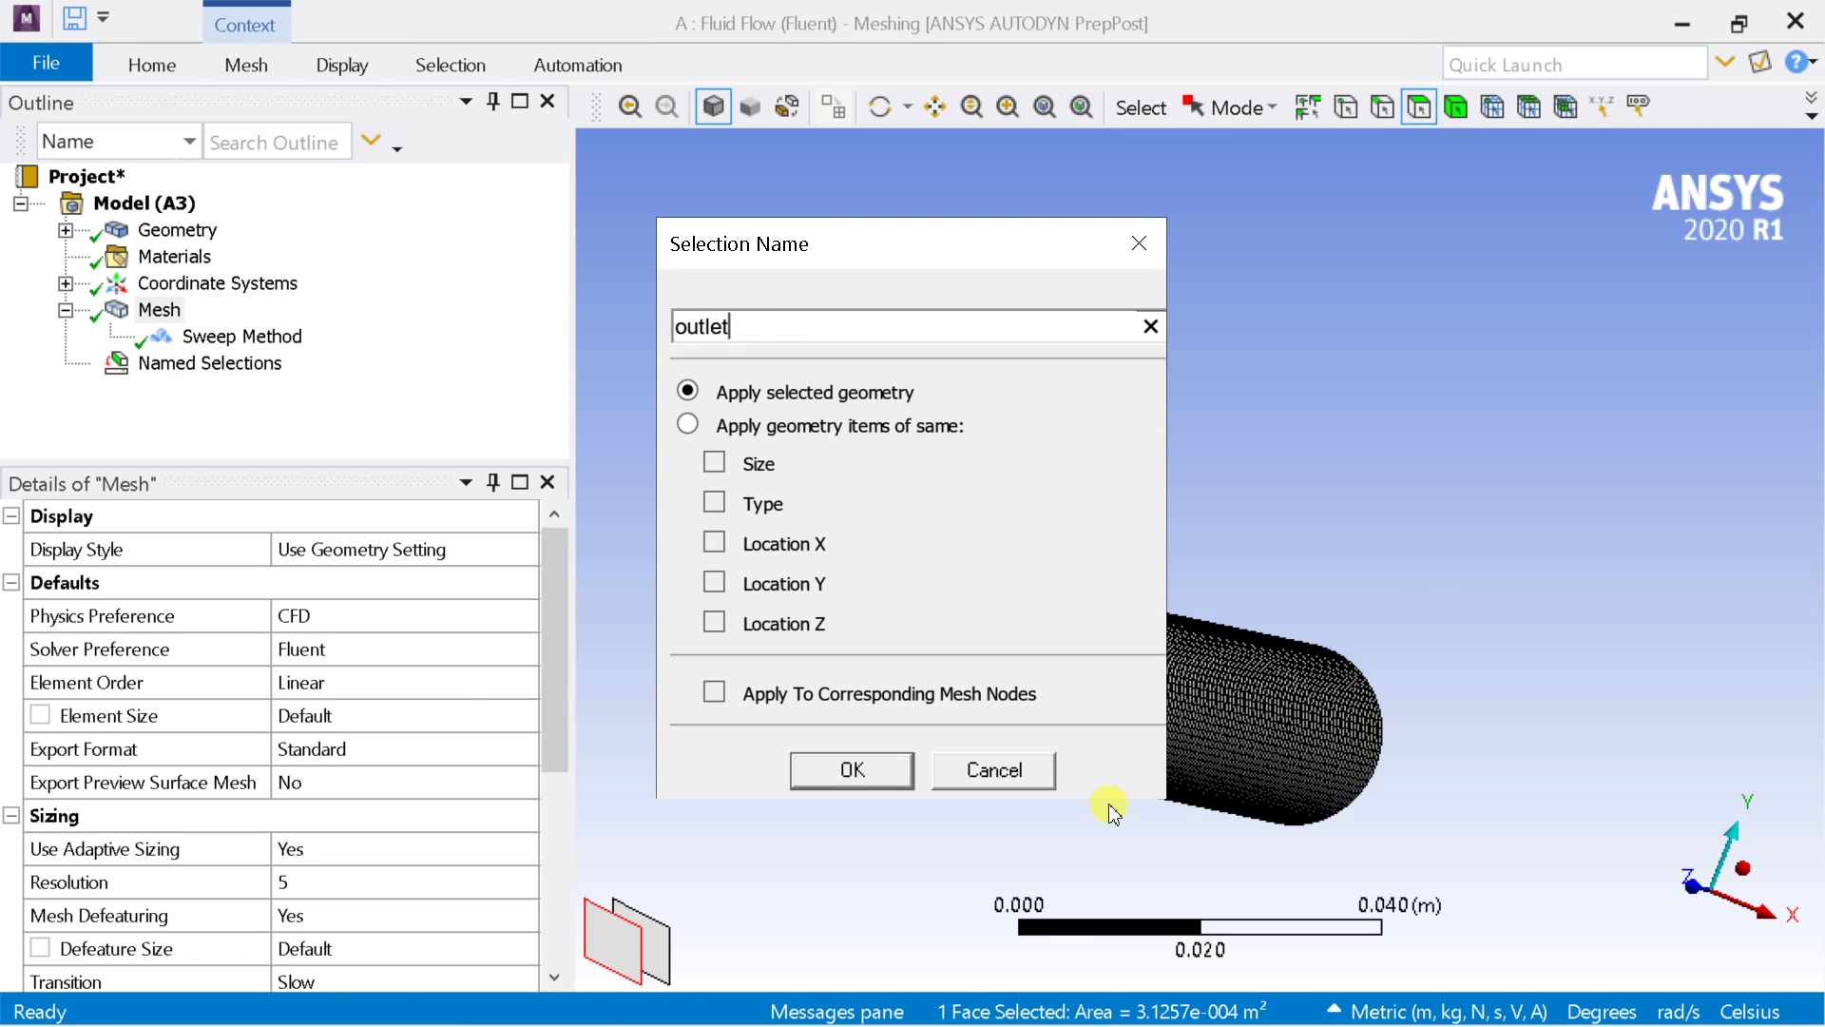
{"action": "key", "text": "Return"}
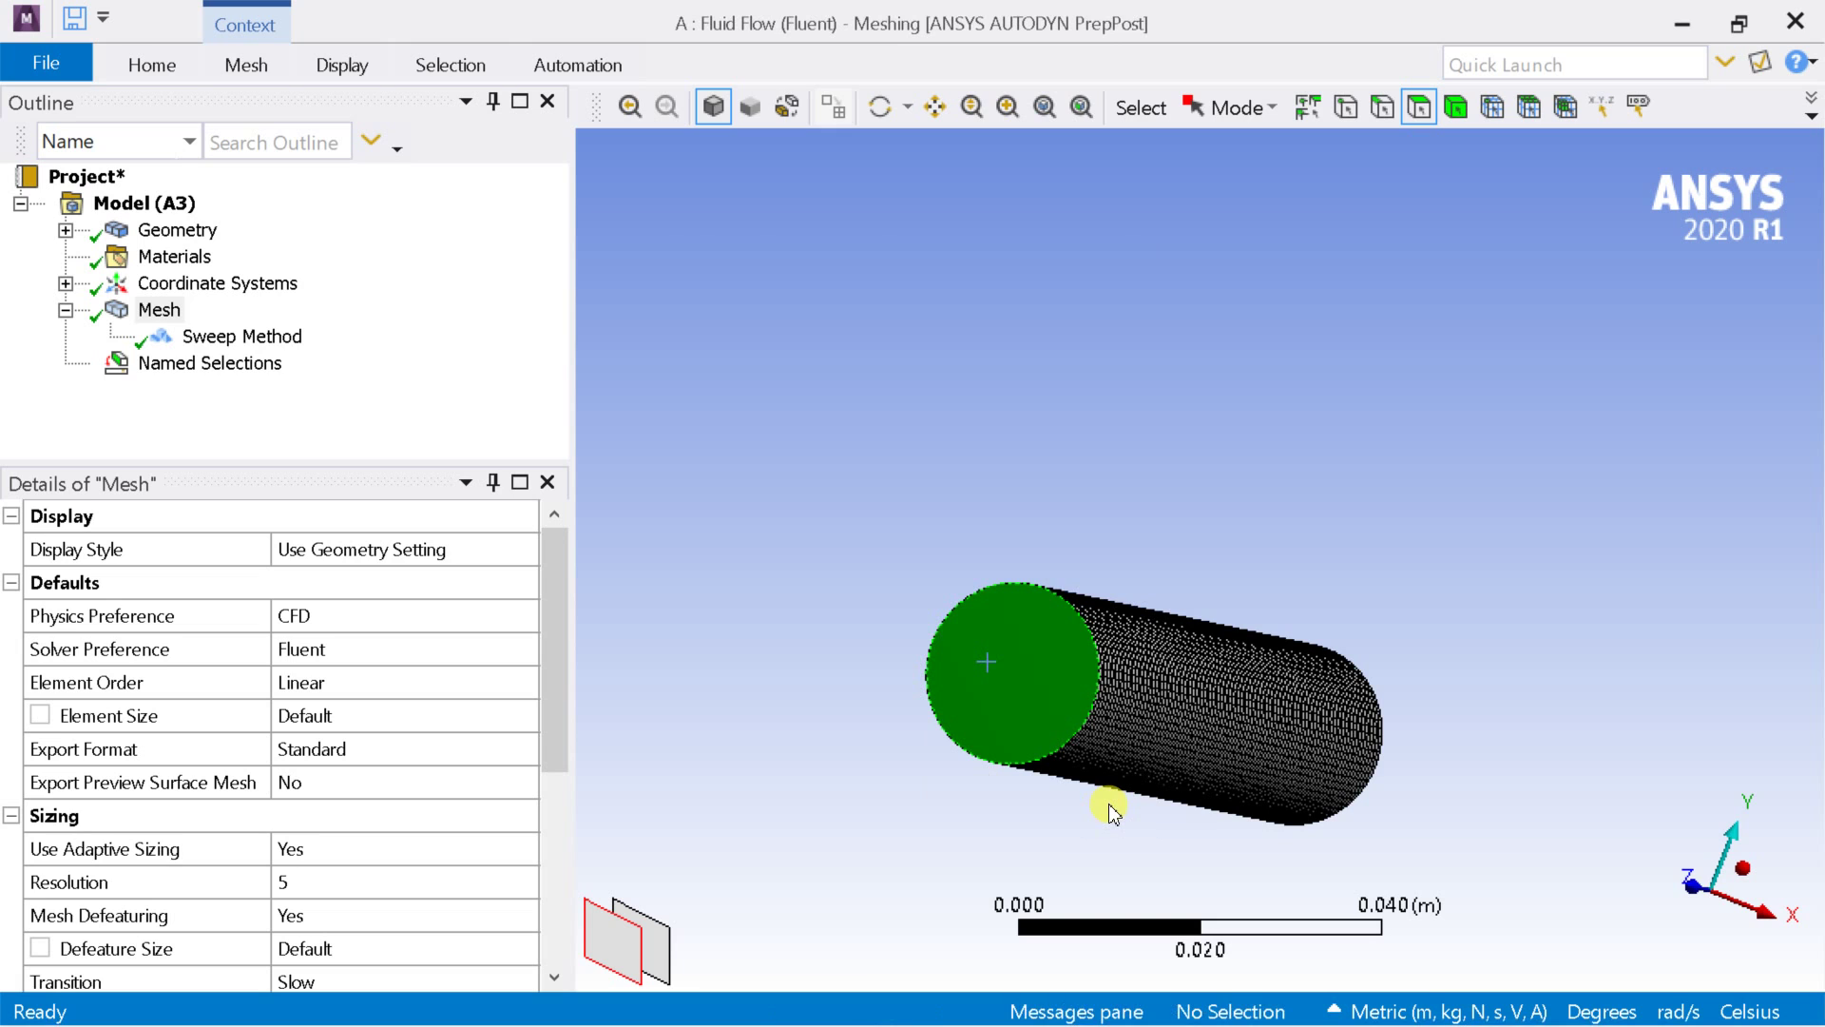
{"action": "left_click", "coordinate": [1315, 604]}
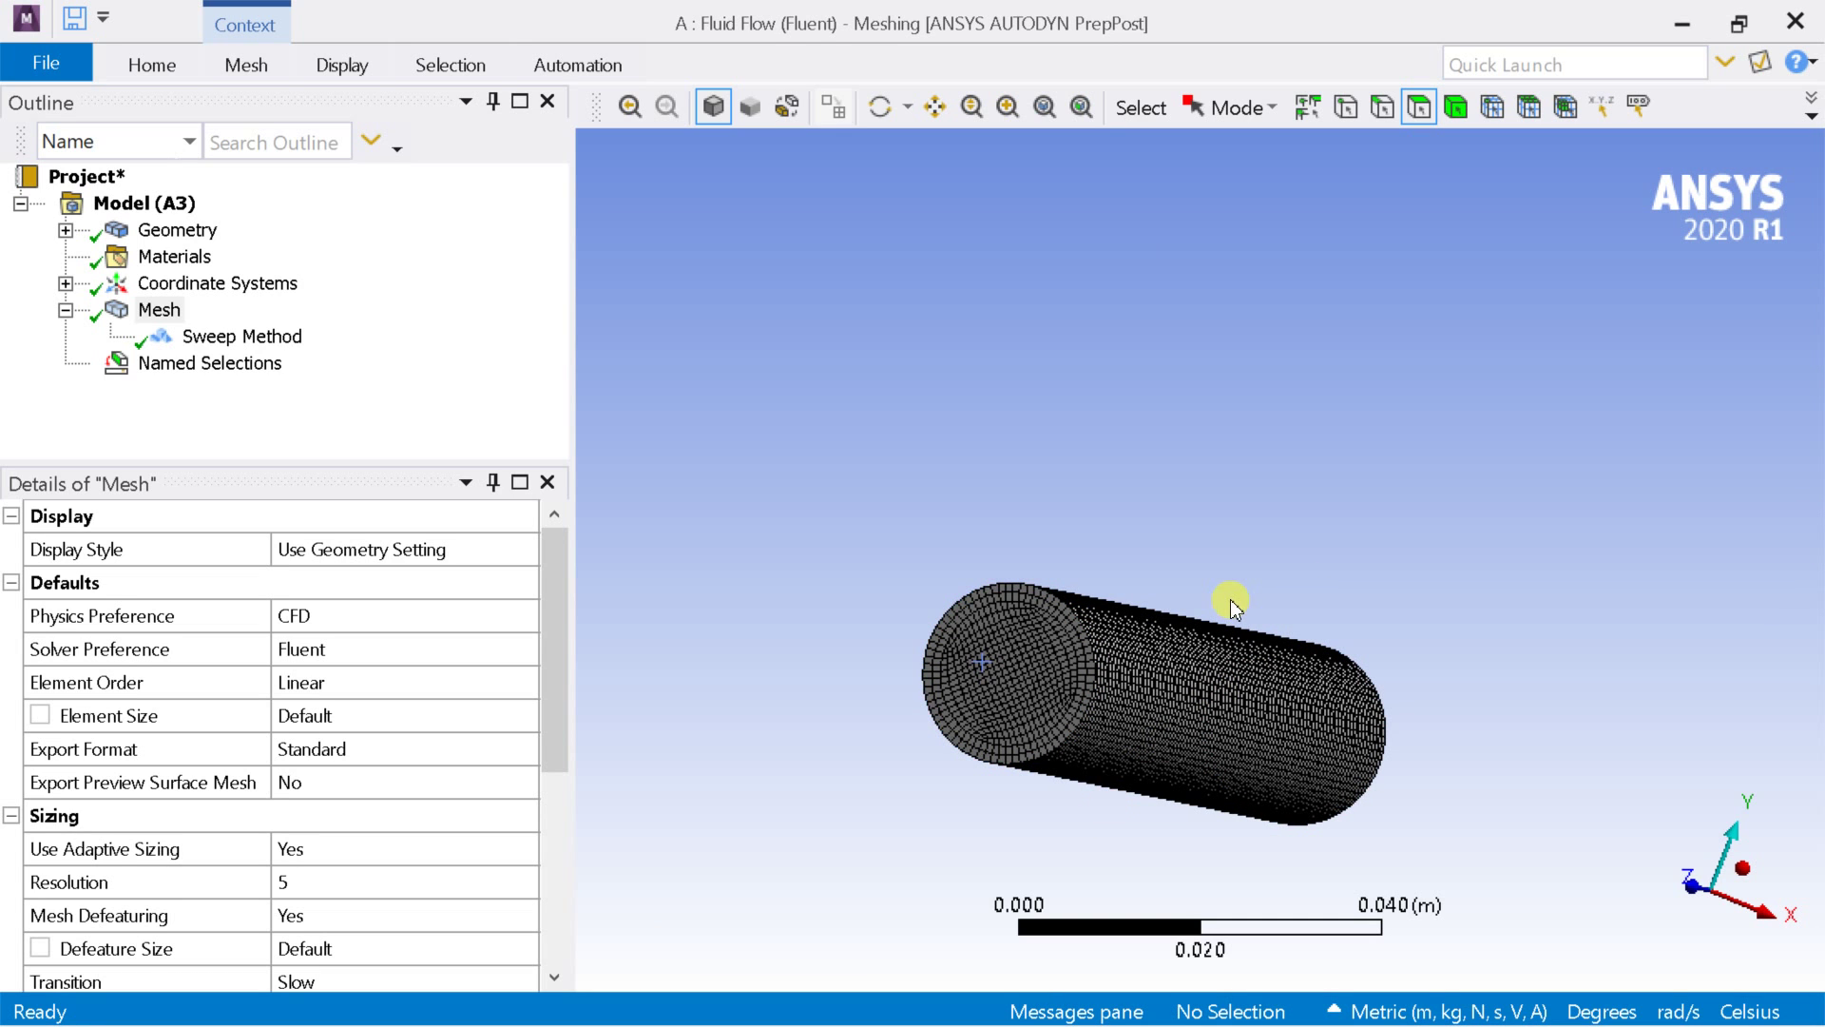
Step: Create a named selection called pipewall from the pipe's outer cylindrical face
{"action": "middle_click_drag", "start_coordinate": [1336, 542], "coordinate": [1312, 656]}
{"action": "left_click", "coordinate": [1702, 889]}
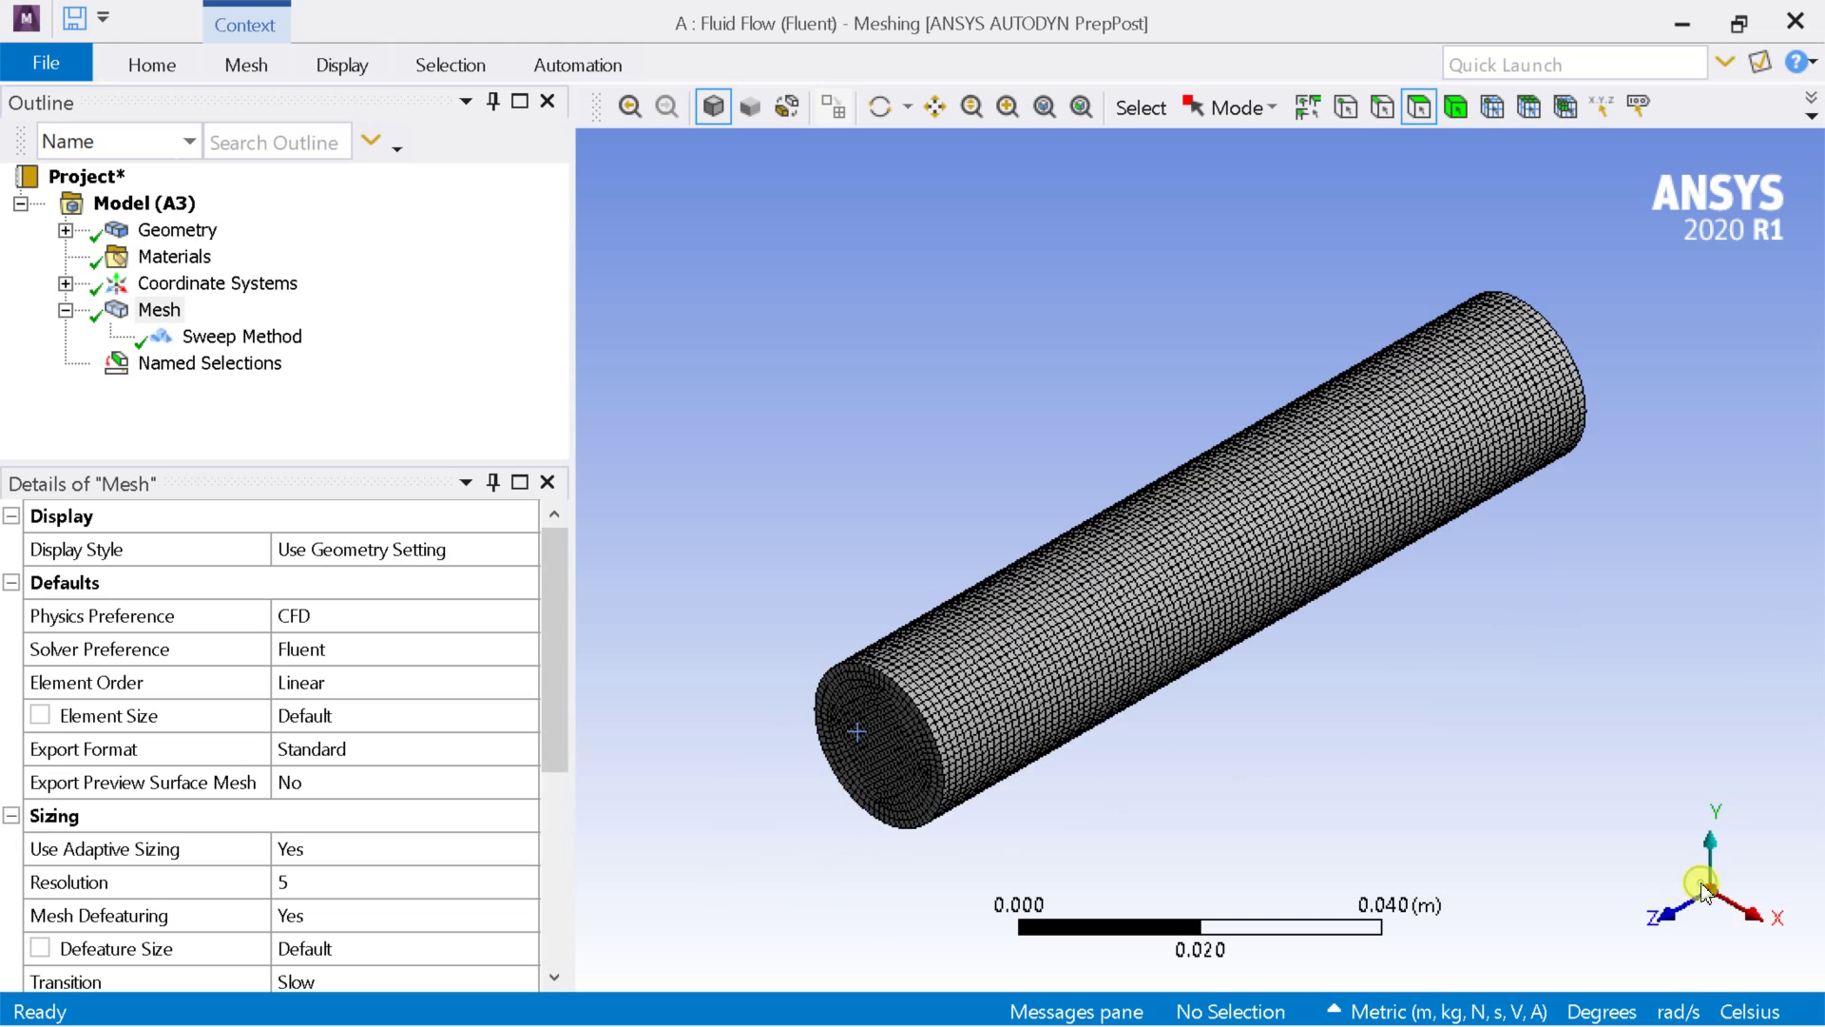
{"action": "right_click", "coordinate": [1143, 561]}
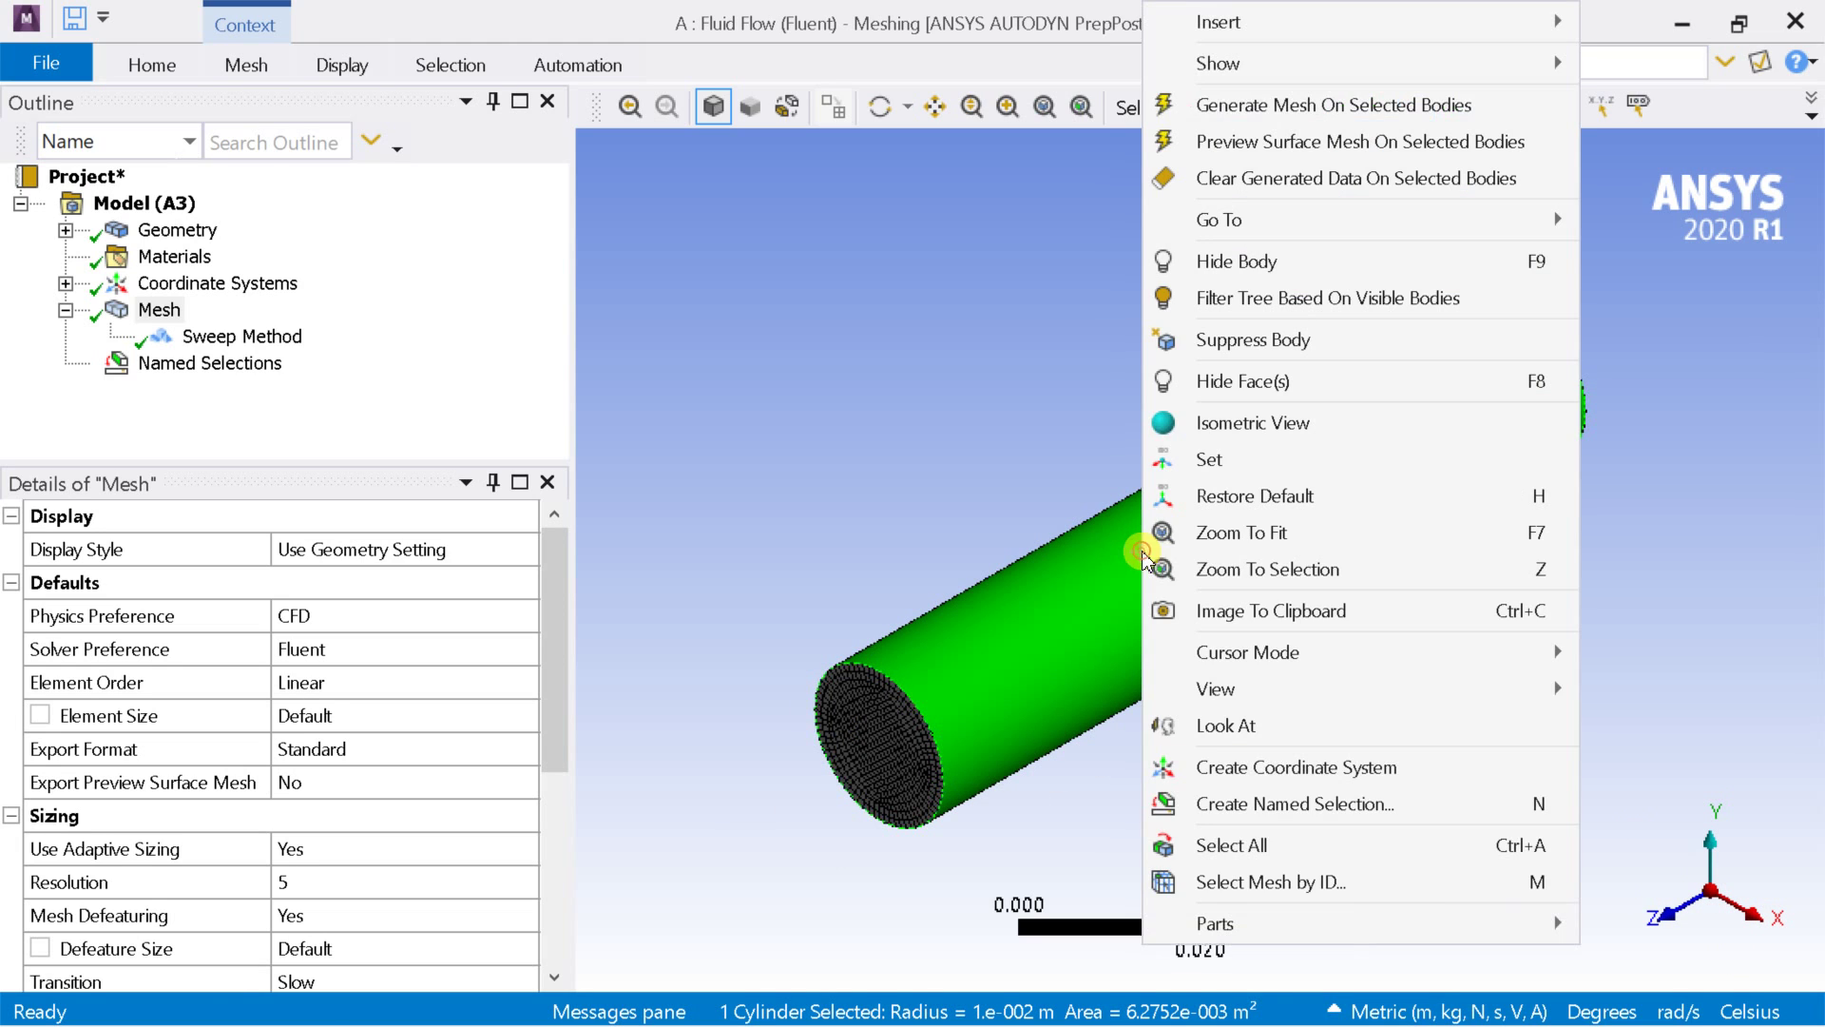
{"action": "left_click", "coordinate": [1236, 808]}
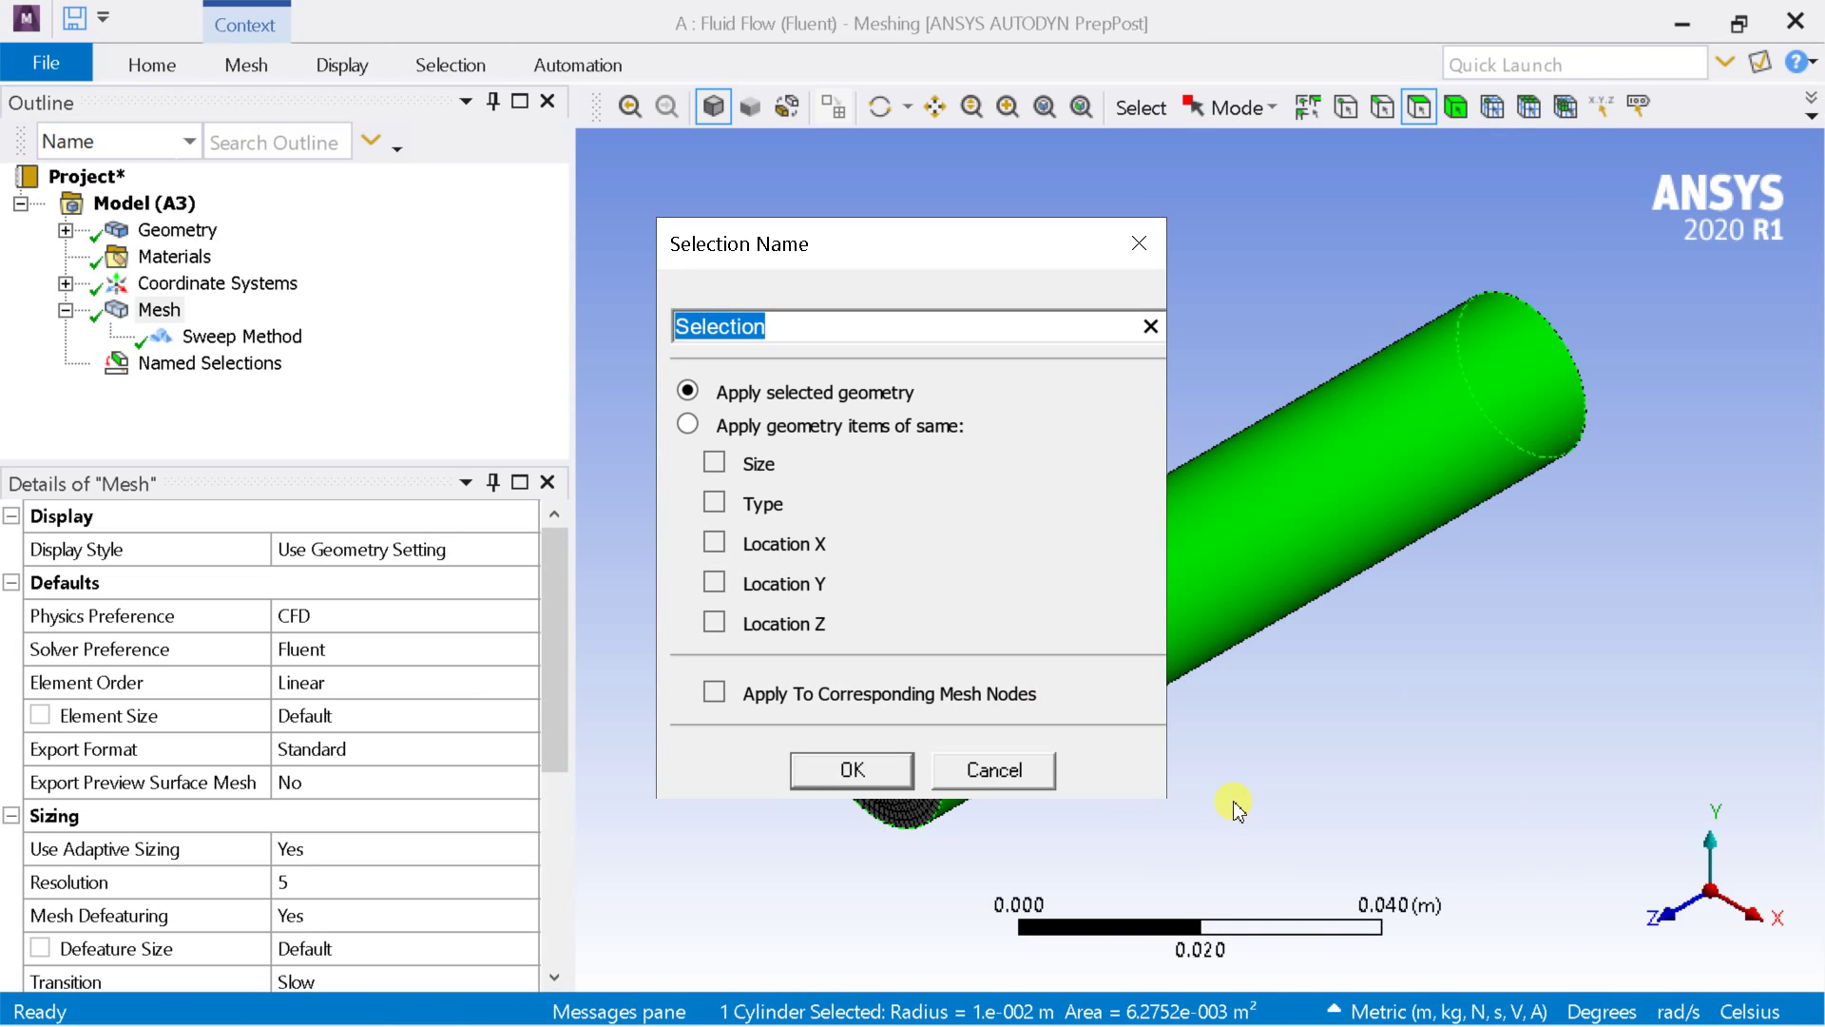
{"action": "type", "text": "pipewall"}
{"action": "key", "text": "Return"}
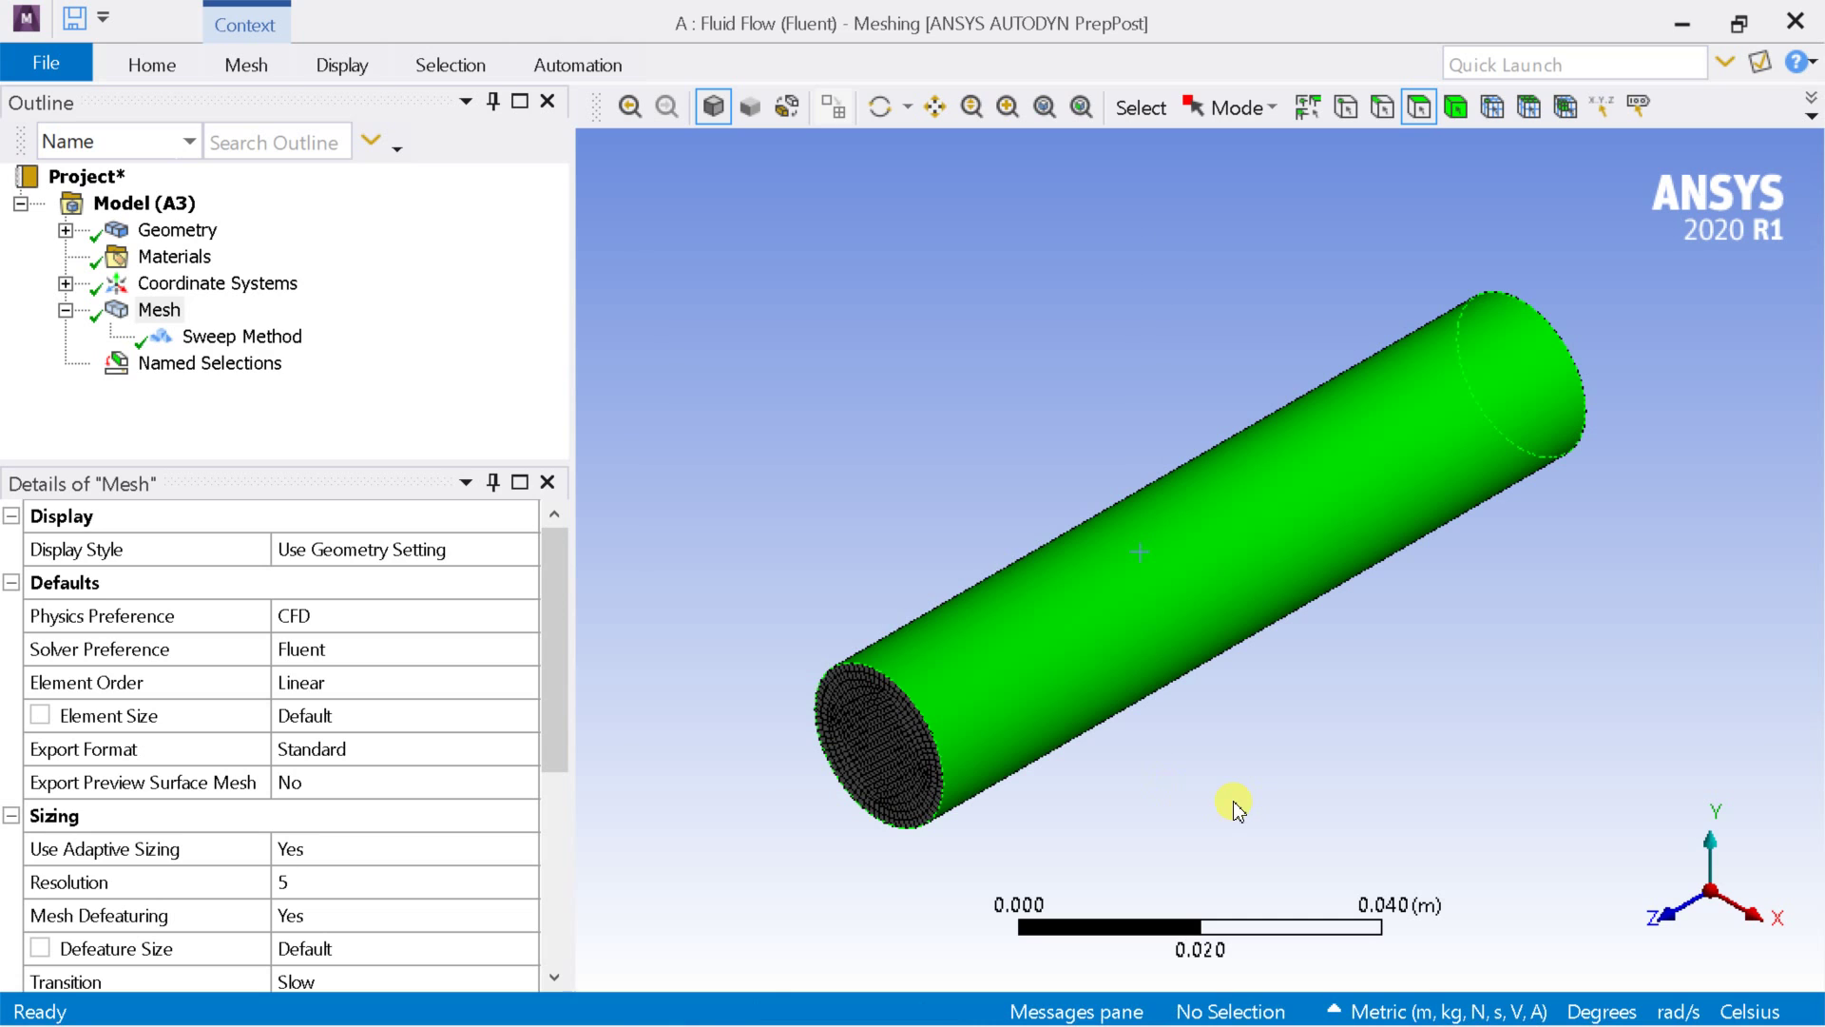
Step: Create a named selection called fluid domain from the whole cylinder body
{"action": "left_click", "coordinate": [1455, 106]}
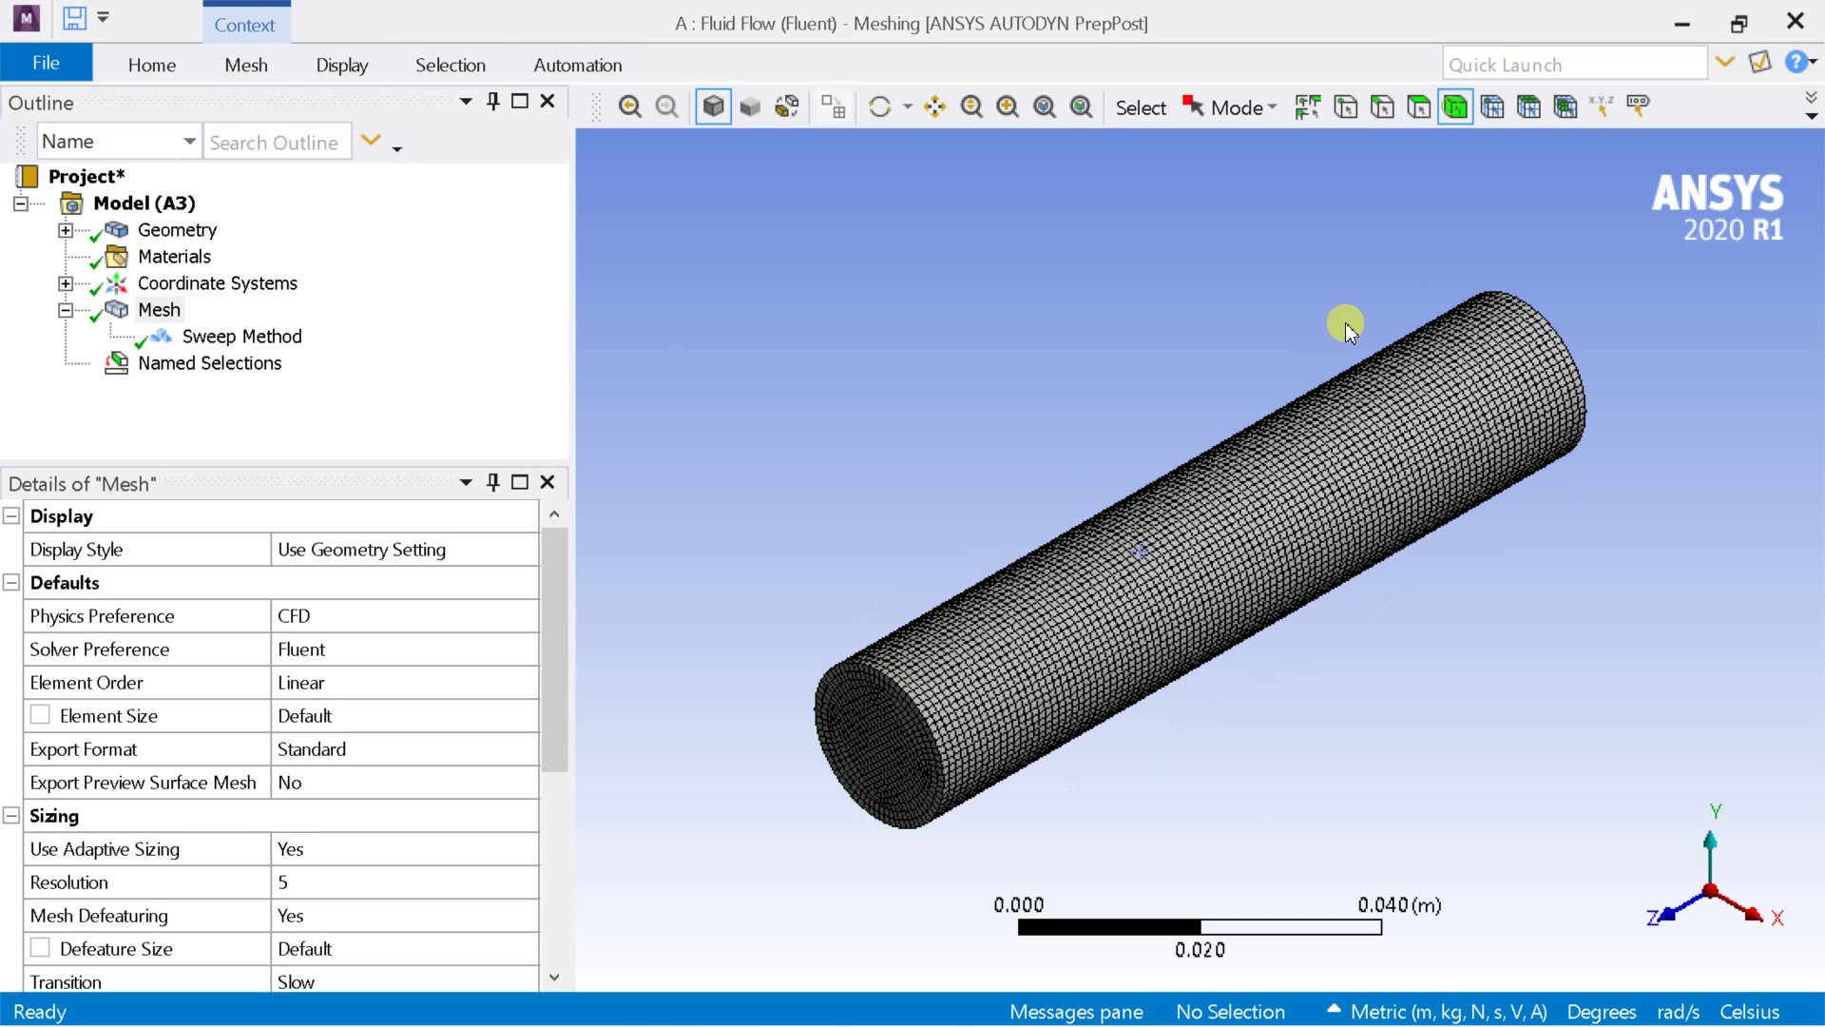
{"action": "left_click", "coordinate": [1319, 513]}
{"action": "right_click", "coordinate": [1319, 513]}
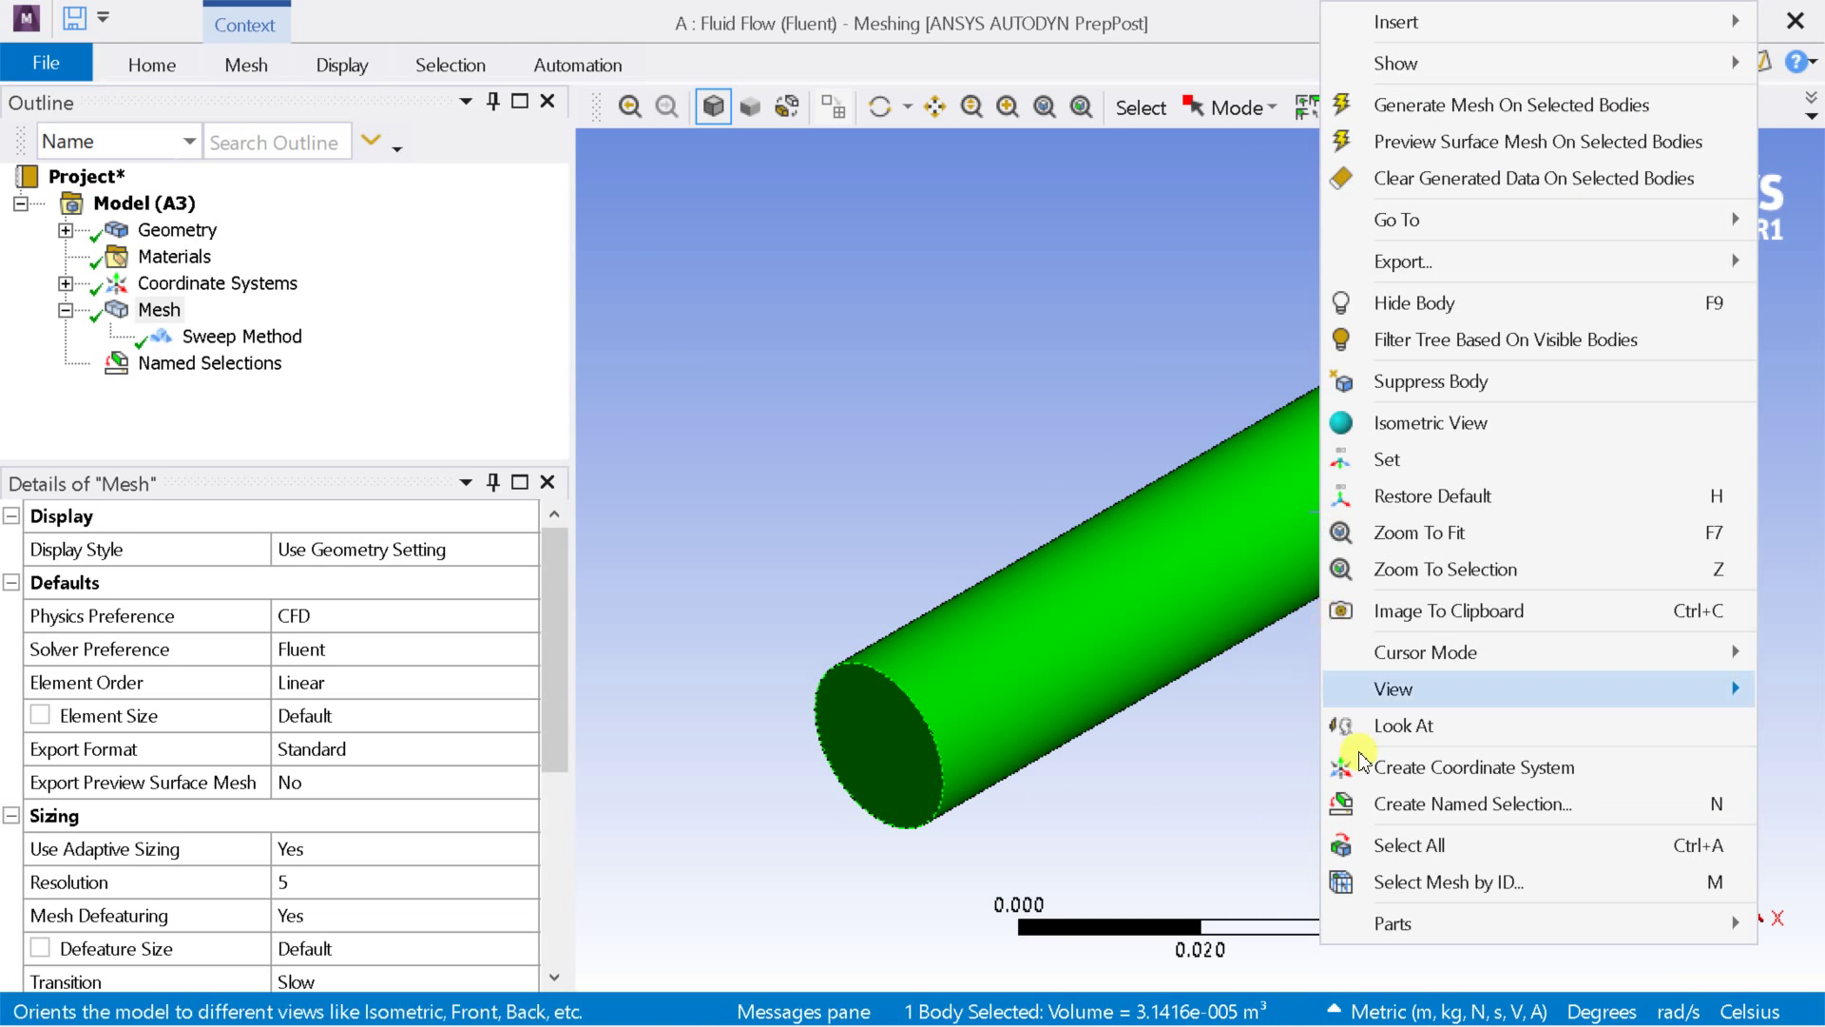
{"action": "left_click", "coordinate": [1391, 805]}
{"action": "type", "text": "flu"}
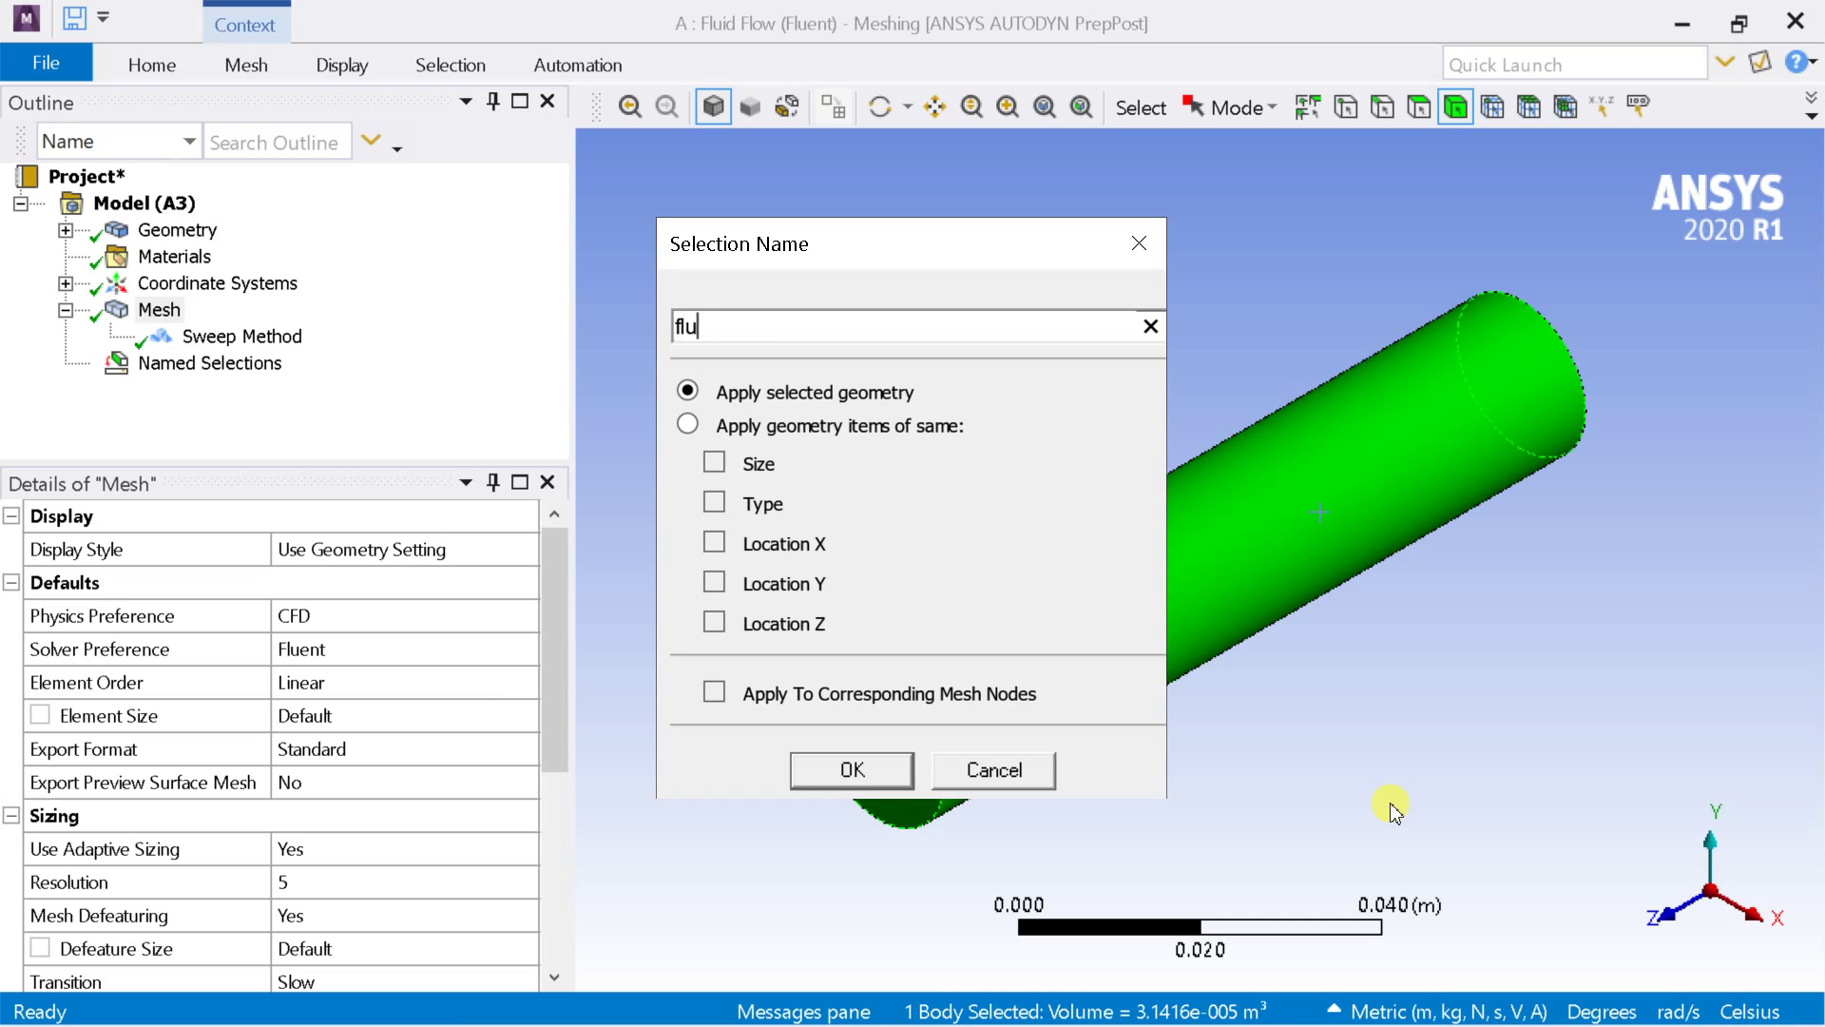
{"action": "type", "text": "id domain"}
{"action": "key", "text": "Return"}
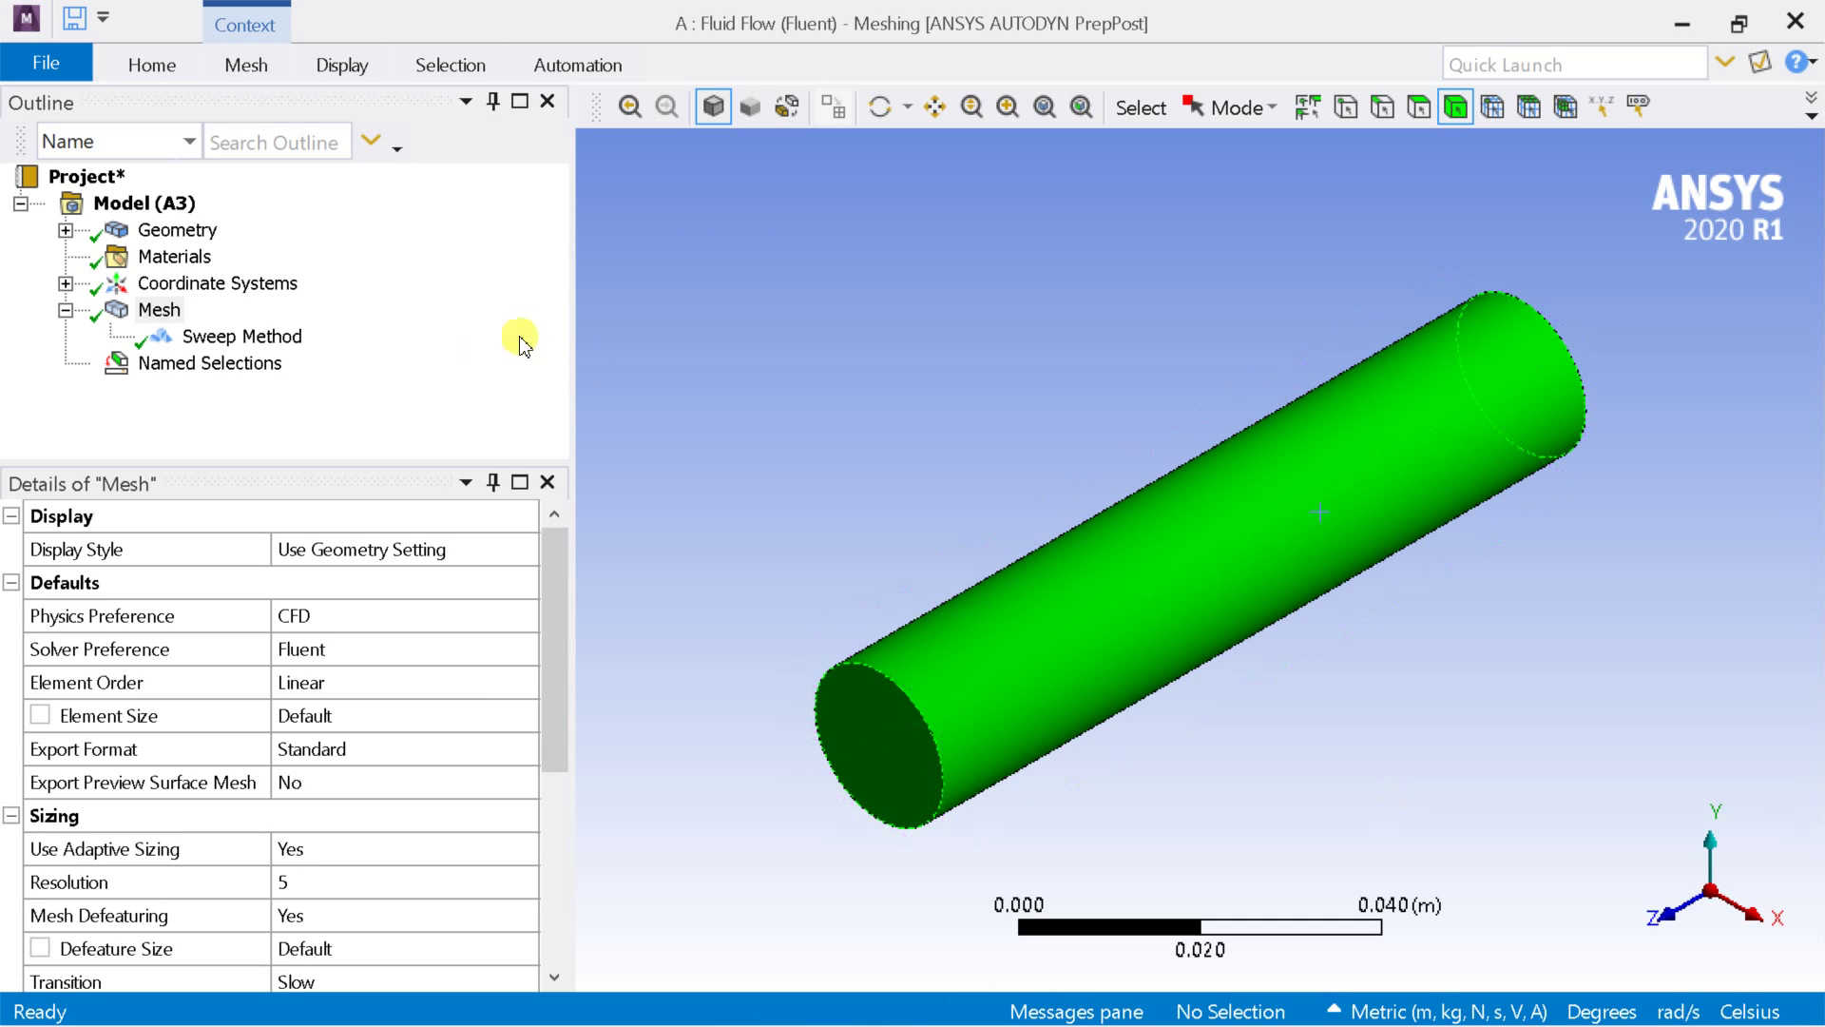
Step: Inspect the faces and body assigned to the inlet, outlet, pipewall and fluid domain named selections
{"action": "left_click", "coordinate": [64, 363]}
{"action": "left_click", "coordinate": [195, 363]}
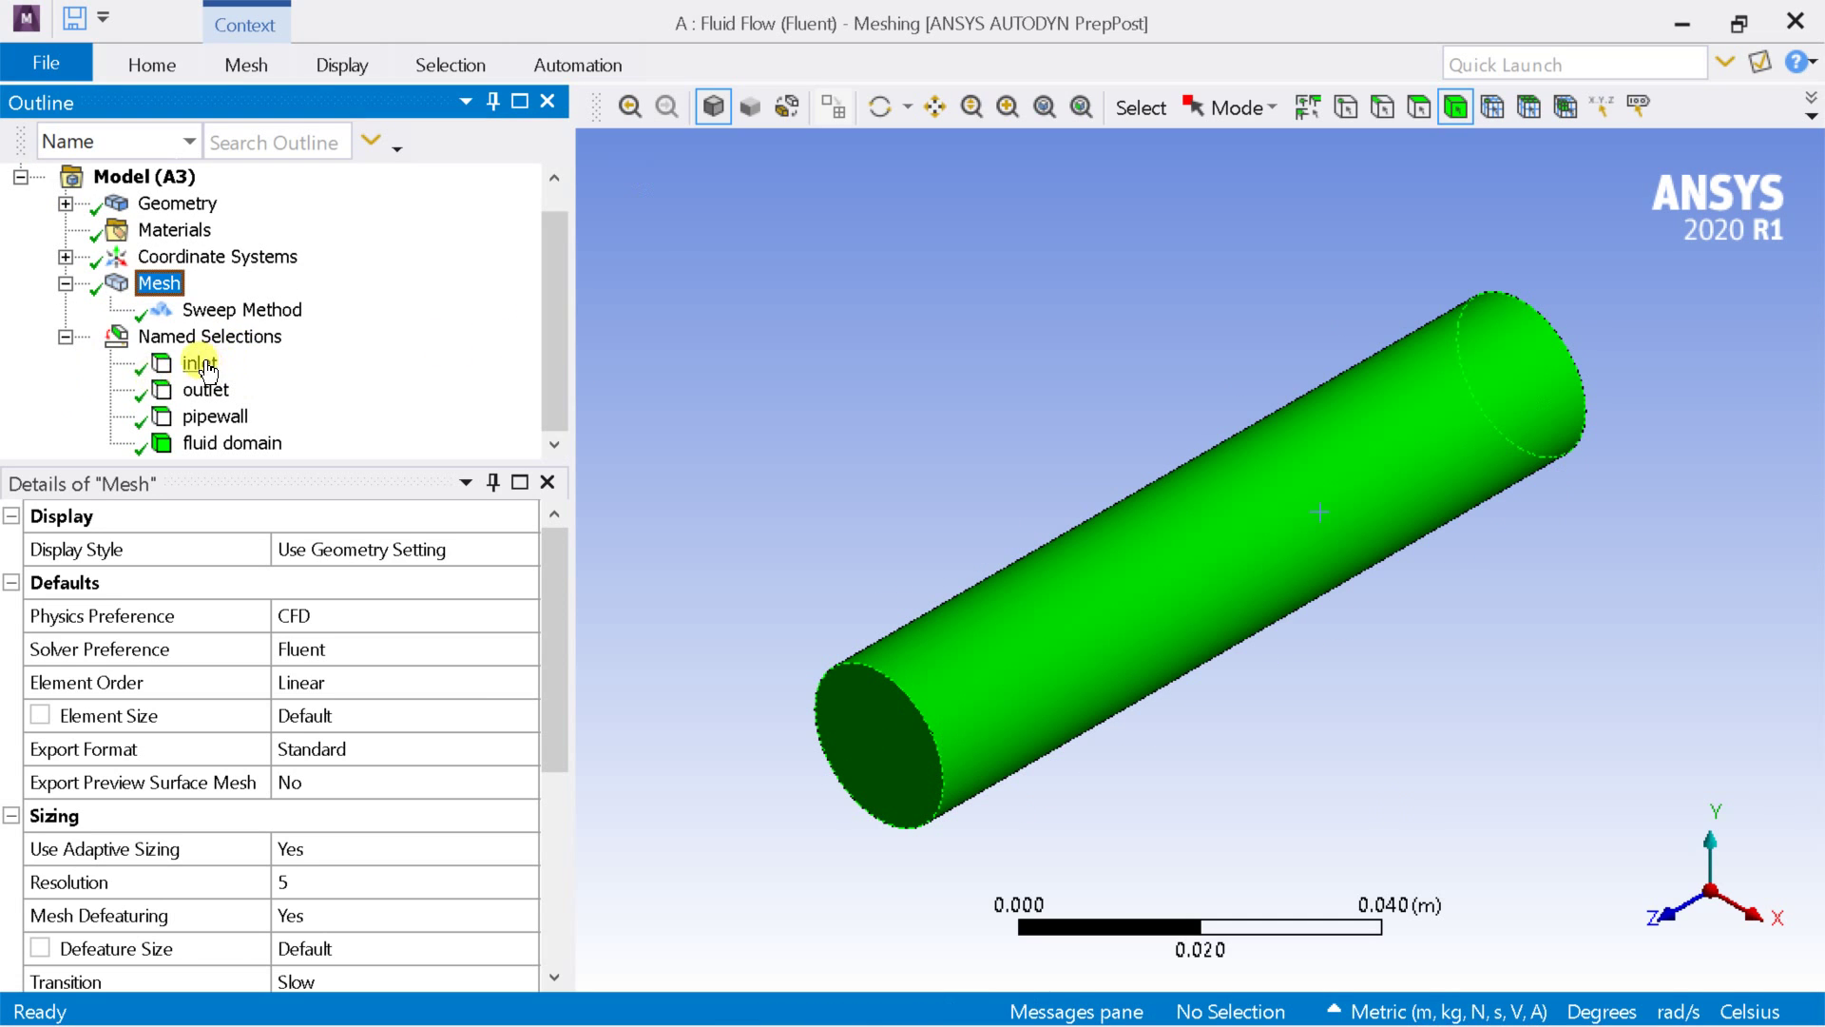
{"action": "left_click", "coordinate": [832, 106]}
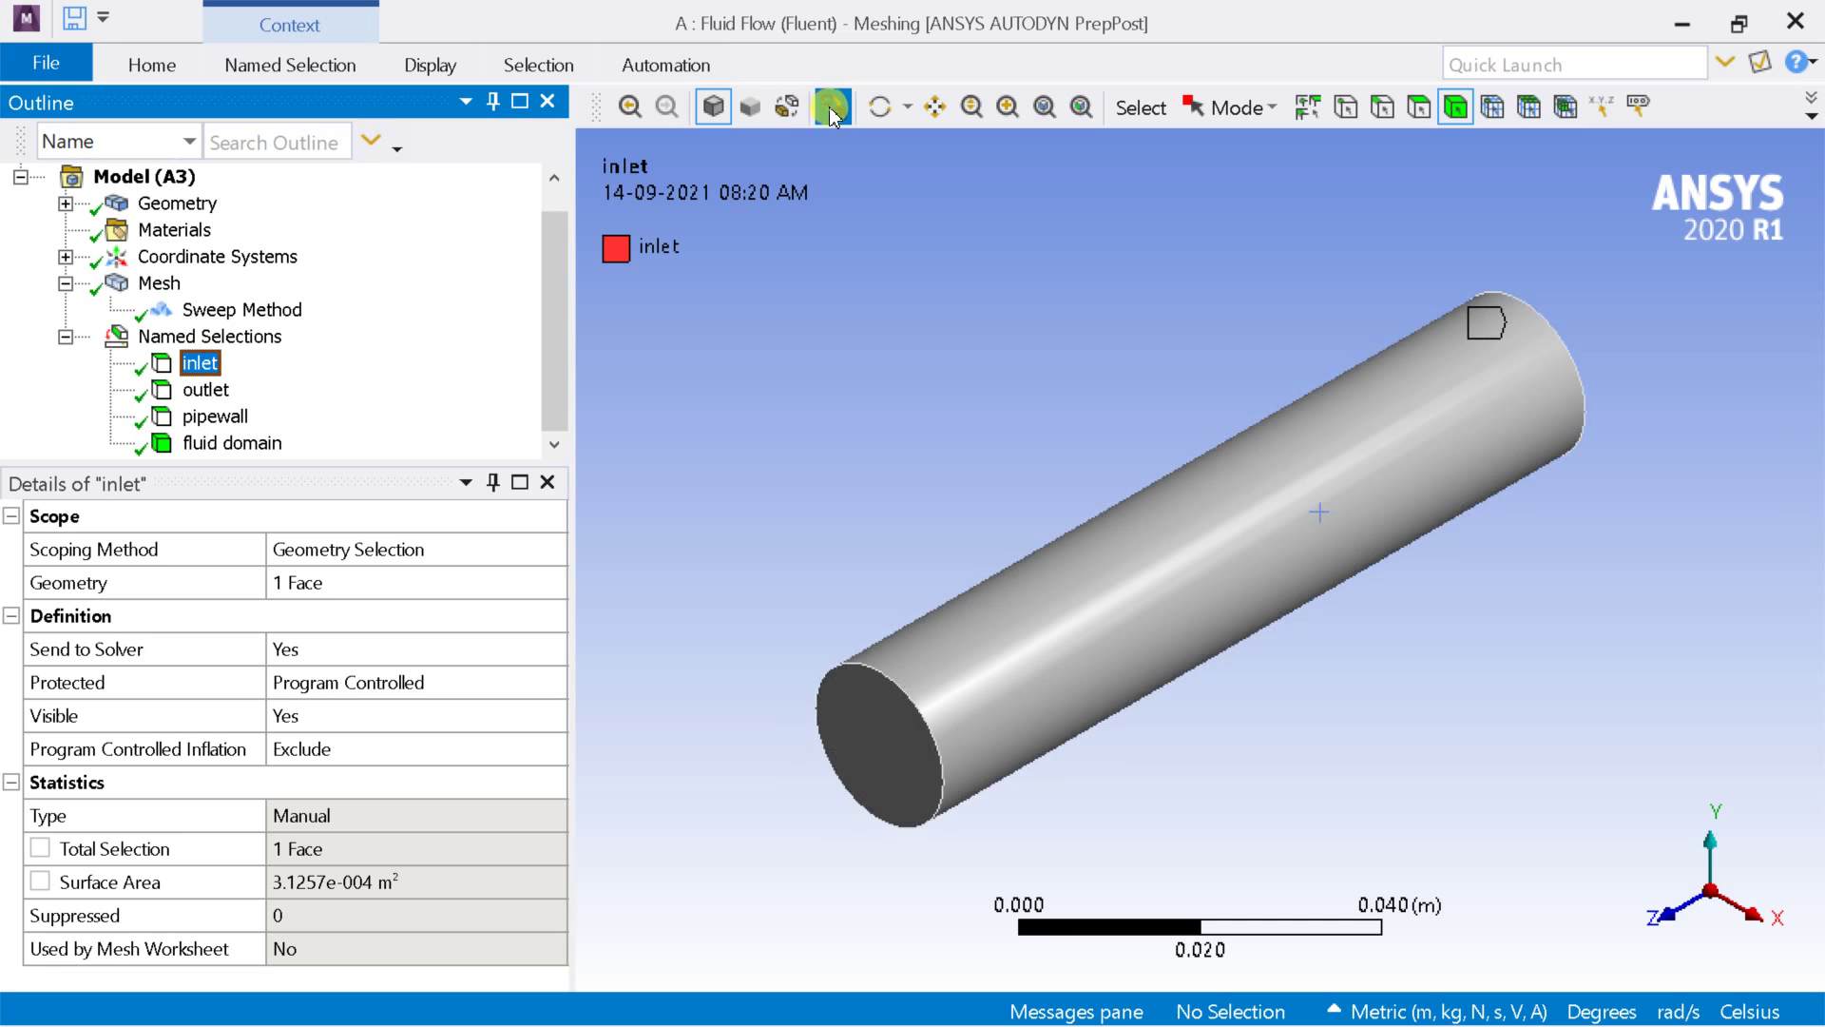
{"action": "middle_click_drag", "start_coordinate": [1003, 442], "coordinate": [1067, 529]}
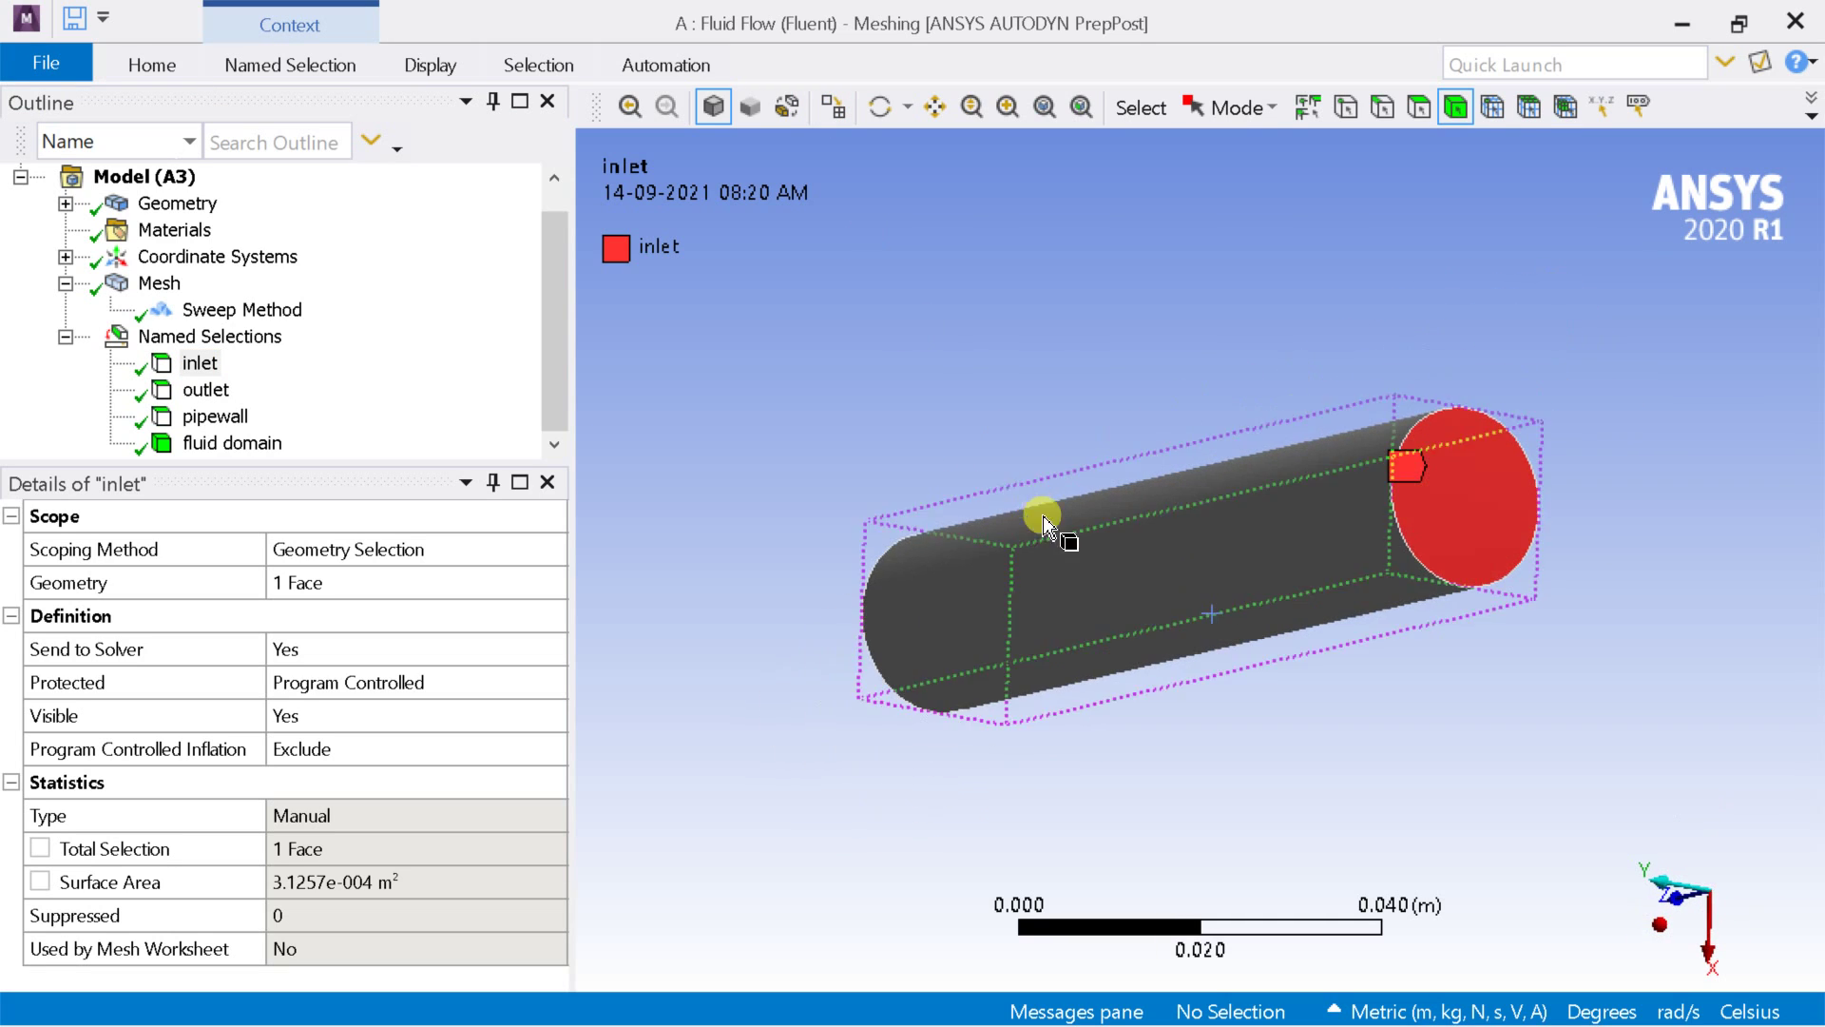
{"action": "left_click", "coordinate": [205, 390]}
{"action": "middle_click_drag", "start_coordinate": [904, 501], "coordinate": [1255, 439]}
{"action": "left_click", "coordinate": [216, 417]}
{"action": "left_click", "coordinate": [232, 443]}
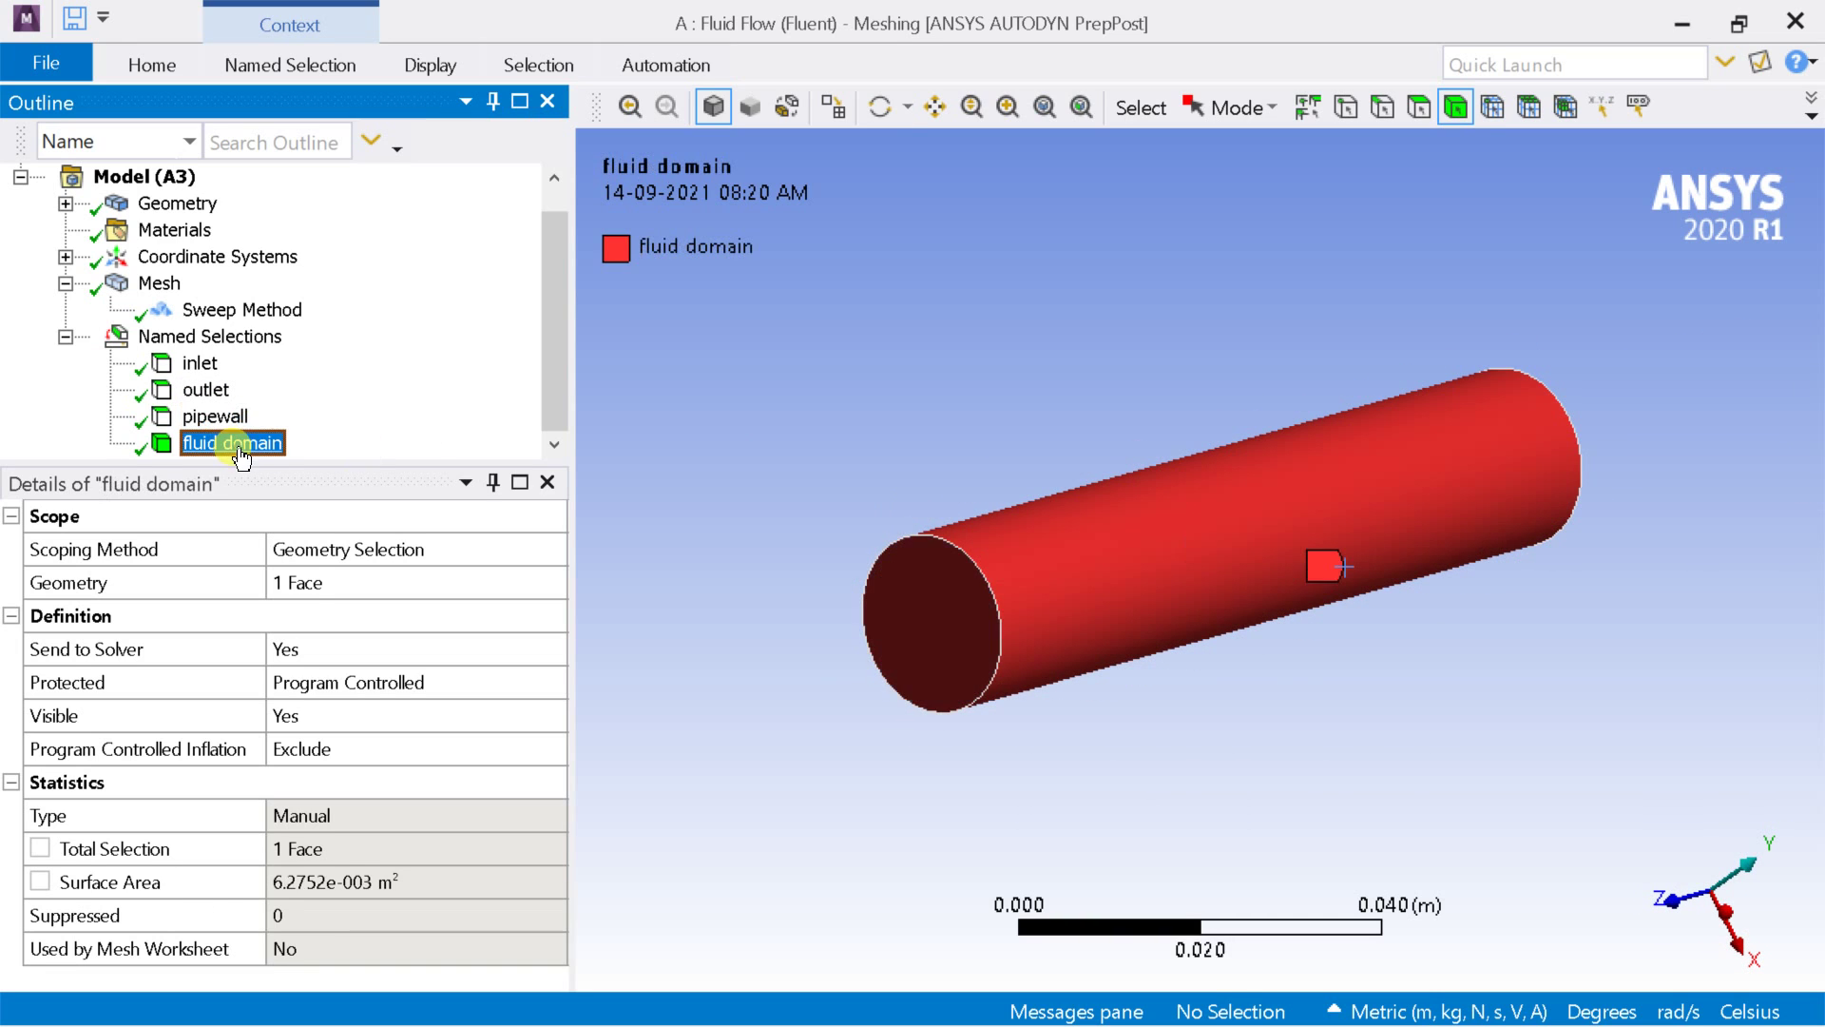
{"action": "scroll", "coordinate": [872, 505], "scroll_direction": "down", "scroll_amount": 1}
{"action": "scroll", "coordinate": [916, 510], "scroll_direction": "up", "scroll_amount": 2}
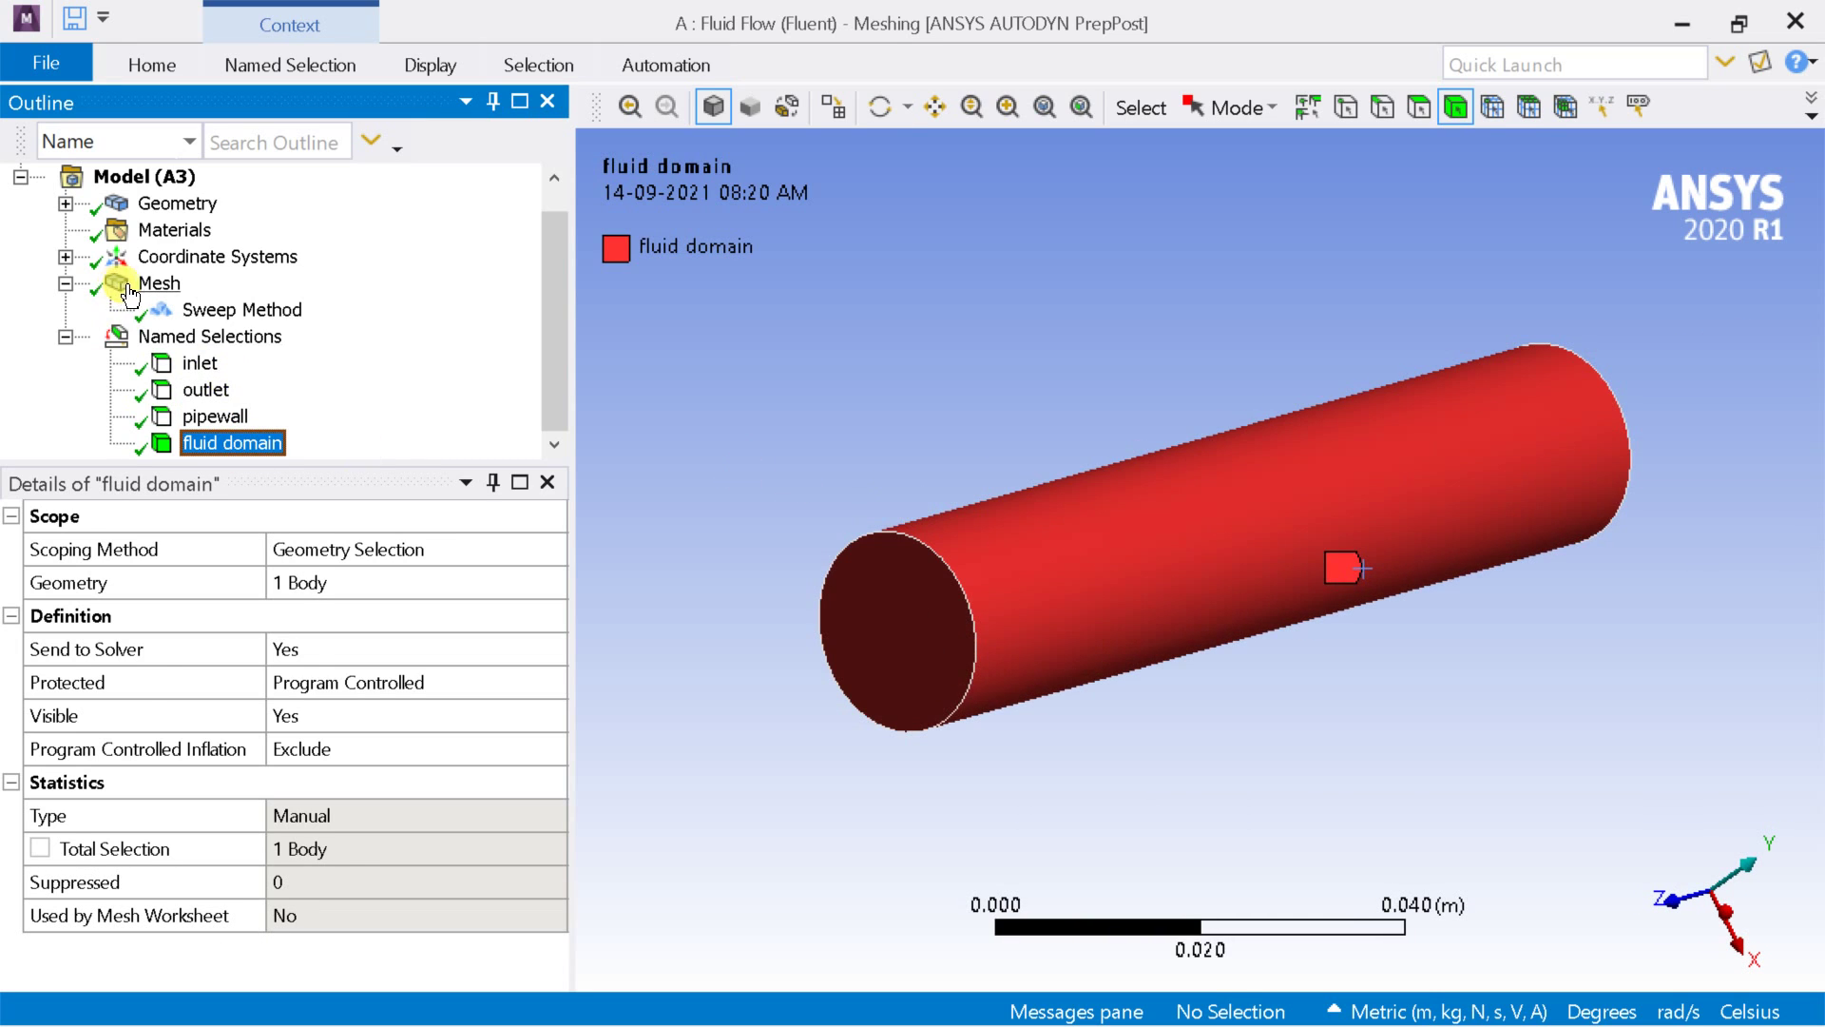
Step: Update the pipe mesh so that it is transferred to the Fluent setup
{"action": "left_click", "coordinate": [155, 286]}
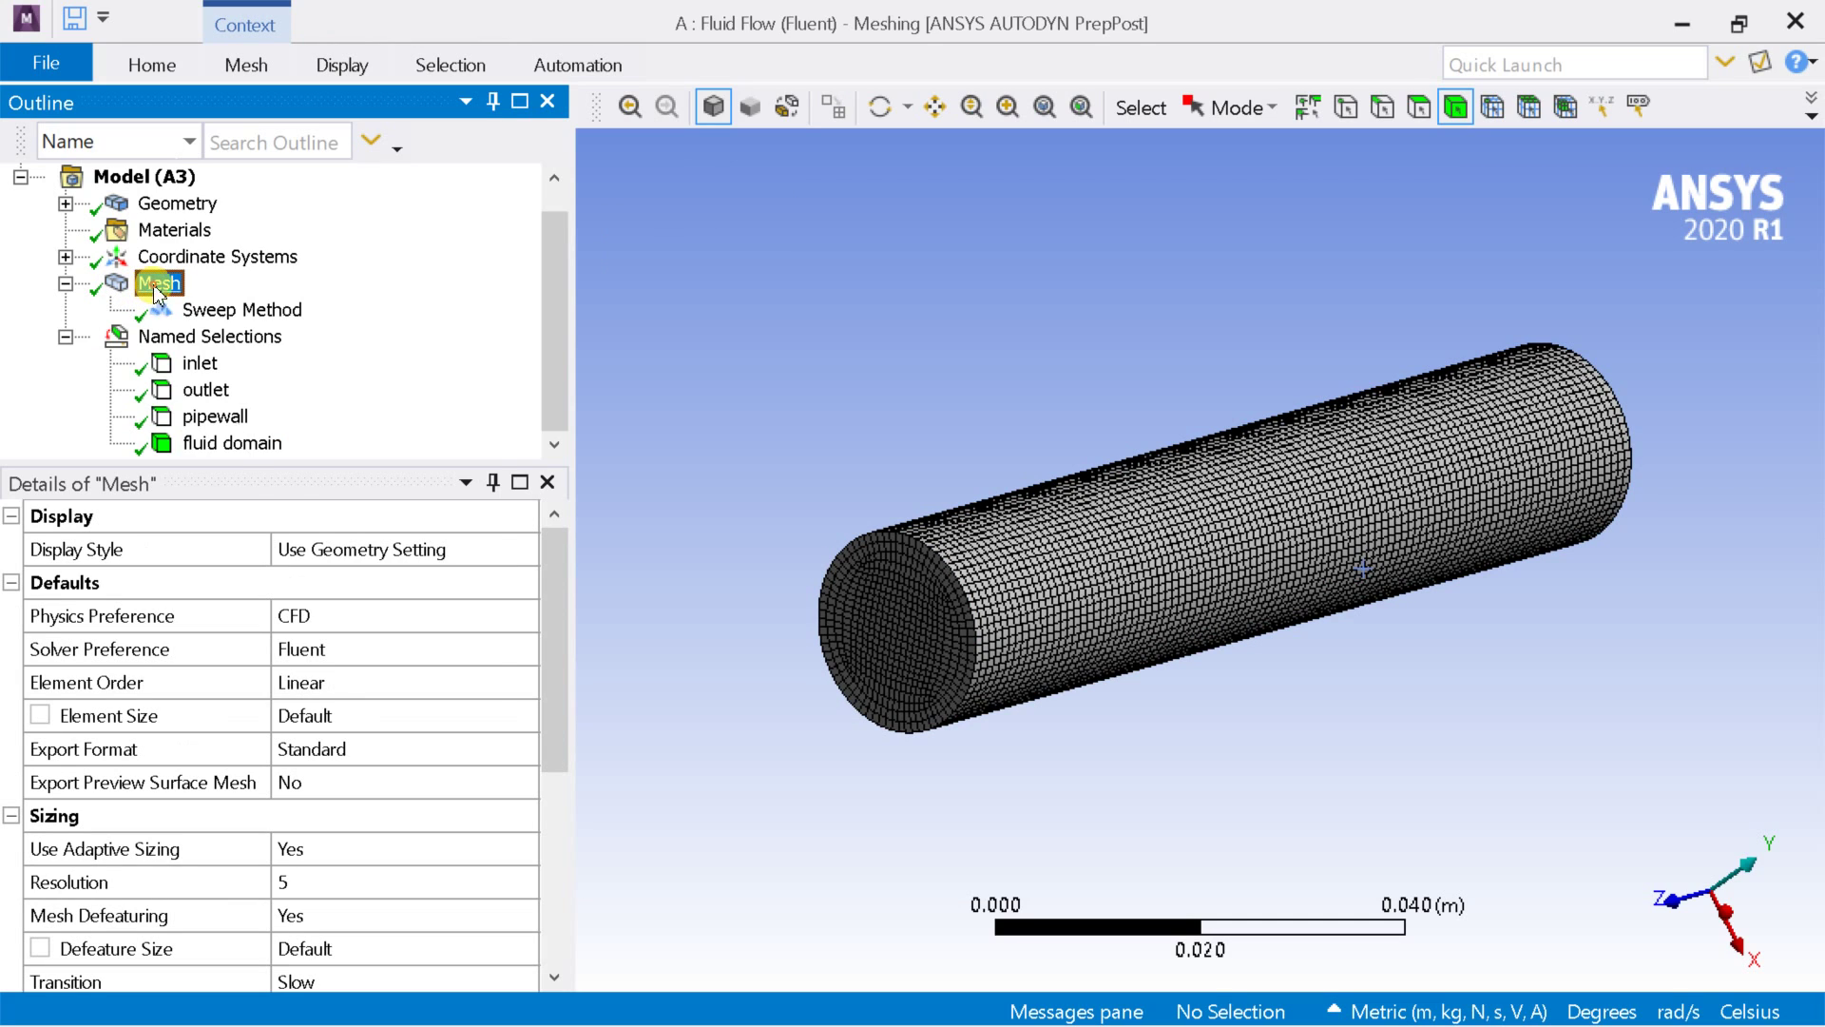
{"action": "right_click", "coordinate": [156, 290]}
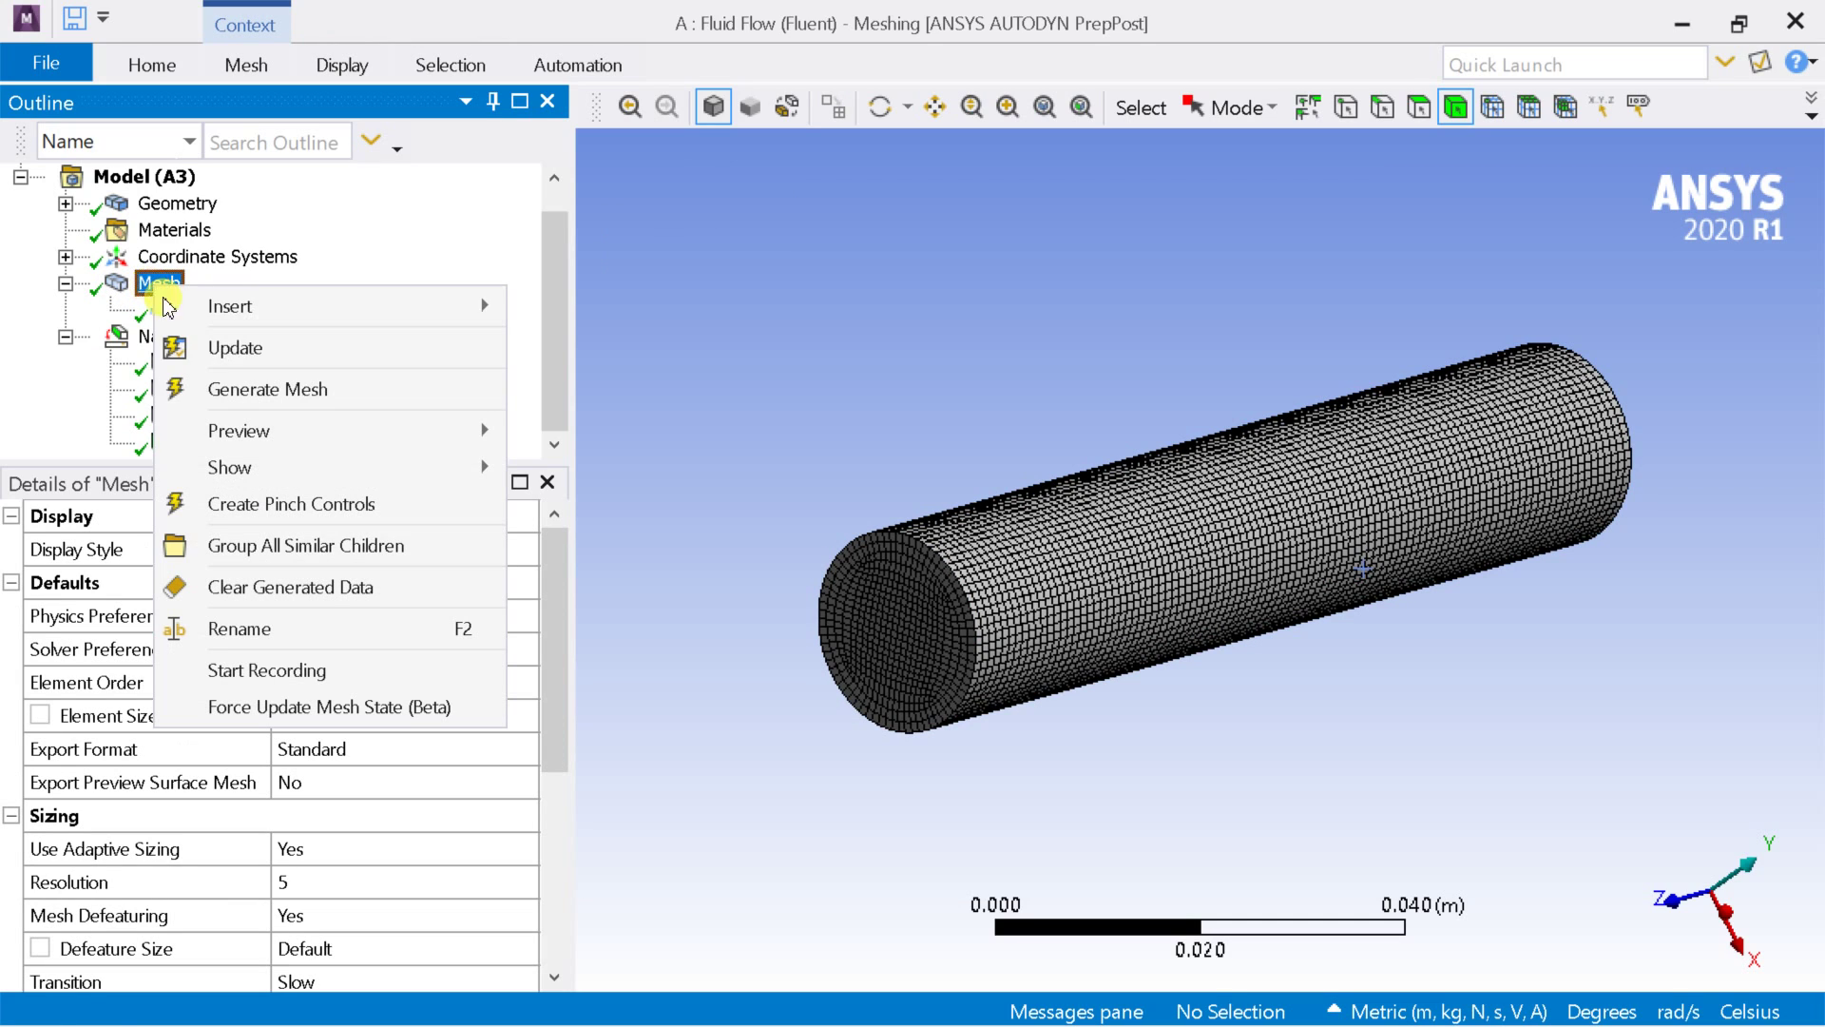
{"action": "left_click", "coordinate": [218, 359]}
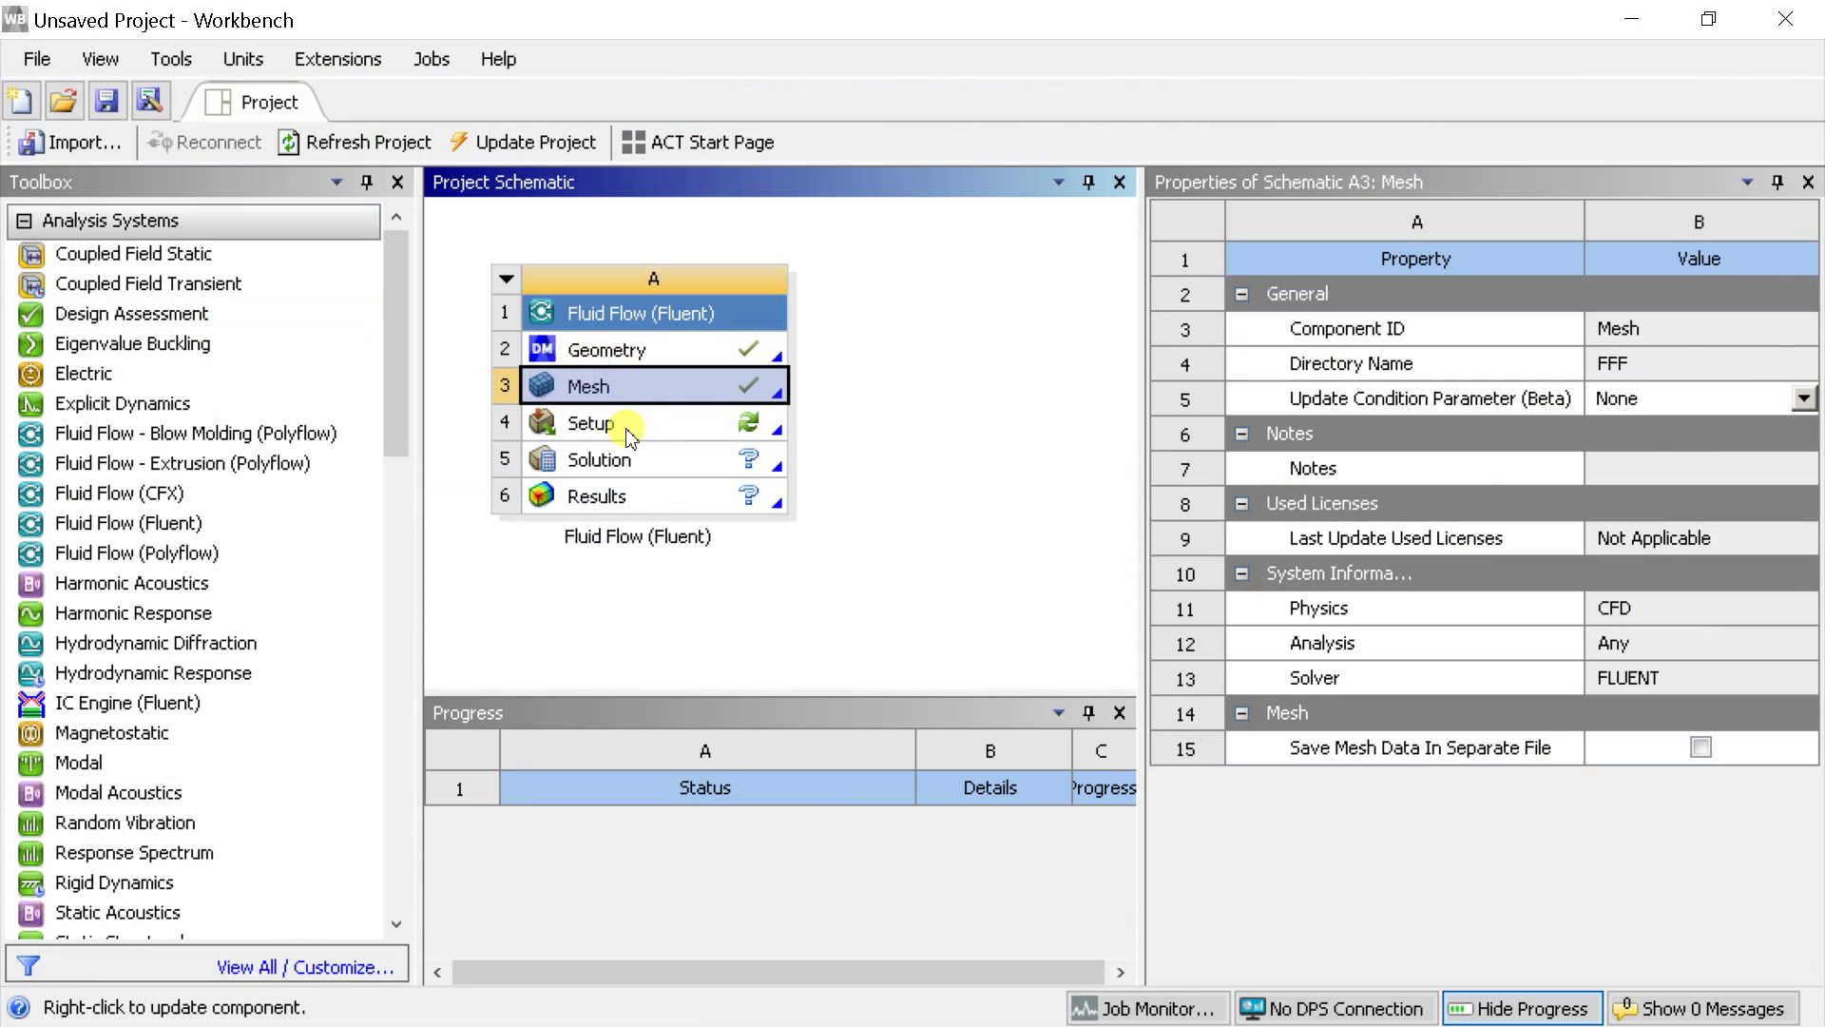
Step: Switch to Workbench and launch the Fluent setup of the fluid flow system with Double Precision enabled
{"action": "left_click", "coordinate": [629, 437]}
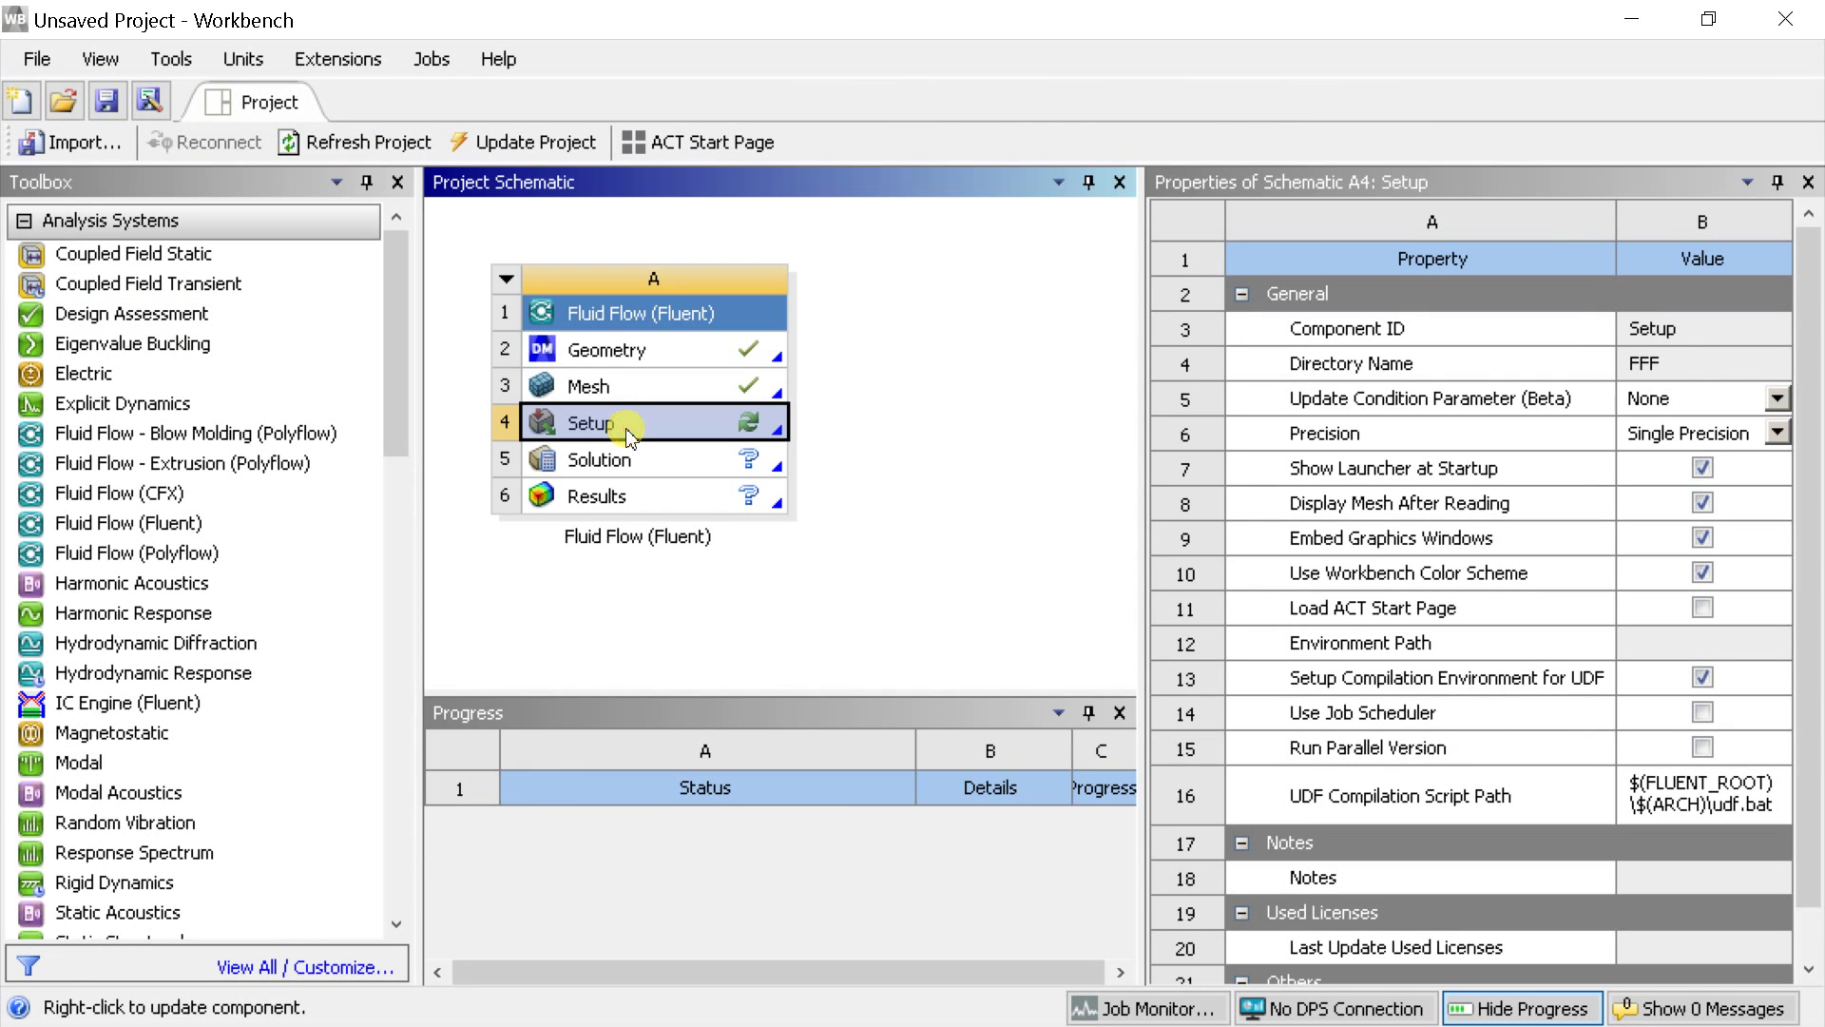
{"action": "right_click", "coordinate": [629, 436]}
{"action": "left_click", "coordinate": [685, 381]}
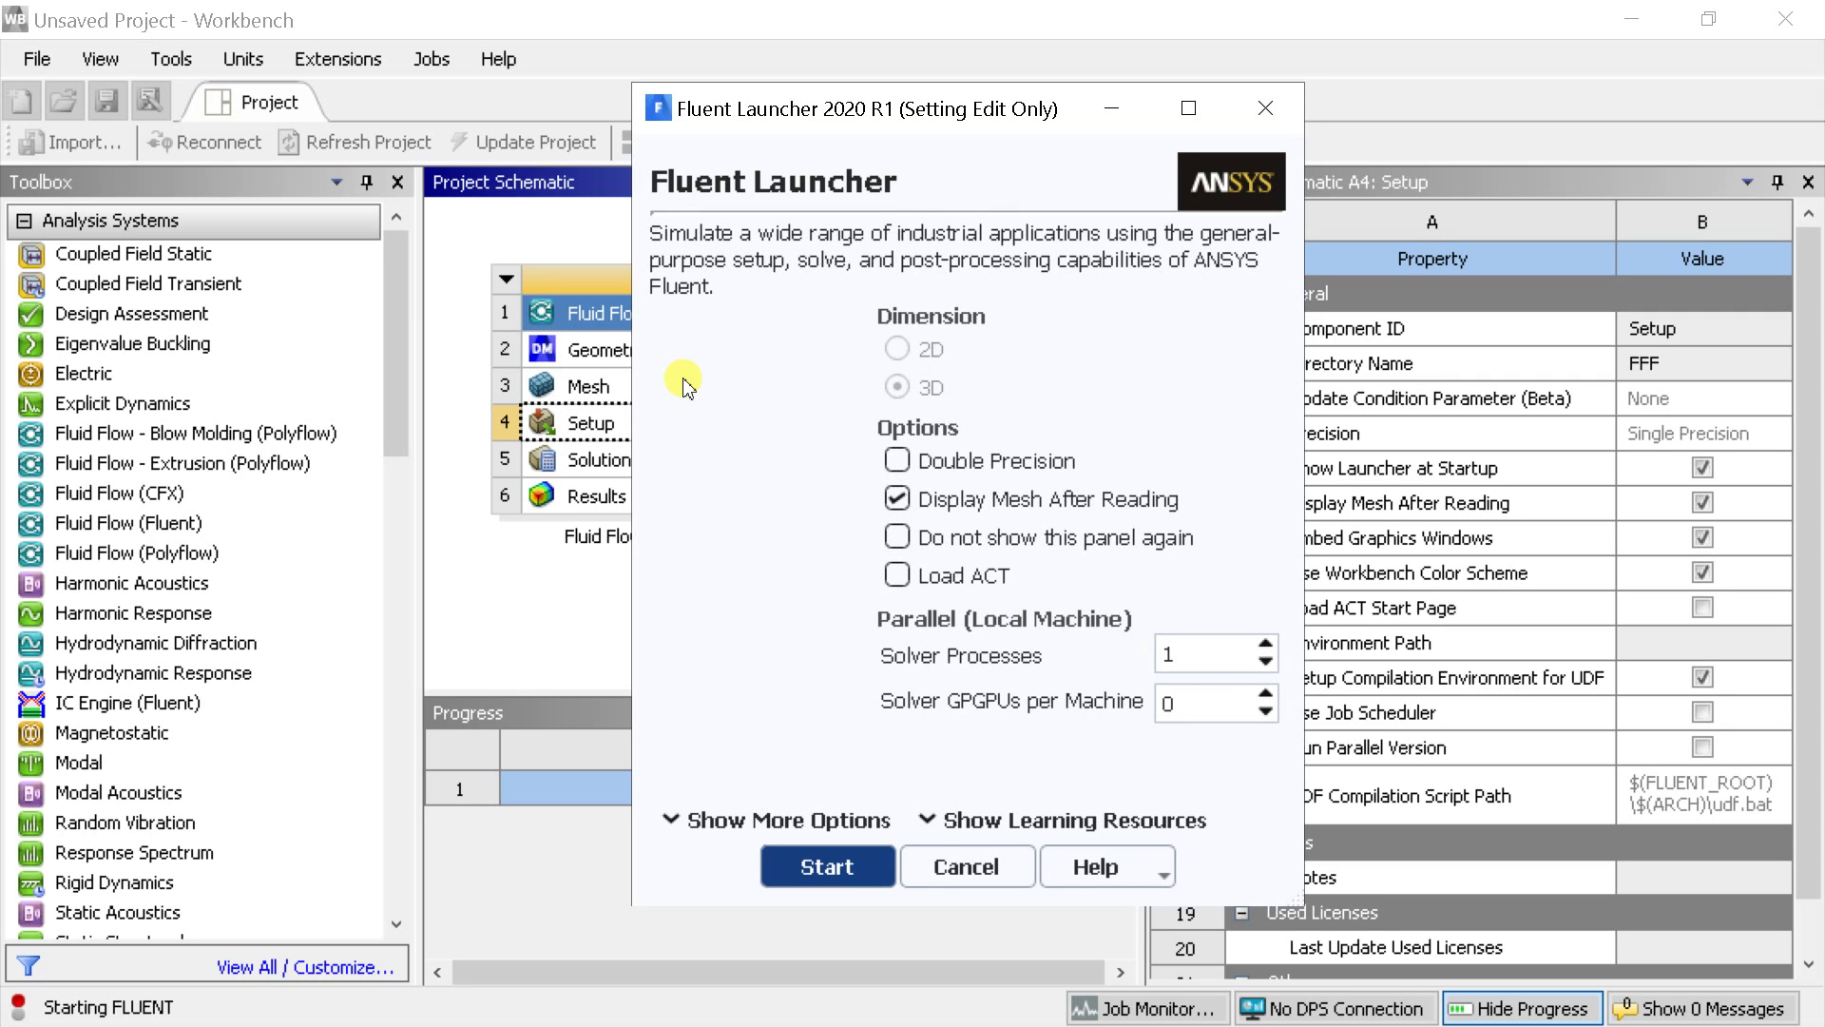
{"action": "left_click", "coordinate": [896, 460]}
{"action": "left_click", "coordinate": [826, 866]}
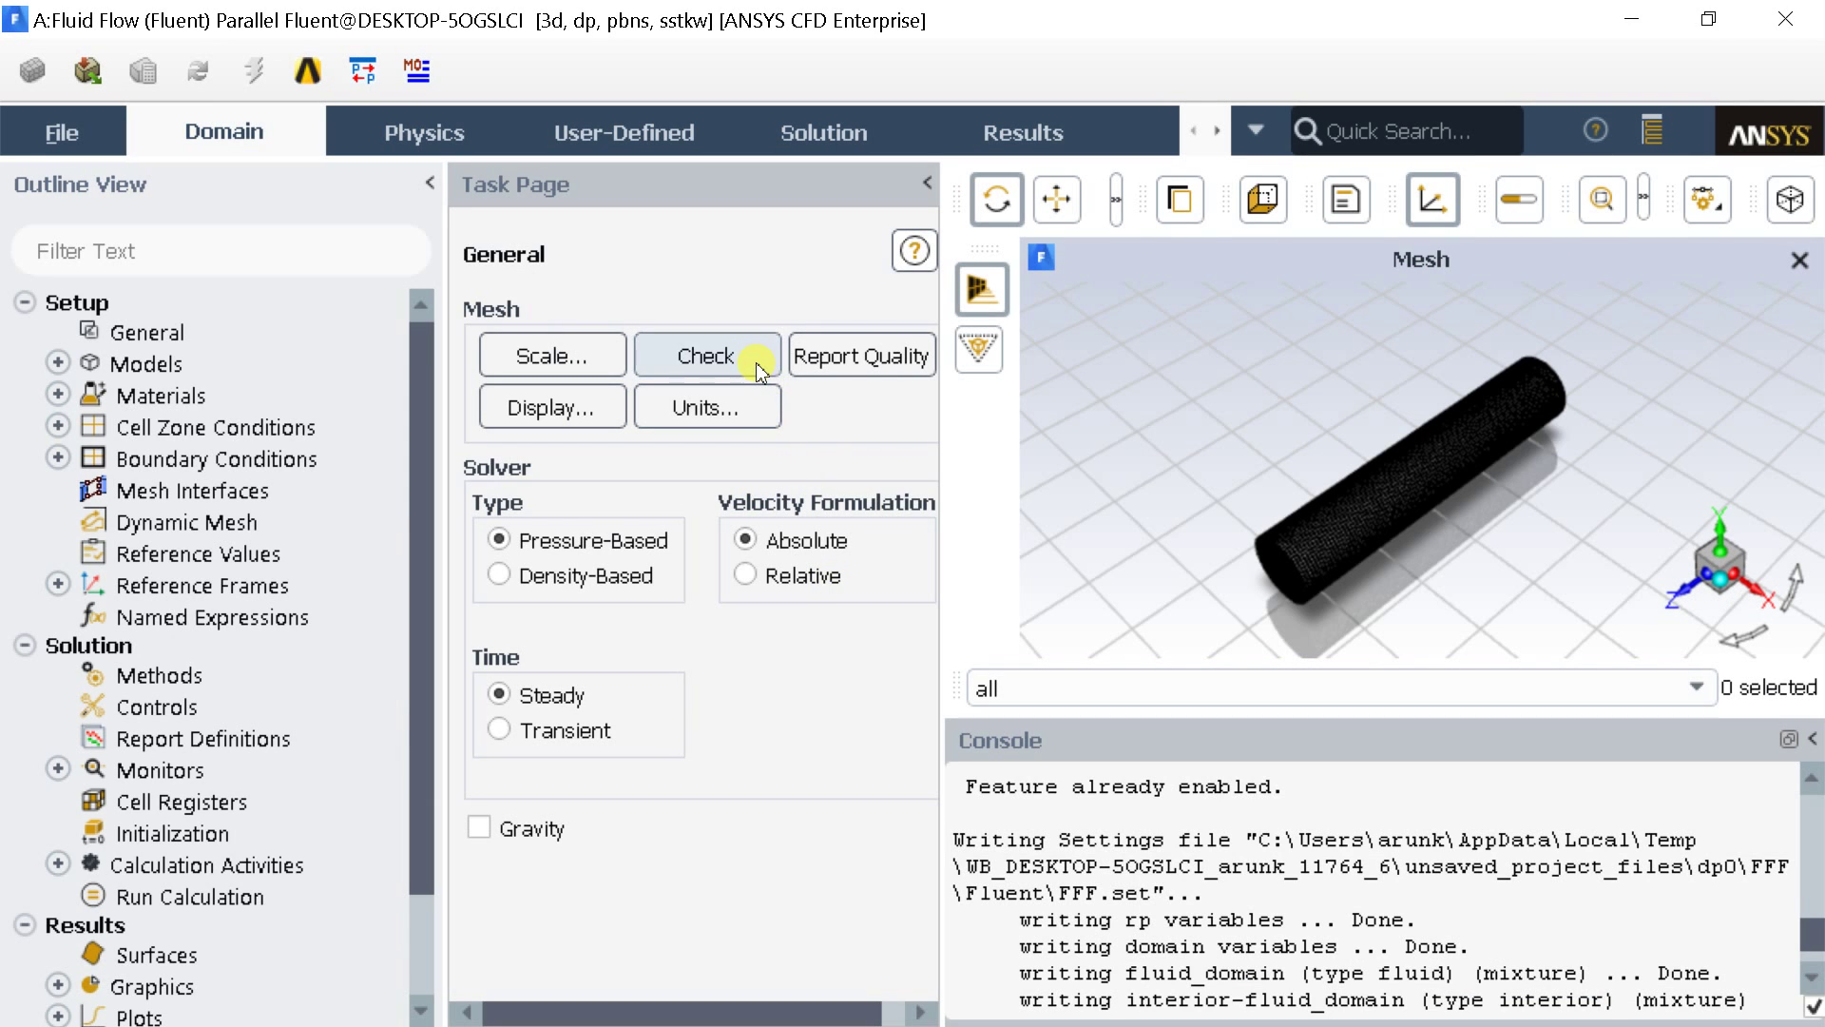
Step: Run the mesh check and report the mesh quality, reading the domain extents, orthogonal quality and aspect ratio
{"action": "left_click", "coordinate": [759, 367]}
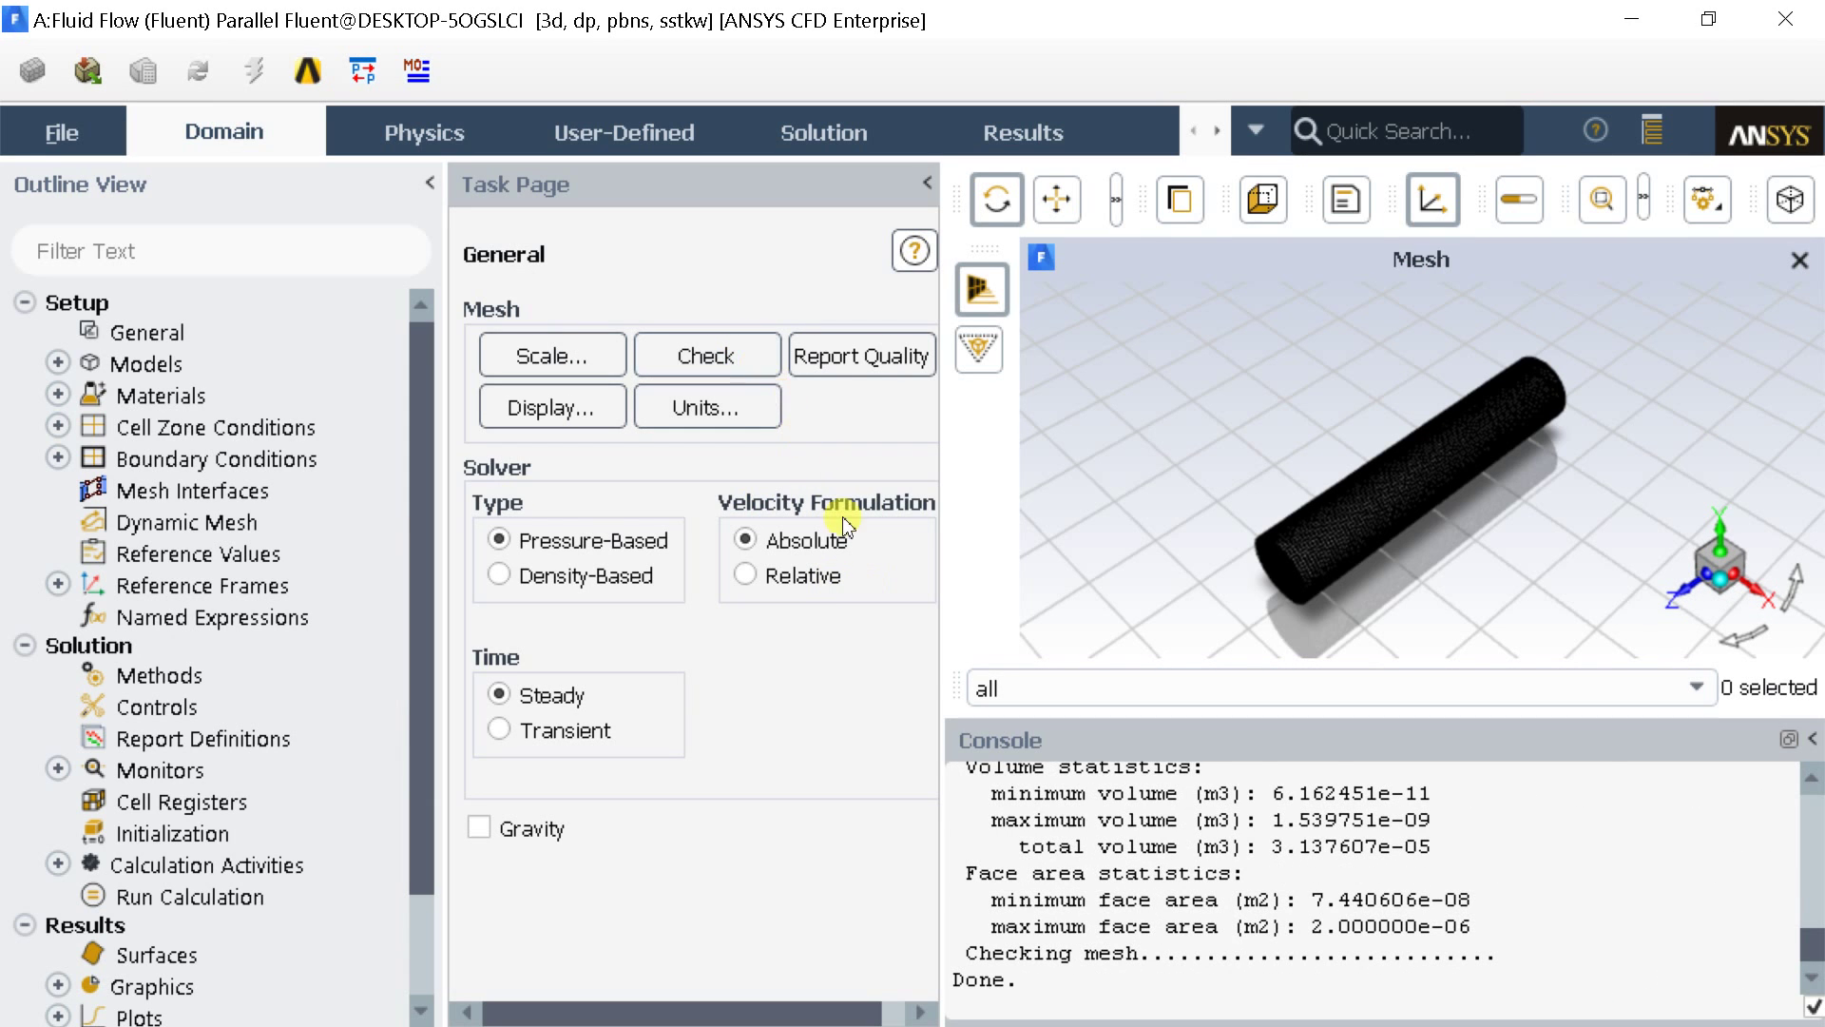
{"action": "scroll", "coordinate": [1189, 927], "scroll_direction": "up", "scroll_amount": 3}
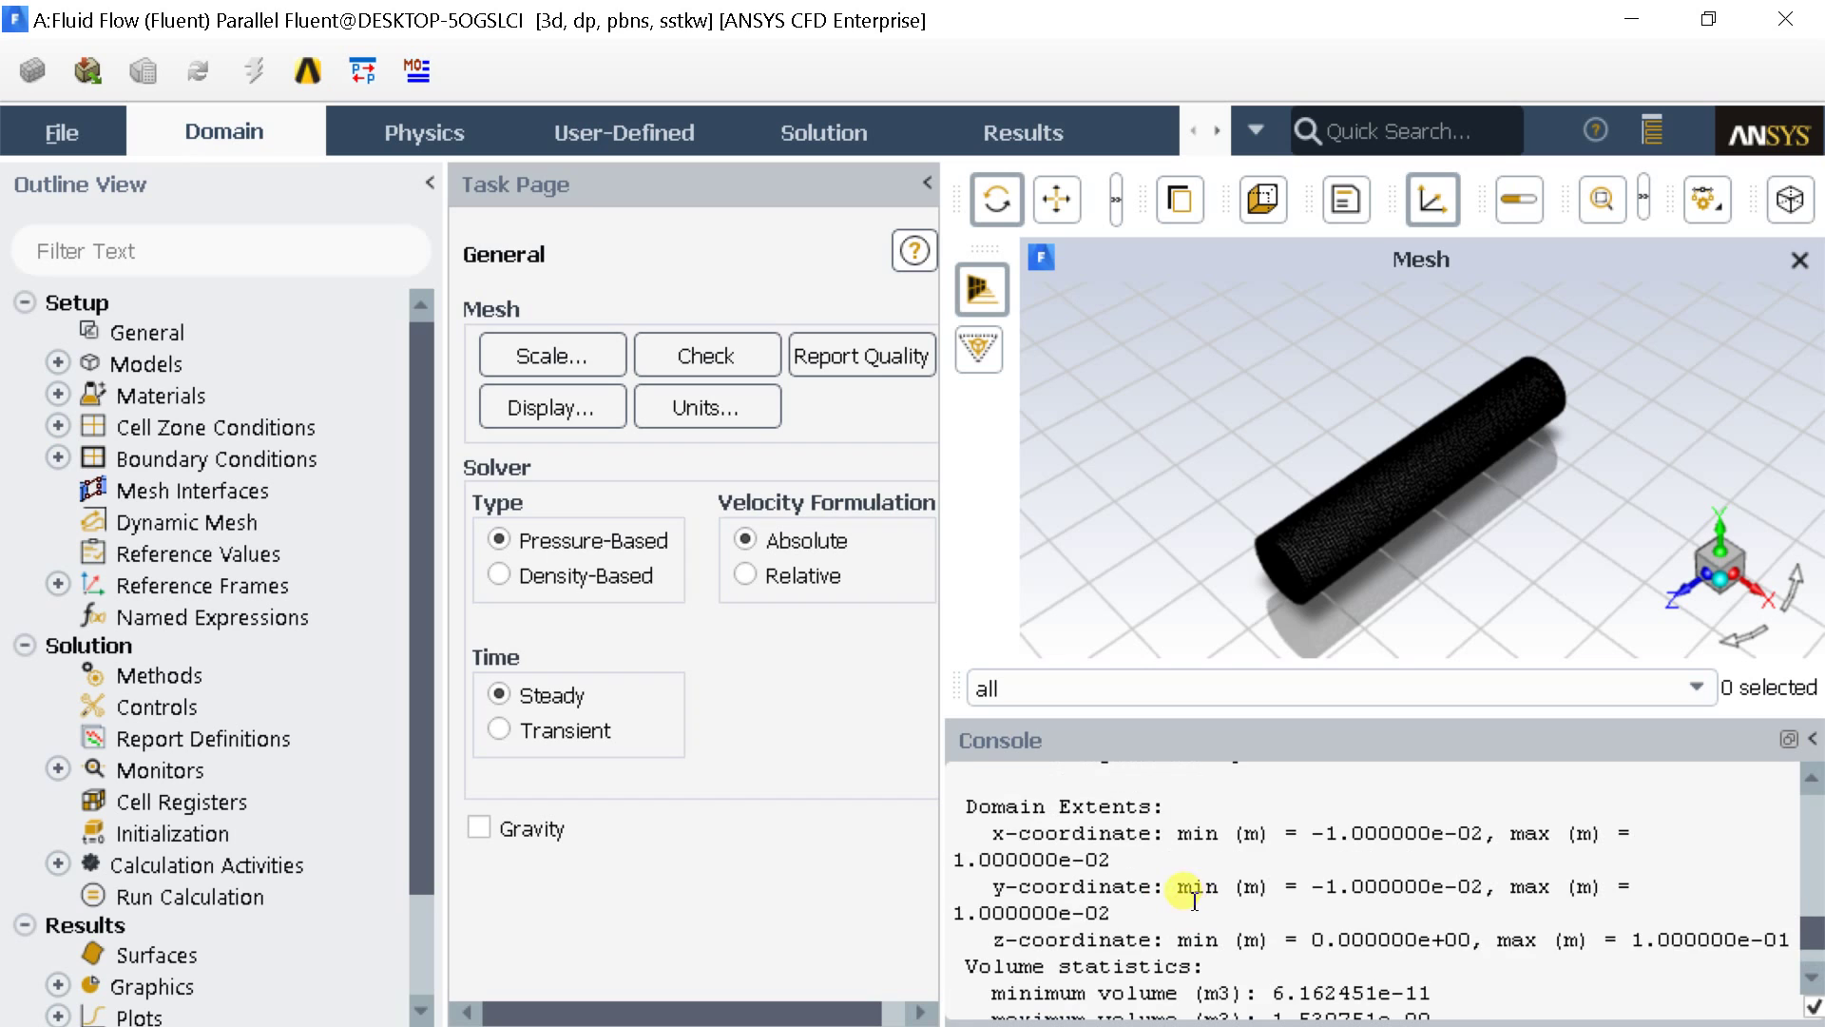
{"action": "scroll", "coordinate": [1193, 898], "scroll_direction": "down", "scroll_amount": 3}
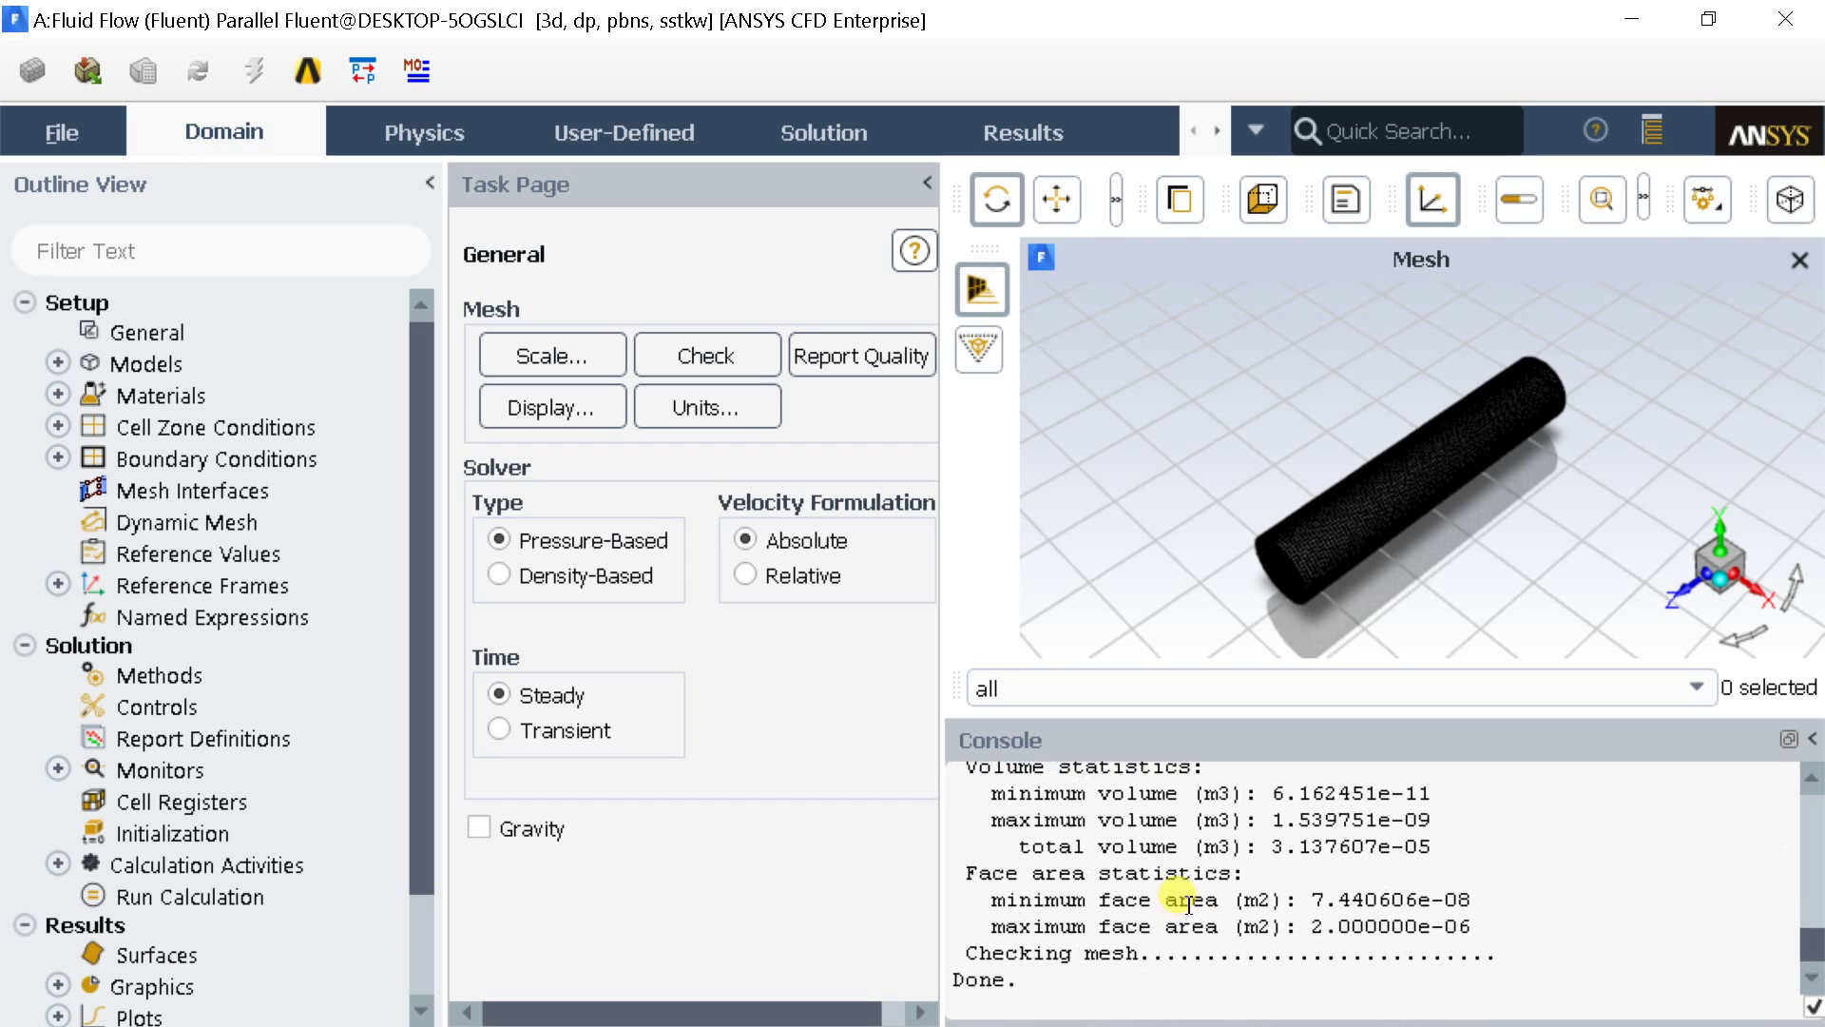
{"action": "left_click", "coordinate": [807, 361]}
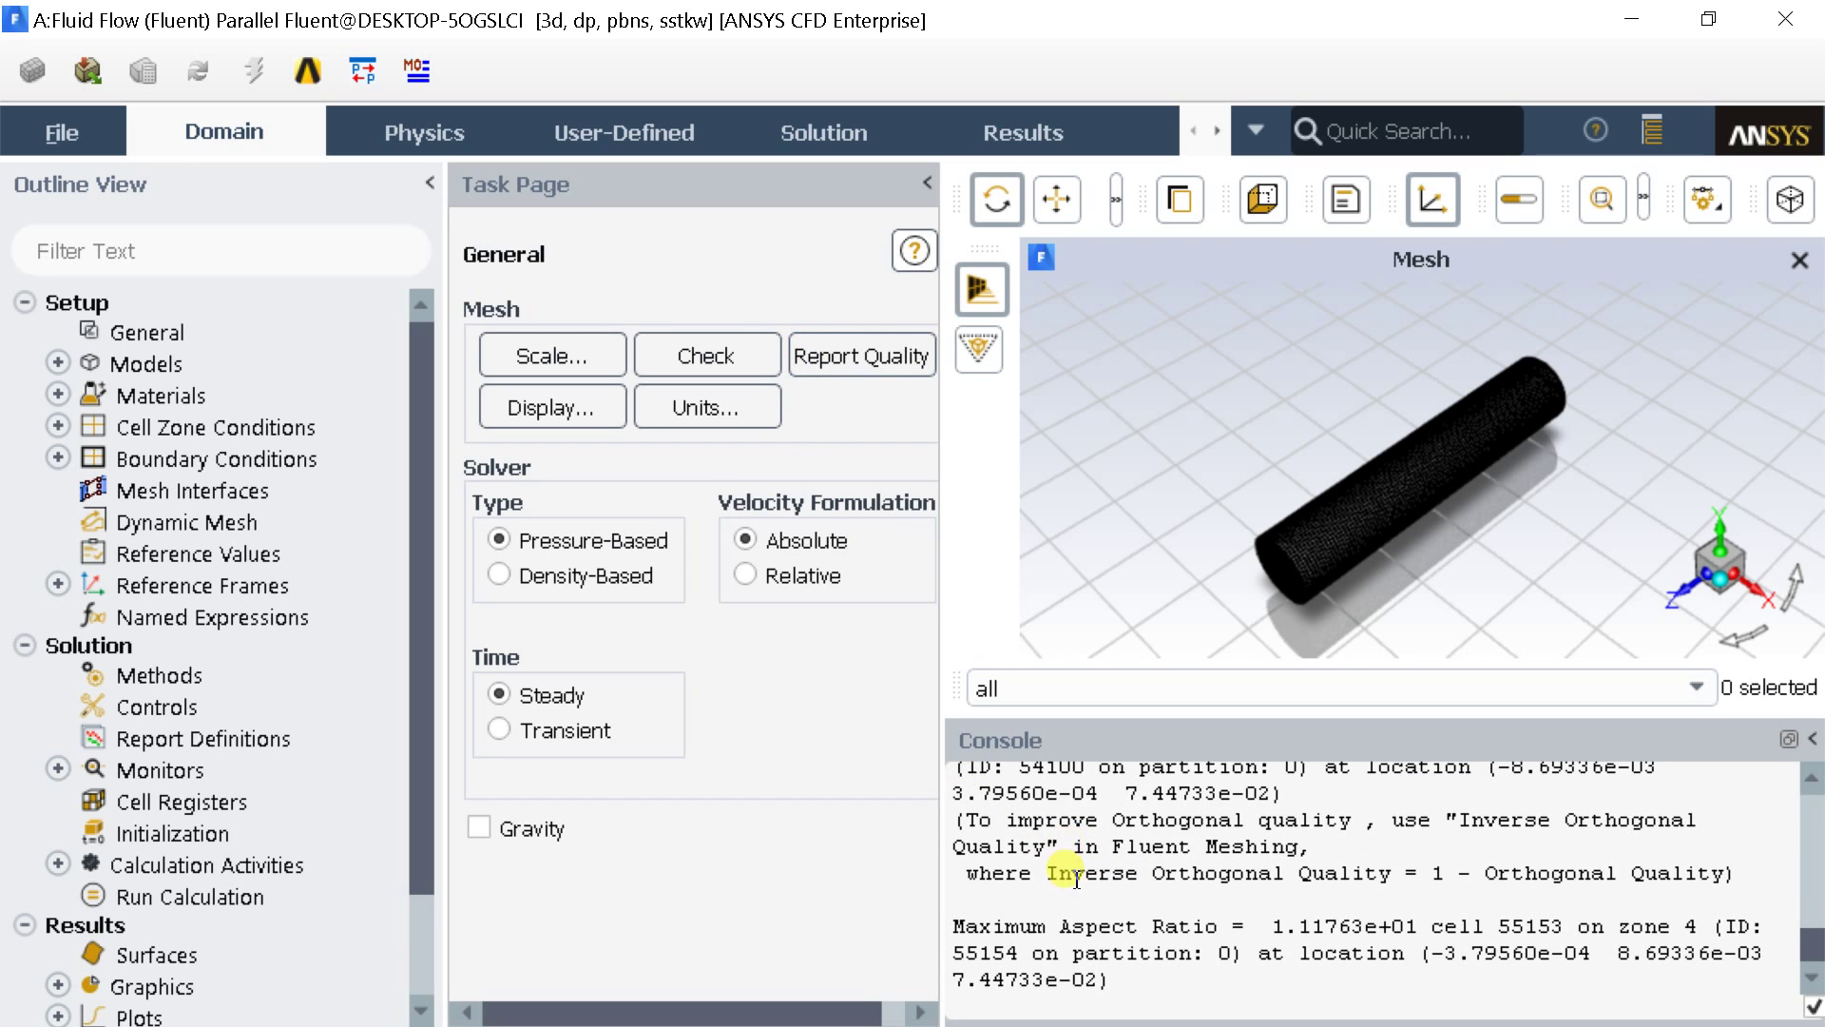
{"action": "scroll", "coordinate": [1080, 878], "scroll_direction": "up", "scroll_amount": 1}
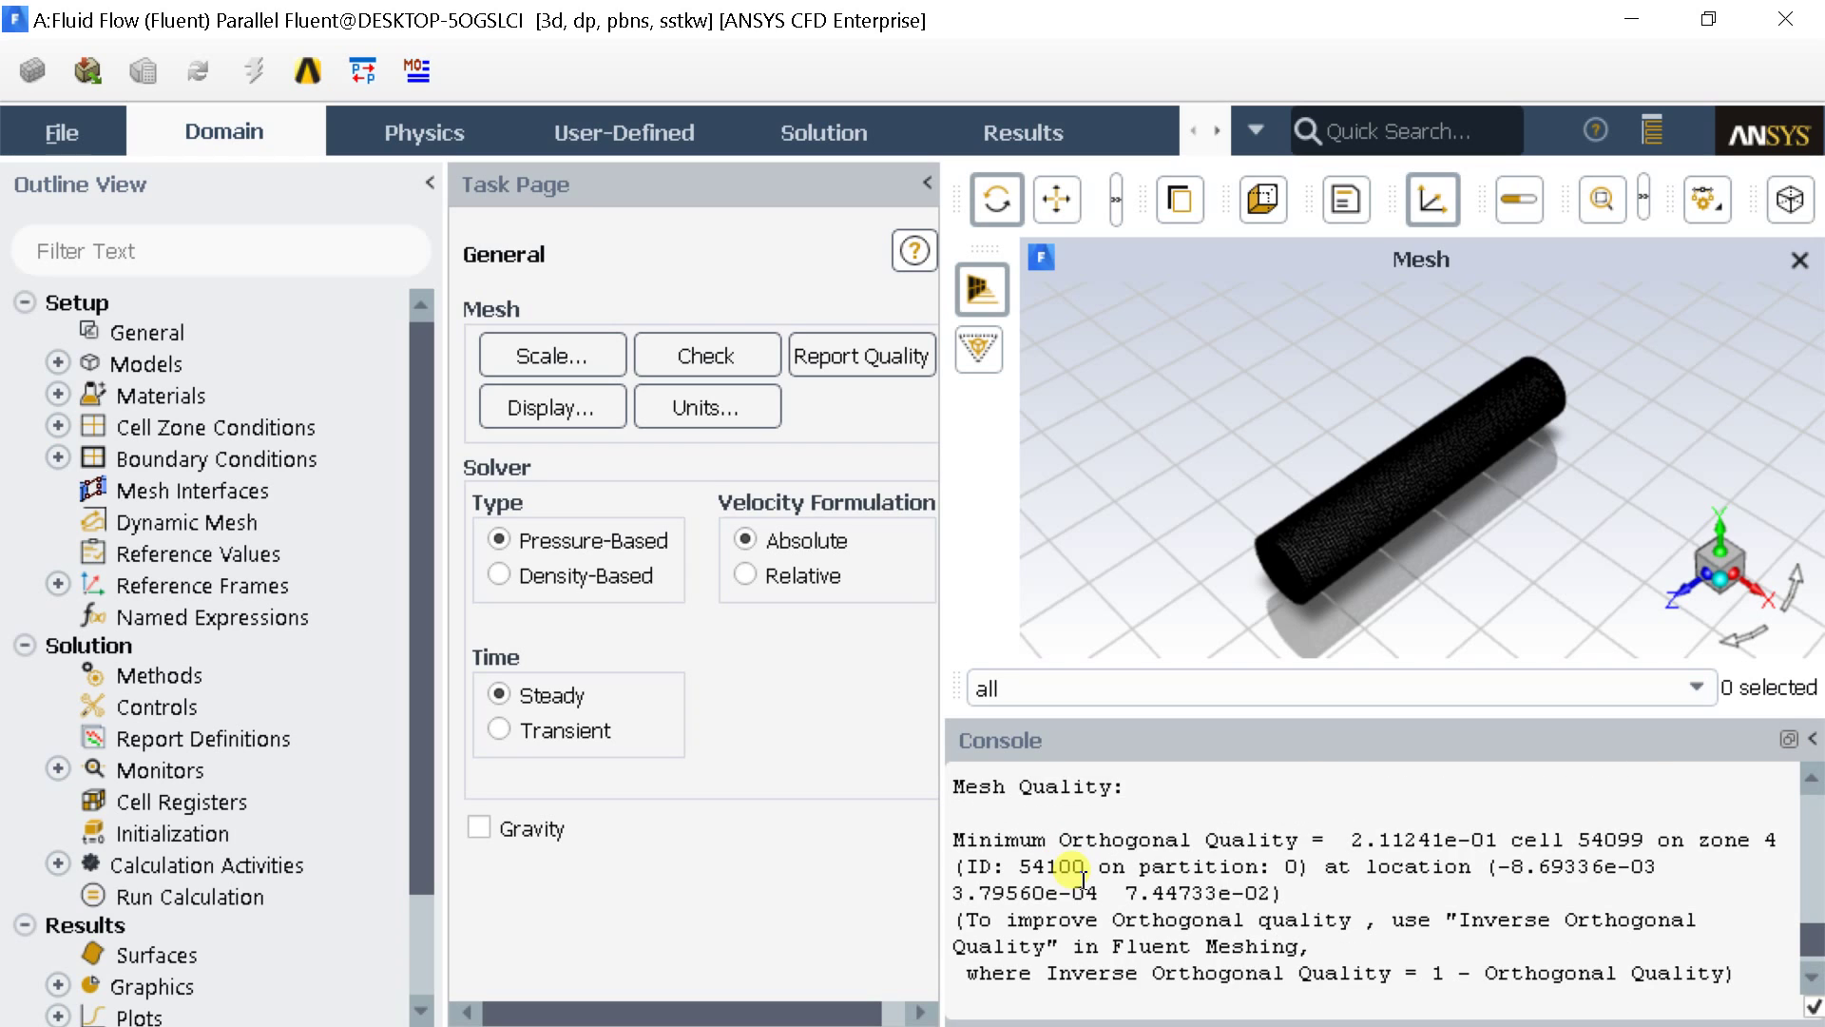
{"action": "scroll", "coordinate": [1082, 879], "scroll_direction": "down", "scroll_amount": 1}
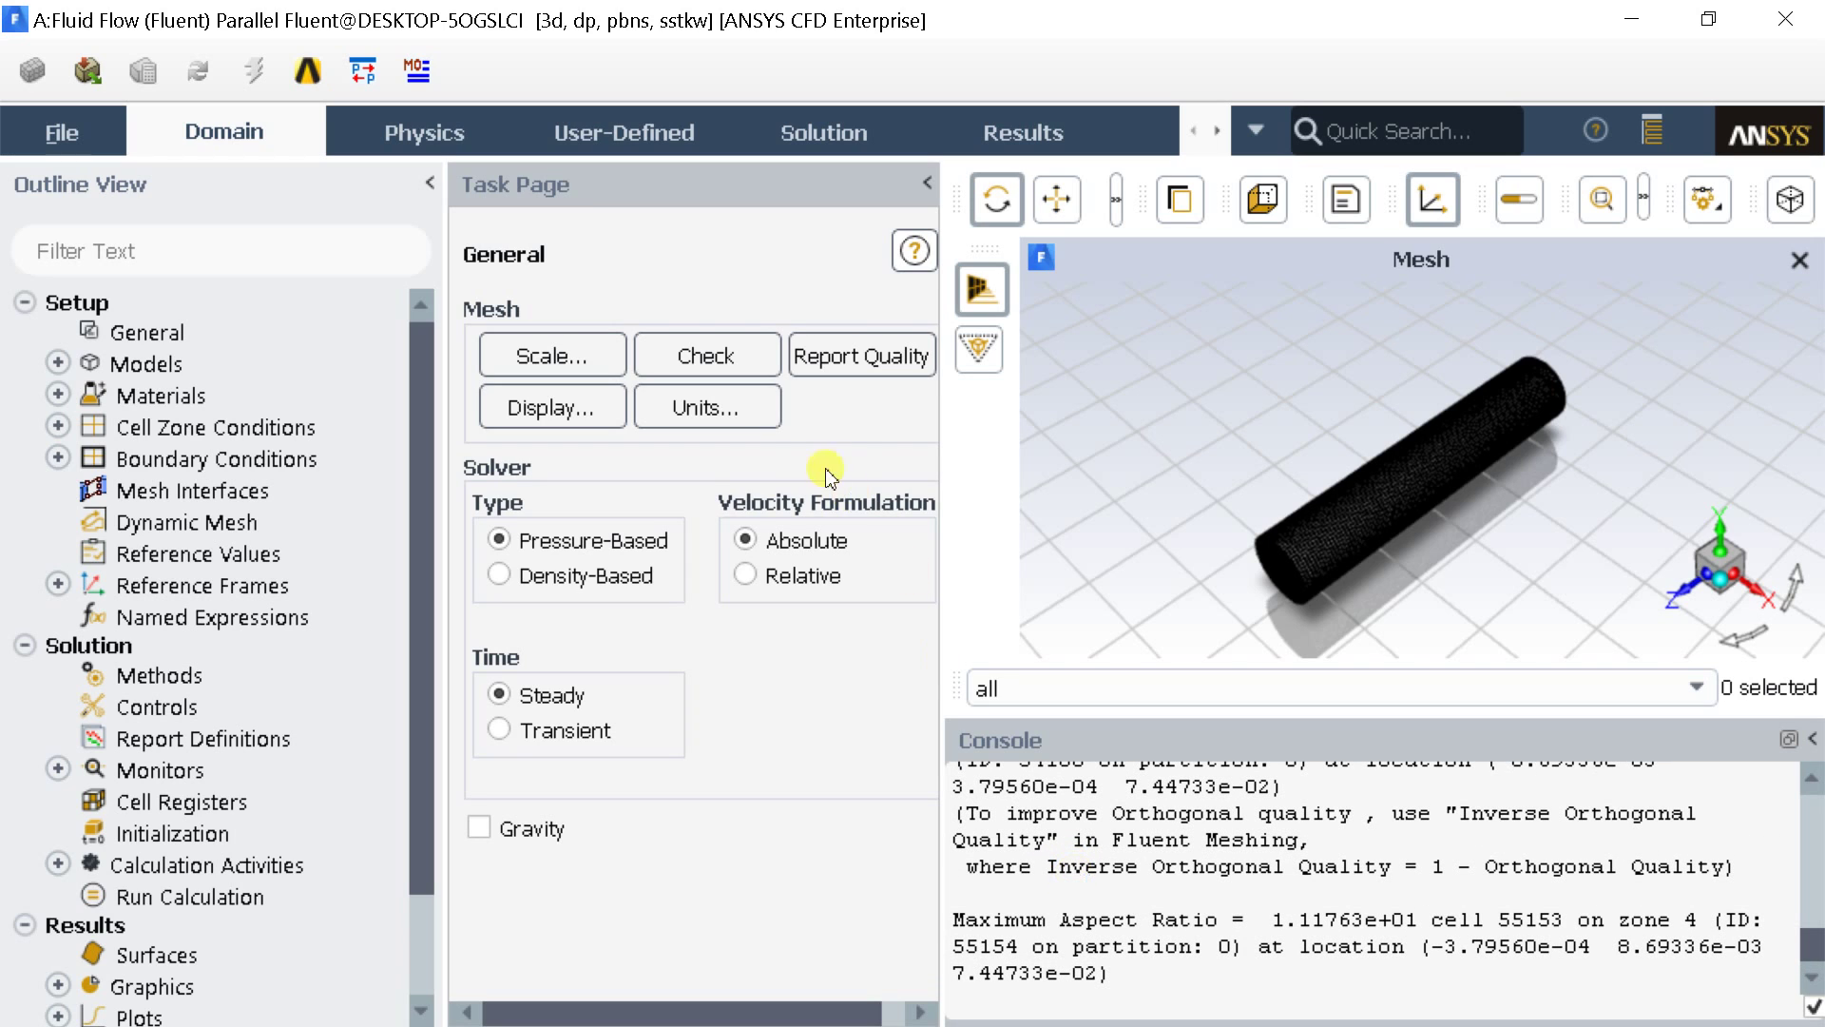
Step: Set the solver time to Transient and change the viscous model to Laminar
{"action": "left_click", "coordinate": [498, 728]}
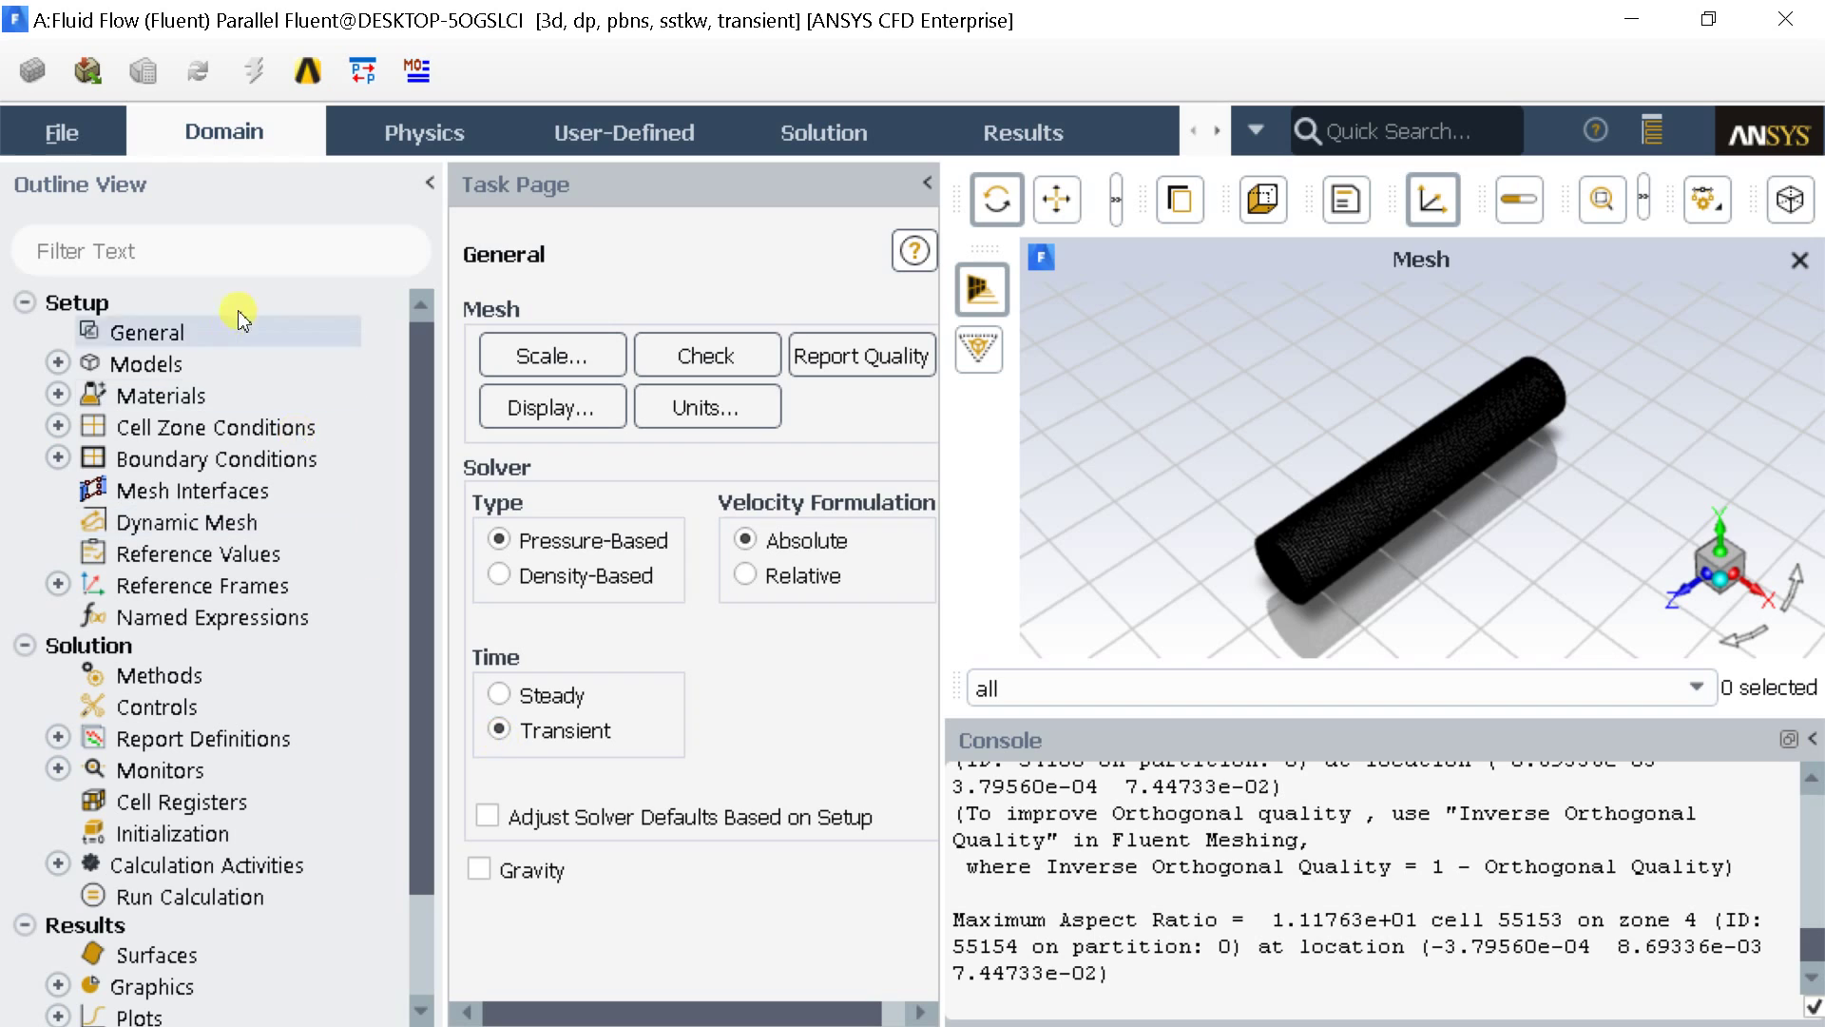
{"action": "double_click", "coordinate": [150, 364]}
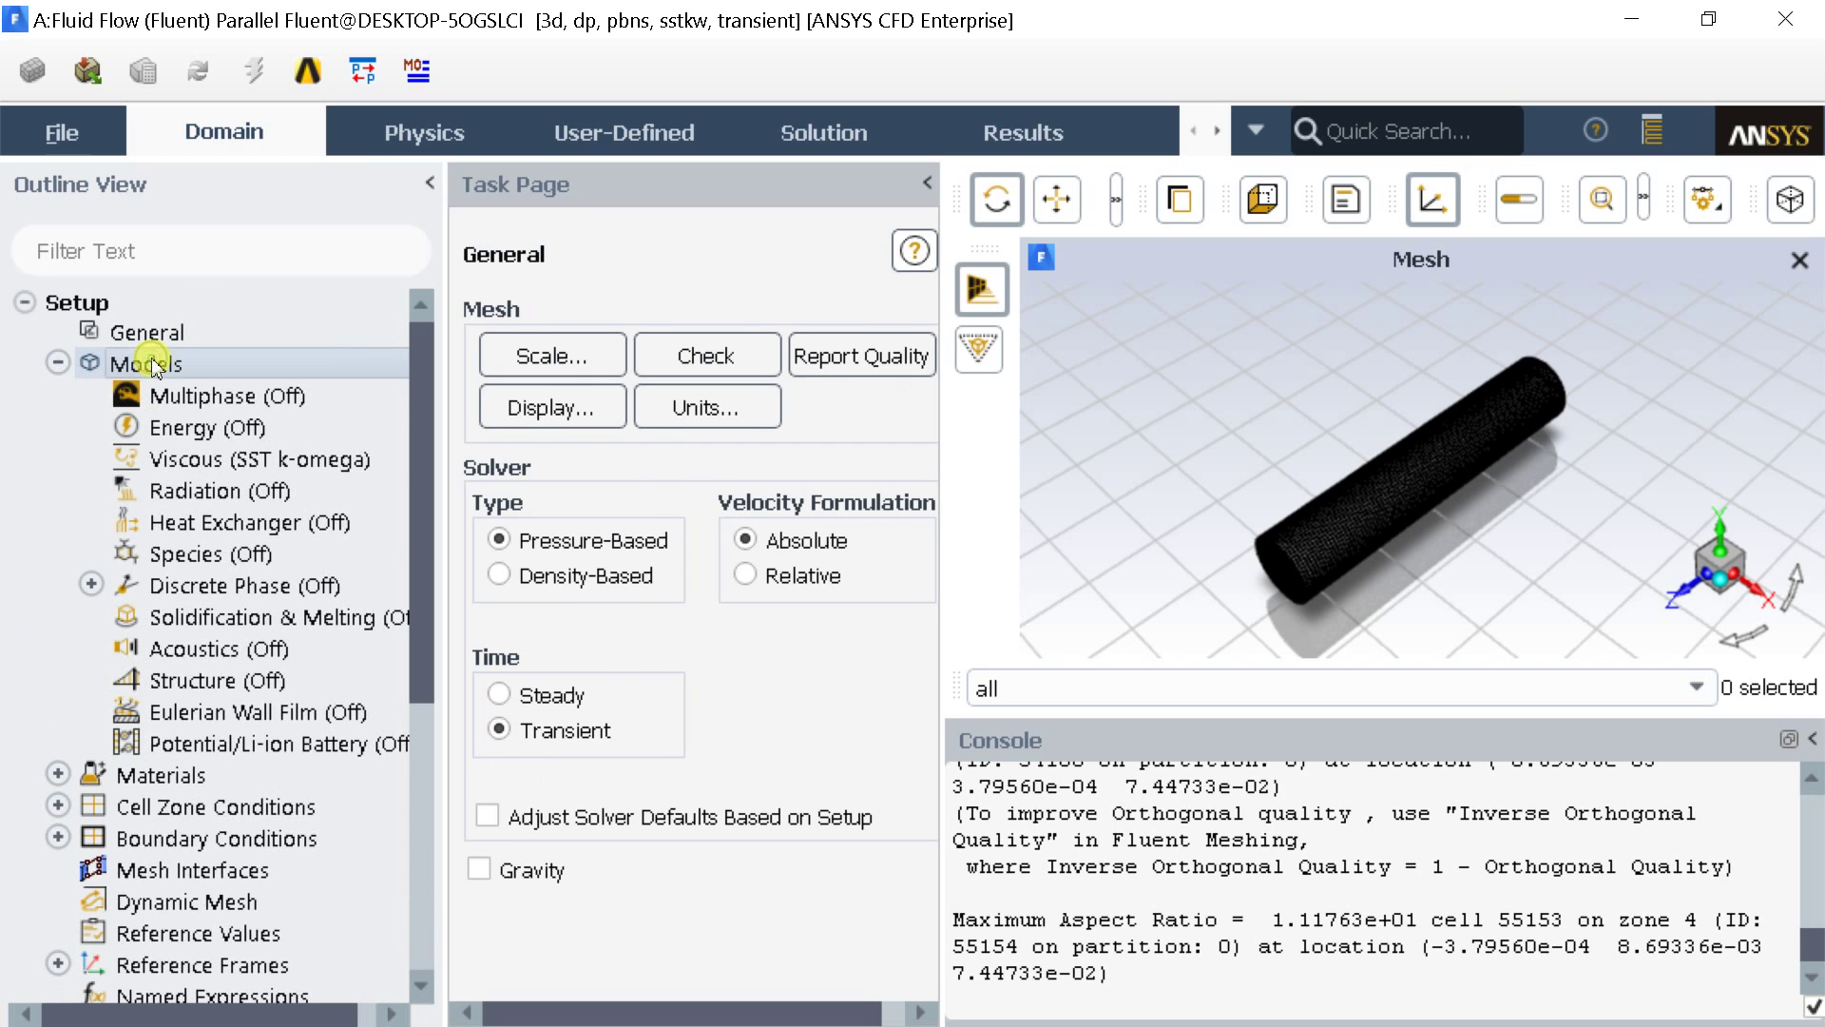
{"action": "left_click", "coordinate": [555, 420]}
{"action": "double_click", "coordinate": [554, 420]}
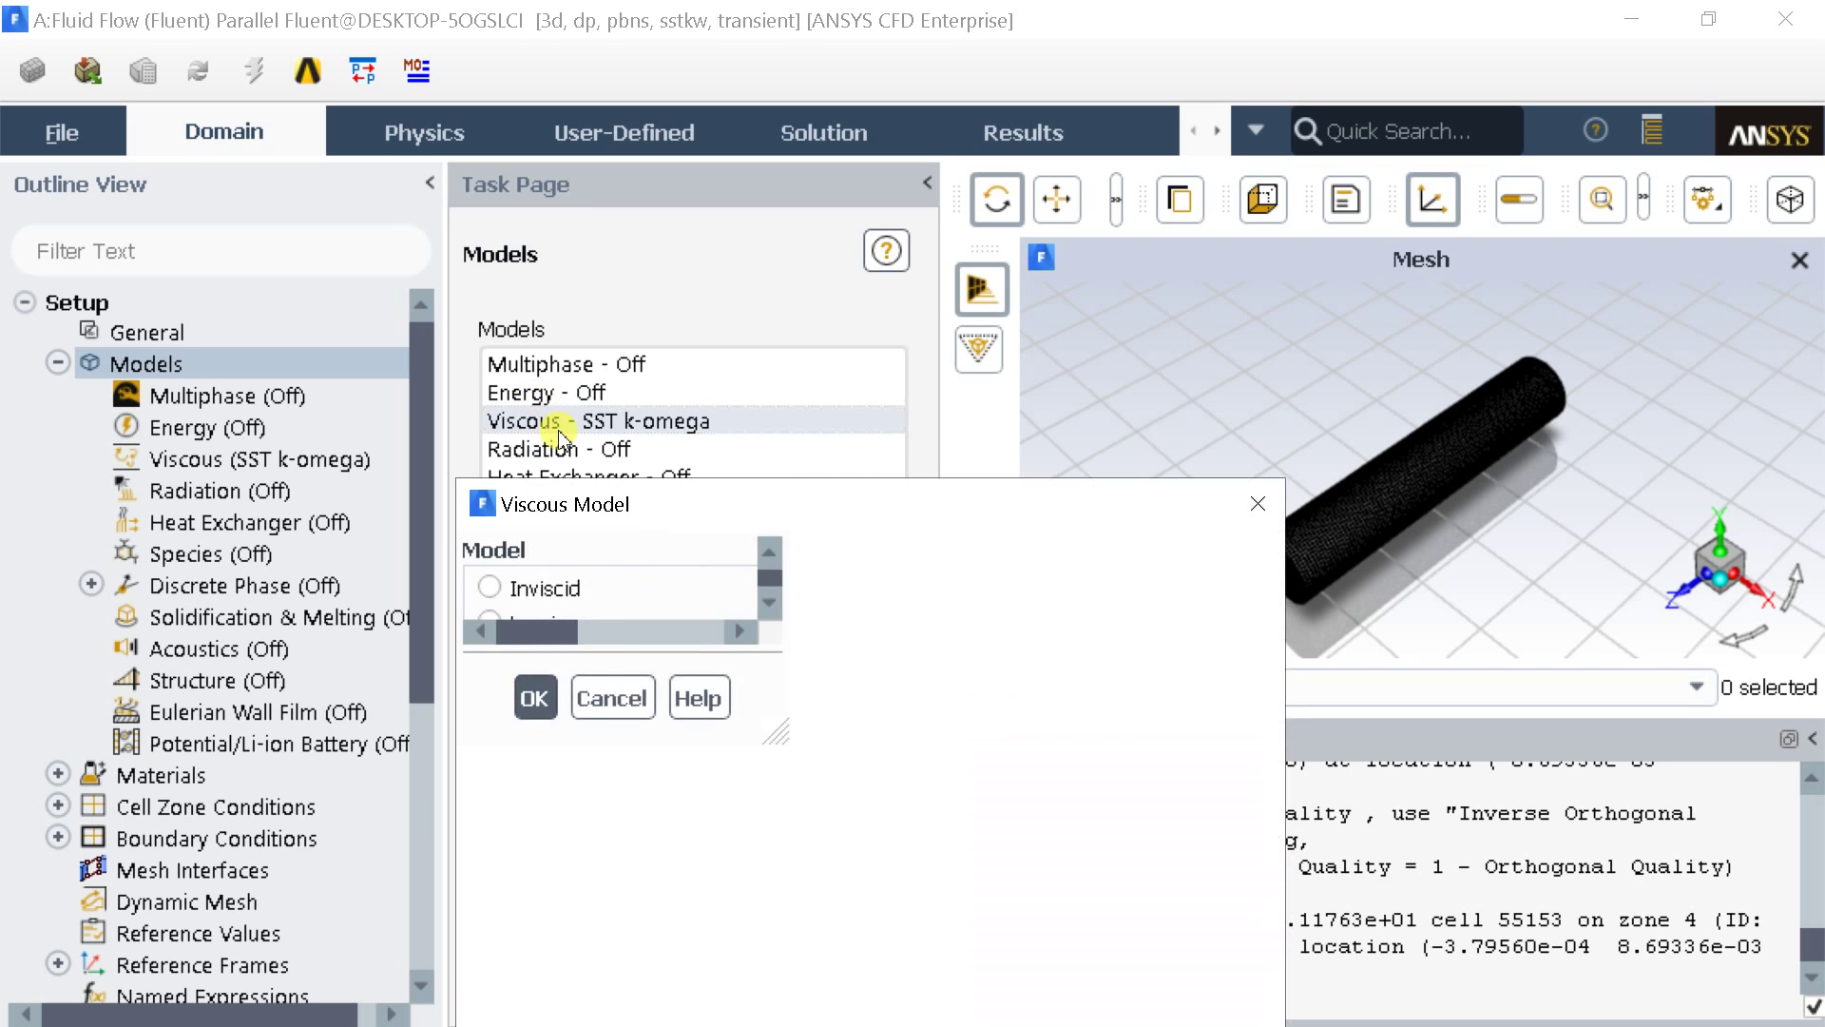
{"action": "left_click", "coordinate": [491, 622]}
{"action": "left_click_drag", "start_coordinate": [548, 521], "coordinate": [607, 247]}
{"action": "left_click", "coordinate": [628, 748]}
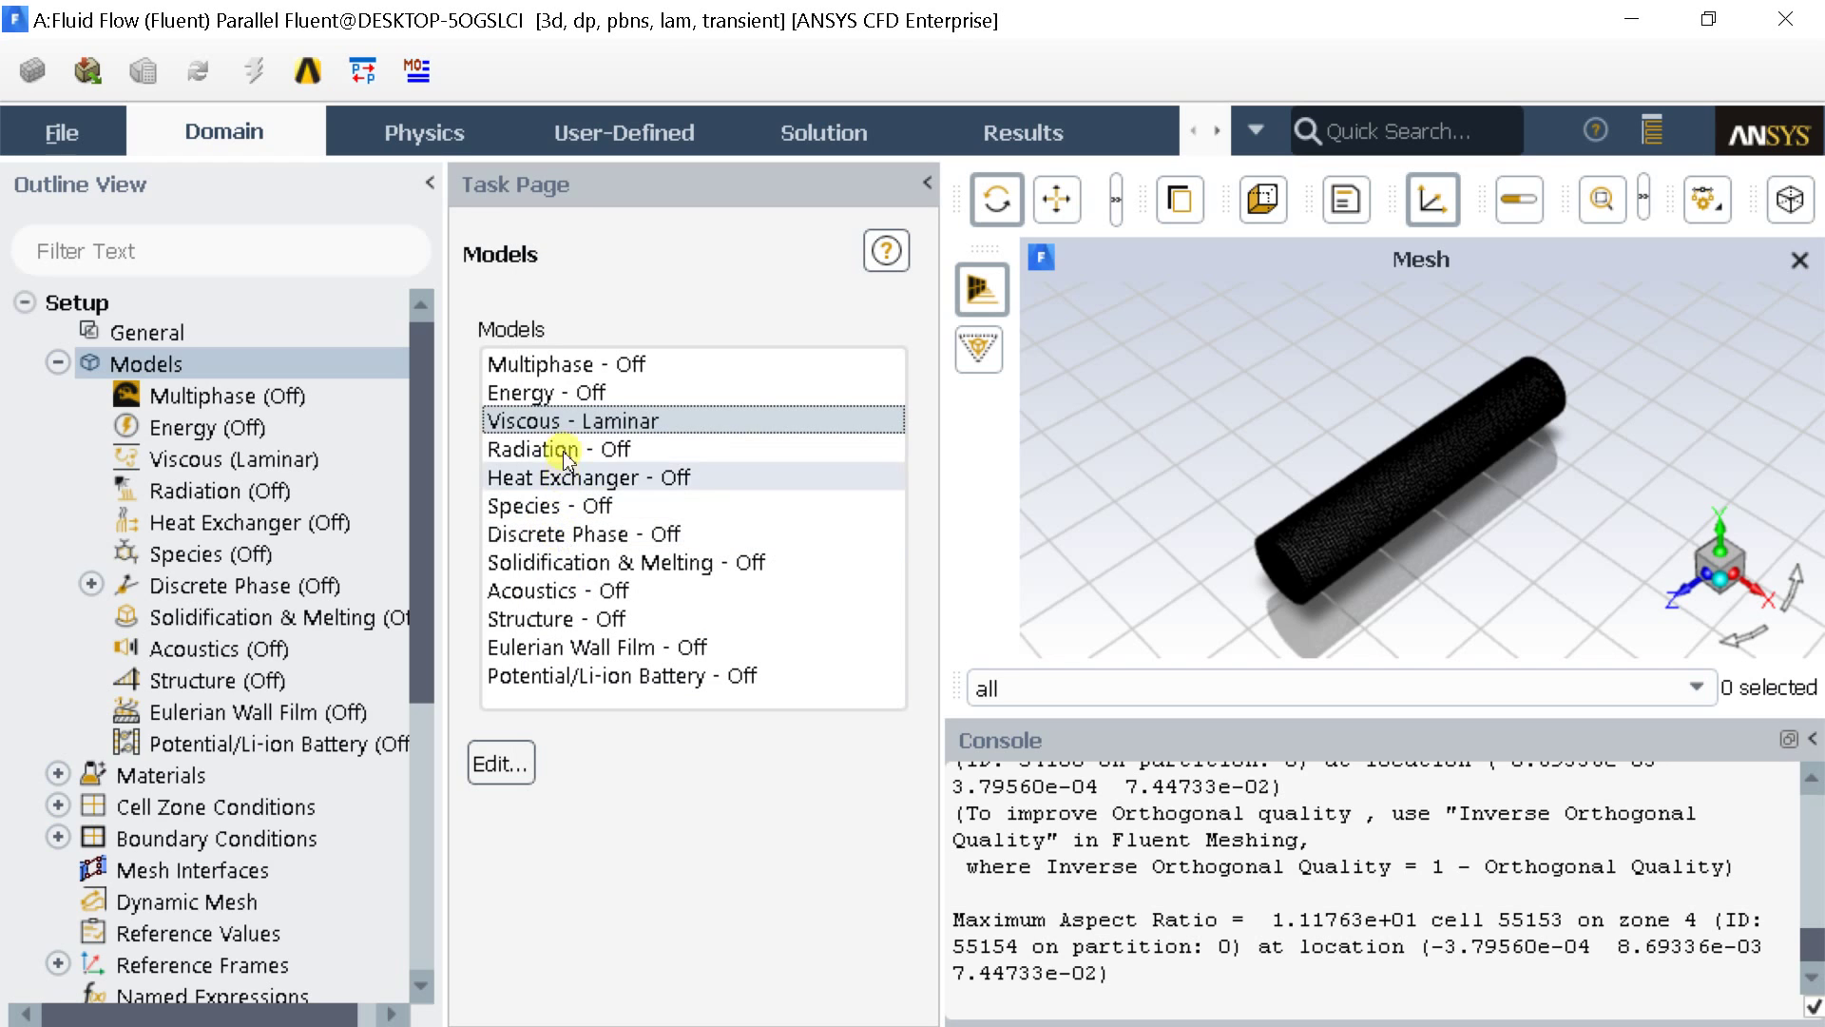
{"action": "left_click", "coordinate": [499, 393]}
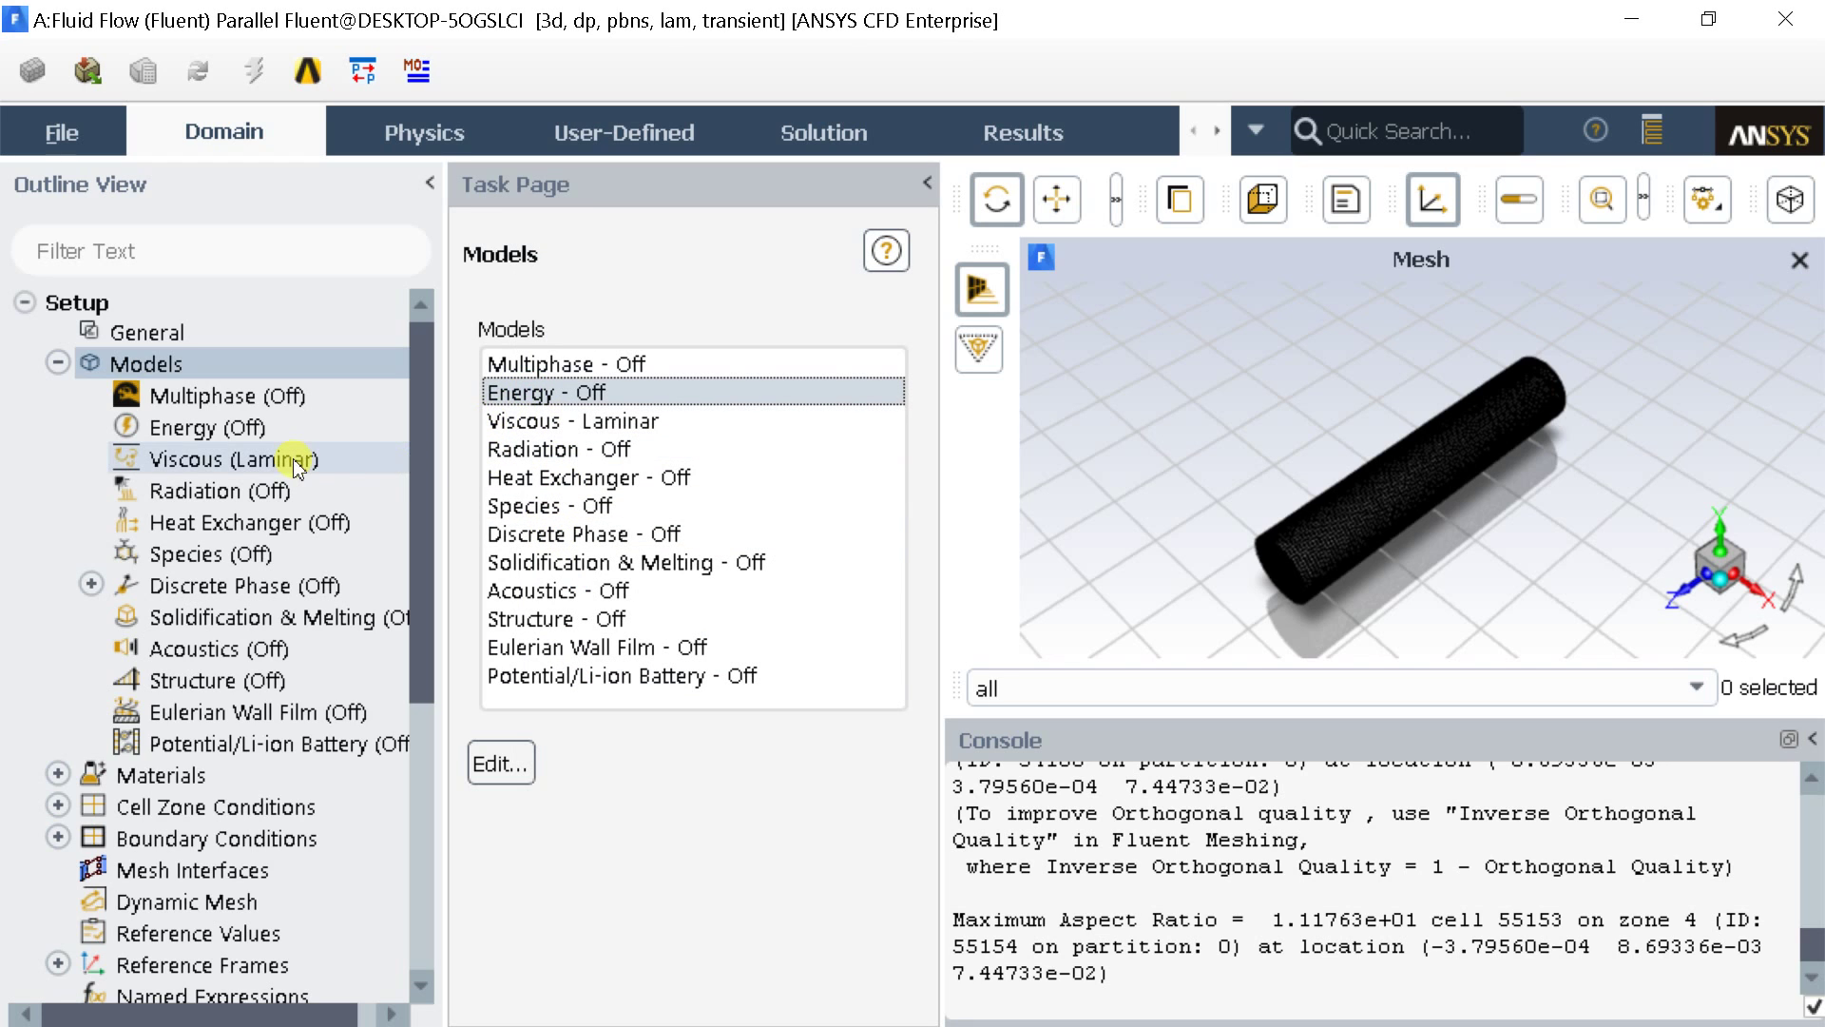
{"action": "left_click", "coordinate": [58, 364]}
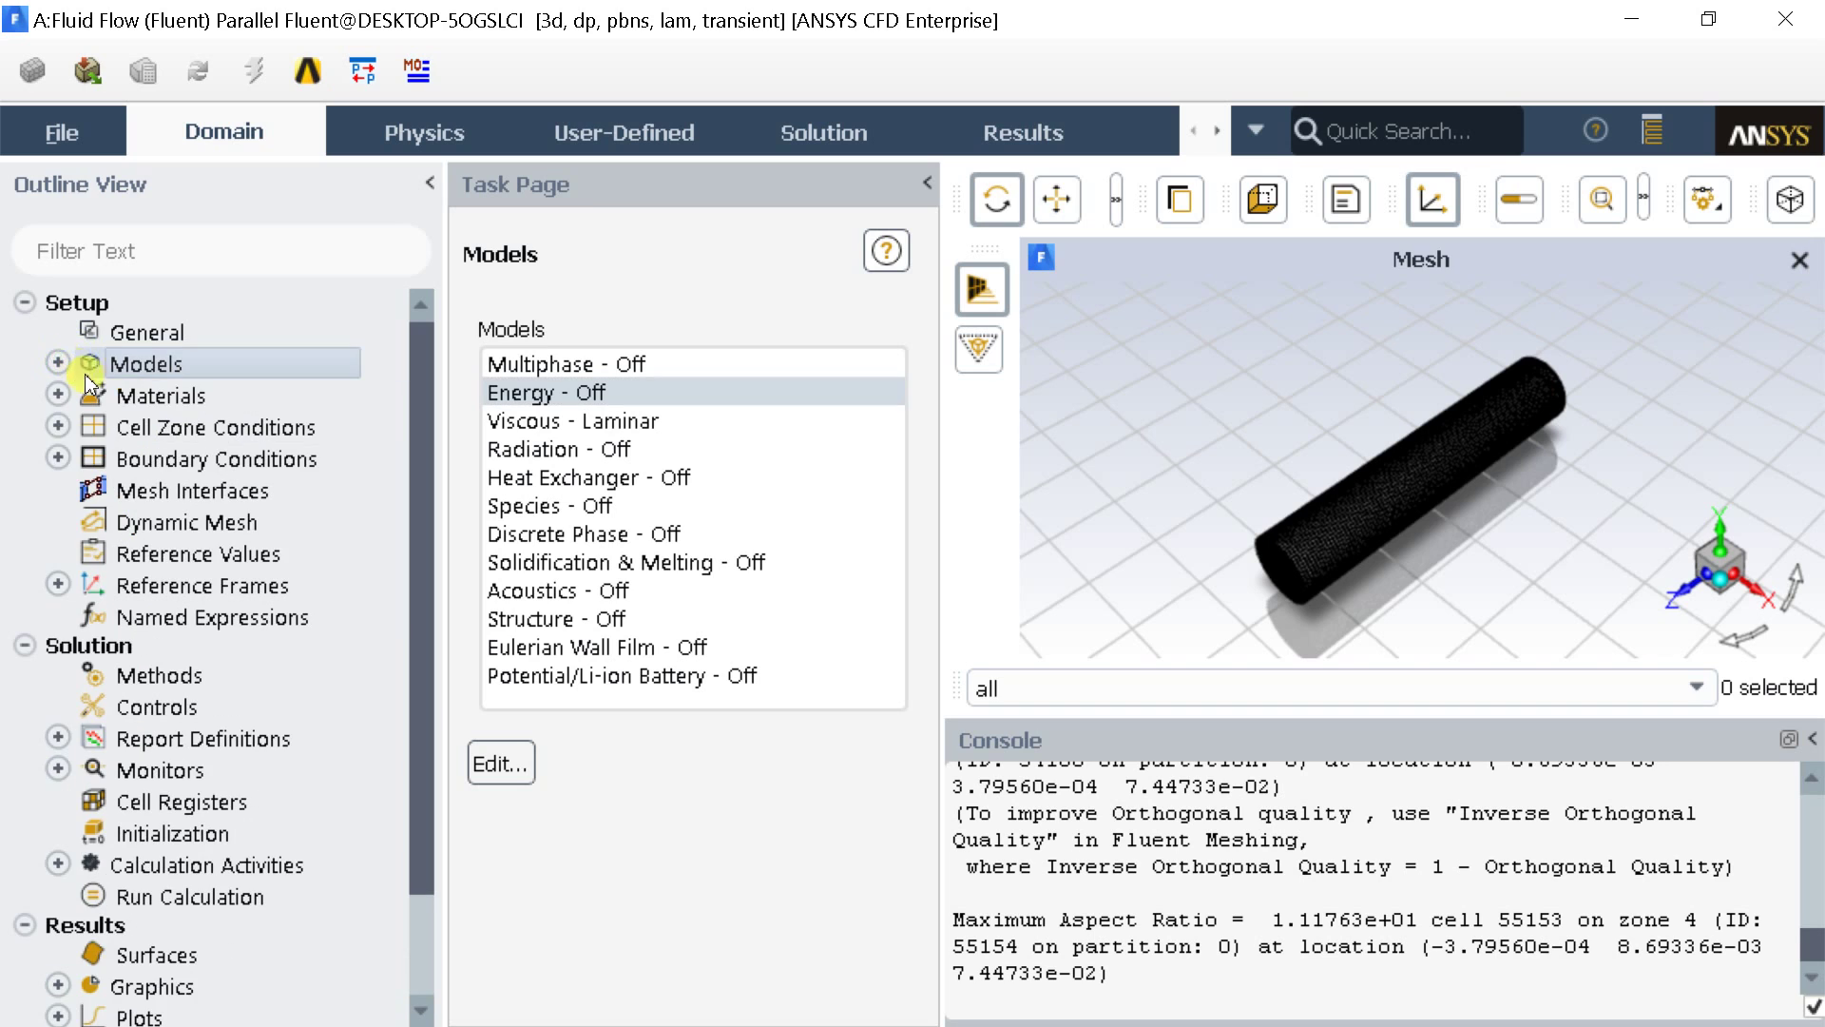
Step: Review the materials, the fluid_domain cell zone, and the types of the inlet and outlet boundary zones
{"action": "double_click", "coordinate": [143, 396]}
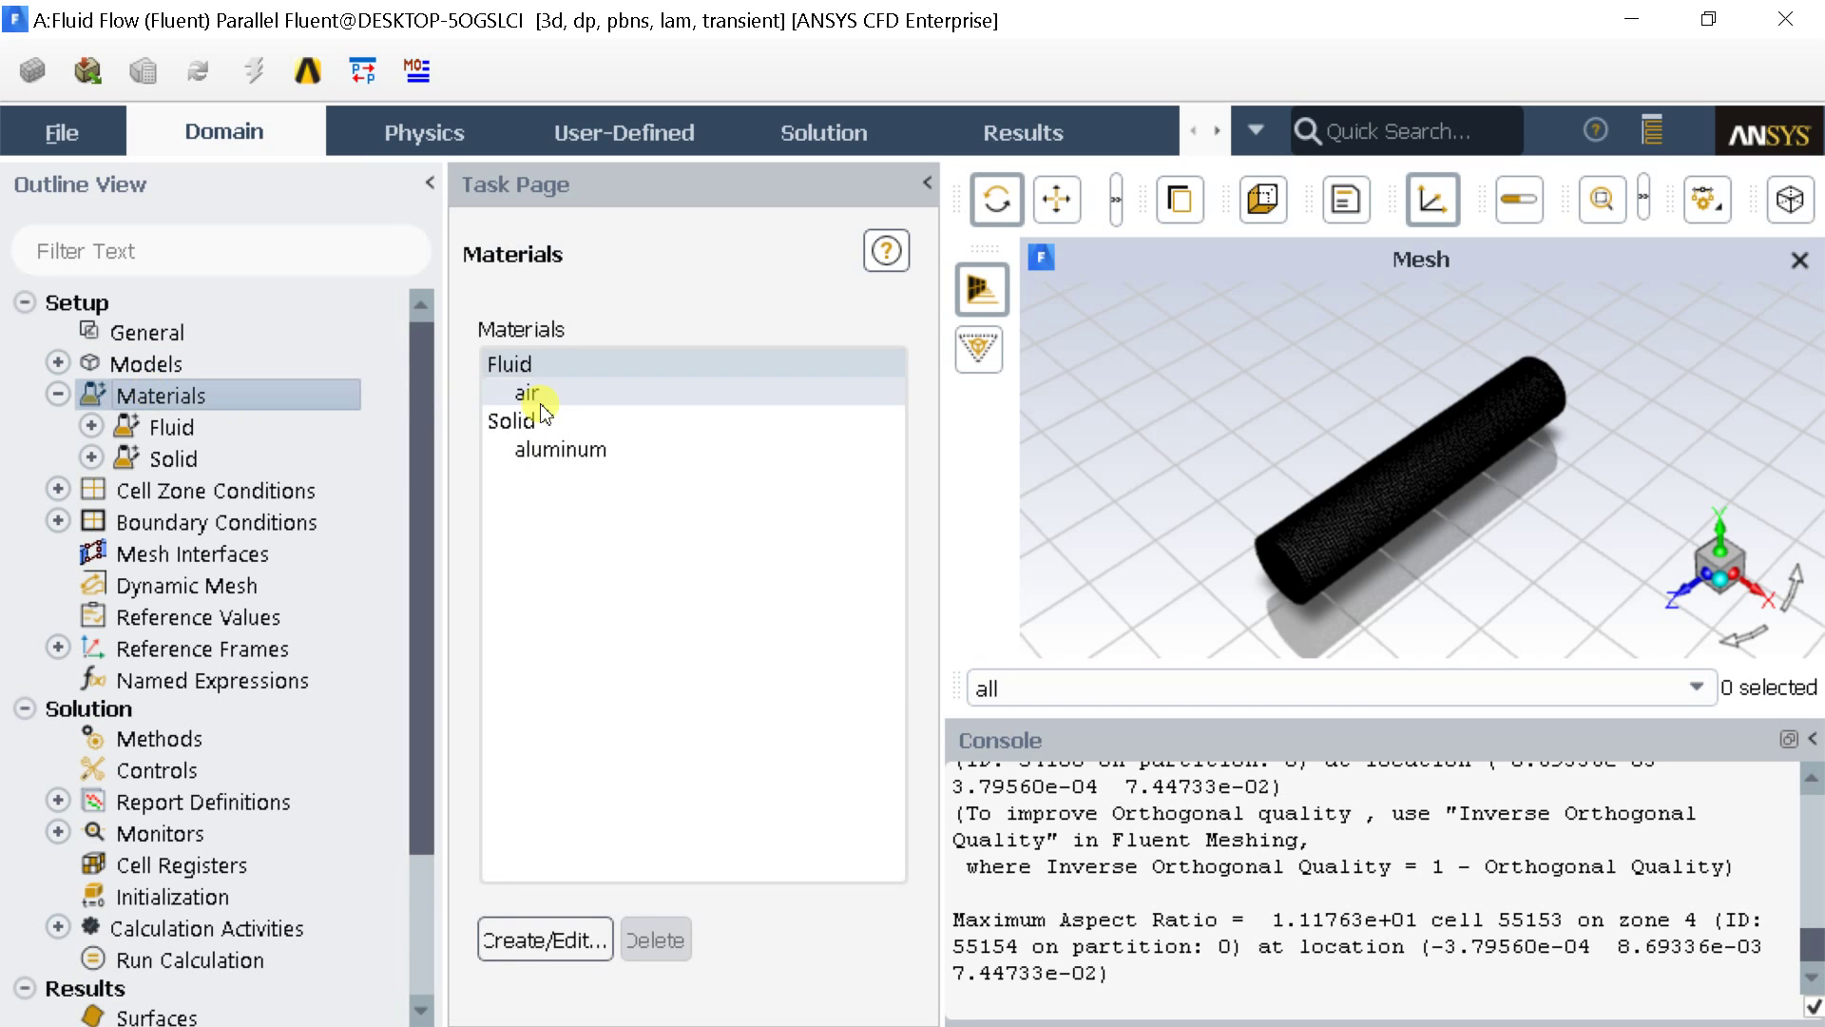
{"action": "left_click", "coordinate": [58, 395]}
{"action": "double_click", "coordinate": [152, 430]}
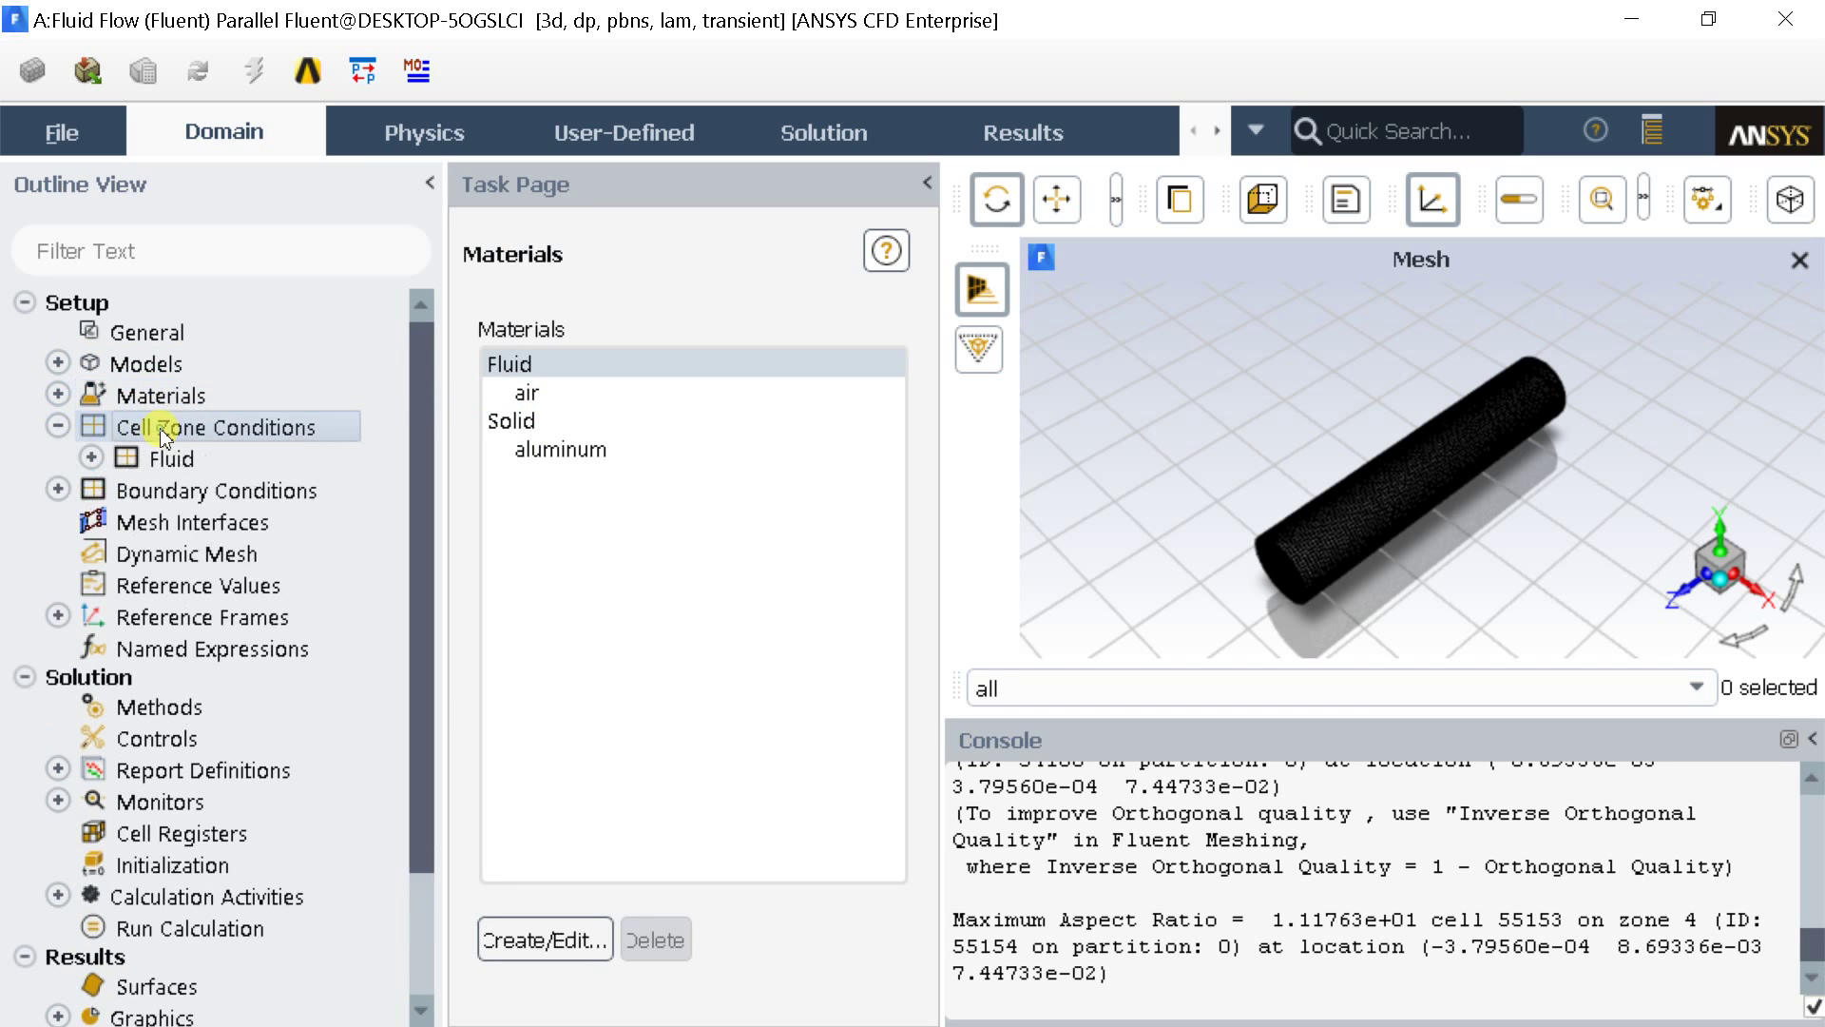
{"action": "left_click", "coordinate": [535, 395]}
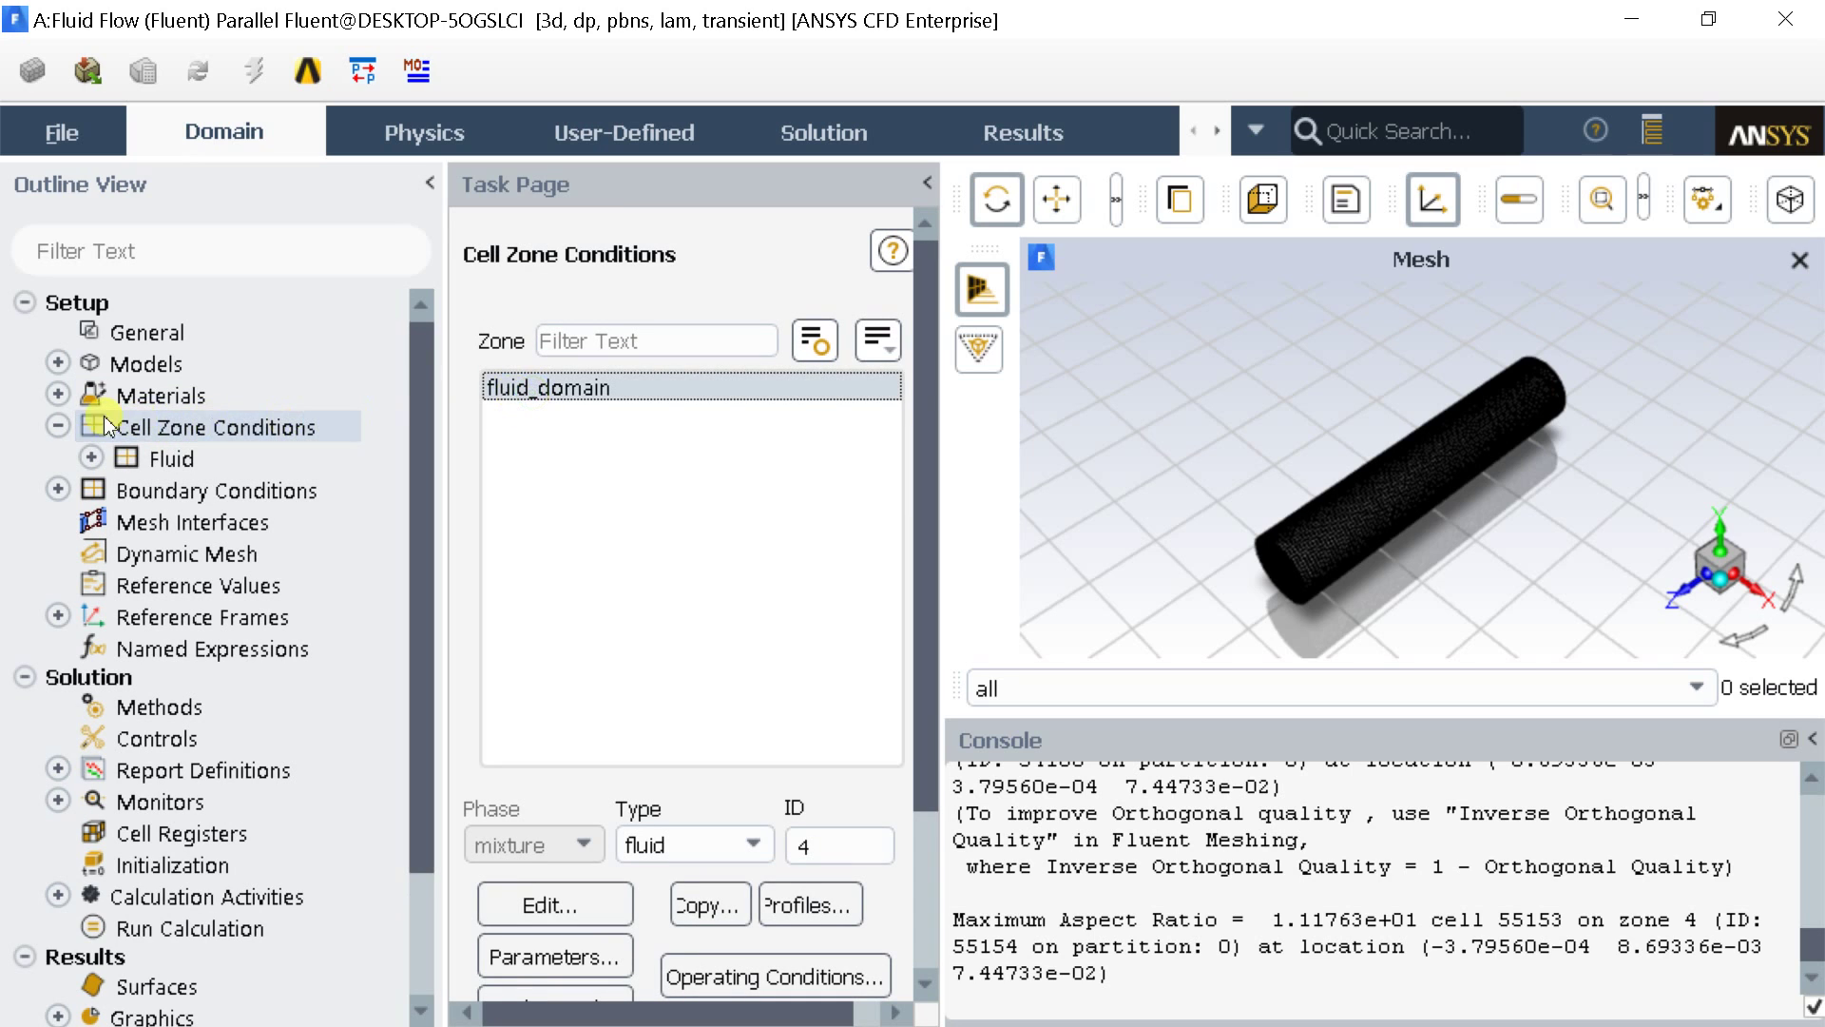
{"action": "left_click", "coordinate": [58, 427]}
{"action": "left_click", "coordinate": [160, 461]}
{"action": "double_click", "coordinate": [159, 461]}
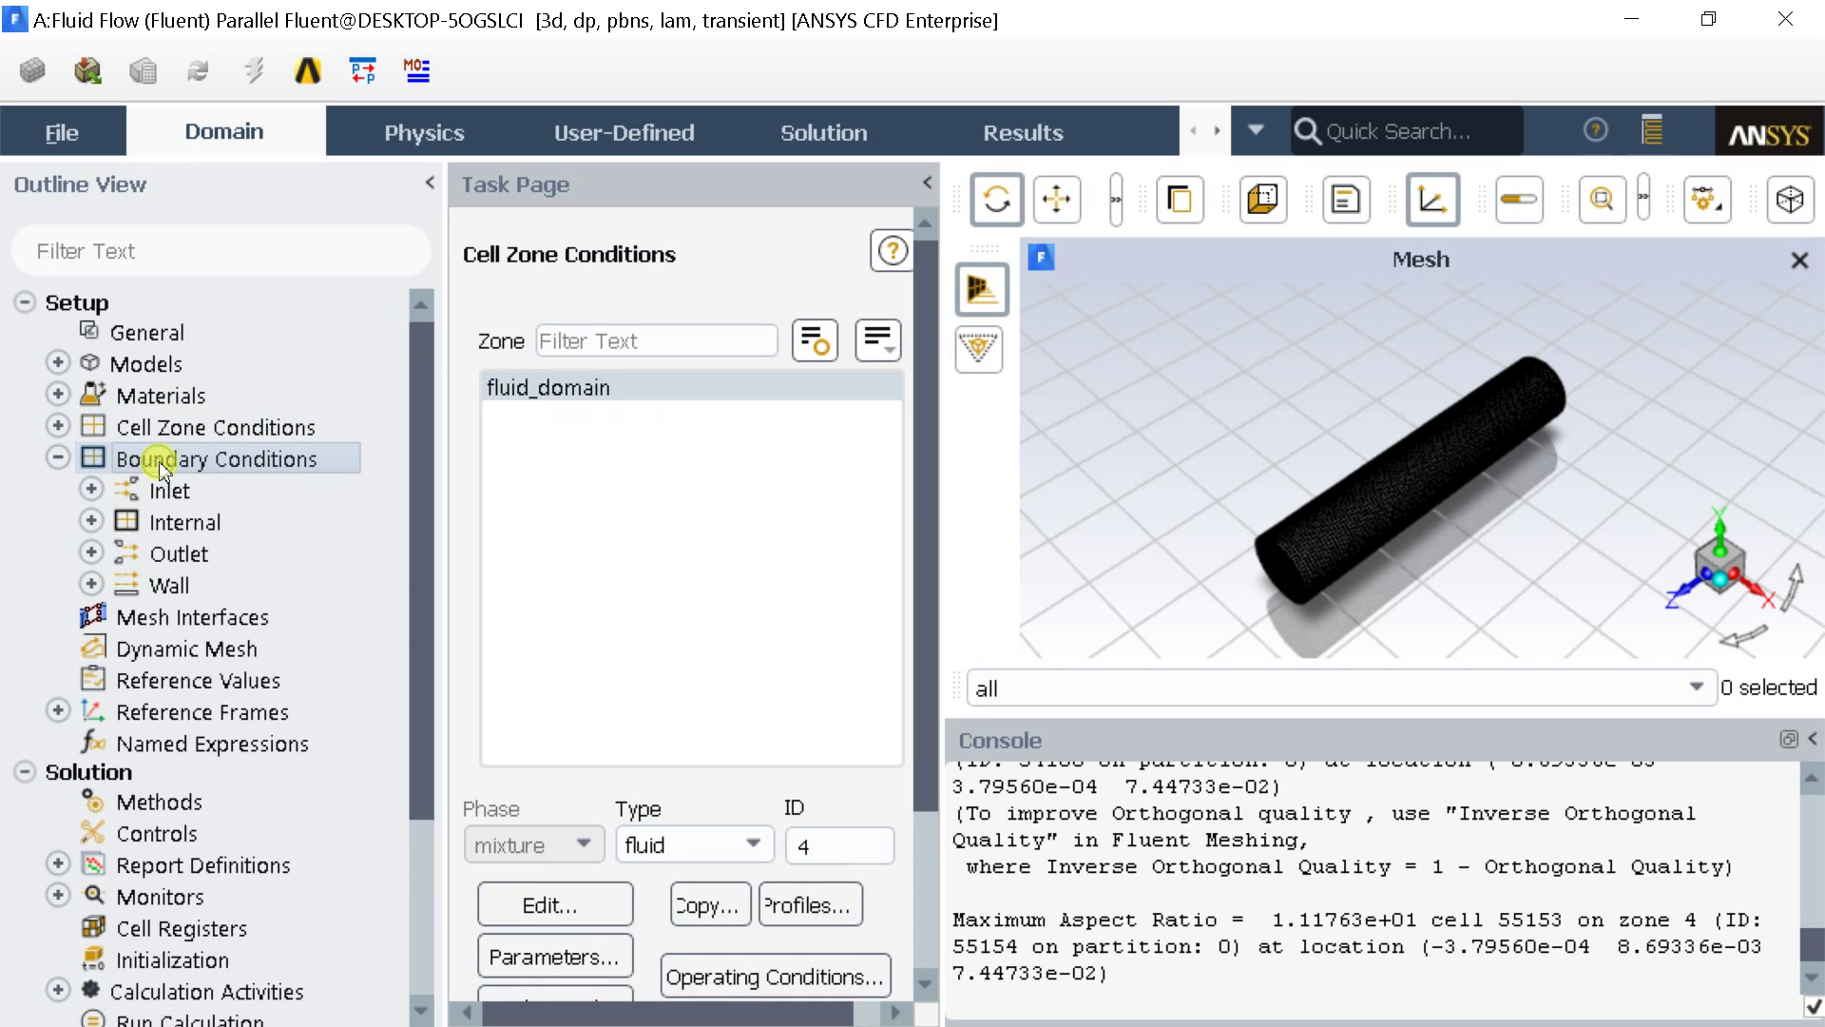
{"action": "left_click", "coordinate": [502, 388]}
{"action": "left_click", "coordinate": [502, 444]}
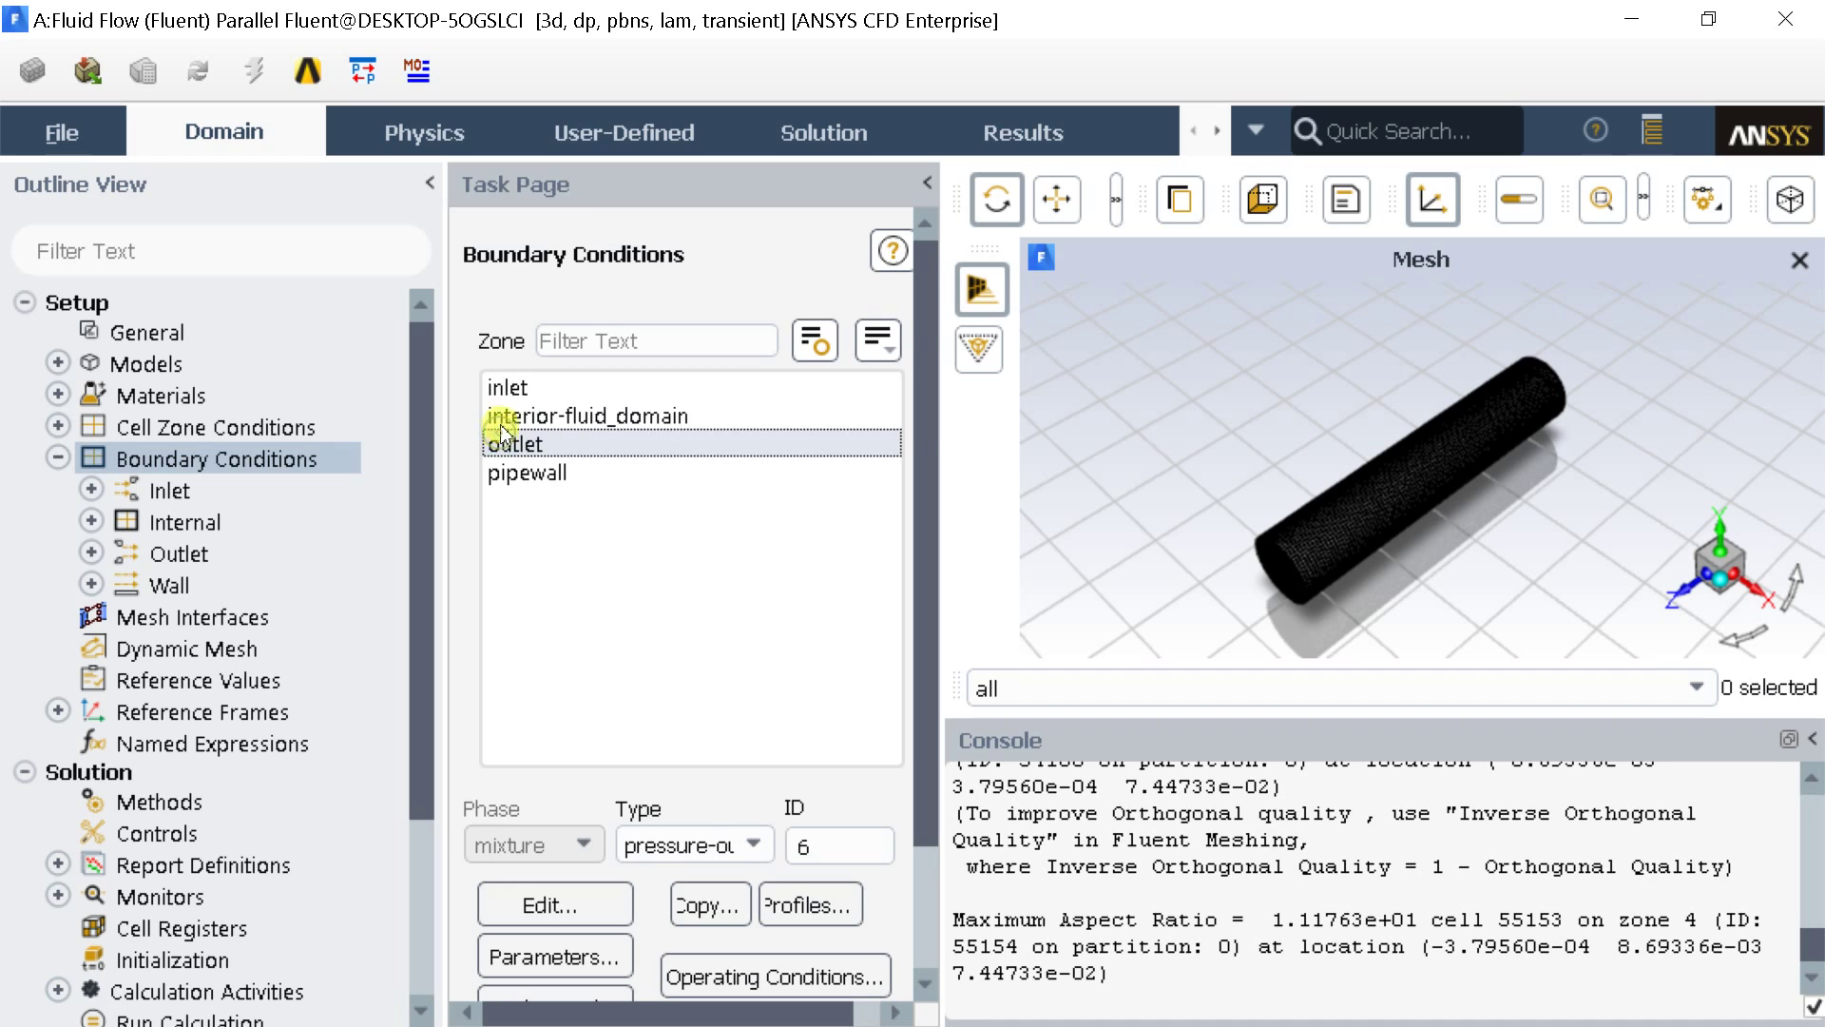
{"action": "left_click", "coordinate": [508, 387]}
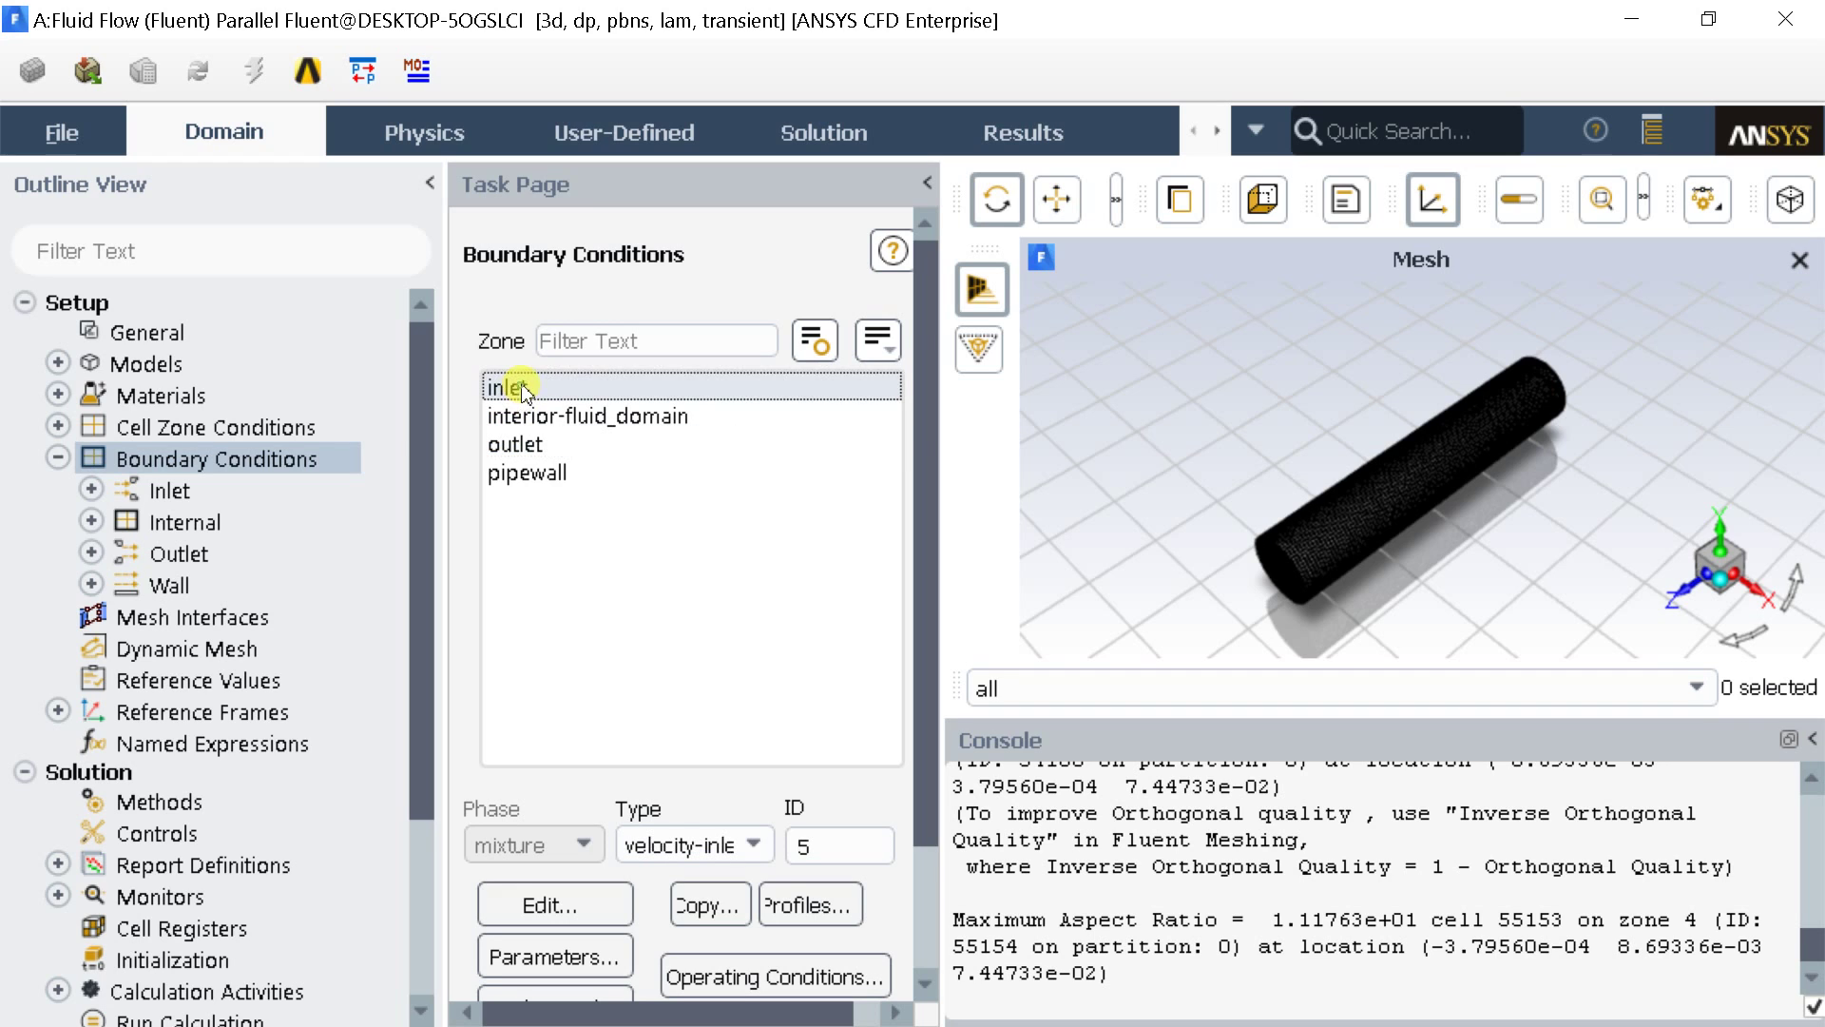
{"action": "left_click", "coordinate": [58, 457]}
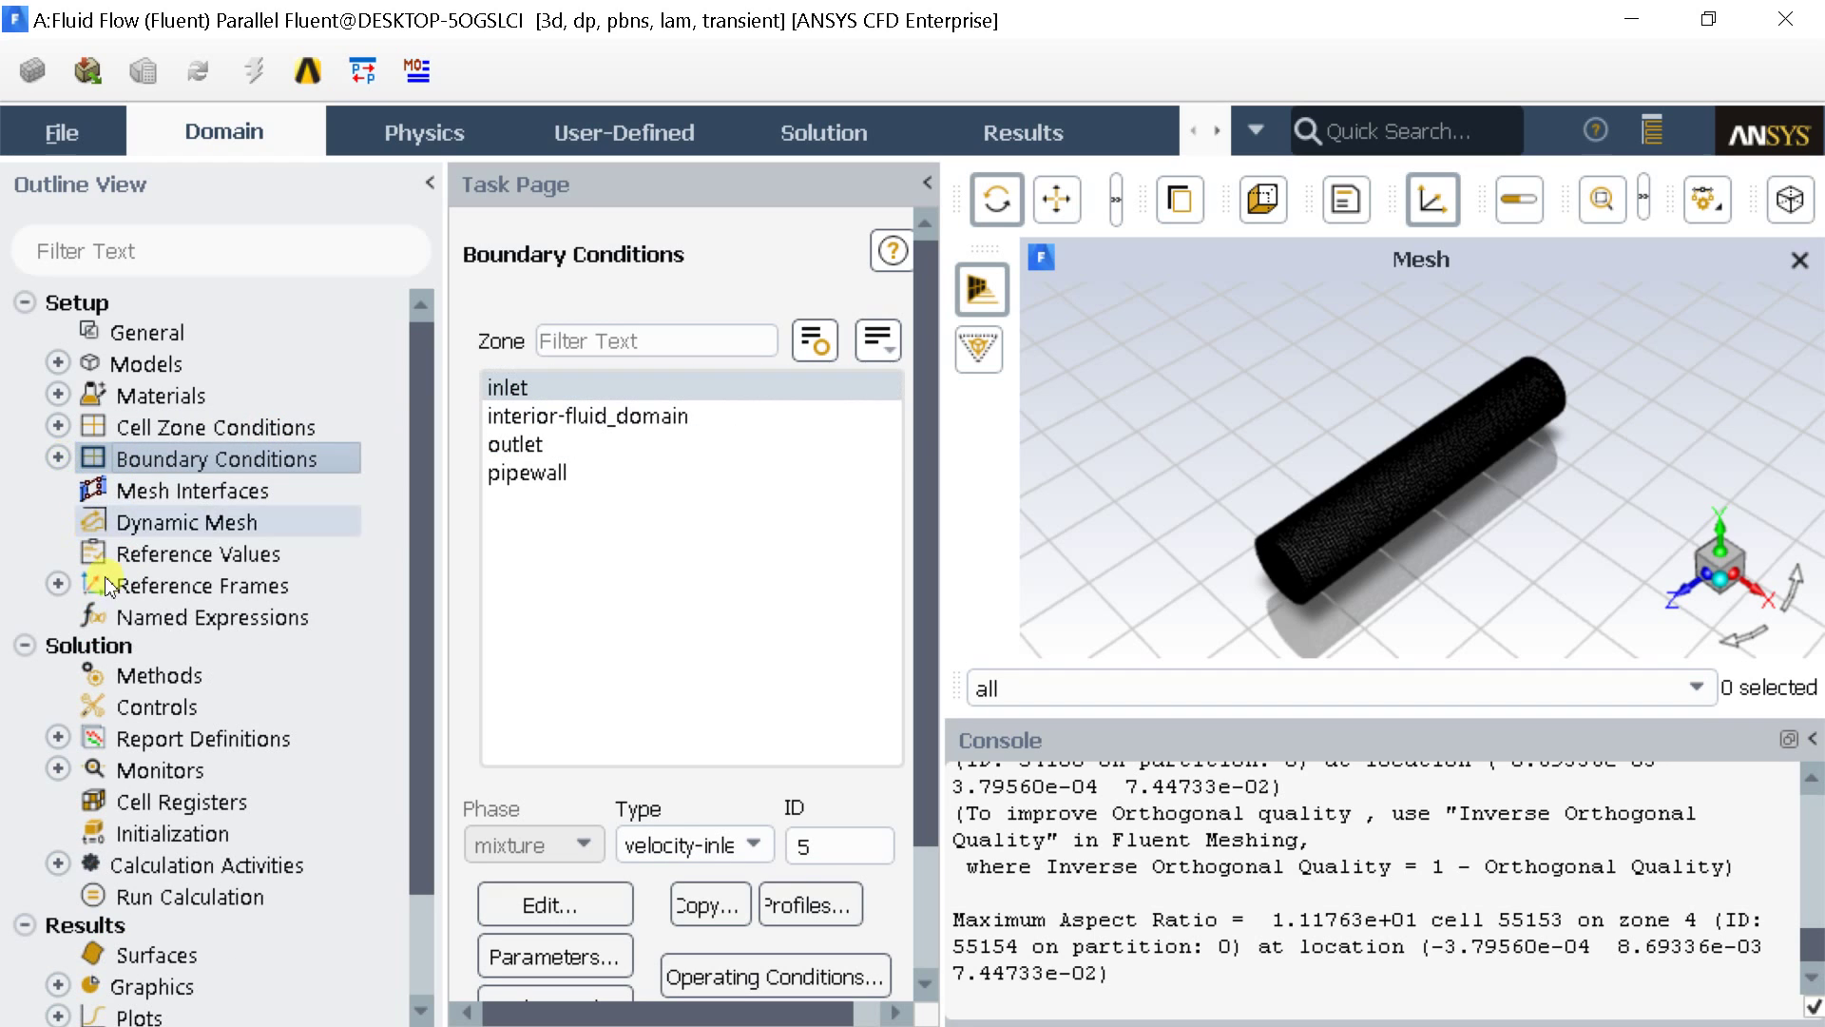
Step: Start a new named expression and name it Radius
{"action": "right_click", "coordinate": [137, 623]}
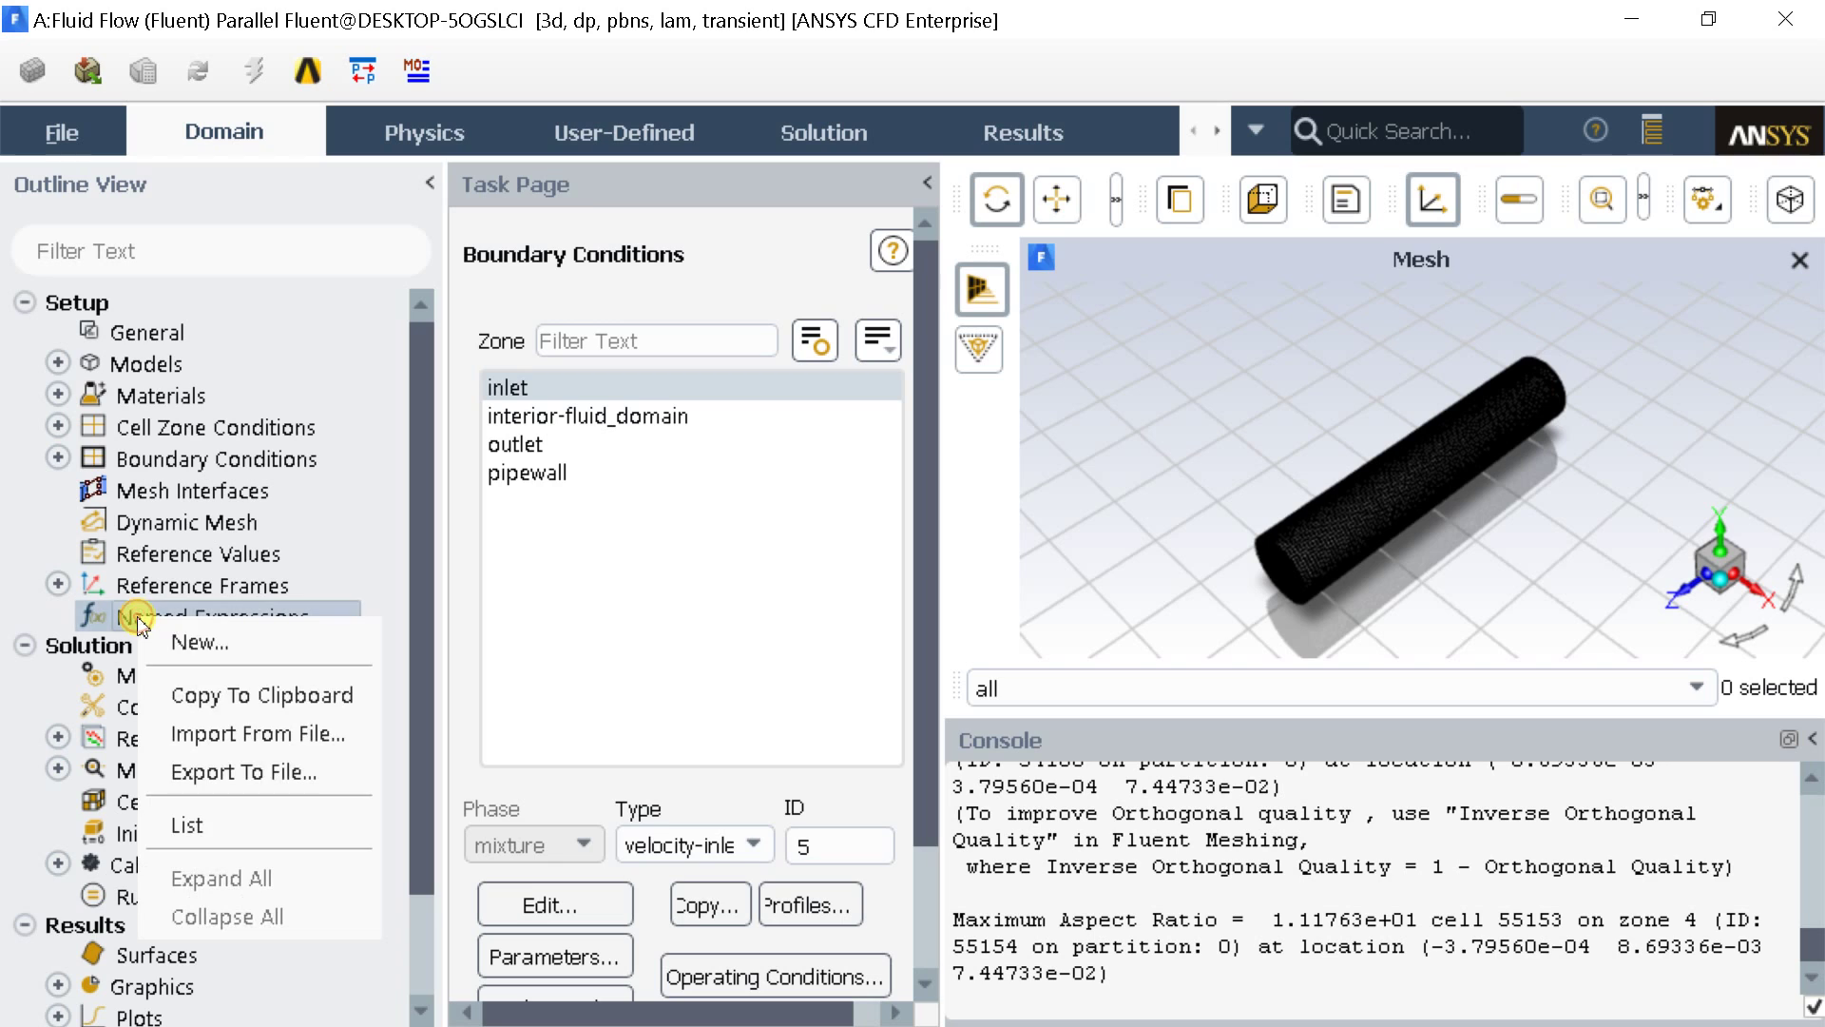
{"action": "left_click", "coordinate": [177, 636]}
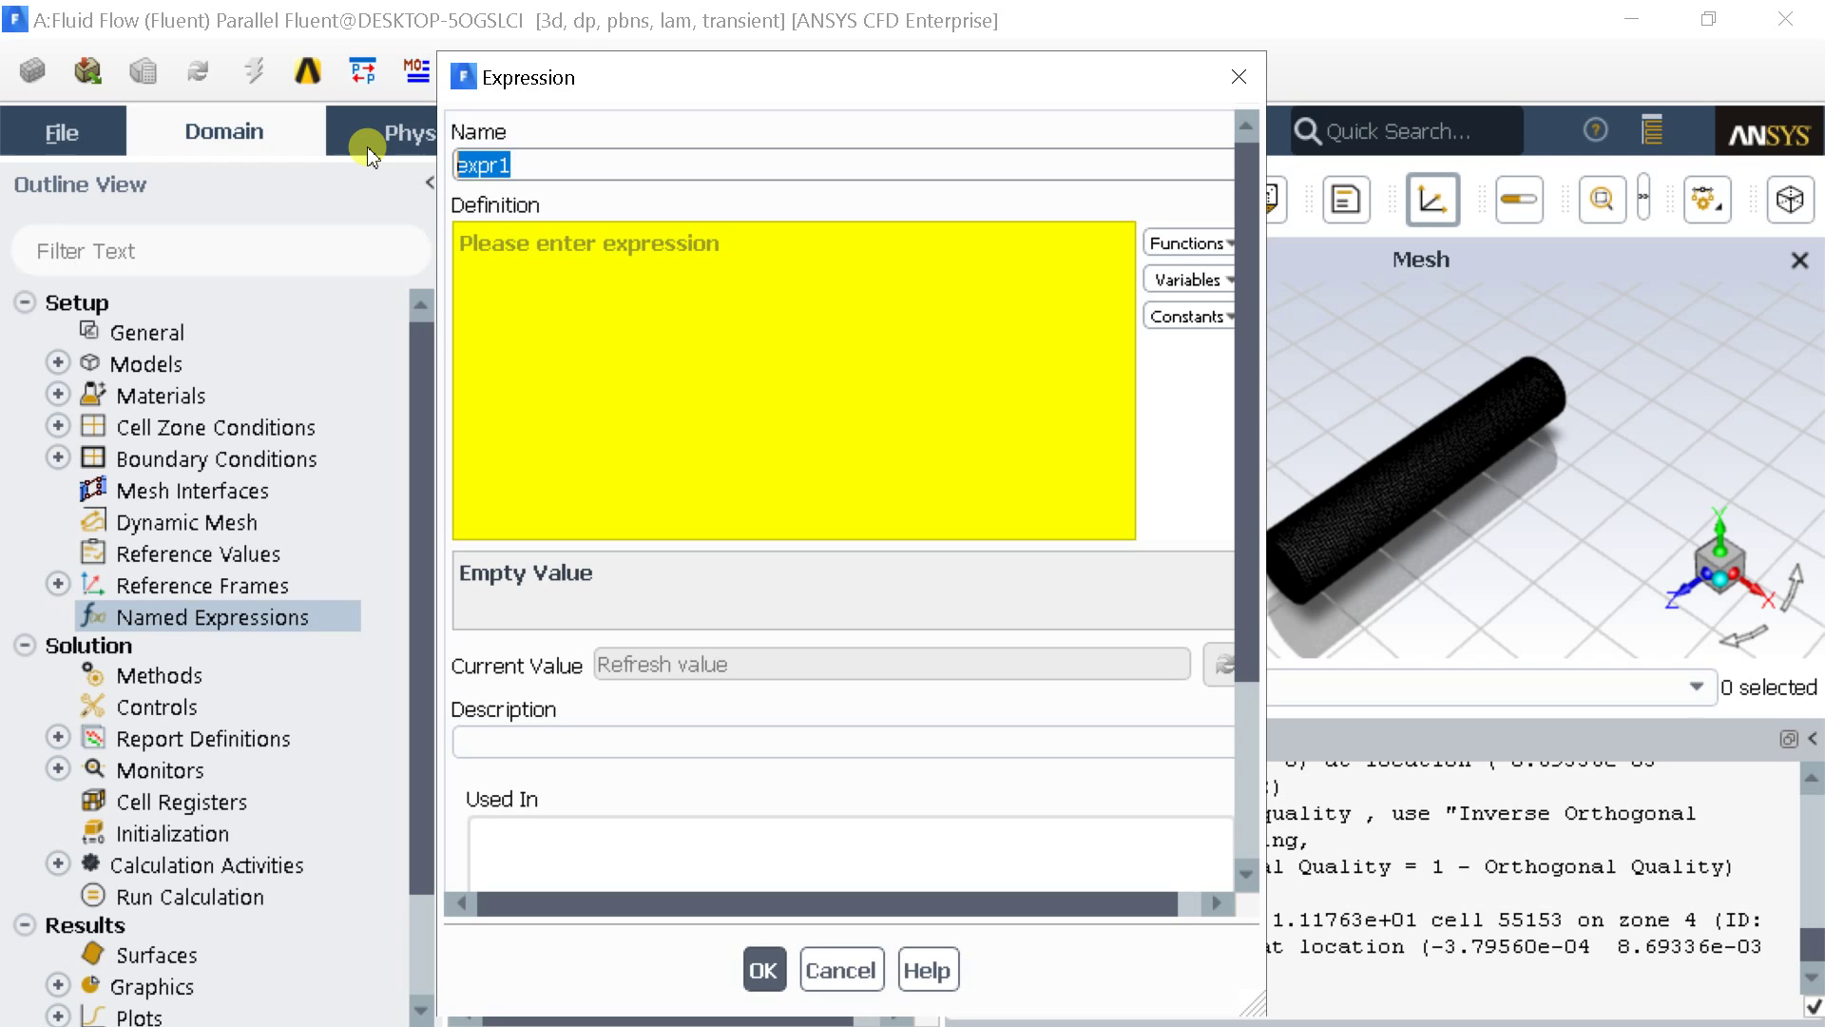
{"action": "type", "text": "Radius"}
Step: Start the Radius definition with the mathematical function sqrt and clear its placeholder argument
{"action": "left_click", "coordinate": [597, 247]}
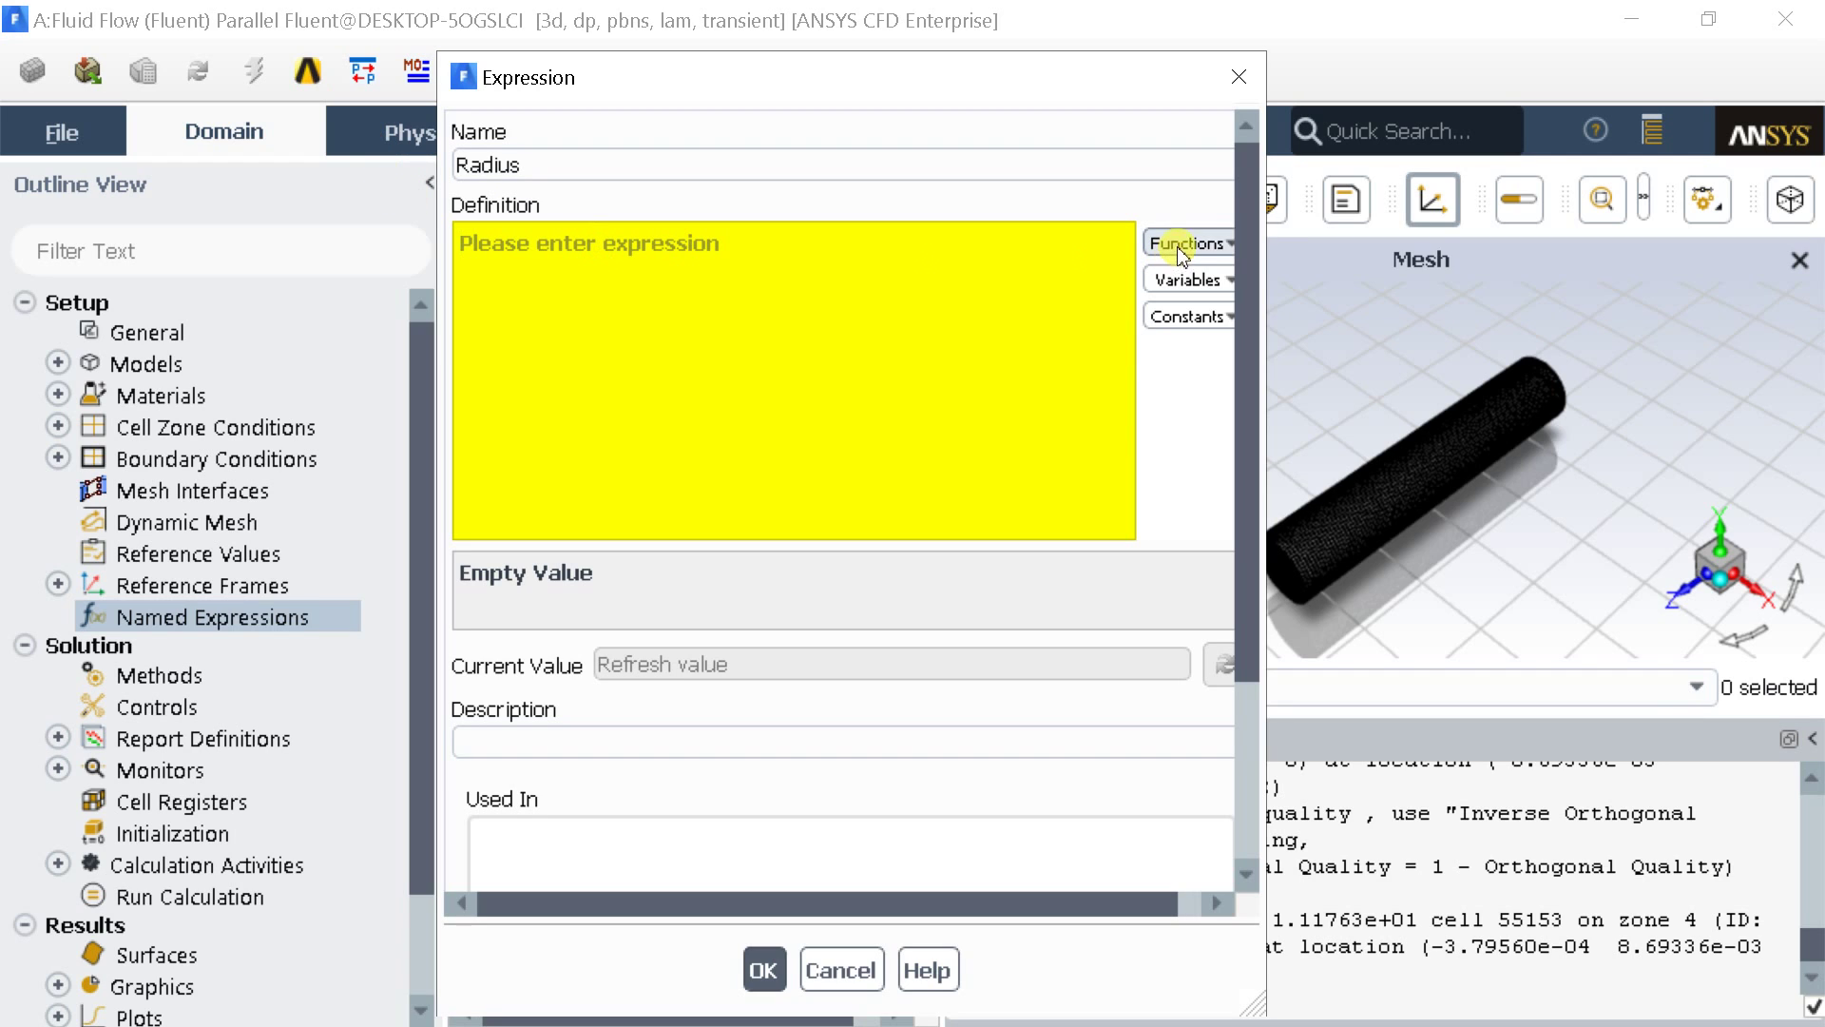
{"action": "left_click_drag", "start_coordinate": [1274, 249], "coordinate": [1340, 249]}
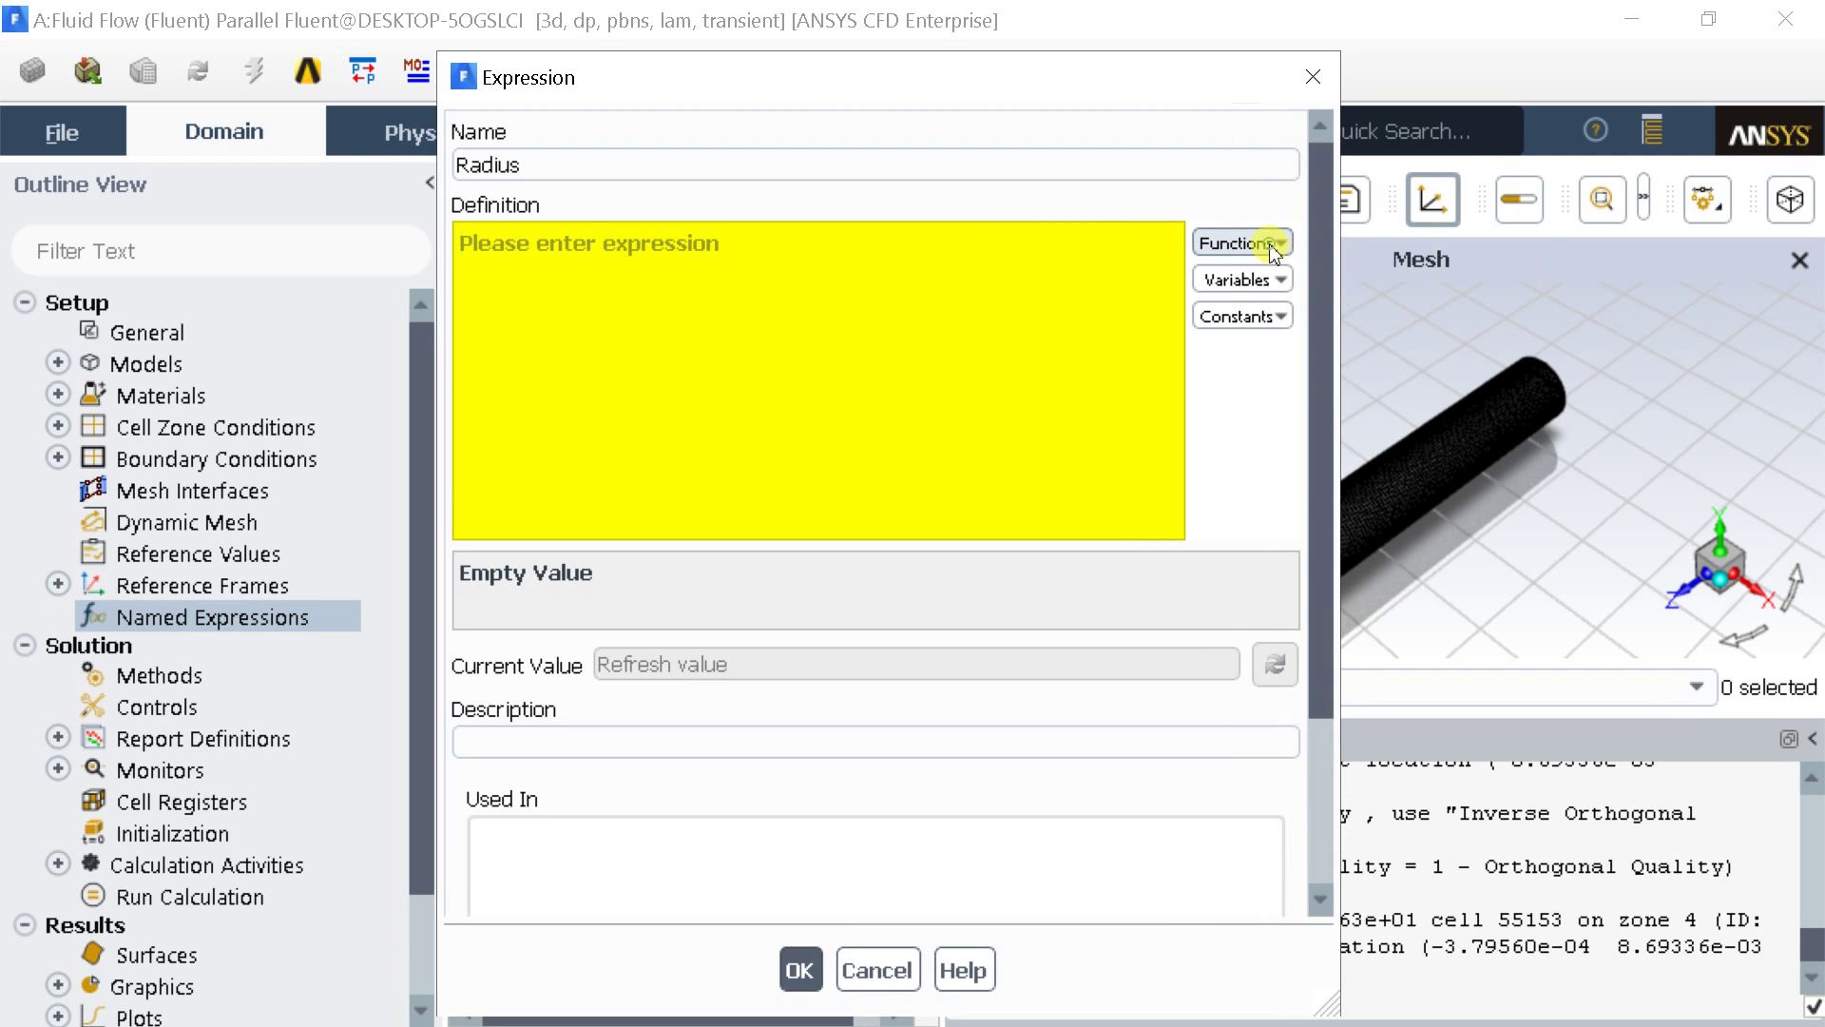
{"action": "left_click", "coordinate": [1274, 244]}
{"action": "mouse_move", "coordinate": [1438, 247]}
{"action": "mouse_move", "coordinate": [1464, 290]}
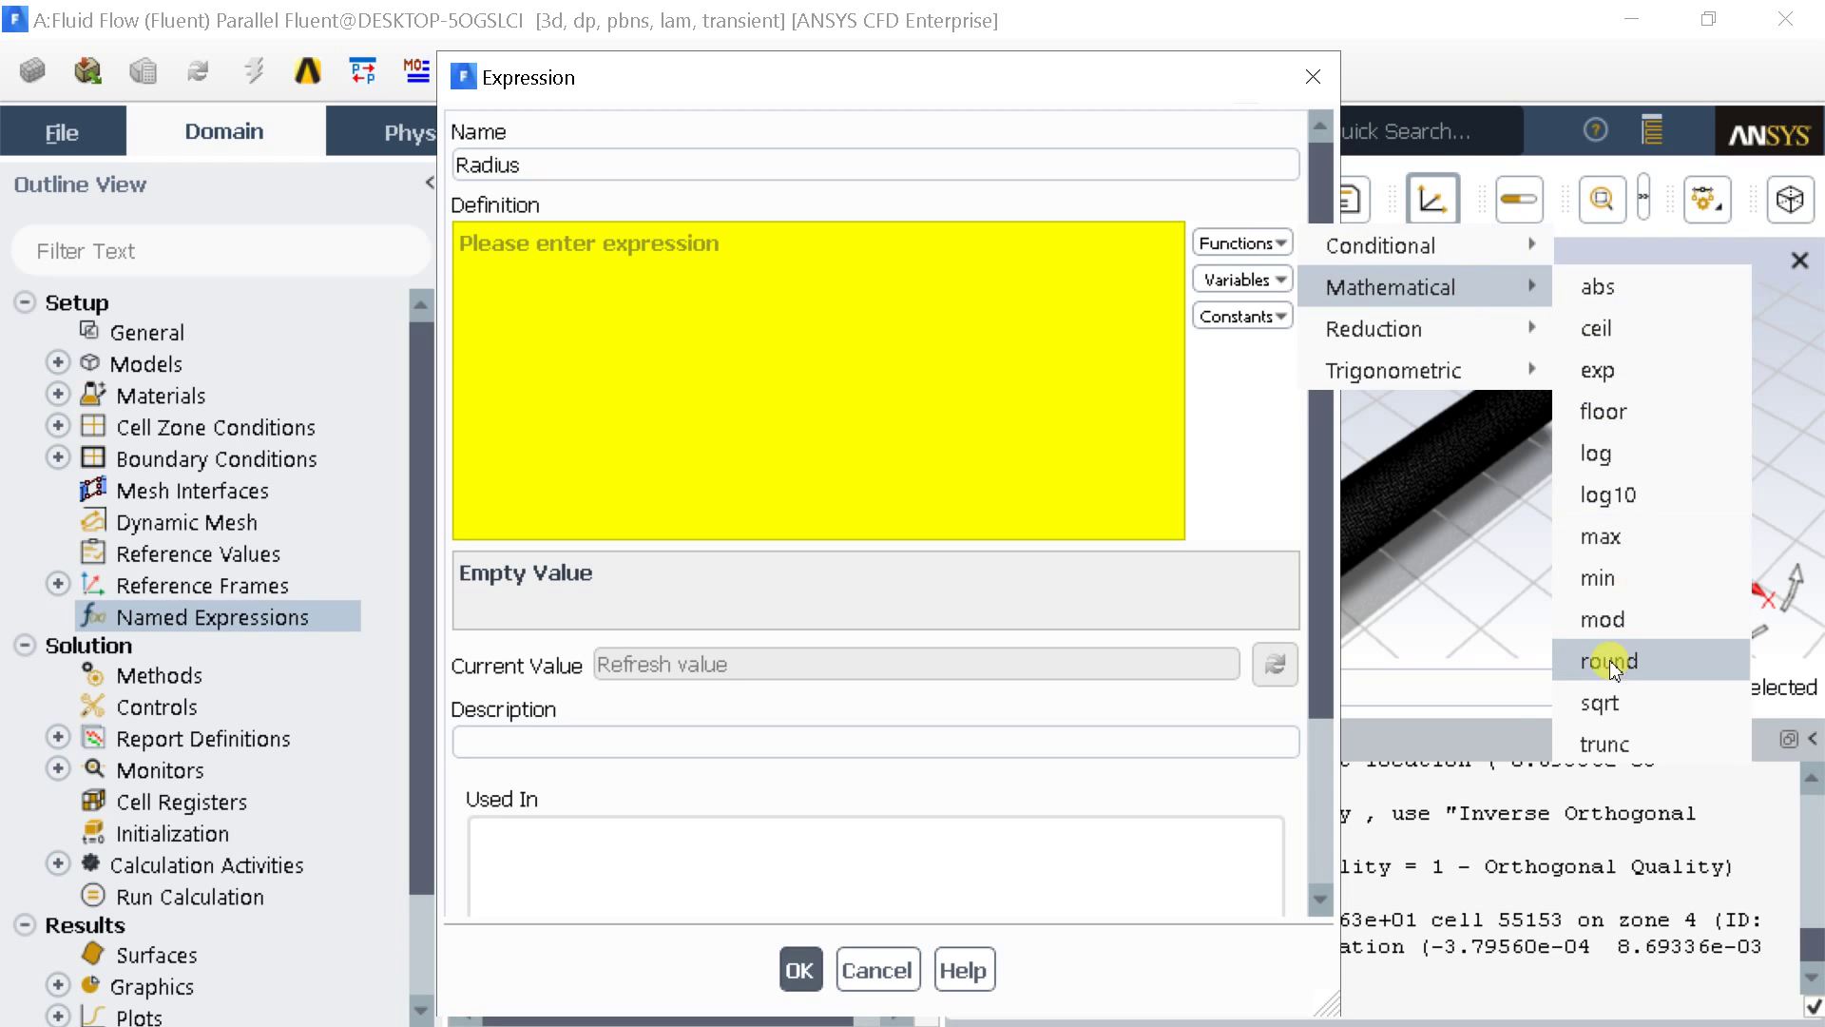
{"action": "left_click", "coordinate": [1601, 705]}
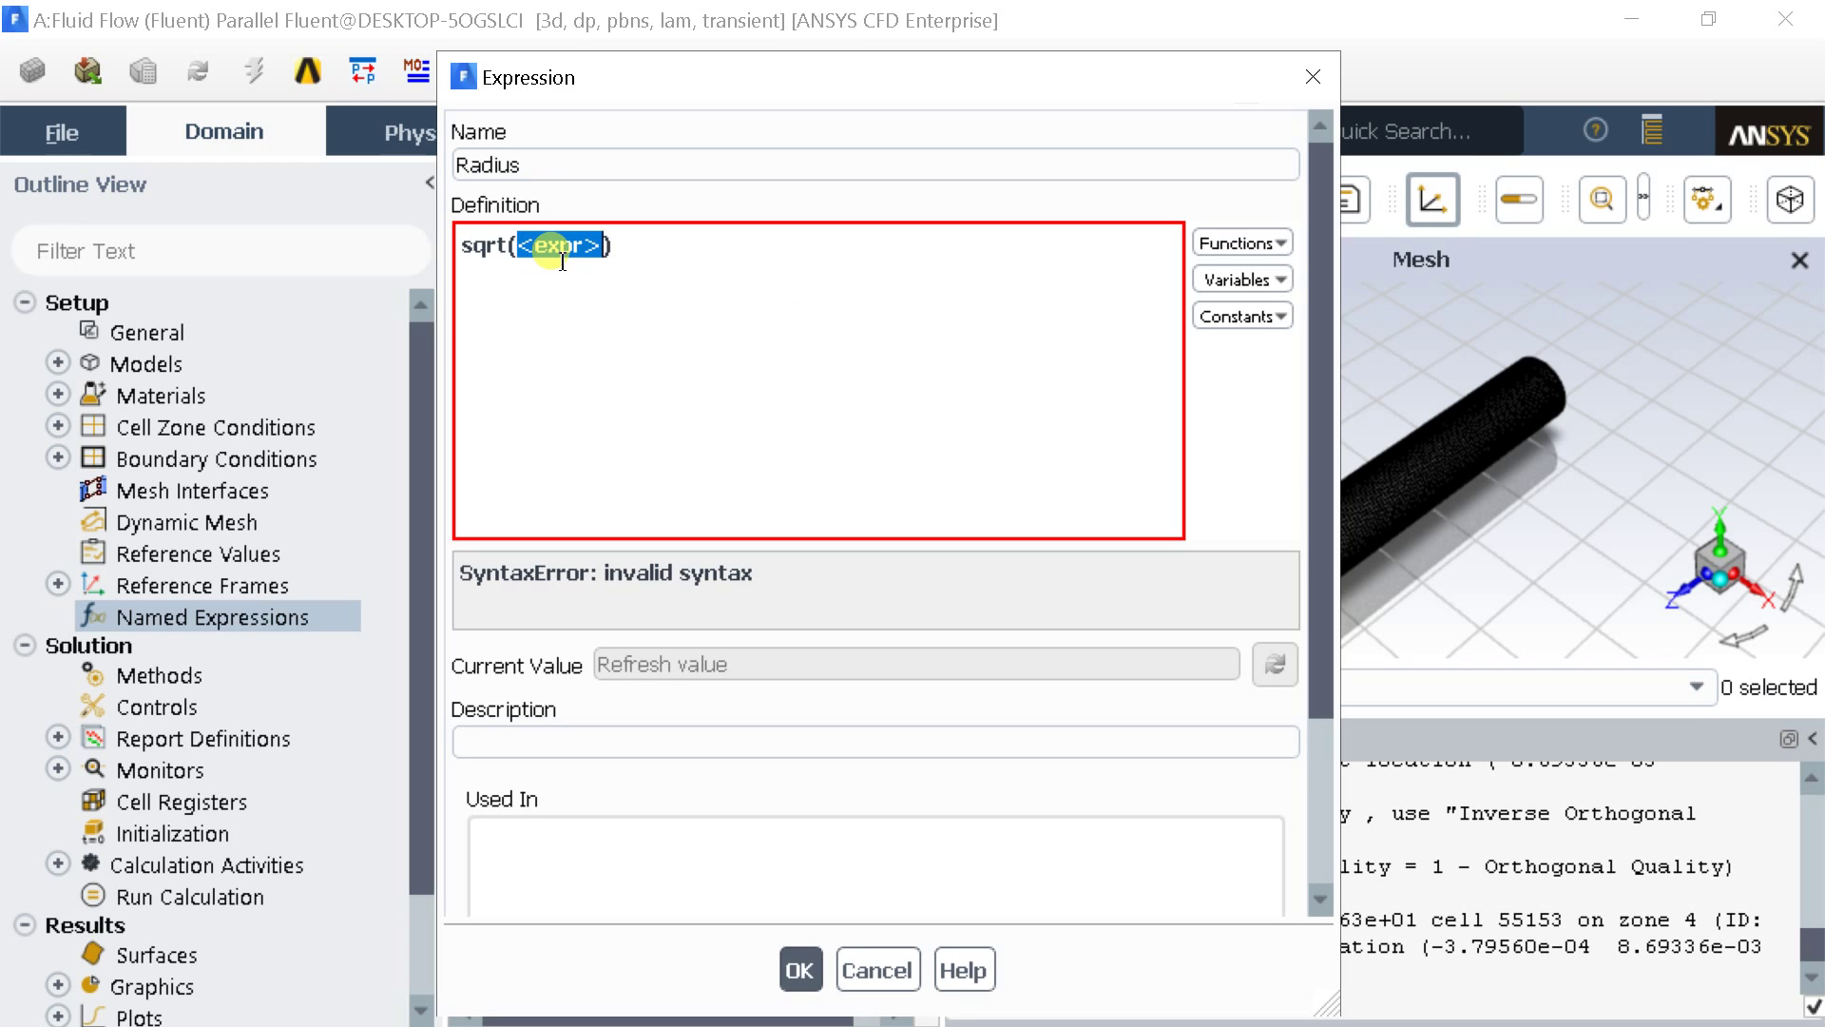
{"action": "key", "text": "BackSpace"}
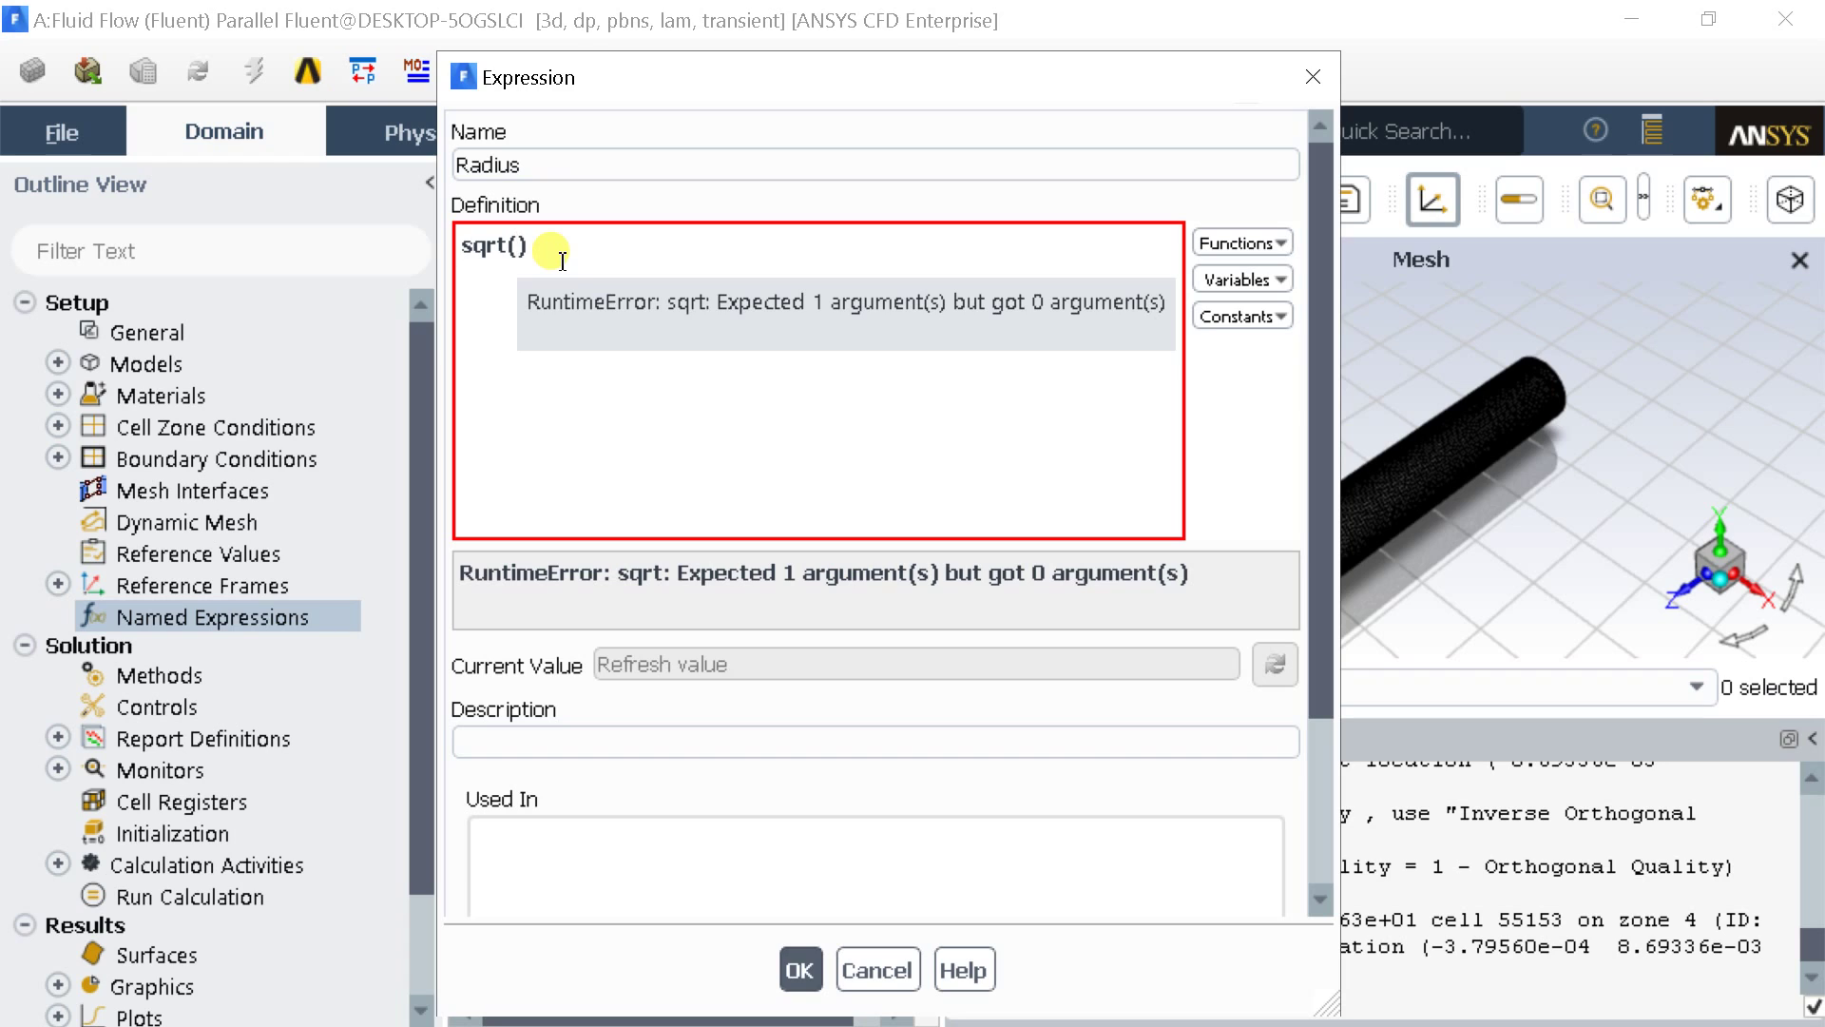
Step: Insert the Area reduction function inside sqrt with "inlet" as its only location, removing the remaining placeholder text
{"action": "left_click", "coordinate": [1245, 244]}
{"action": "mouse_move", "coordinate": [1385, 373]}
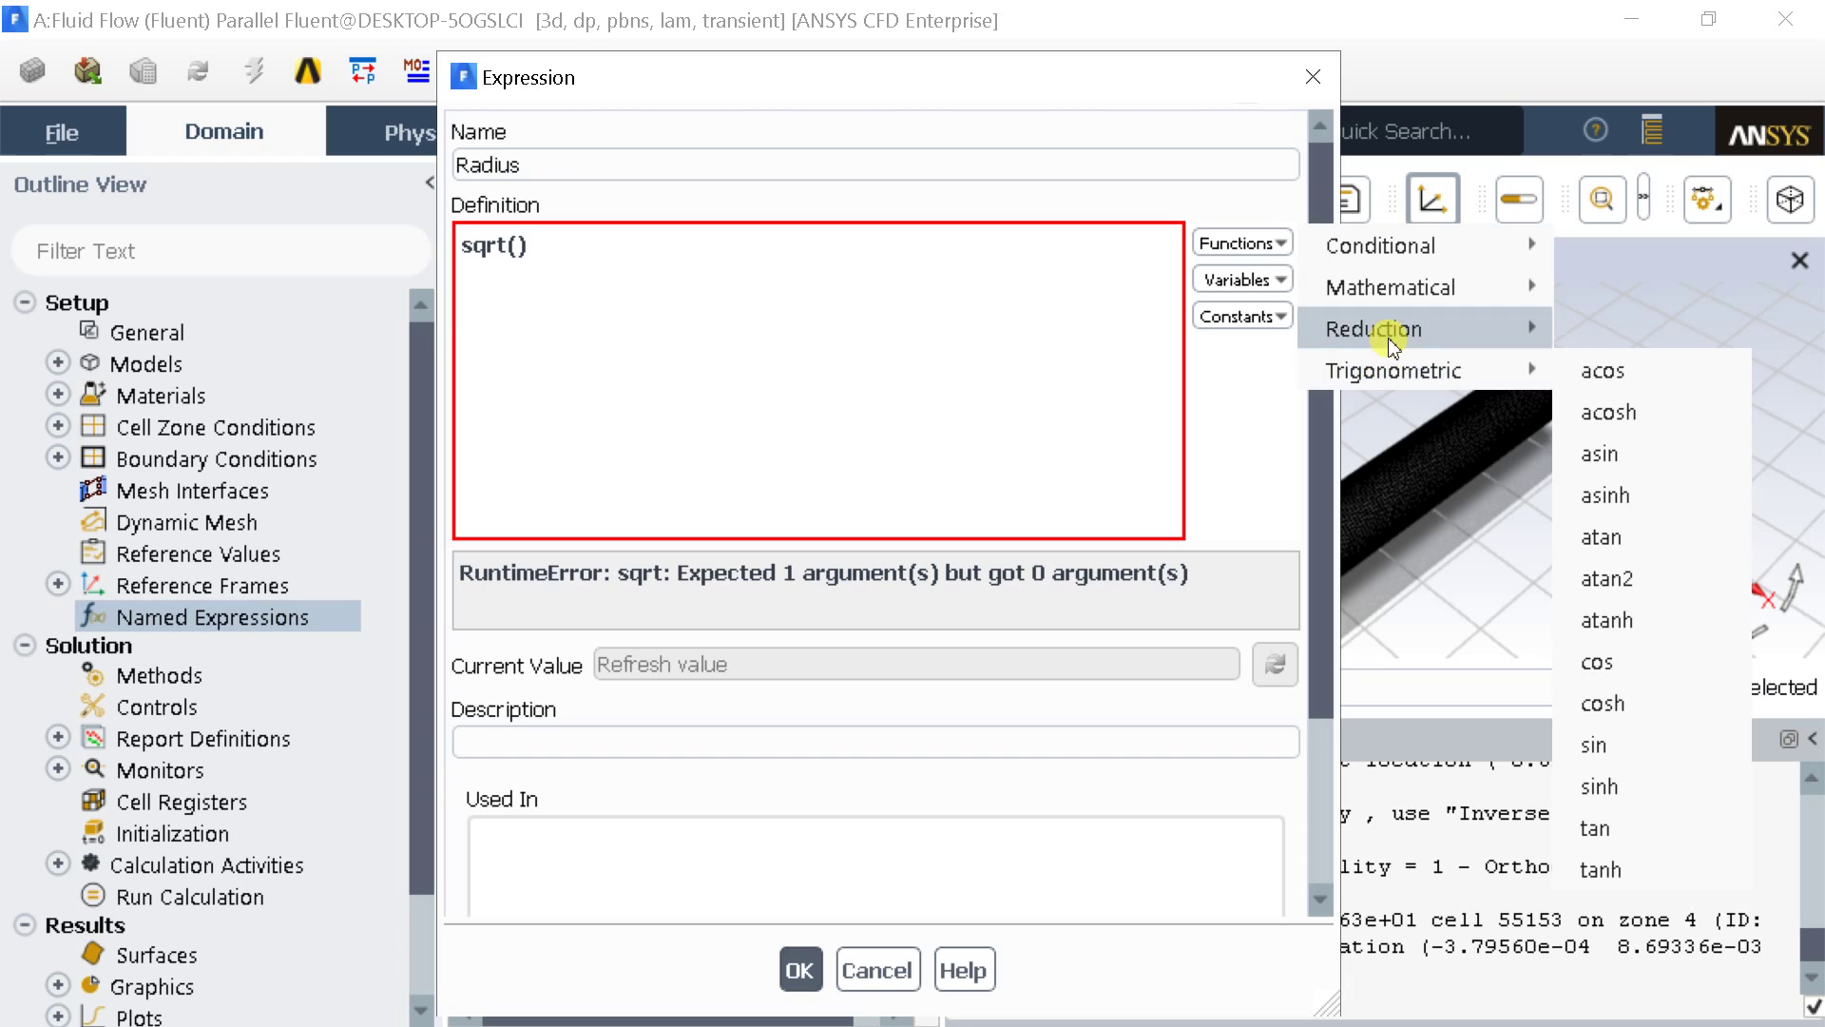
{"action": "mouse_move", "coordinate": [1393, 330]}
{"action": "left_click", "coordinate": [1603, 328]}
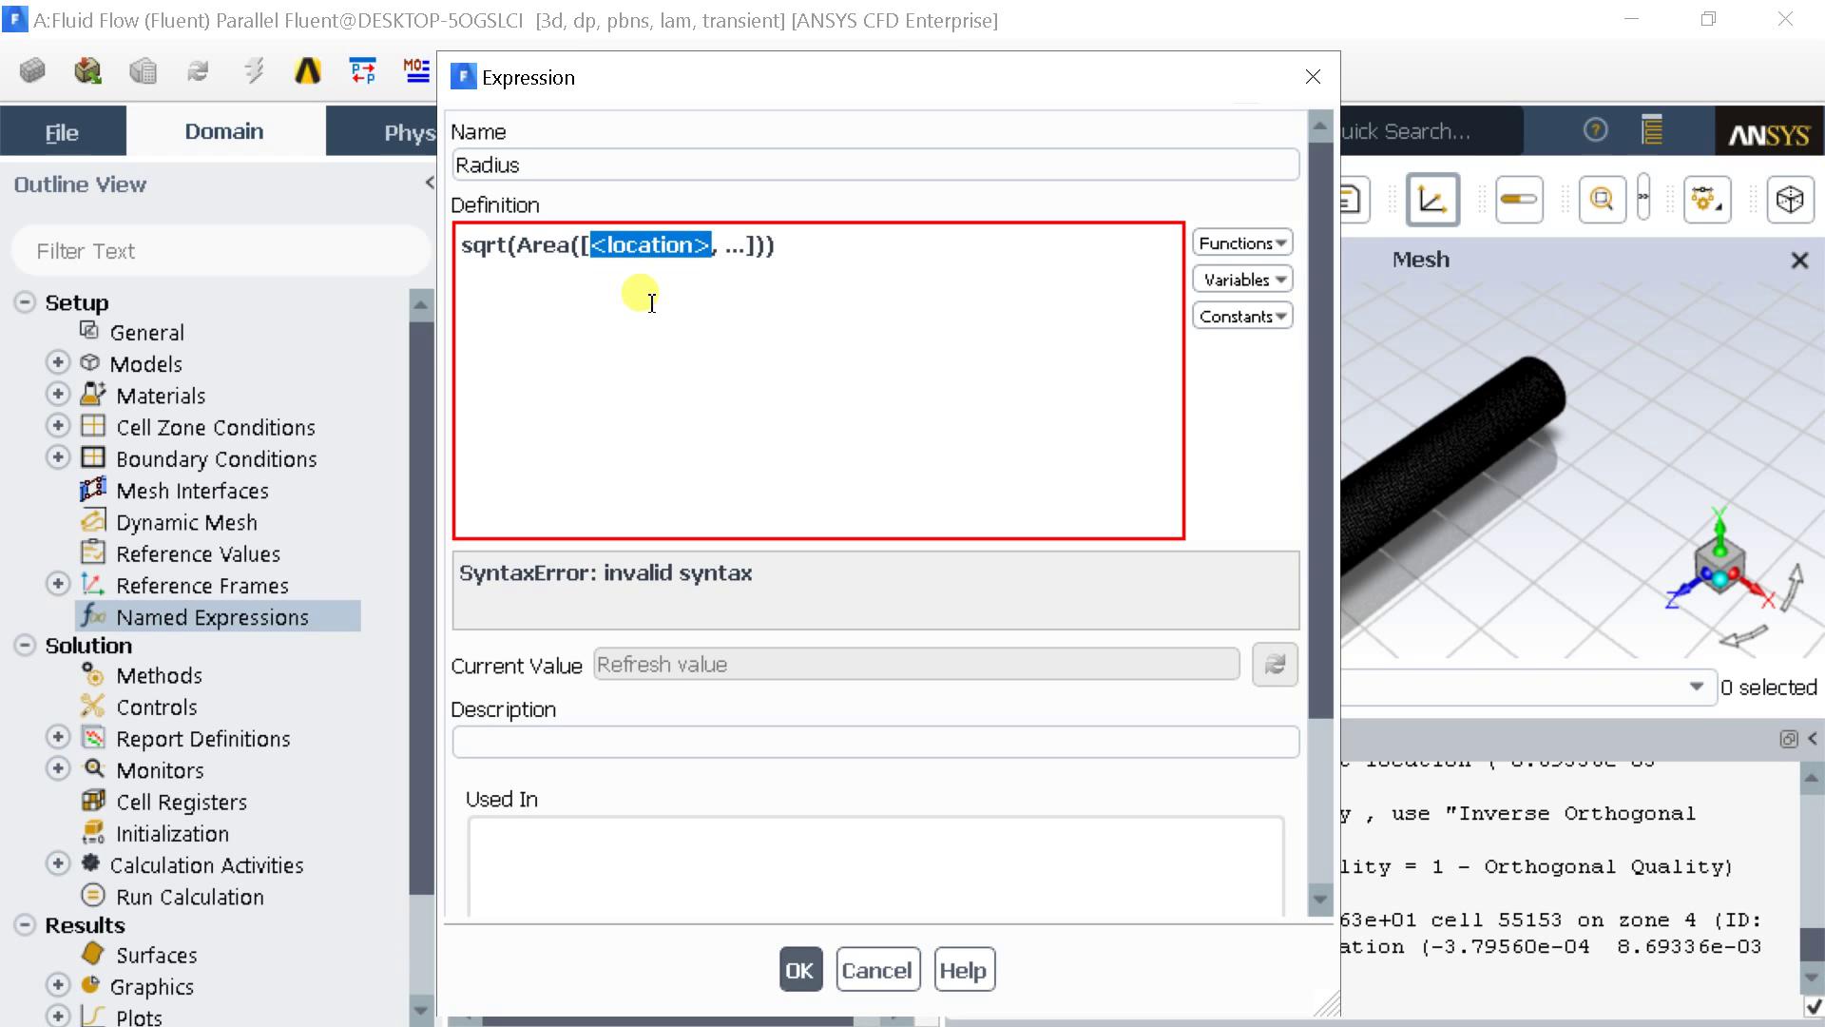
{"action": "type", "text": "\""}
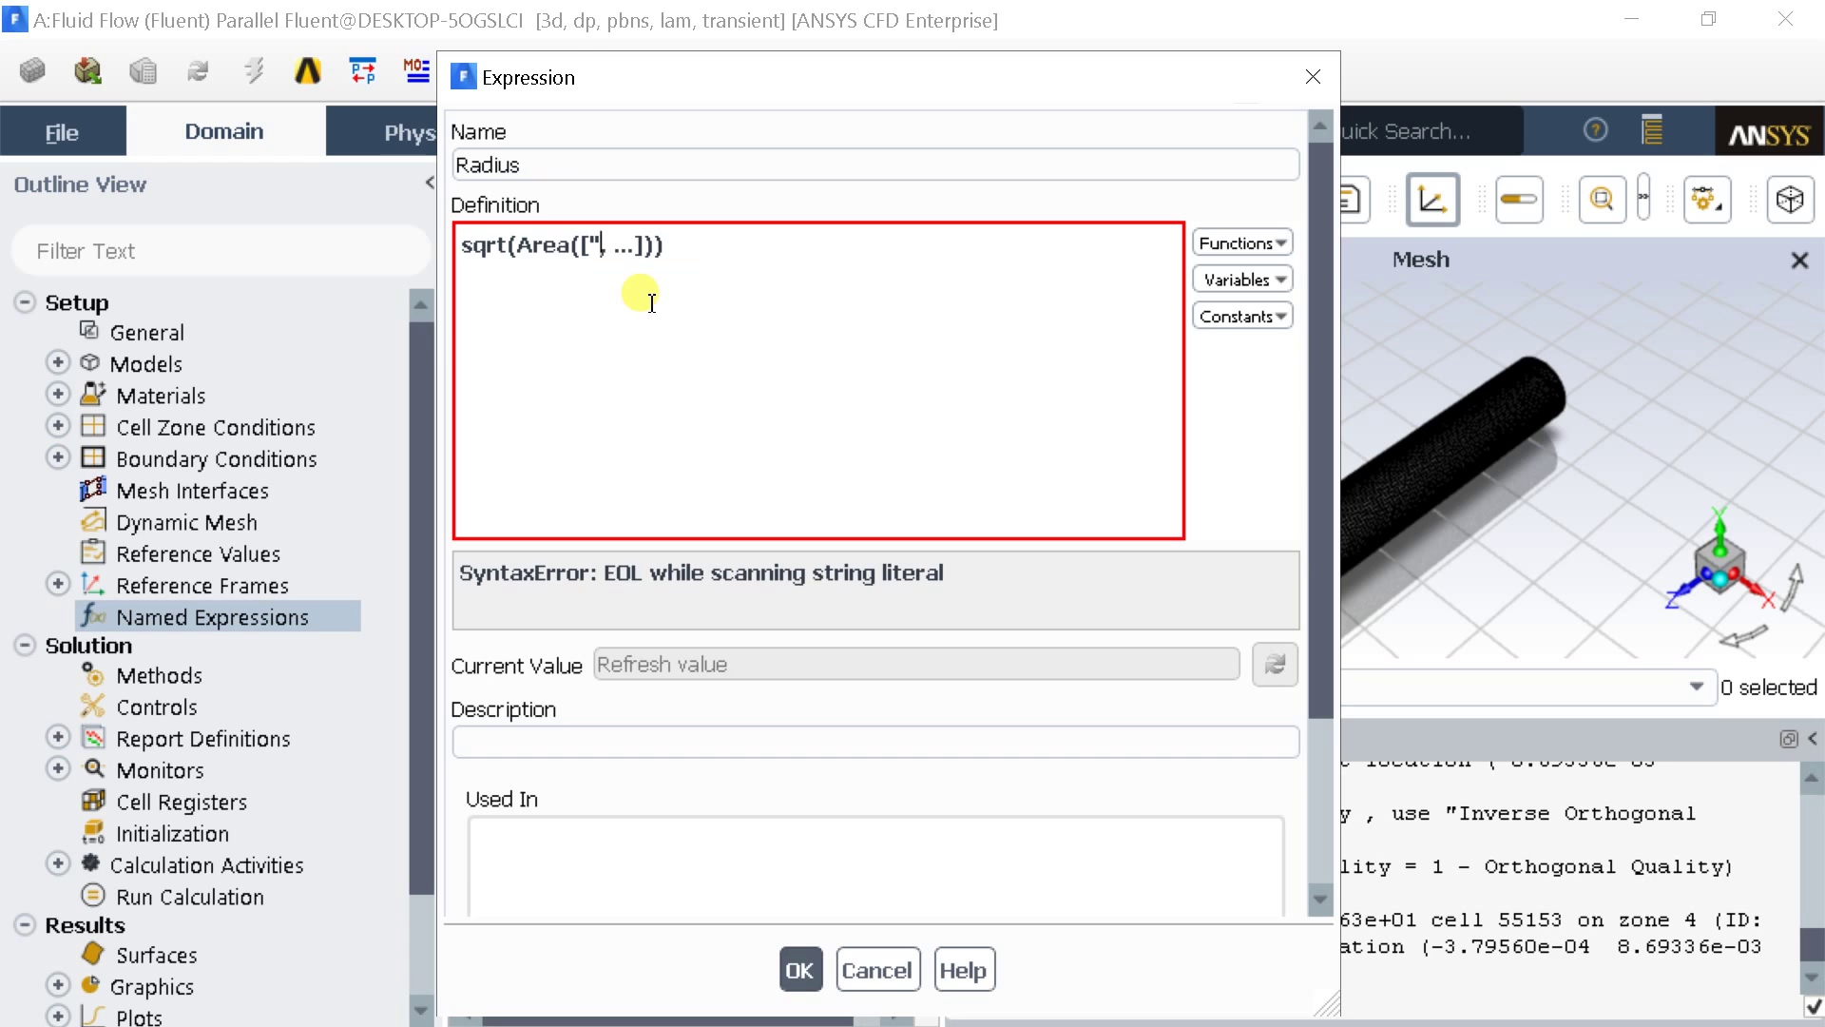
{"action": "type", "text": "inle"}
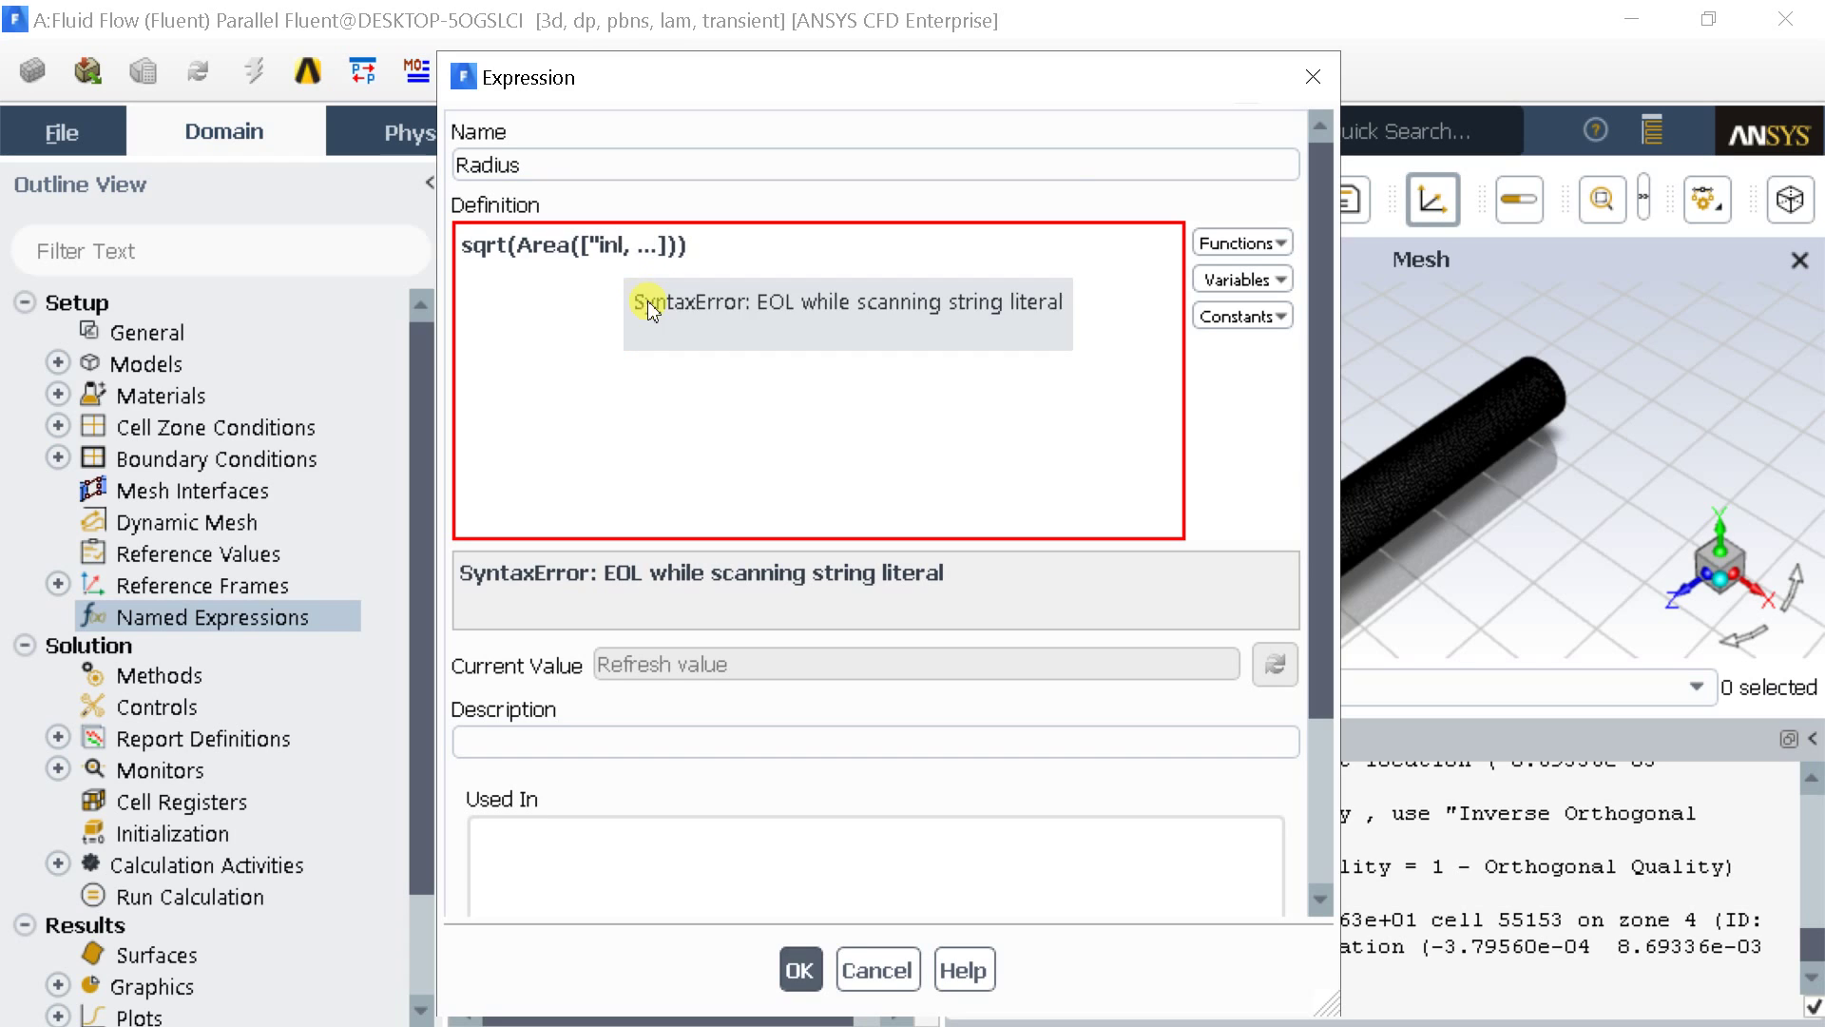
{"action": "type", "text": "t"}
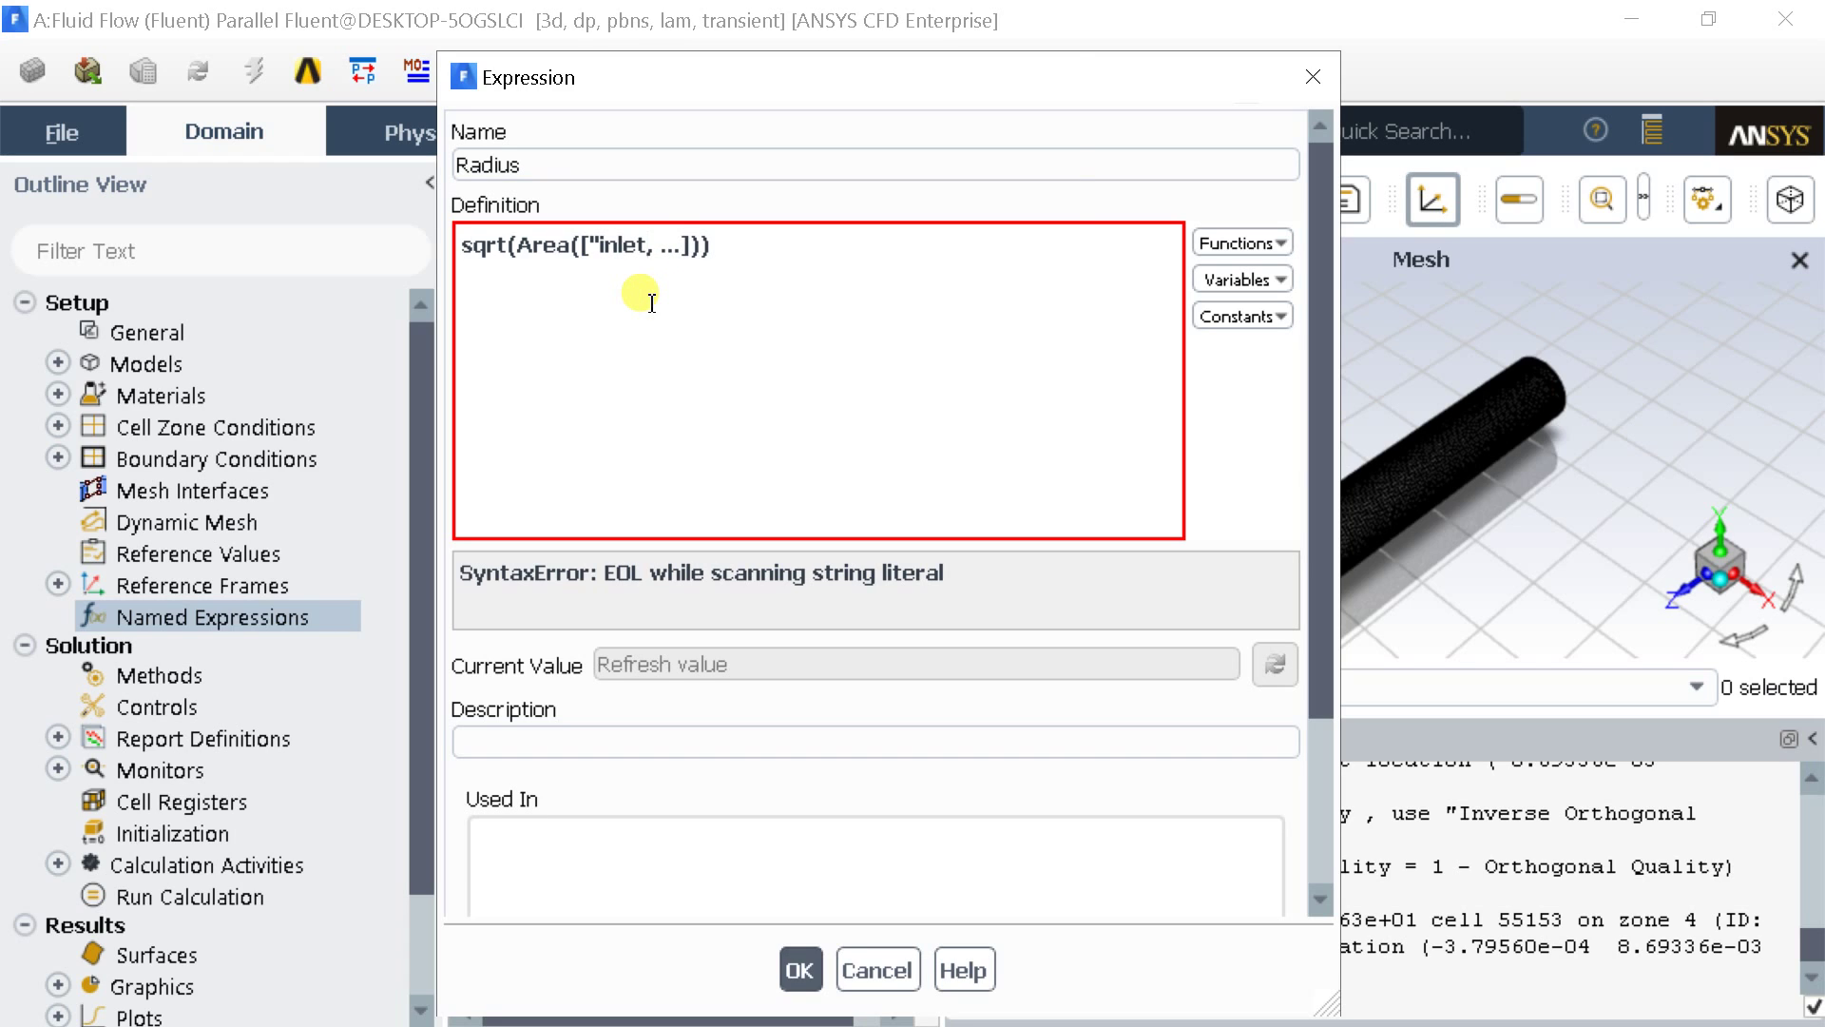
{"action": "type", "text": "\""}
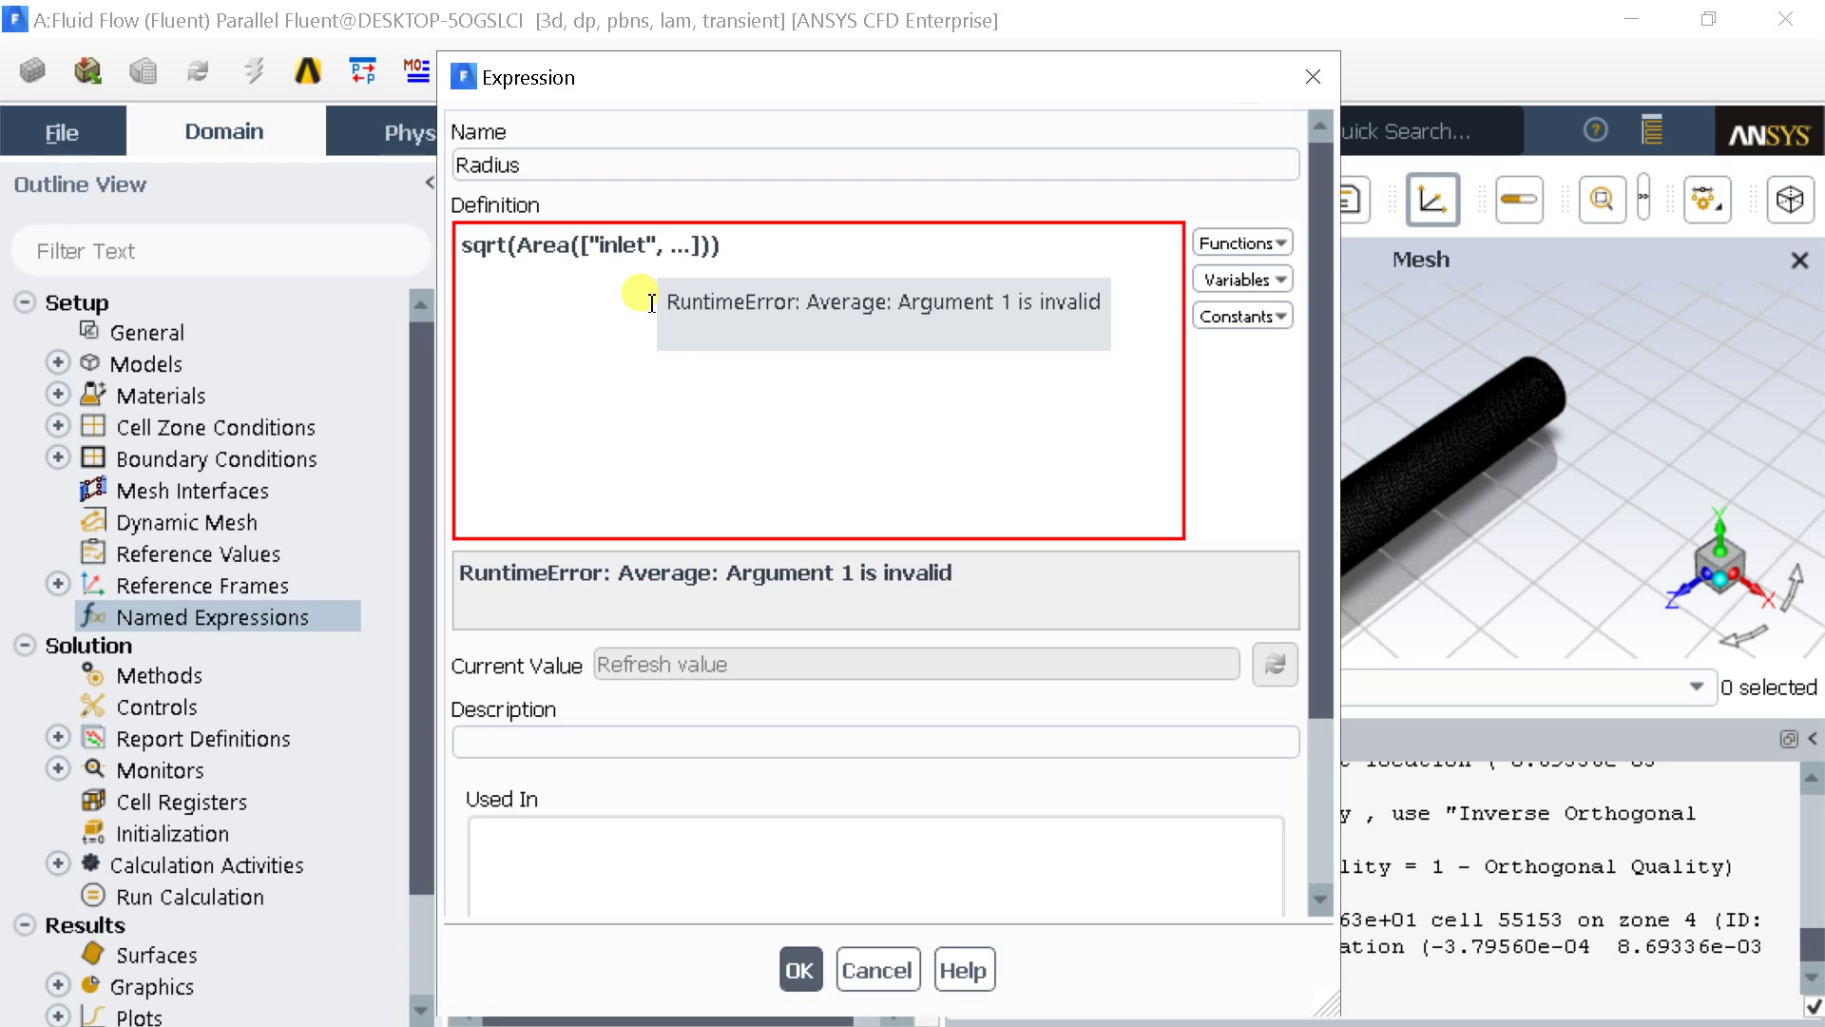
{"action": "key", "text": "Delete"}
{"action": "key", "text": "Delete"}
{"action": "key", "text": "Delete"}
{"action": "key", "text": "Delete"}
{"action": "key", "text": "Delete"}
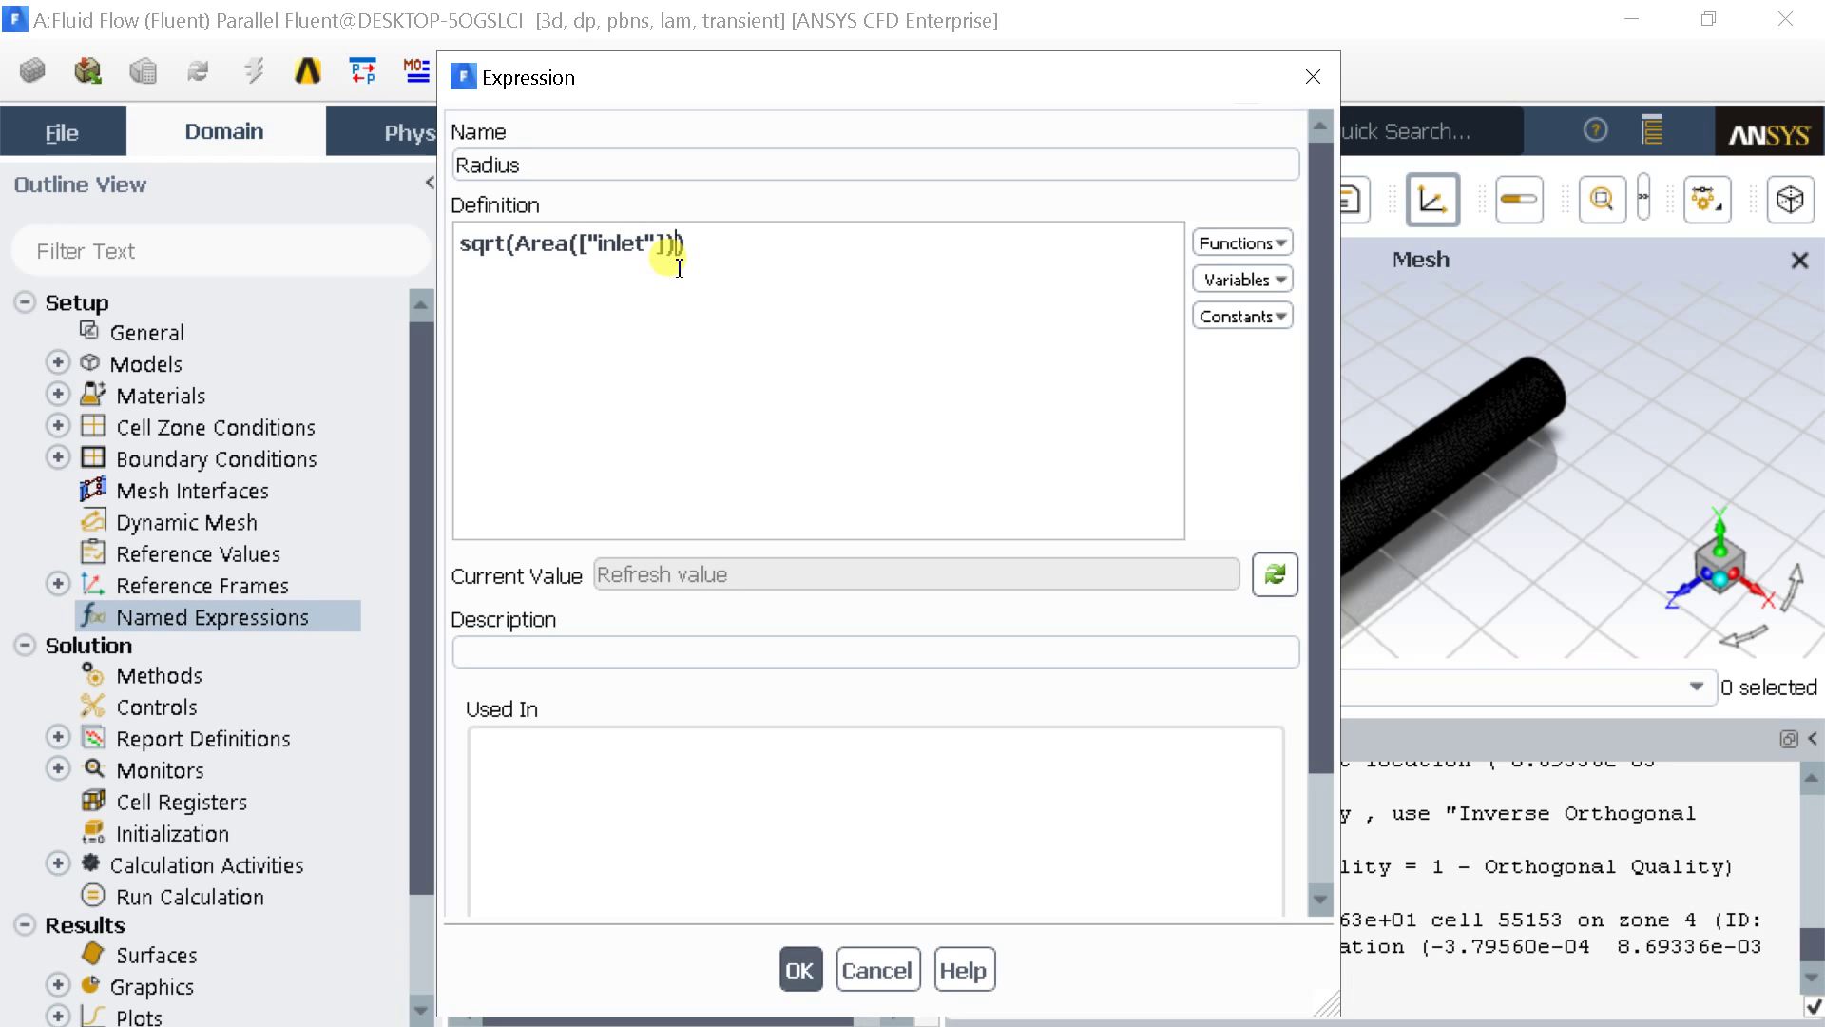
Step: Divide the inlet area by the constant PI inside the square root, giving sqrt(Area(["inlet"])/PI)
{"action": "left_click", "coordinate": [679, 268]}
{"action": "type", "text": "/"}
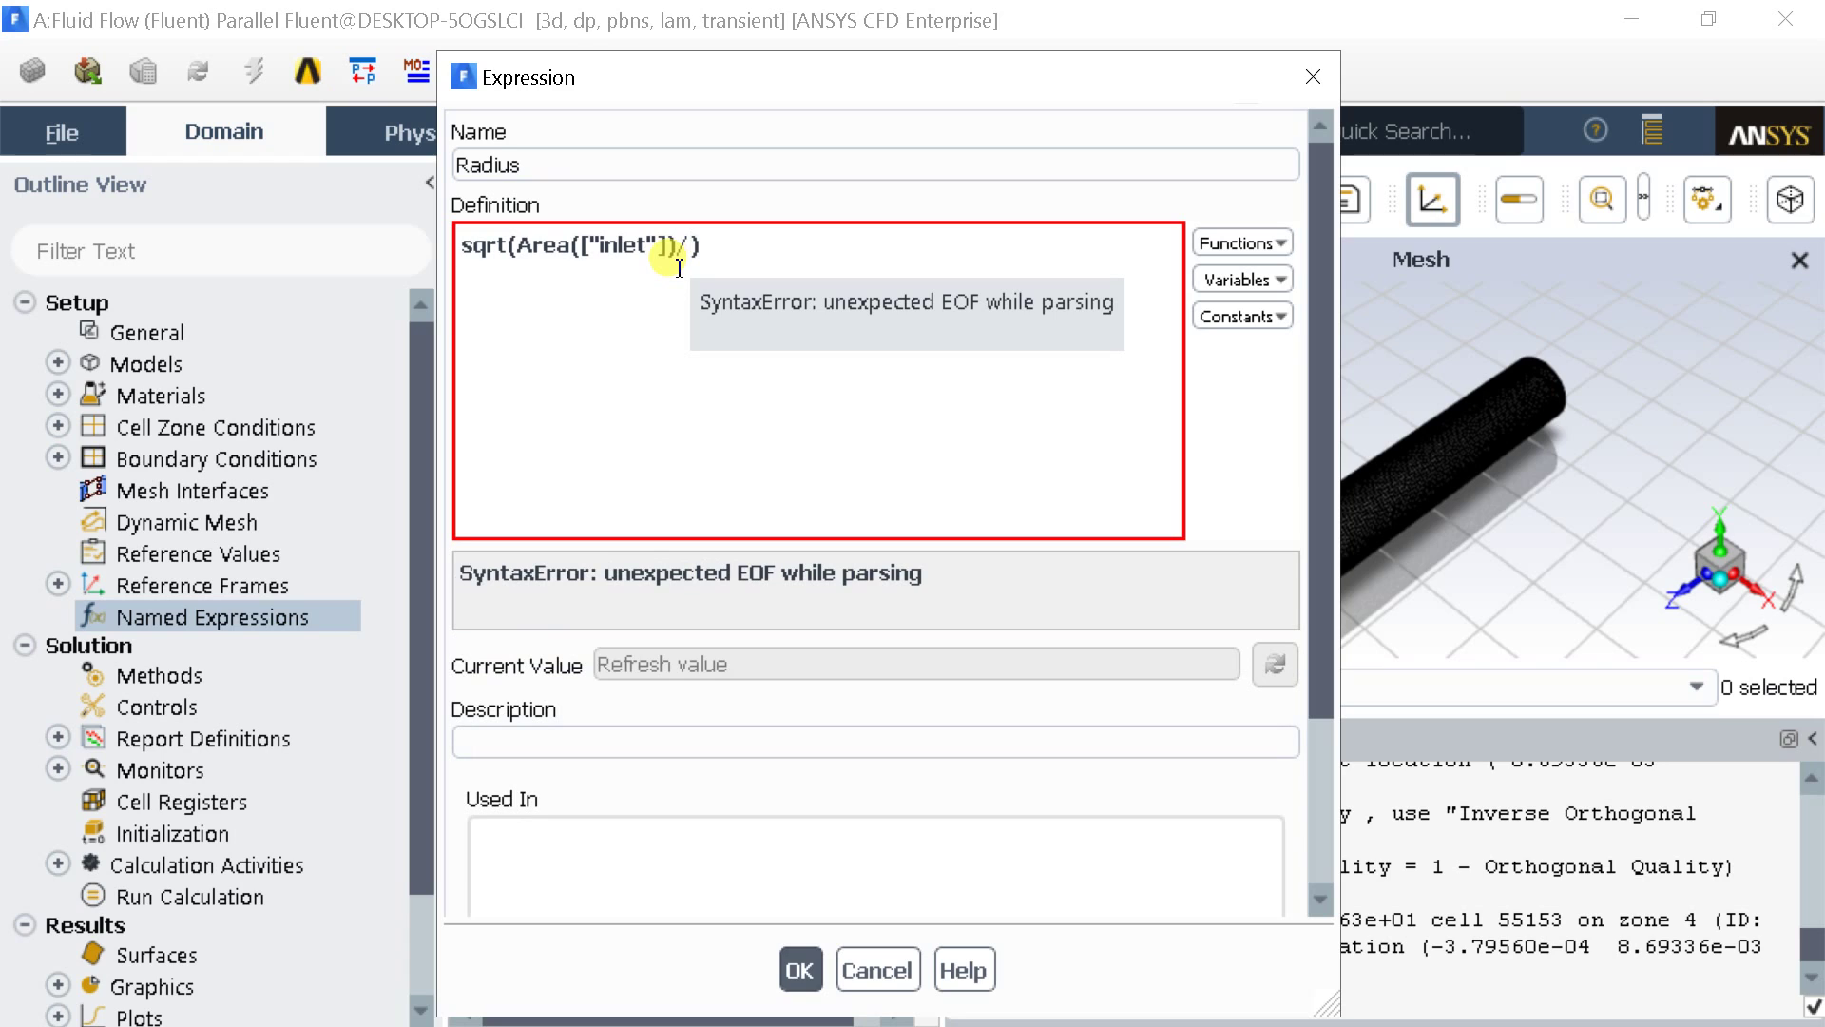
{"action": "left_click", "coordinate": [1281, 279]}
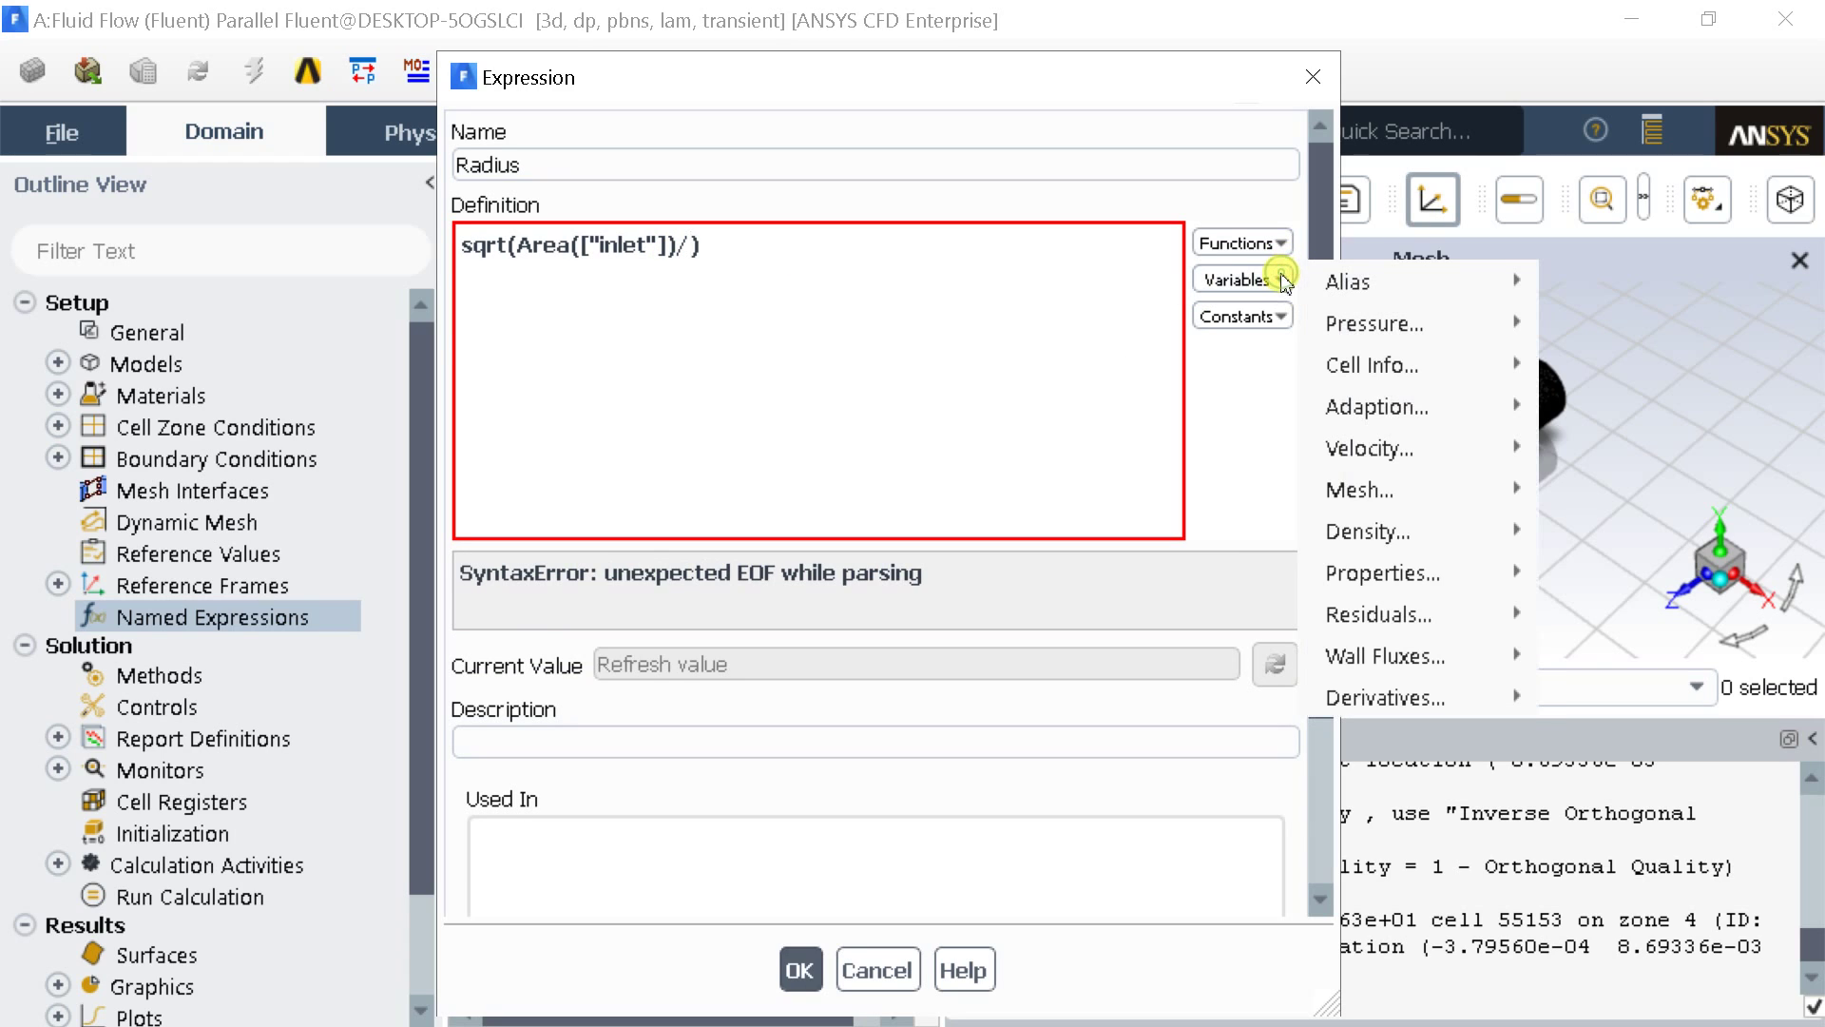
{"action": "mouse_move", "coordinate": [1316, 291]}
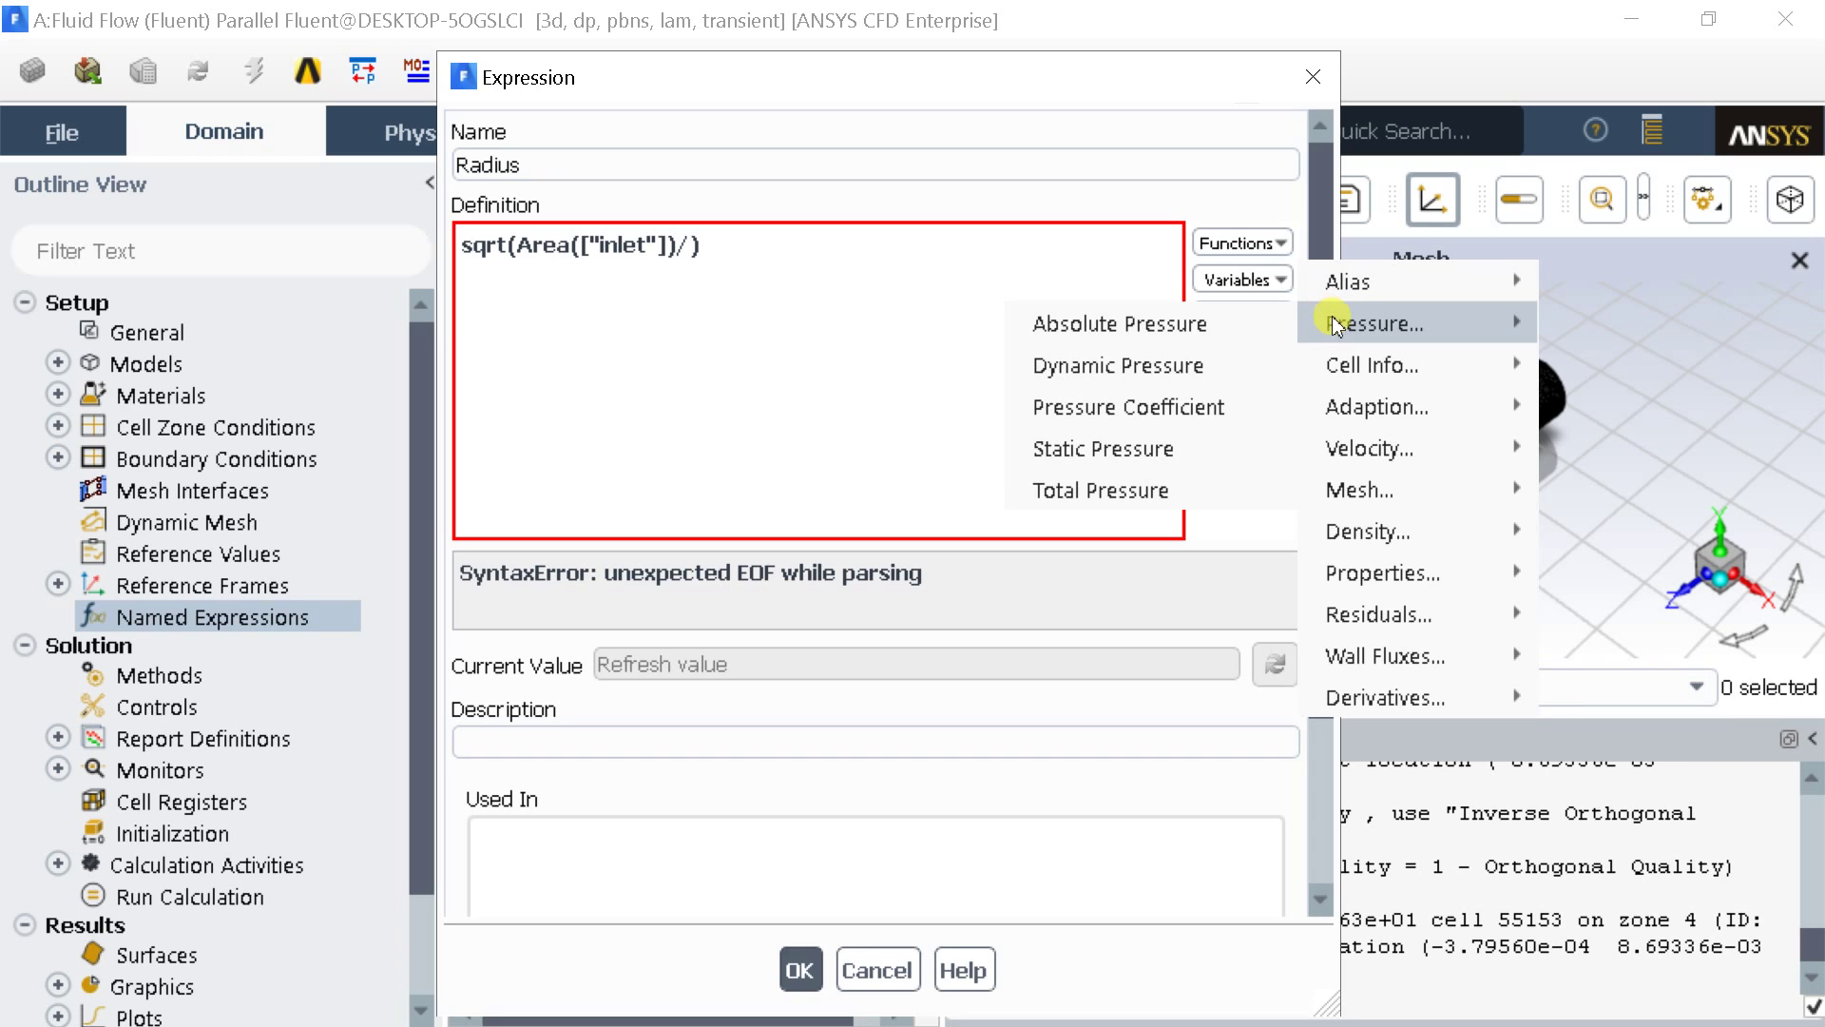
{"action": "left_click", "coordinate": [1114, 236]}
{"action": "left_click", "coordinate": [1226, 323]}
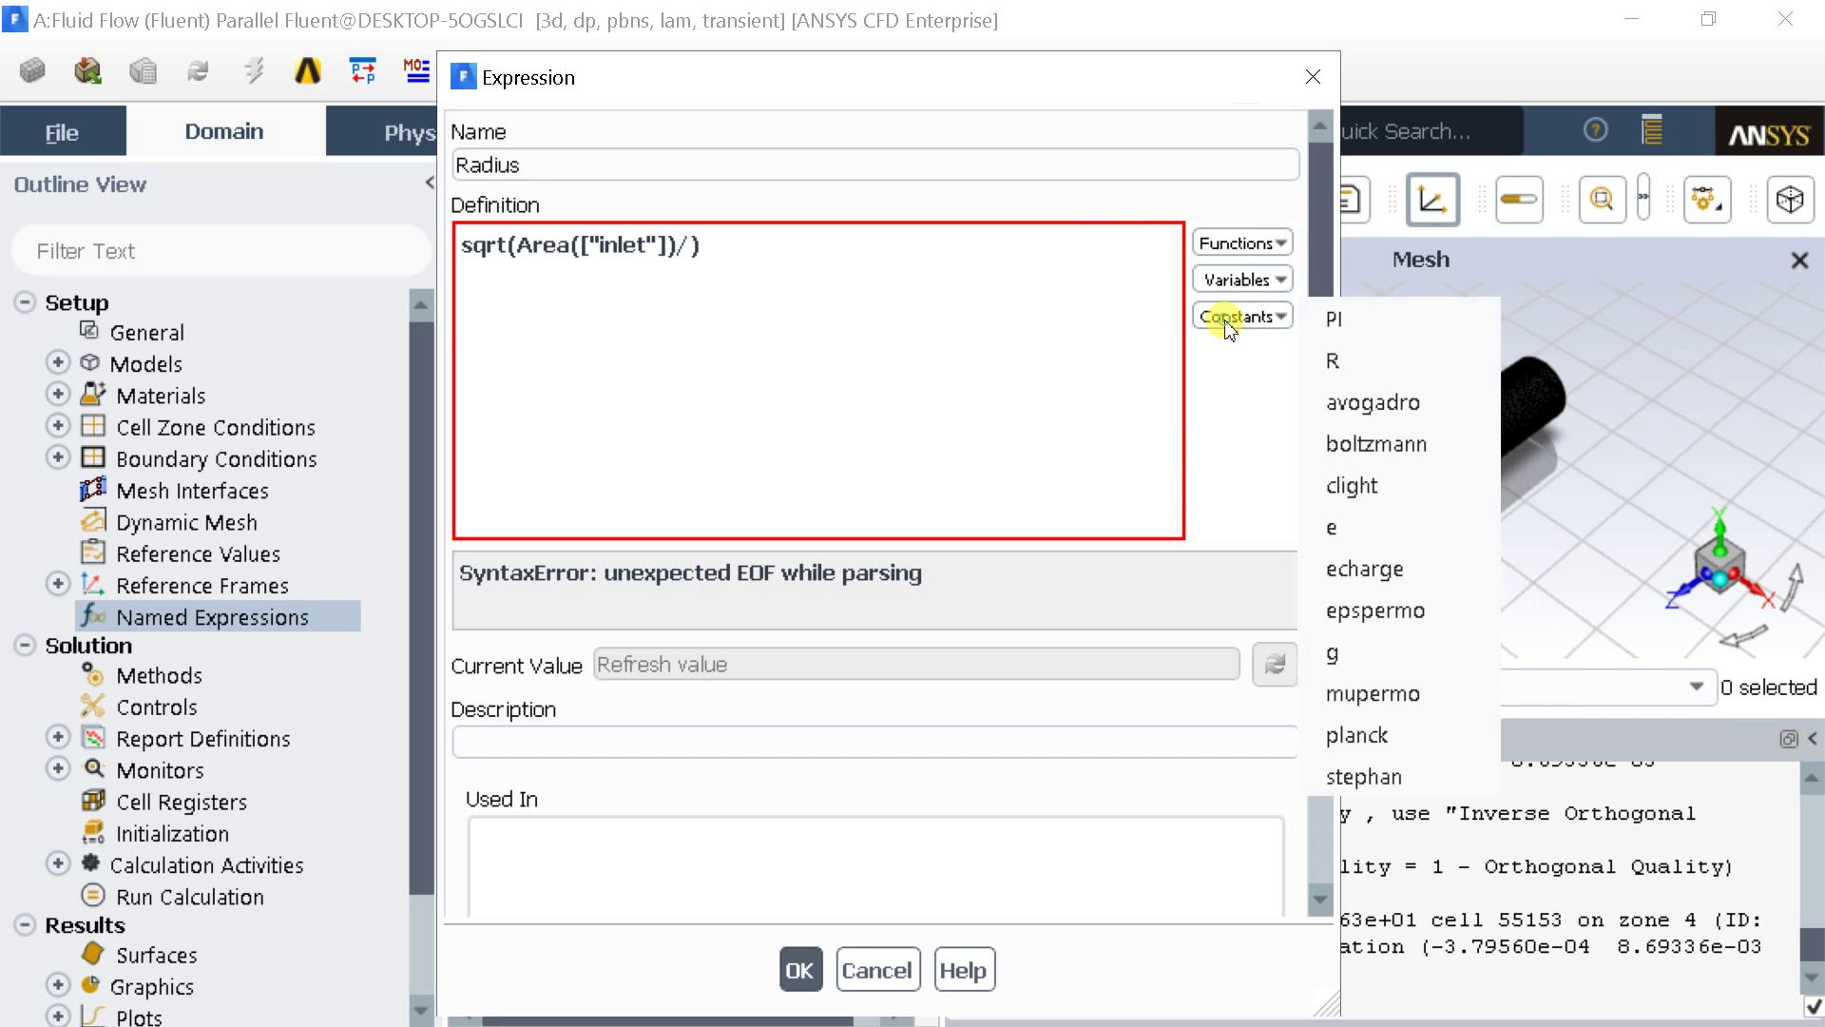
{"action": "left_click", "coordinate": [1370, 314]}
{"action": "left_click_drag", "start_coordinate": [737, 244], "coordinate": [706, 242]}
{"action": "key", "text": "BackSpace"}
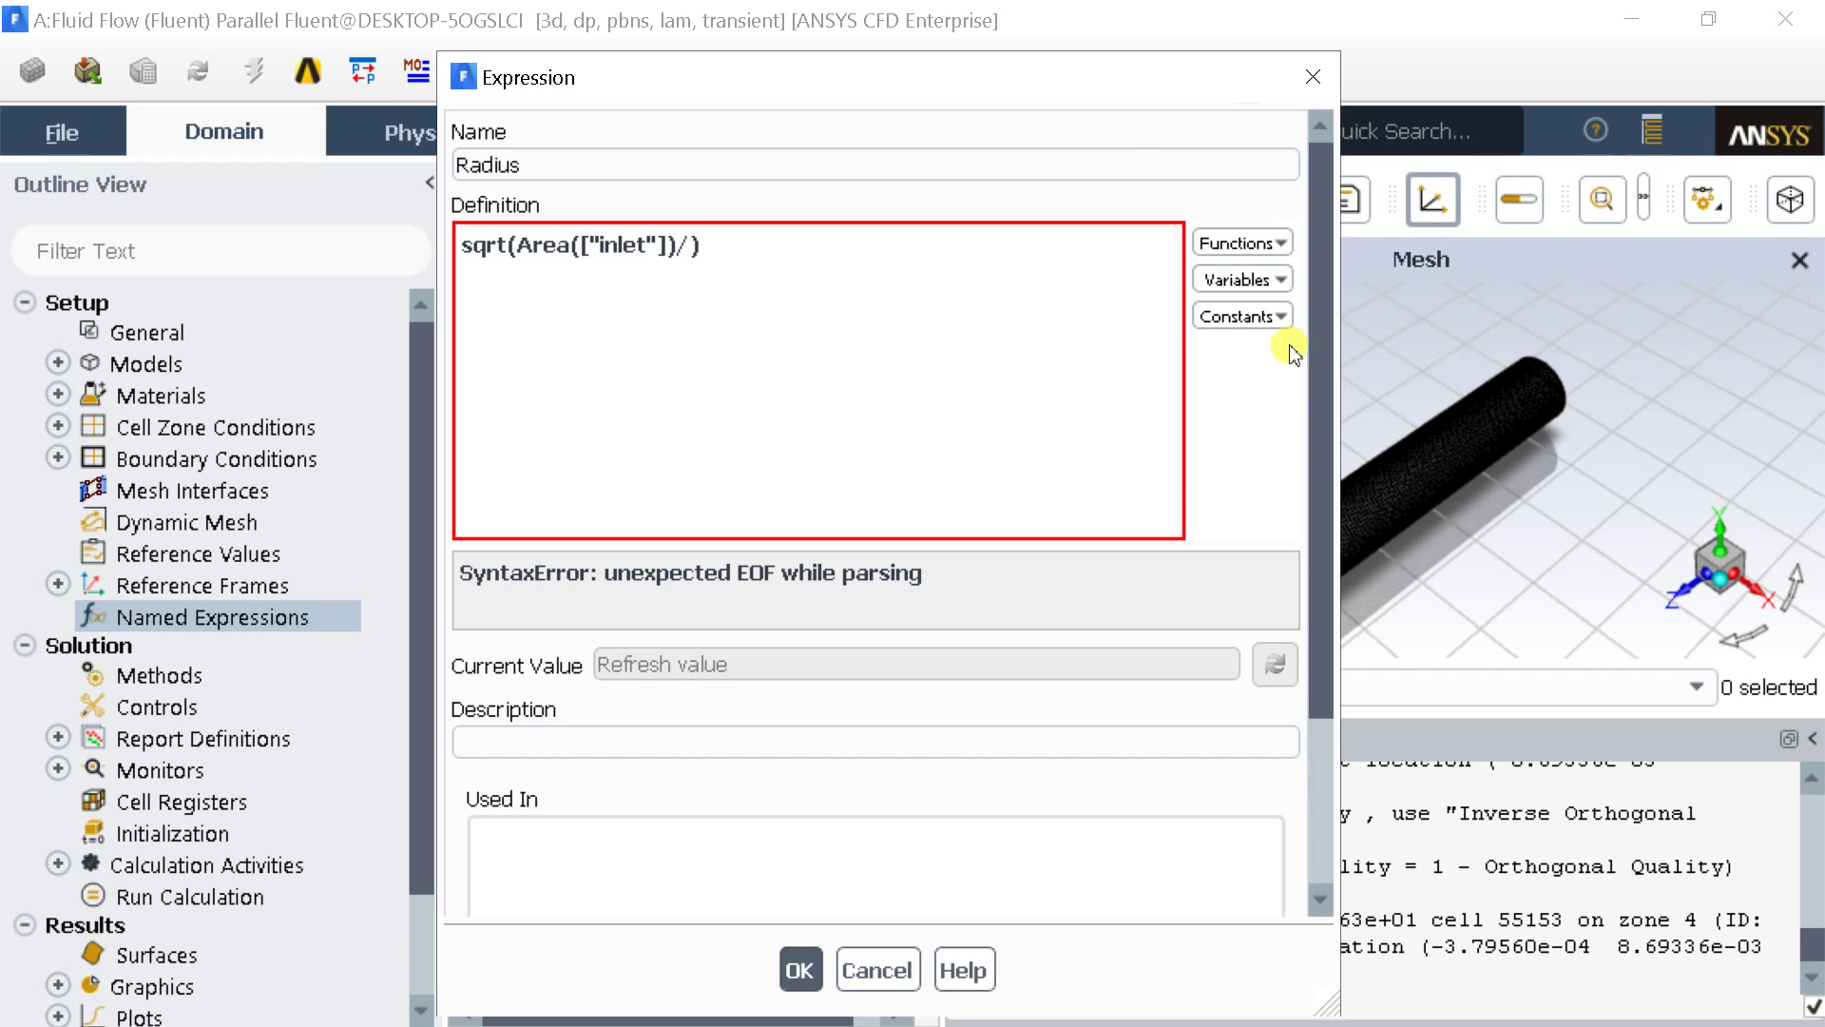
{"action": "left_click", "coordinate": [1253, 315]}
{"action": "left_click", "coordinate": [1343, 317]}
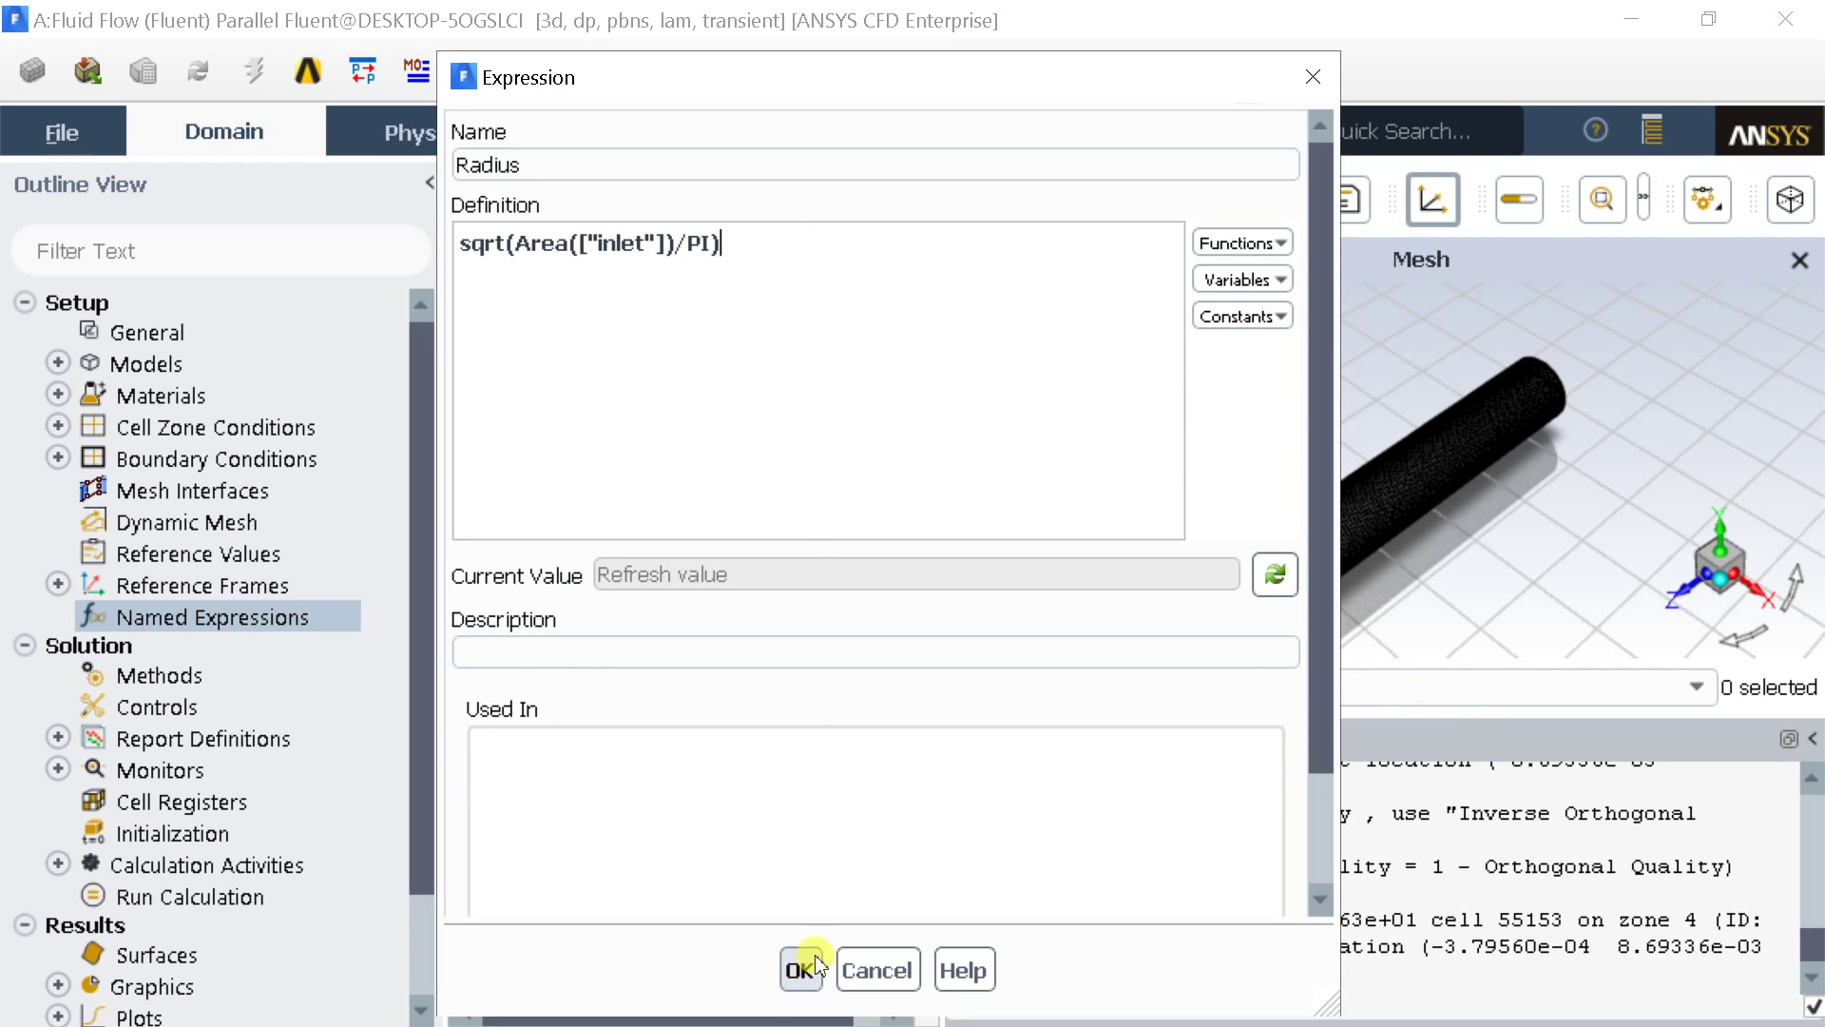
Step: Evaluate the current value of the Radius expression and save the expression
{"action": "left_click", "coordinate": [1274, 574]}
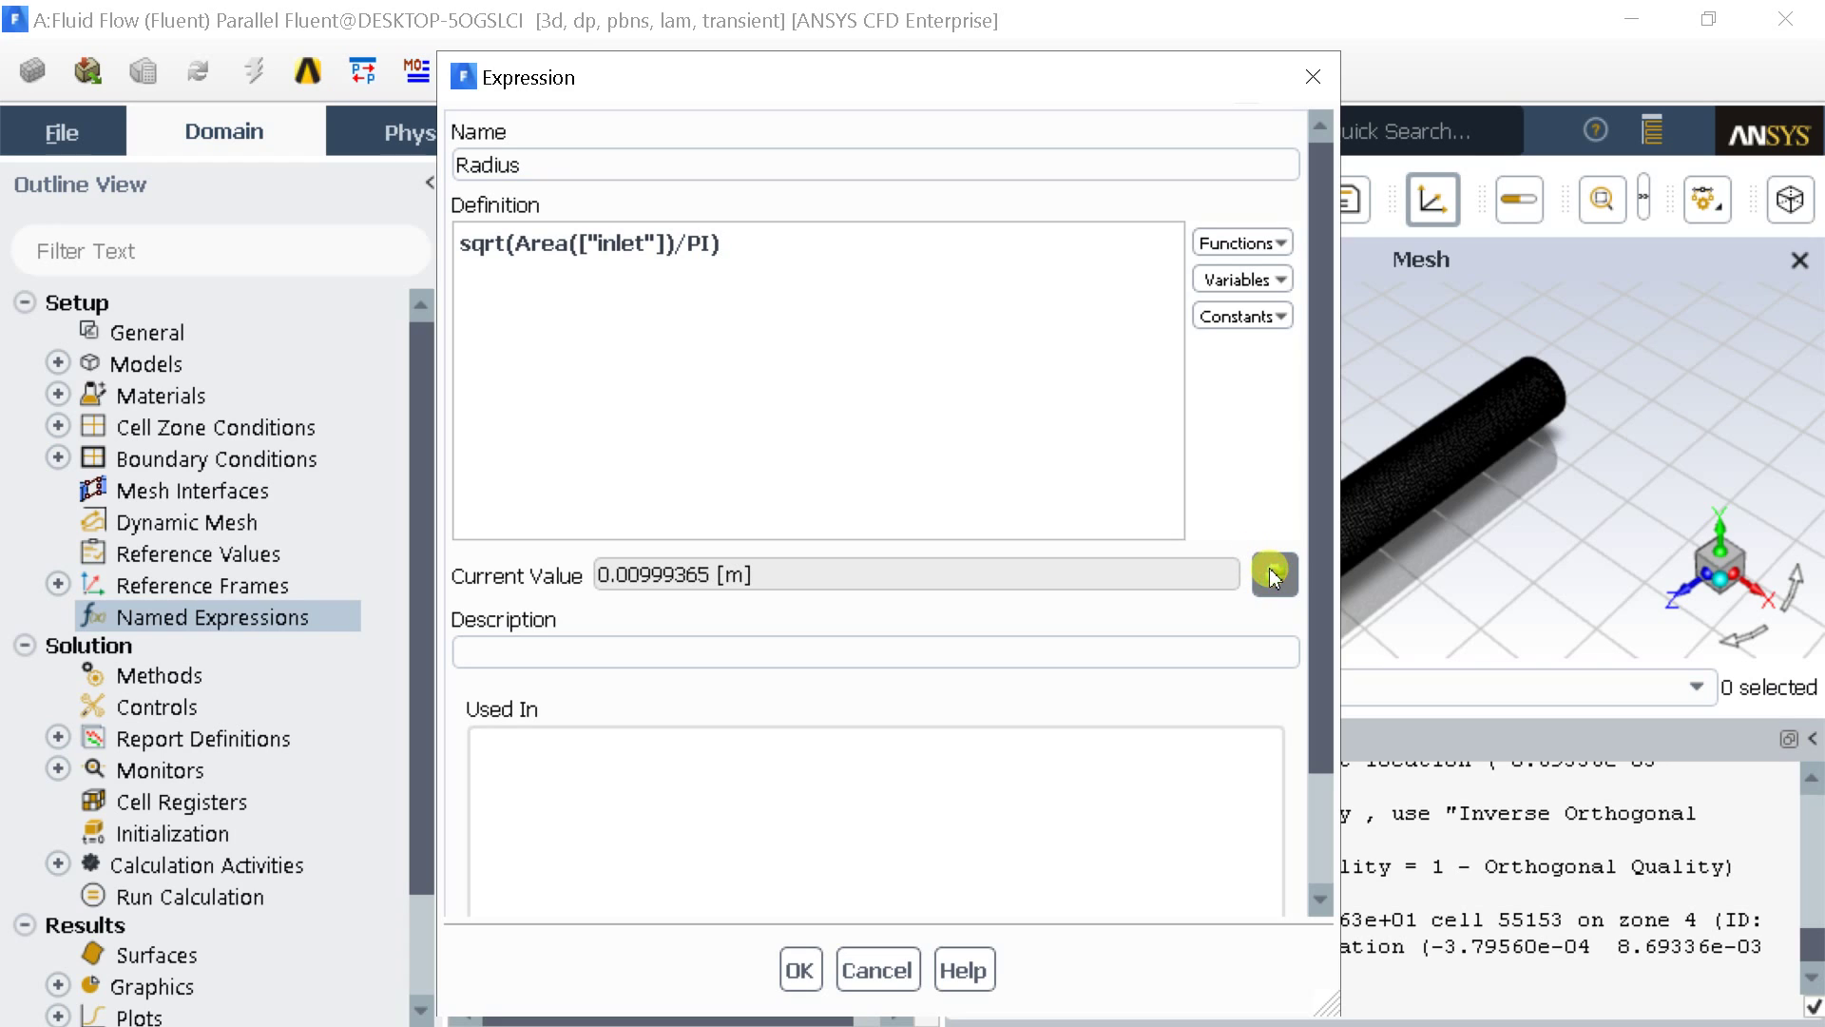
{"action": "left_click", "coordinate": [618, 584]}
{"action": "left_click_drag", "start_coordinate": [613, 581], "coordinate": [754, 574]}
{"action": "left_click", "coordinate": [758, 574]}
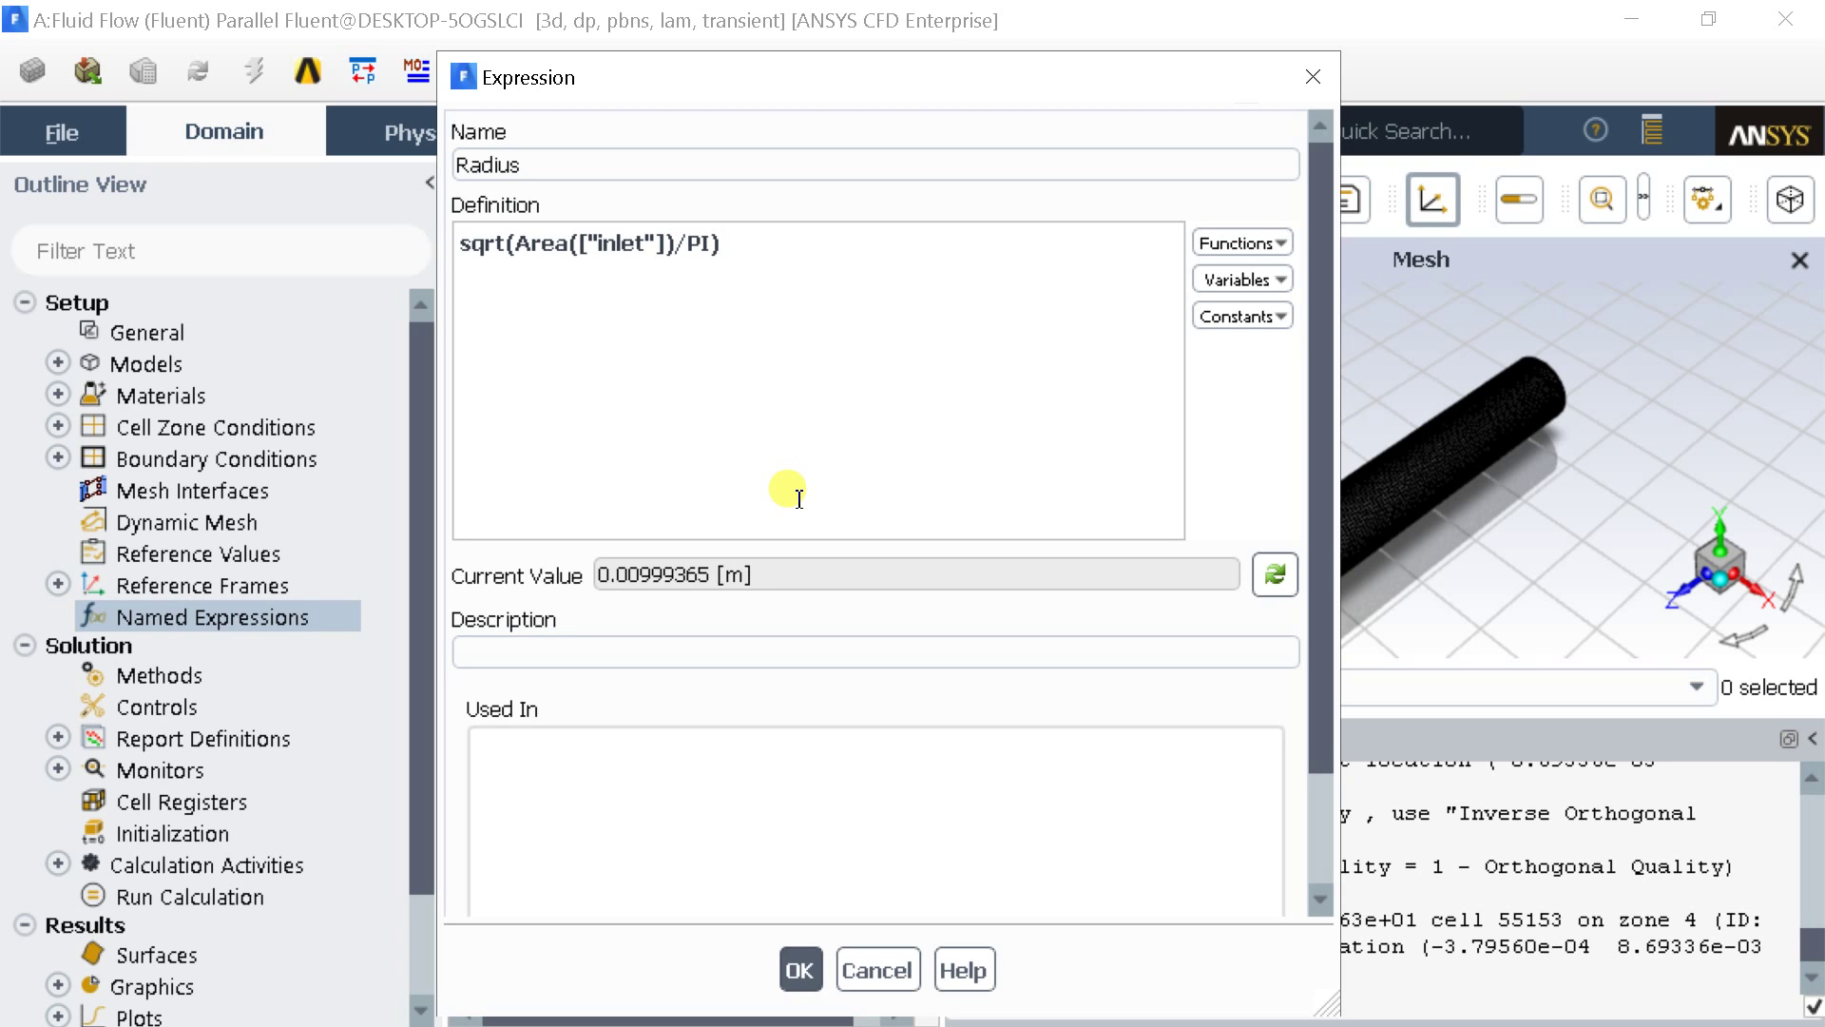
{"action": "left_click", "coordinate": [801, 971]}
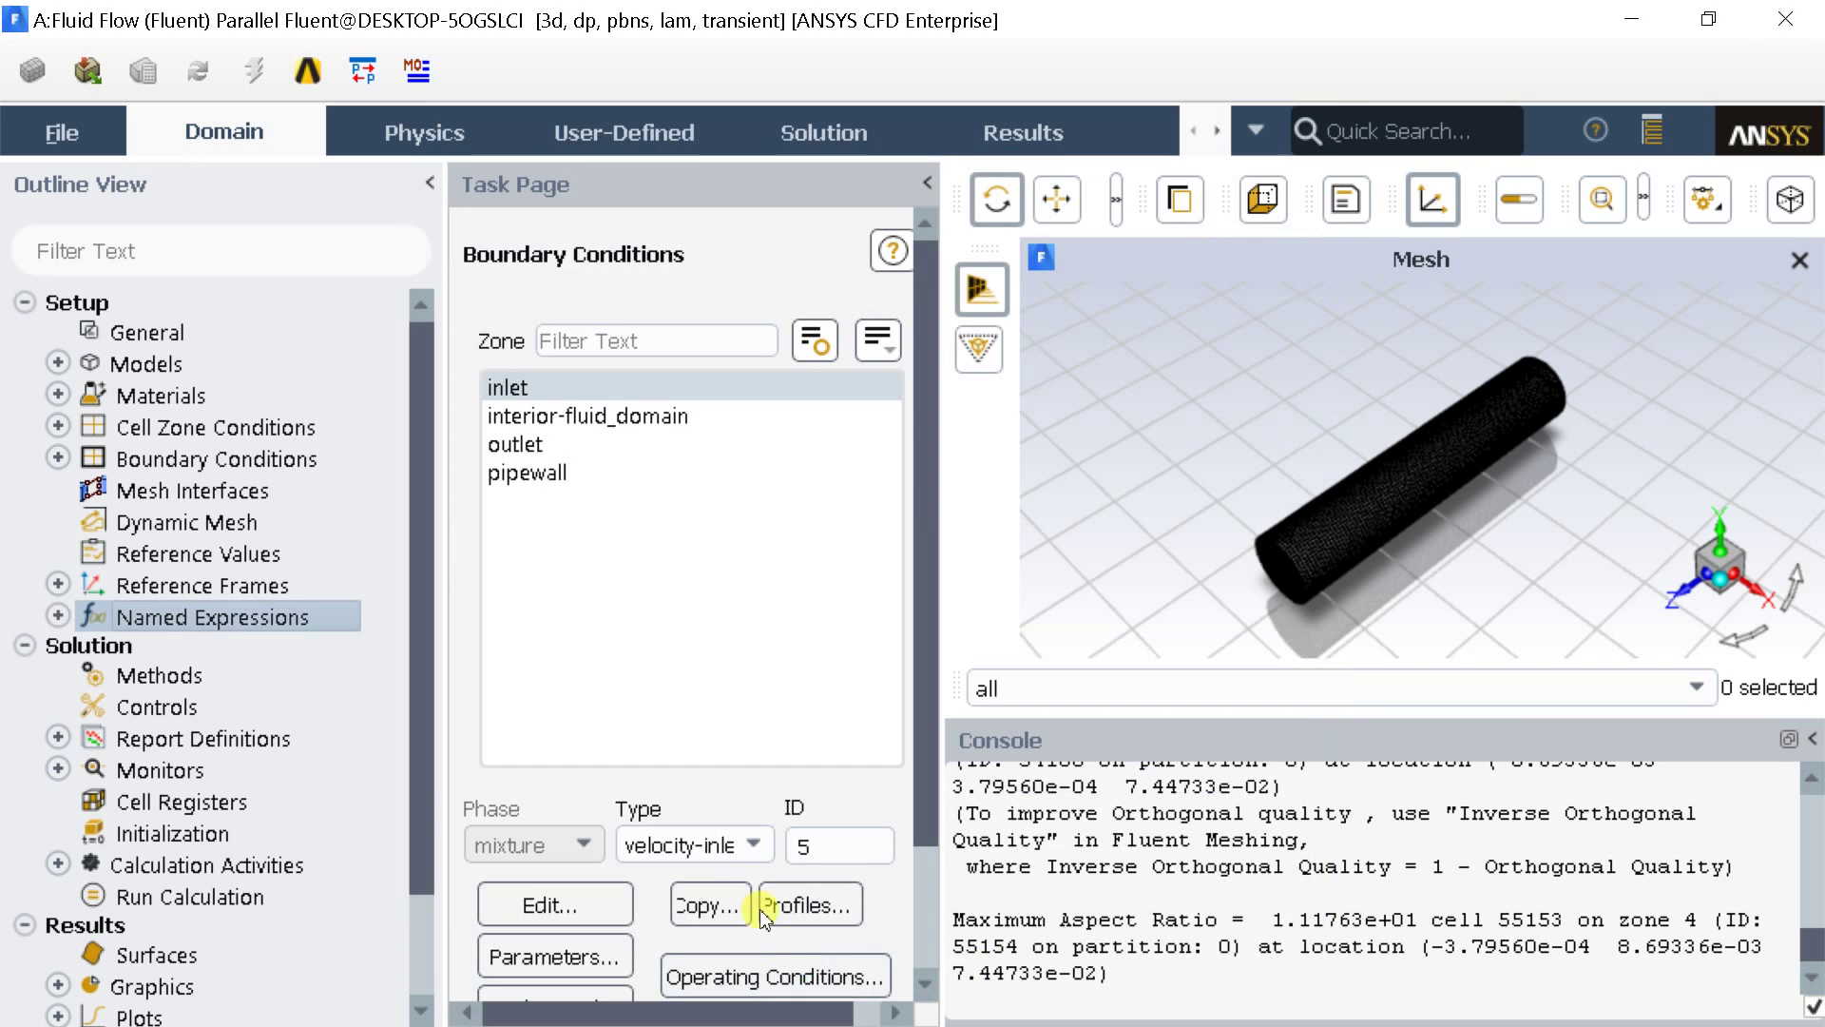
Step: Create another named expression and name it radius in lowercase
{"action": "right_click", "coordinate": [199, 619]}
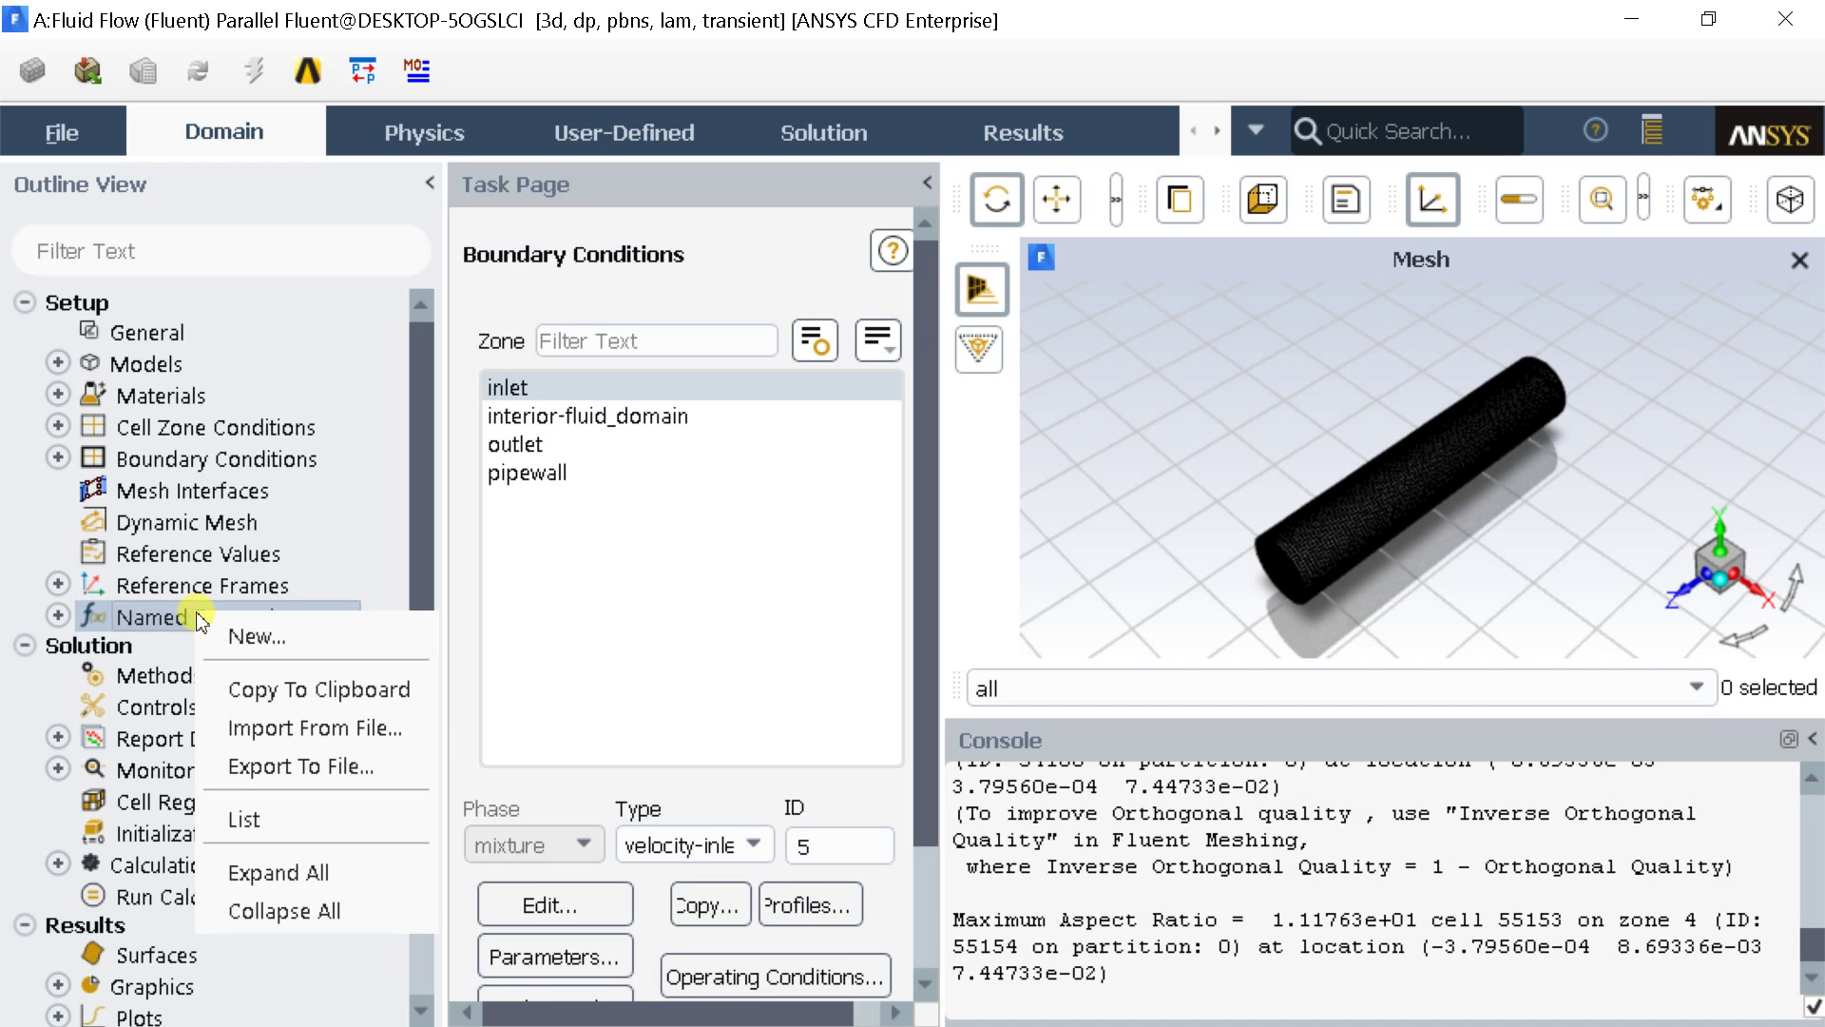
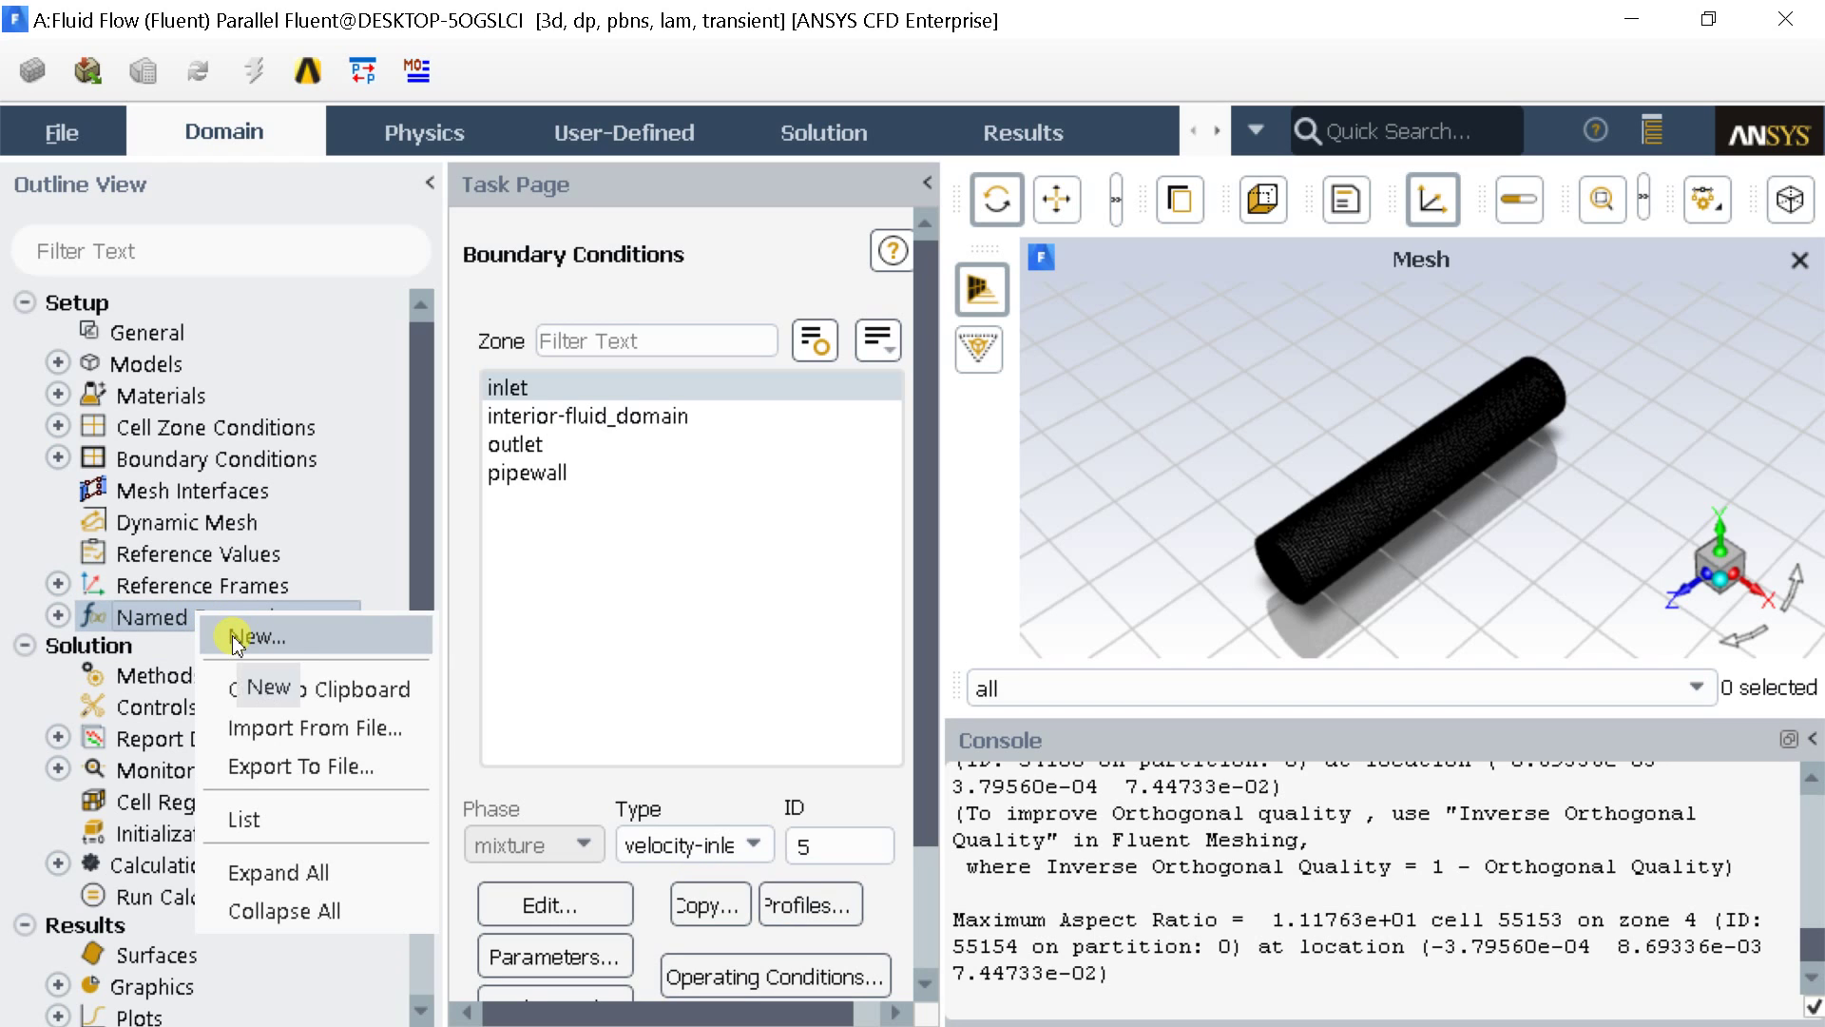
{"action": "double_click", "coordinate": [466, 206]}
{"action": "left_click_drag", "start_coordinate": [470, 209], "coordinate": [442, 213]}
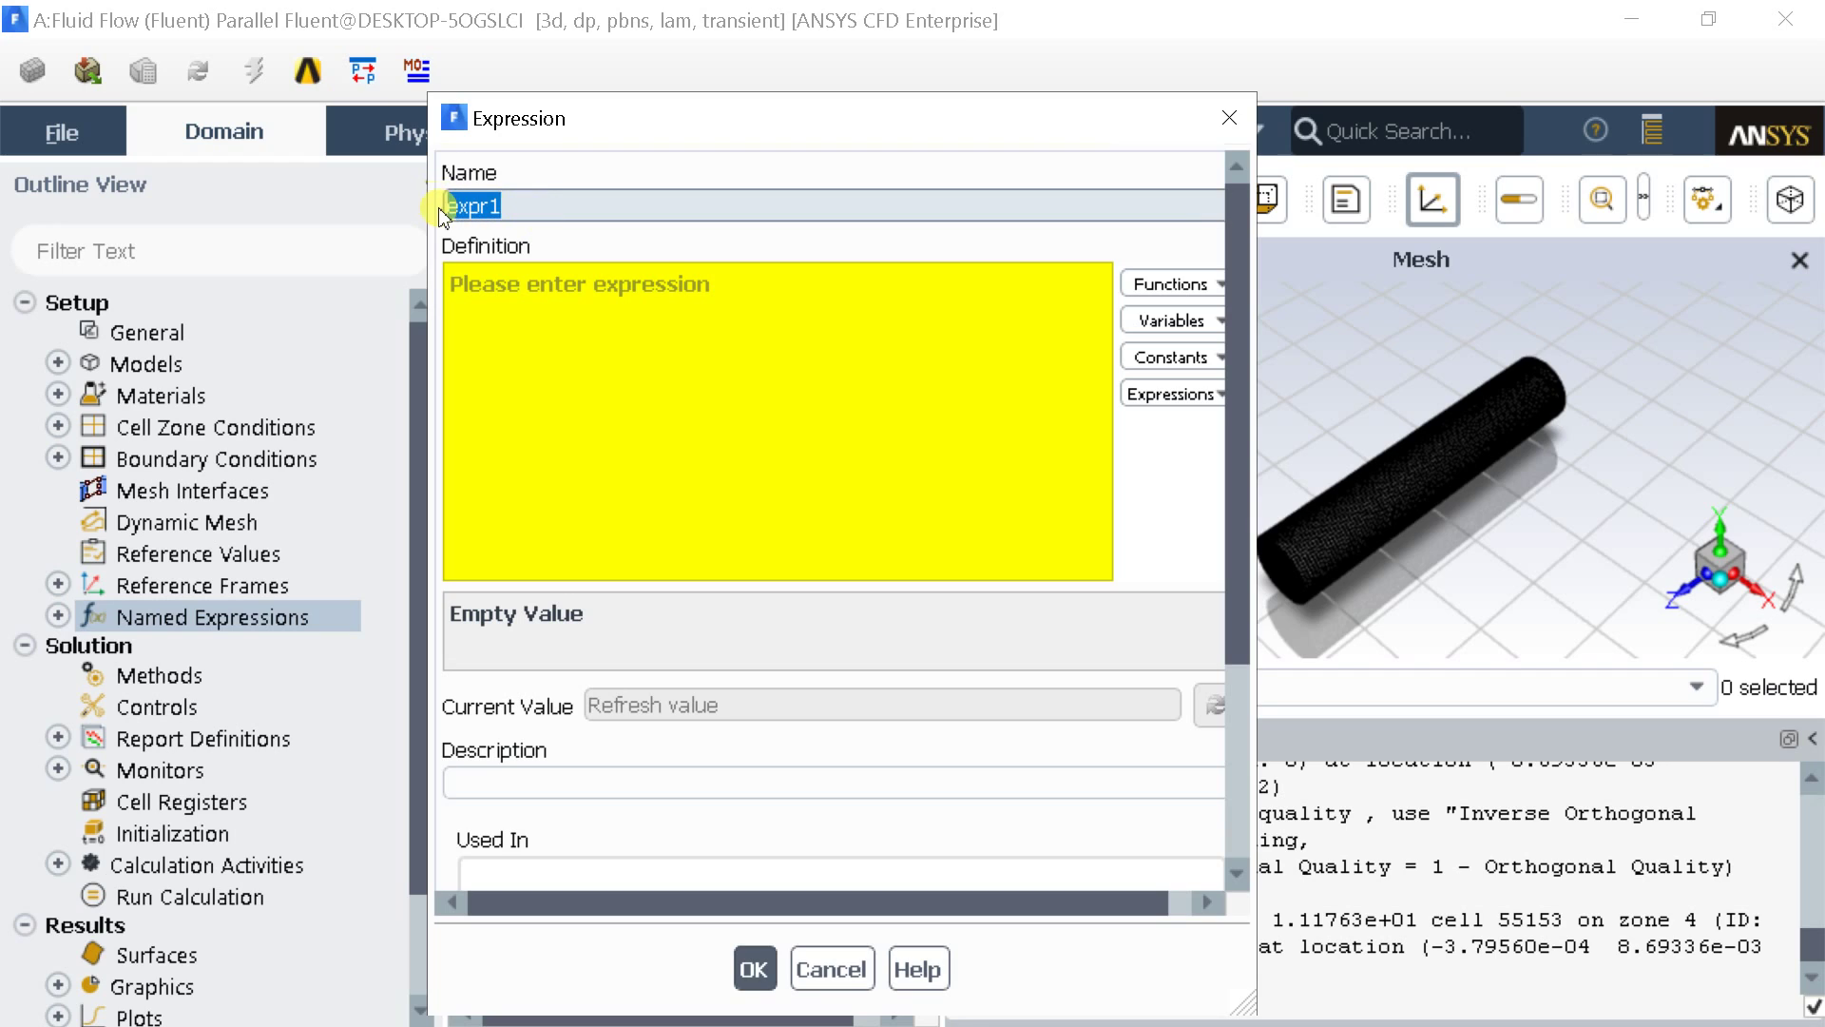
{"action": "type", "text": "rad"}
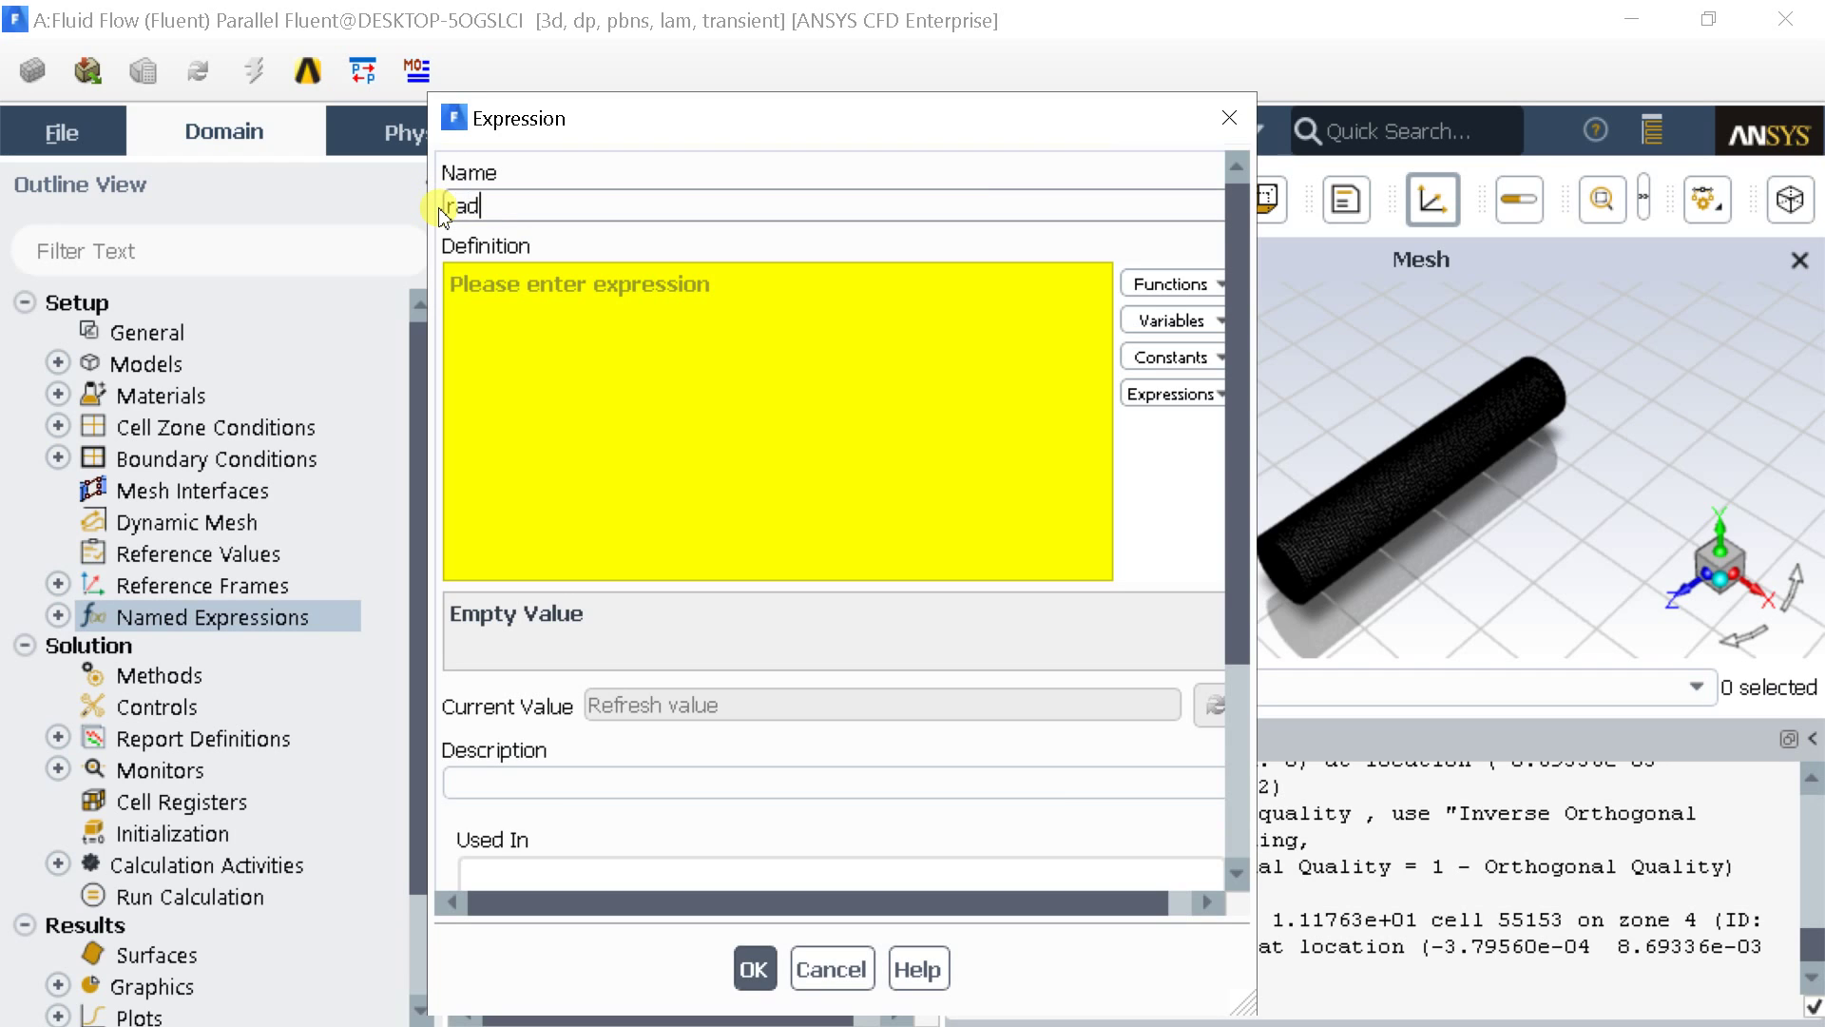
{"action": "type", "text": "ius"}
{"action": "left_click", "coordinate": [585, 300]}
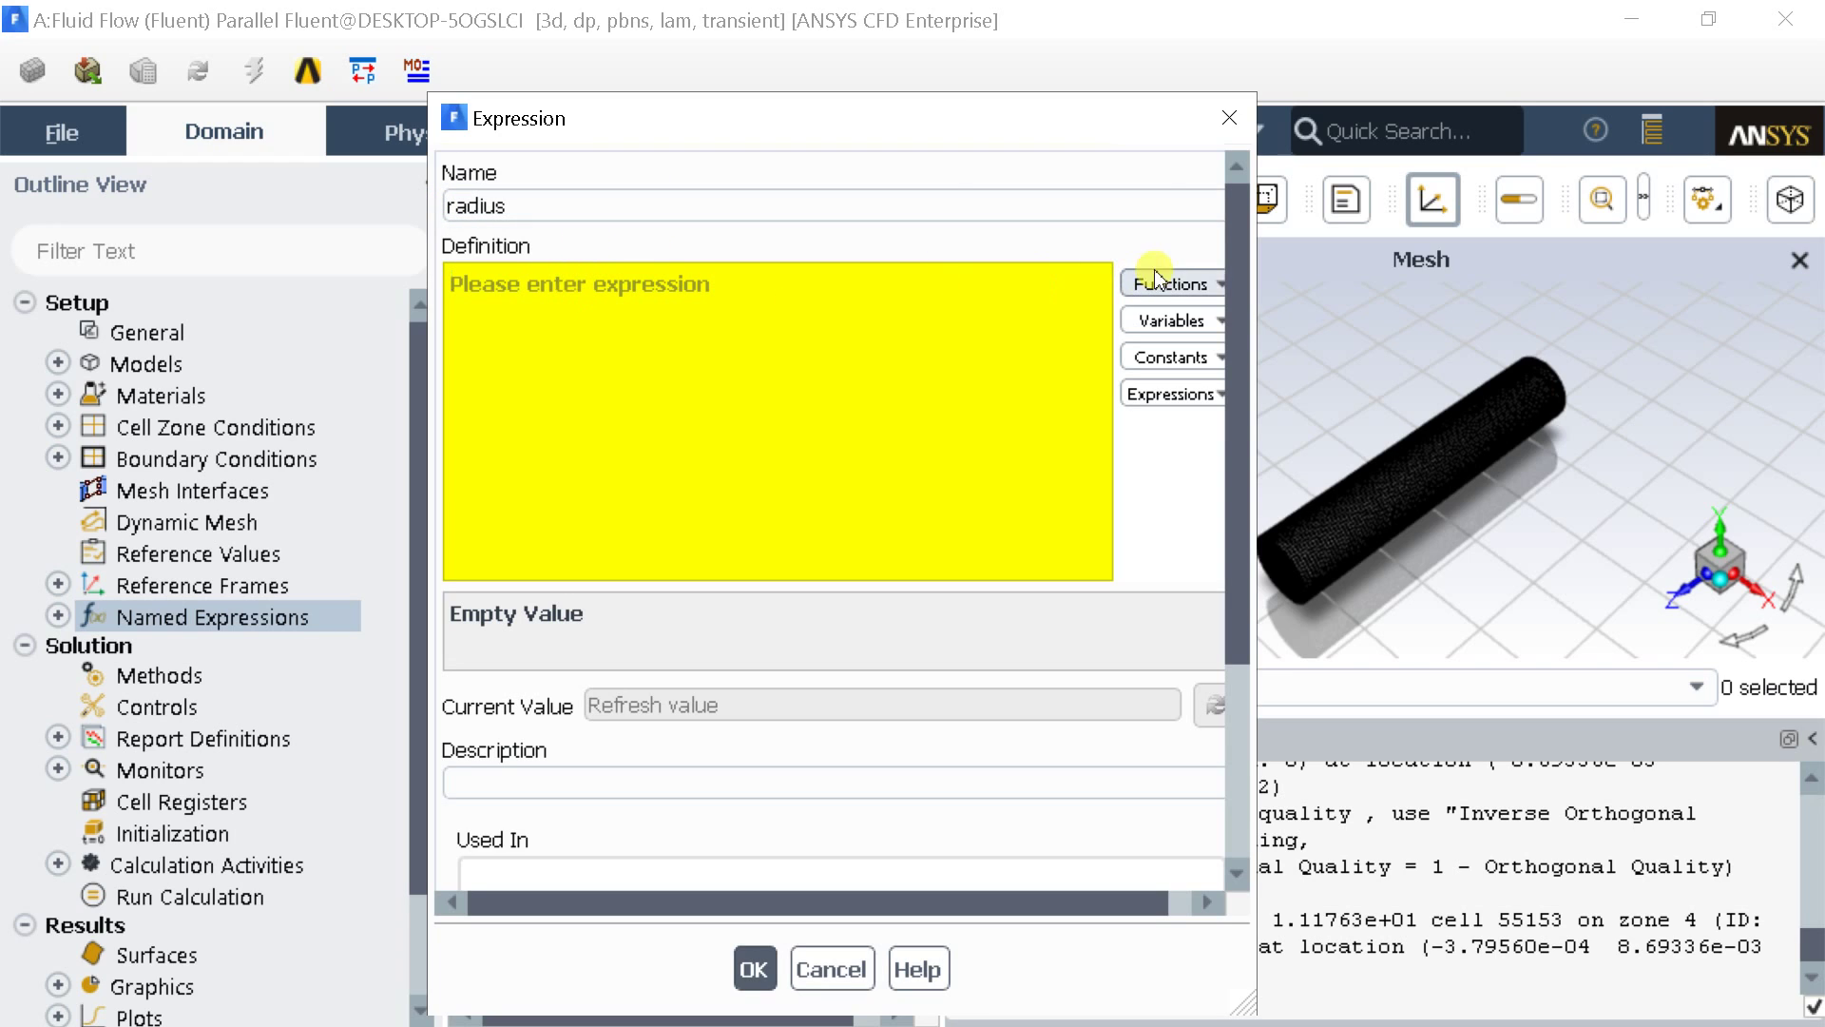
Step: Define the radius expression as sqrt(x**2+y**2), using the sqrt function and the coordinate variables x and y
{"action": "left_click_drag", "start_coordinate": [1260, 306], "coordinate": [1298, 298]}
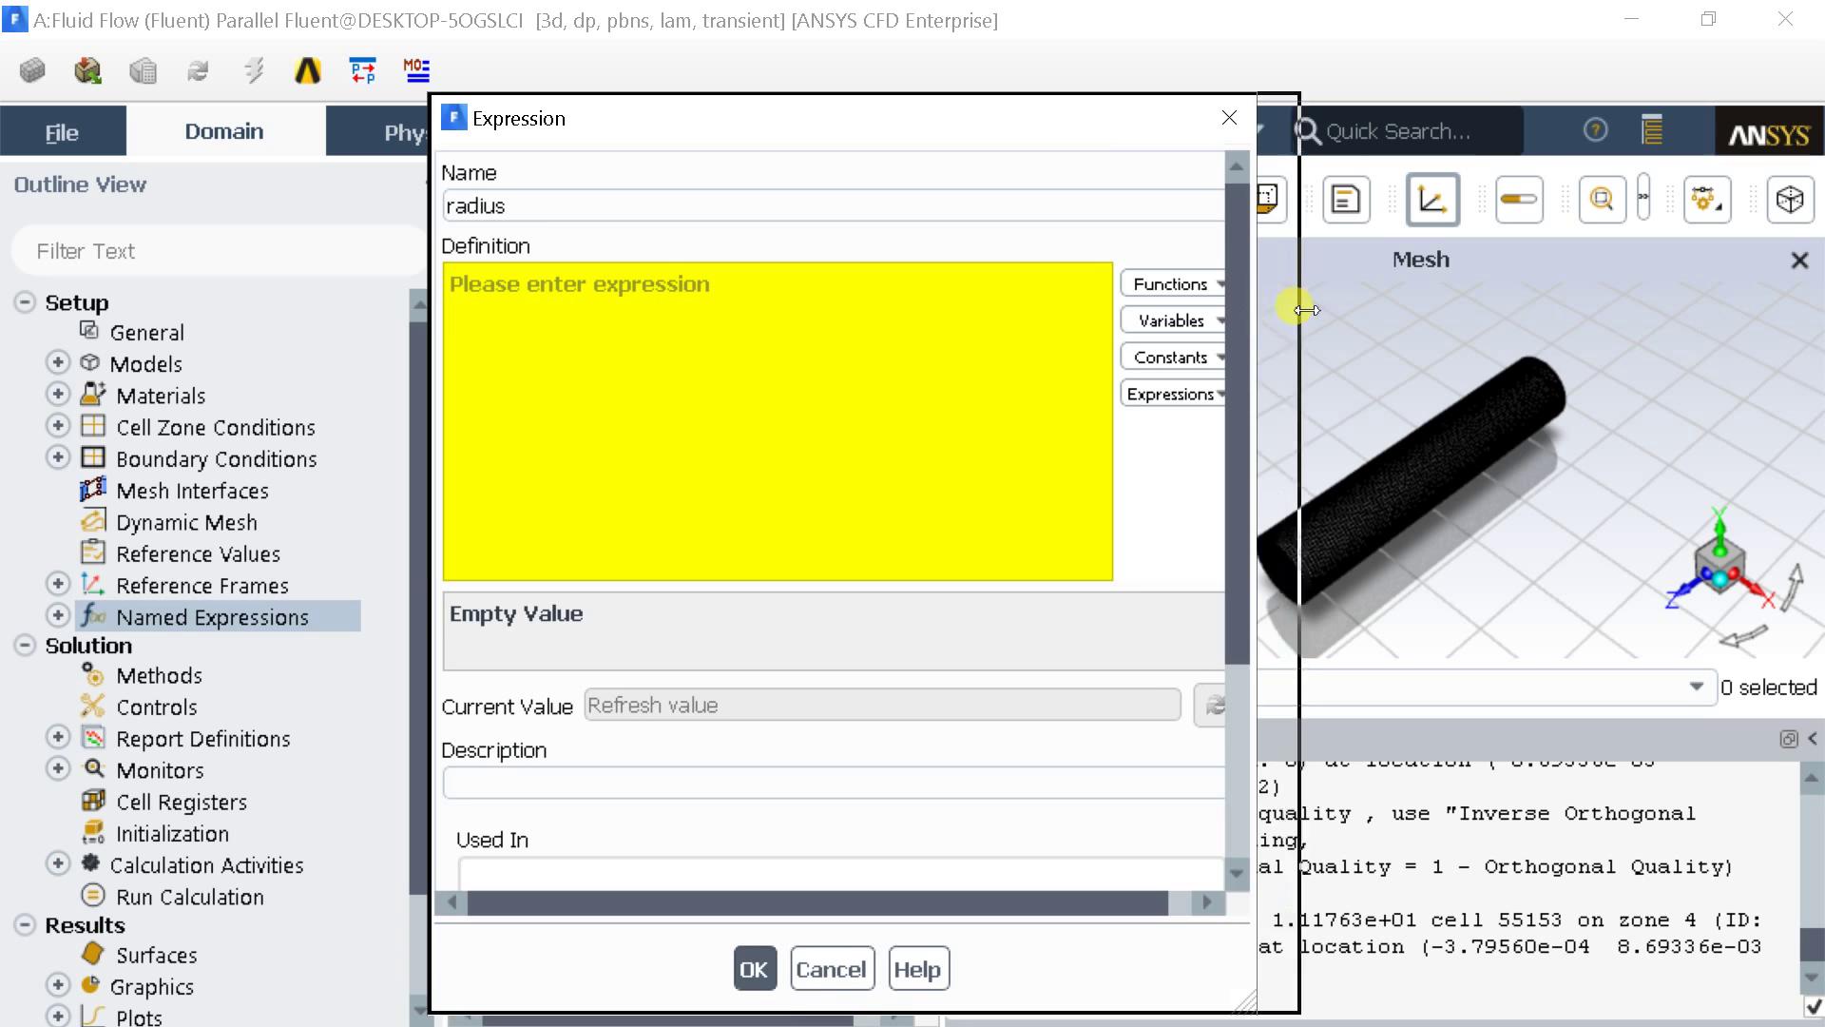
{"action": "left_click", "coordinate": [1241, 285]}
{"action": "mouse_move", "coordinate": [1331, 324]}
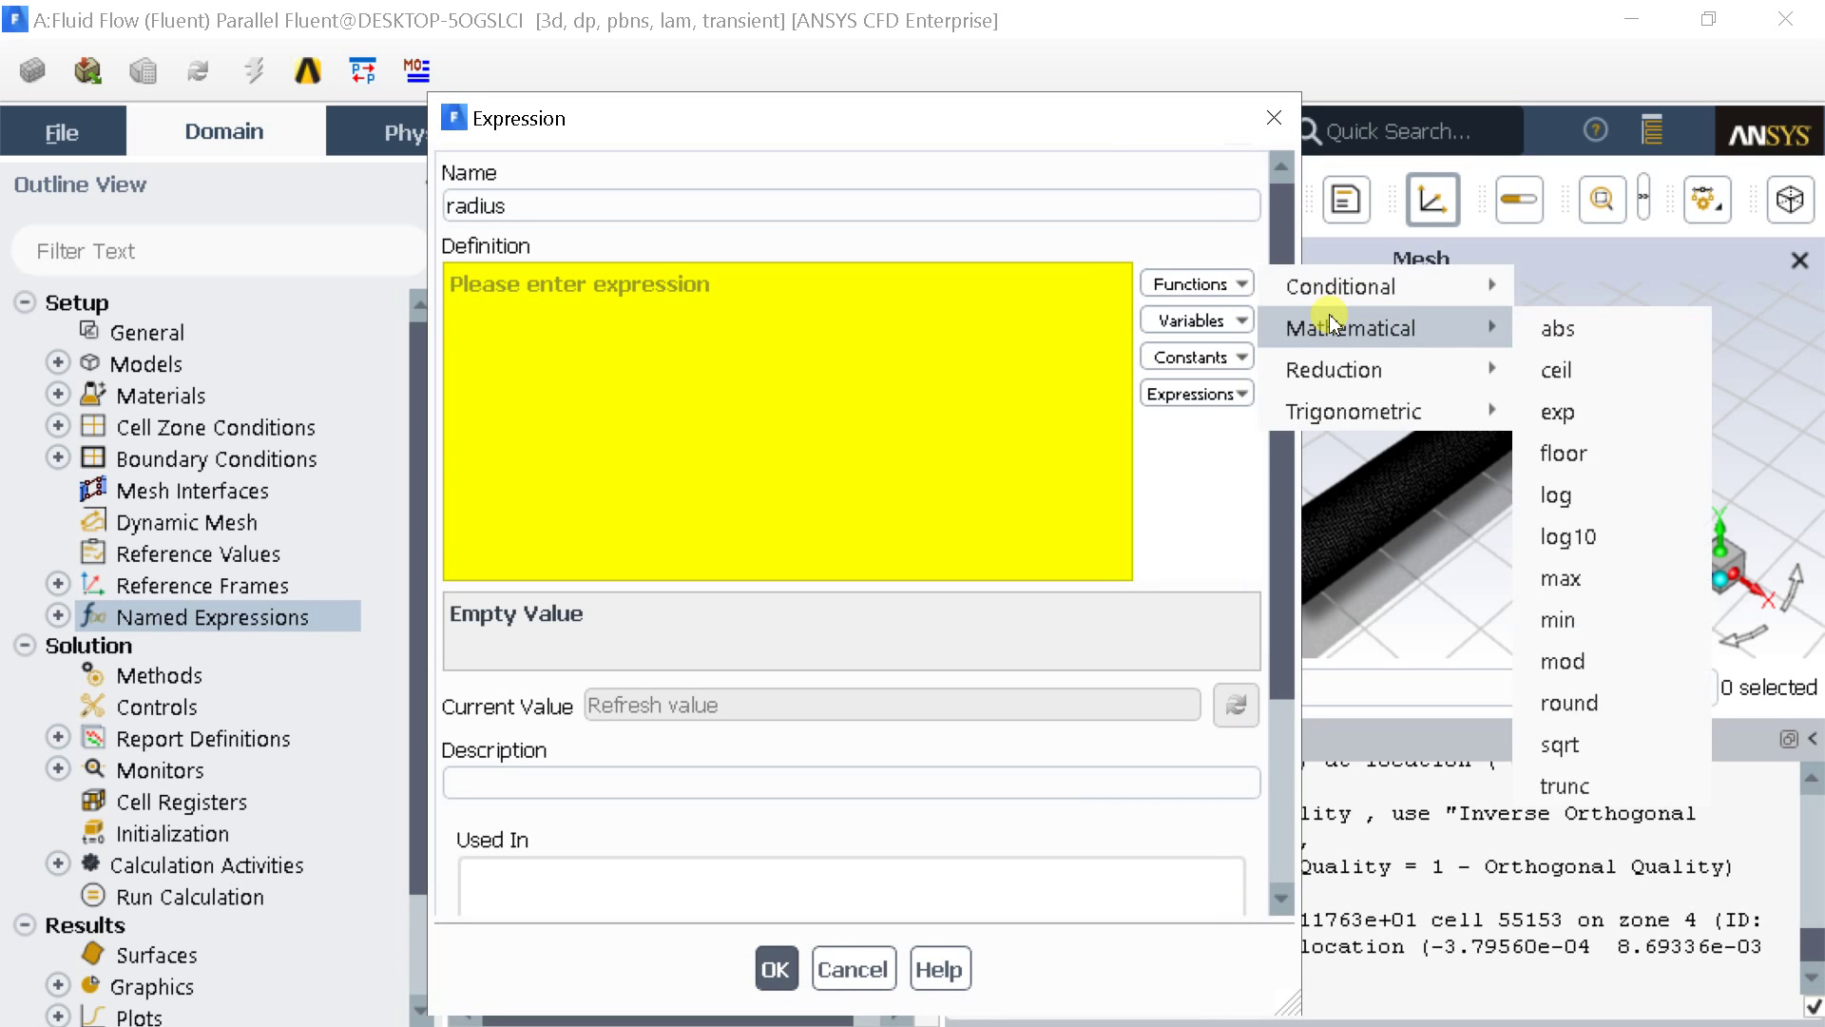
{"action": "left_click", "coordinate": [1560, 742]}
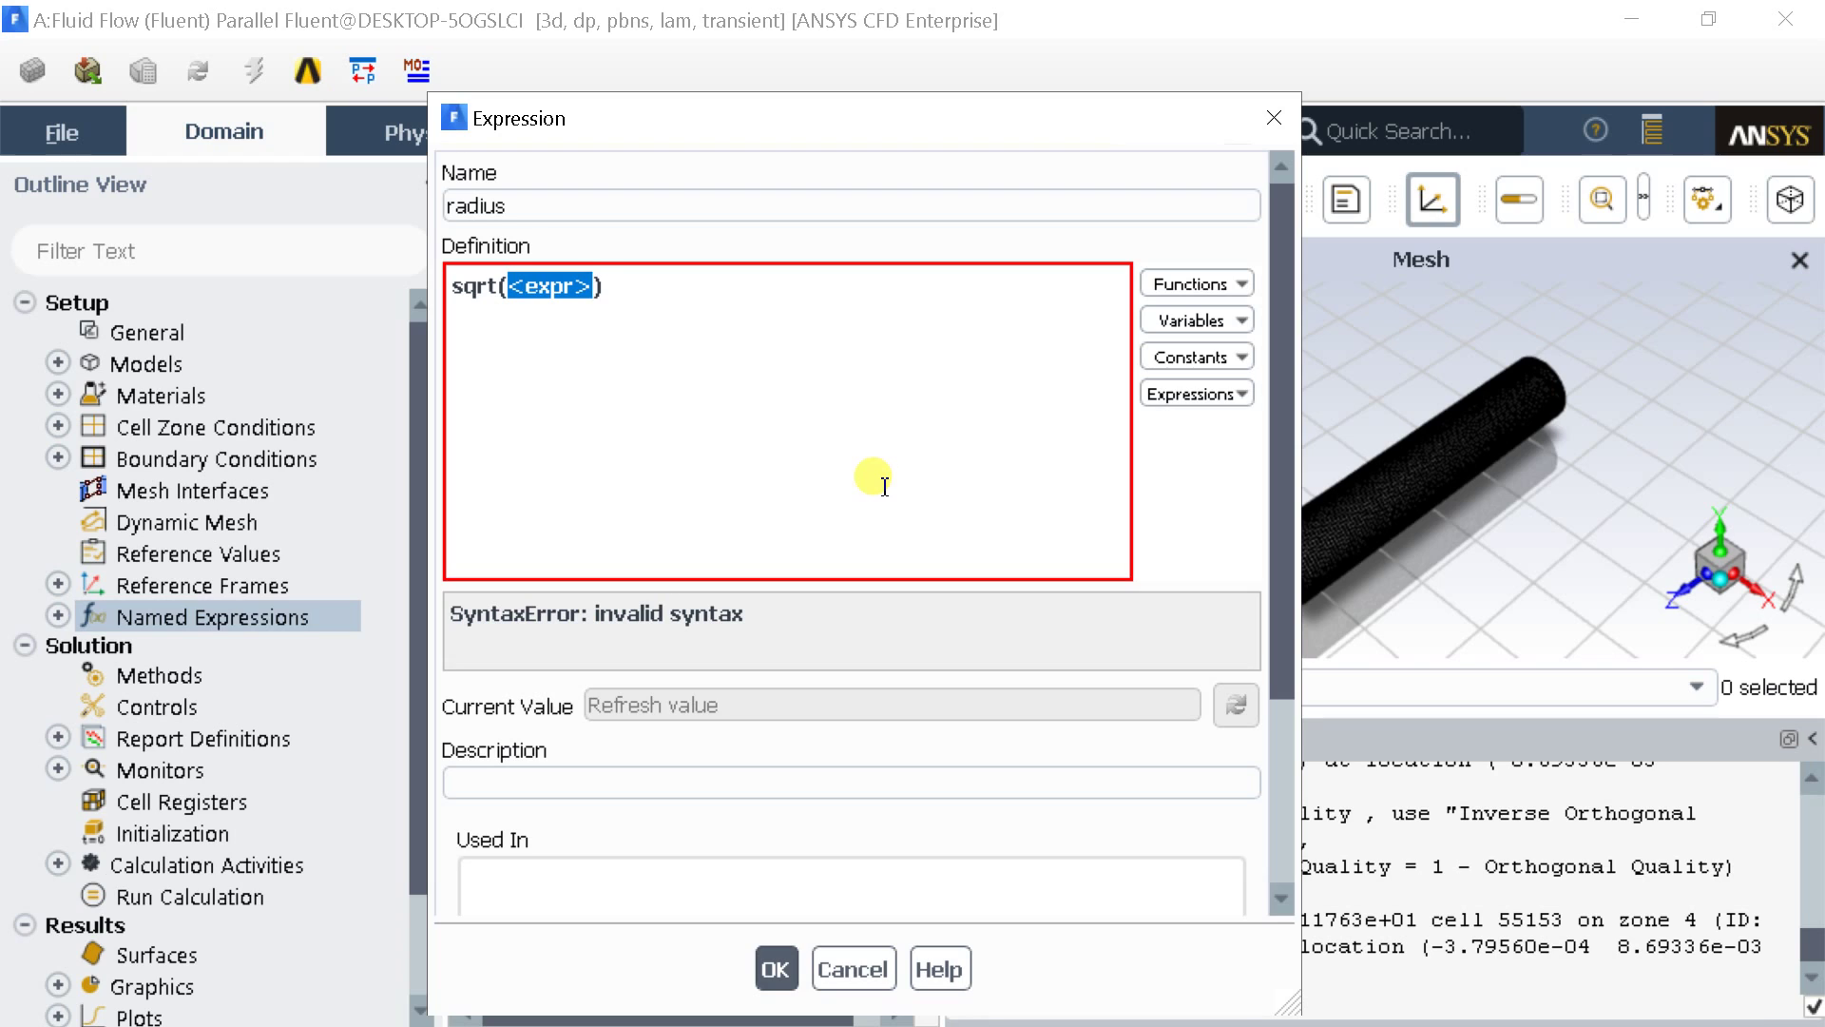
{"action": "left_click", "coordinate": [1207, 323]}
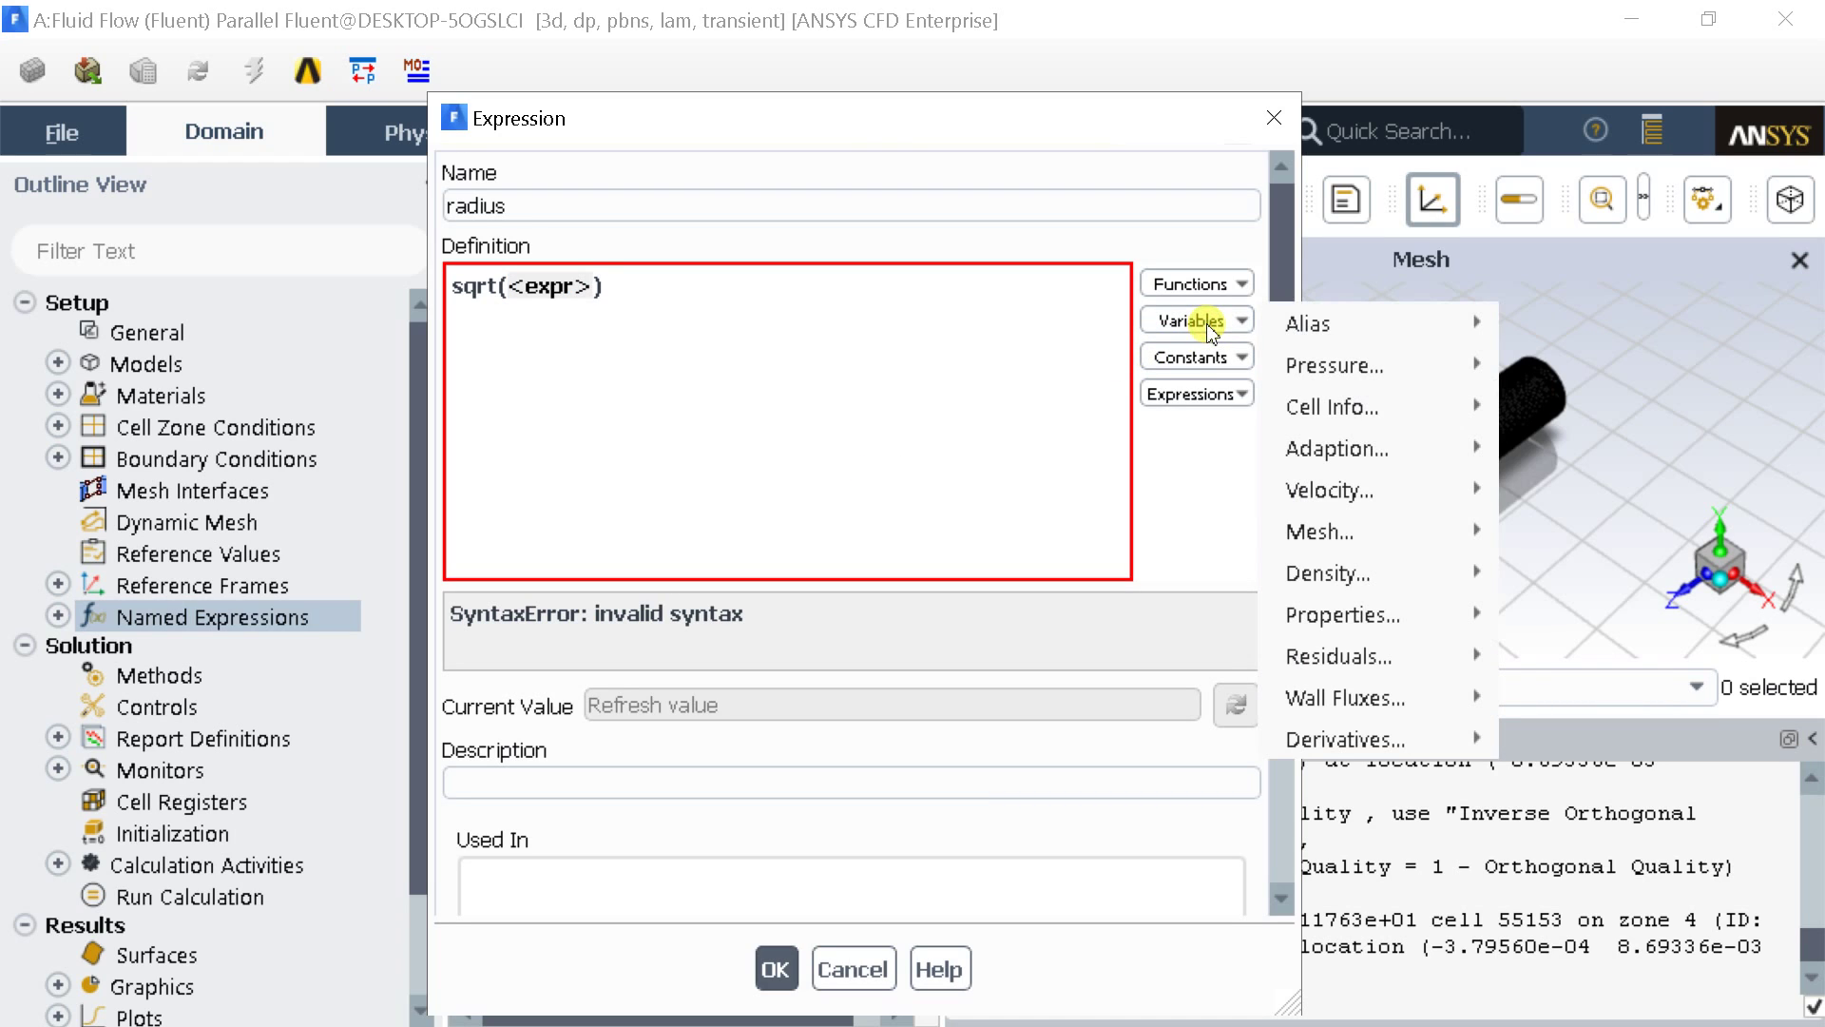
{"action": "mouse_move", "coordinate": [1348, 328]}
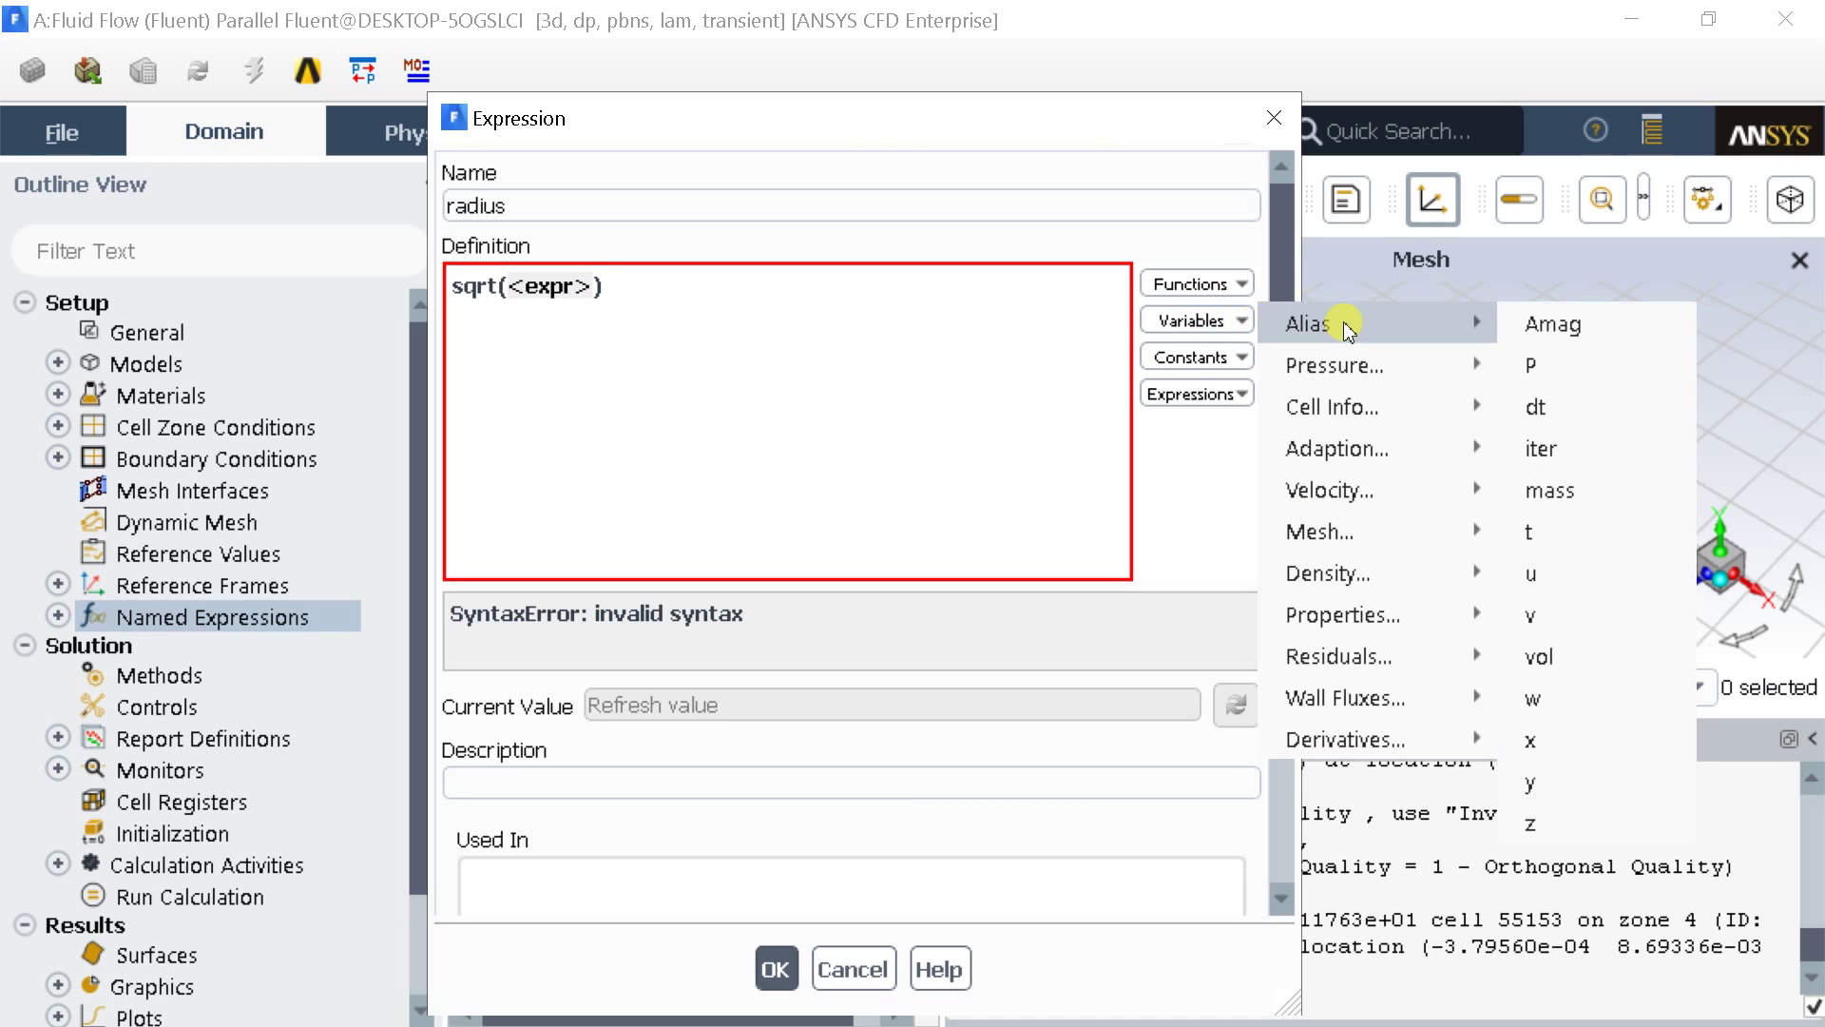
{"action": "left_click", "coordinate": [1528, 739]}
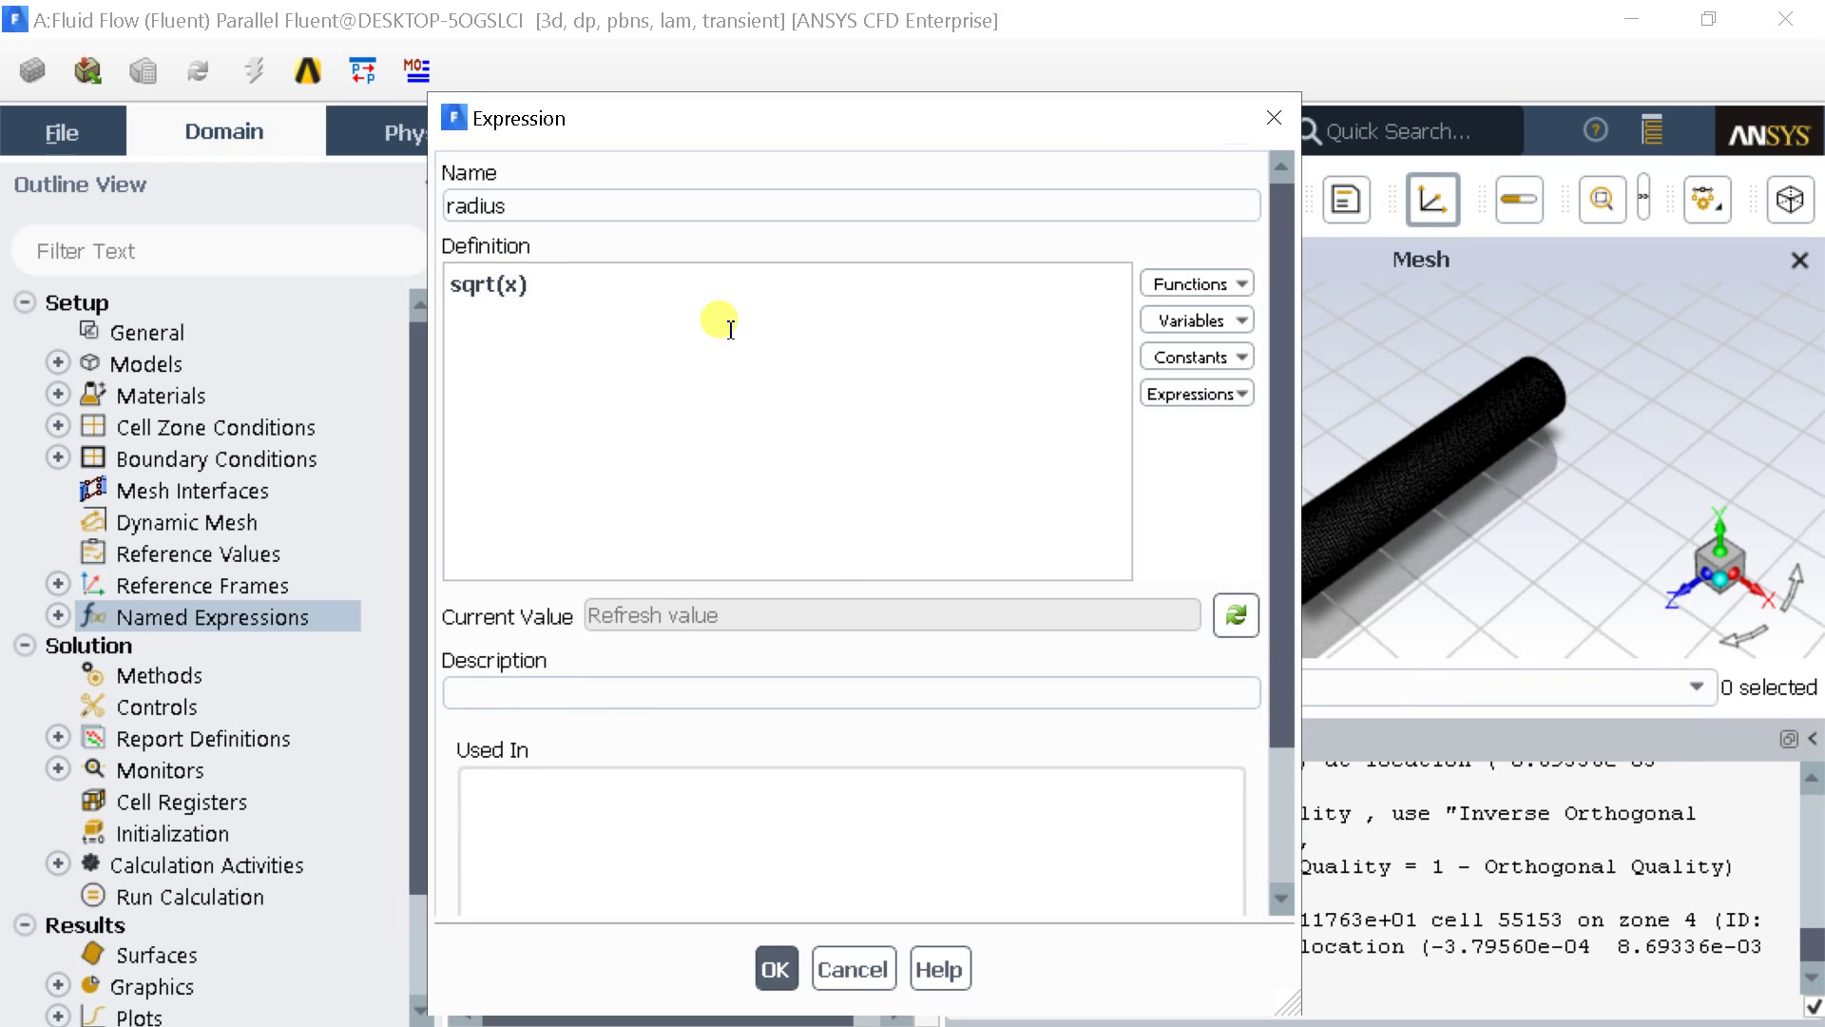
{"action": "type", "text": "**2+"}
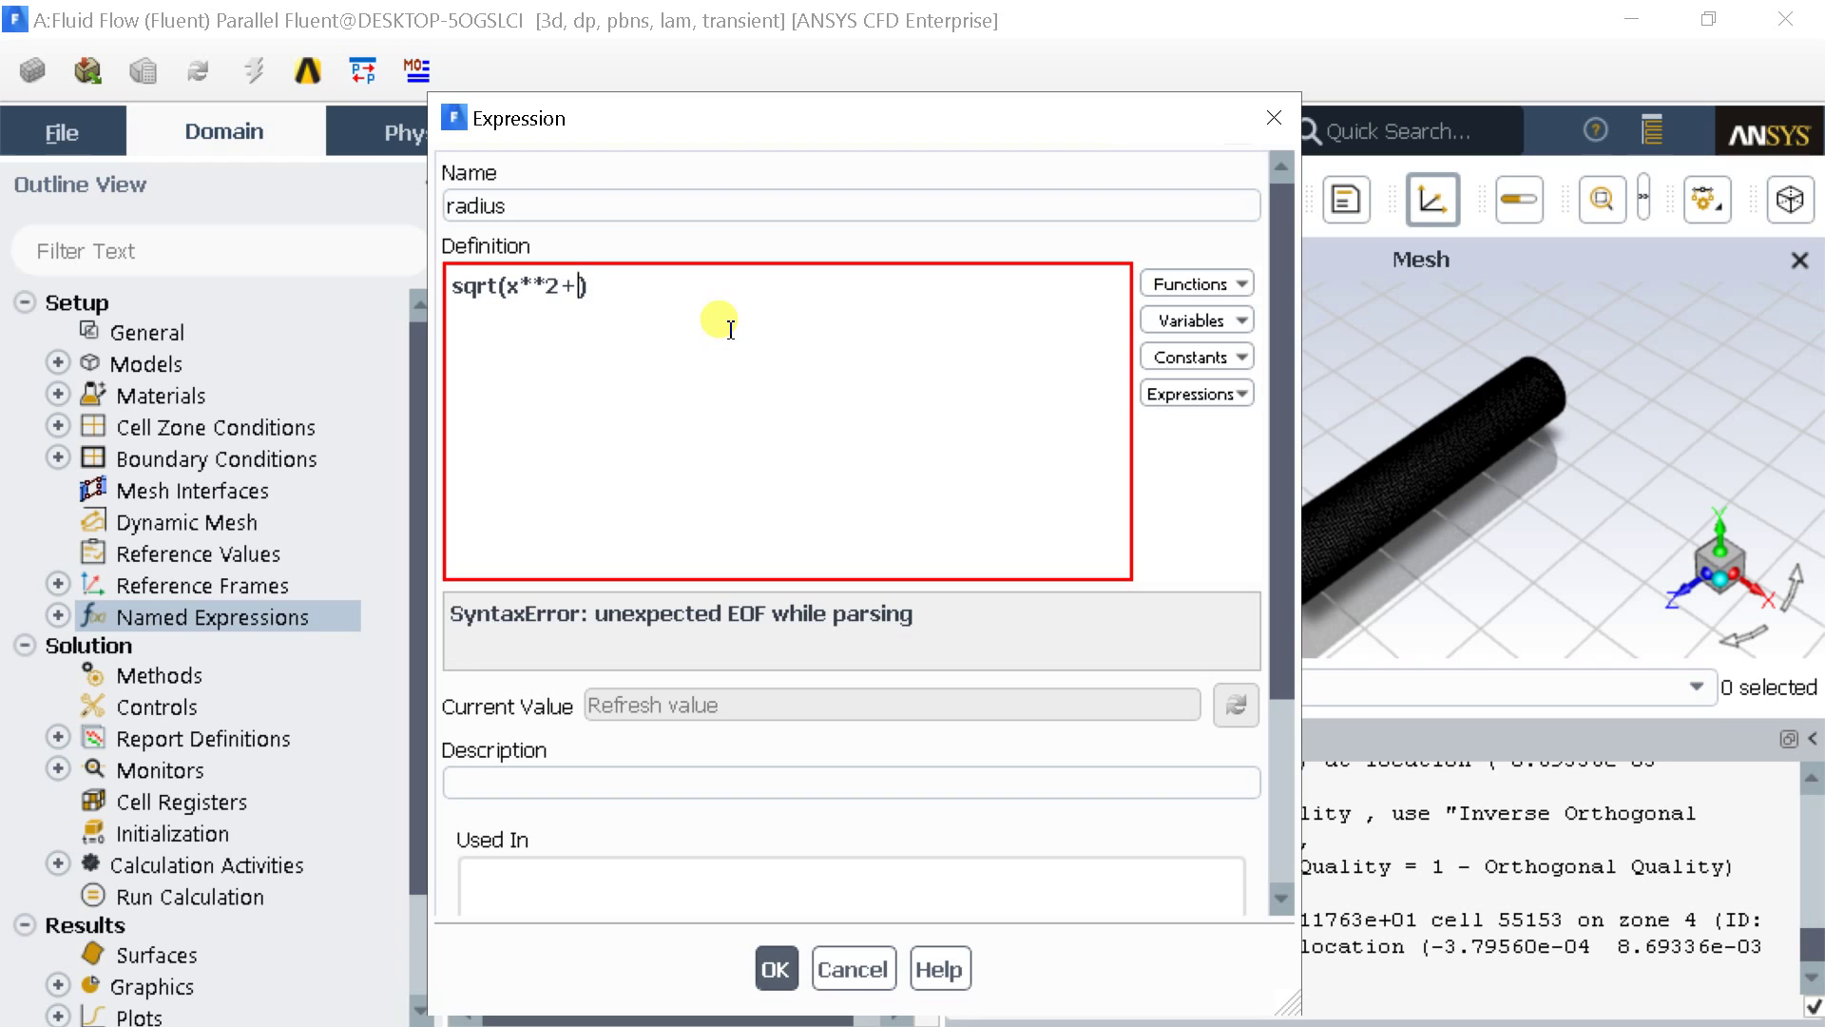
{"action": "type", "text": "y"}
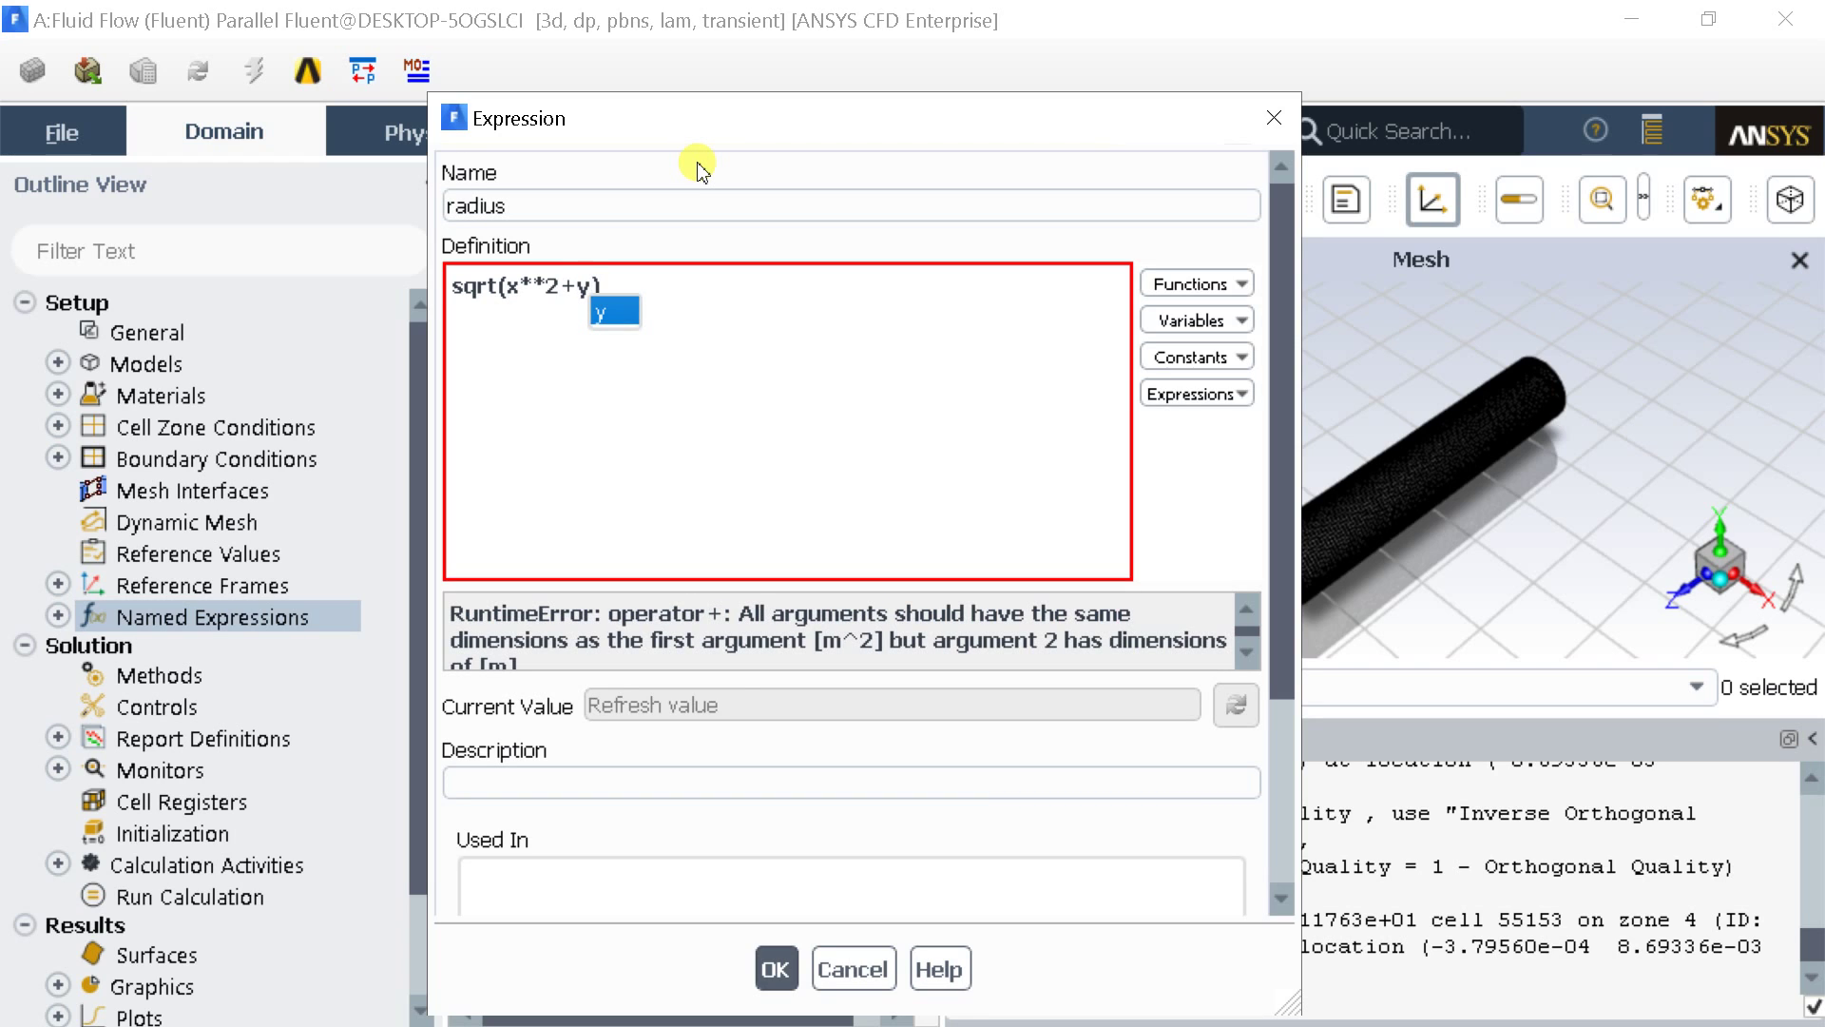
{"action": "type", "text": "**2"}
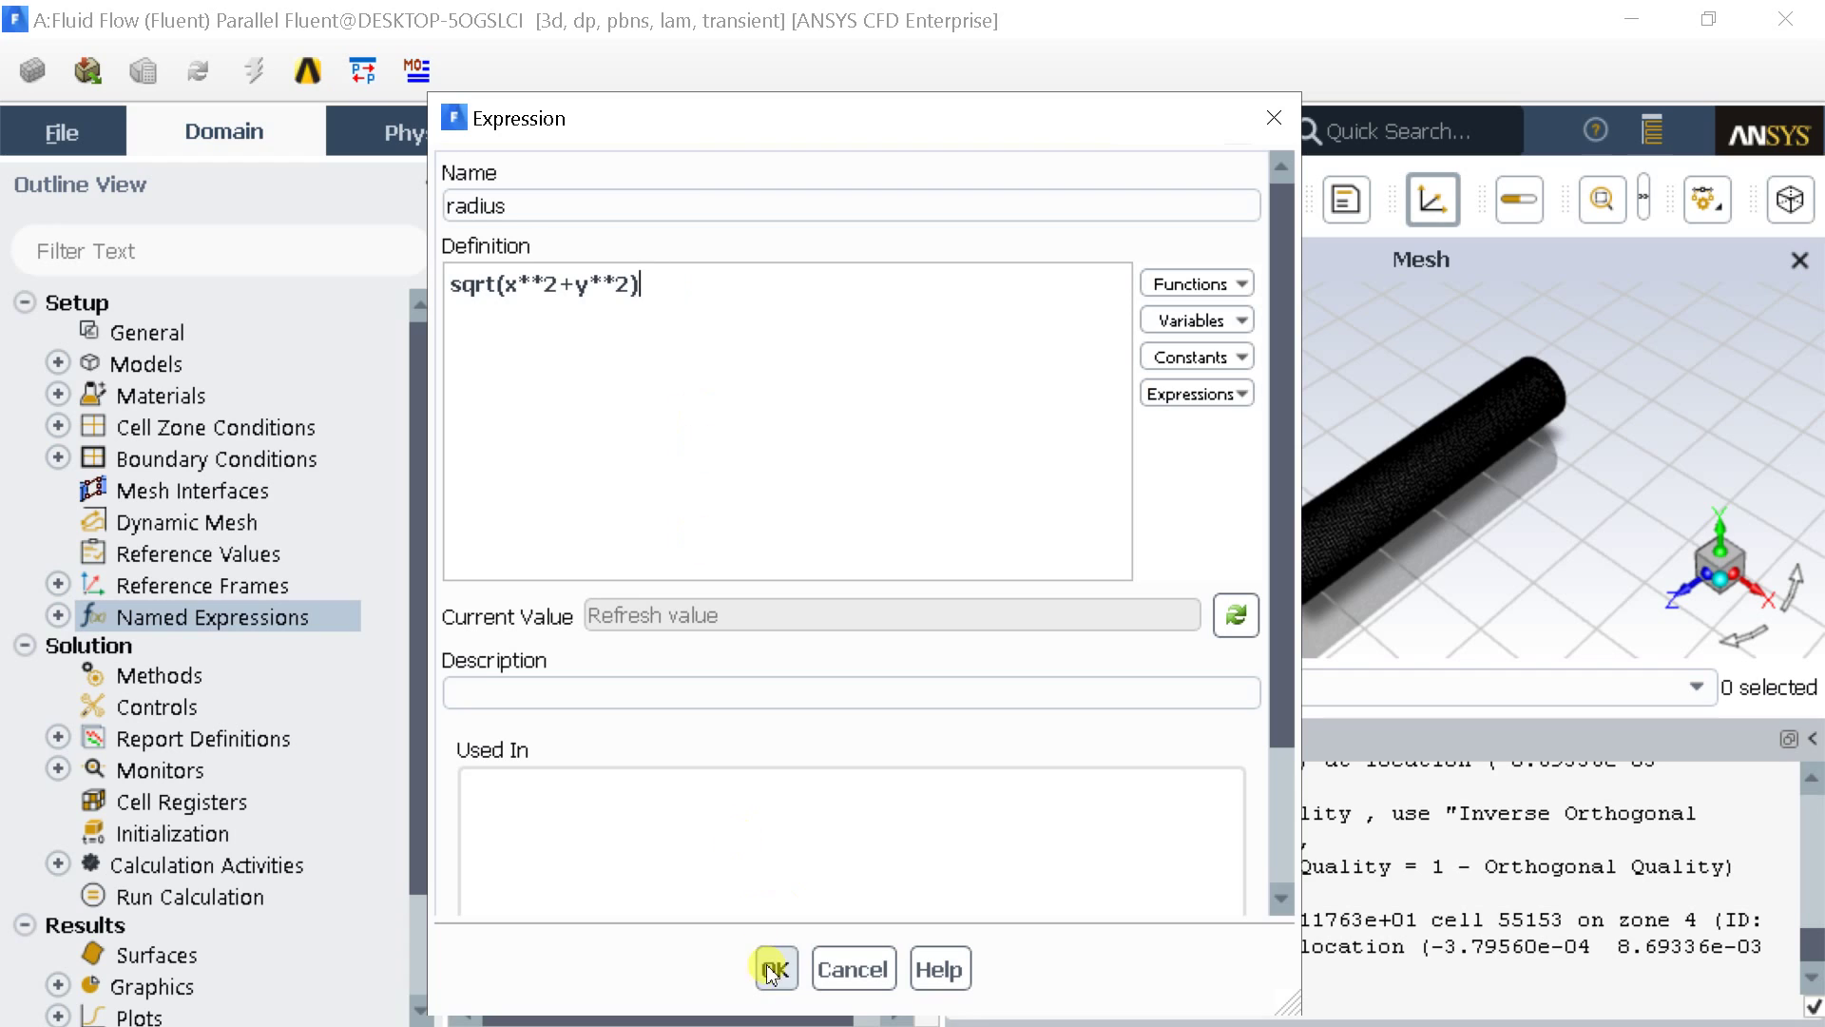
Step: Evaluate the current value of the lowercase radius expression and save the expression
{"action": "left_click", "coordinate": [1238, 611]}
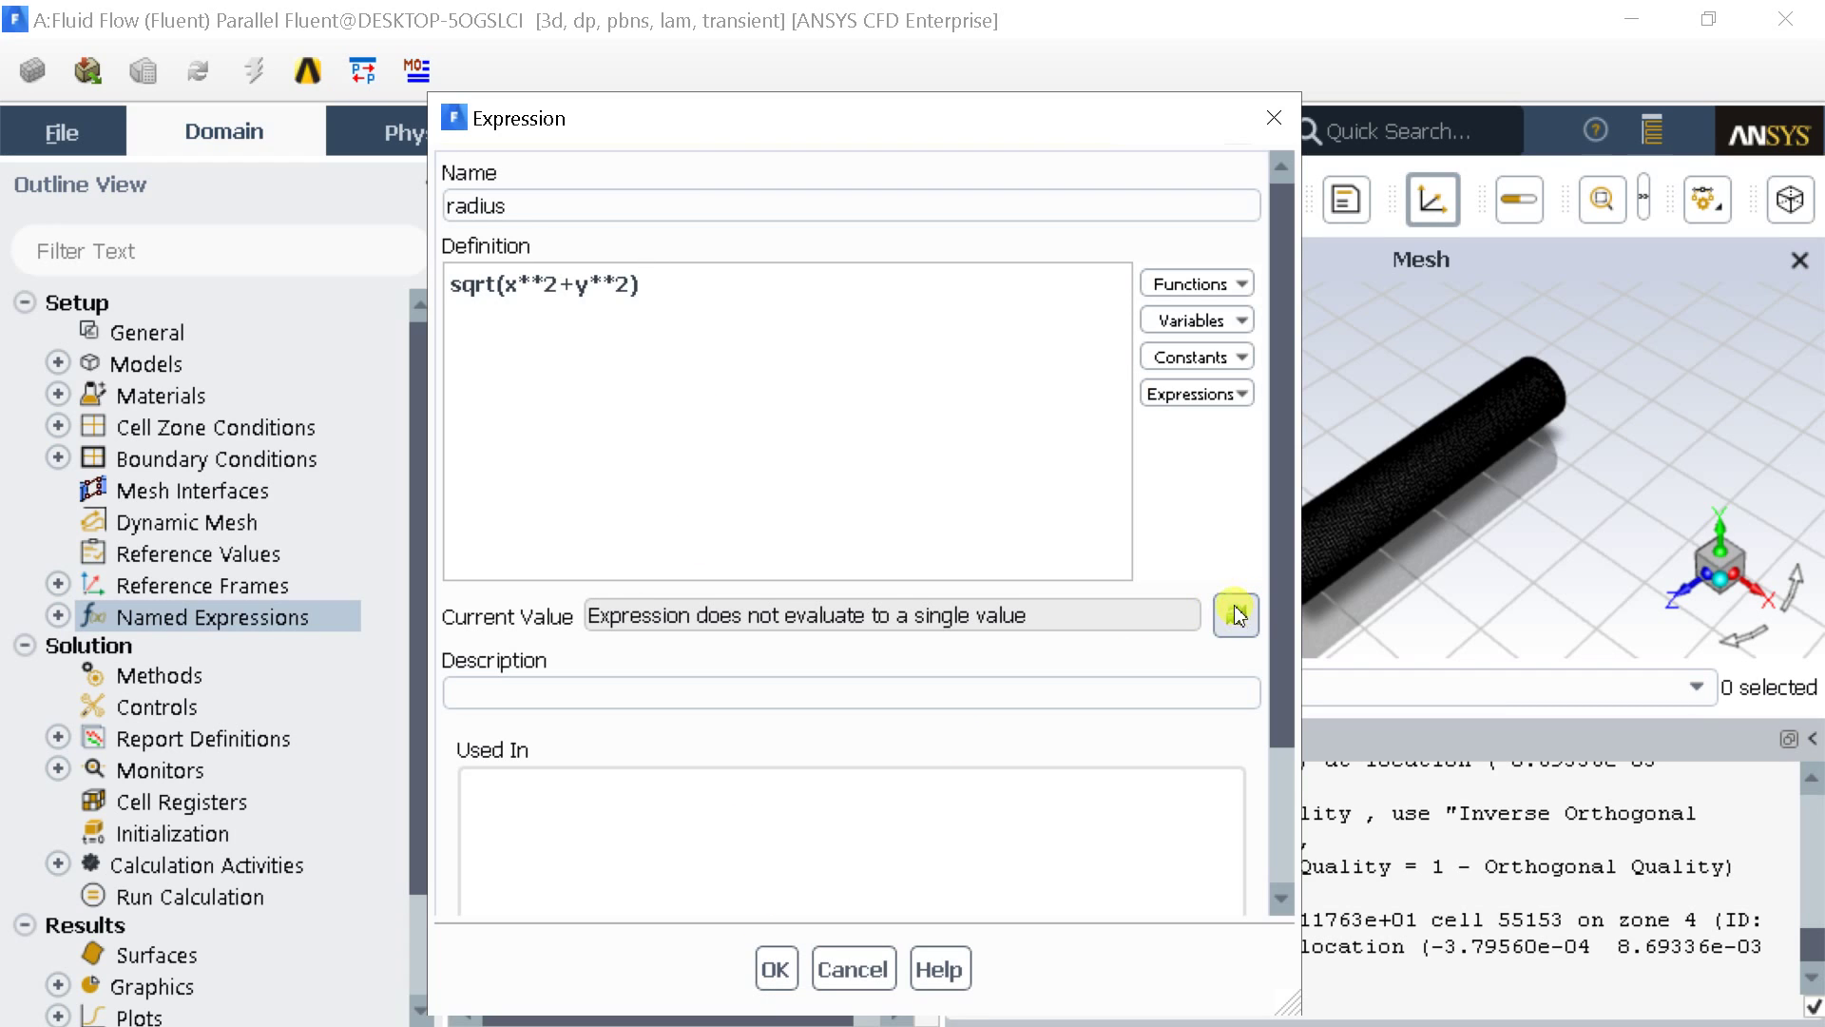
{"action": "left_click", "coordinate": [777, 968]}
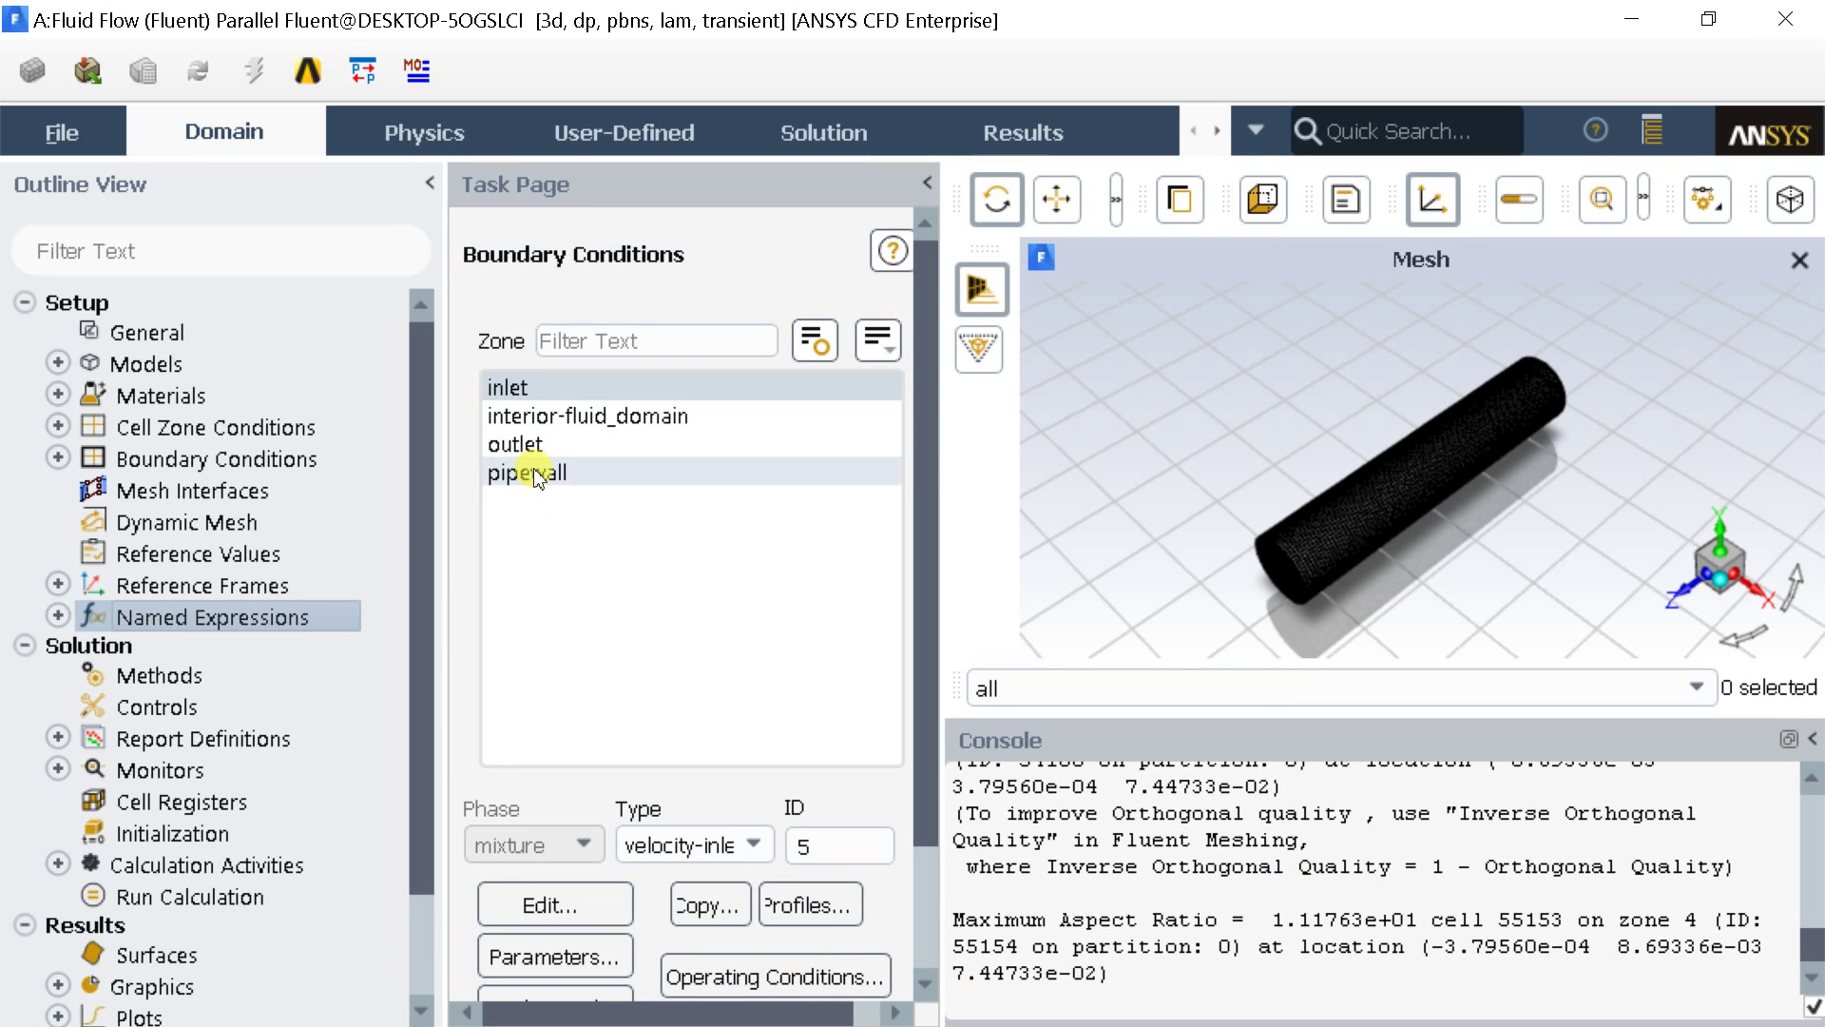
Step: Create another named expression and name it umax
{"action": "right_click", "coordinate": [240, 628]}
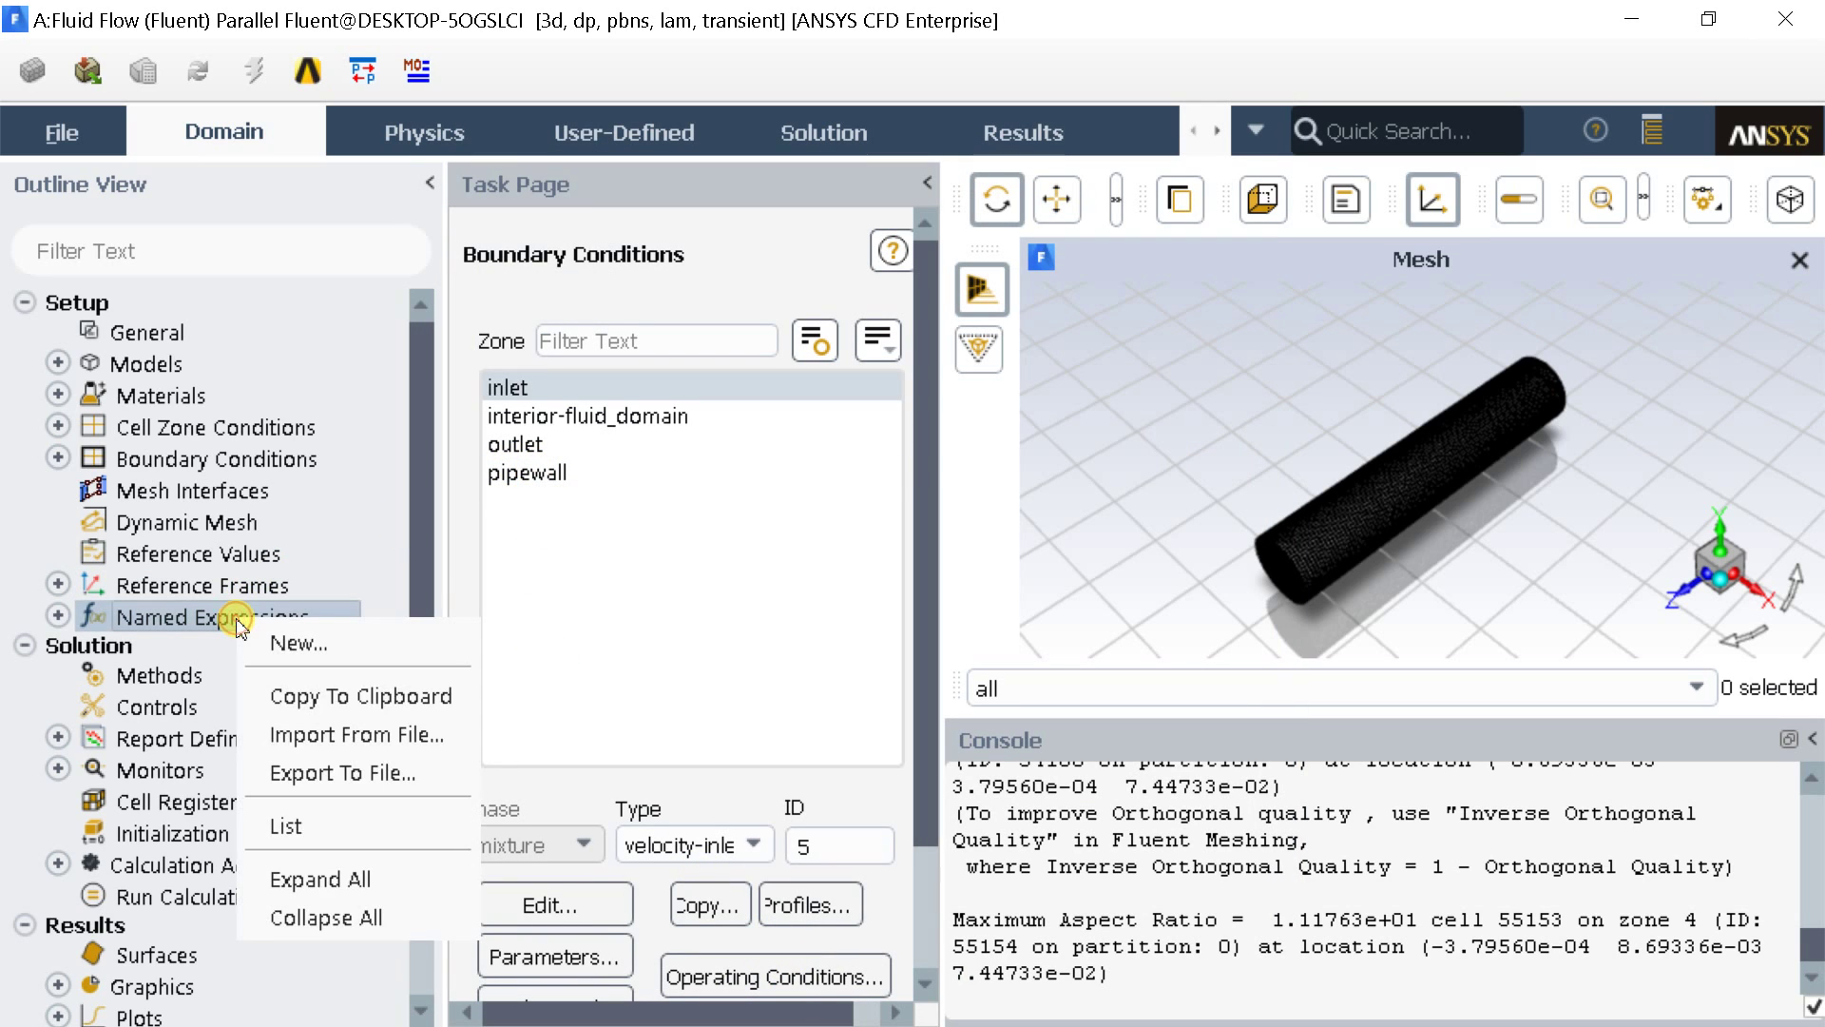
{"action": "left_click", "coordinate": [288, 635]}
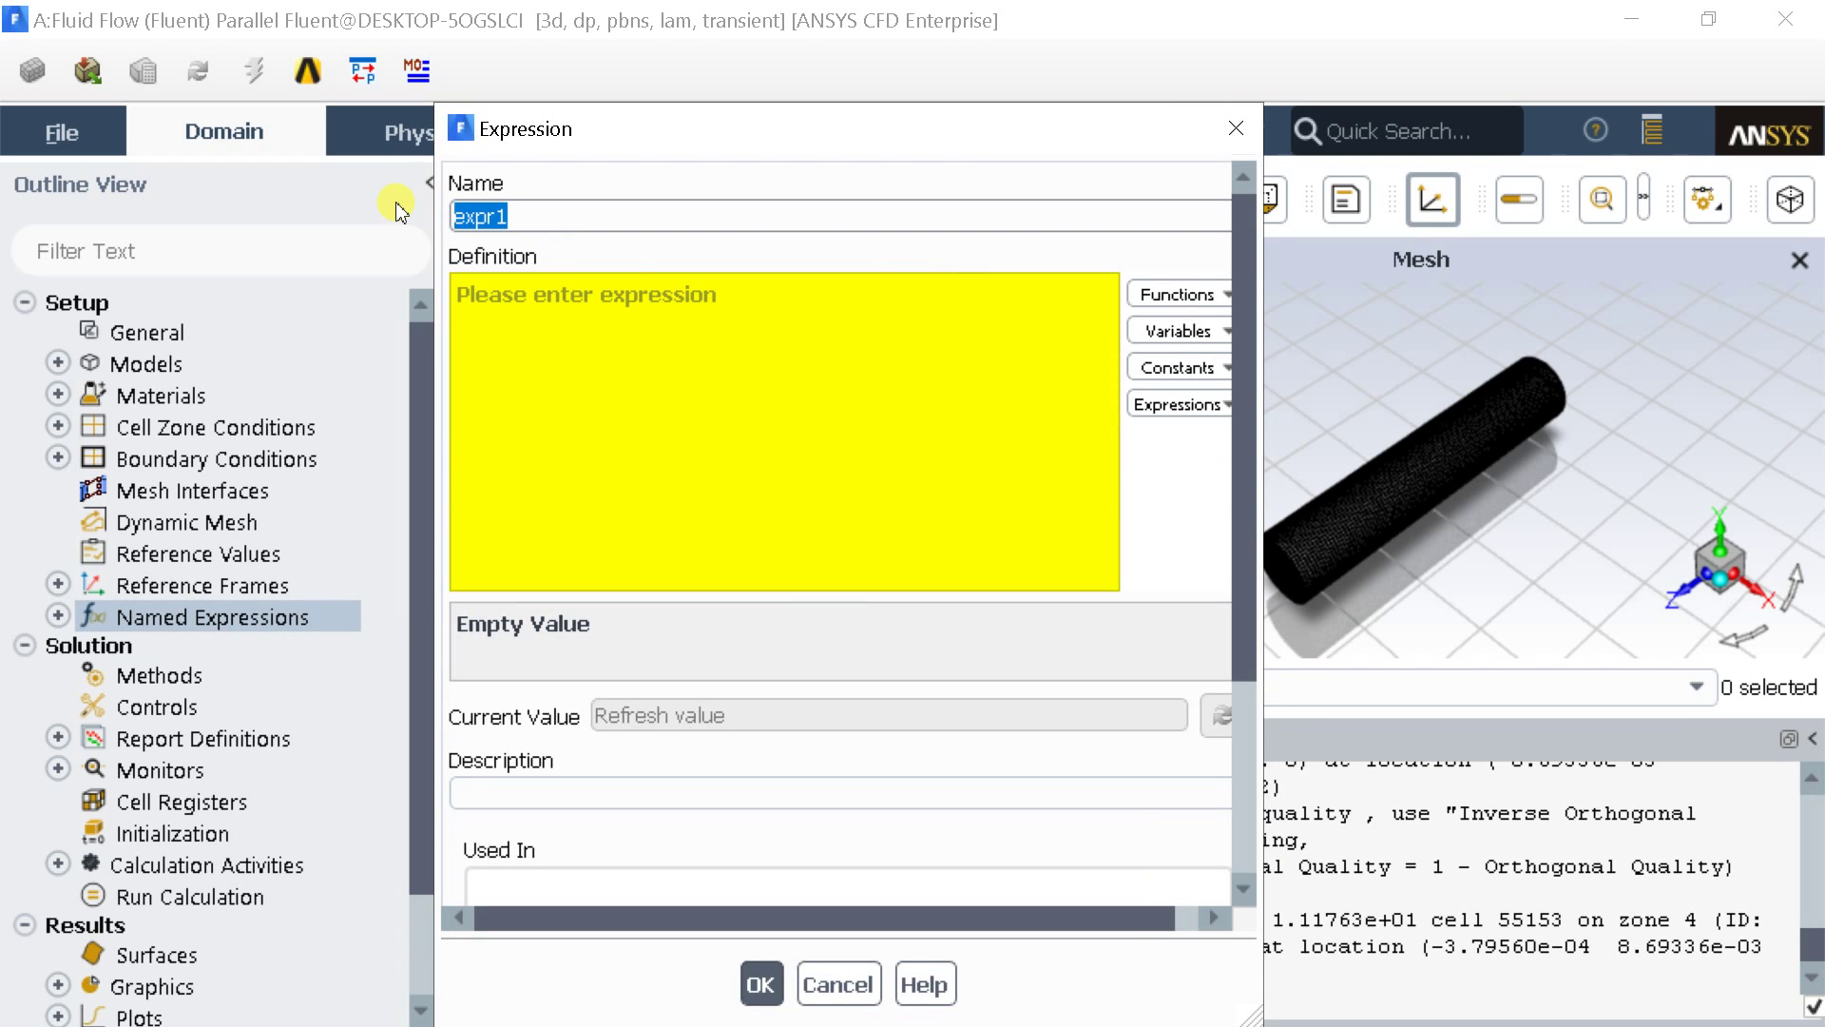
{"action": "type", "text": "umax"}
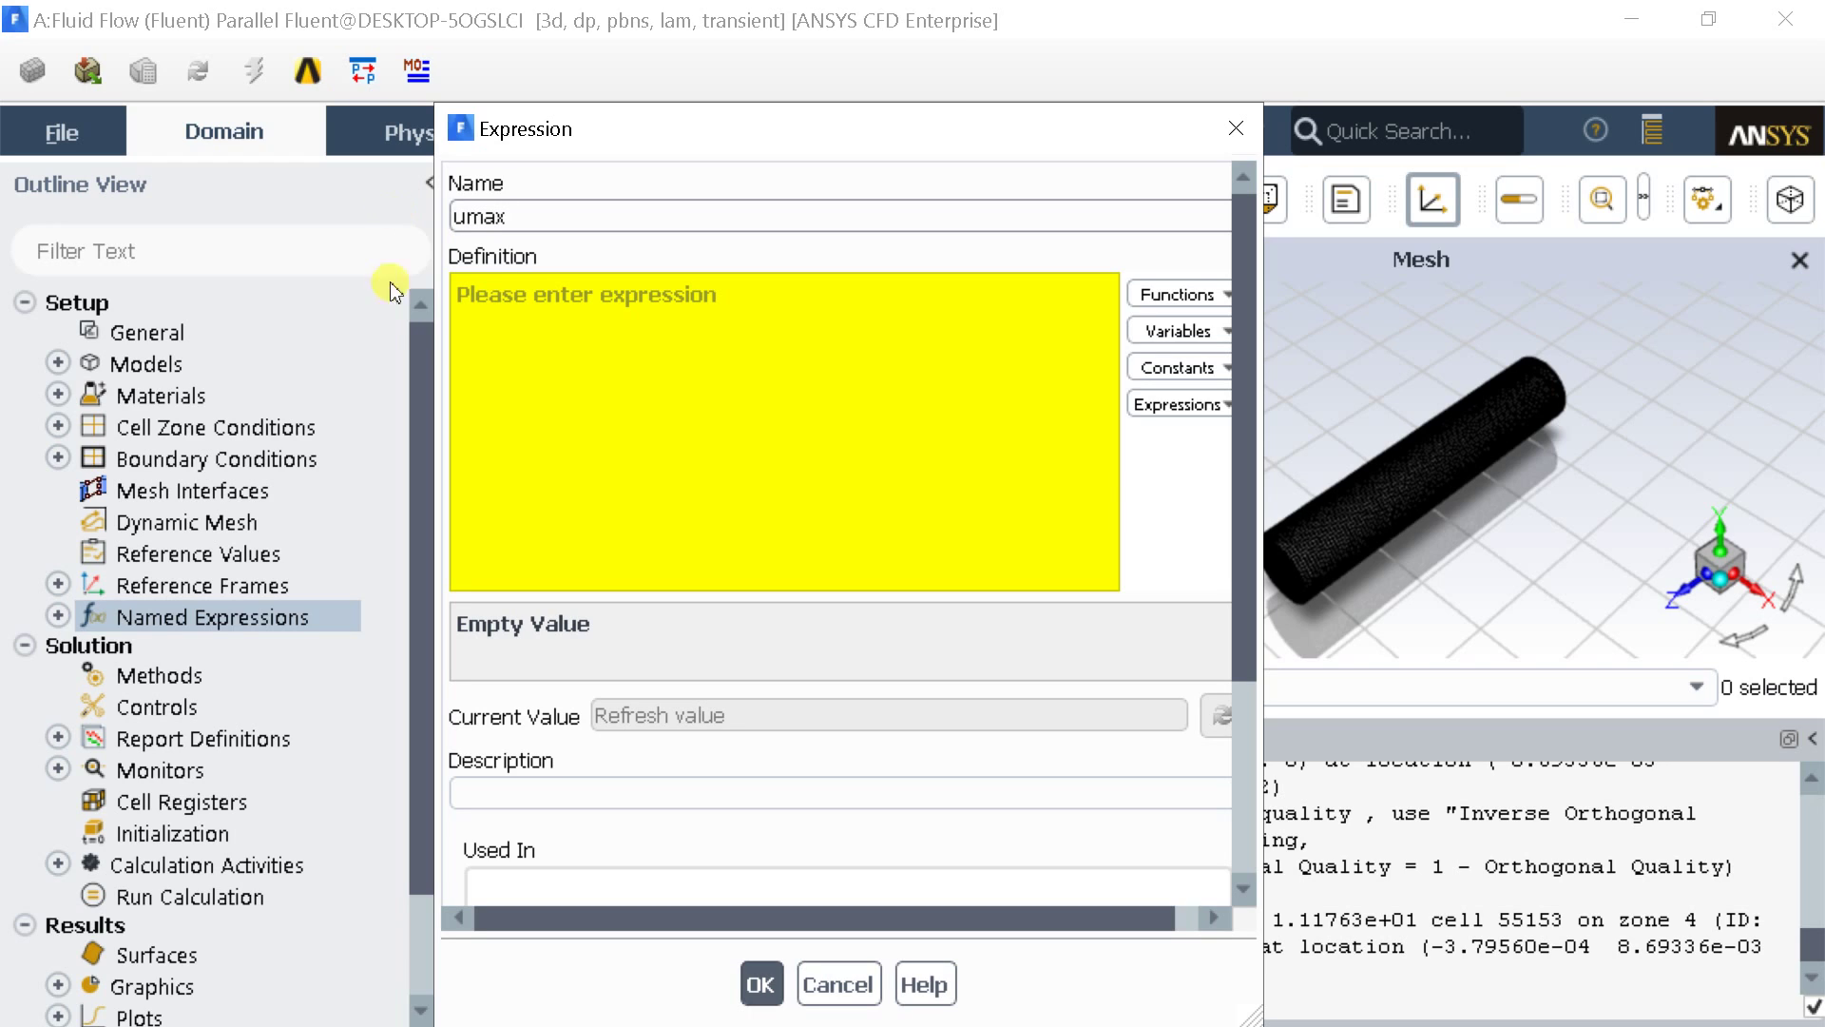
Step: Define the umax expression as 0.1[m/s], evaluate its current value and save the expression
{"action": "left_click", "coordinate": [482, 310]}
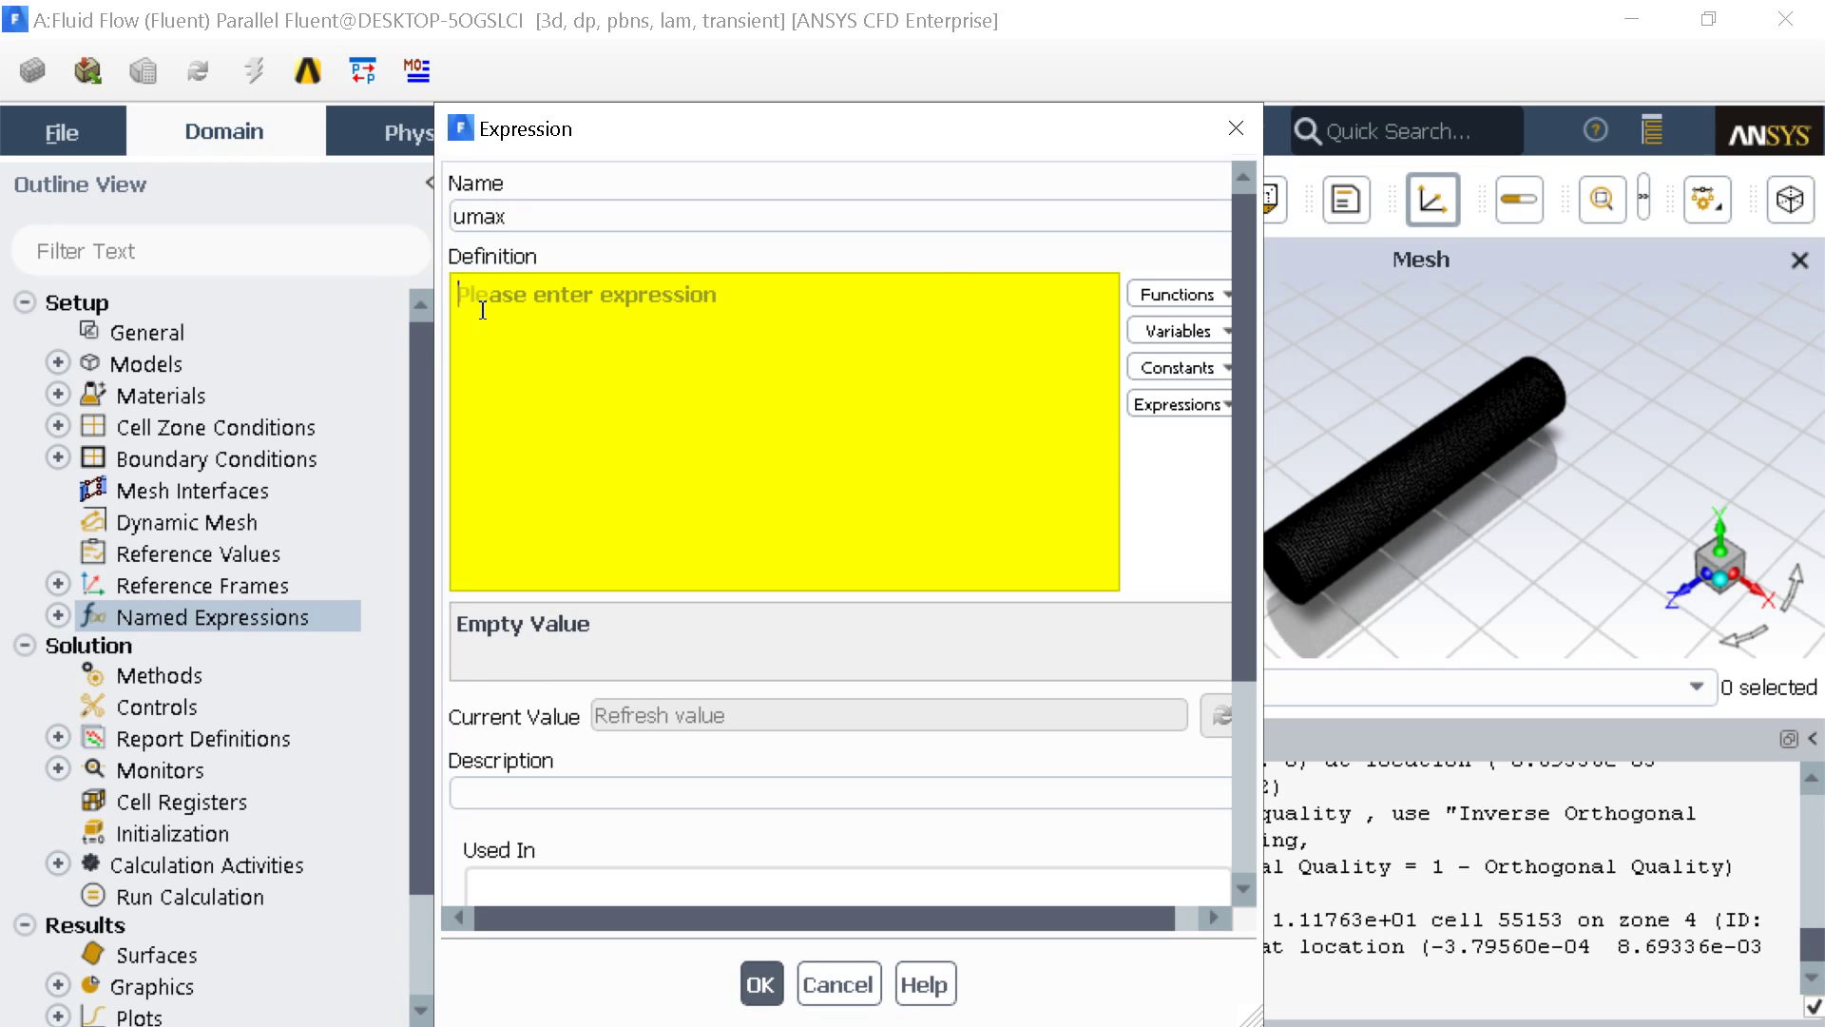
{"action": "type", "text": "000000"}
{"action": "key", "text": "BackSpace"}
{"action": "key", "text": "BackSpace"}
{"action": "key", "text": "BackSpace"}
{"action": "key", "text": "BackSpace"}
{"action": "key", "text": "BackSpace"}
{"action": "key", "text": "BackSpace"}
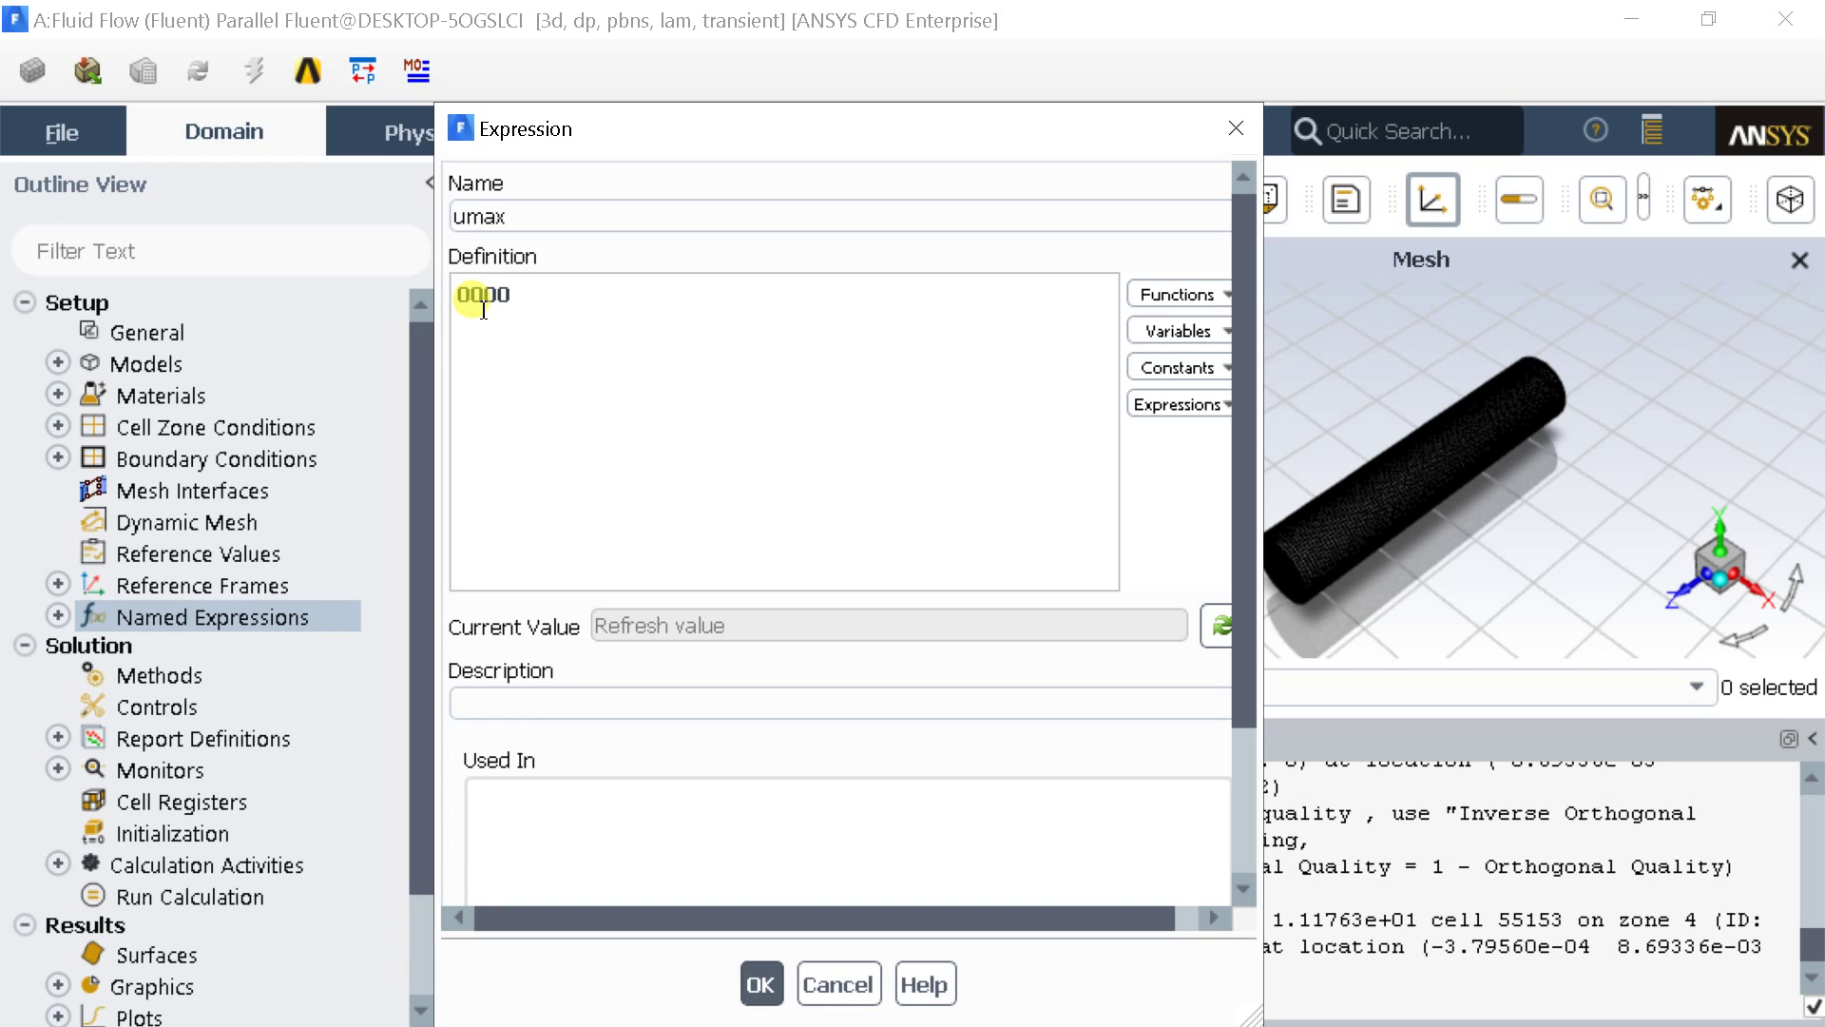
{"action": "type", "text": "0.1[m/s]"}
{"action": "left_click", "coordinate": [1215, 626]}
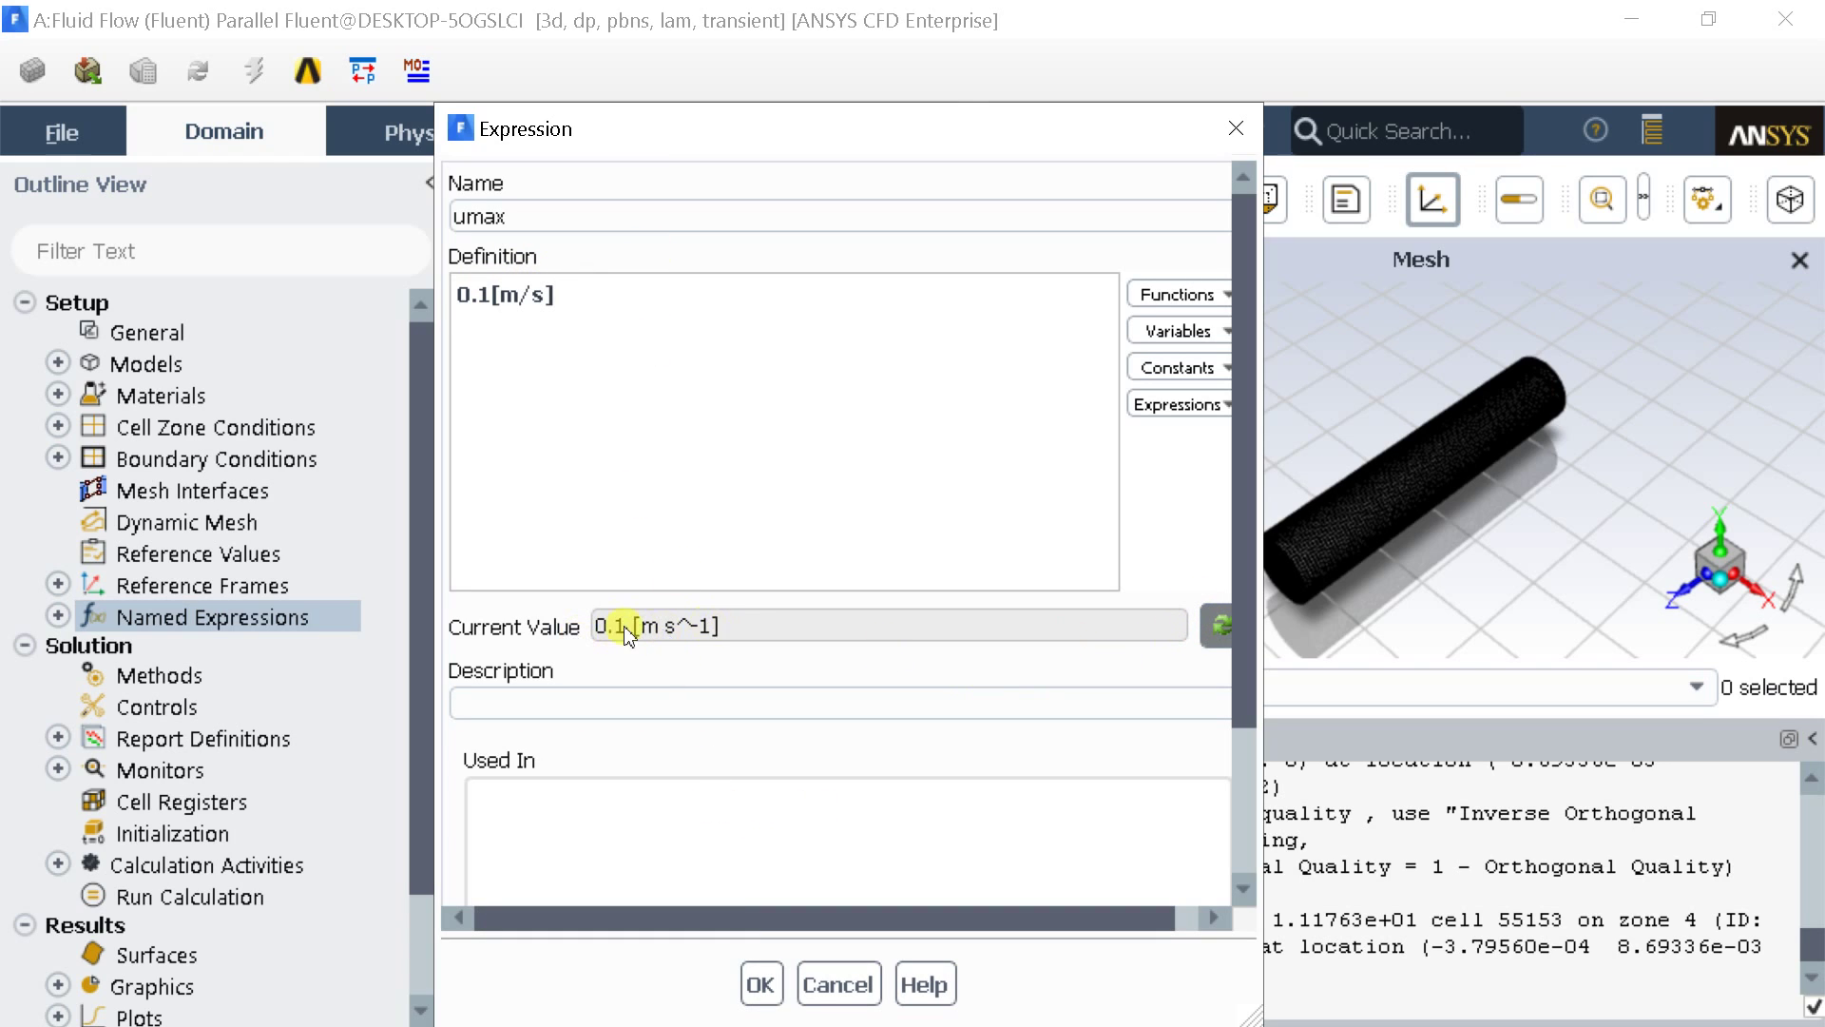
{"action": "left_click", "coordinate": [760, 984]}
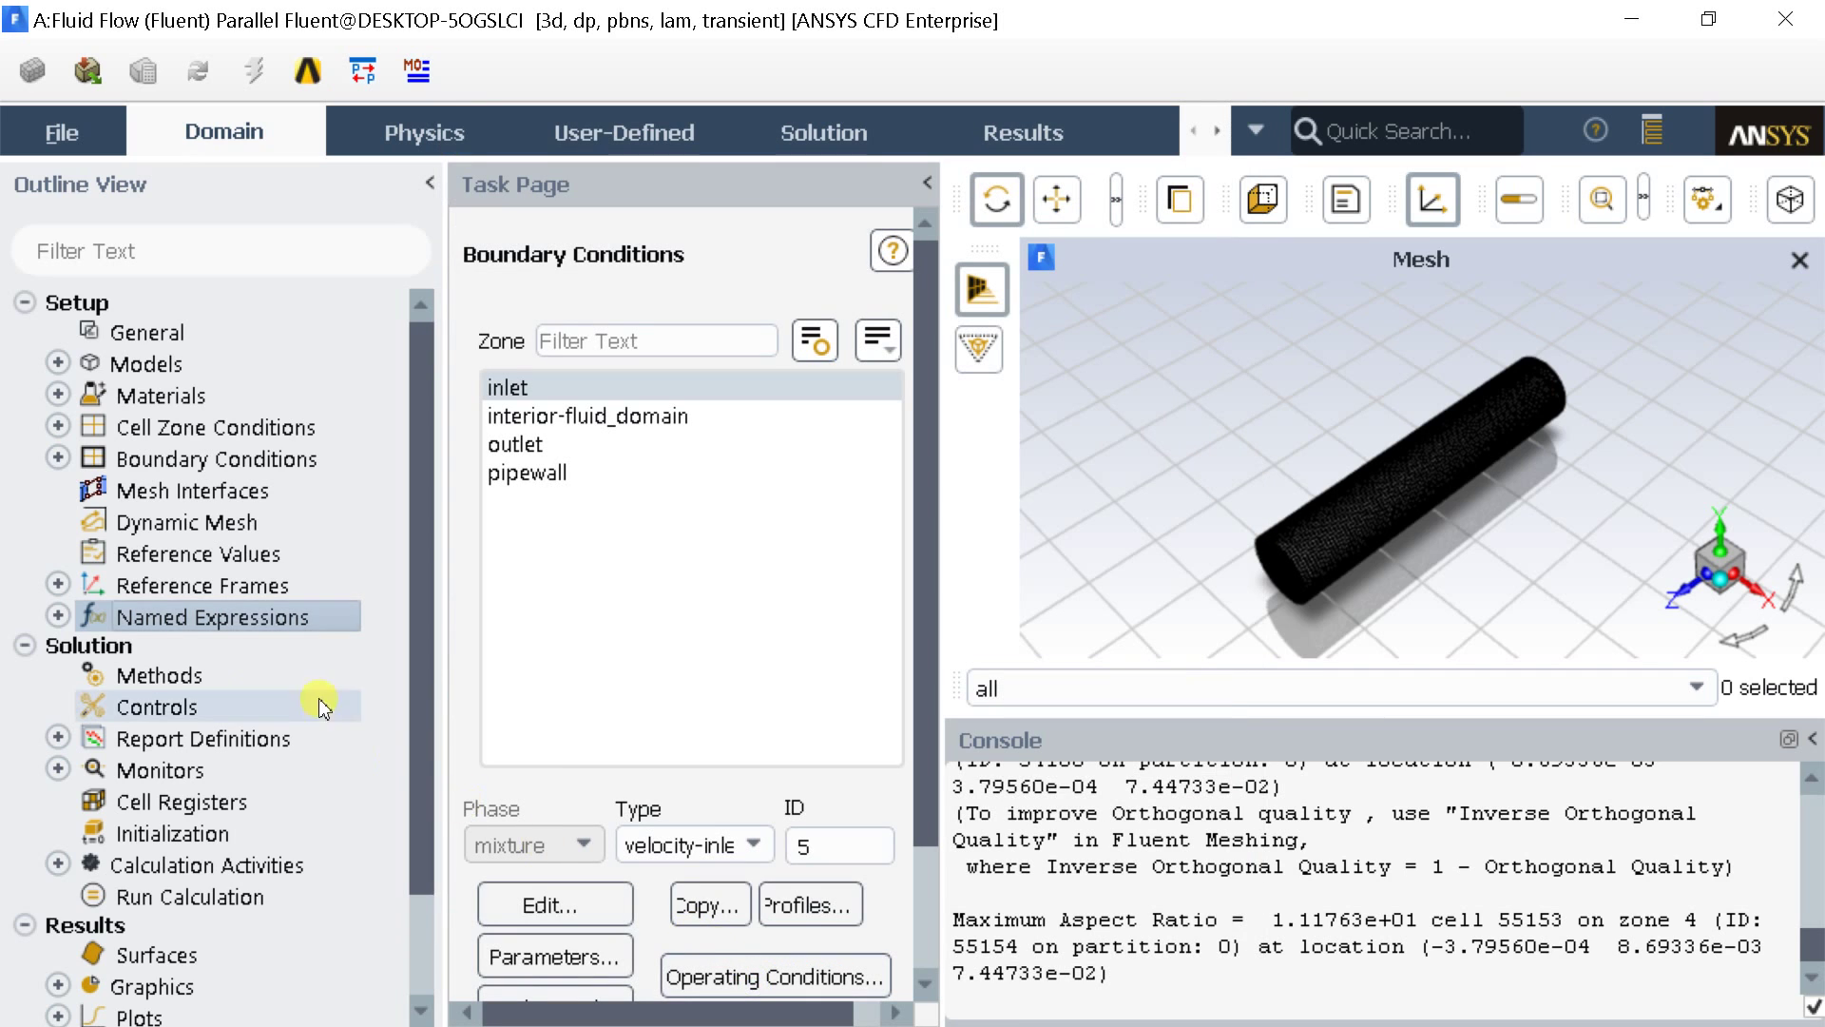
Step: Expand the list of named expressions and create another expression named omega
{"action": "left_click", "coordinate": [58, 615]}
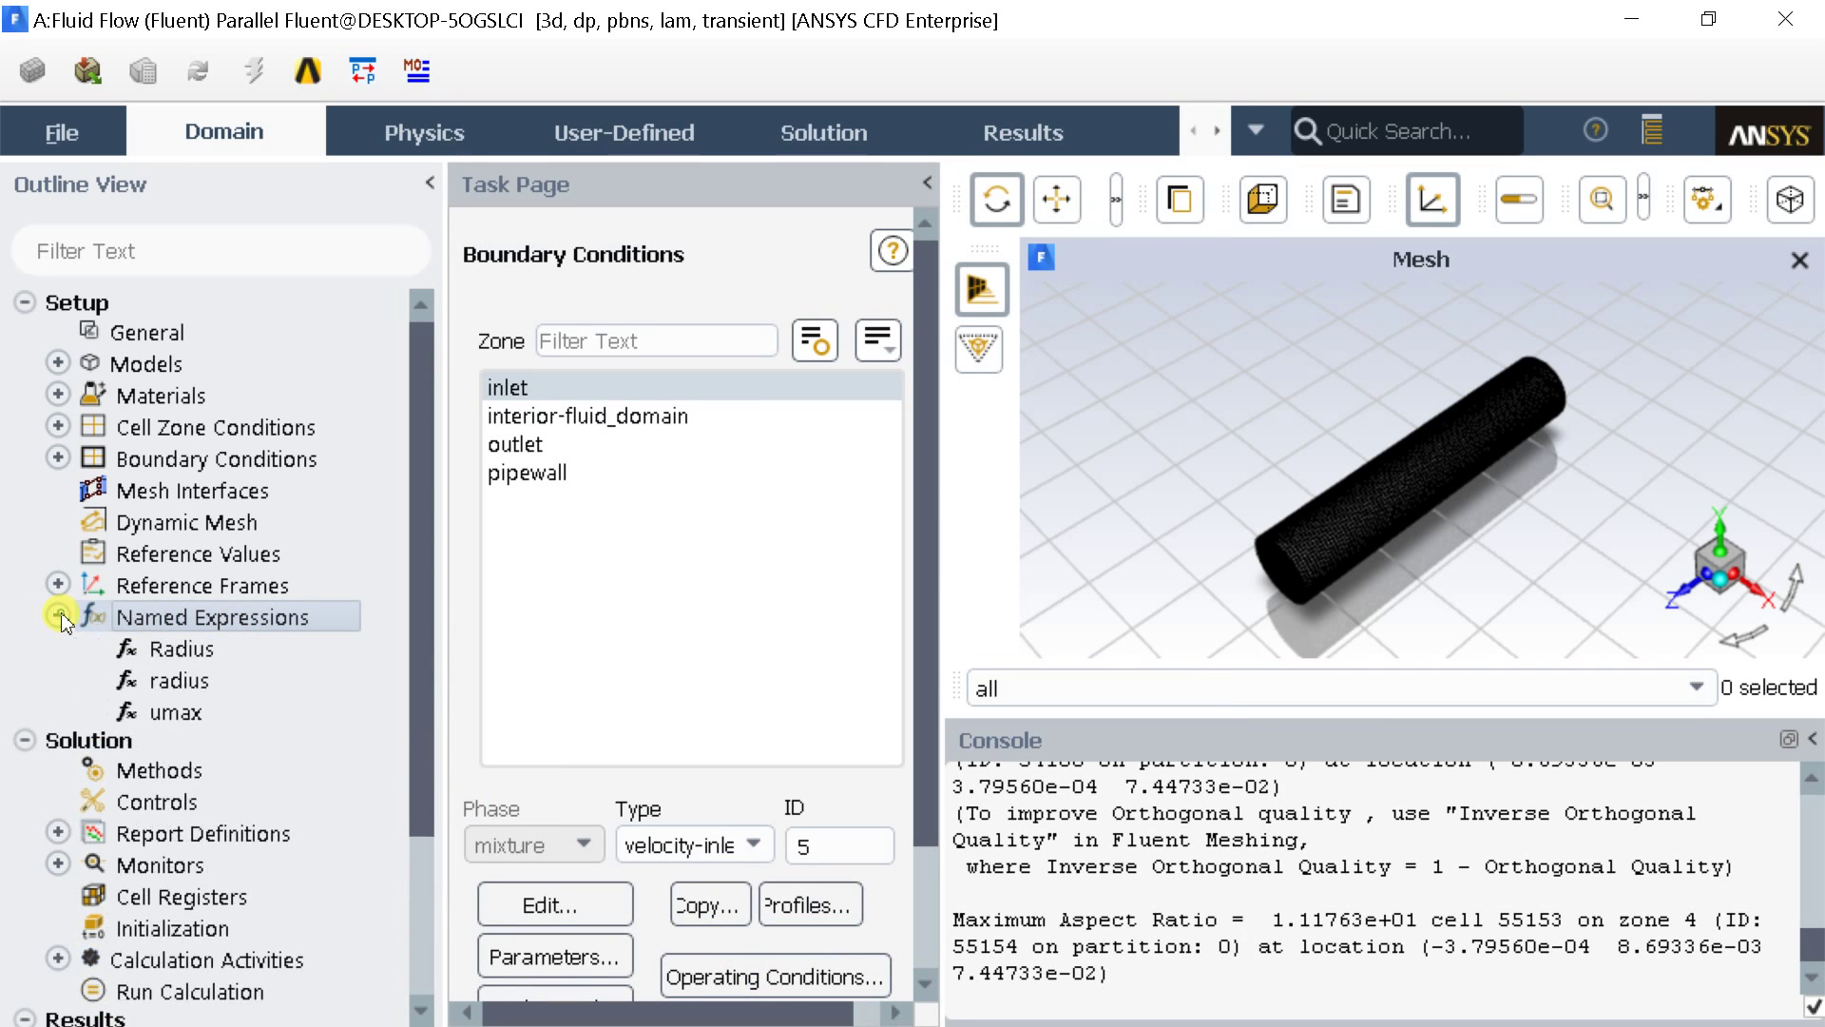
{"action": "right_click", "coordinate": [231, 616]}
{"action": "left_click", "coordinate": [285, 626]}
{"action": "left_click_drag", "start_coordinate": [522, 185], "coordinate": [437, 186]}
{"action": "type", "text": "omega"}
Step: Start the omega definition as 2*PI, inserting PI from the predefined constants
{"action": "left_click", "coordinate": [496, 284]}
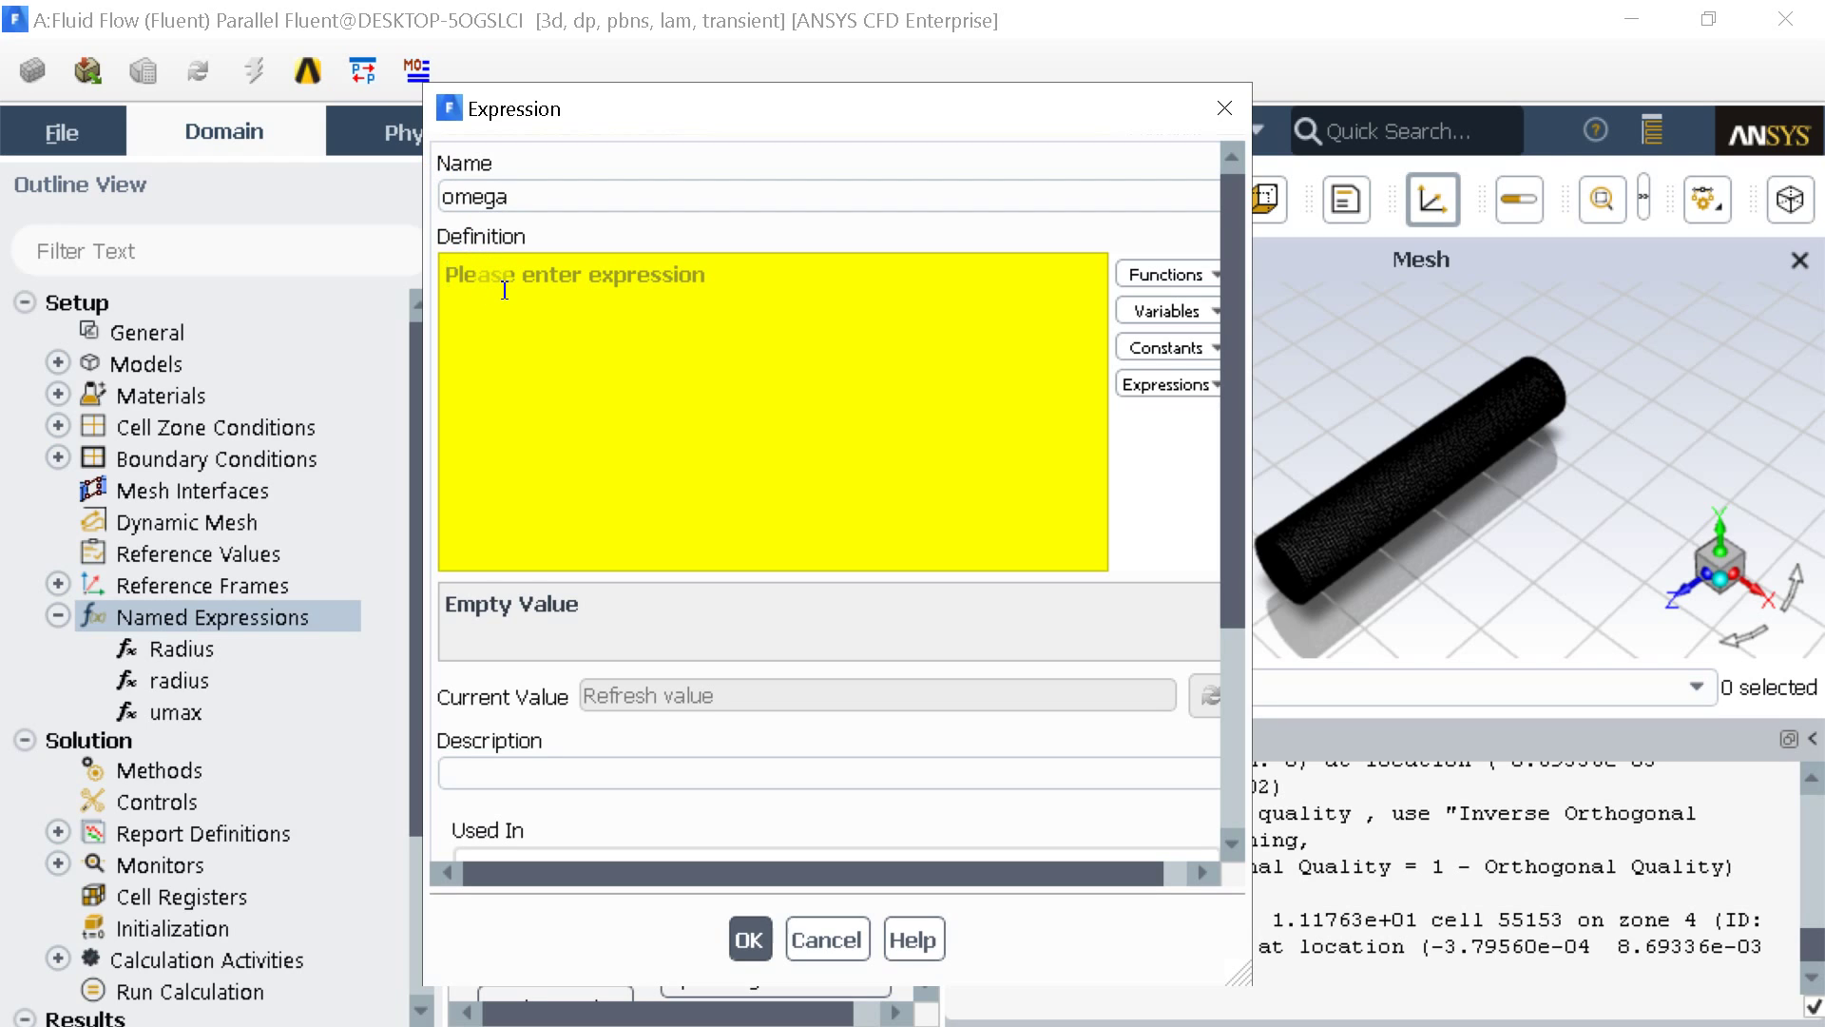
{"action": "type", "text": "2"}
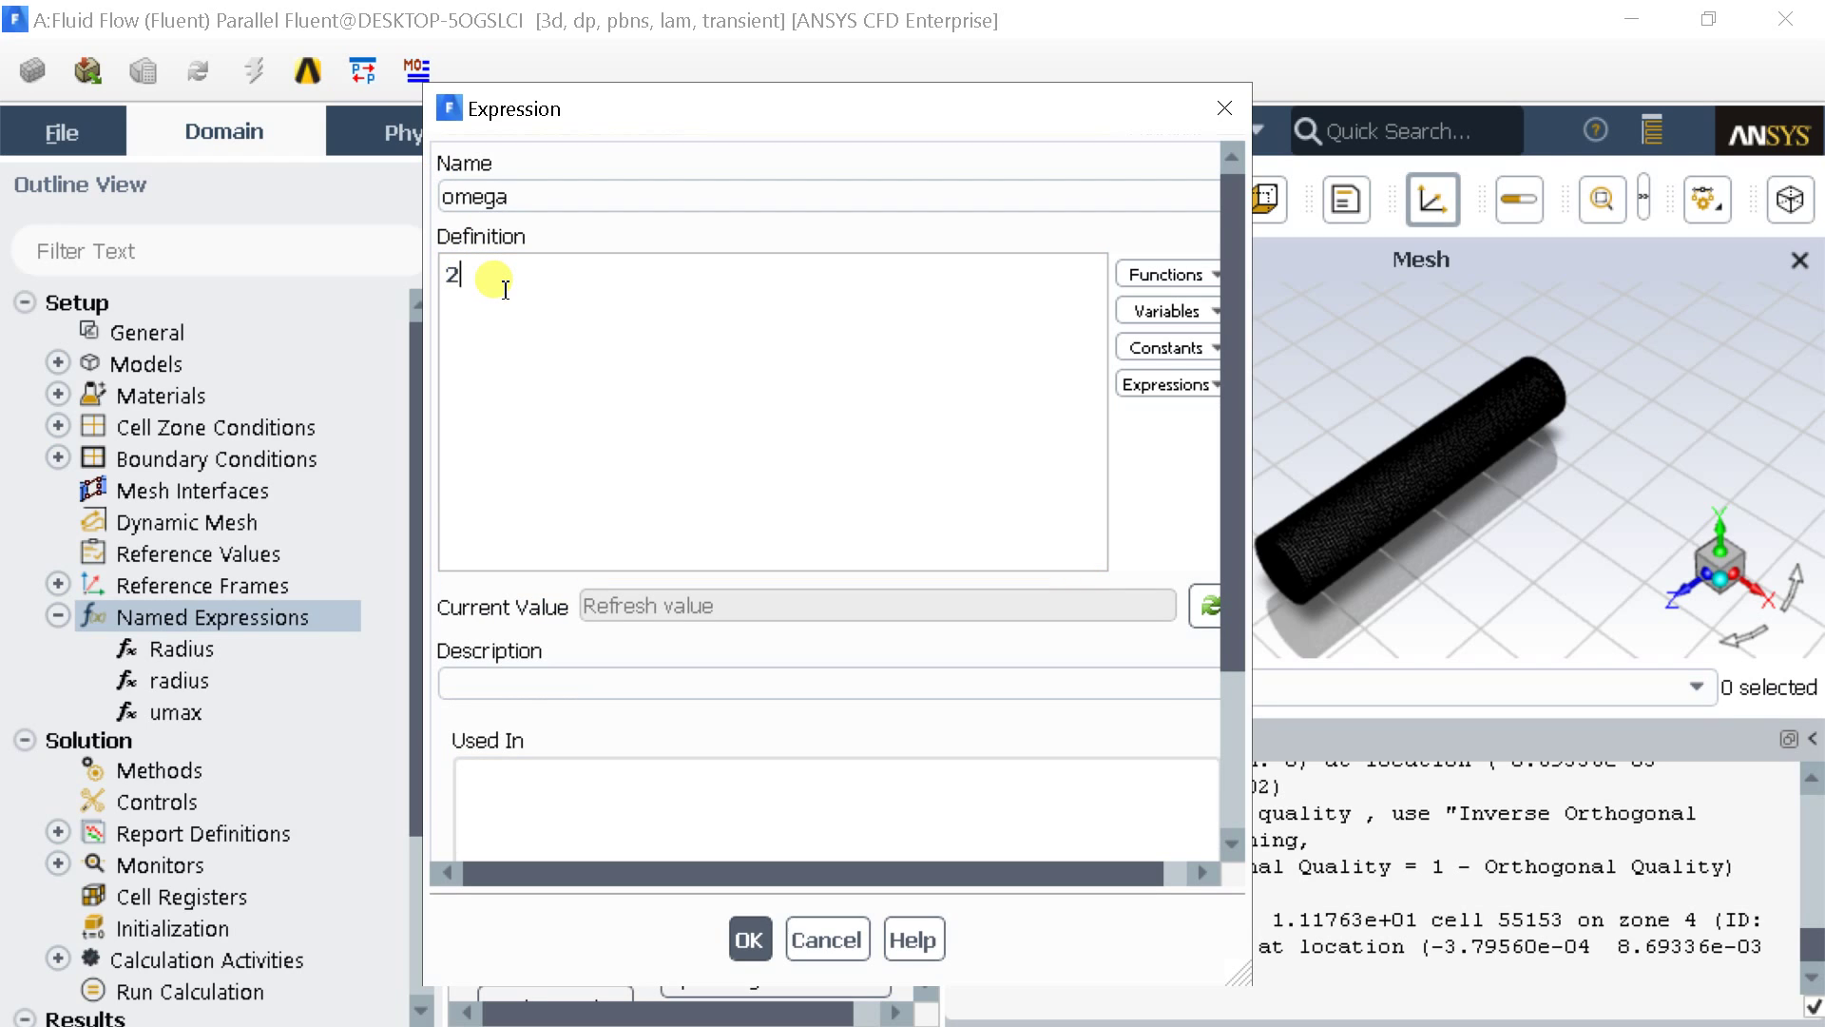
{"action": "type", "text": "*"}
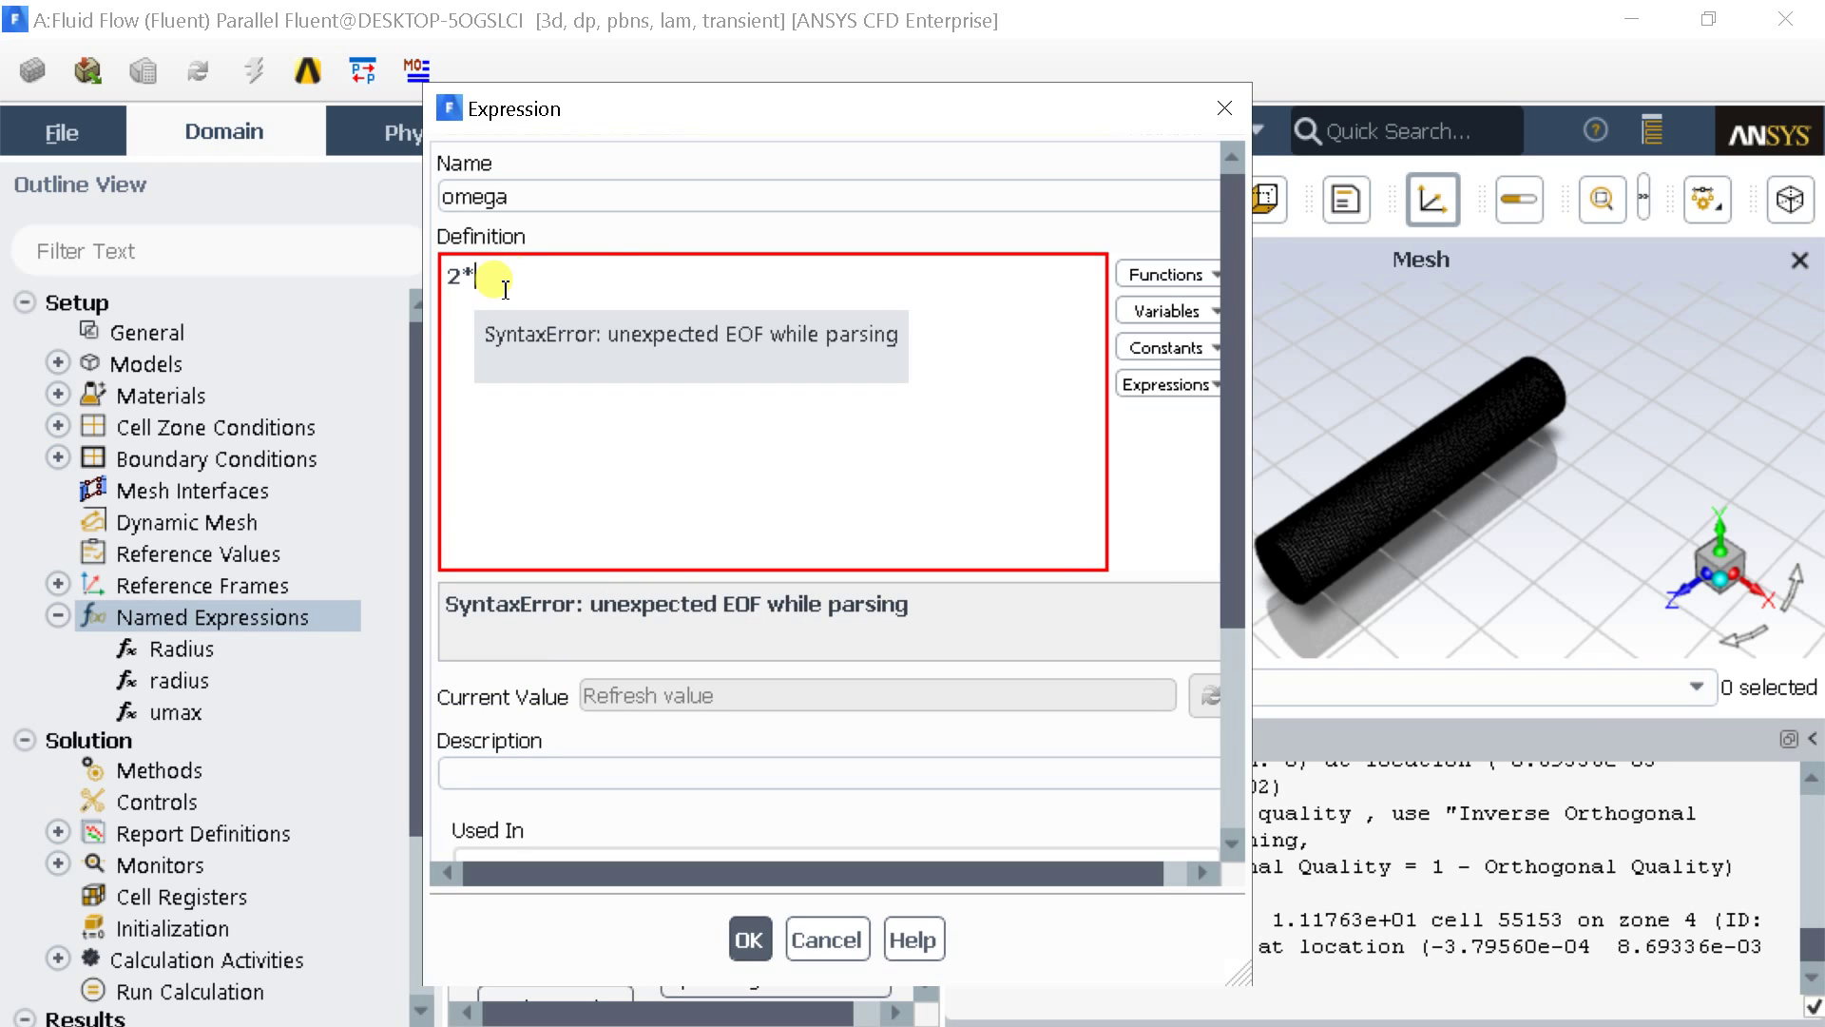
{"action": "right_click", "coordinate": [1022, 323]}
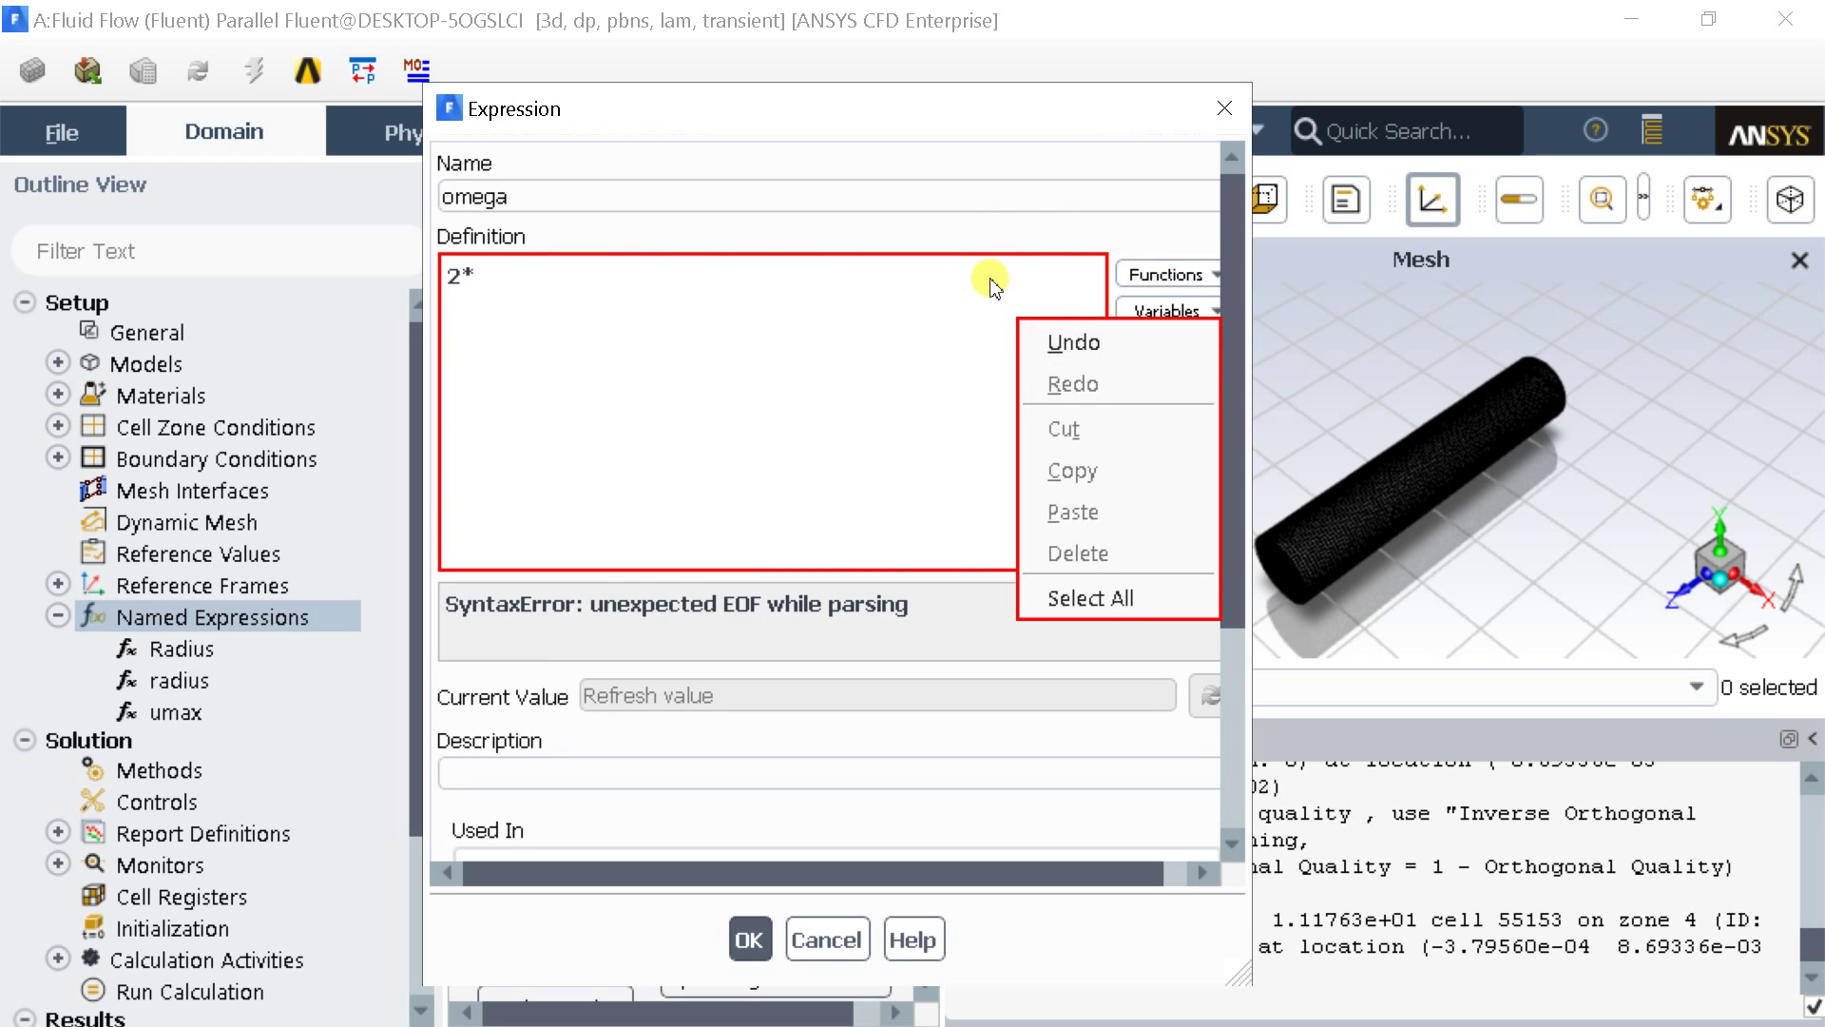
{"action": "left_click", "coordinate": [1084, 197]}
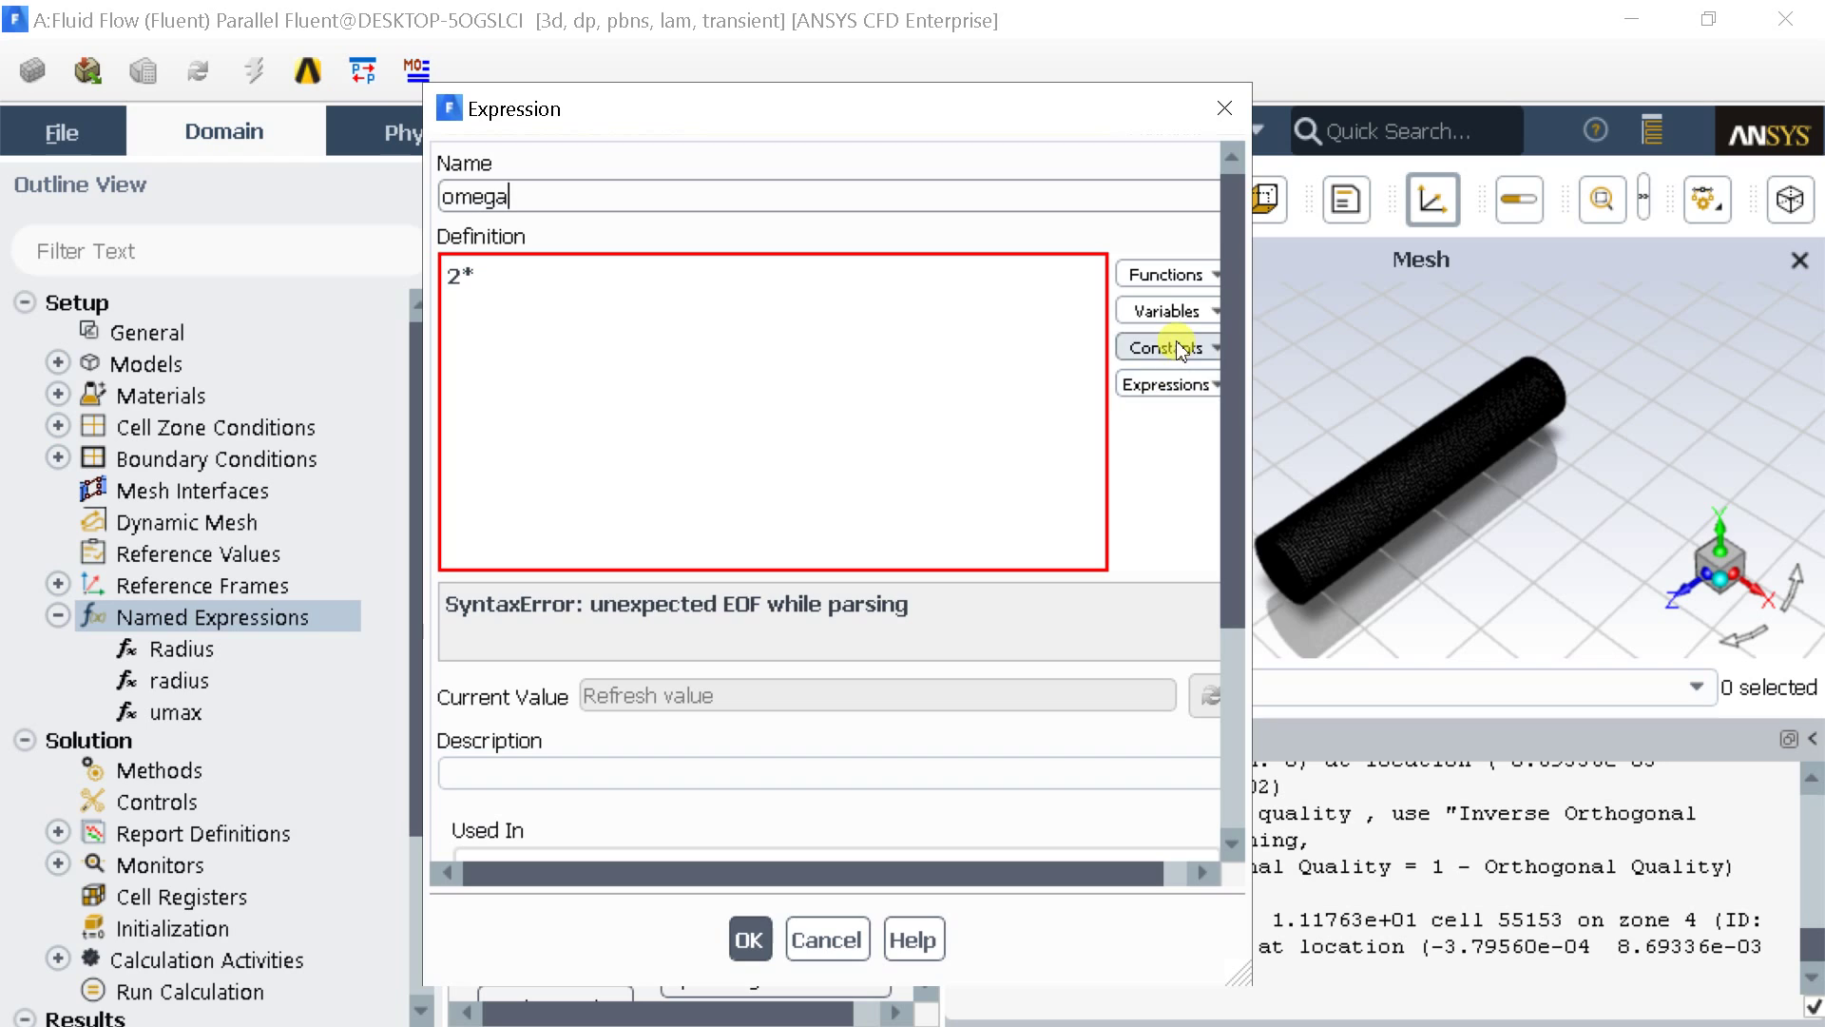
{"action": "left_click", "coordinate": [741, 294]}
{"action": "left_click", "coordinate": [1155, 359]}
{"action": "left_click", "coordinate": [1245, 348]}
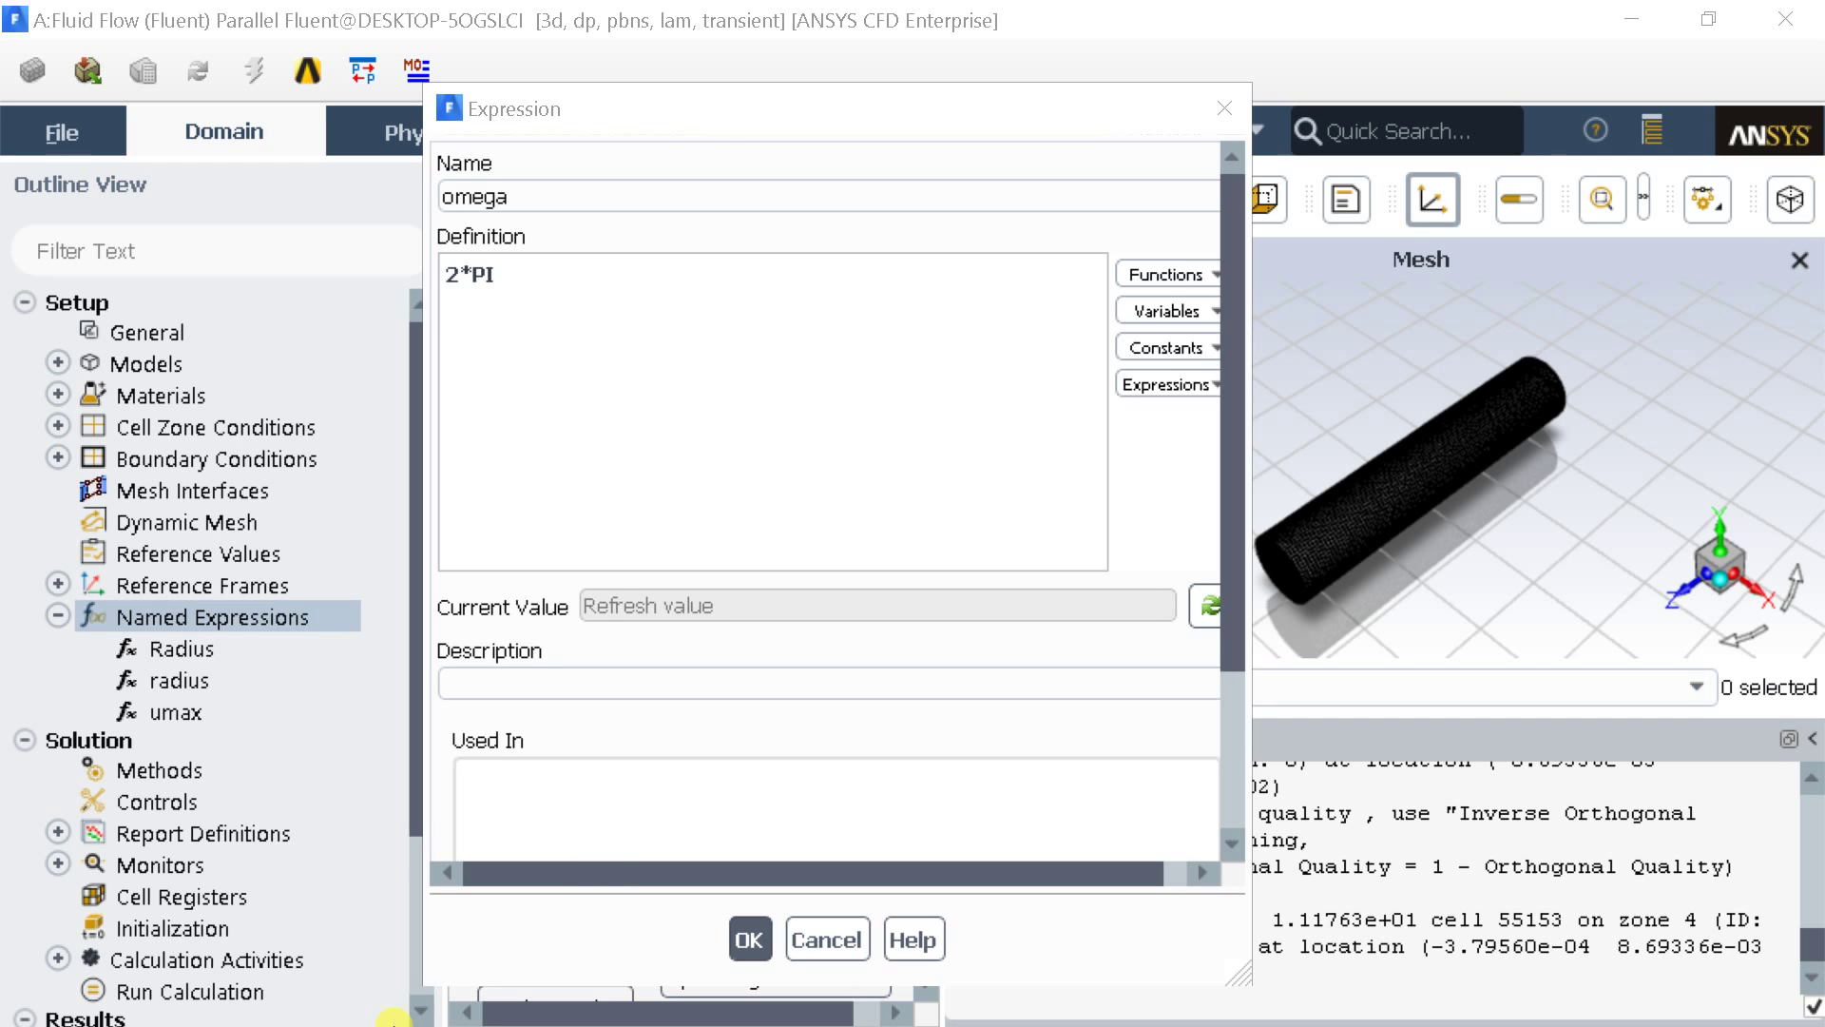
Step: Divide the omega definition by a period of 5 seconds, giving 2*PI/(5[s]), and save the expression
{"action": "left_click", "coordinate": [958, 675]}
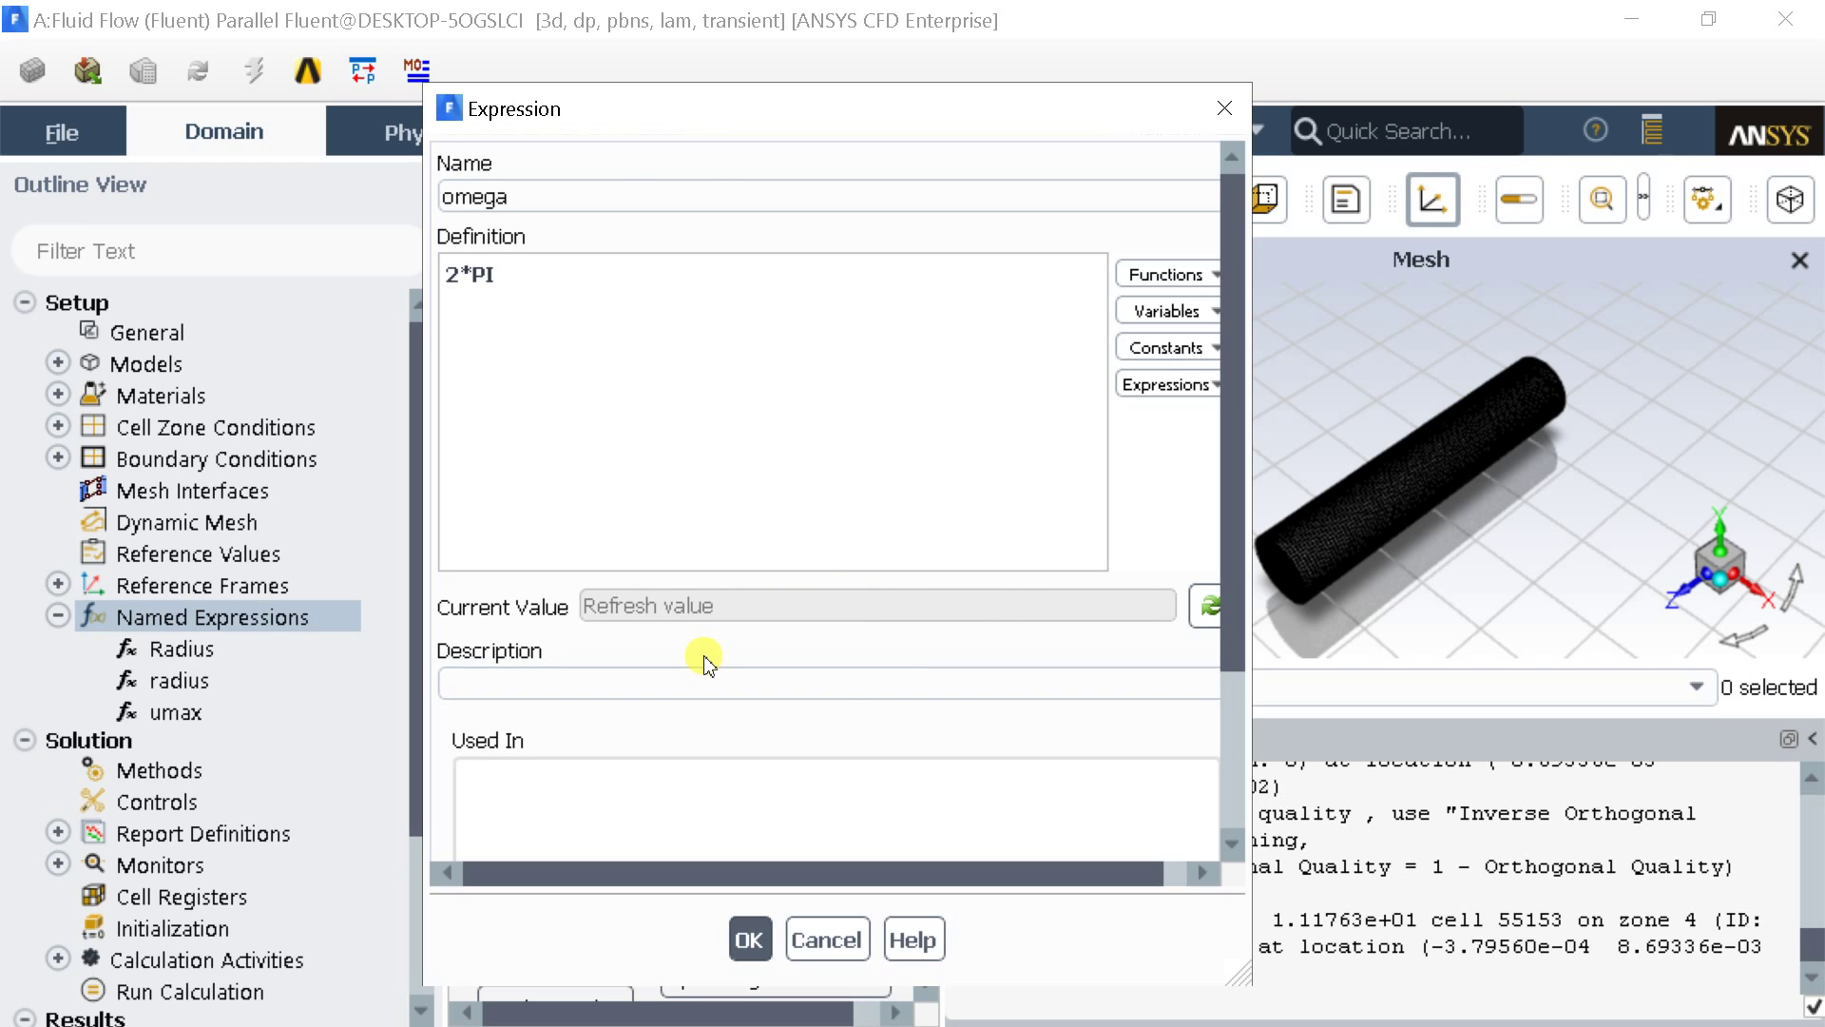
{"action": "left_click", "coordinate": [560, 280]}
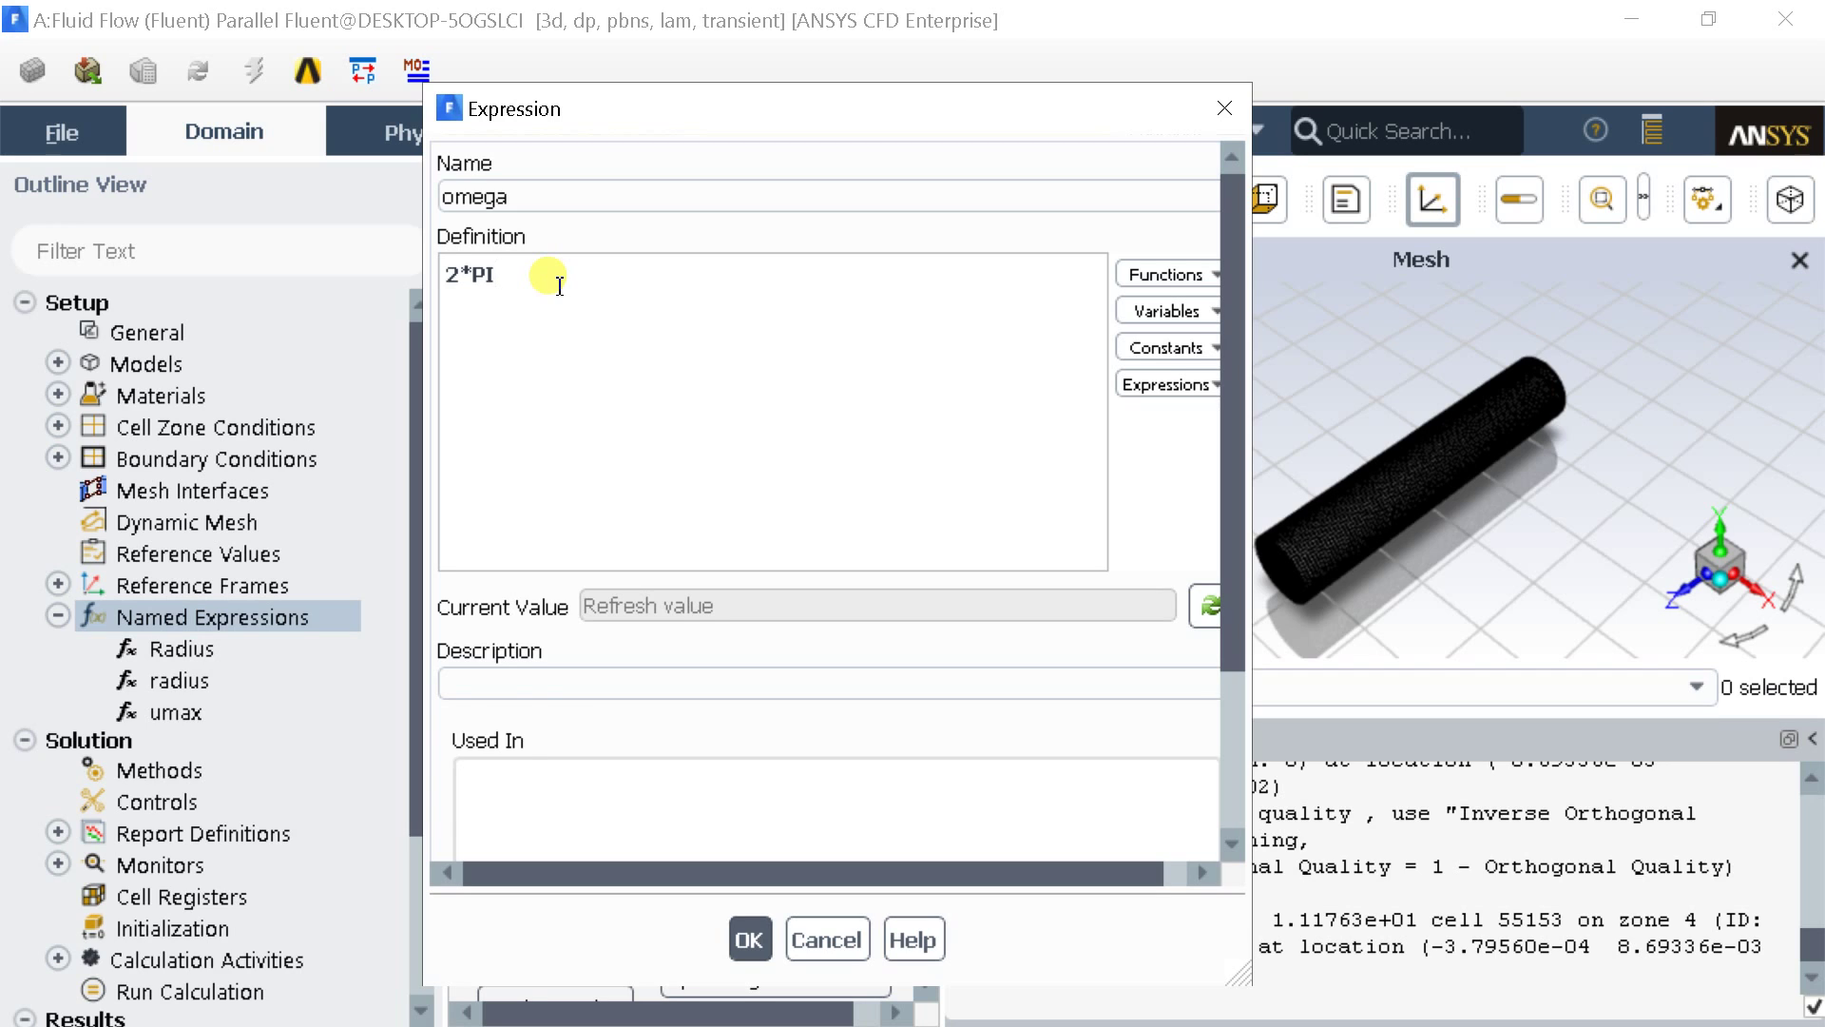
{"action": "type", "text": "/"}
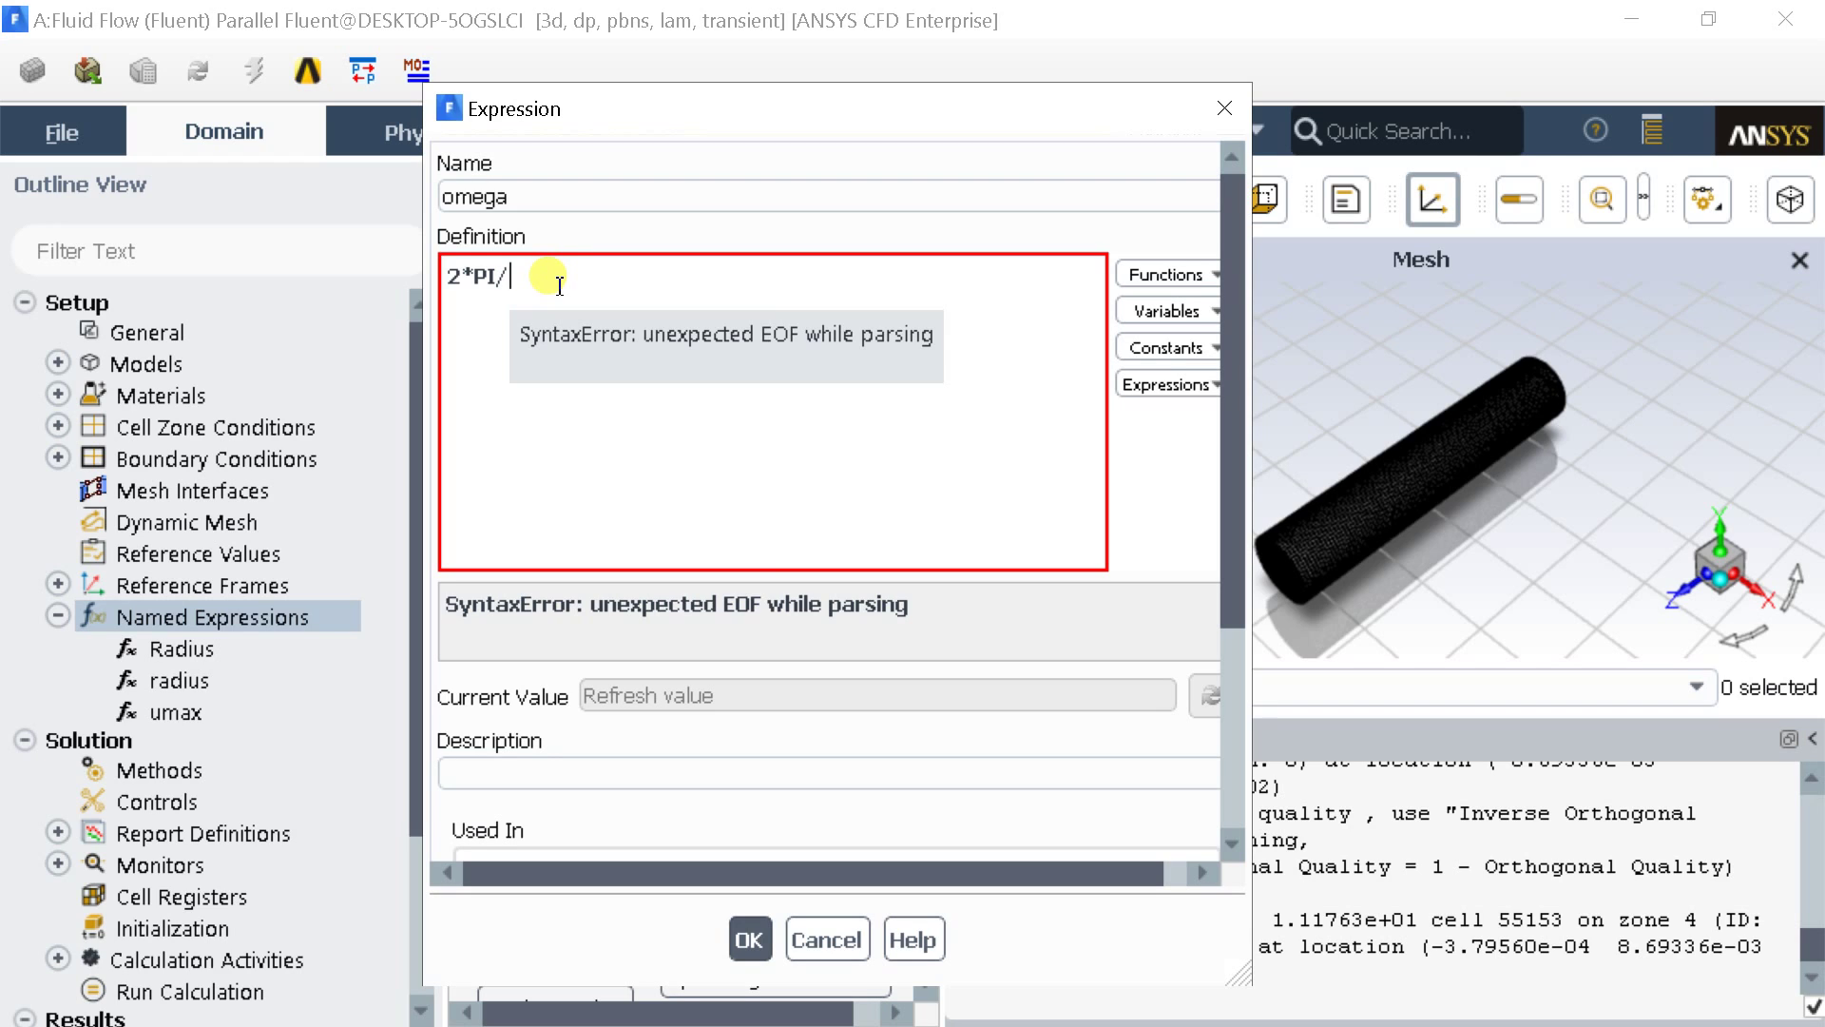
{"action": "type", "text": "(5["}
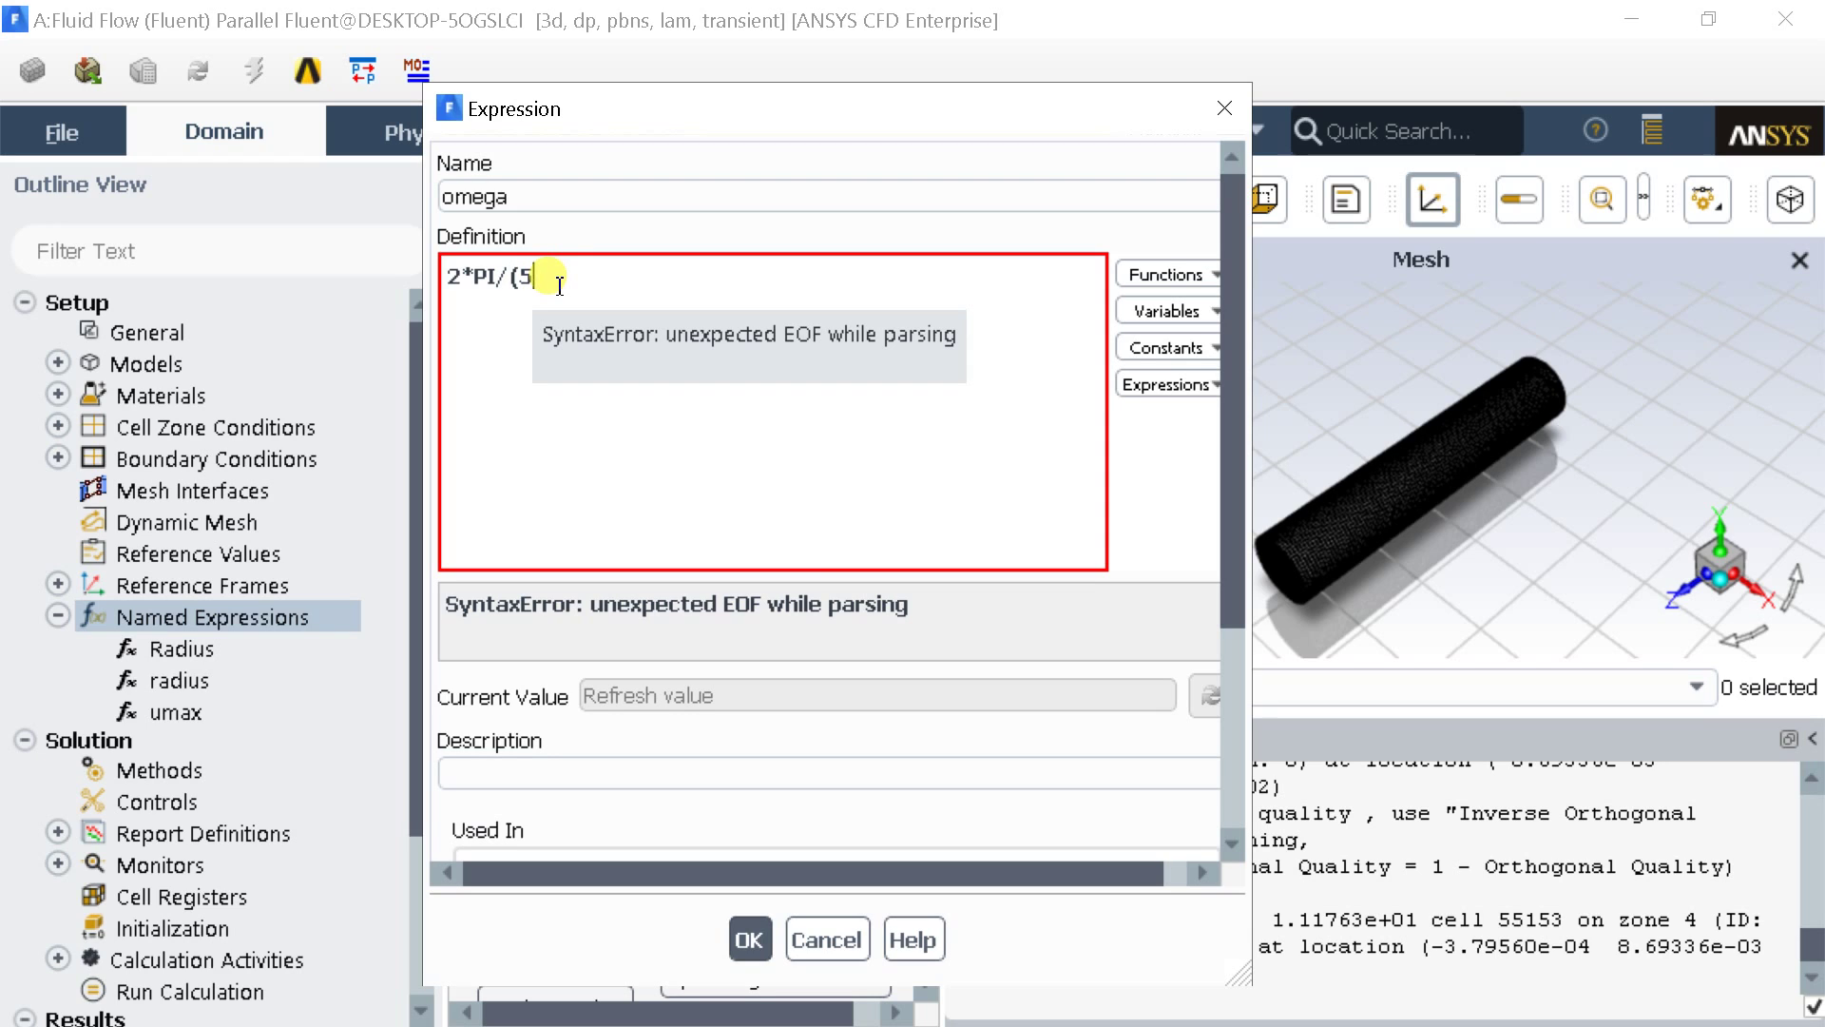
{"action": "type", "text": "s])"}
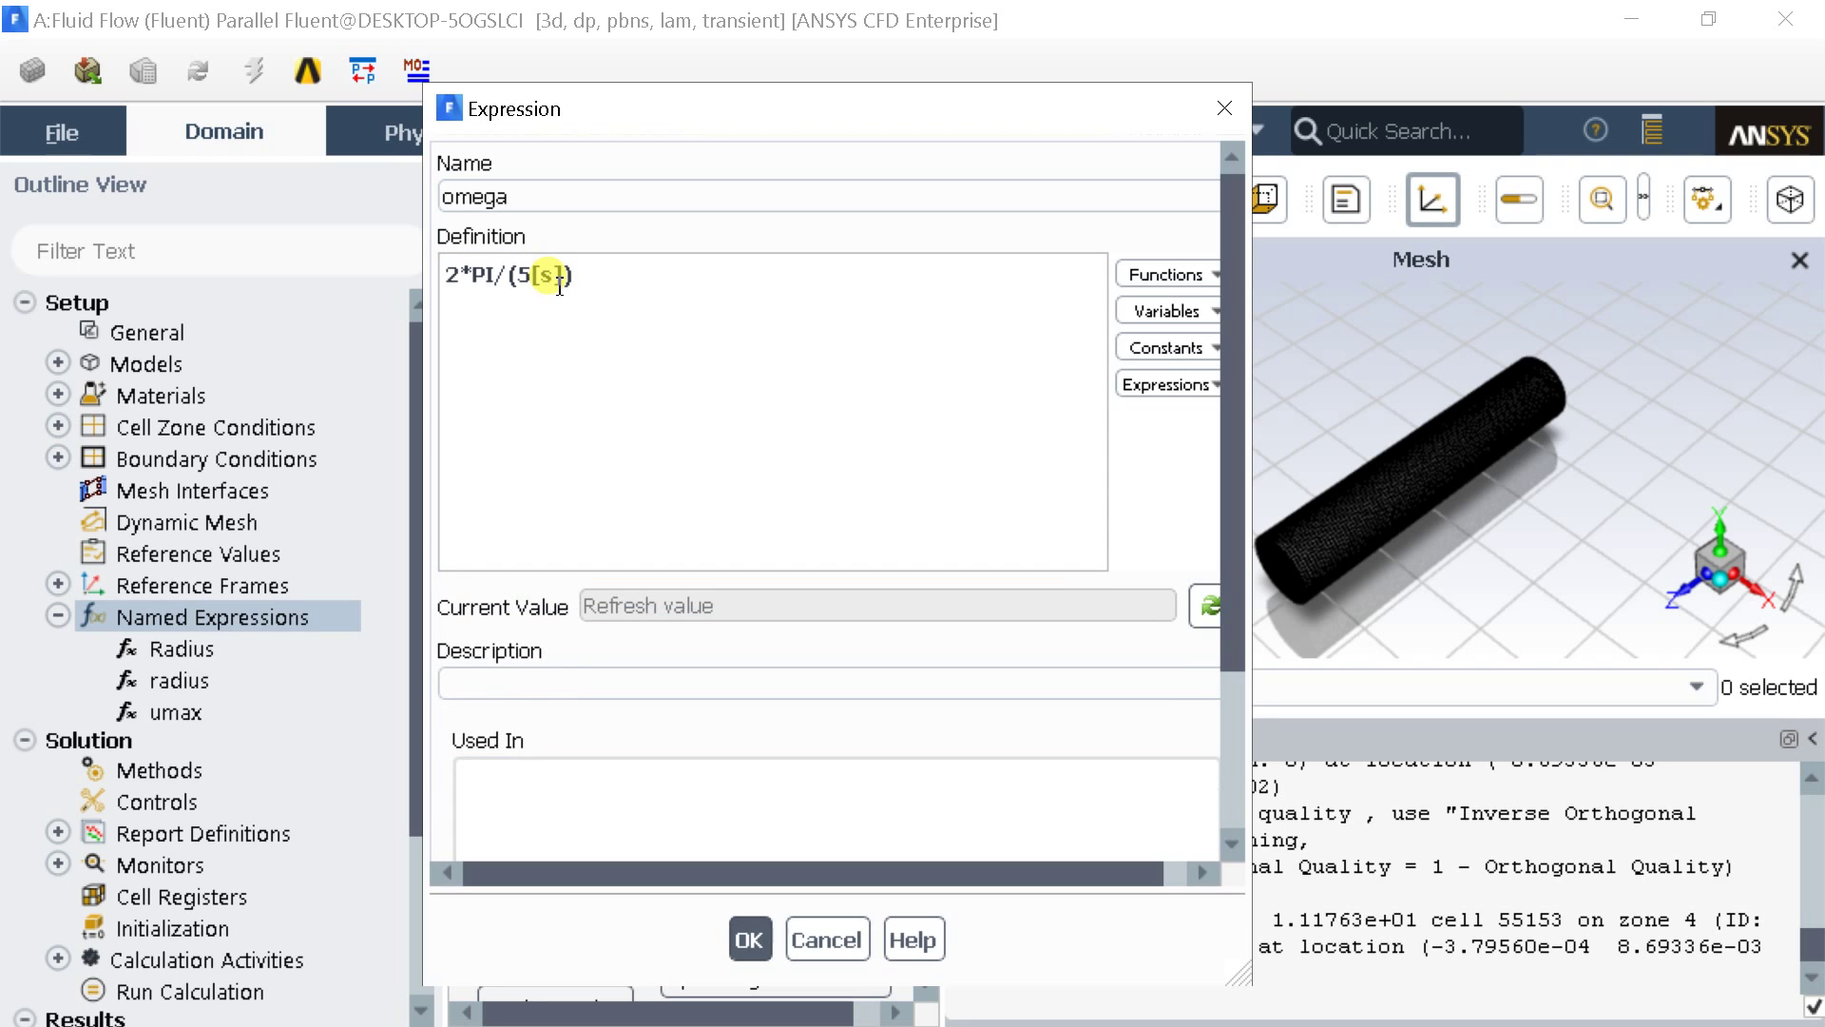
{"action": "left_click", "coordinate": [749, 937]}
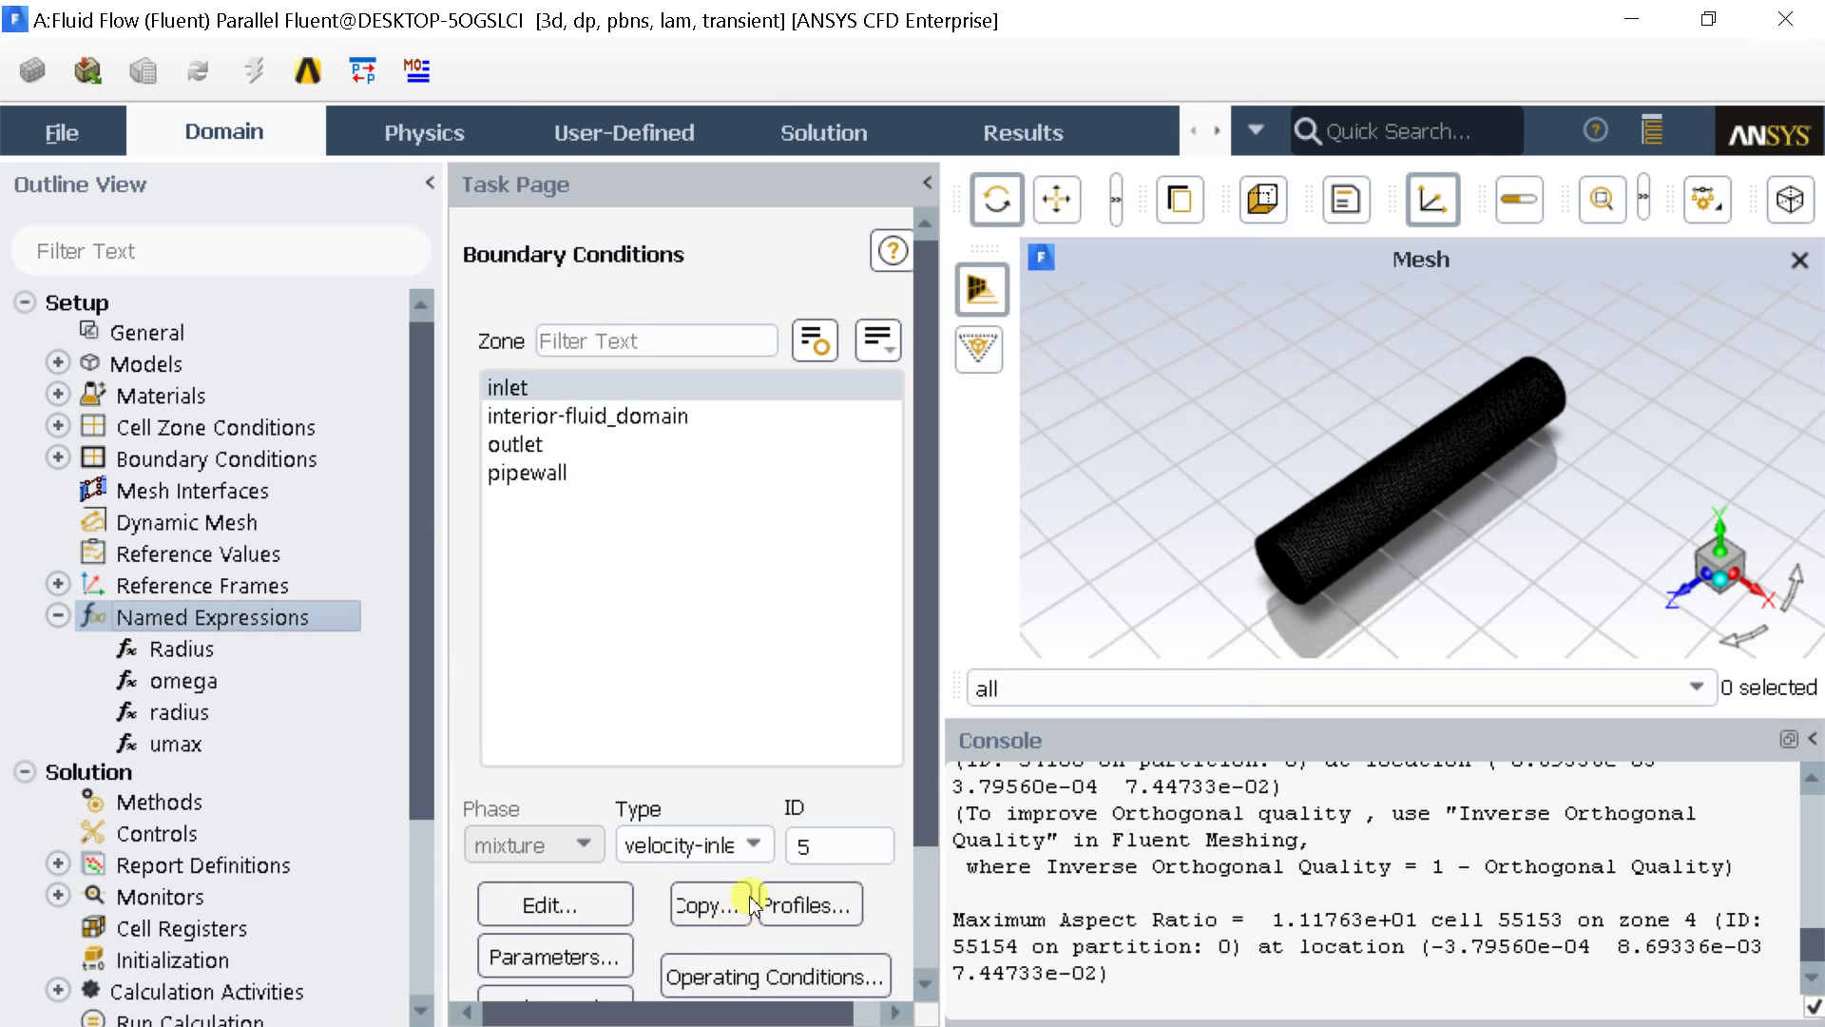
Step: Create another named expression and name it uprofile
{"action": "right_click", "coordinate": [154, 618]}
{"action": "left_click", "coordinate": [186, 632]}
{"action": "double_click", "coordinate": [623, 162]}
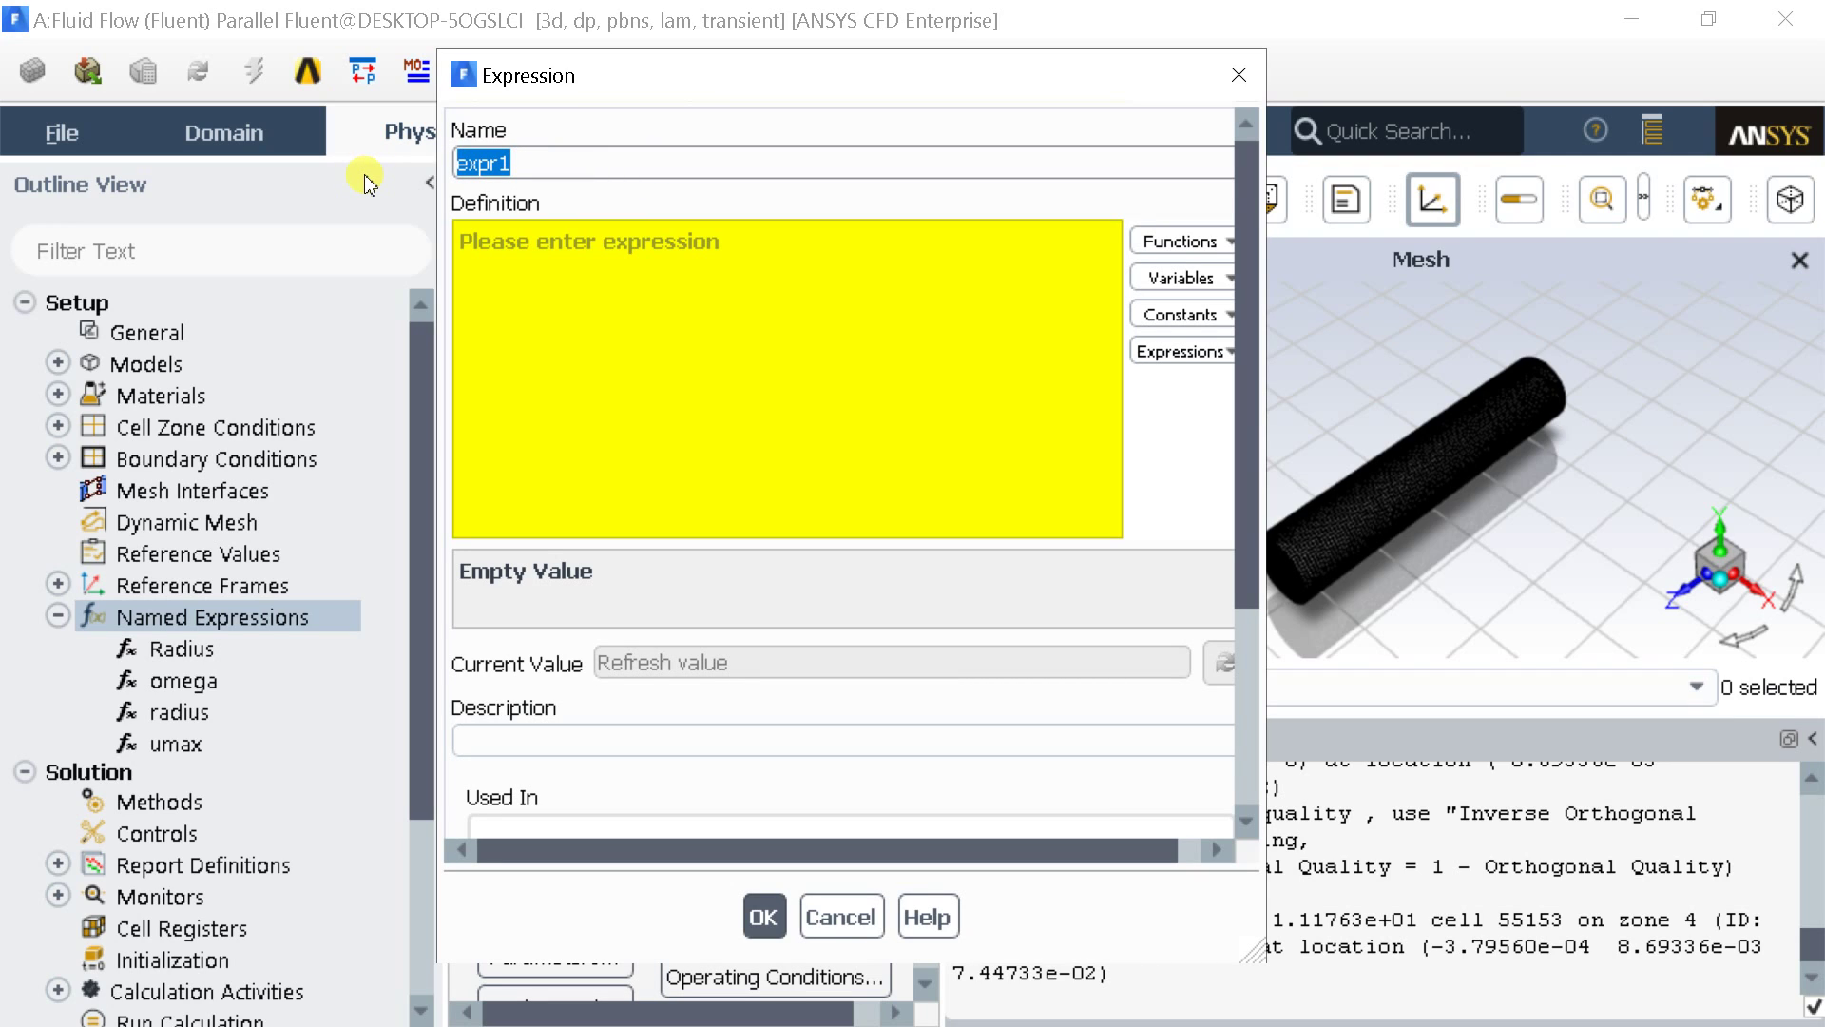
{"action": "type", "text": "uprofile"}
Step: Define the uprofile expression as umax*(1-(radius/Radius)**2), using the existing named expressions, and evaluate its current value
{"action": "left_click", "coordinate": [484, 229]}
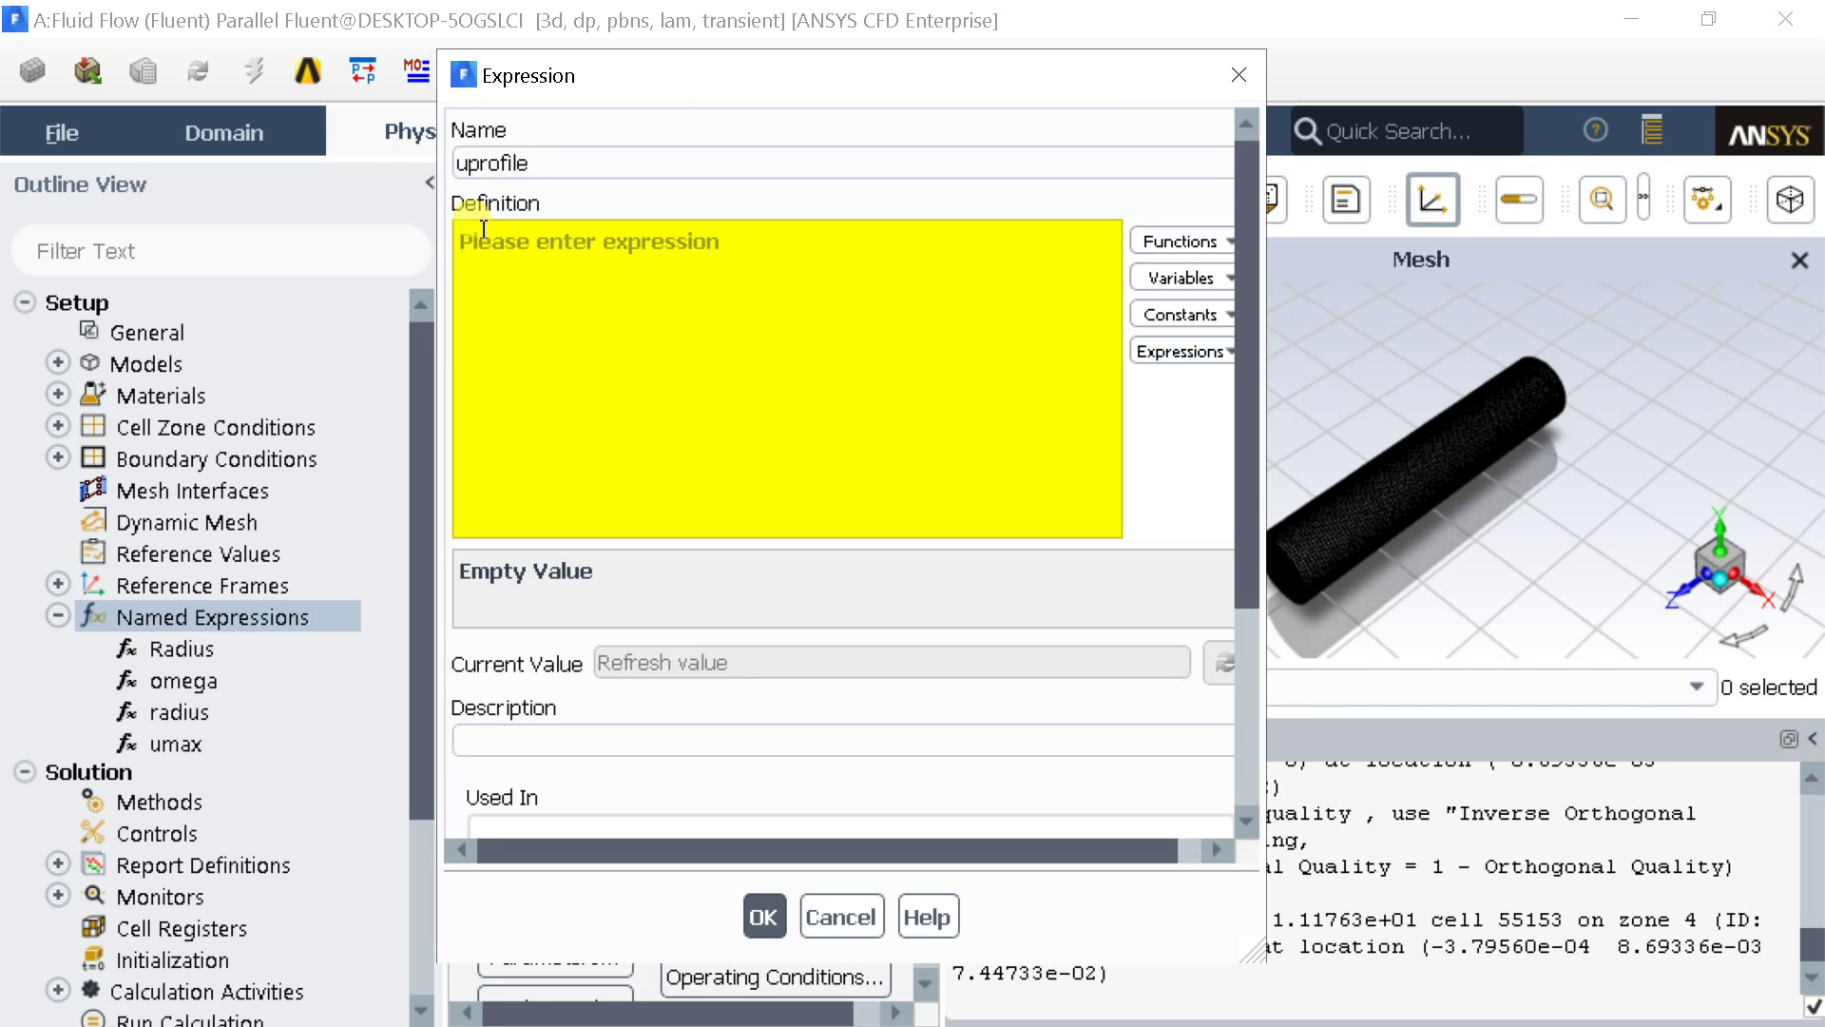
{"action": "type", "text": "umax"}
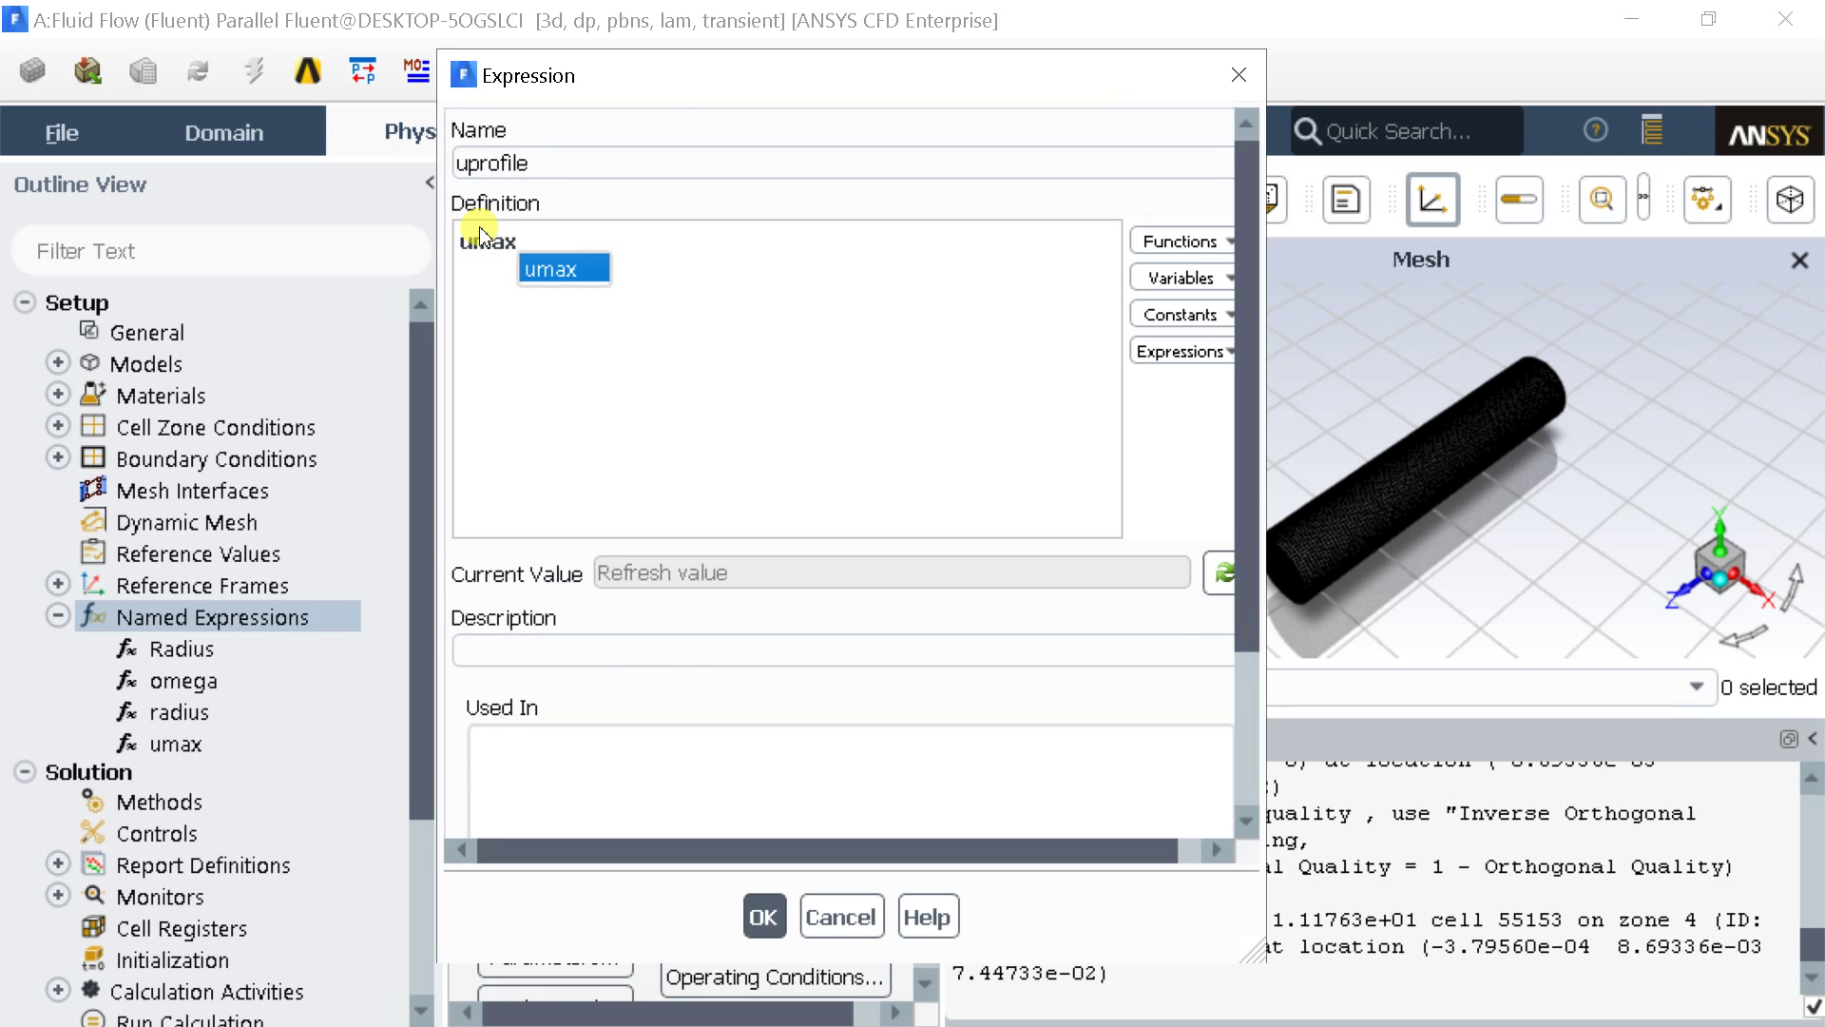
{"action": "type", "text": "*"}
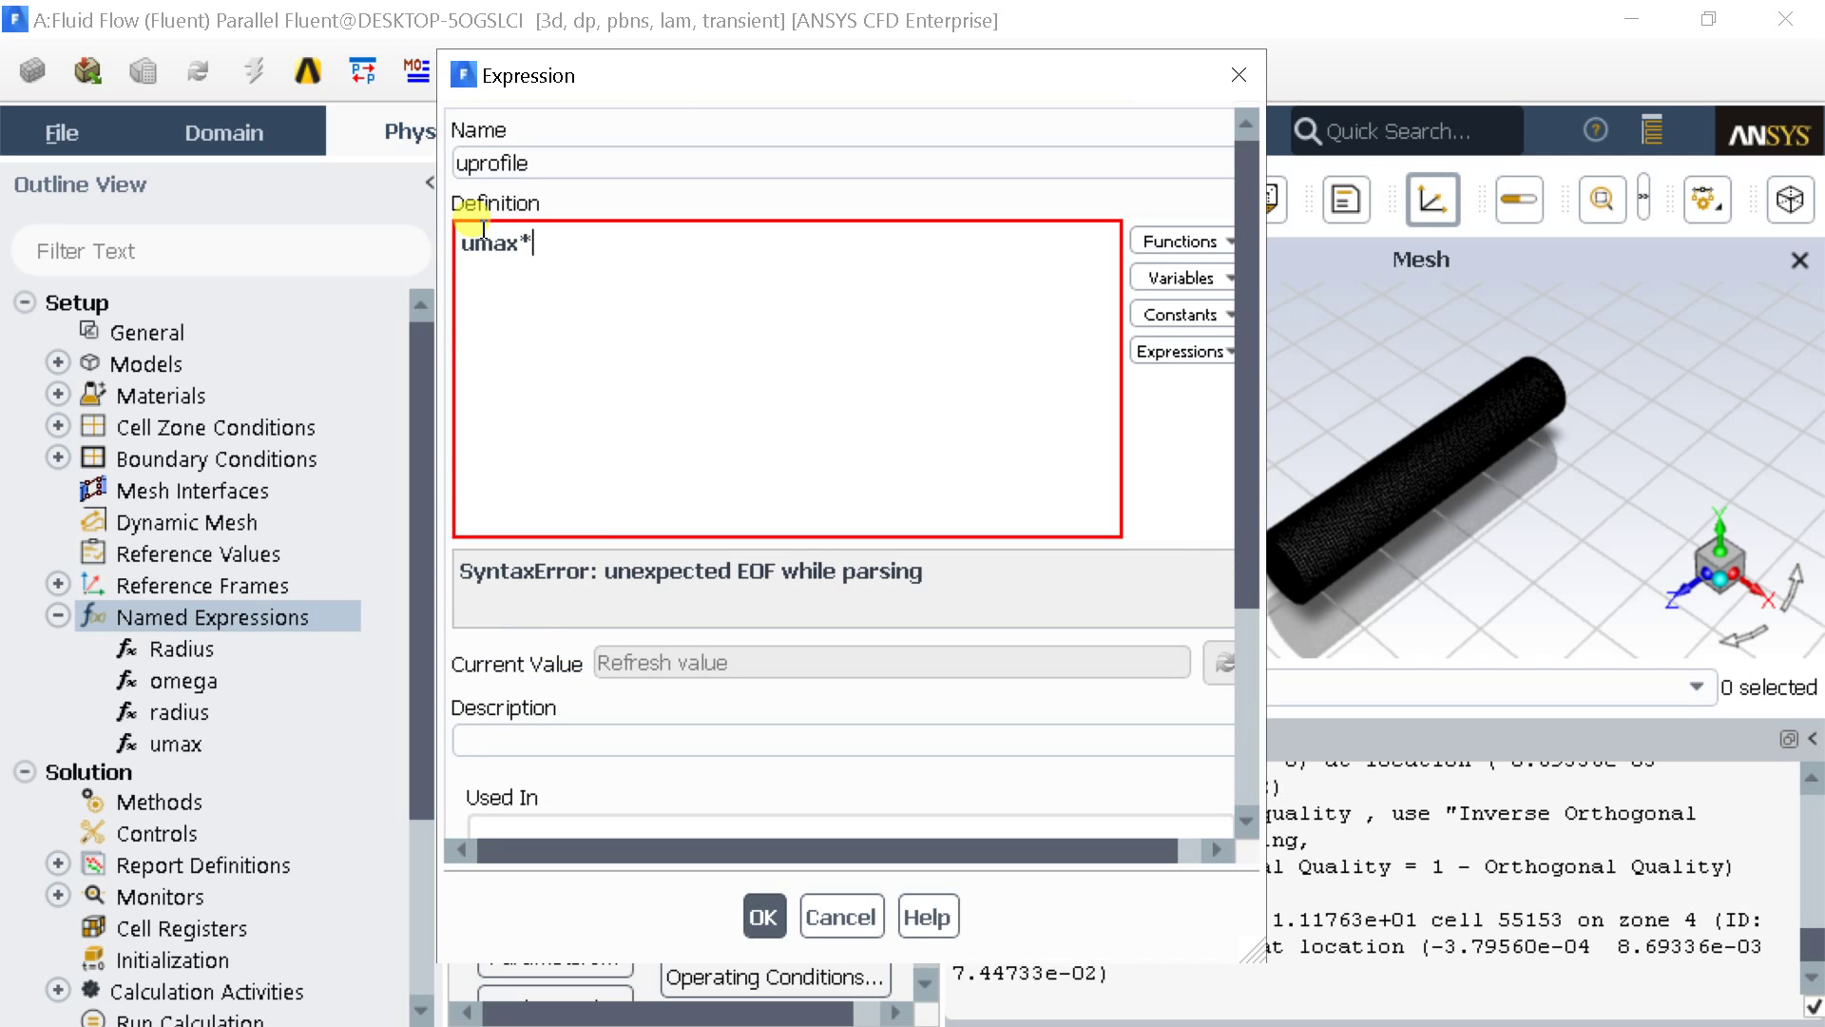
{"action": "type", "text": "(1"}
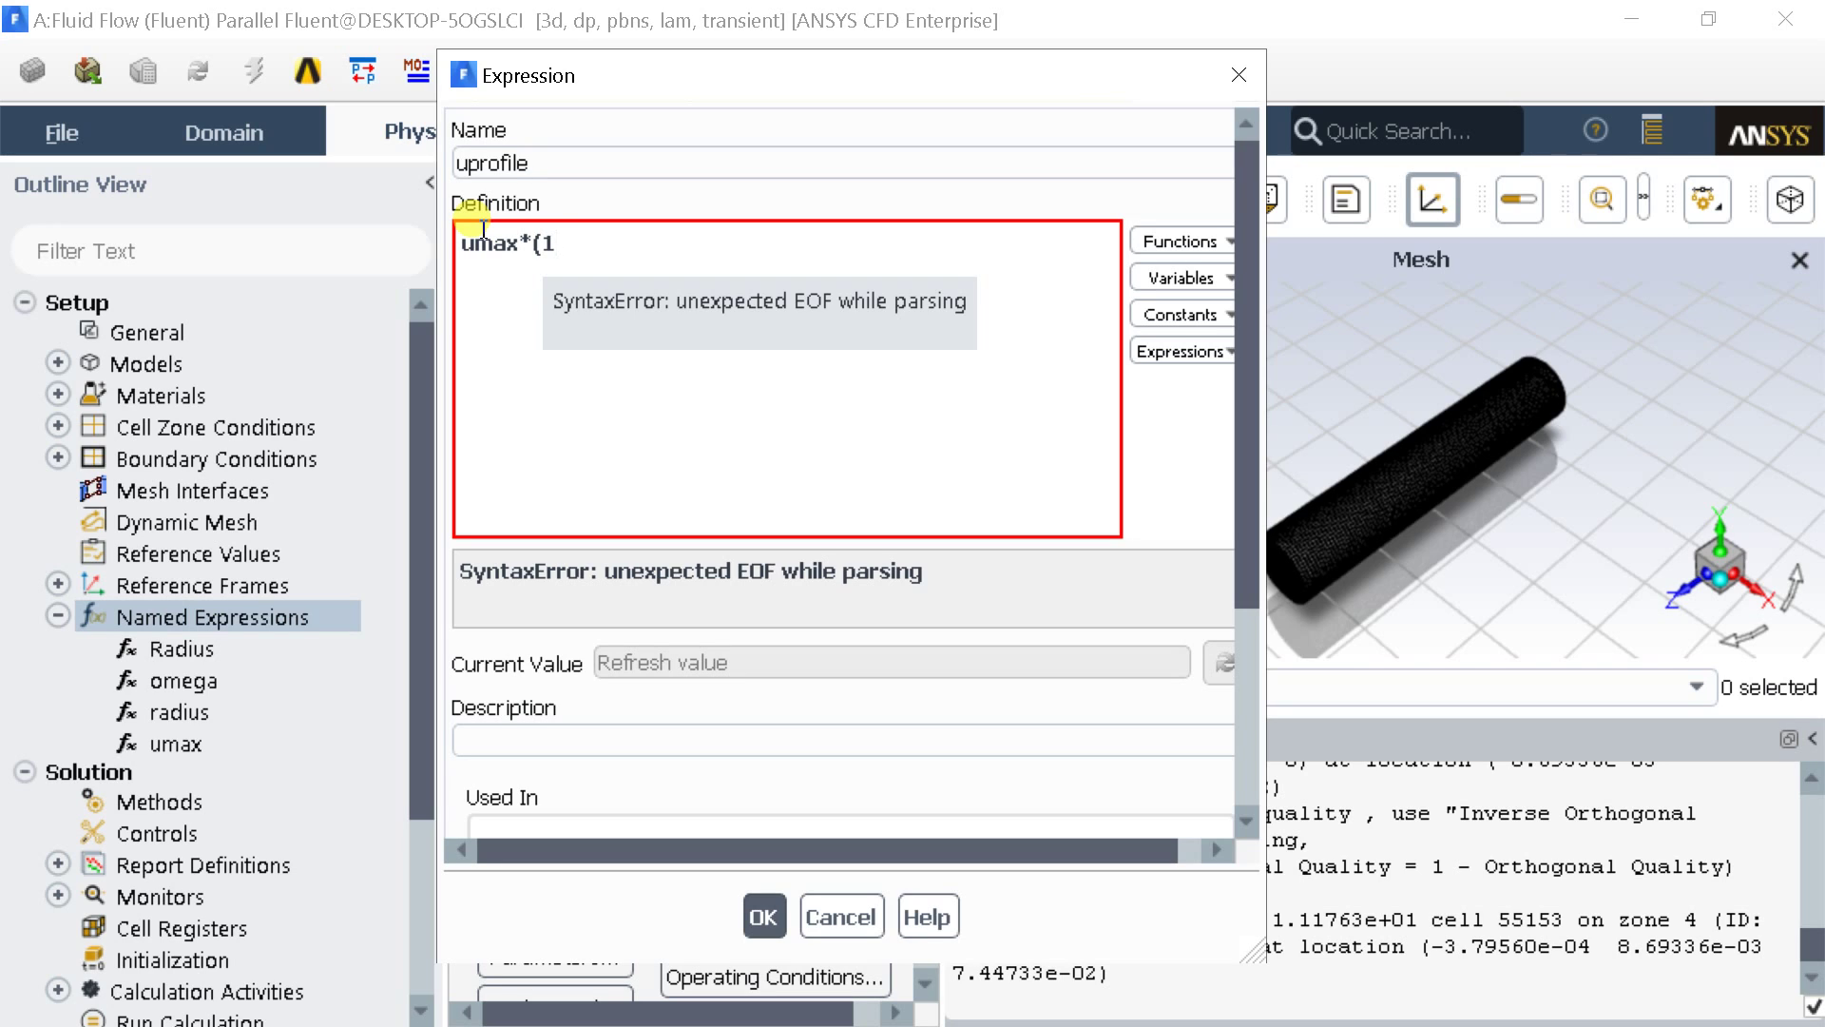
{"action": "type", "text": "-(rad"}
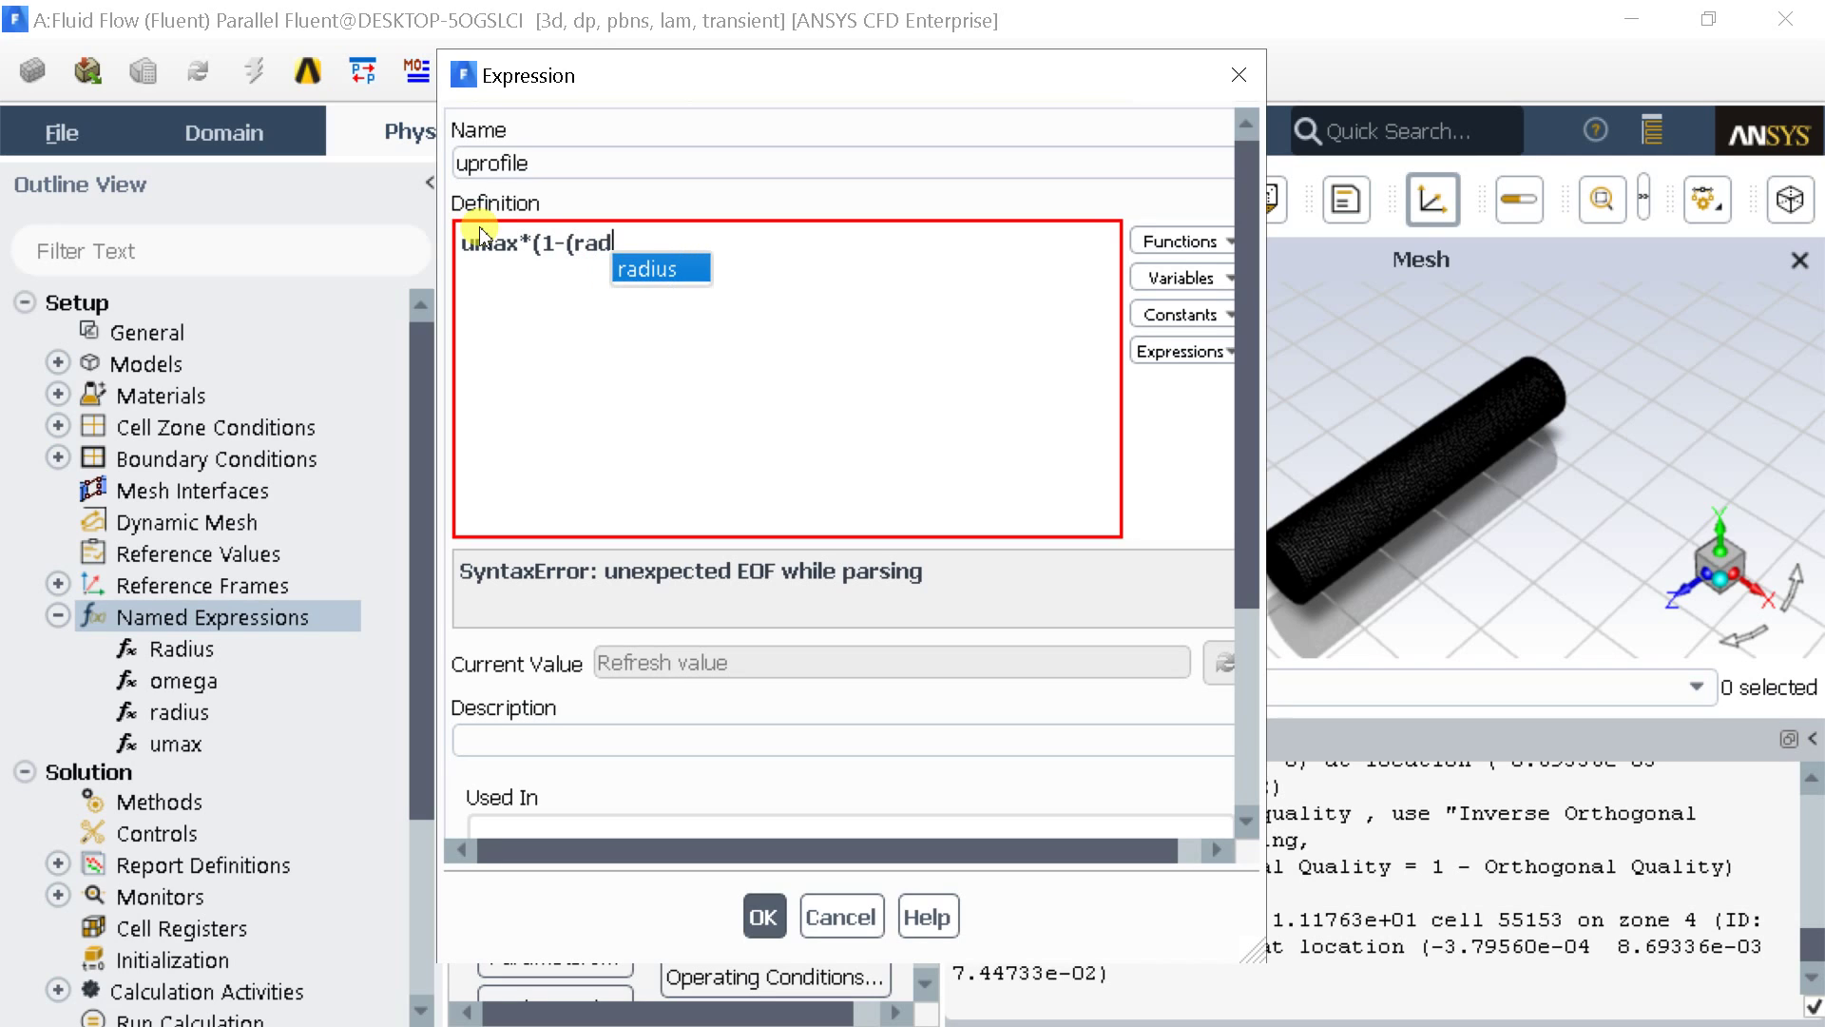
{"action": "key", "text": "Return"}
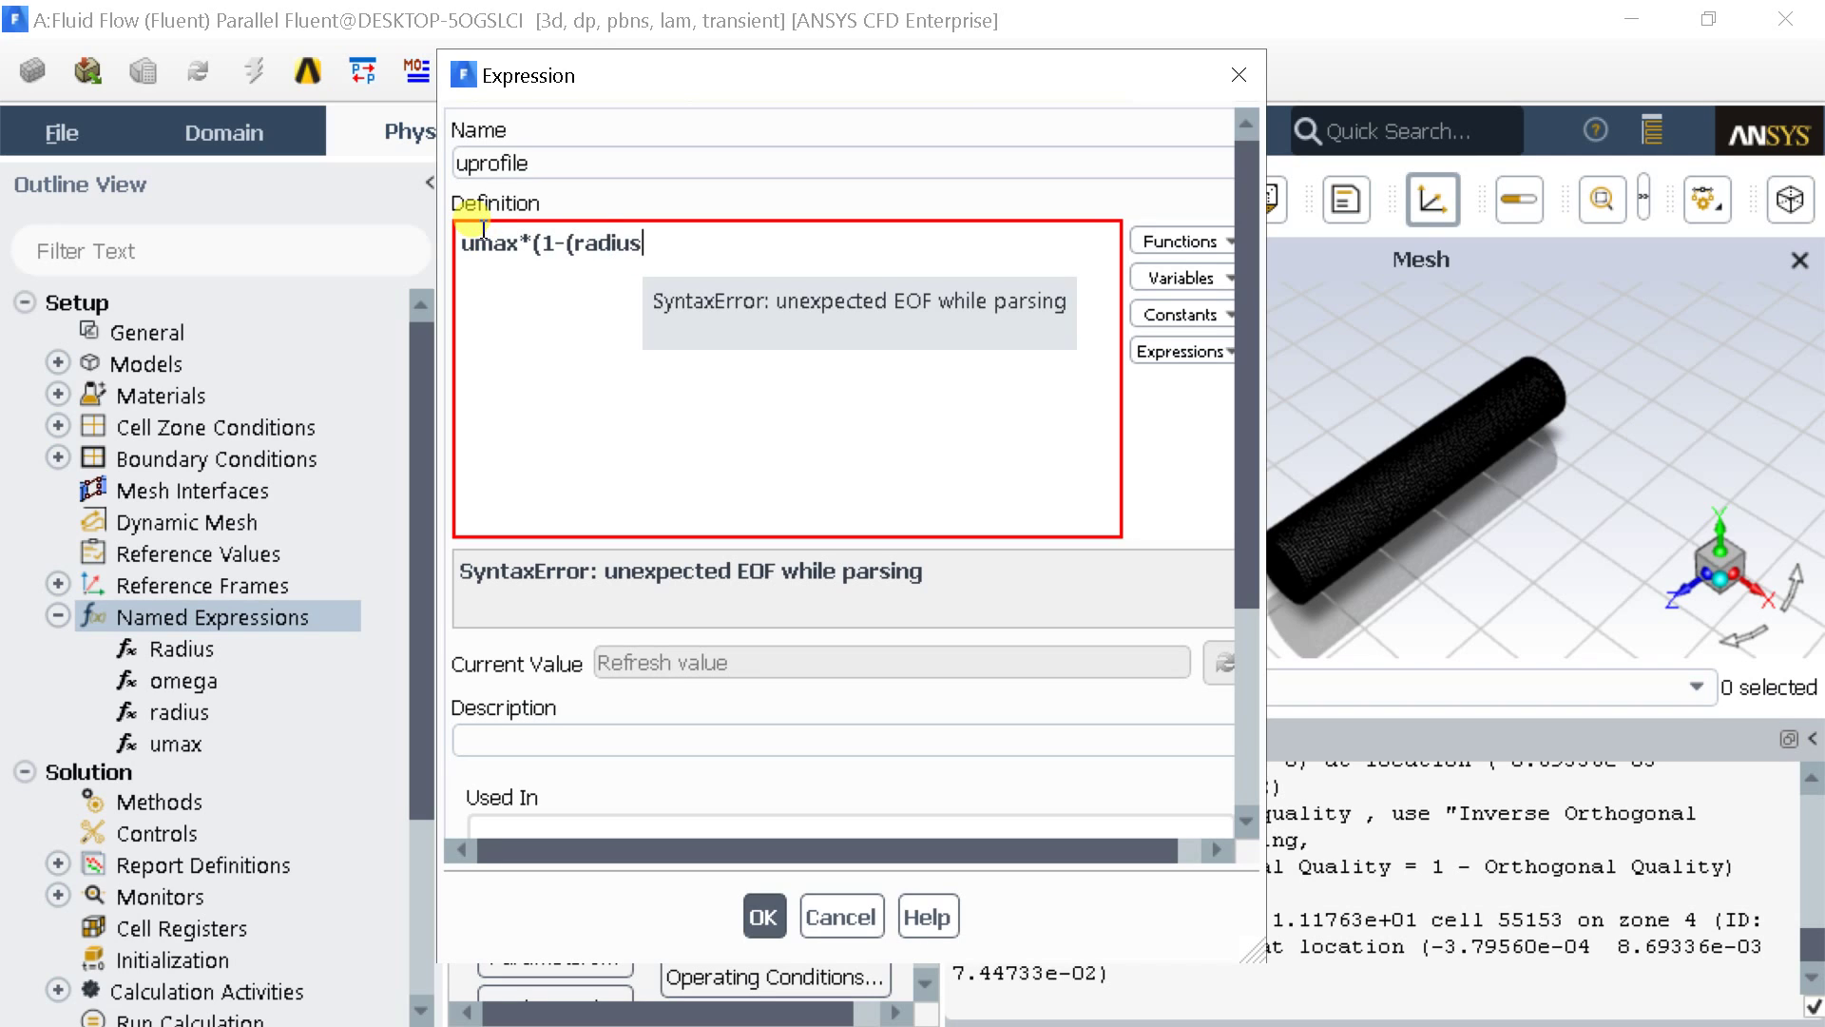
{"action": "type", "text": "/Ra"}
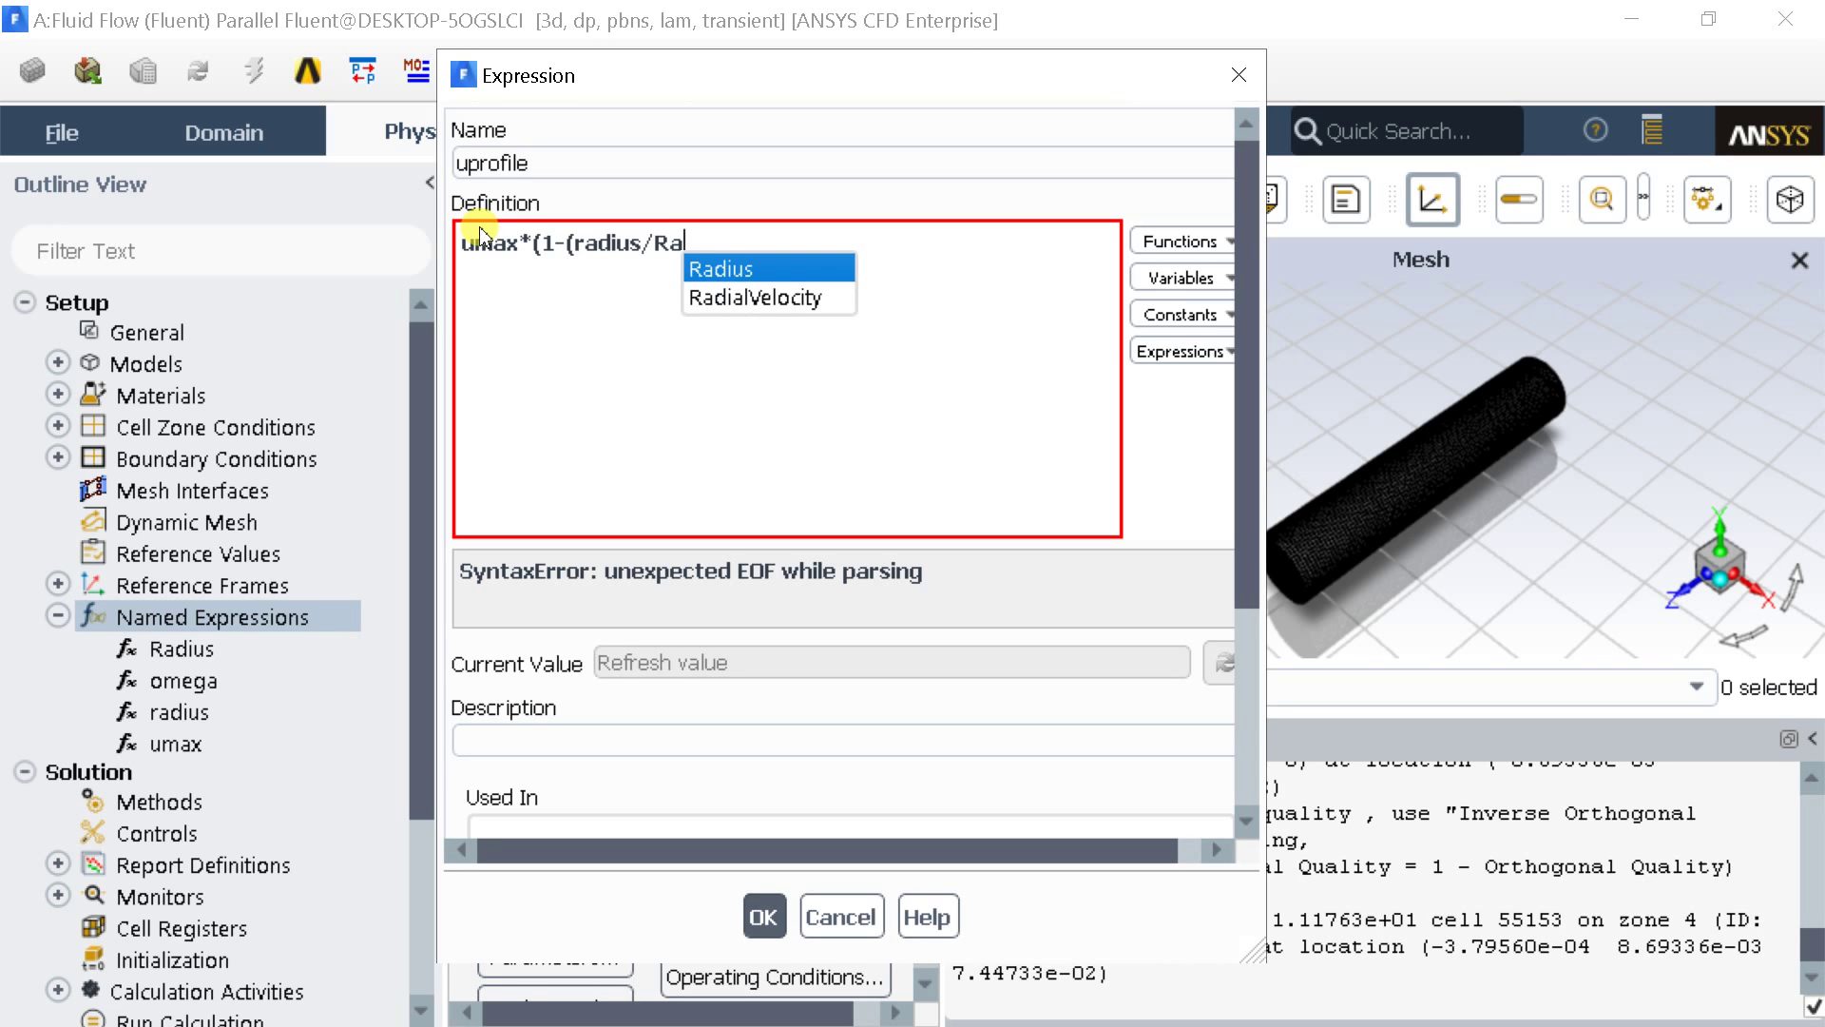
{"action": "key", "text": "Return"}
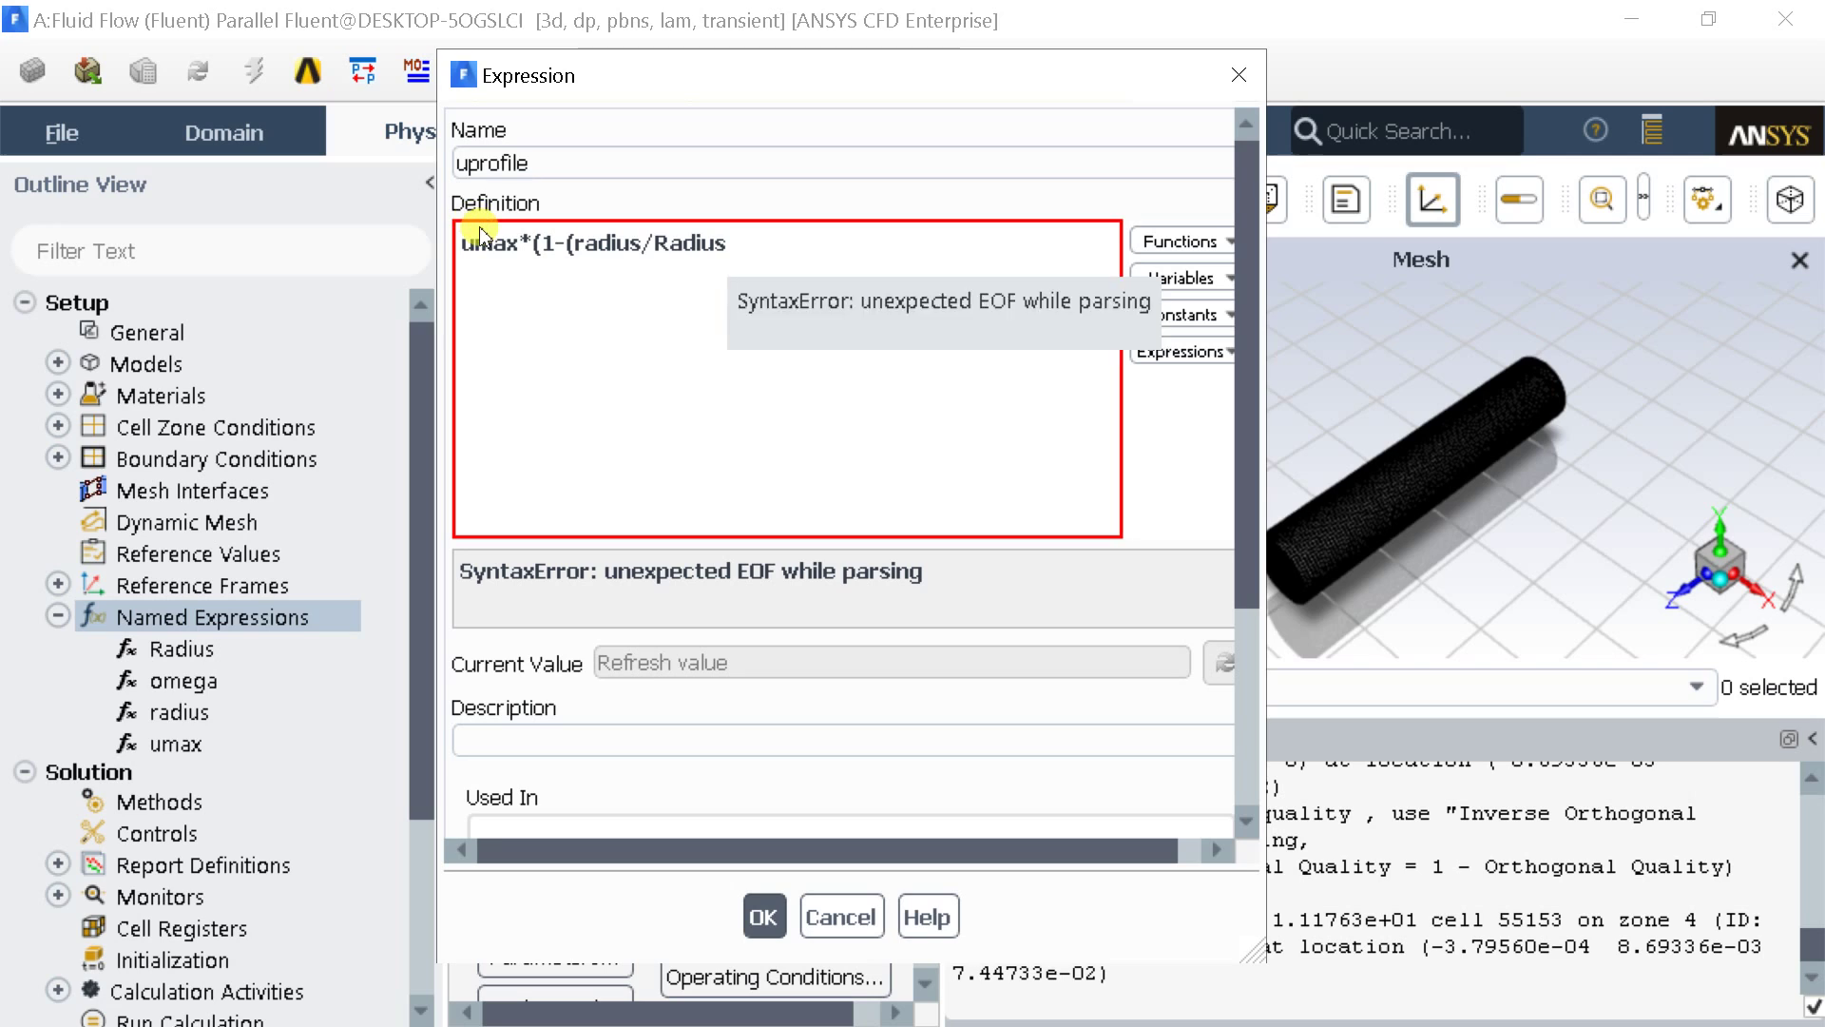
{"action": "type", "text": ")"}
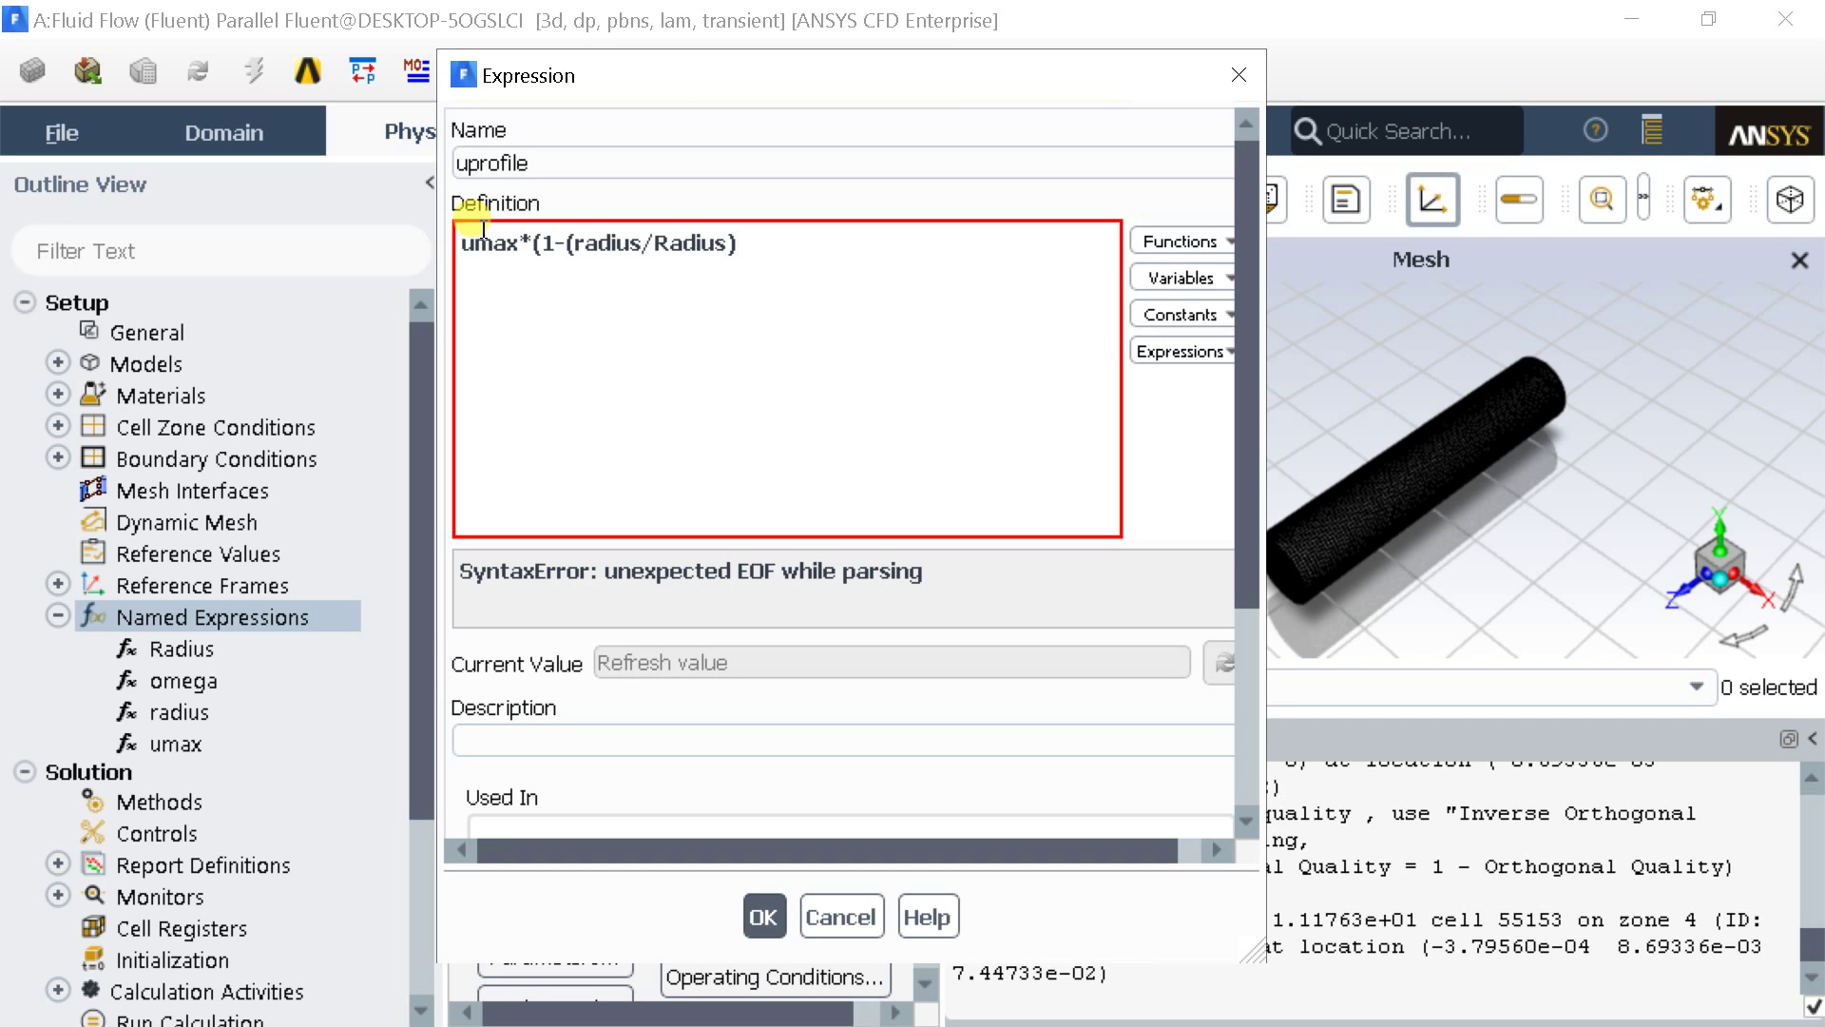
{"action": "type", "text": "**2"}
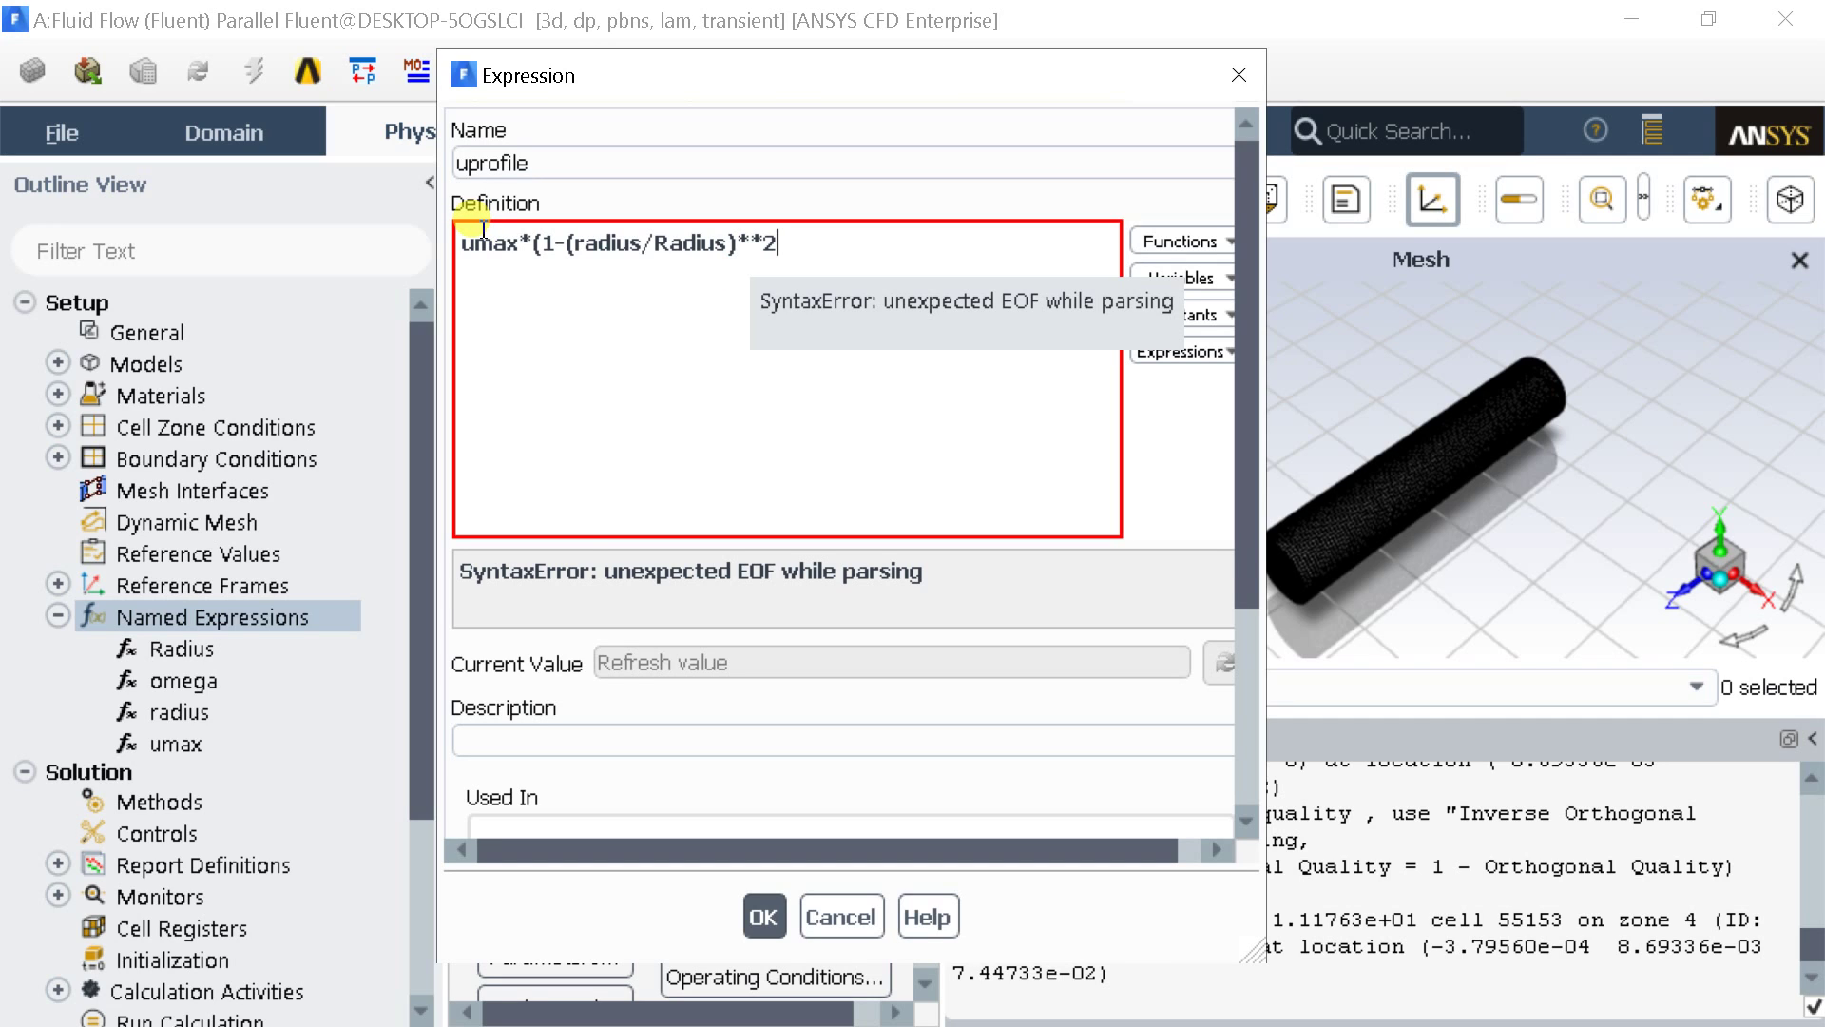
{"action": "type", "text": ")"}
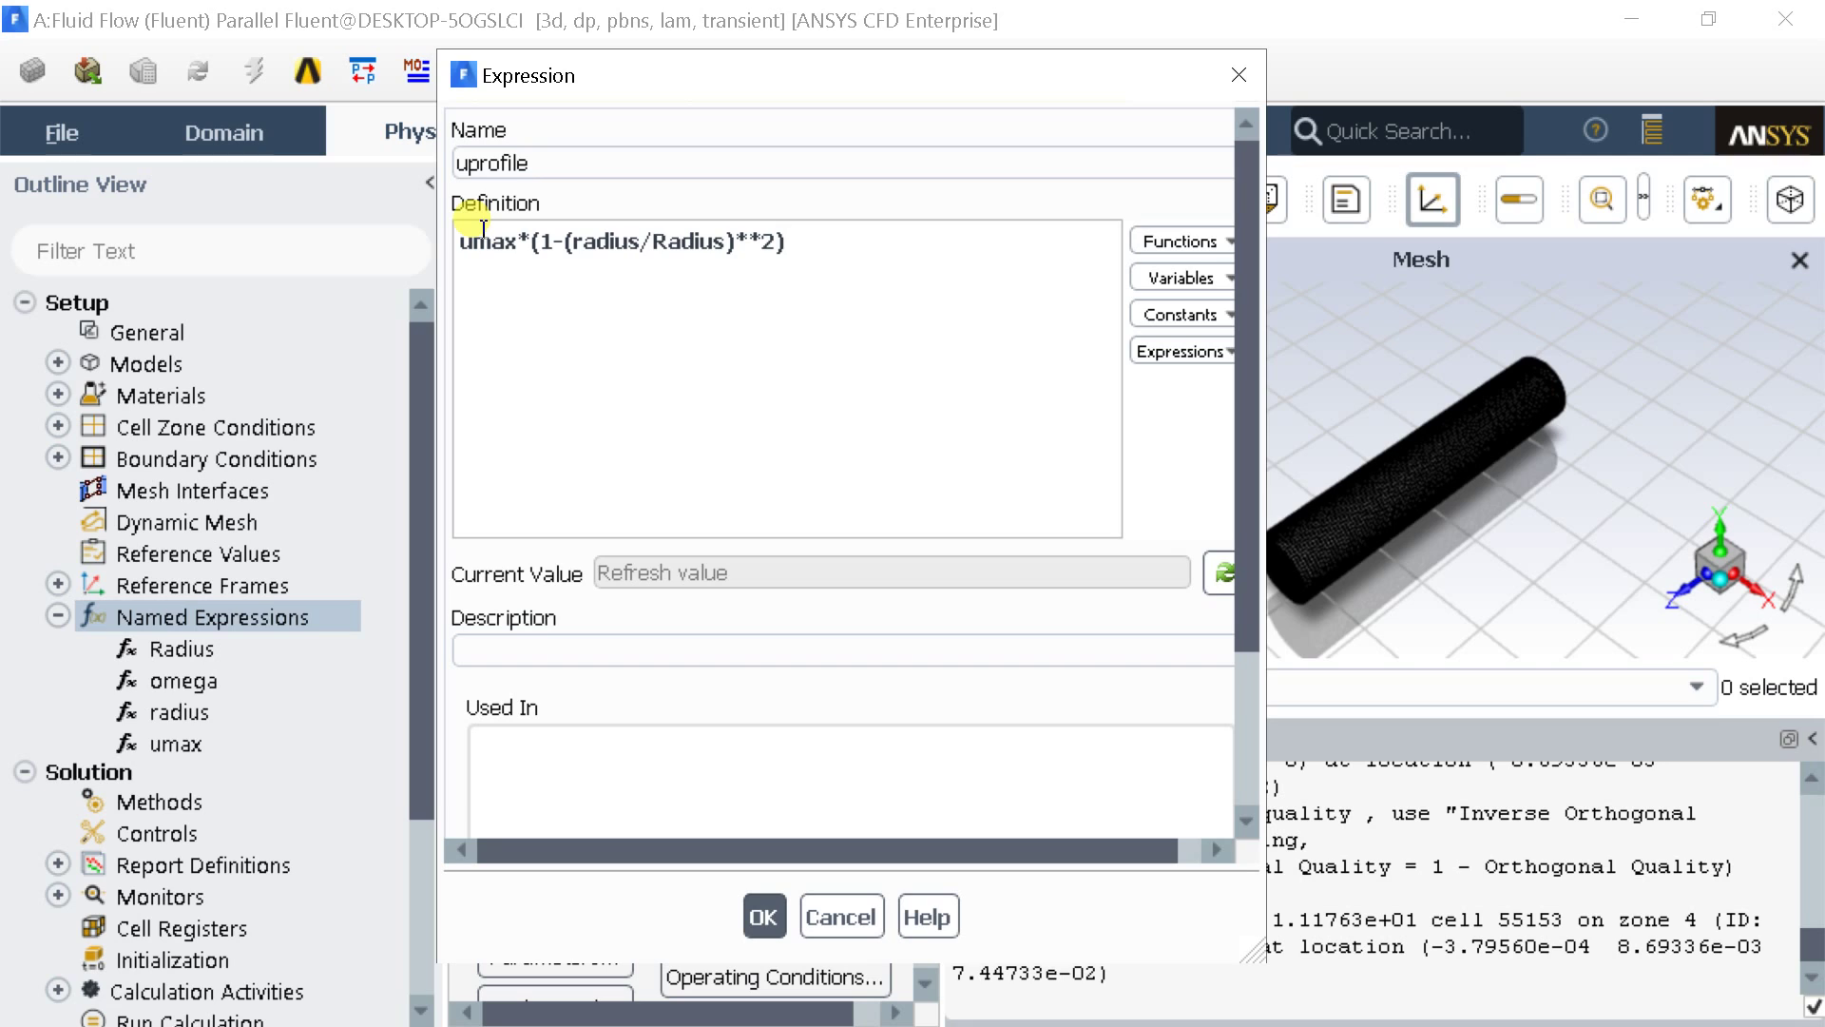
{"action": "left_click", "coordinate": [1229, 576]}
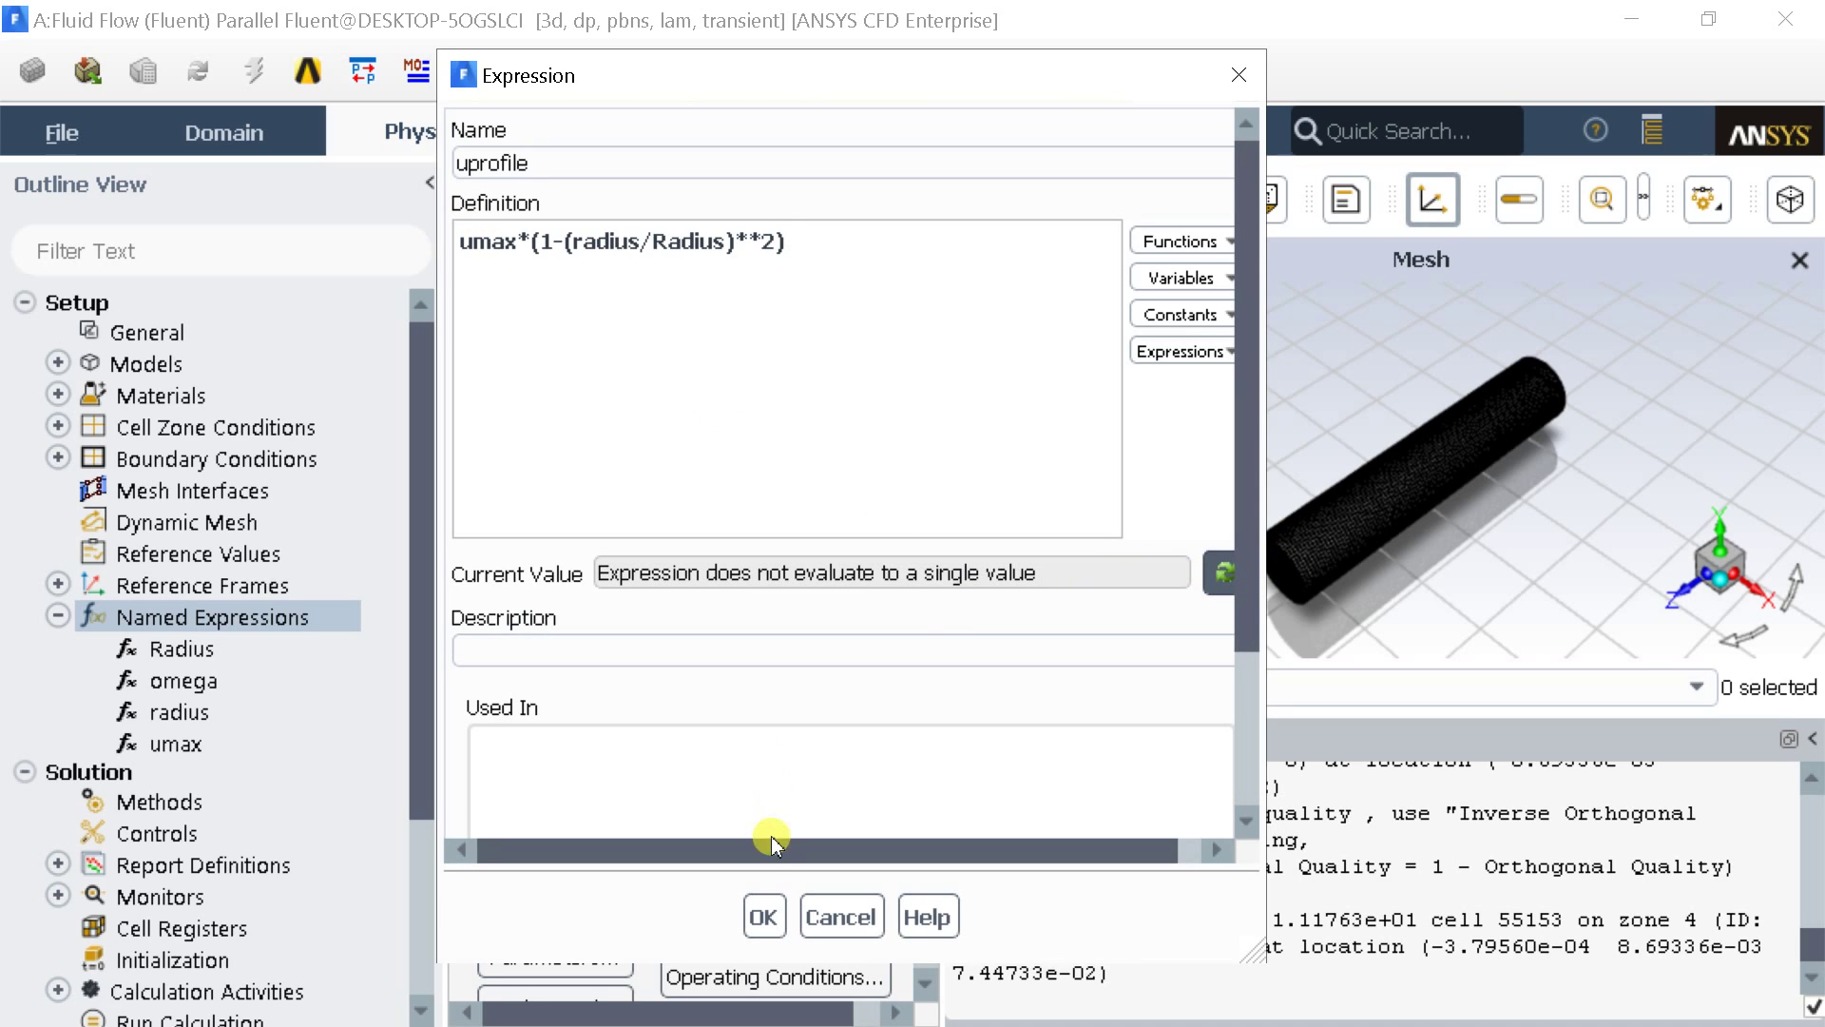
Step: Save the uprofile expression and create another named expression called uprofile_transient
{"action": "left_click", "coordinate": [766, 919]}
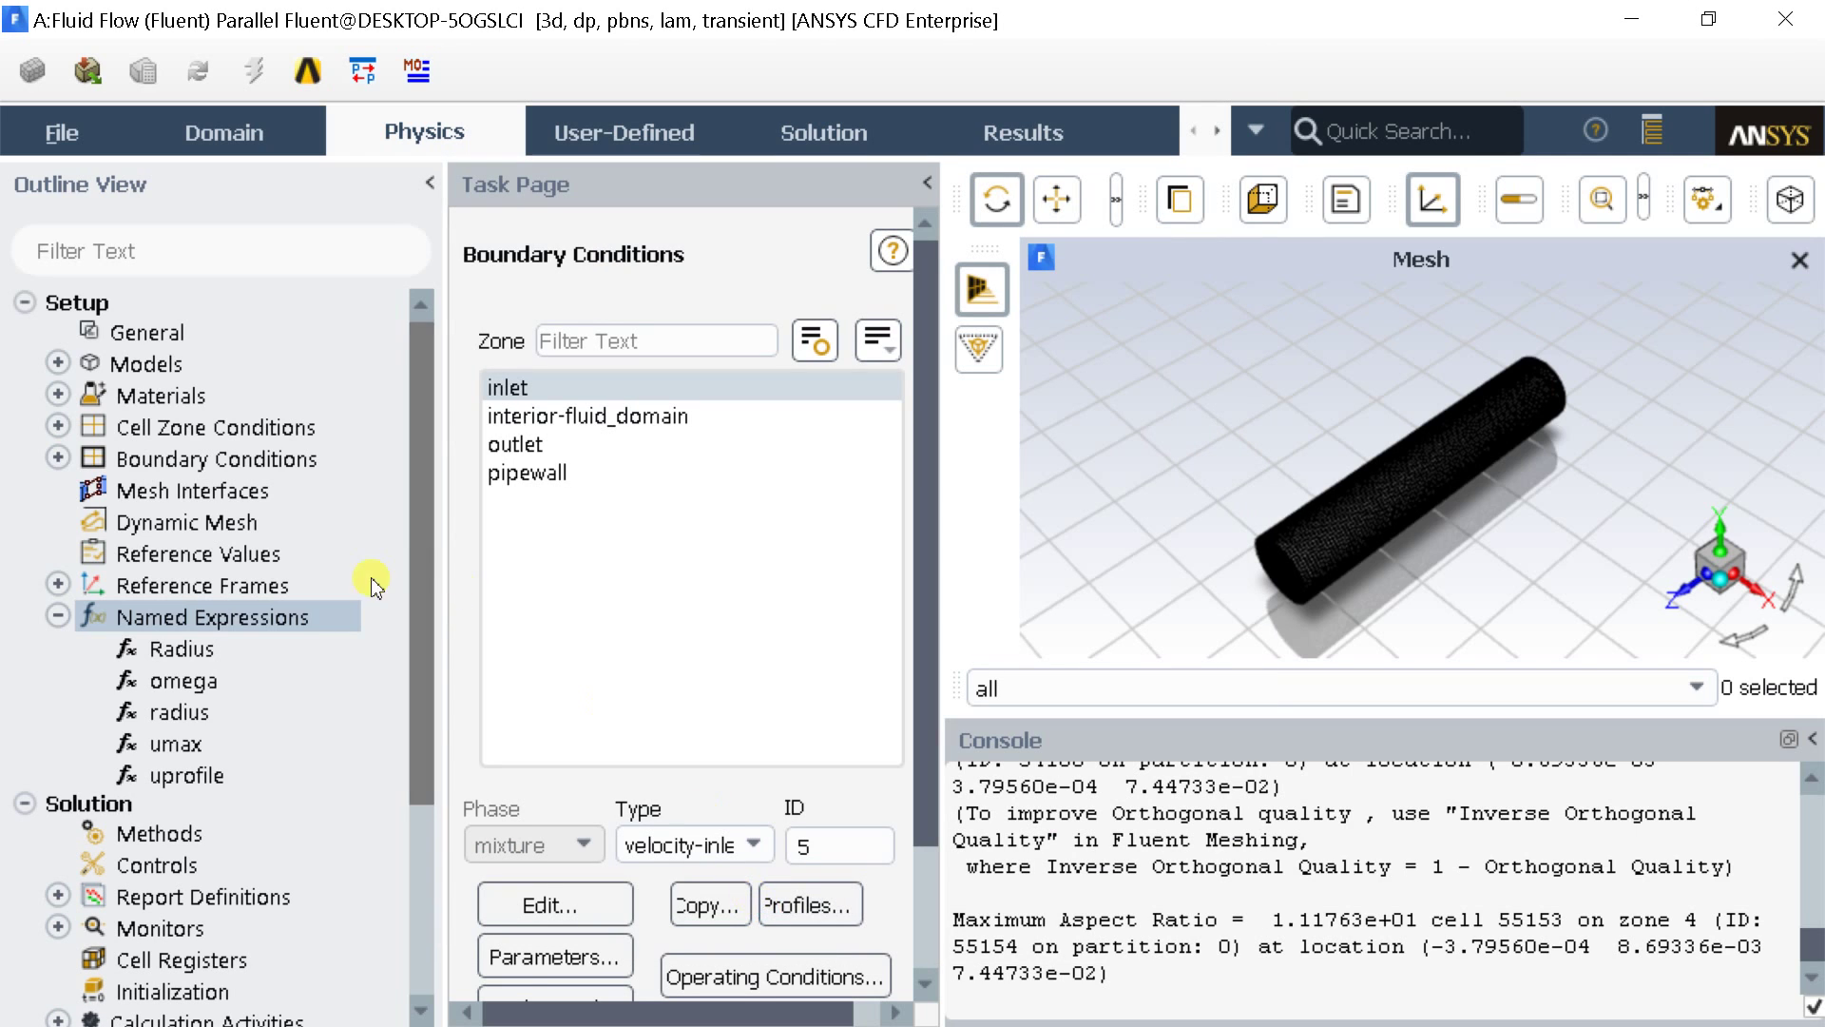
{"action": "right_click", "coordinate": [218, 625]}
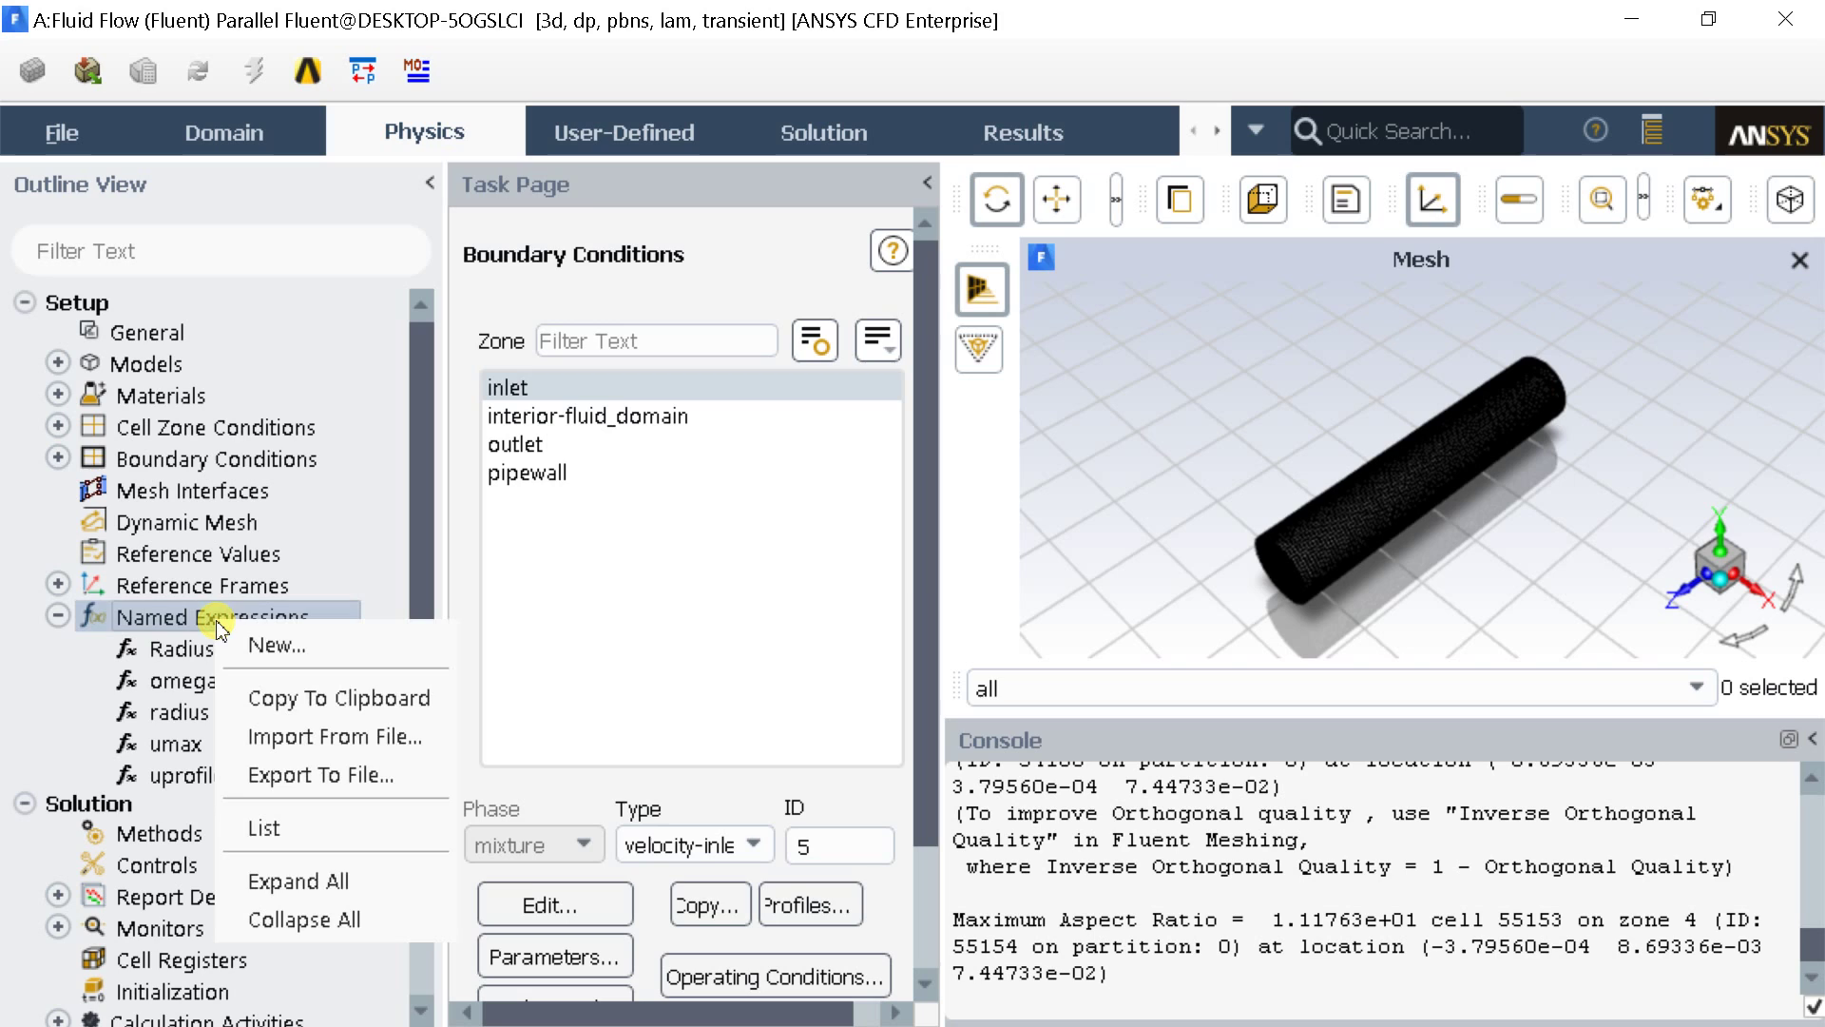
{"action": "left_click", "coordinate": [271, 644]}
{"action": "left_click_drag", "start_coordinate": [485, 191], "coordinate": [356, 195]}
{"action": "type", "text": "uprofile_transient"}
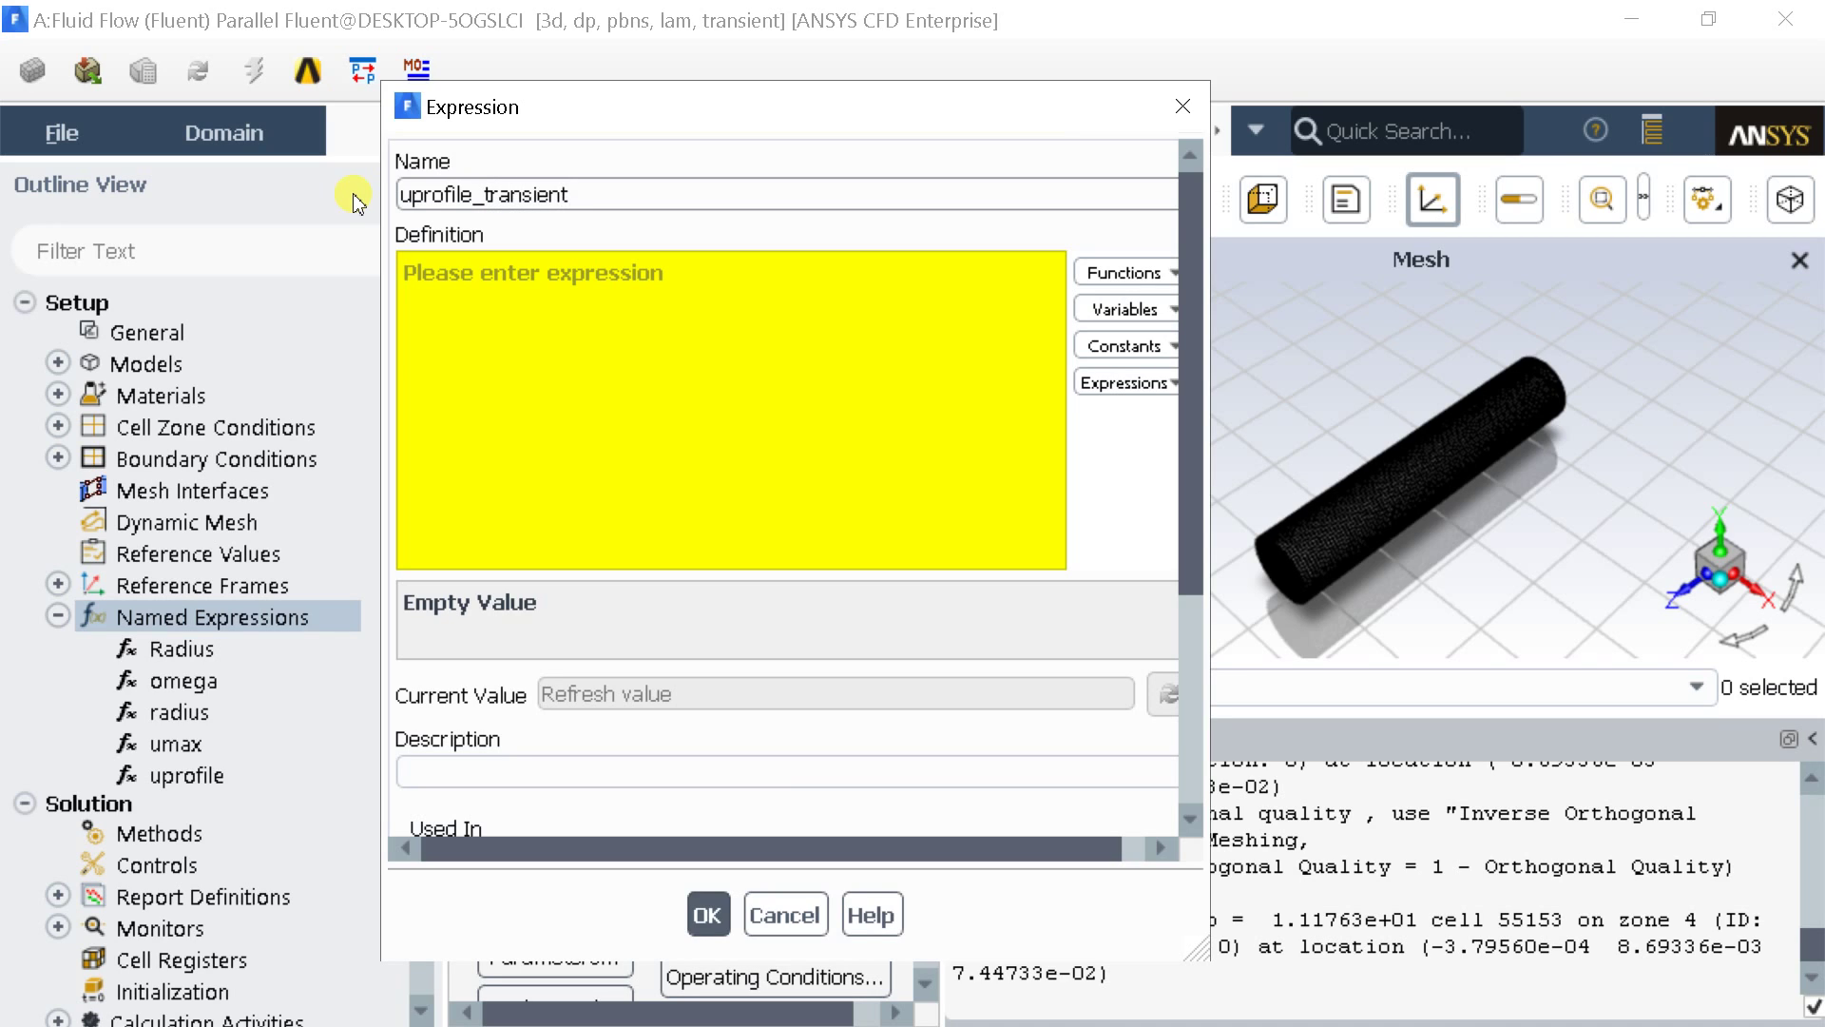
Step: Define uprofile_transient as uprofile*(sin(omega*Time)*0.1+1), evaluate its current value and save the expression
{"action": "left_click", "coordinate": [426, 271]}
{"action": "type", "text": "u"}
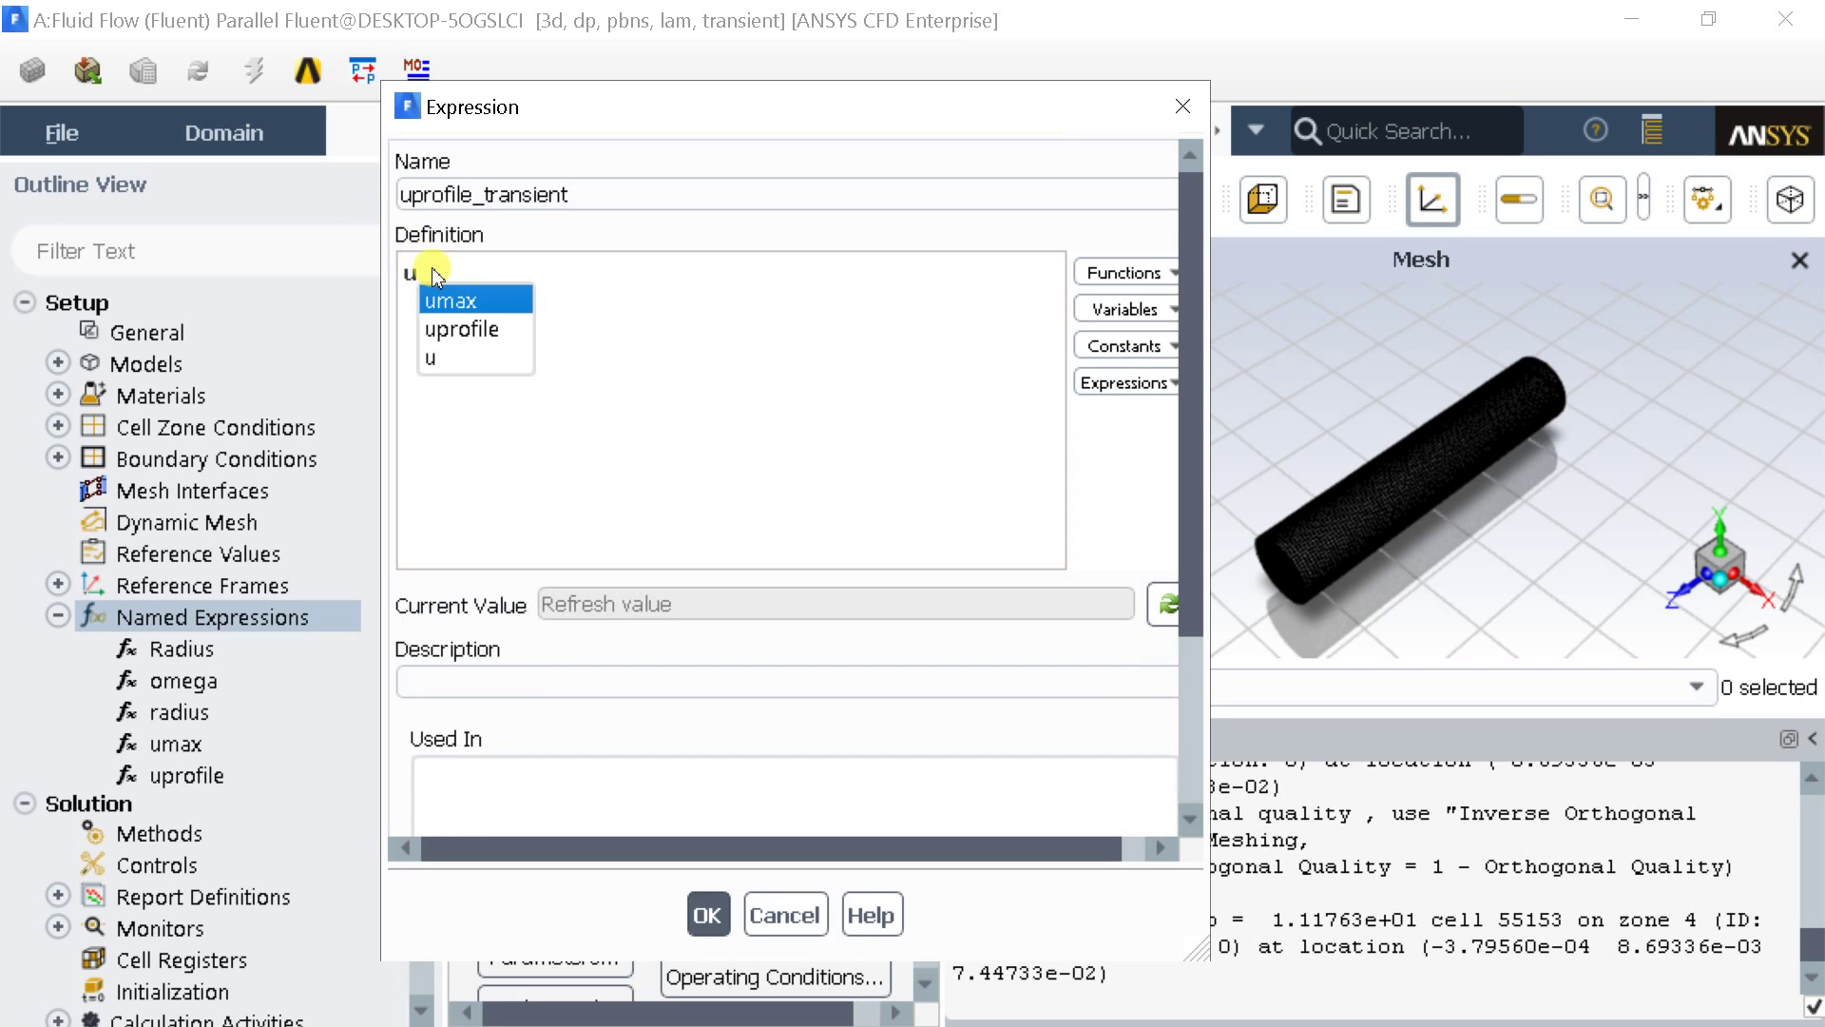
{"action": "key", "text": "Down"}
{"action": "key", "text": "Return"}
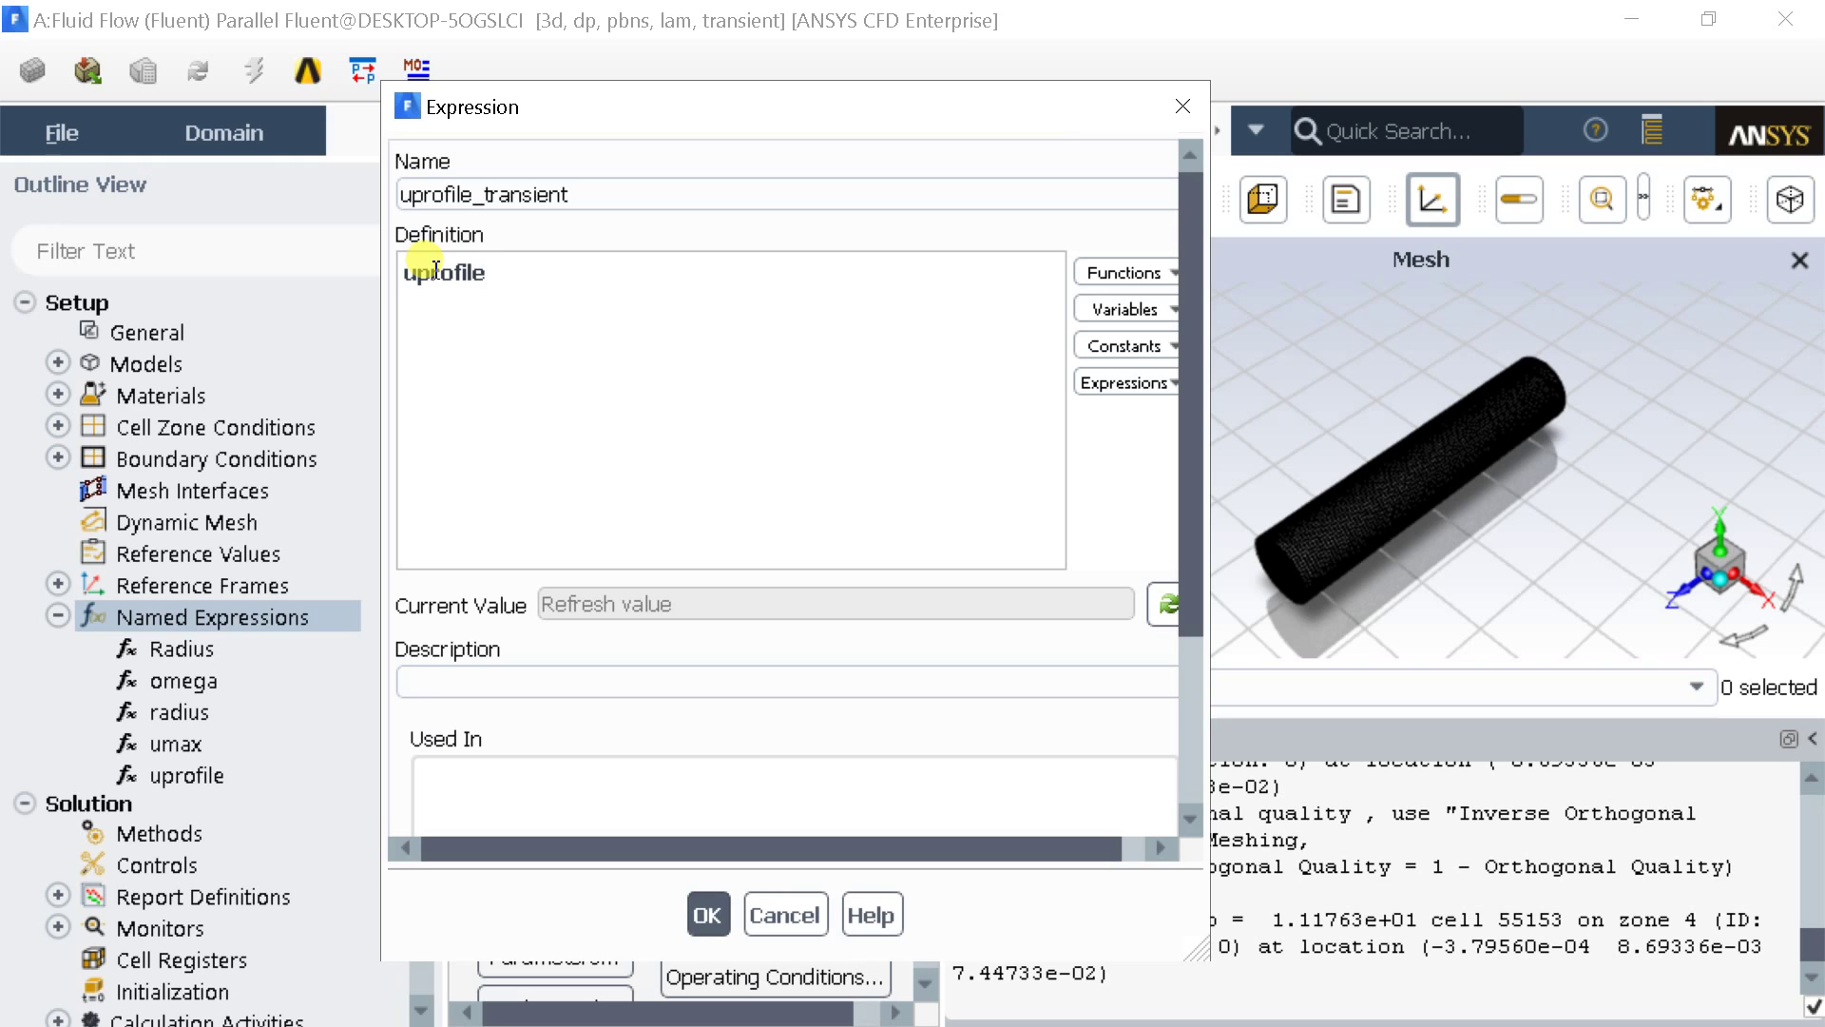
{"action": "type", "text": "*"}
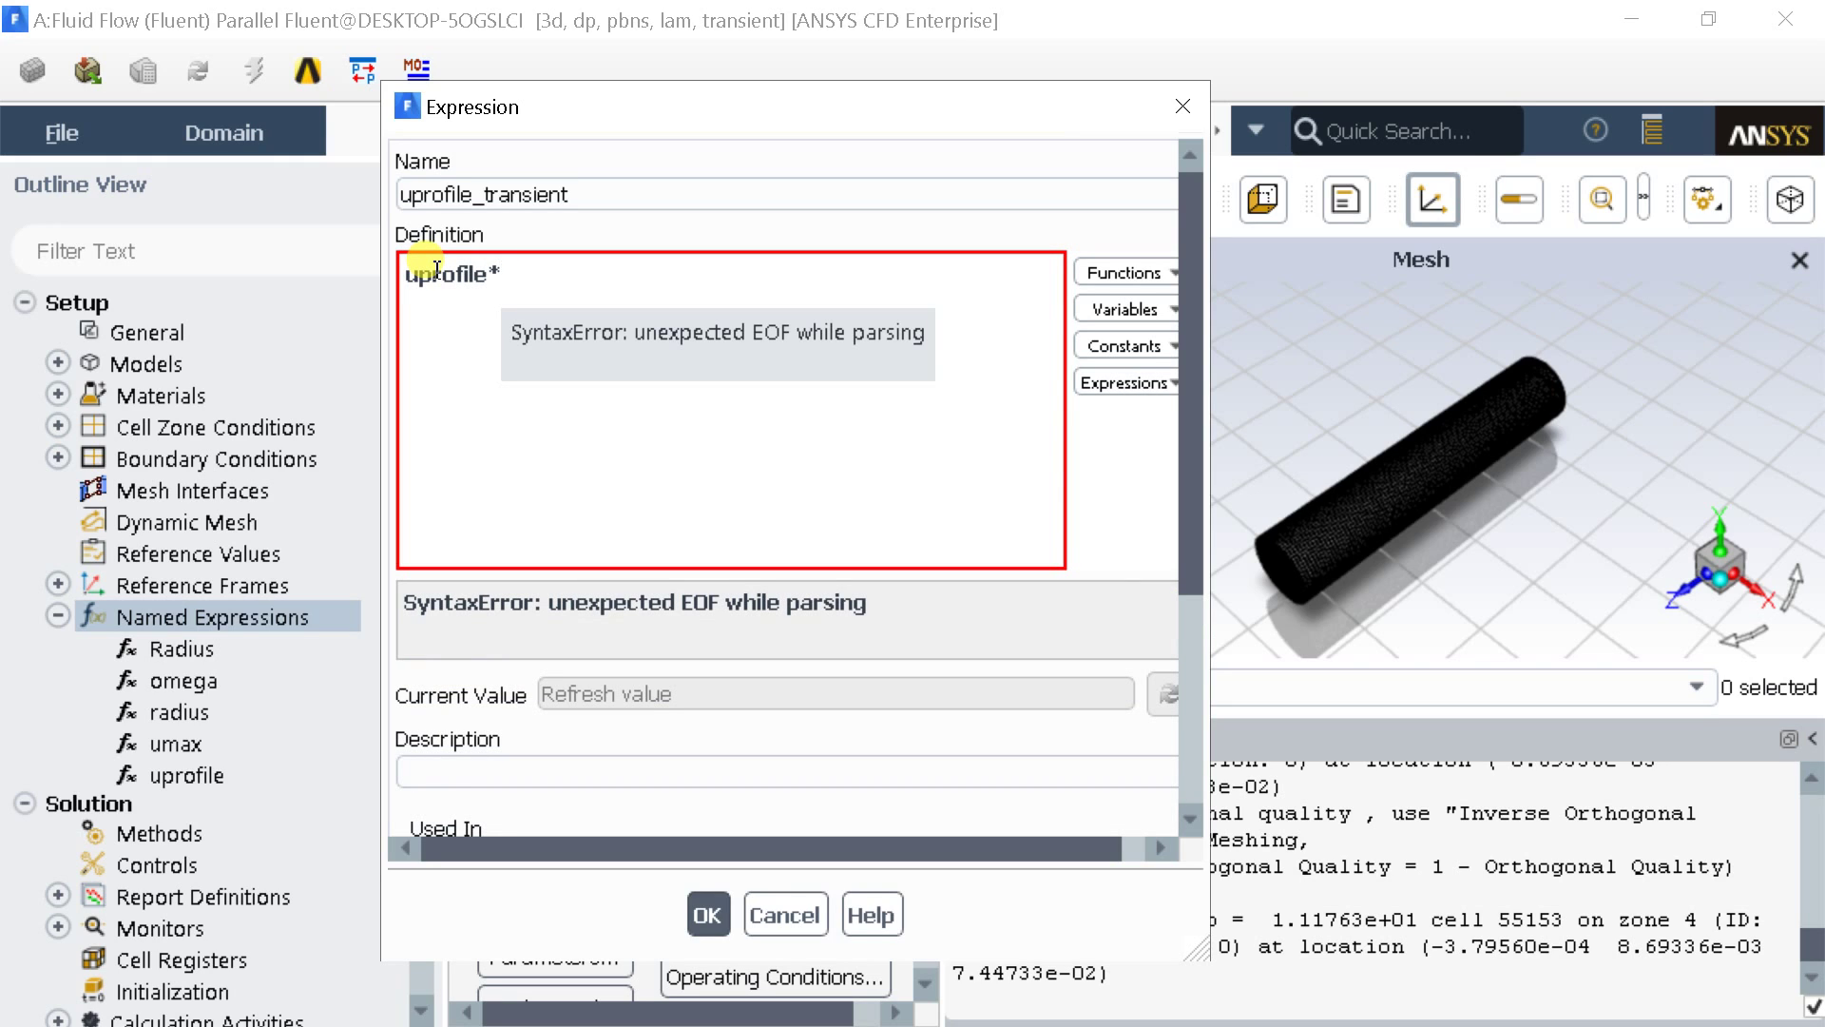
{"action": "type", "text": "(s"}
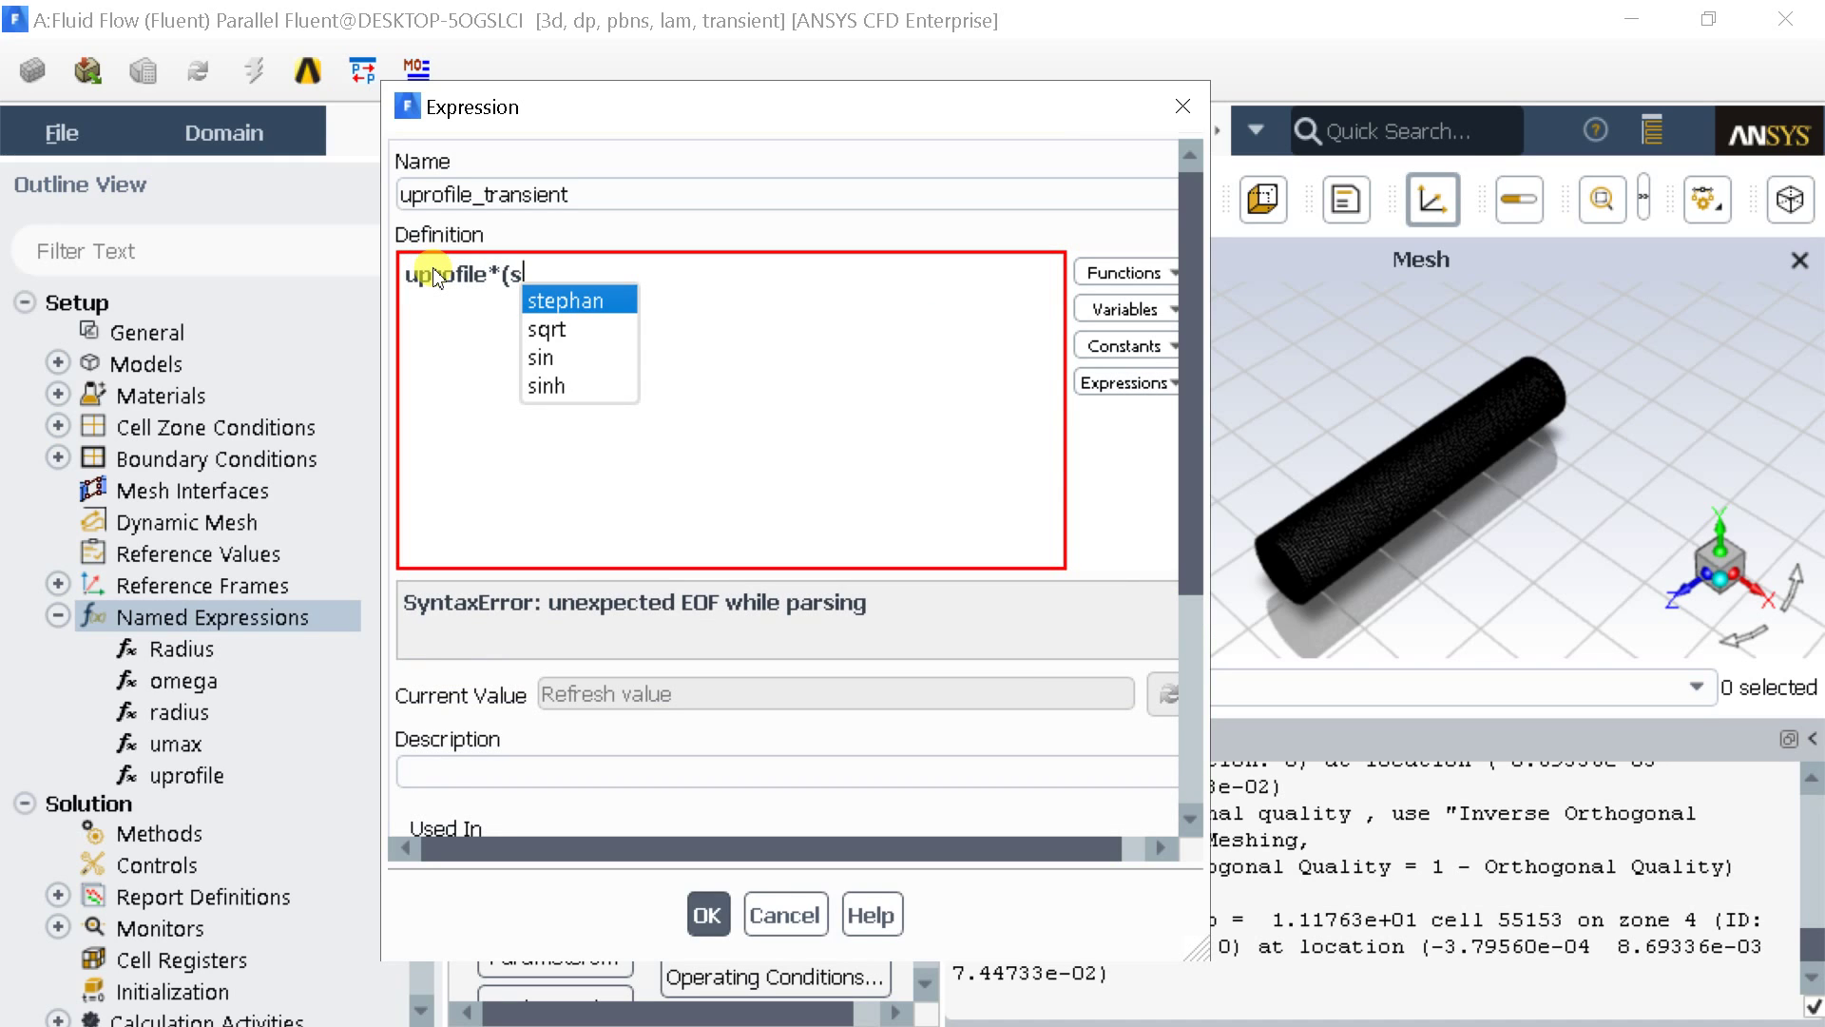
{"action": "type", "text": "in"}
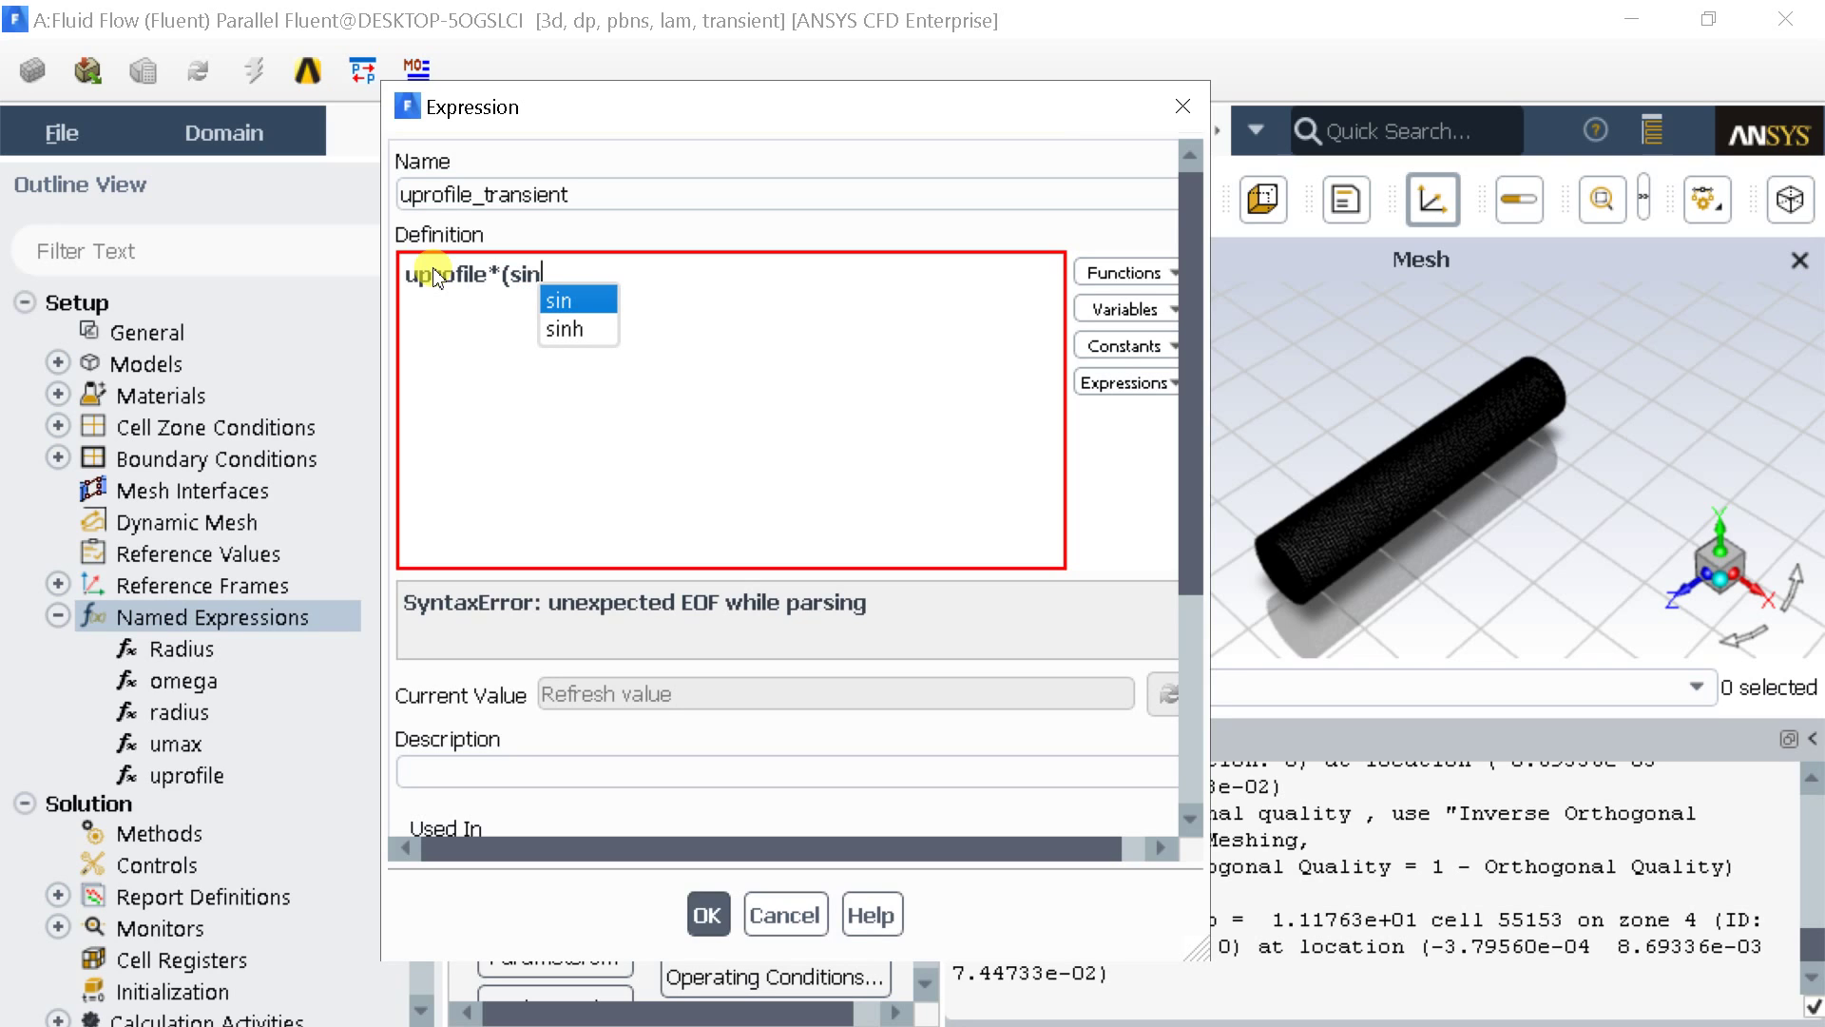
{"action": "type", "text": "("}
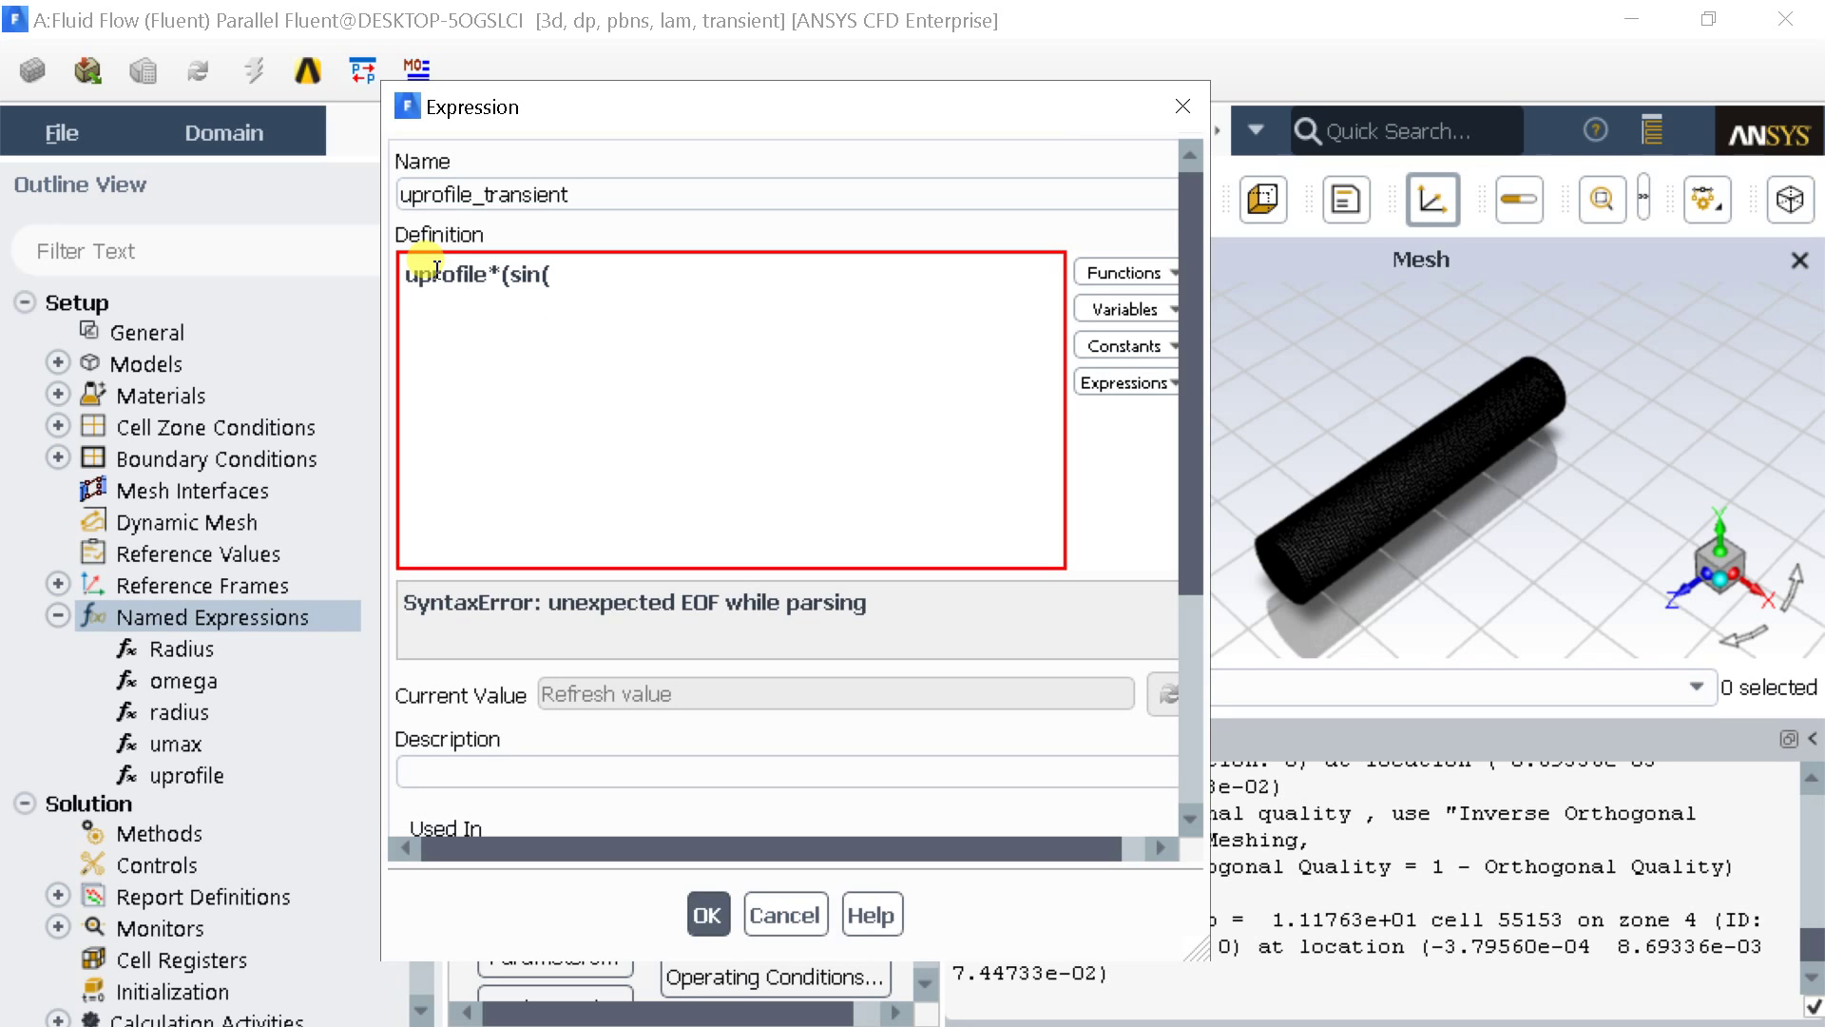
{"action": "type", "text": "omeg"}
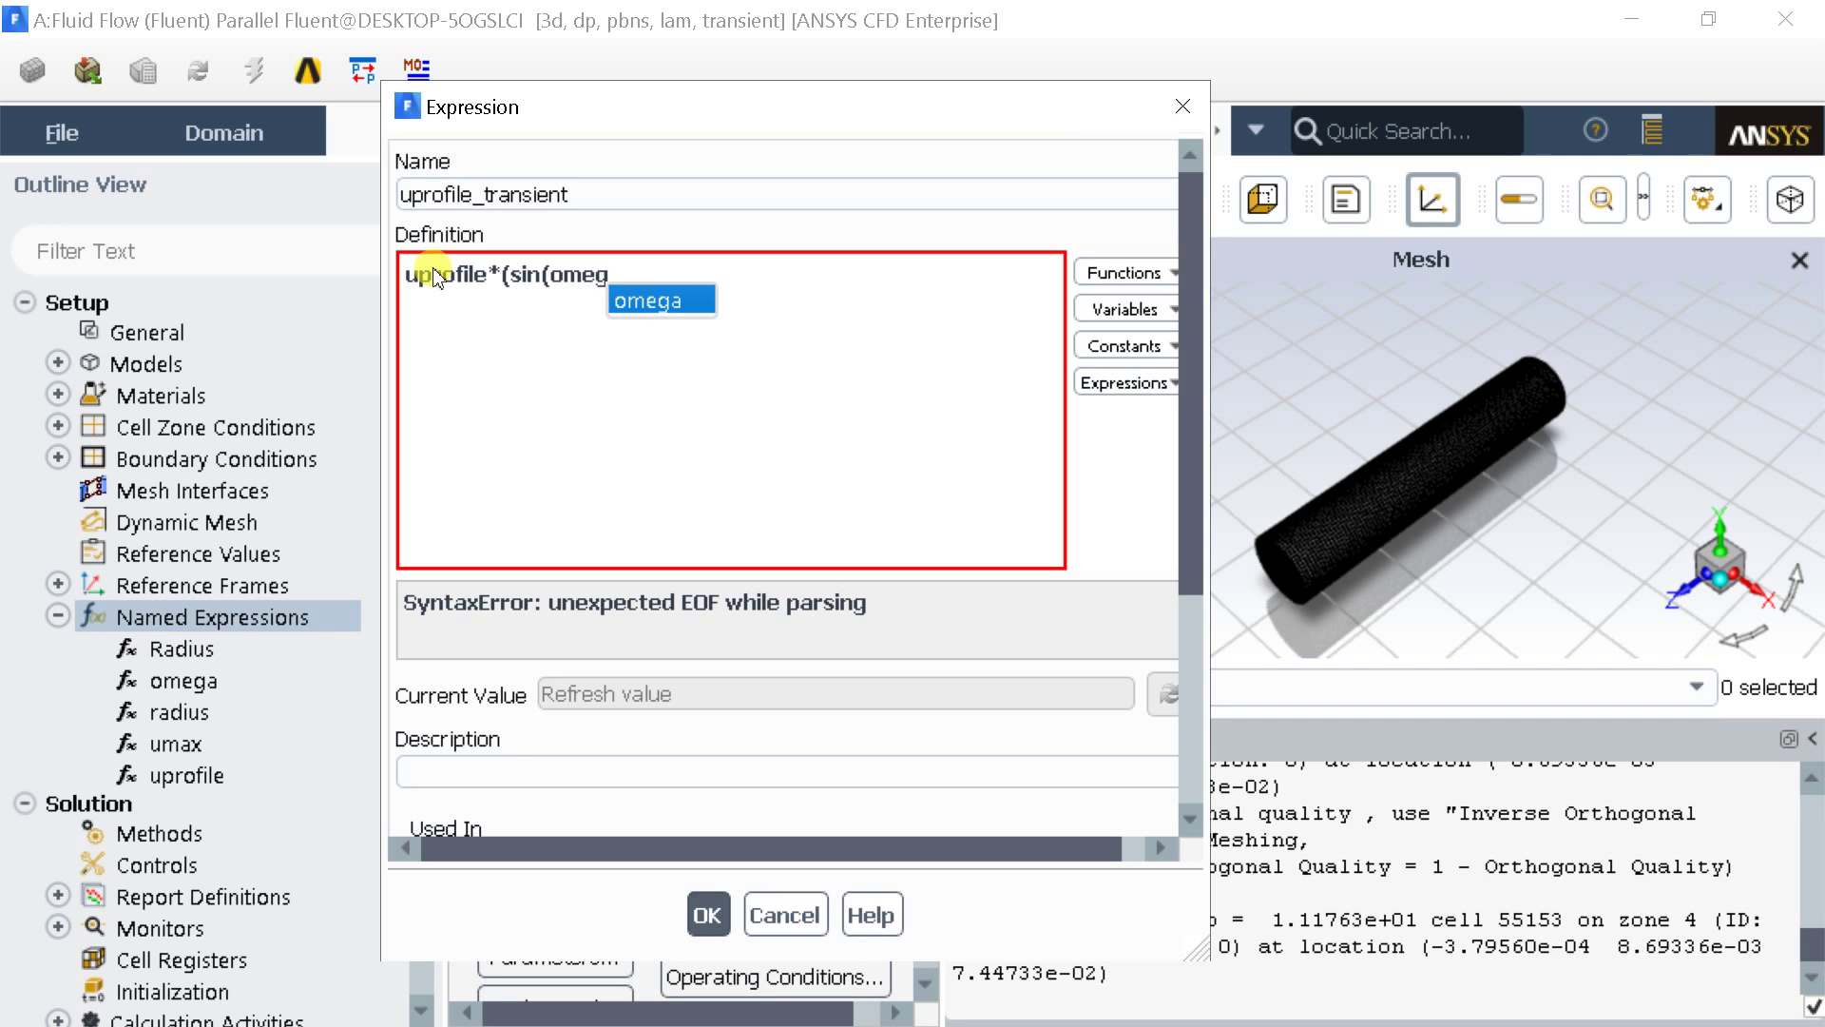
{"action": "type", "text": "a"}
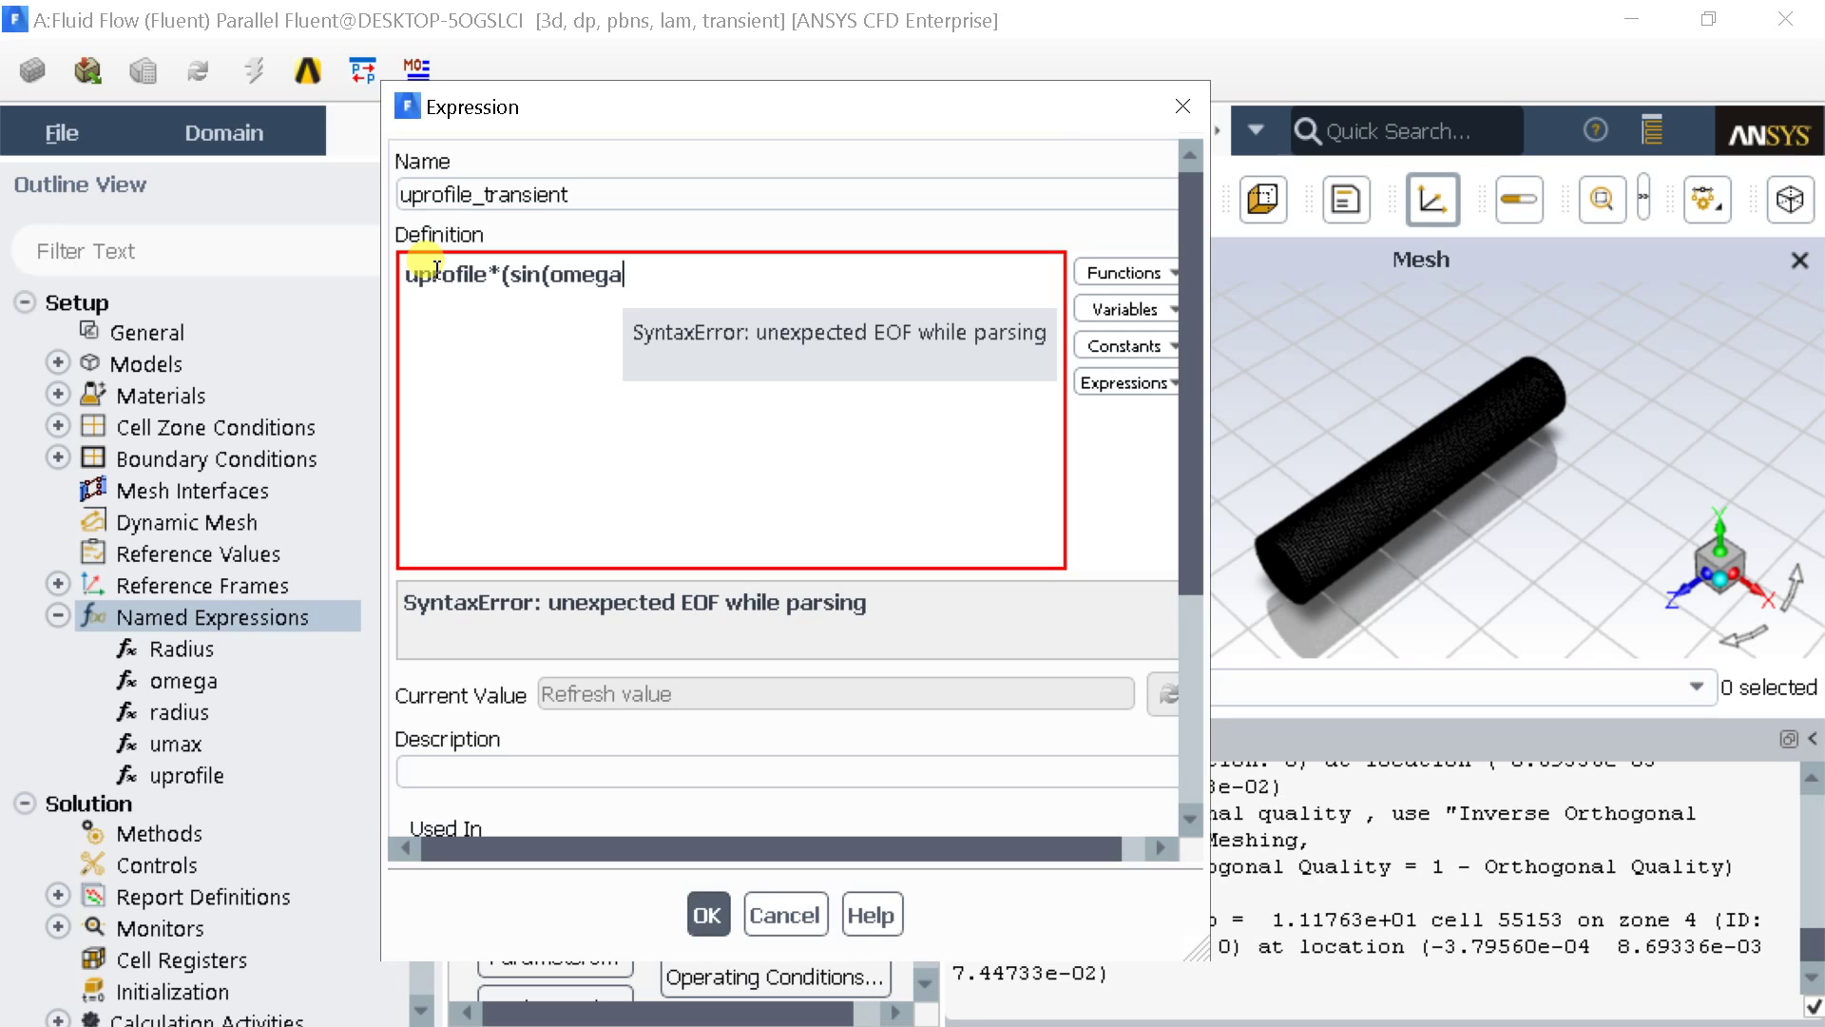
{"action": "type", "text": "*Ti"}
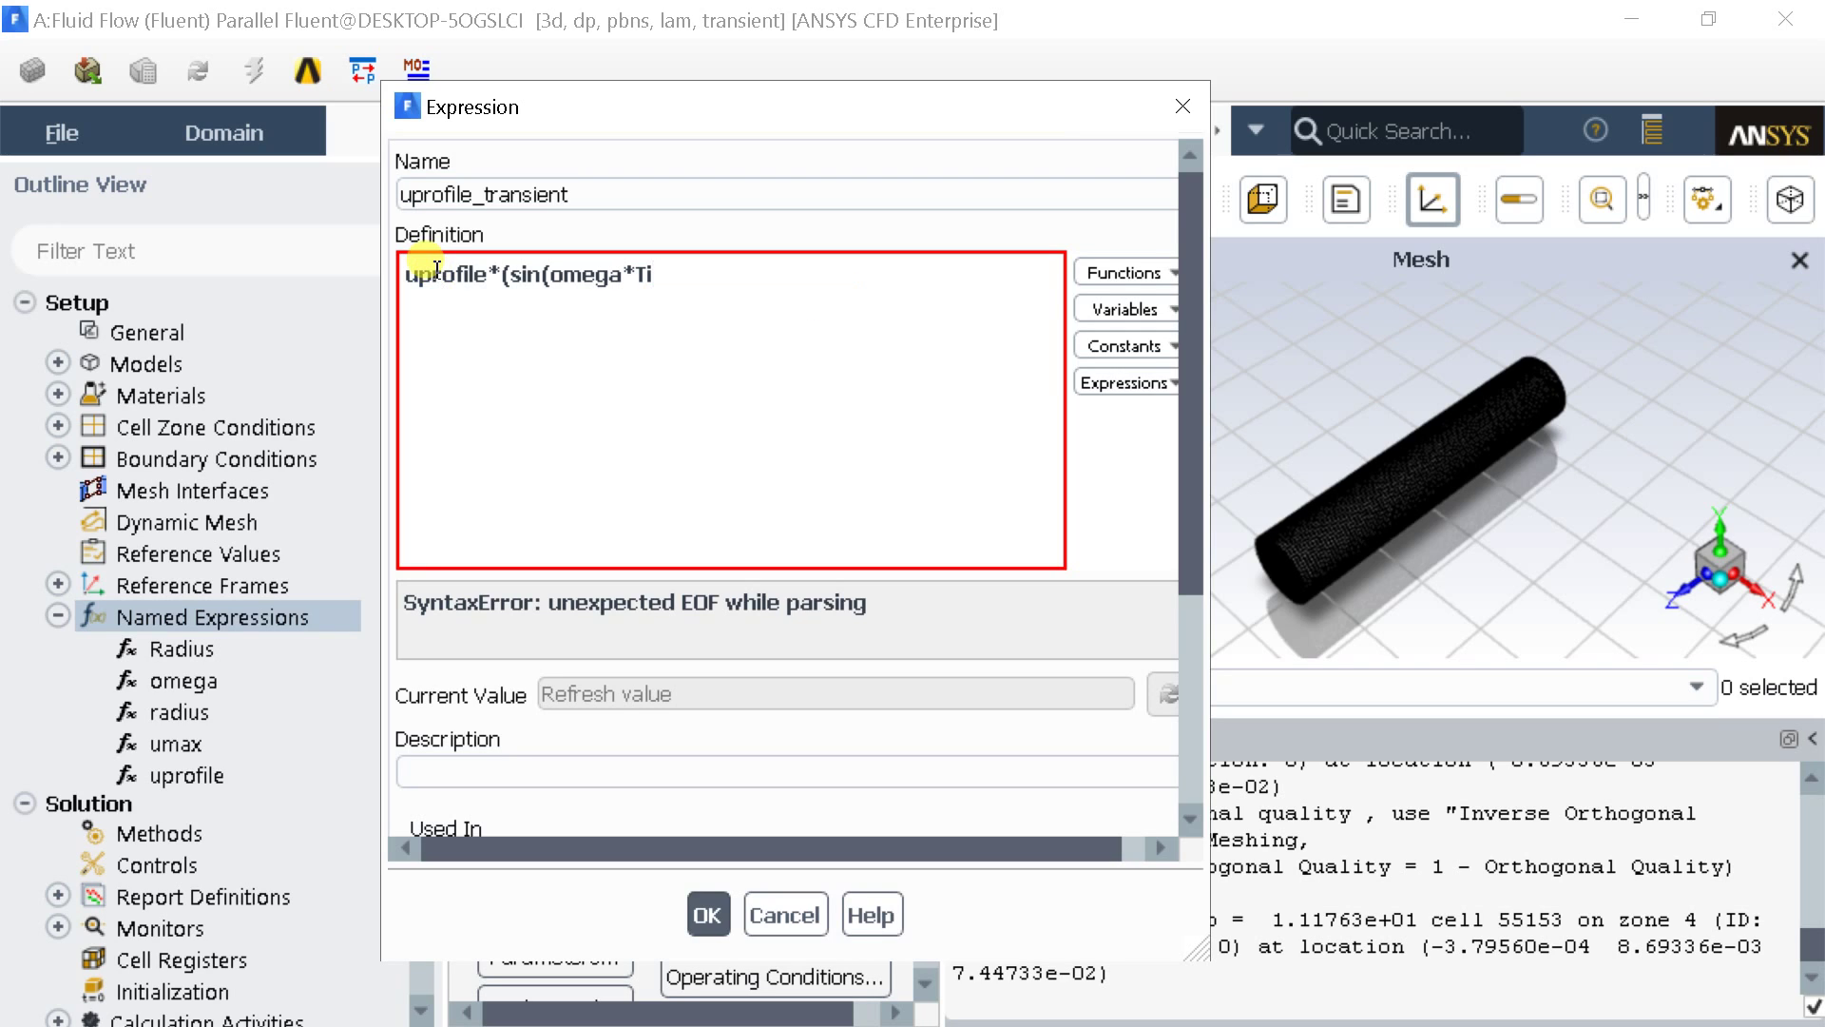
{"action": "type", "text": "m"}
{"action": "type", "text": ")*0.1+1"}
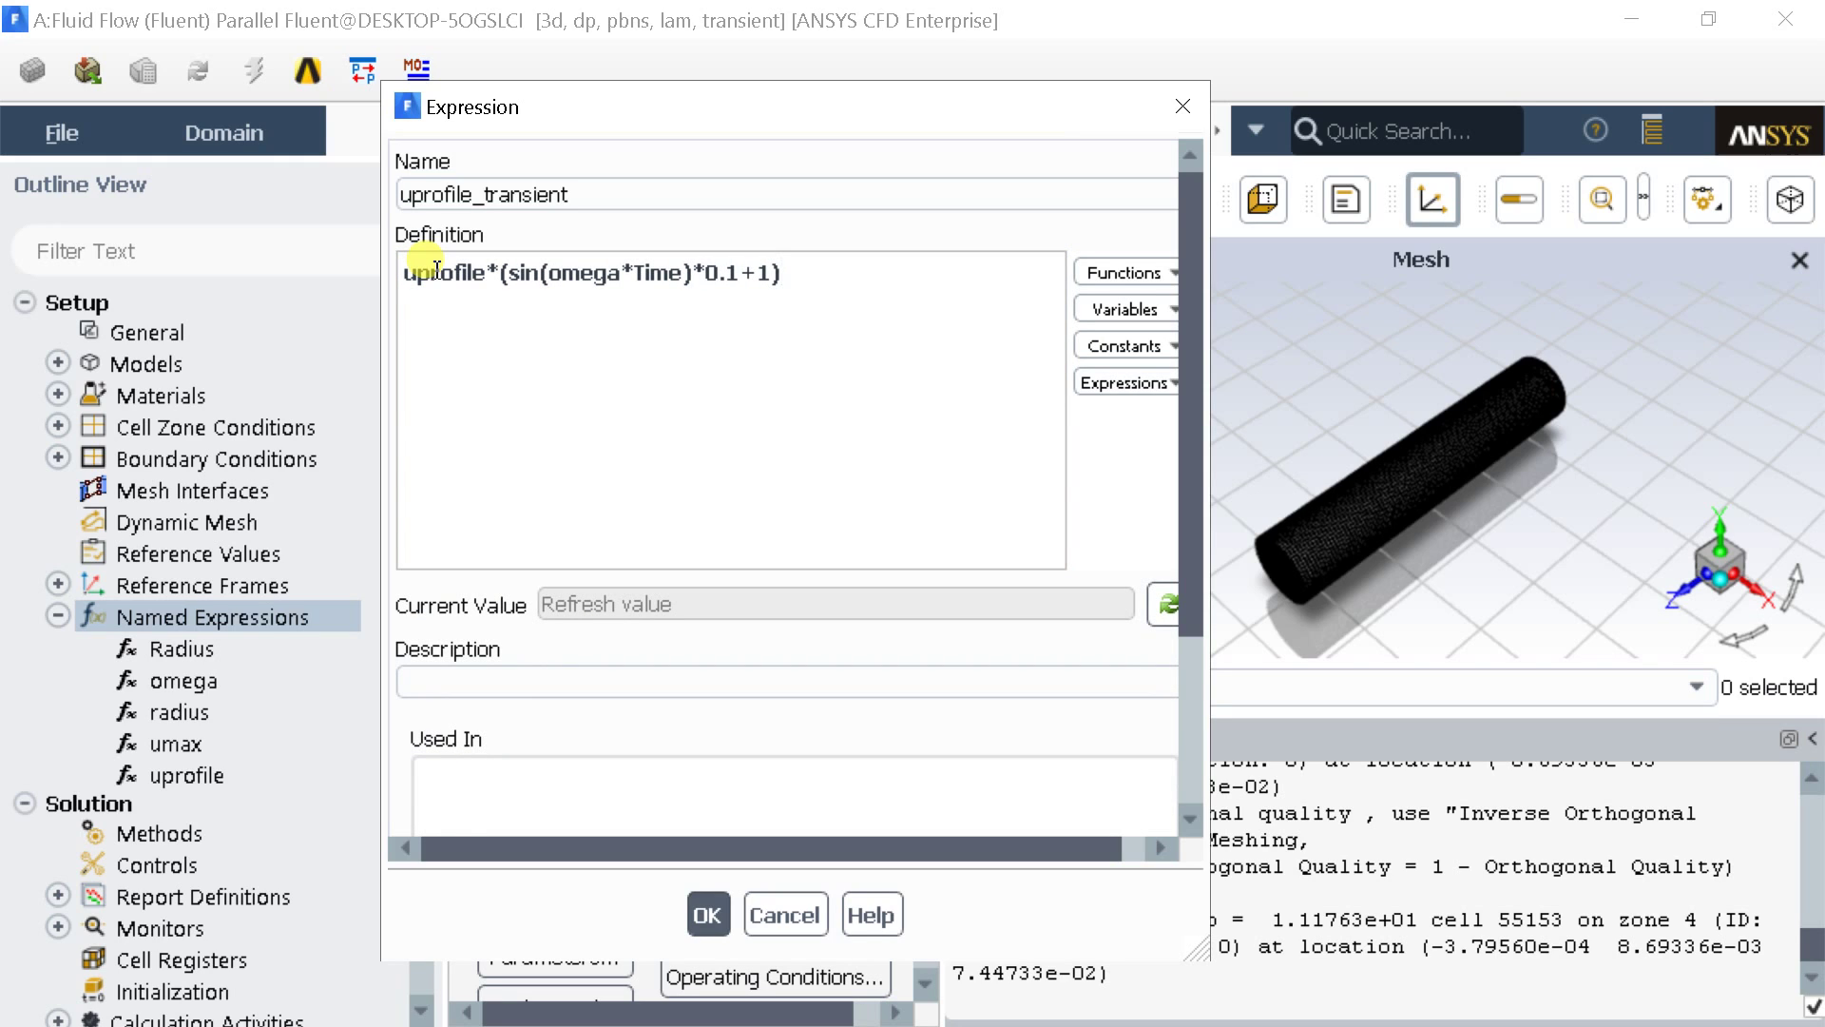
{"action": "left_click", "coordinate": [1165, 605]}
{"action": "left_click", "coordinate": [706, 912]}
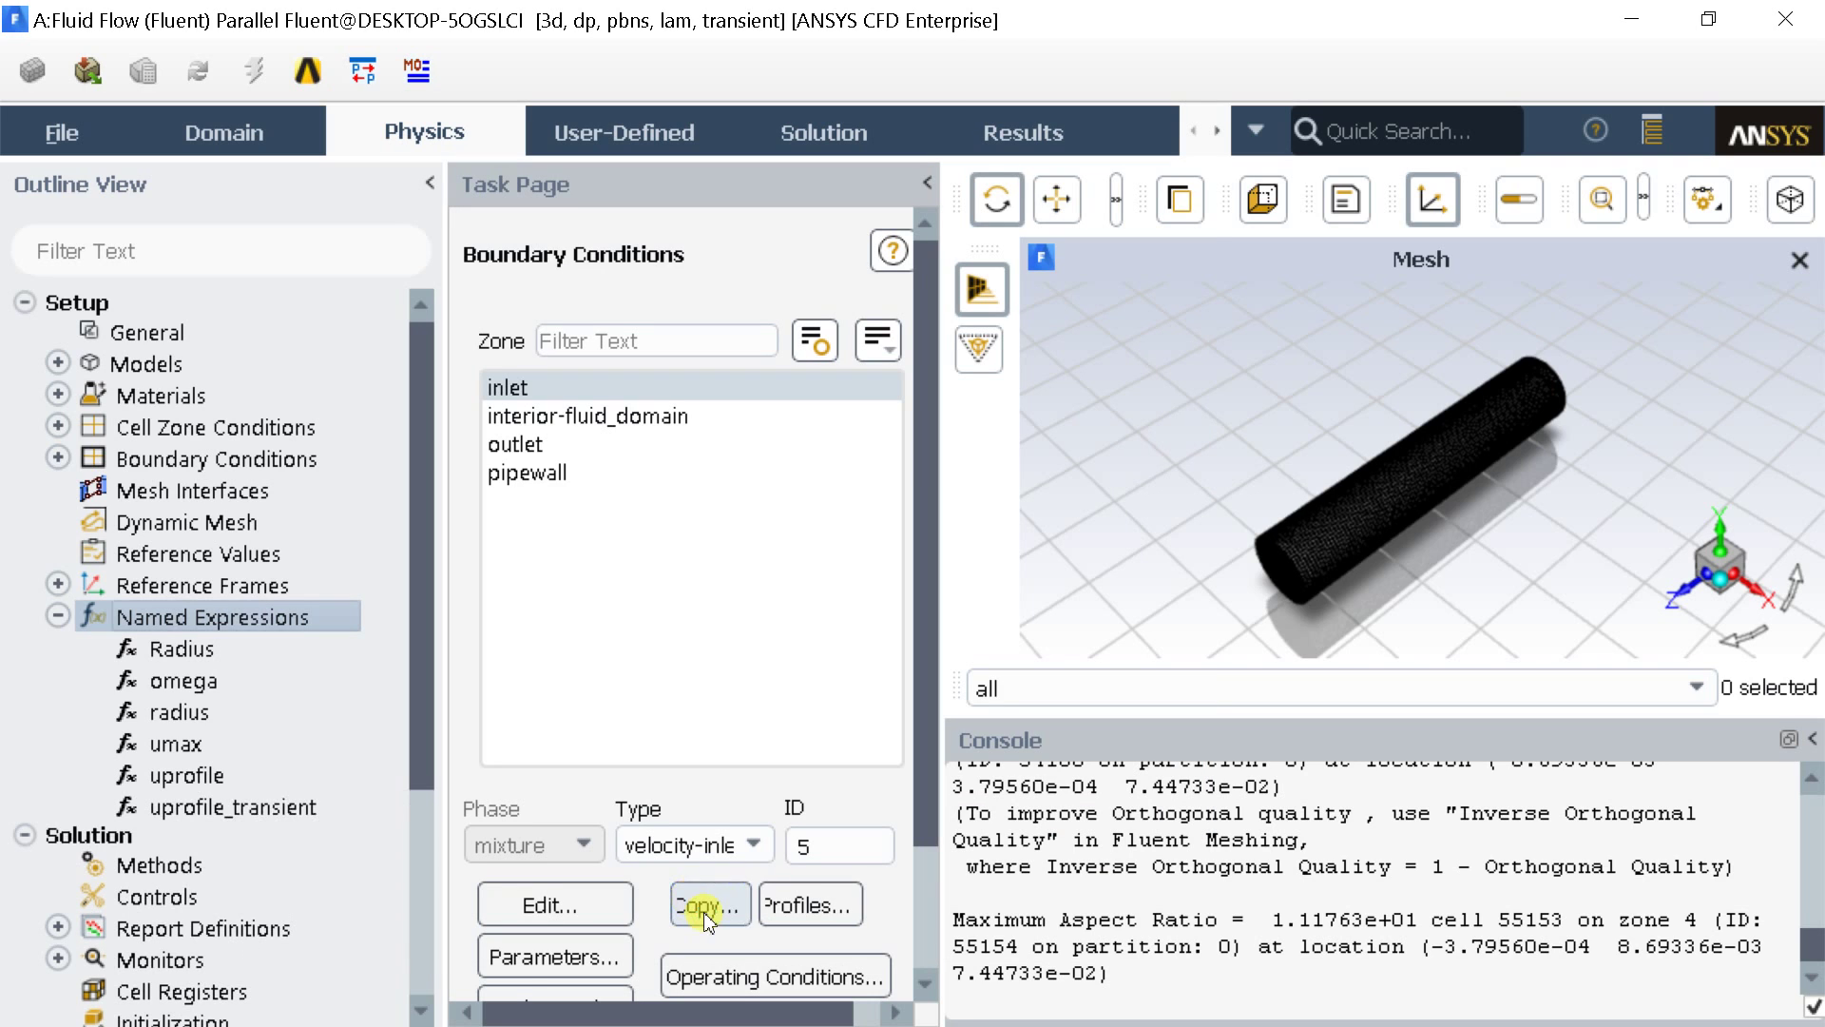
Step: Open the inlet zone's velocity boundary condition for editing and switch its velocity magnitude from a constant to an expression
{"action": "left_click", "coordinate": [237, 648]}
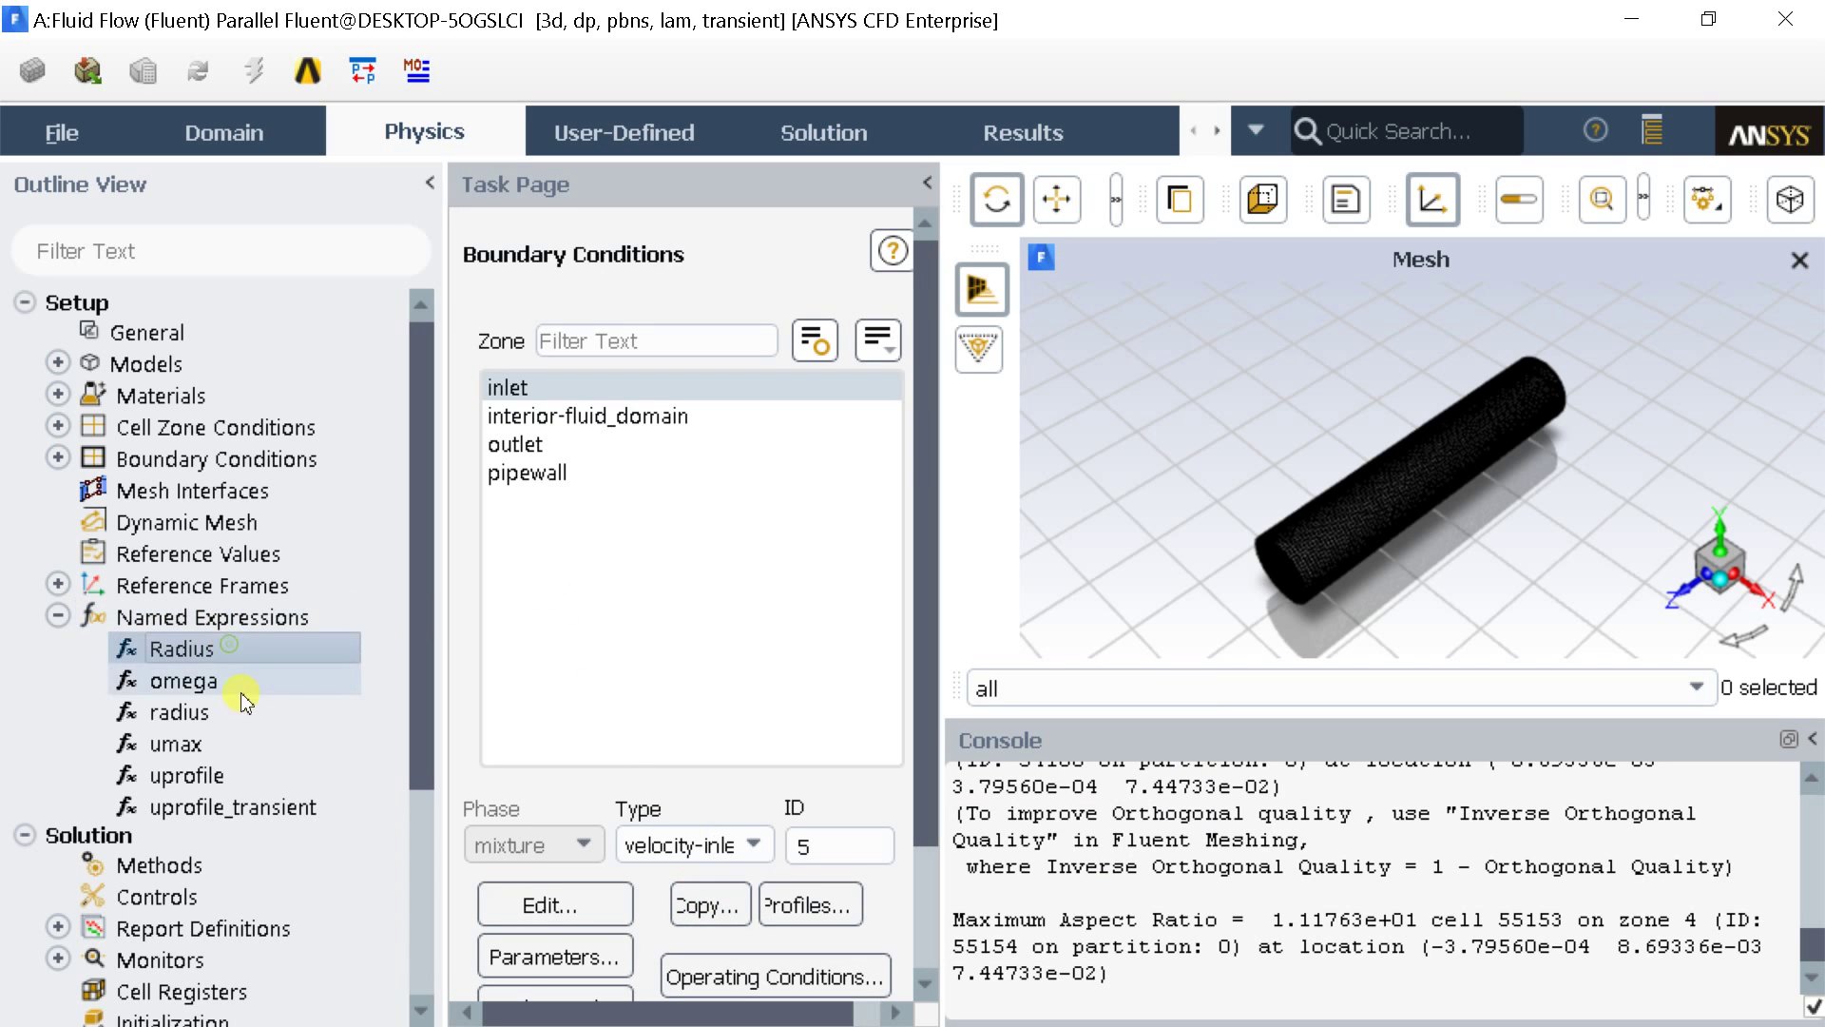
{"action": "left_click", "coordinate": [58, 616]}
{"action": "left_click", "coordinate": [147, 460]}
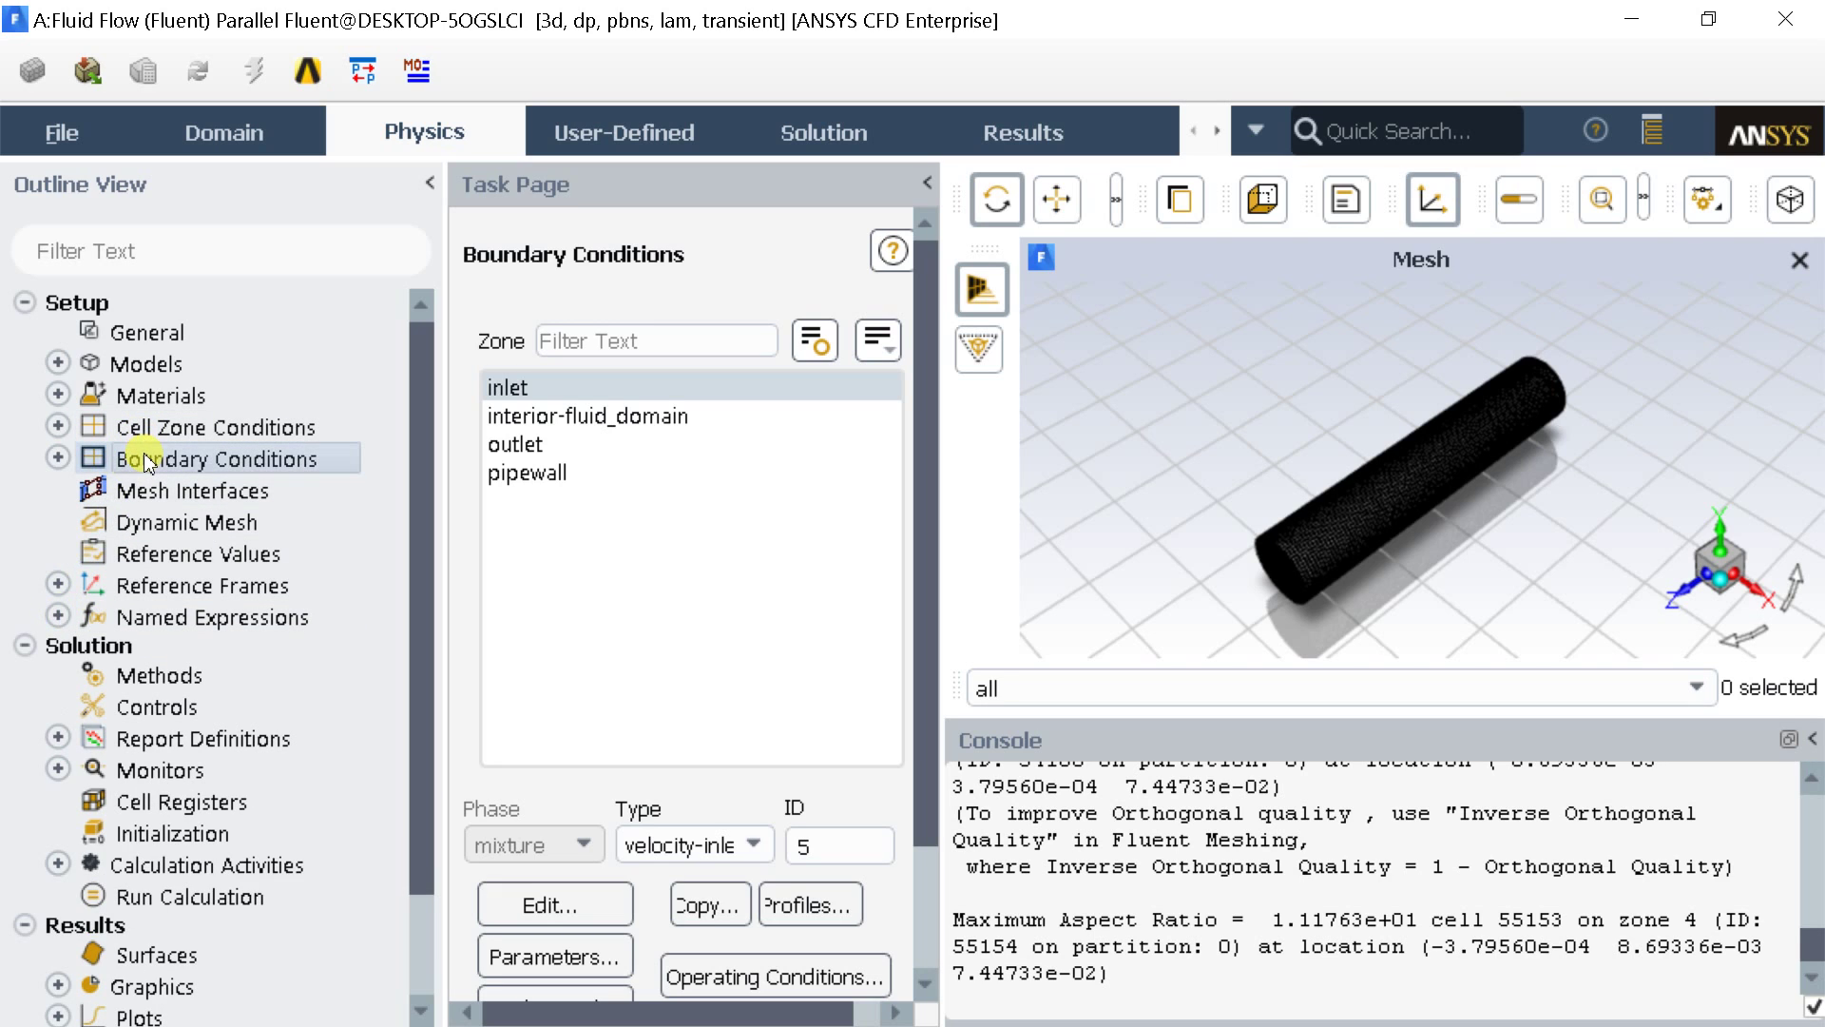
{"action": "double_click", "coordinate": [145, 460]}
{"action": "left_click", "coordinate": [505, 388]}
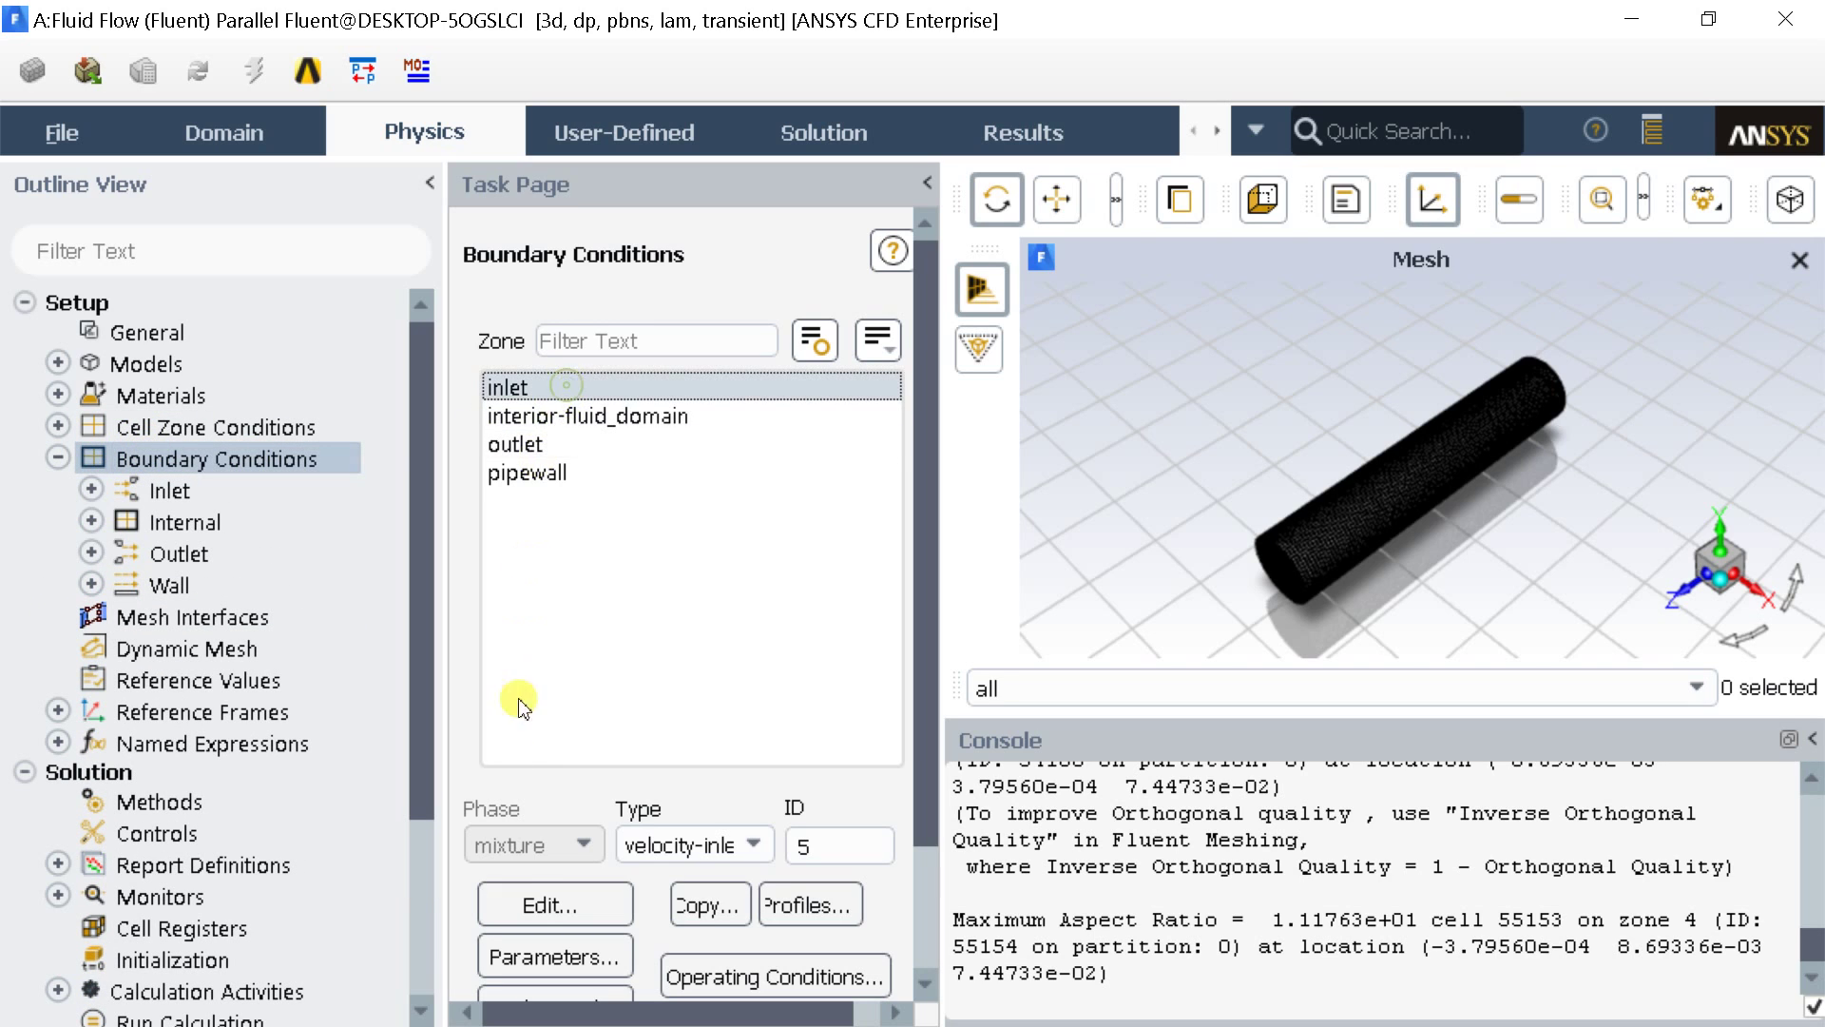
{"action": "left_click", "coordinate": [533, 903]}
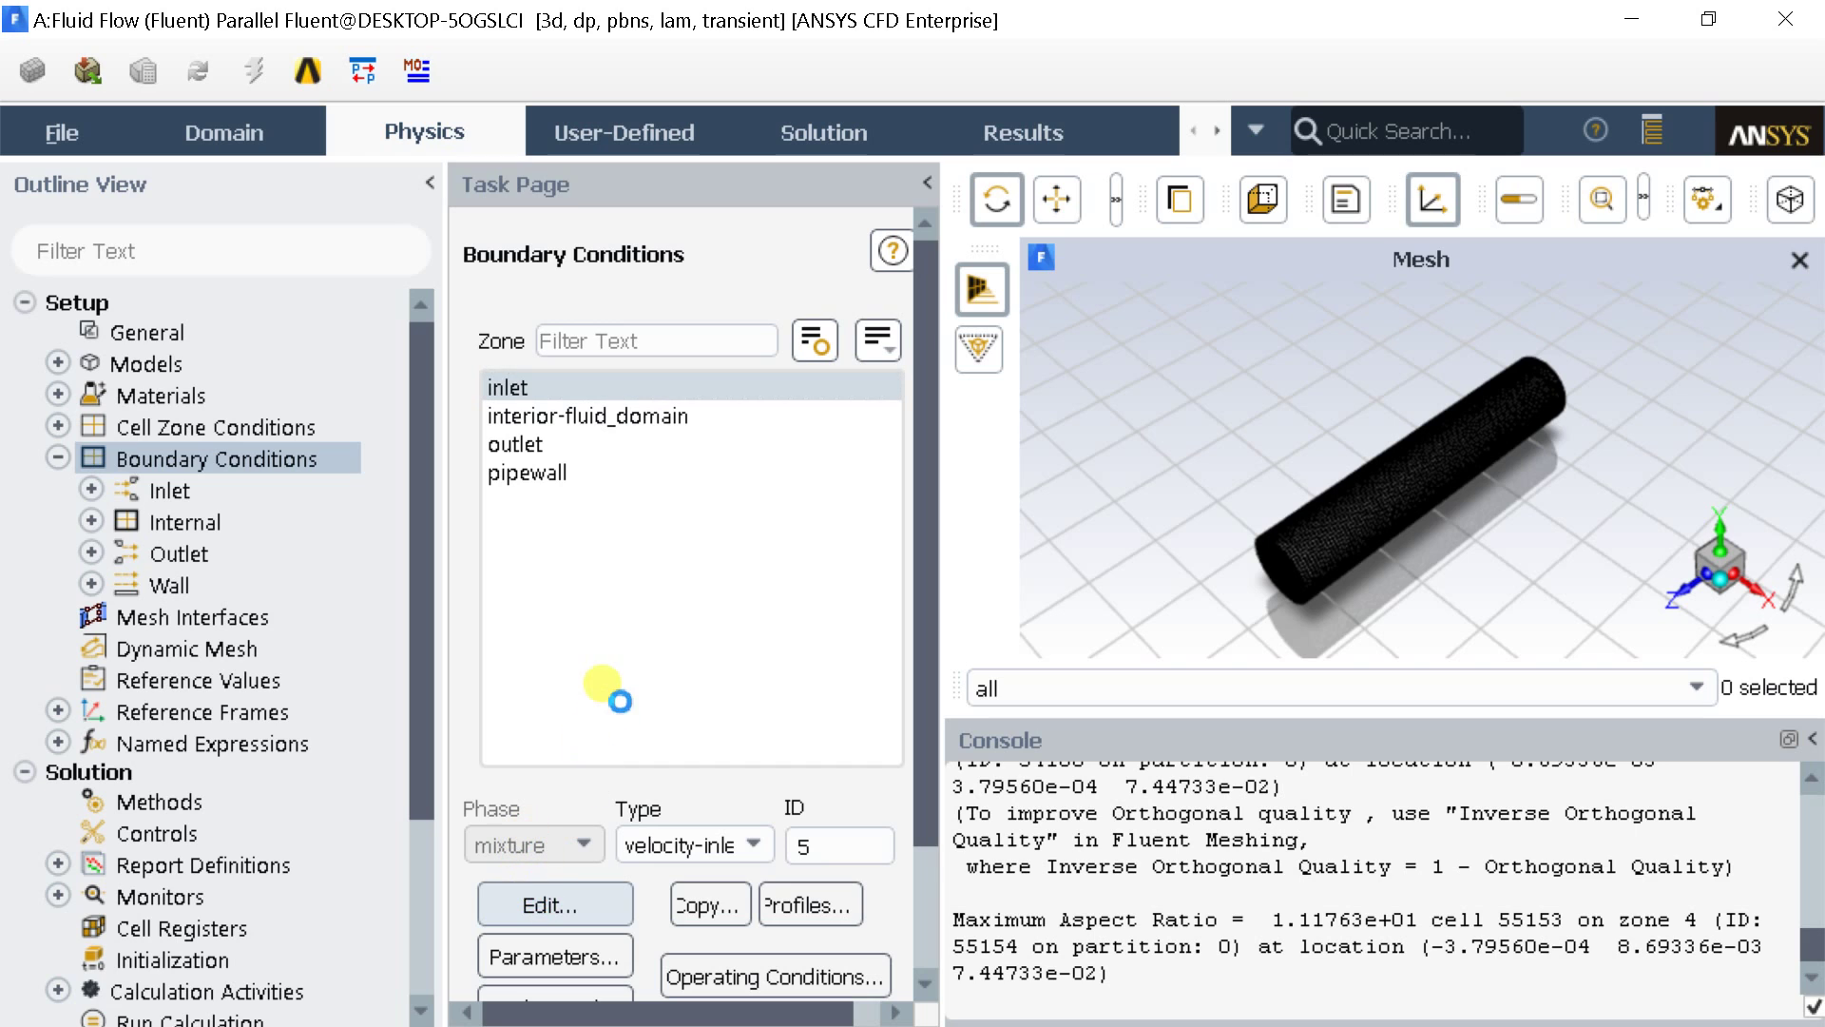
{"action": "left_click_drag", "start_coordinate": [605, 529], "coordinate": [625, 314]}
{"action": "left_click", "coordinate": [1011, 571]}
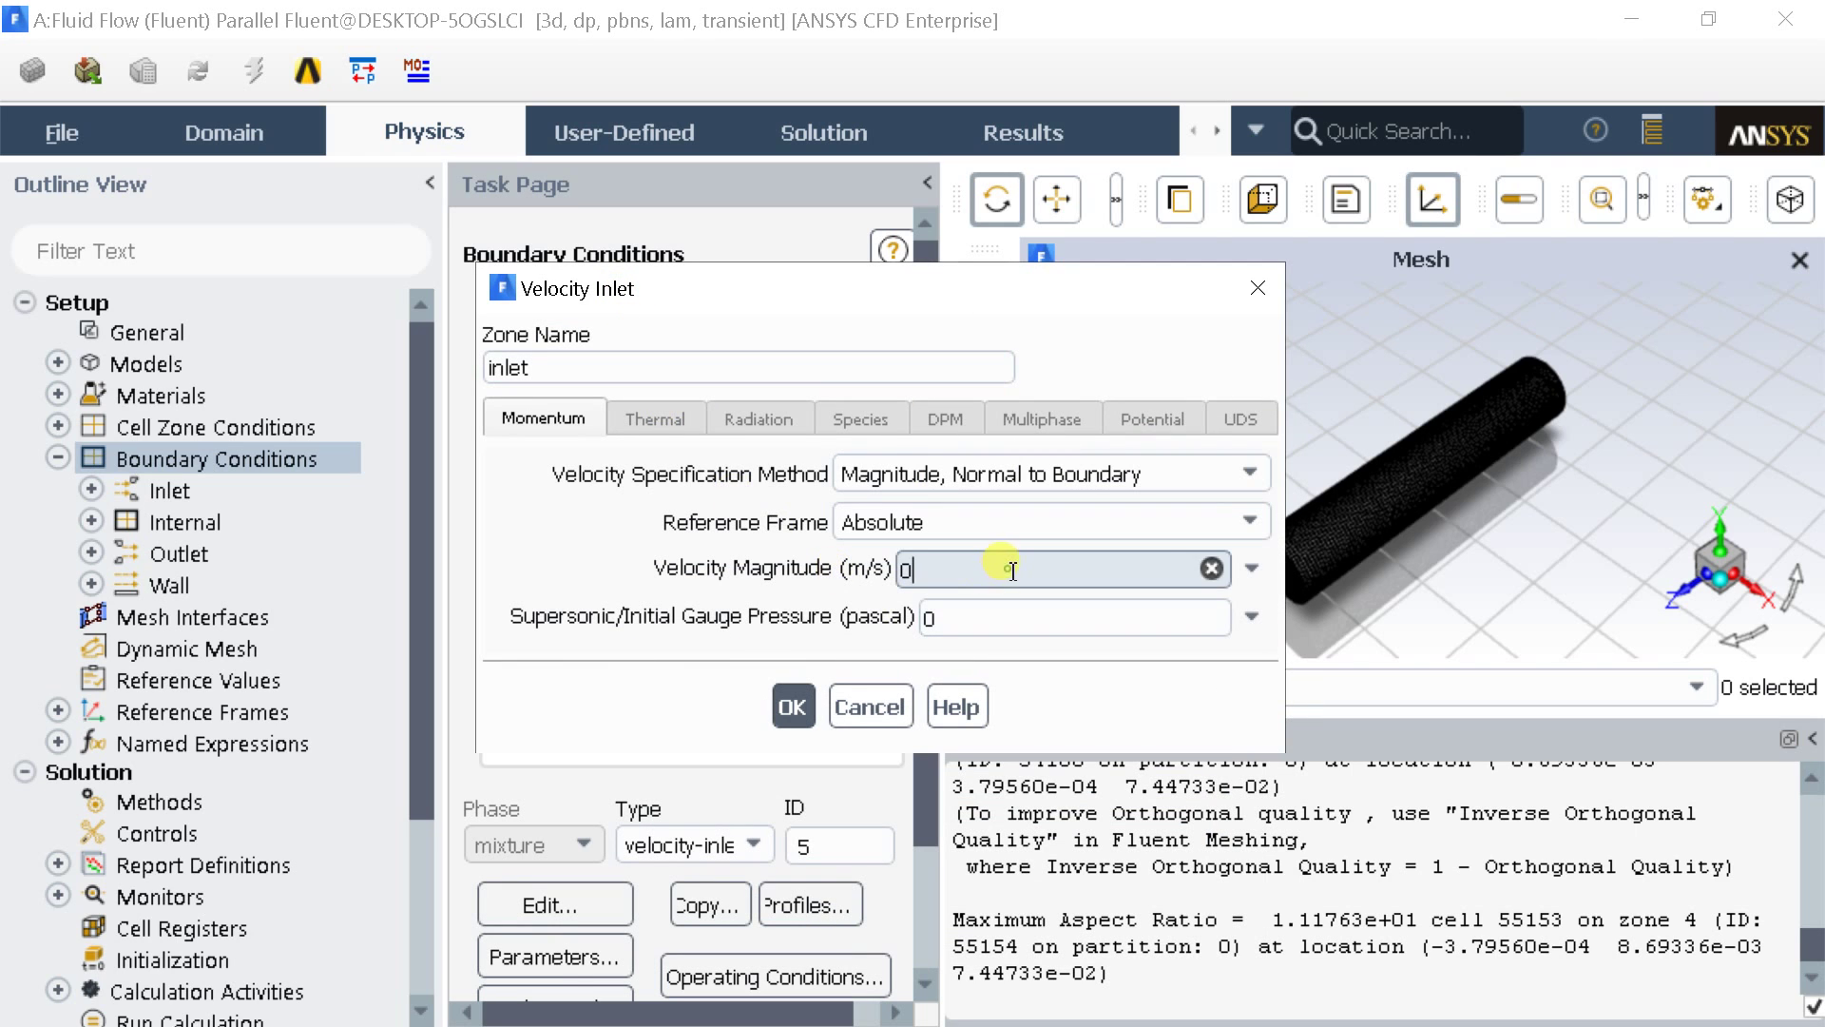
{"action": "left_click", "coordinate": [1252, 567]}
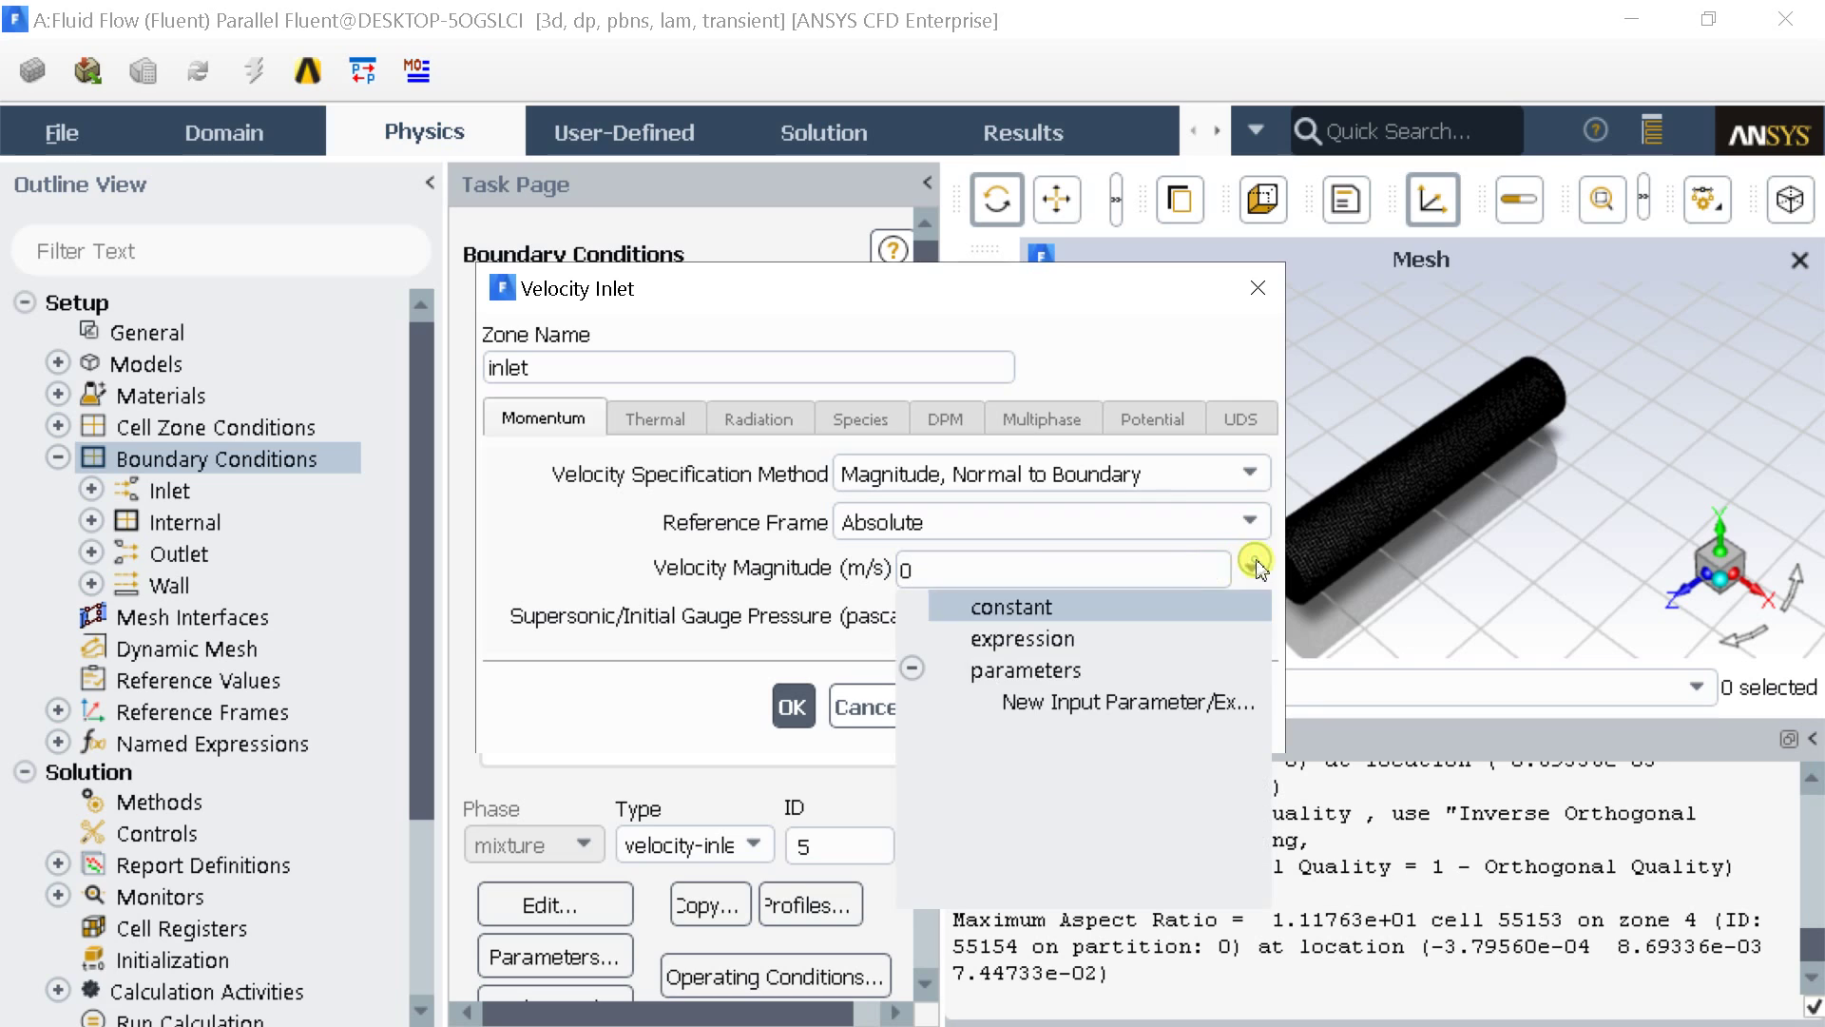
{"action": "left_click", "coordinate": [1058, 640]}
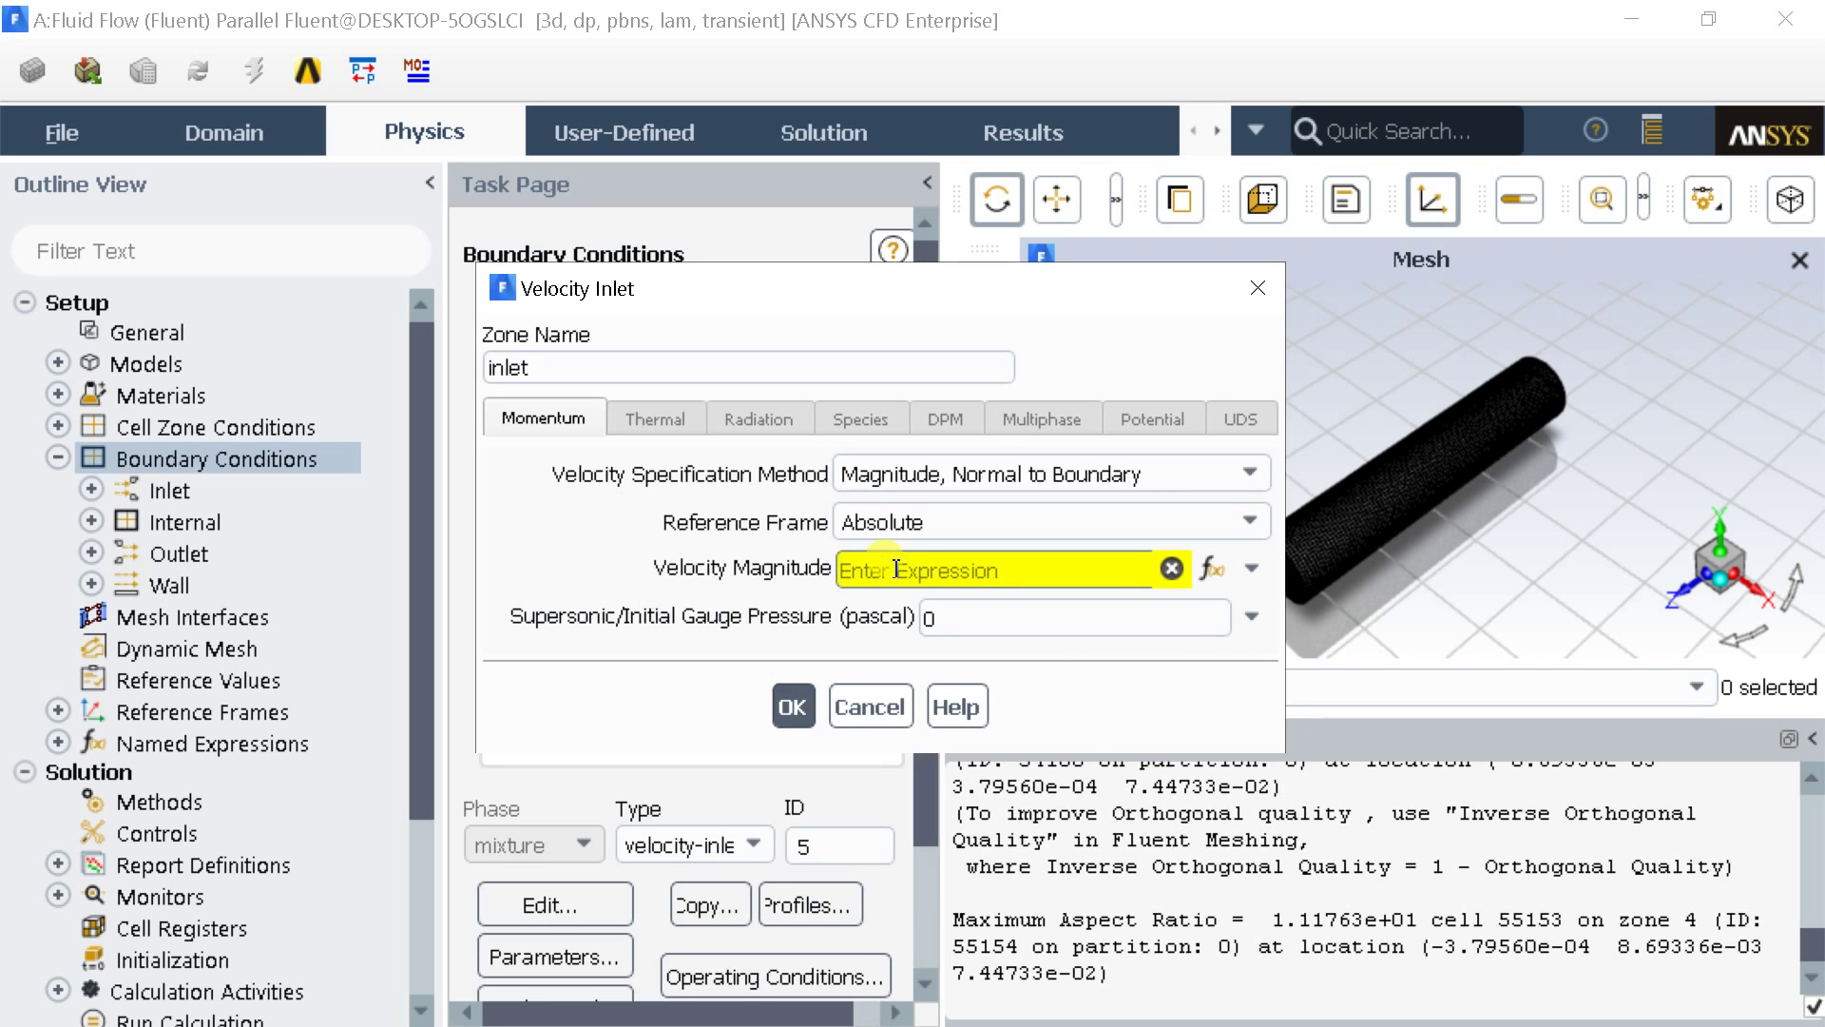
Step: Assign the uprofile_transient expression as the inlet's velocity magnitude and apply the boundary condition
{"action": "left_click", "coordinate": [58, 744]}
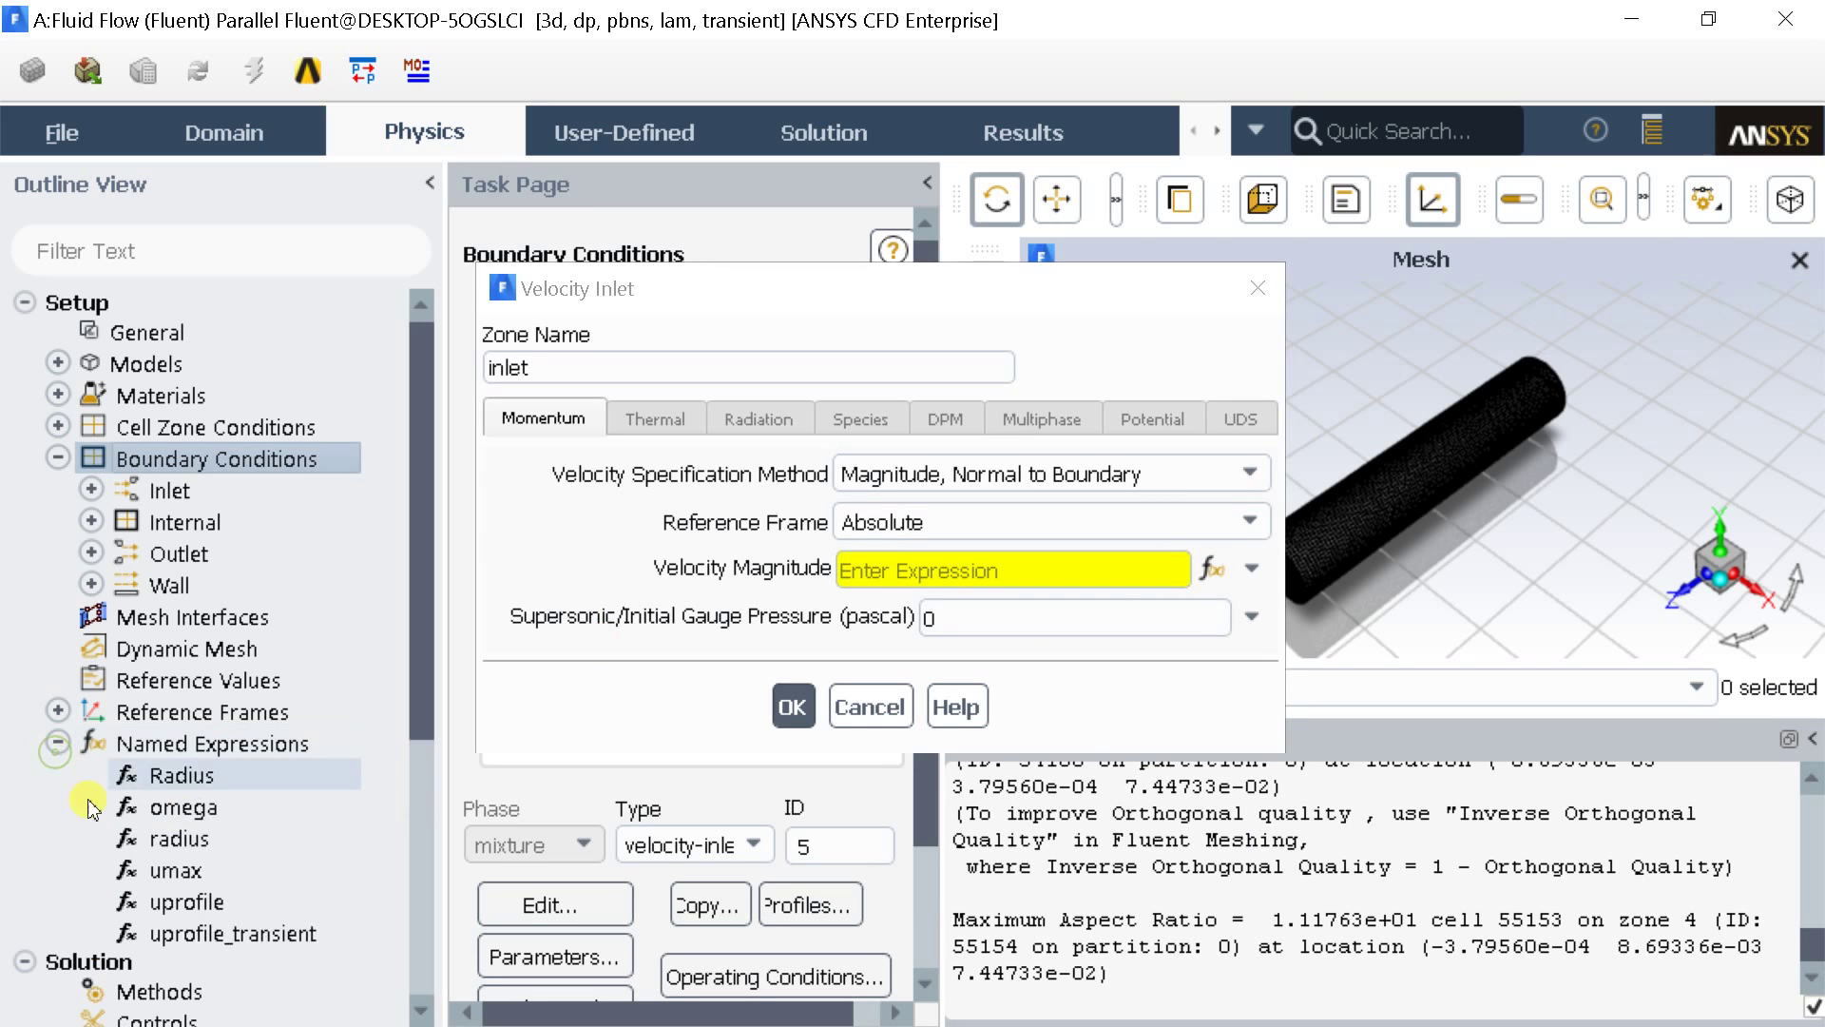
{"action": "left_click", "coordinate": [176, 933]}
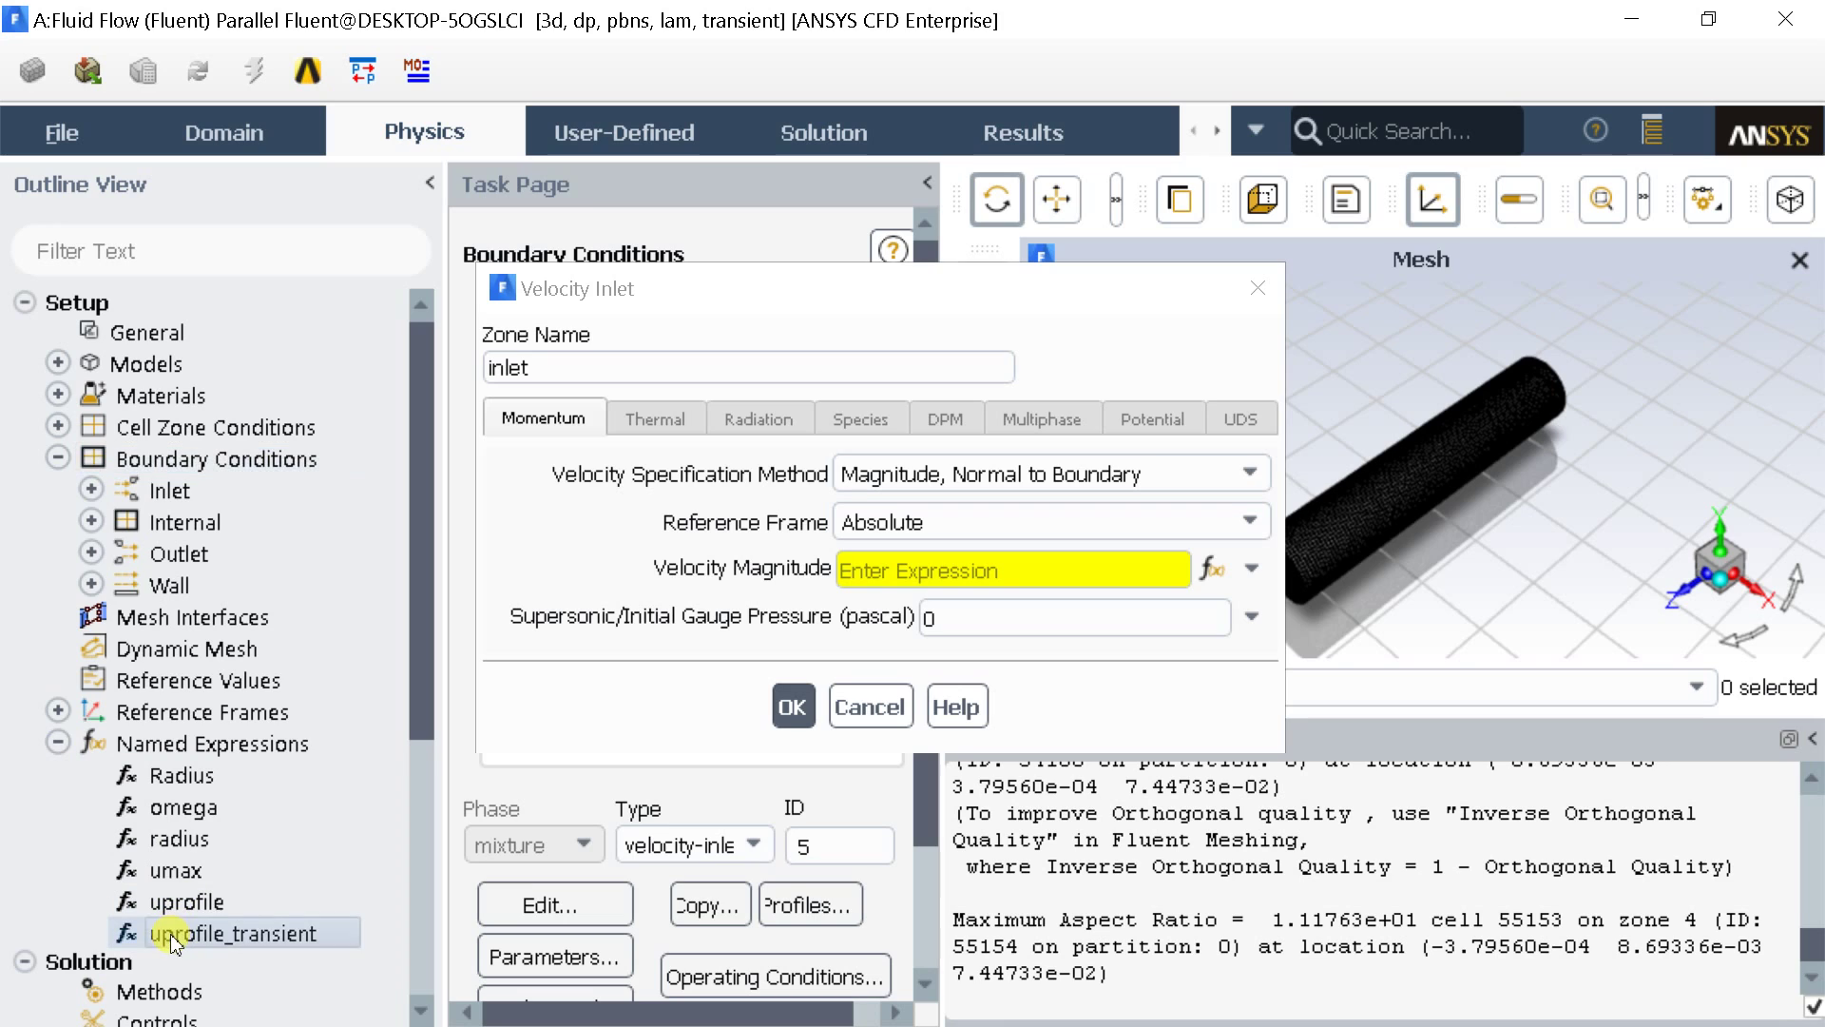
{"action": "left_click", "coordinate": [877, 580]}
{"action": "type", "text": "upr"}
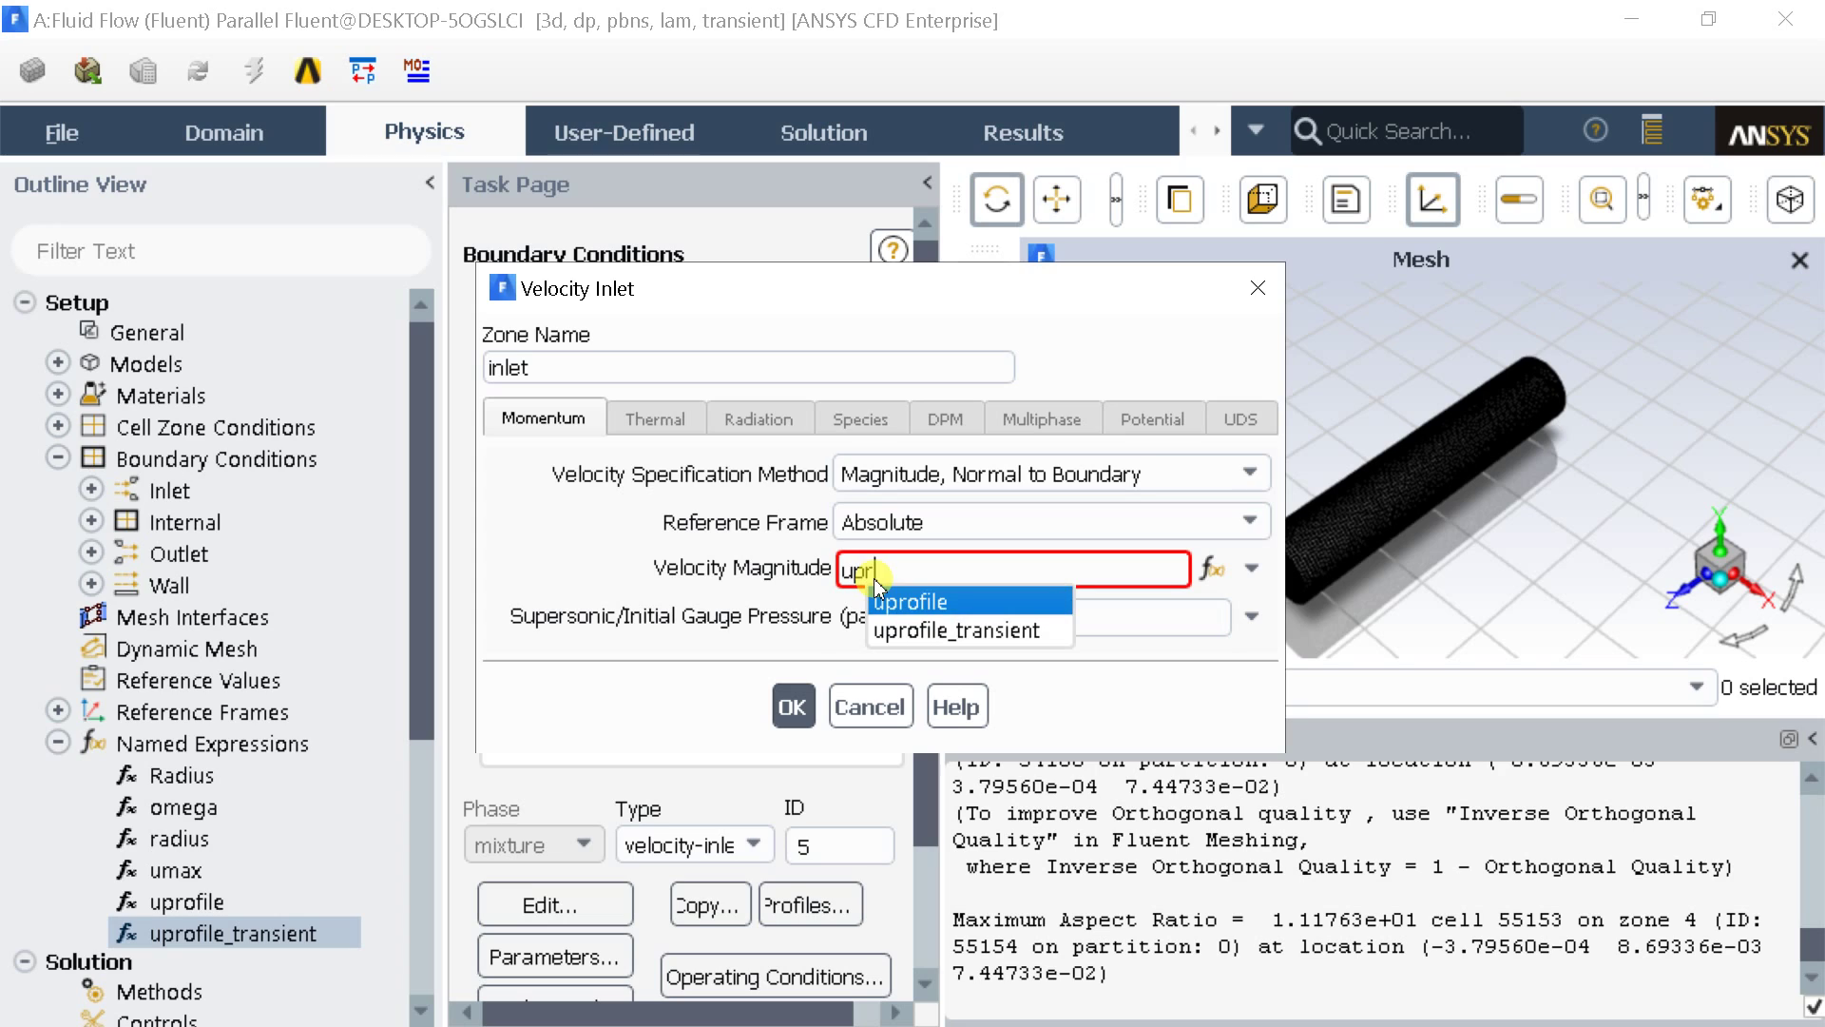
{"action": "key", "text": "Down"}
{"action": "key", "text": "Return"}
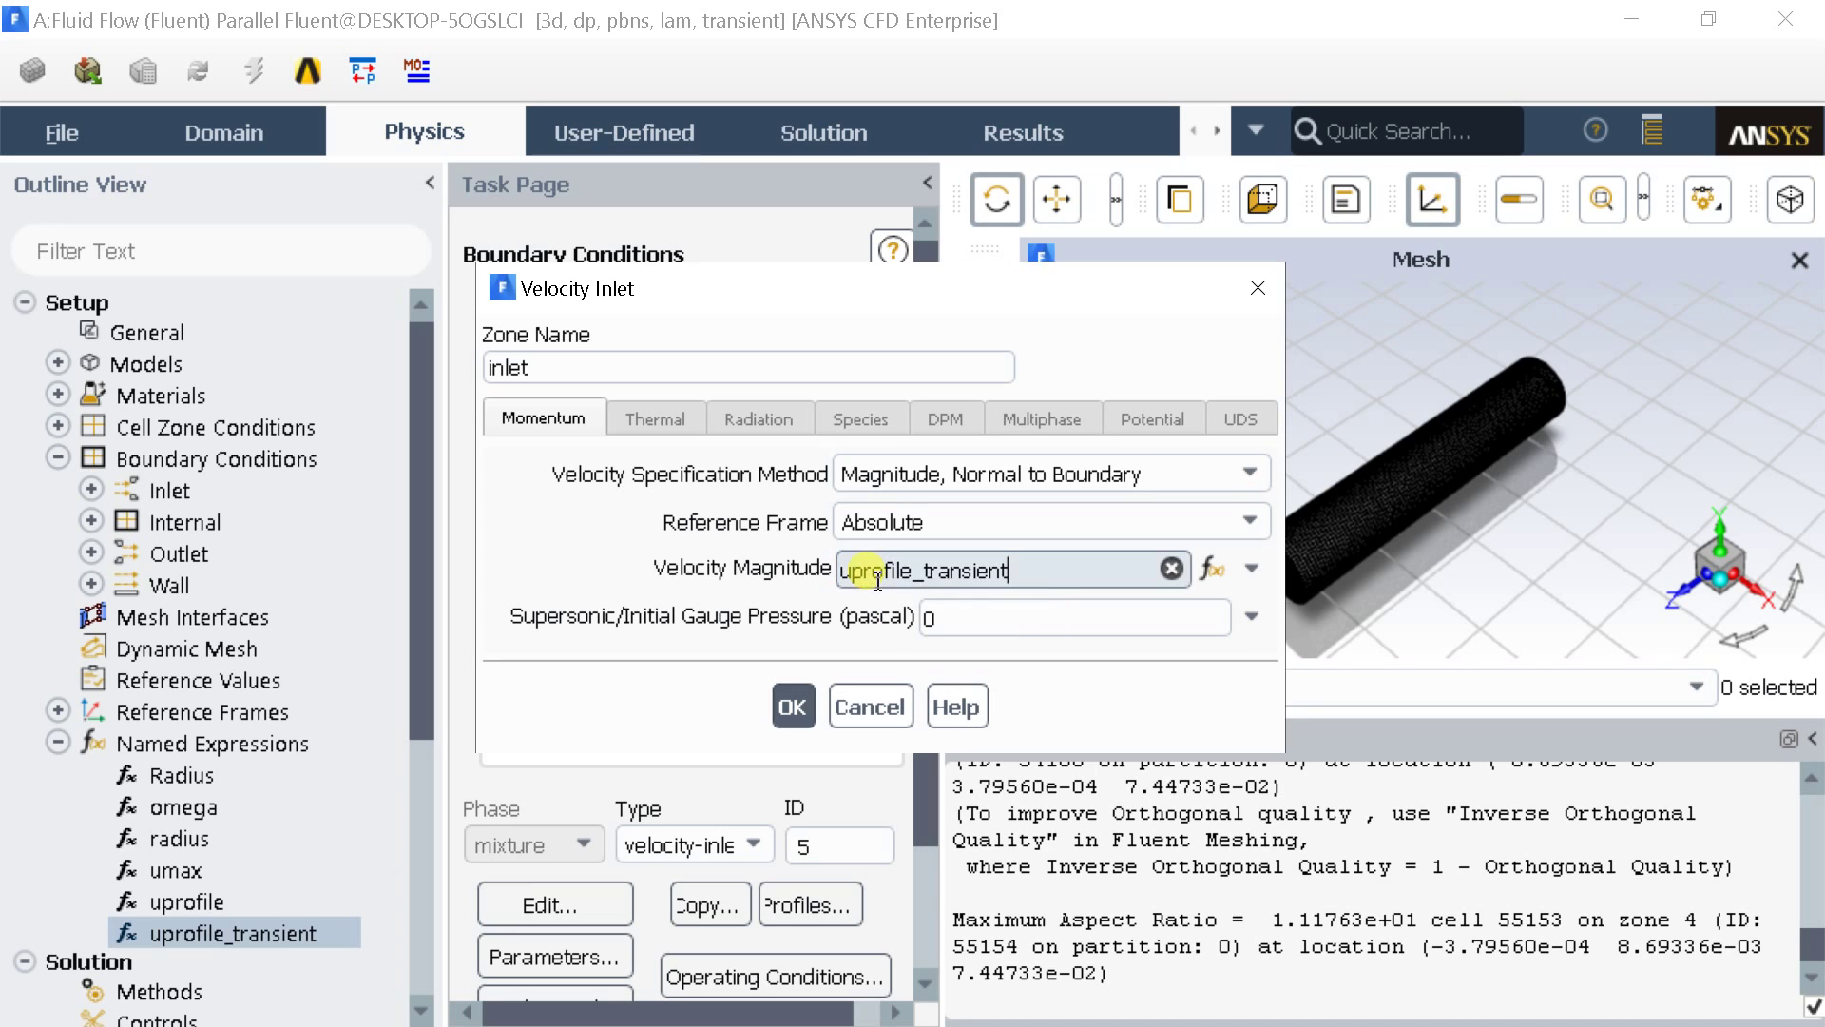
{"action": "left_click", "coordinate": [793, 713]}
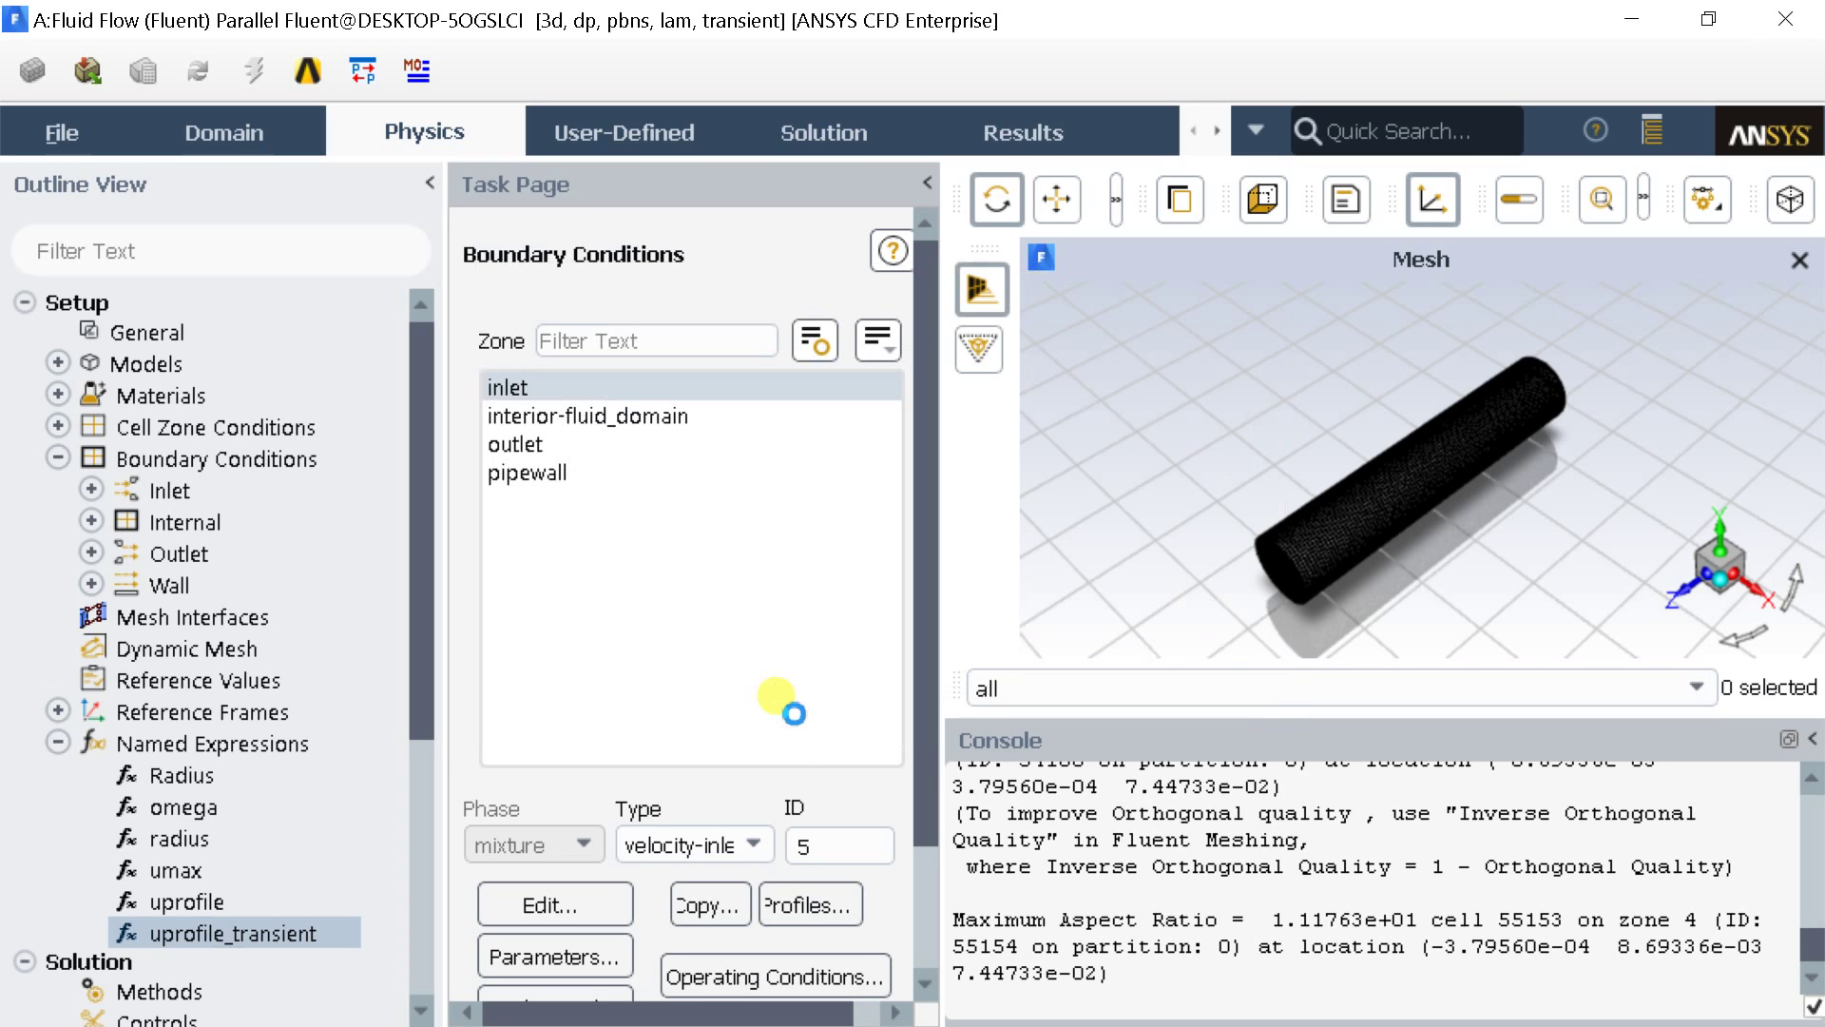
Step: Collapse the expression and boundary condition lists and start a new report plot among the solution monitors
{"action": "left_click", "coordinate": [55, 743]}
{"action": "left_click", "coordinate": [58, 457]}
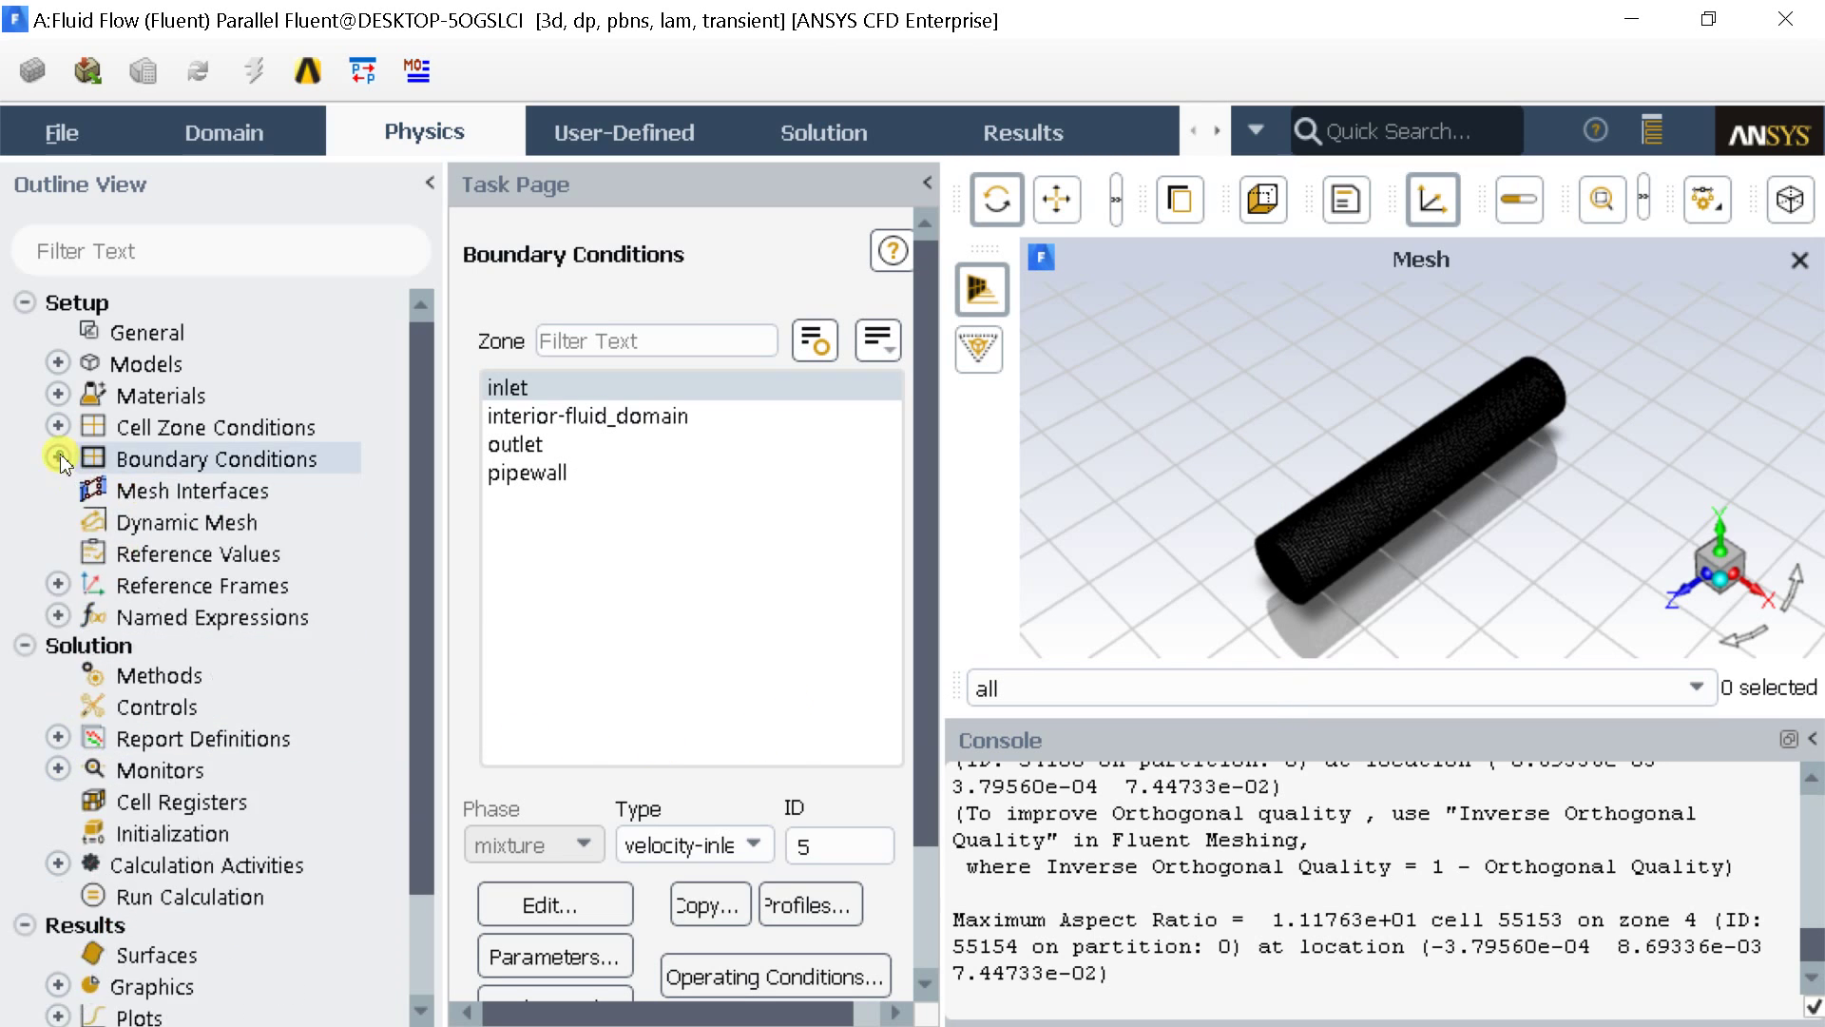
{"action": "scroll", "coordinate": [53, 742], "scroll_direction": "down", "scroll_amount": 3}
{"action": "scroll", "coordinate": [142, 680], "scroll_direction": "down", "scroll_amount": 1}
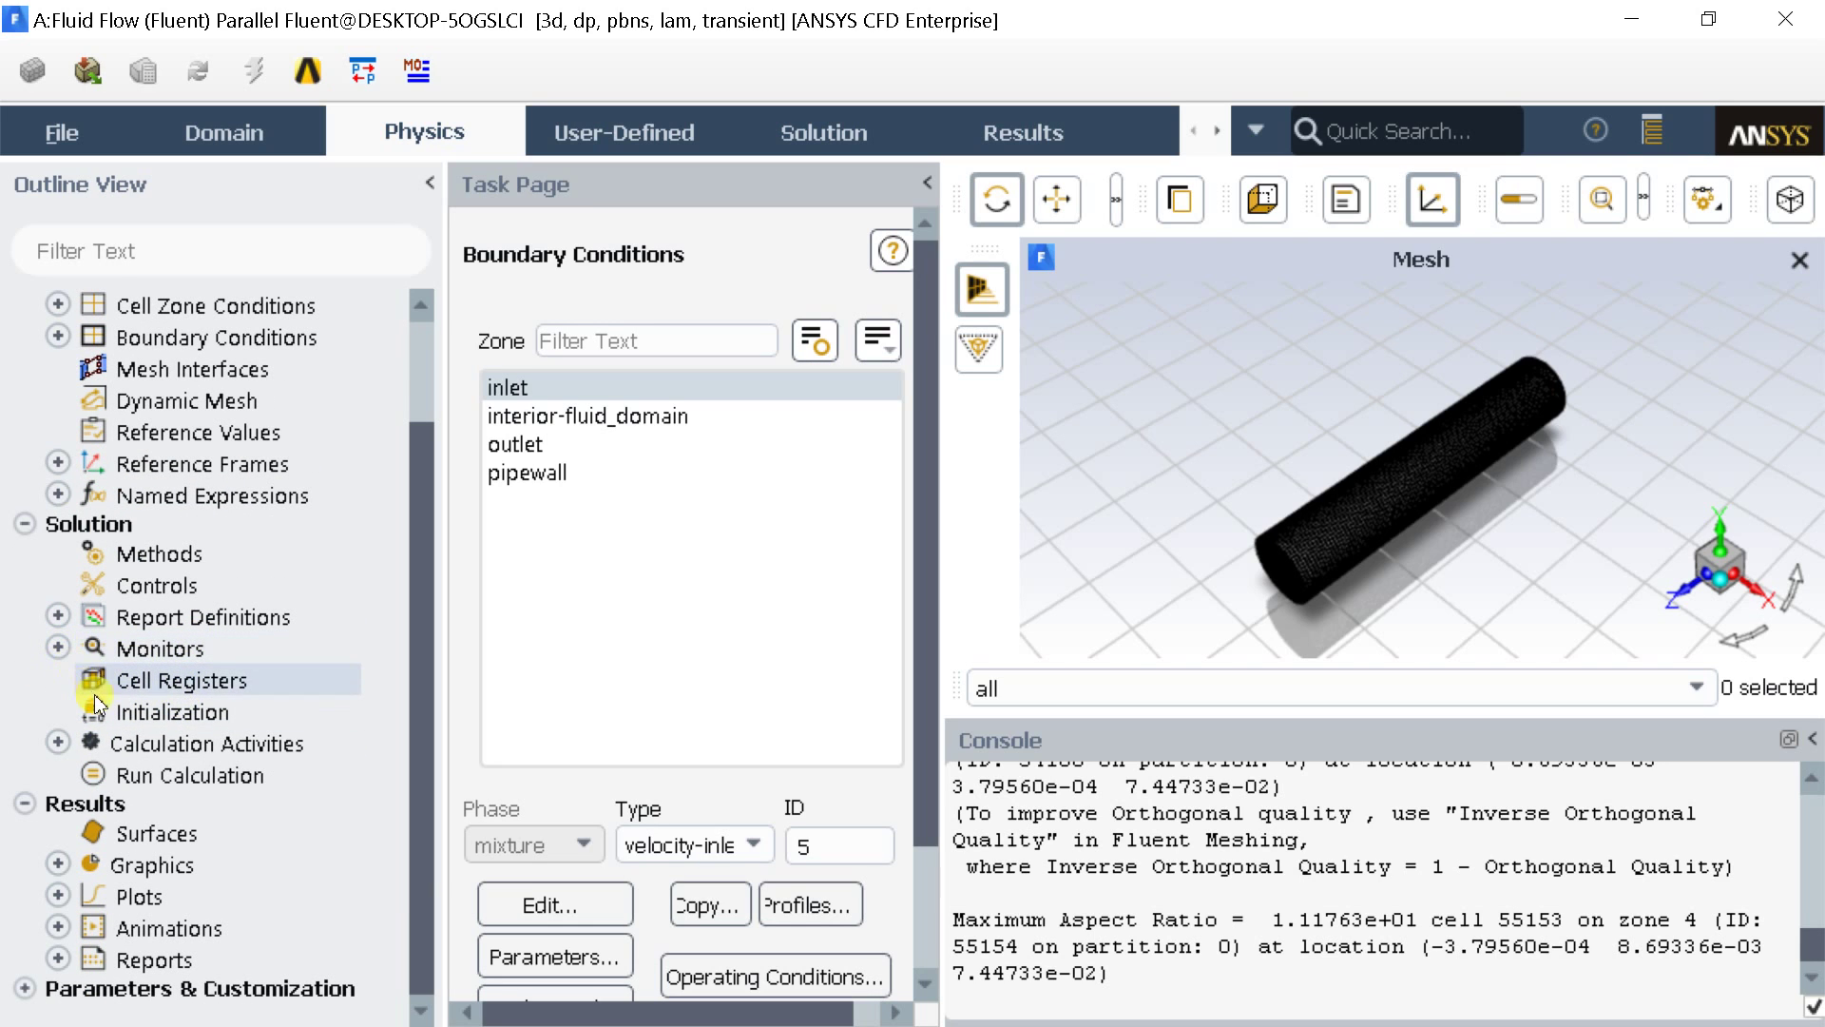
{"action": "left_click", "coordinate": [58, 647]}
{"action": "left_click", "coordinate": [198, 744]}
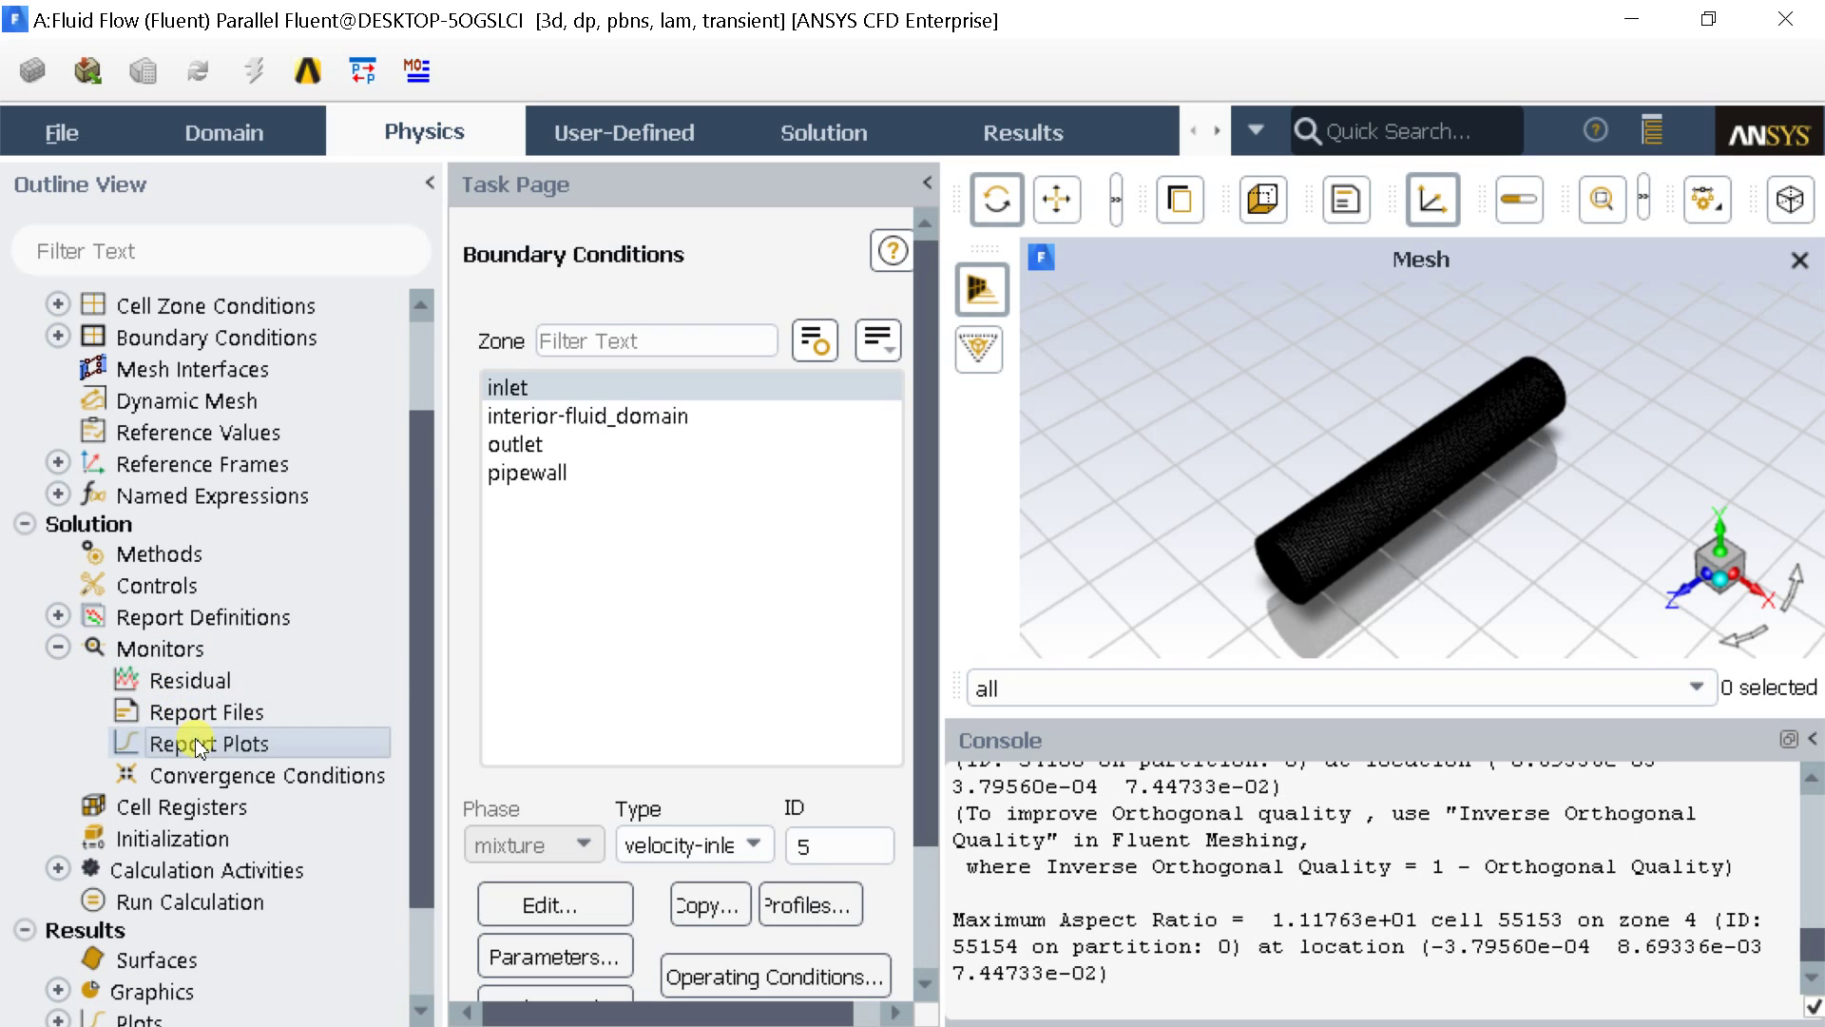
{"action": "double_click", "coordinate": [198, 744]}
{"action": "left_click", "coordinate": [354, 575]}
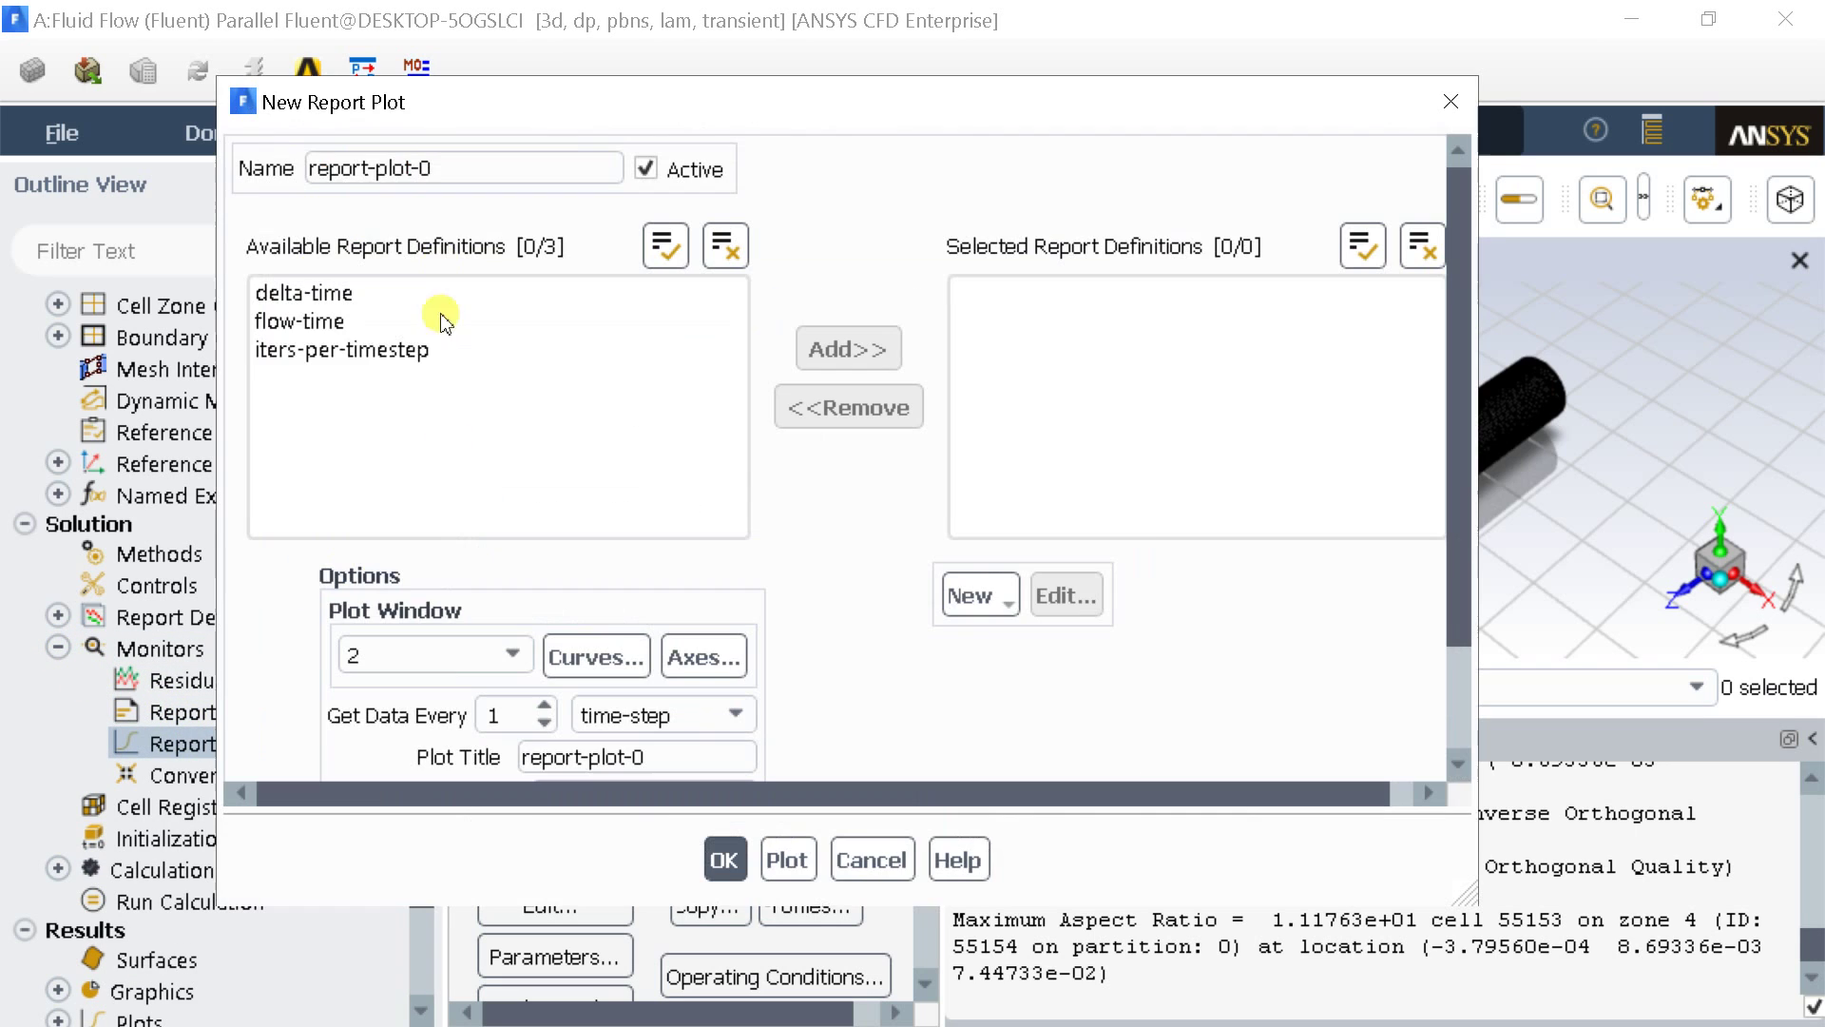
Step: Add a new area-weighted average surface report definition to the report plot
{"action": "scroll", "coordinate": [481, 561], "scroll_direction": "down", "scroll_amount": 3}
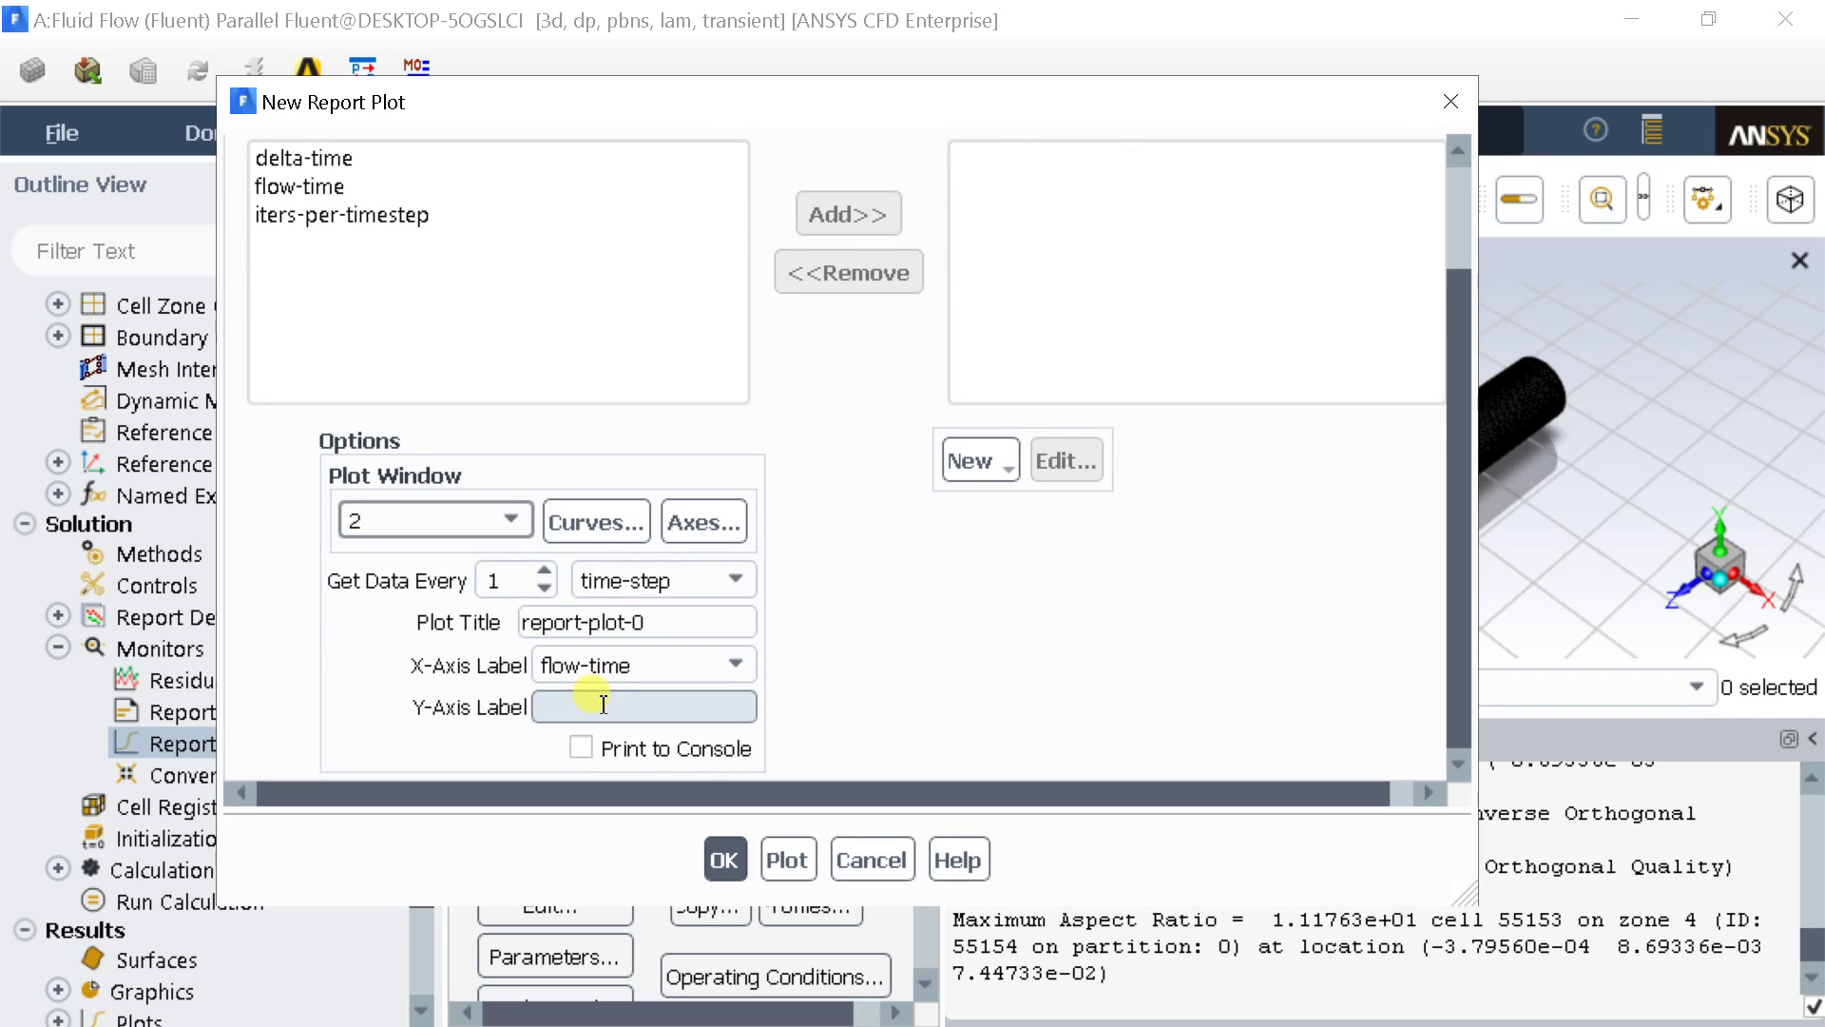
{"action": "left_click", "coordinate": [993, 466]}
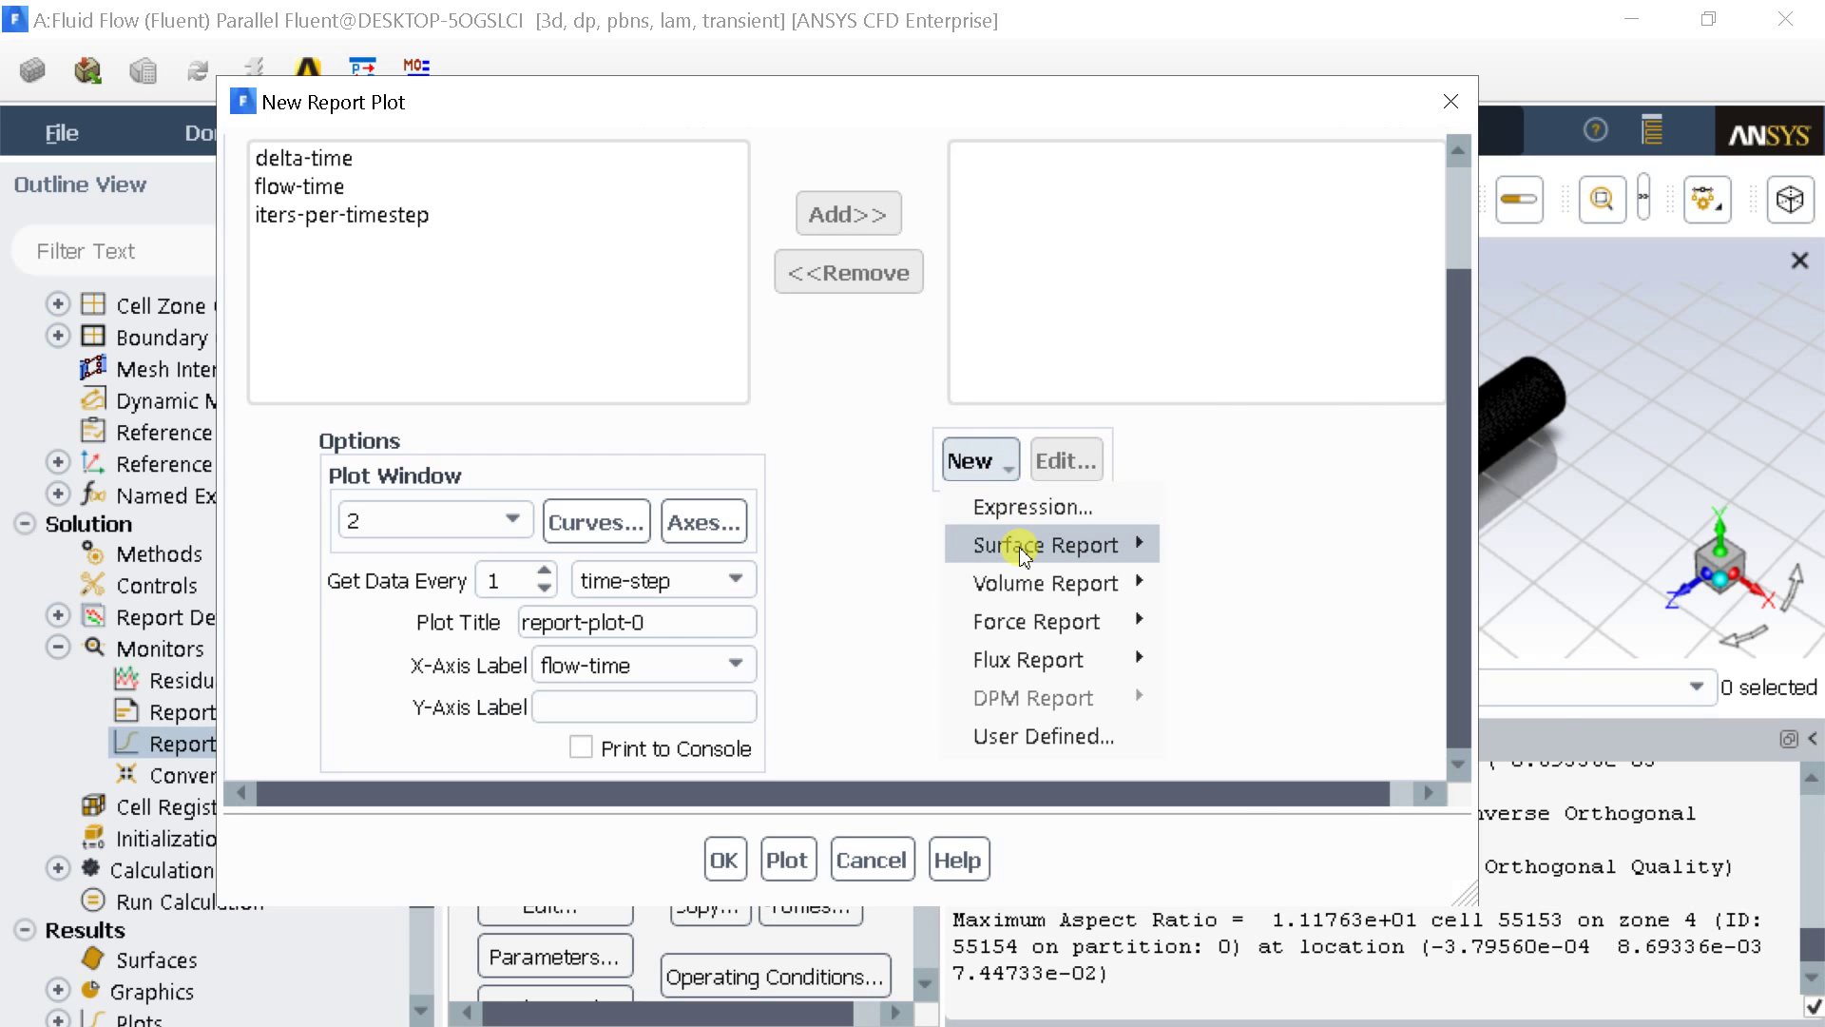
{"action": "mouse_move", "coordinate": [1022, 554]}
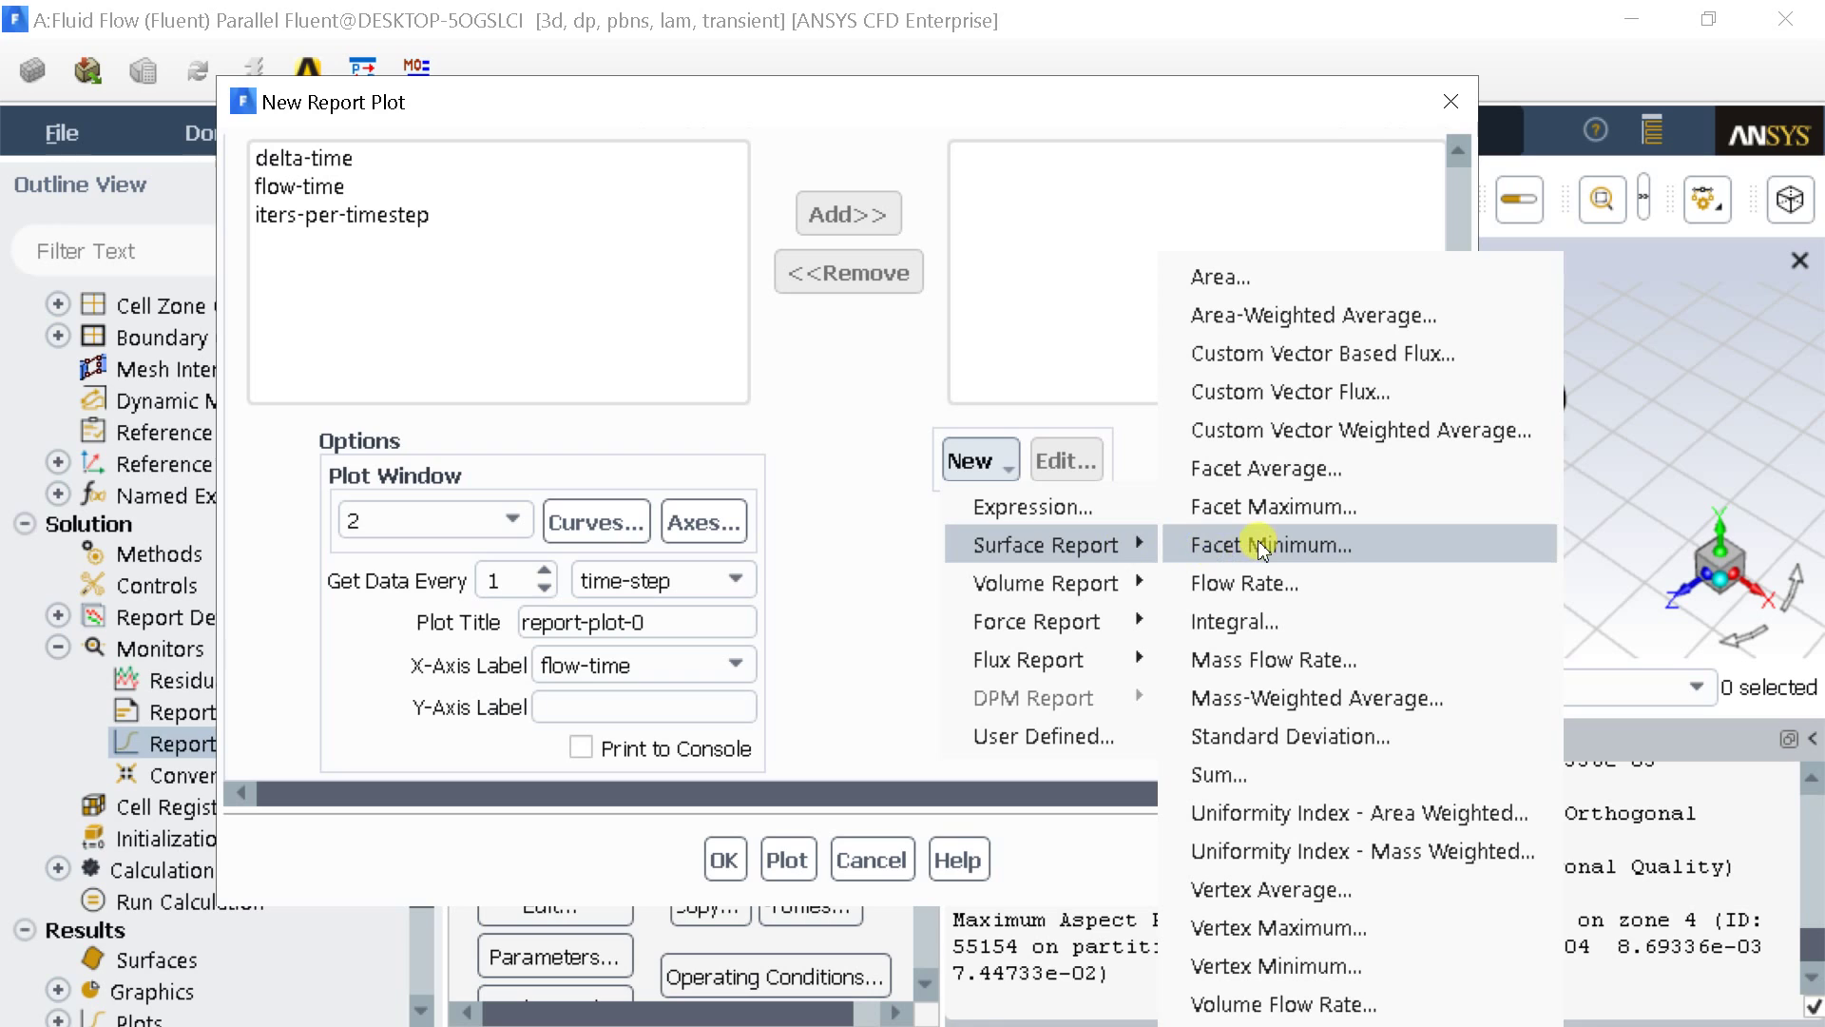
{"action": "left_click", "coordinate": [1309, 316]}
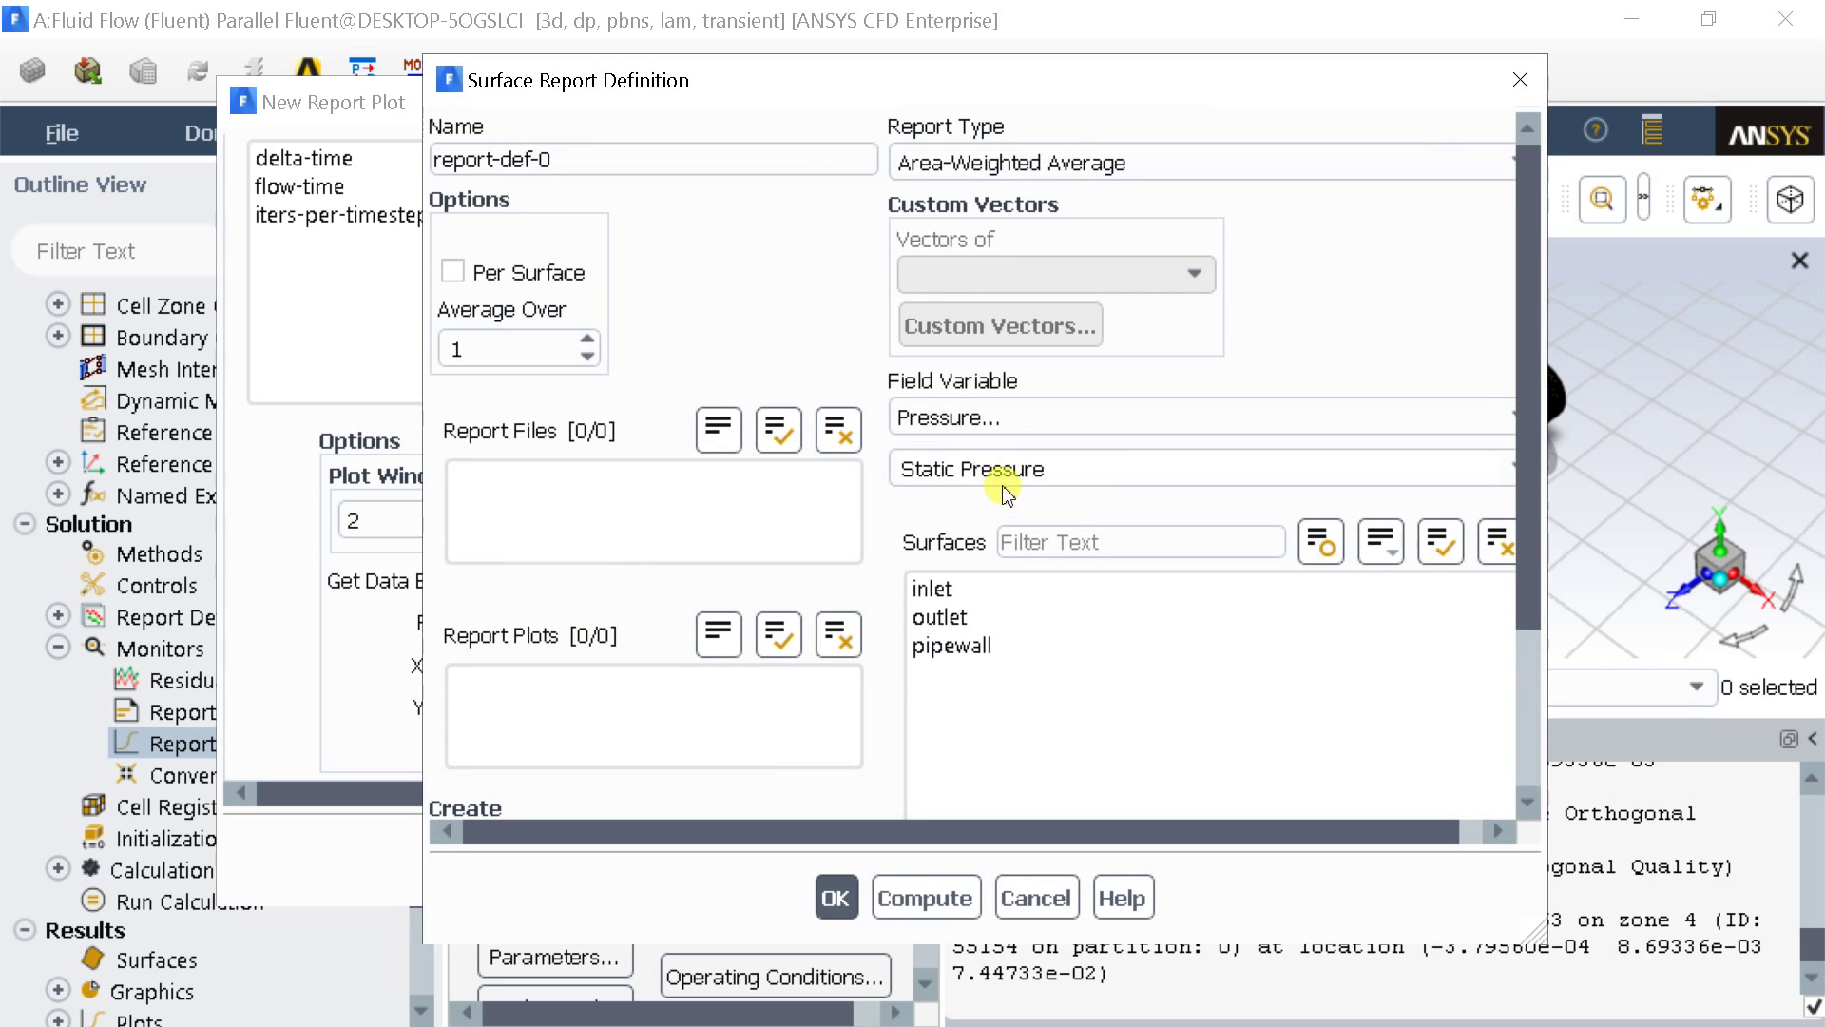
Step: Set the surface report's field variable to Velocity Magnitude on the inlet surface and accept the definition
{"action": "left_click", "coordinate": [1000, 425]}
{"action": "left_click", "coordinate": [973, 498]}
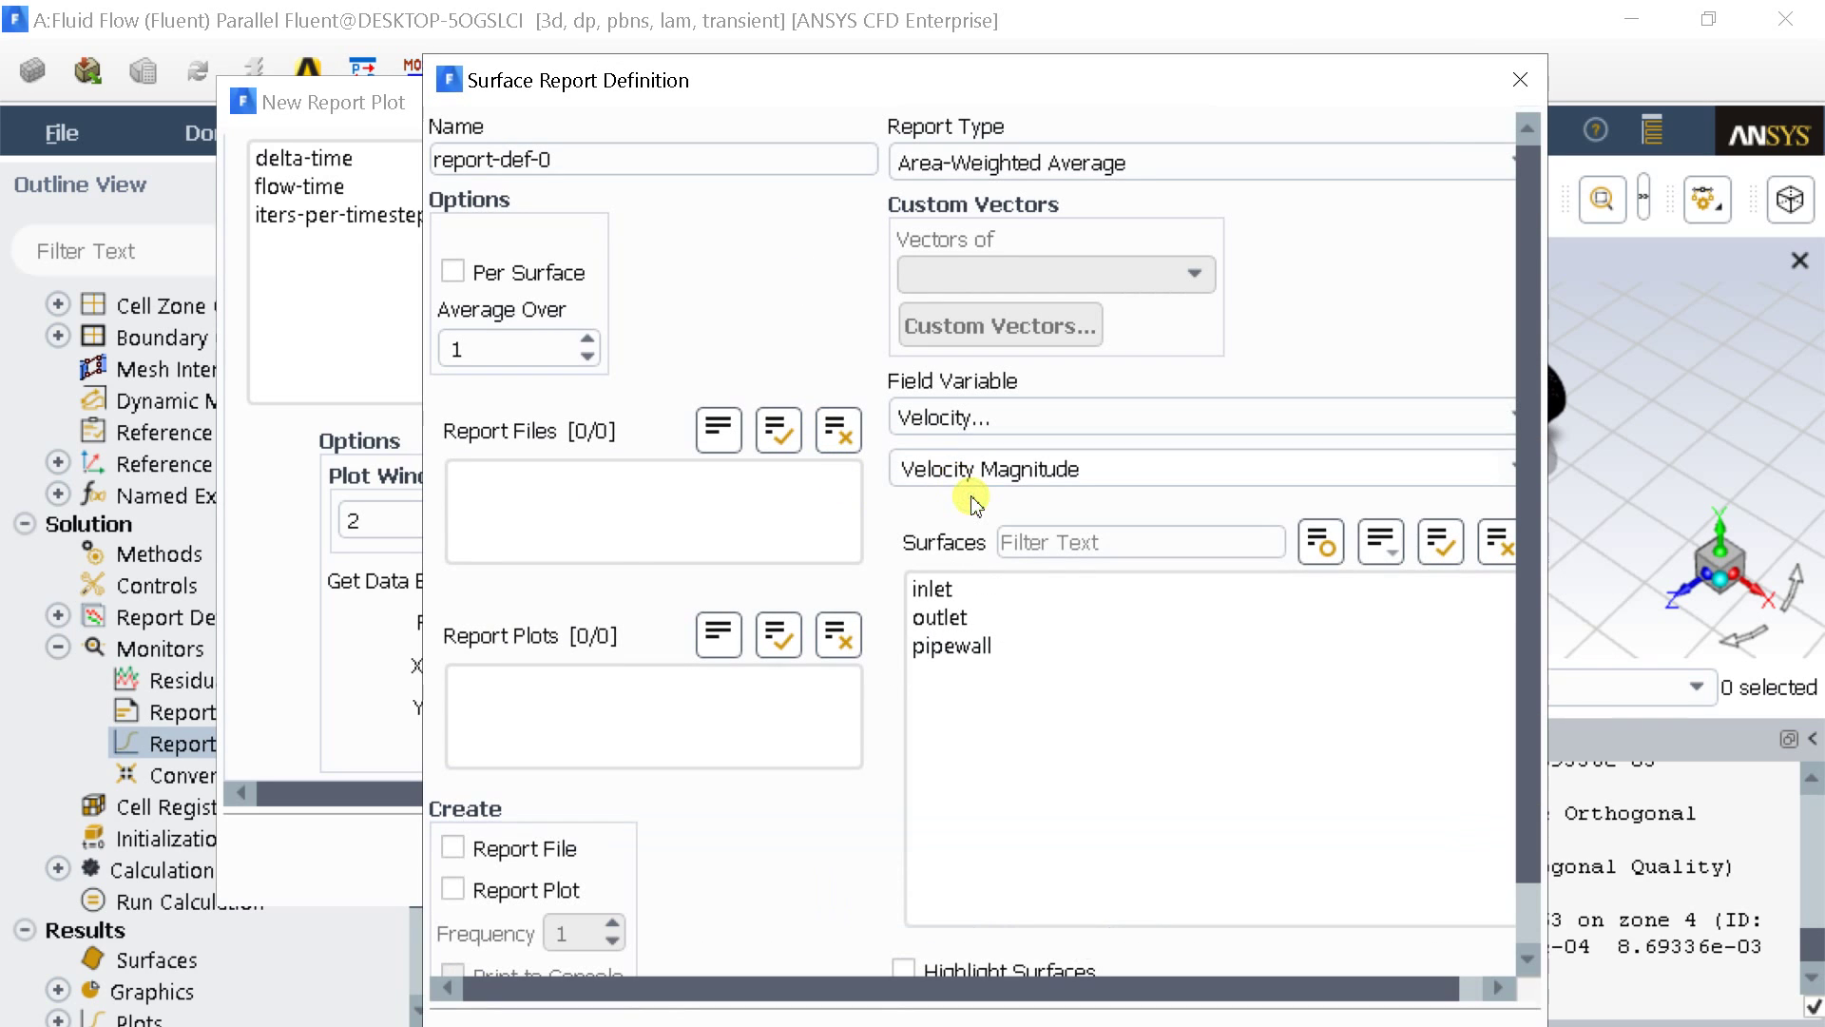
{"action": "left_click", "coordinate": [927, 588]}
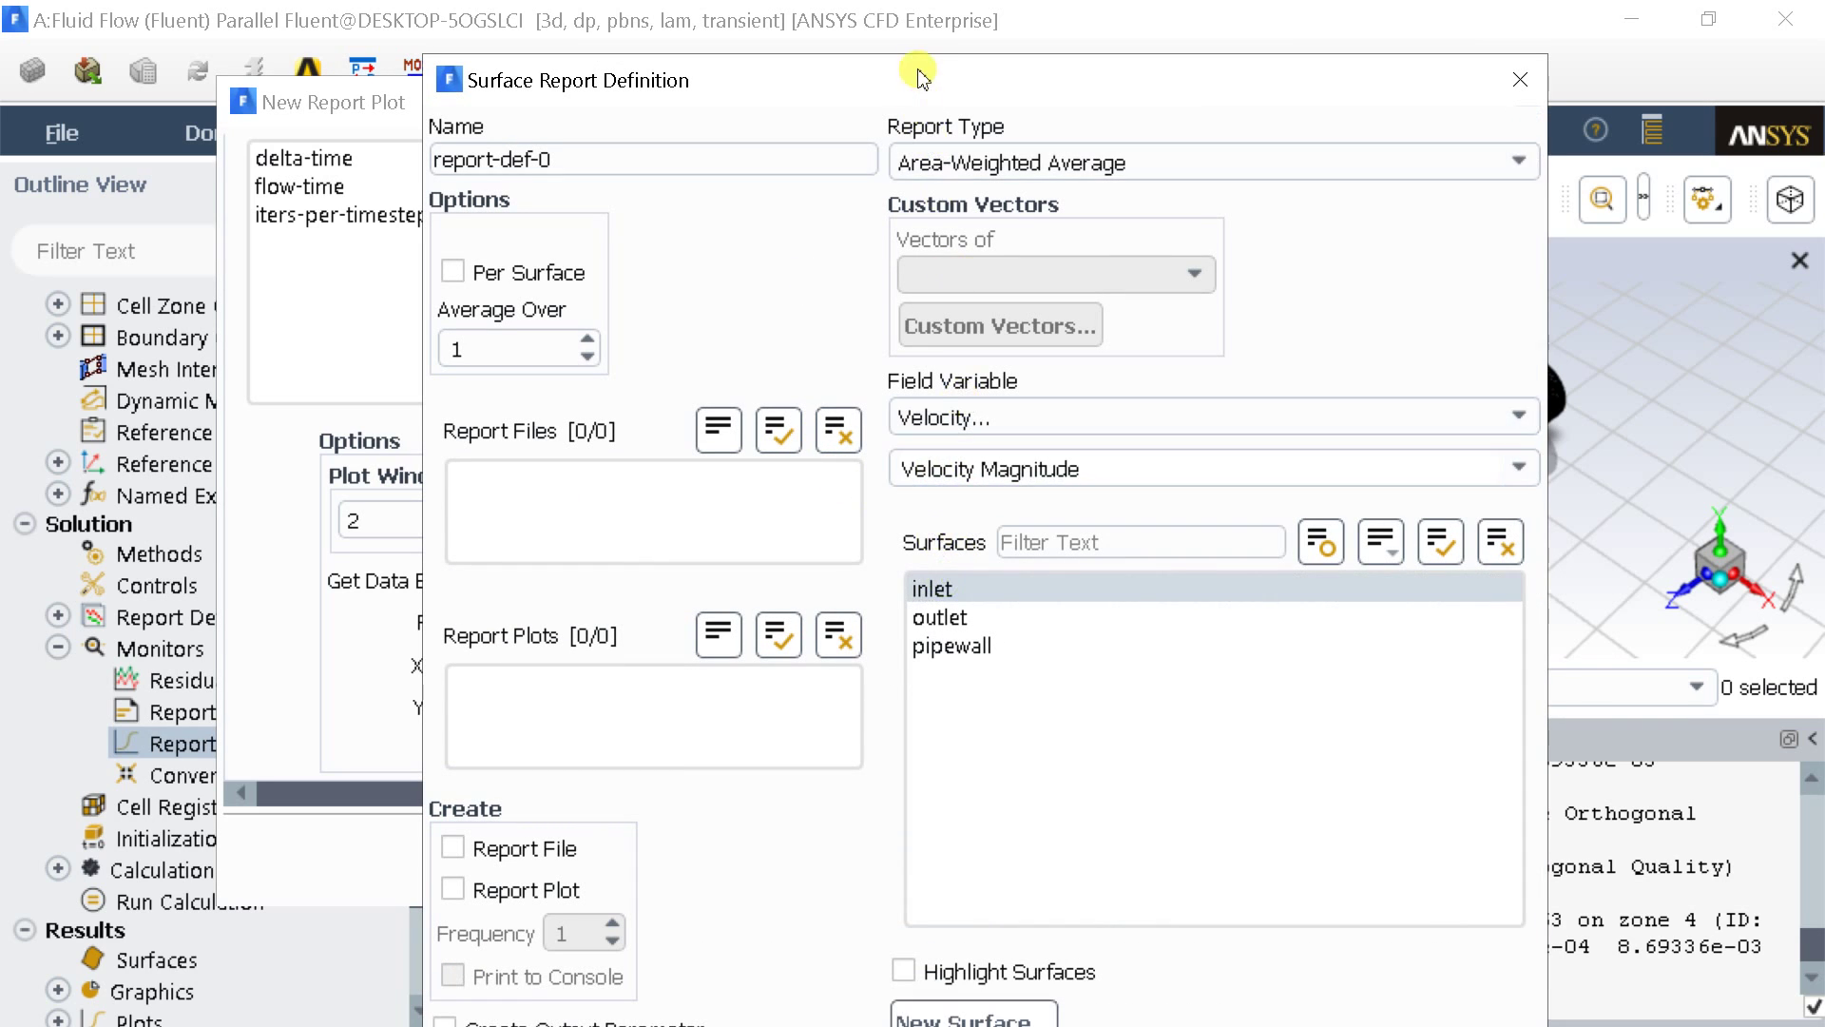
{"action": "mouse_move", "coordinate": [919, 73]}
{"action": "left_mouse_down"}
{"action": "mouse_move", "coordinate": [914, 256]}
{"action": "mouse_move", "coordinate": [906, 90]}
{"action": "left_mouse_up"}
{"action": "left_click", "coordinate": [913, 656]}
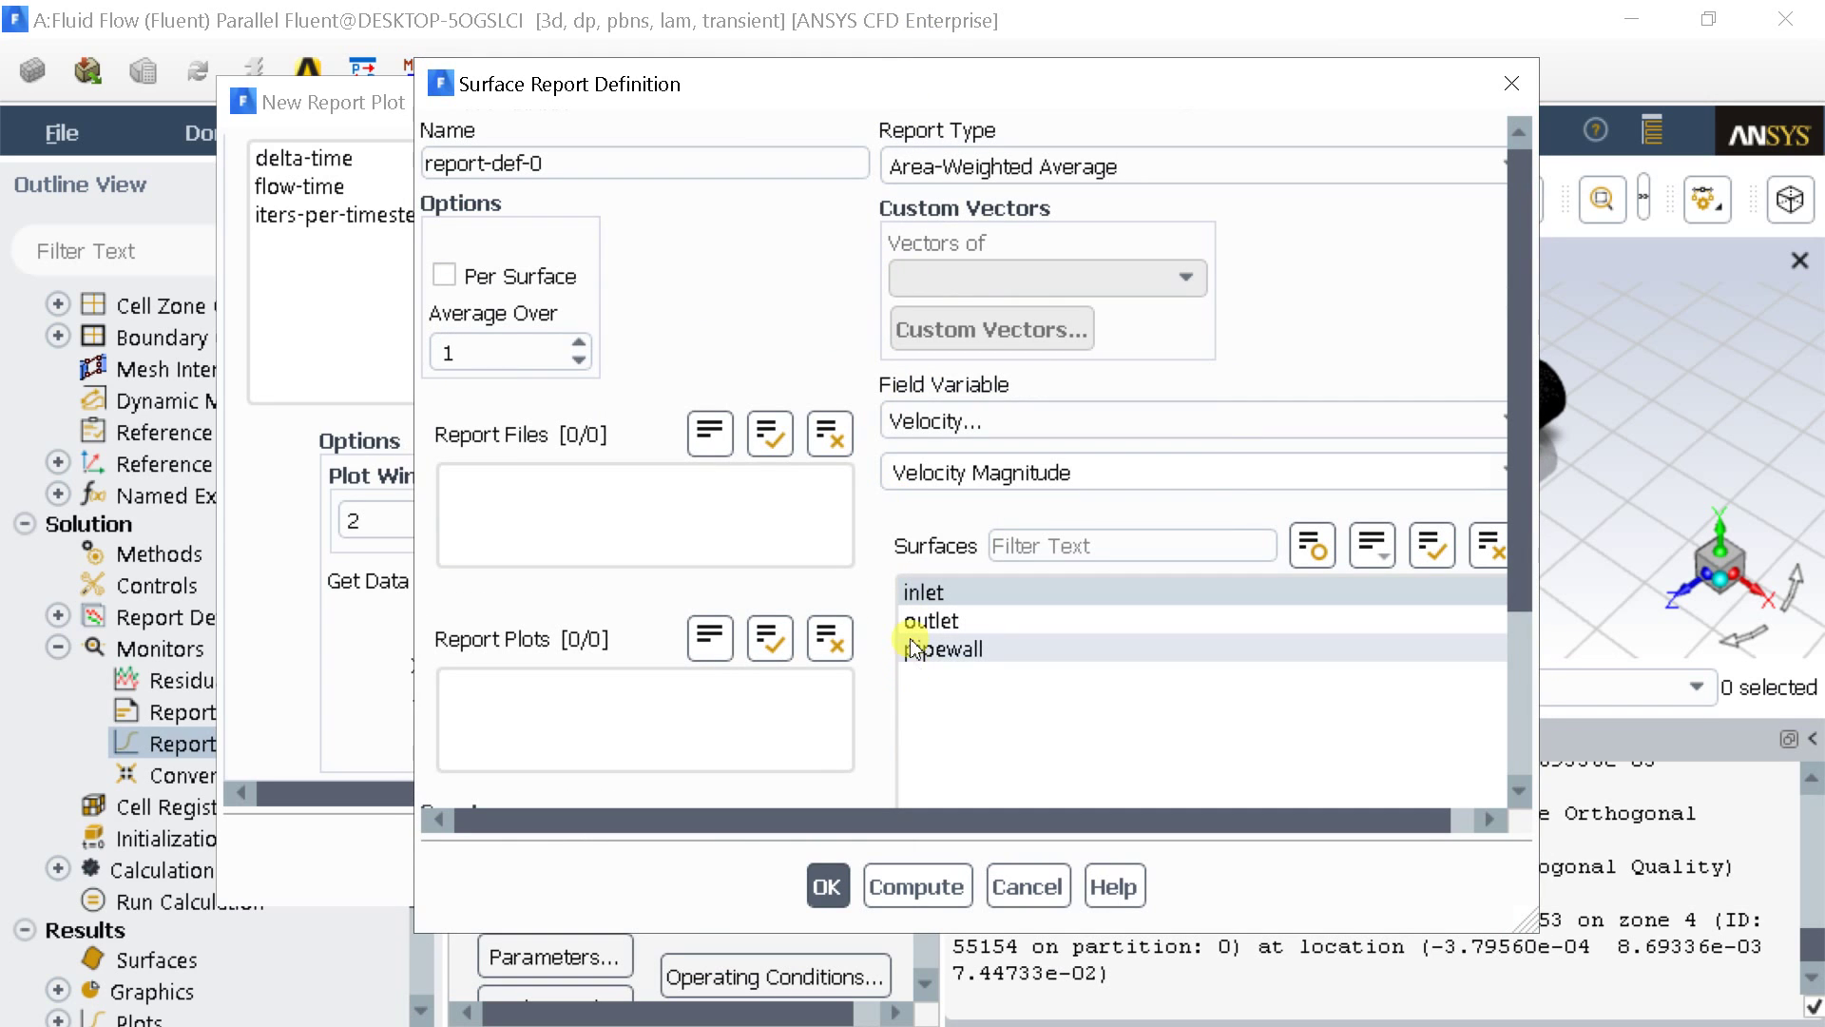
{"action": "left_click", "coordinate": [821, 884]}
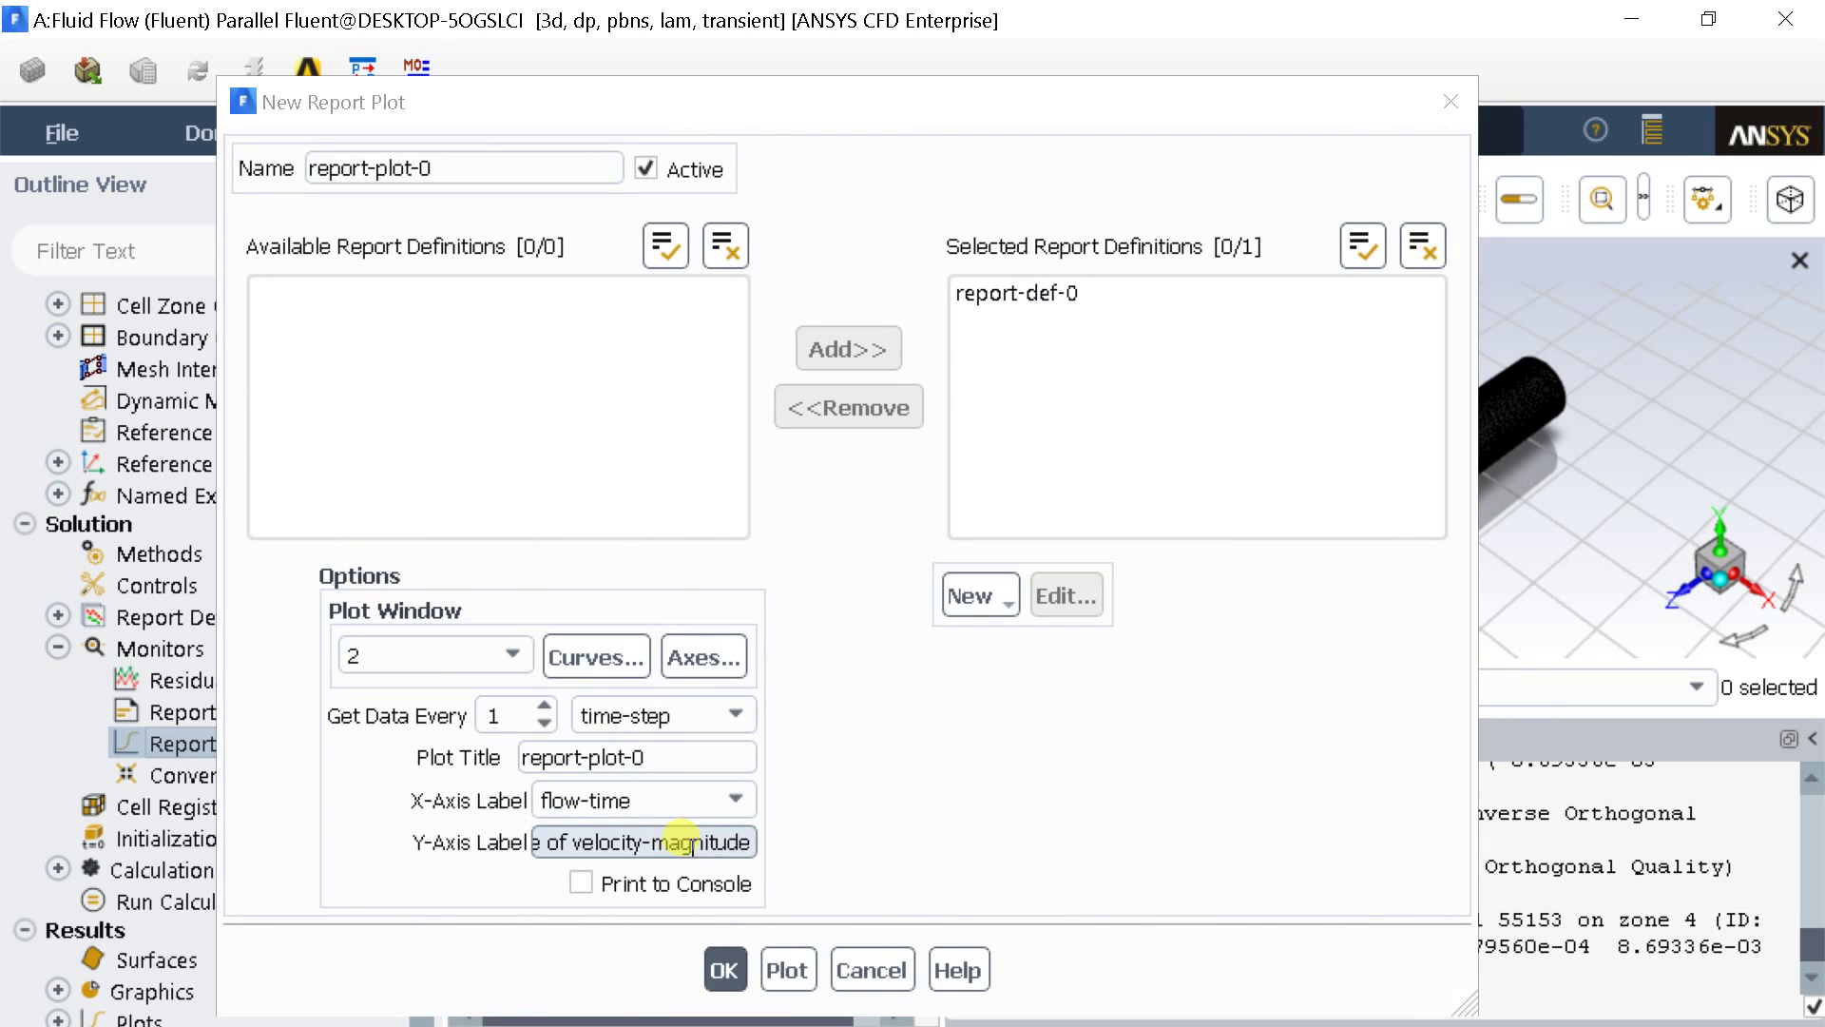
Step: Keep the report plot in plot window 2, enable printing to the console and create the plot
{"action": "left_click", "coordinate": [395, 658]}
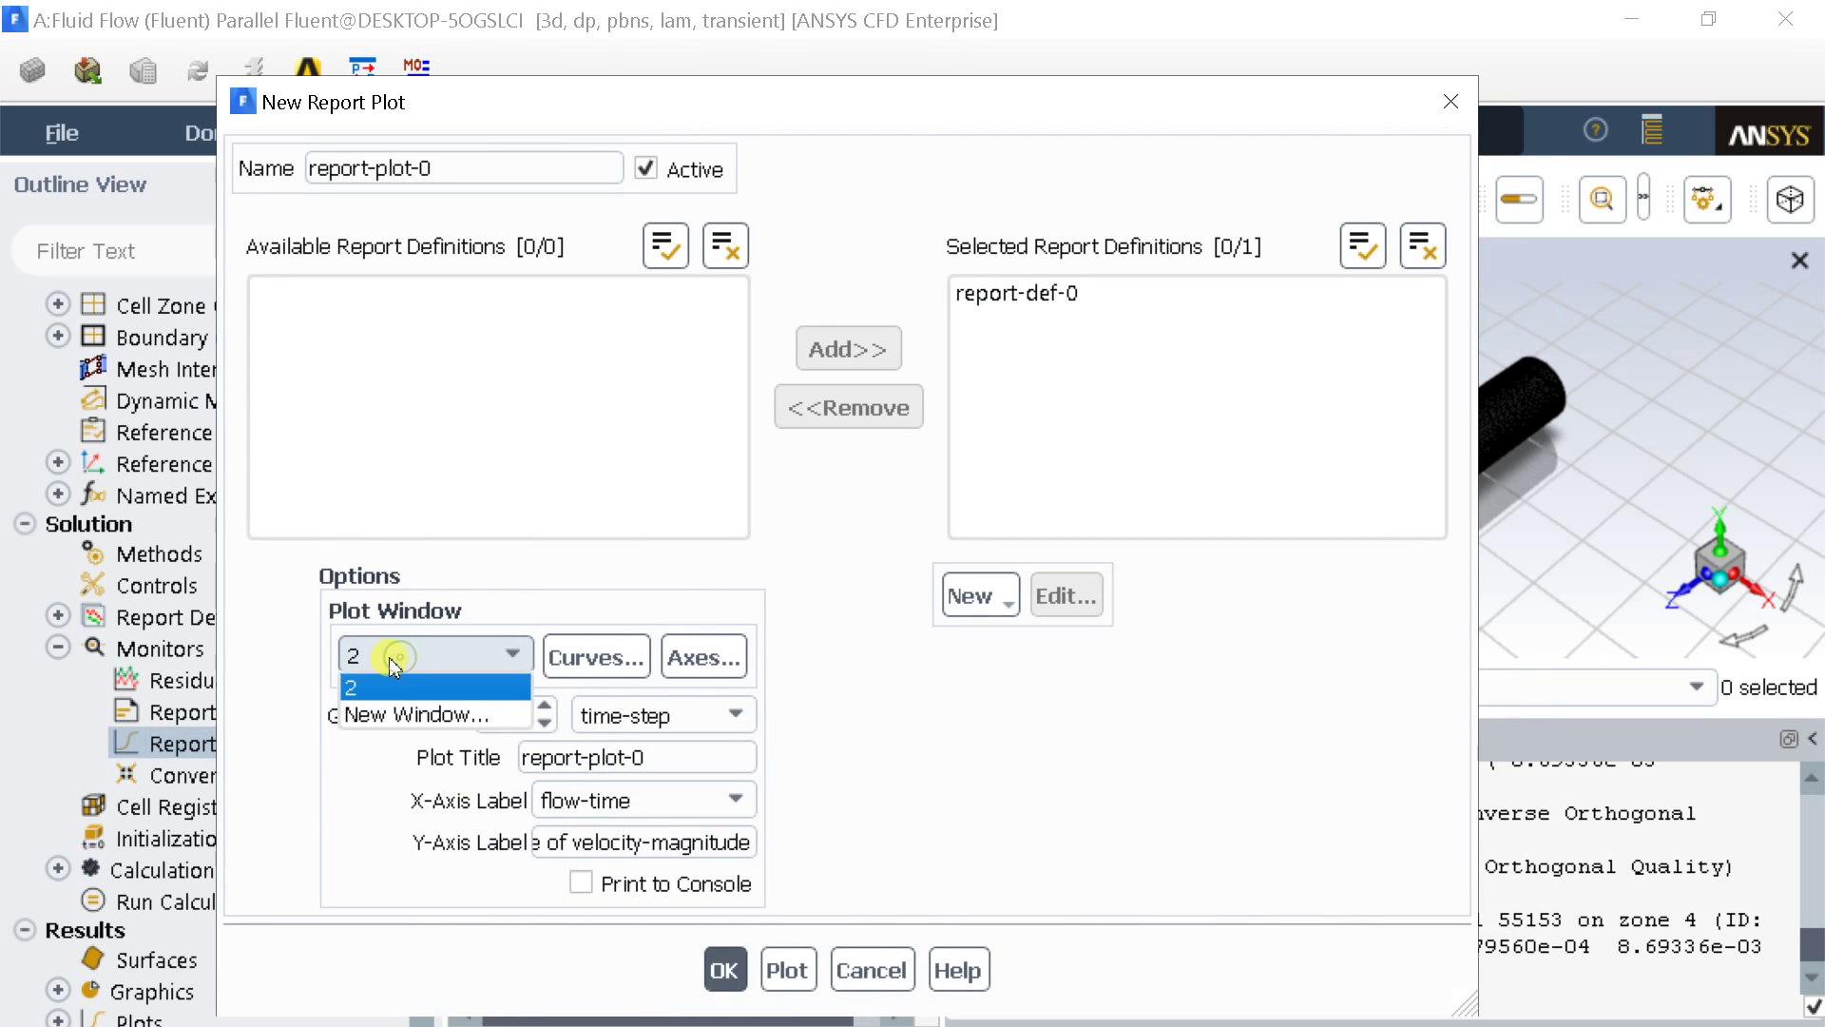
{"action": "left_click", "coordinate": [392, 687]}
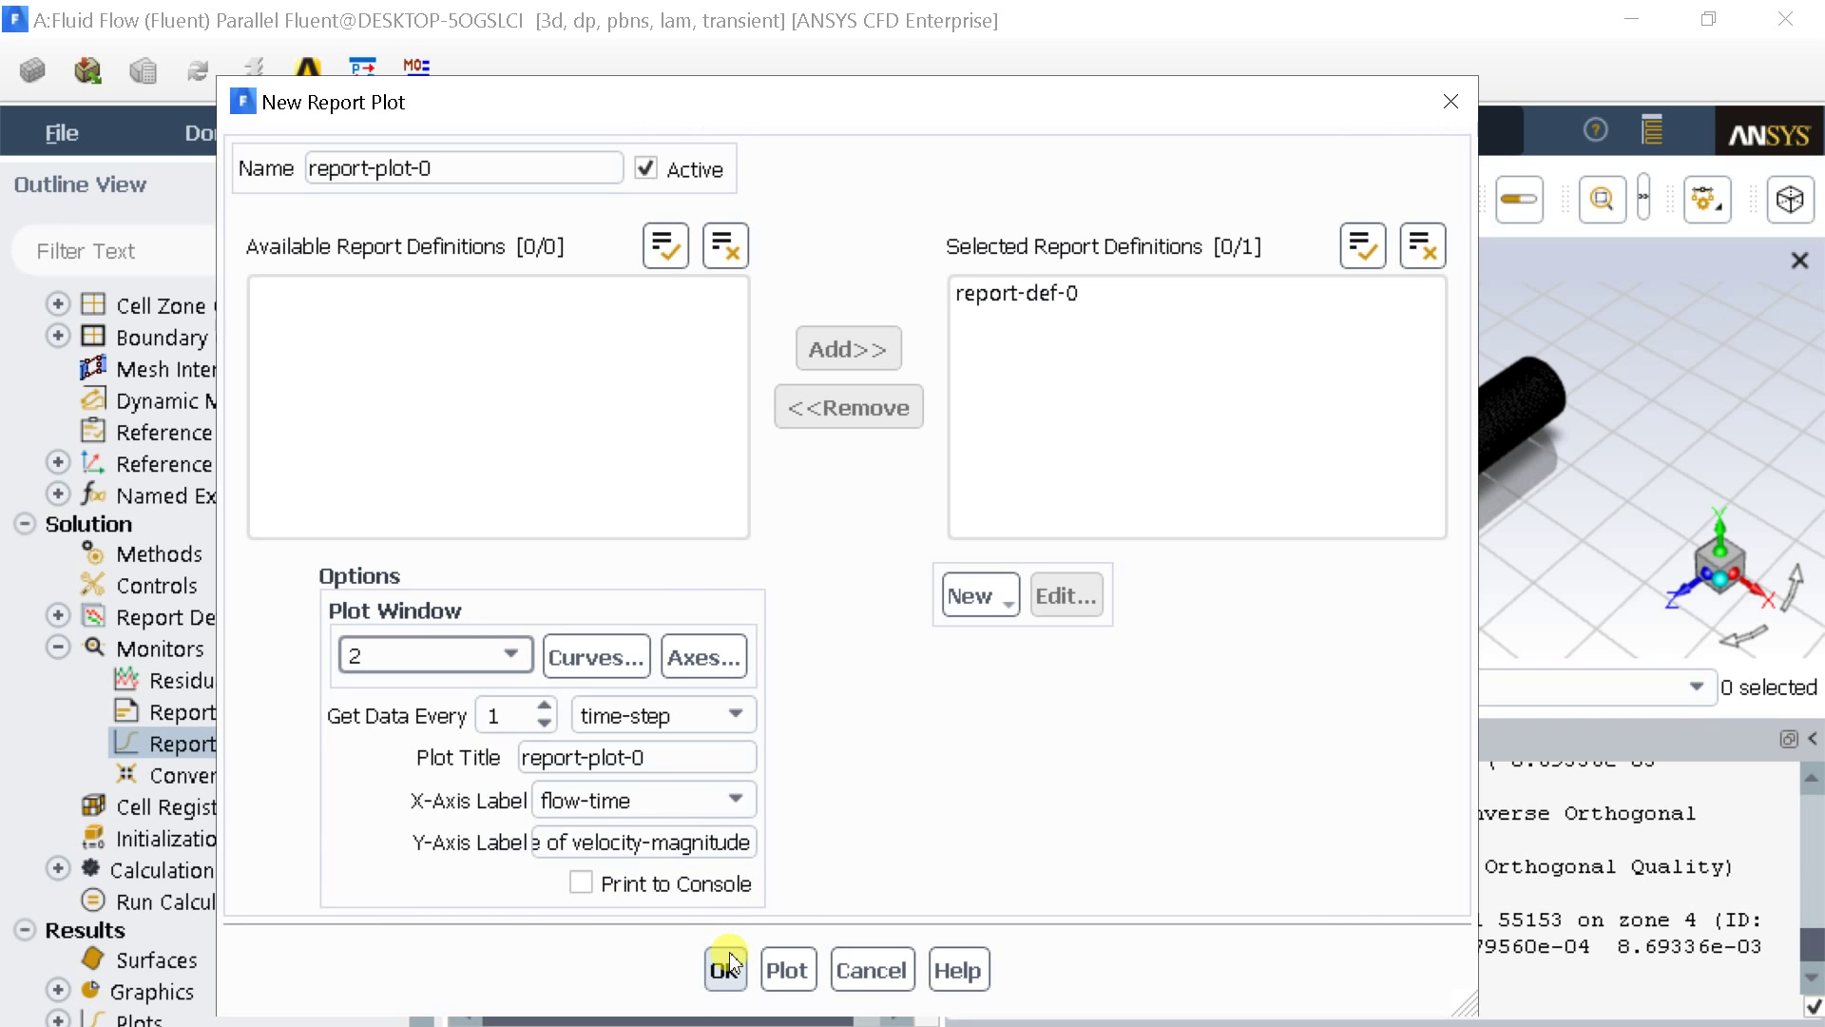
{"action": "left_click", "coordinate": [582, 883]}
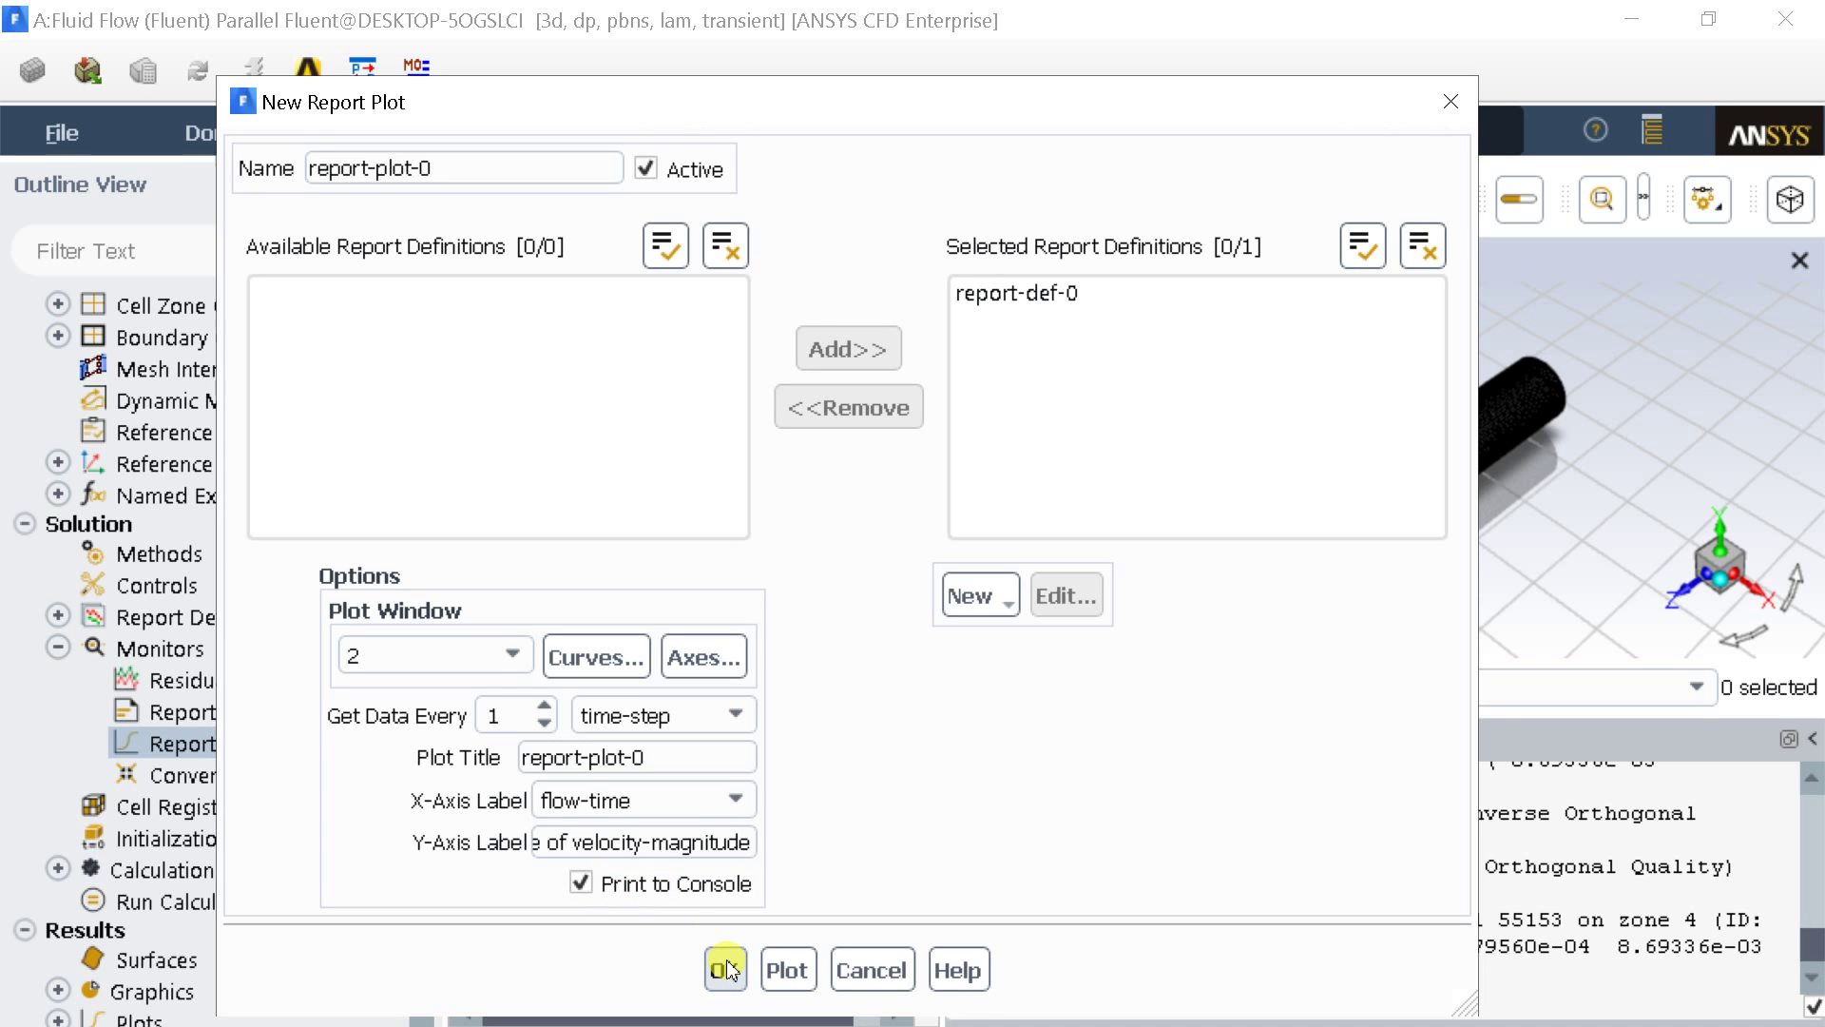
{"action": "left_click", "coordinate": [1001, 296]}
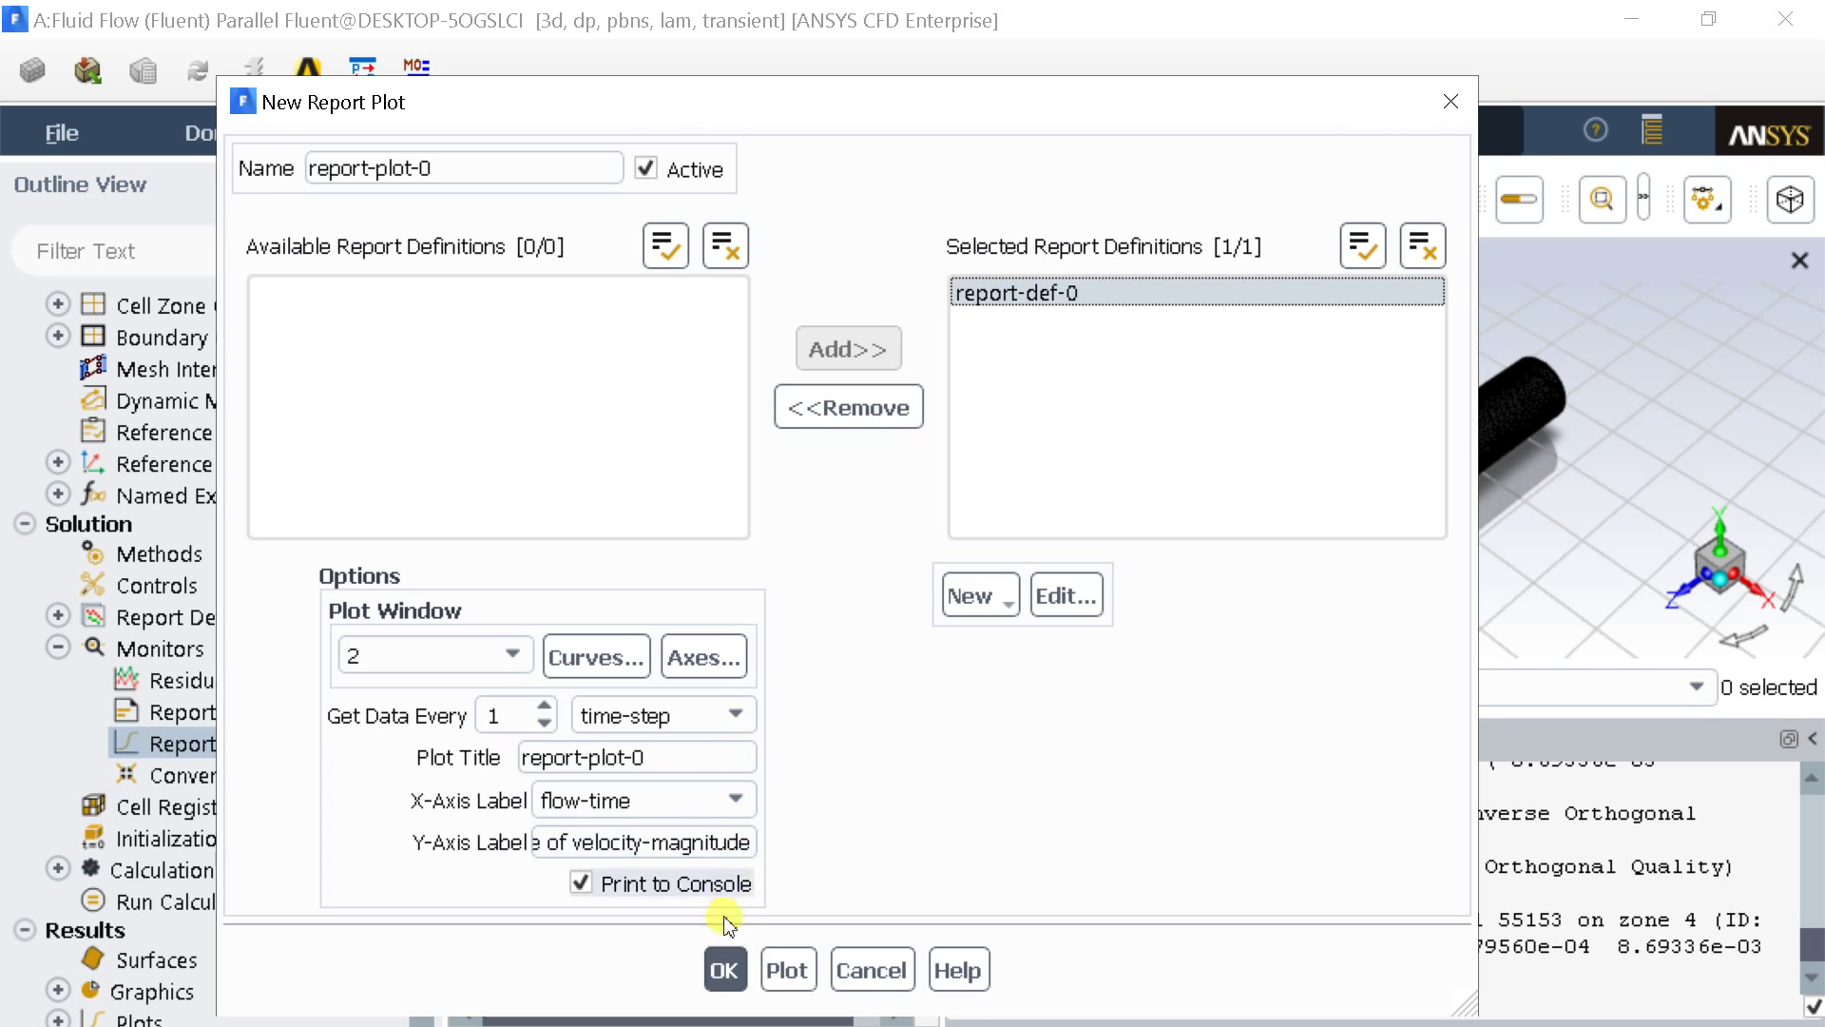
{"action": "left_click", "coordinate": [724, 970]}
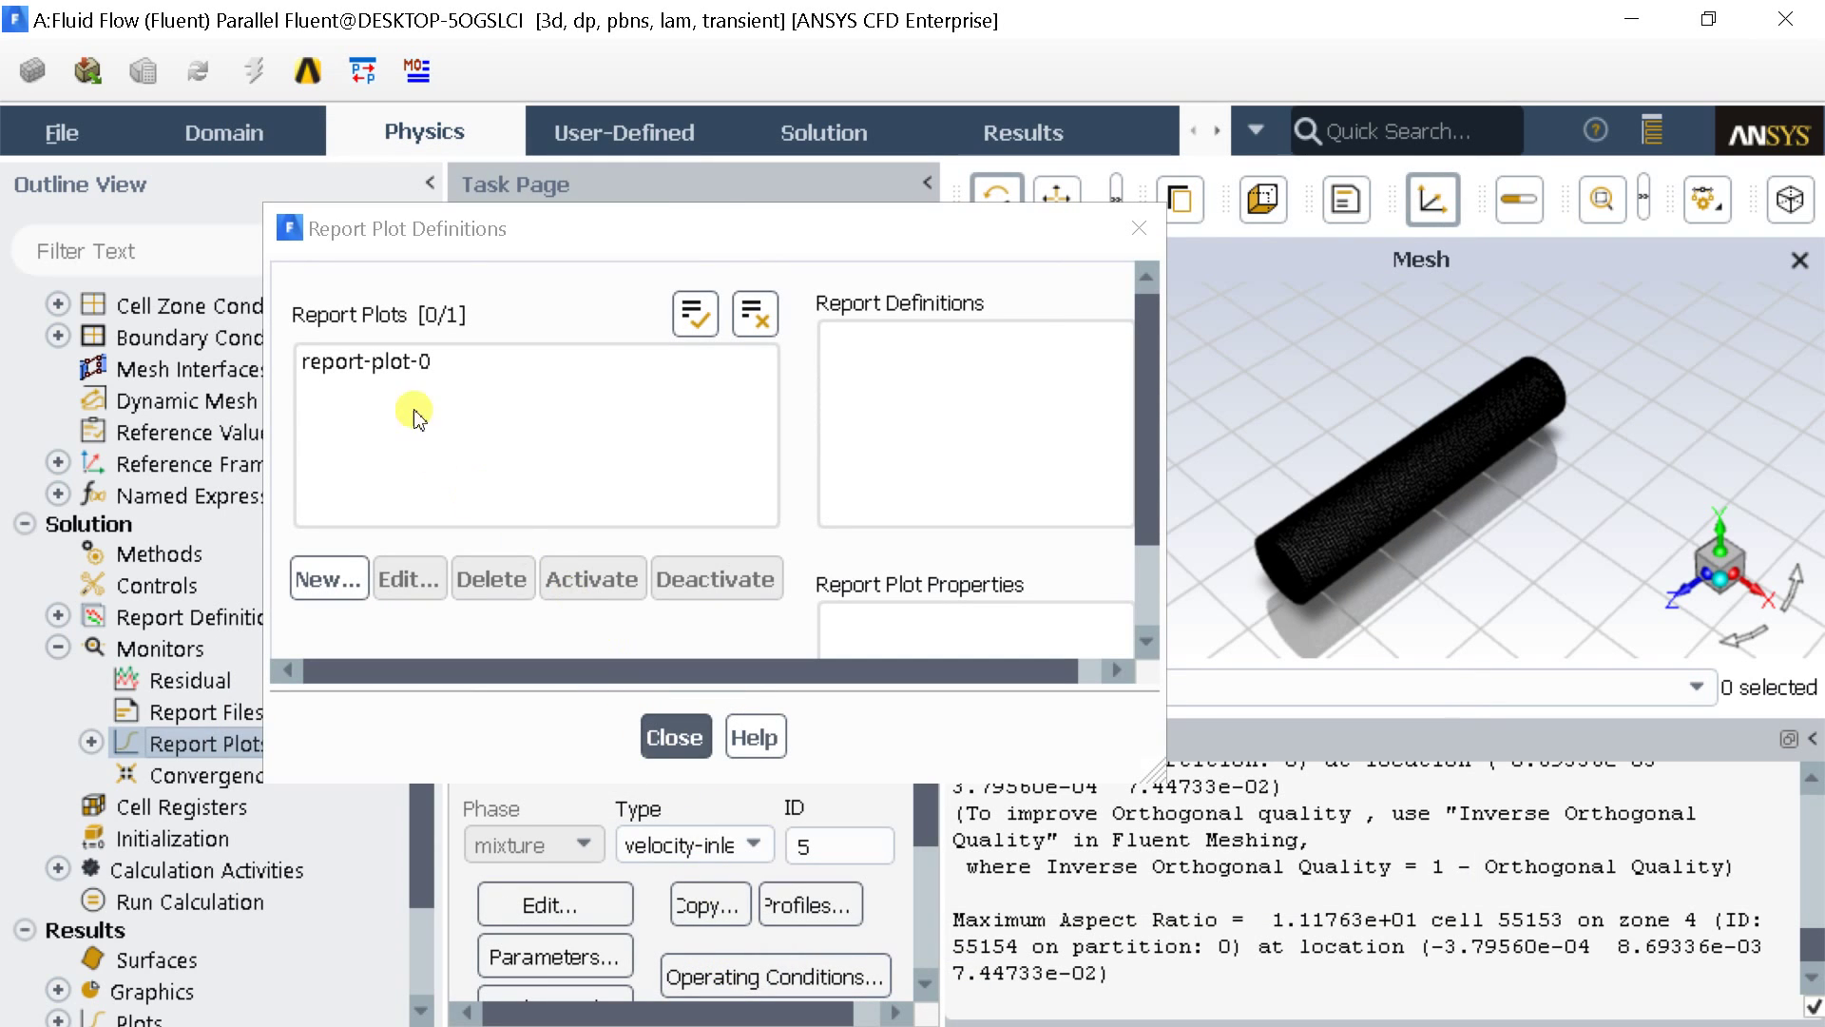
Step: Review the properties of report-plot-0 and close the report plot definitions
{"action": "left_click", "coordinate": [449, 378]}
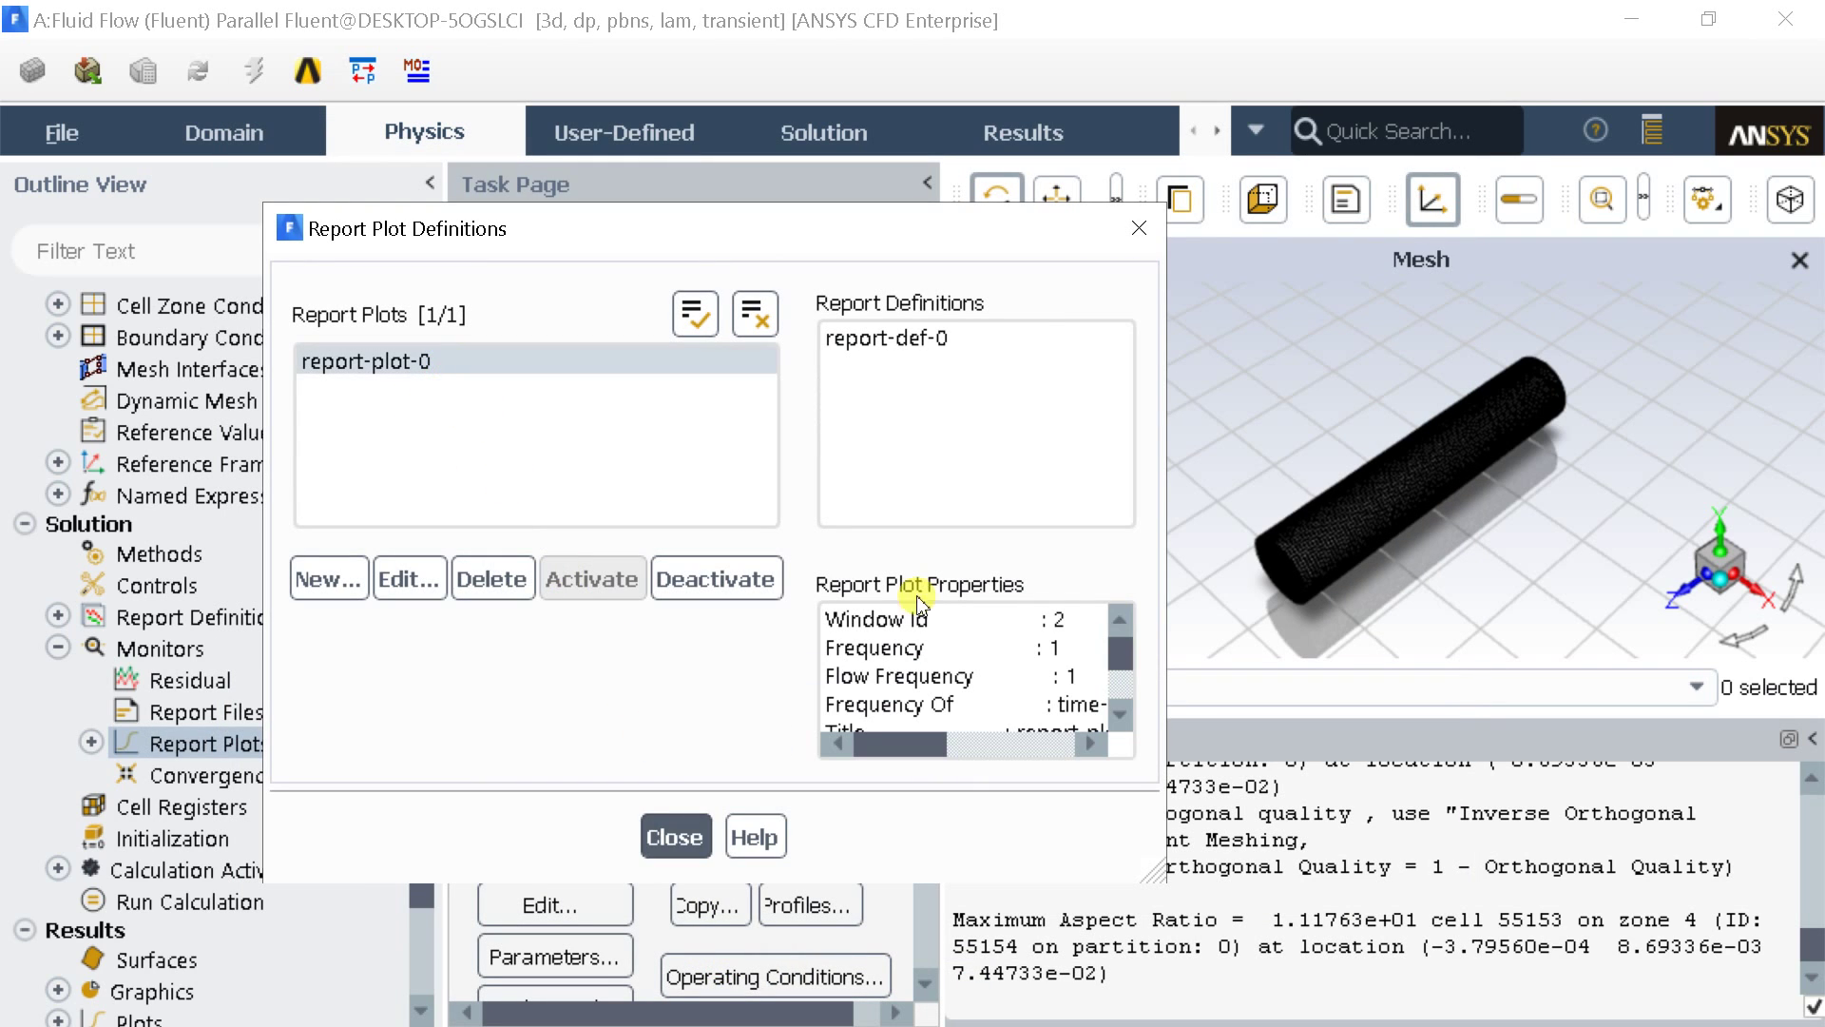
{"action": "scroll", "coordinate": [989, 661], "scroll_direction": "down", "scroll_amount": 2}
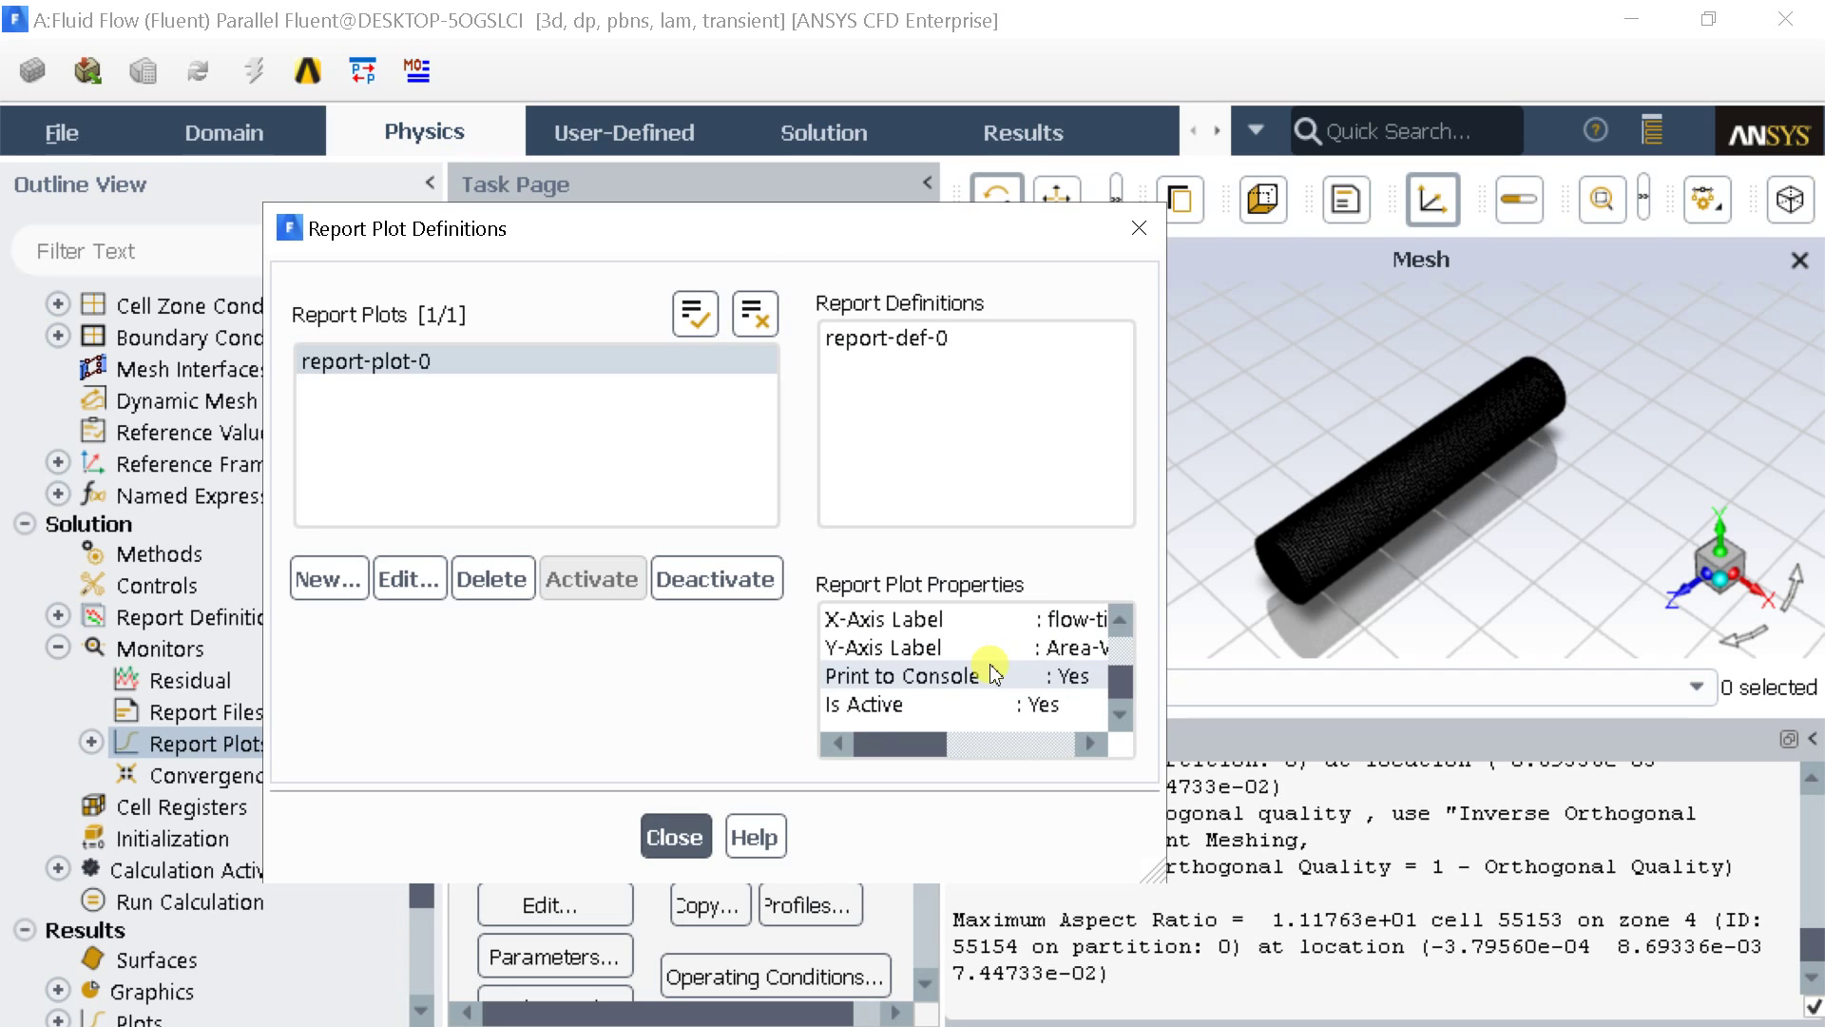
{"action": "left_click", "coordinate": [676, 837]}
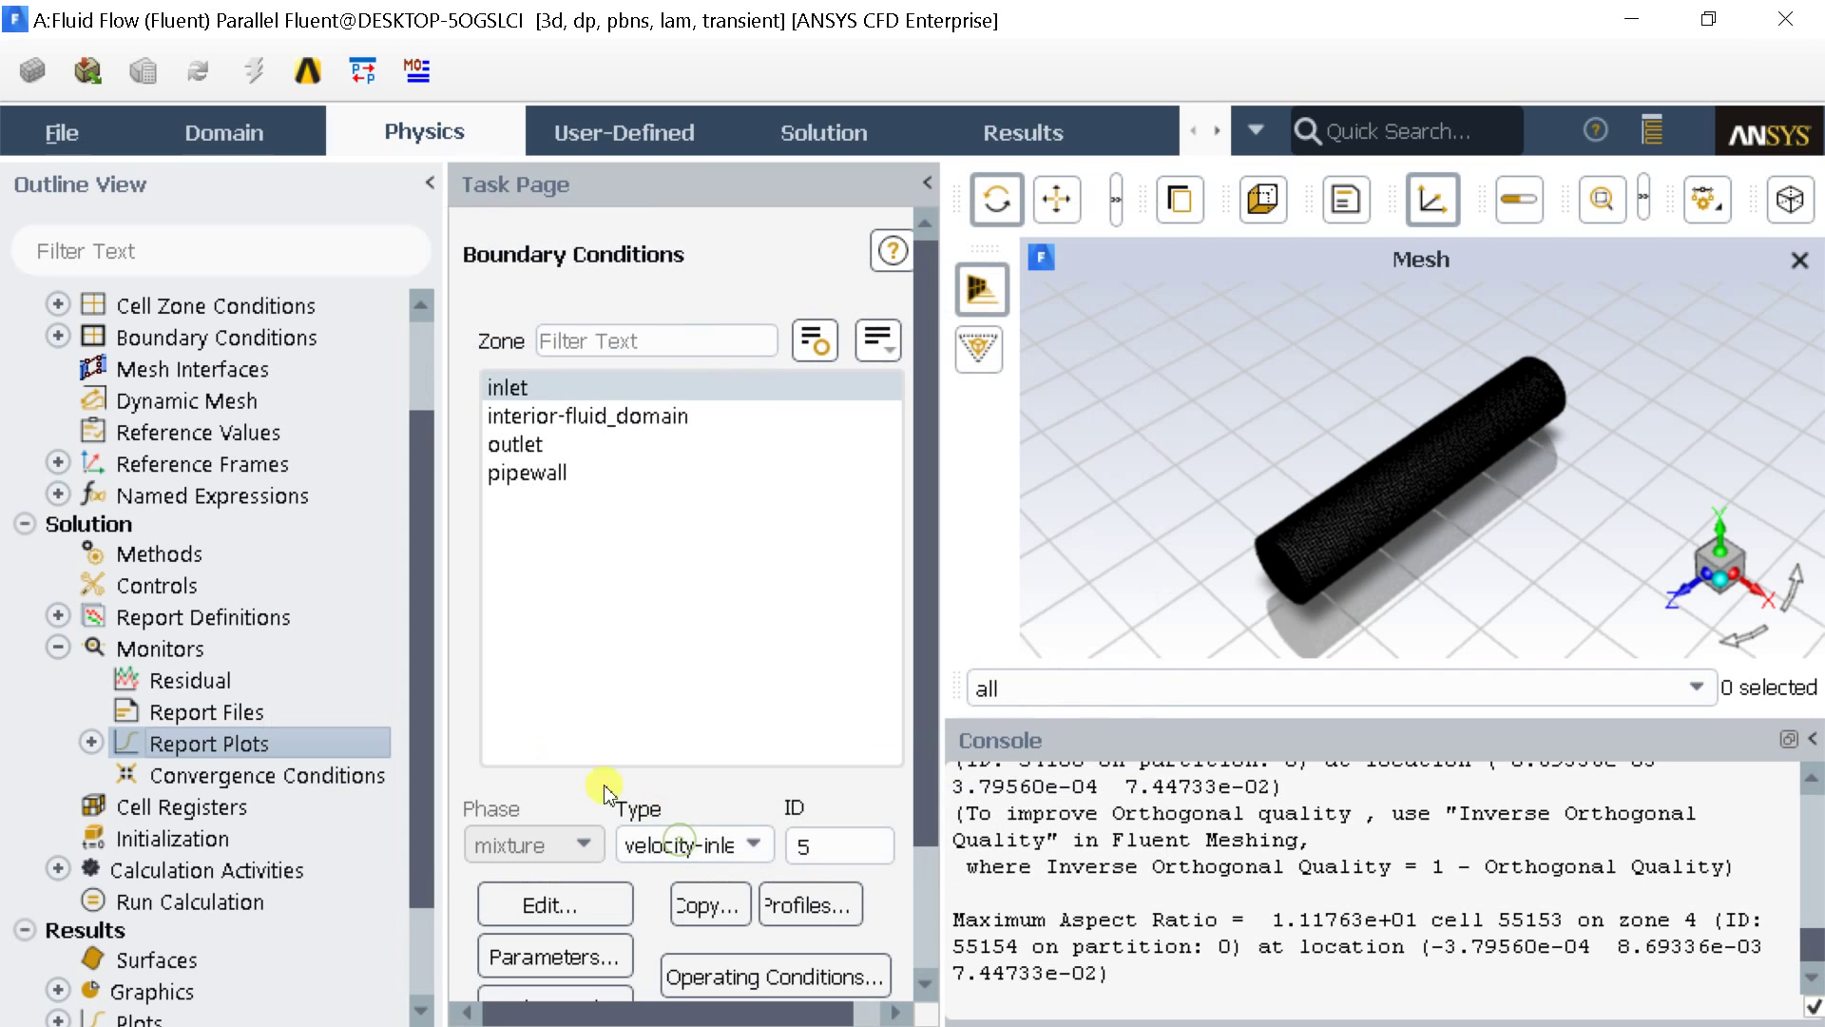
Step: Initialize the solution with Standard Initialization, computing the initial values from the inlet
{"action": "left_click", "coordinate": [181, 841]}
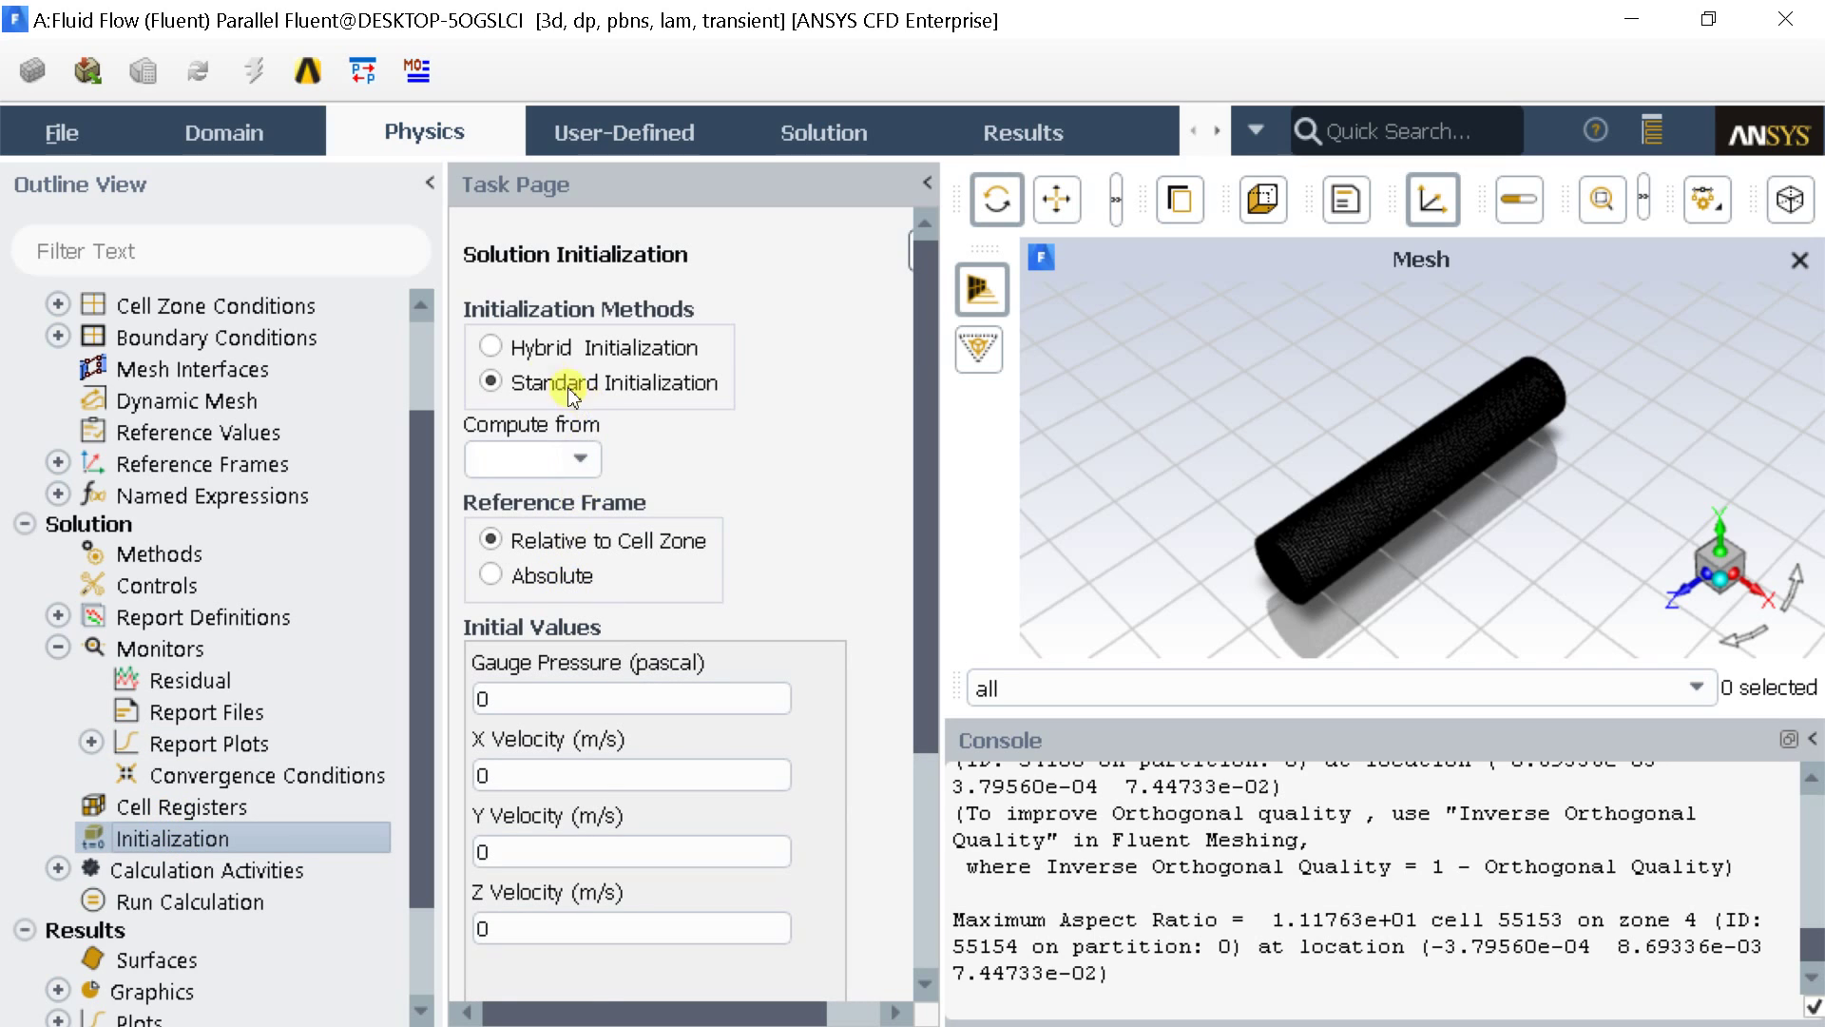
{"action": "left_click", "coordinate": [575, 458]}
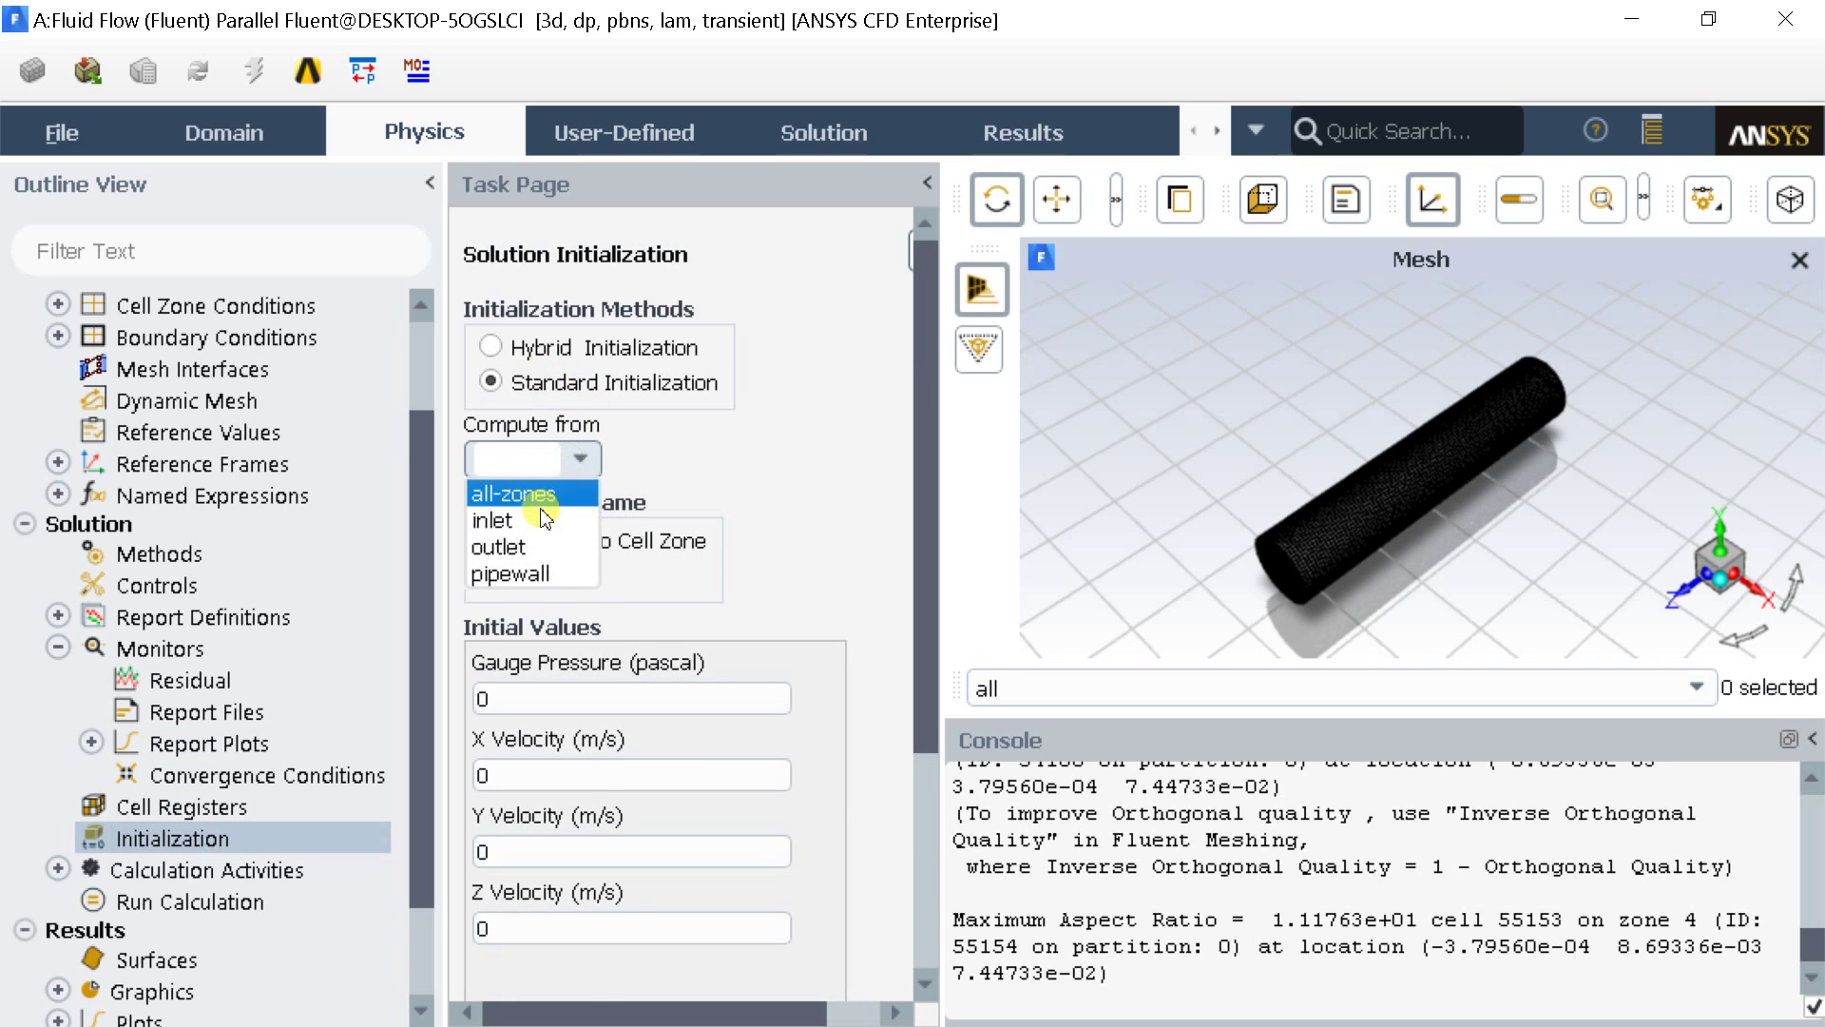
{"action": "left_click", "coordinate": [496, 520]}
{"action": "scroll", "coordinate": [919, 532], "scroll_direction": "down", "scroll_amount": 3}
{"action": "scroll", "coordinate": [910, 683], "scroll_direction": "down", "scroll_amount": 3}
{"action": "left_click", "coordinate": [521, 792]}
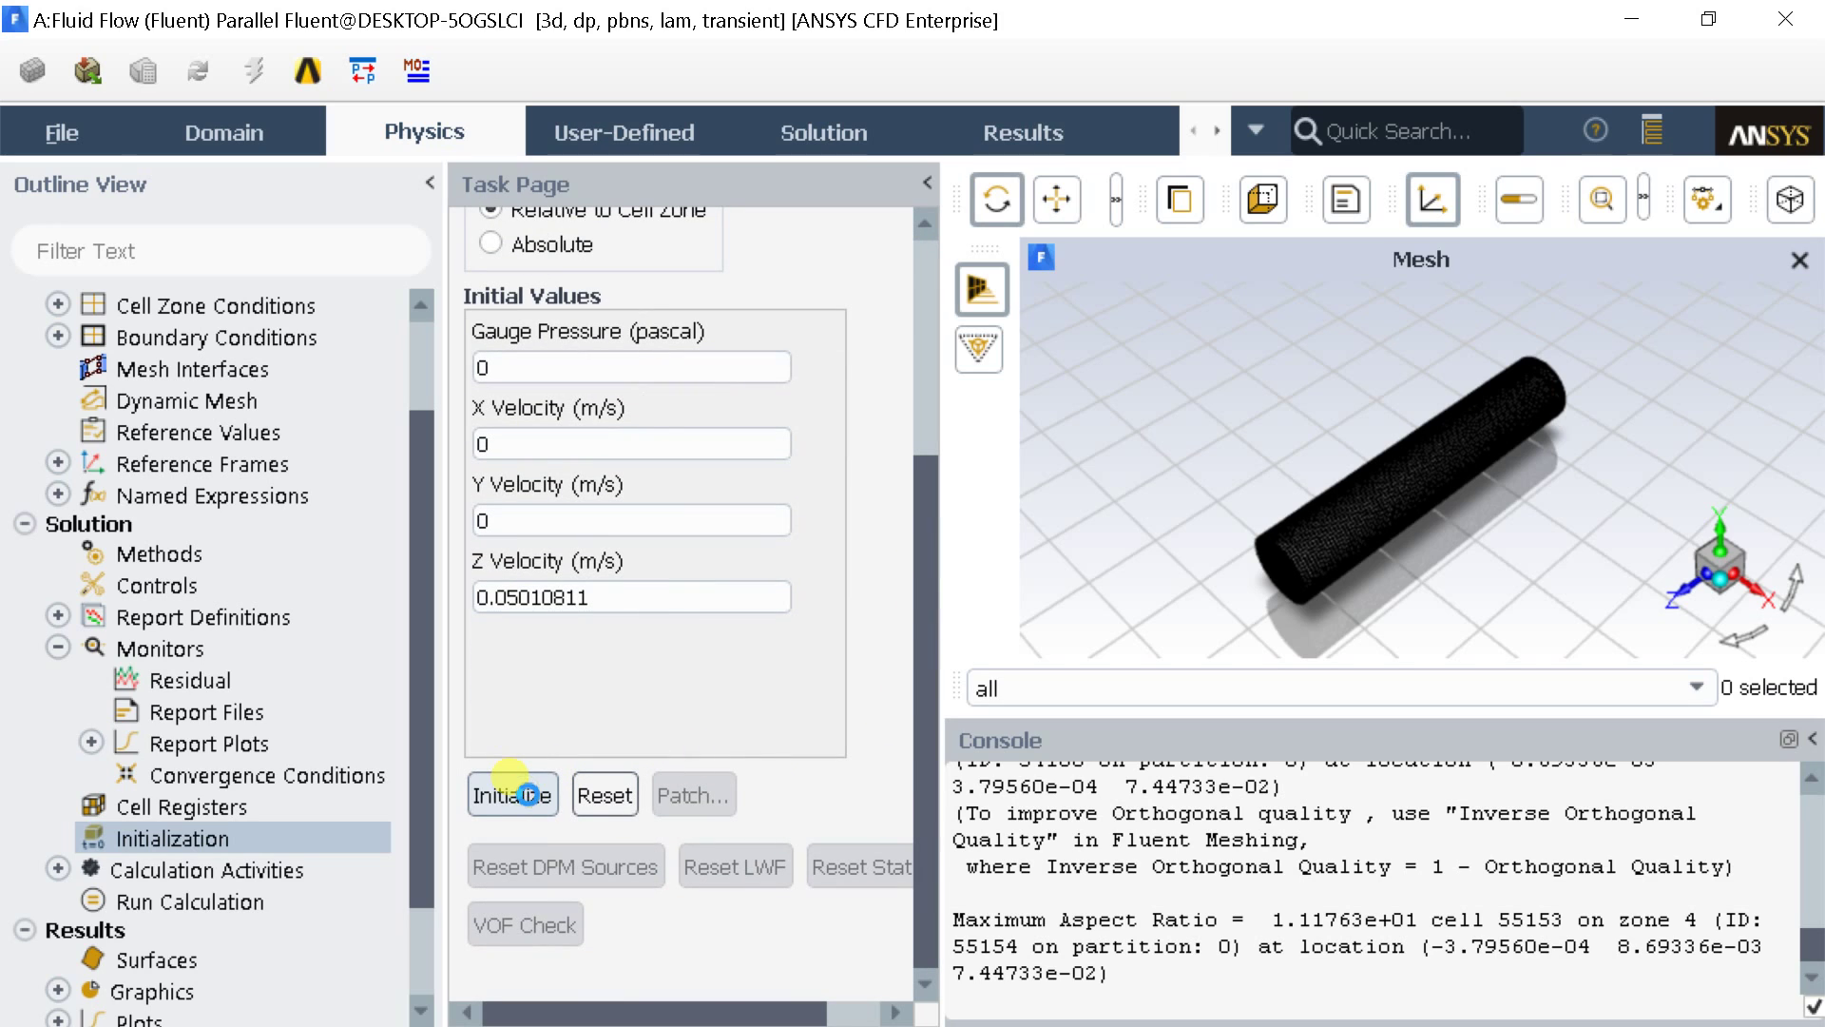
Step: Run the calculation for 500 time steps with a 0.01 s time step size and dismiss the completion message
{"action": "left_click", "coordinate": [263, 913]}
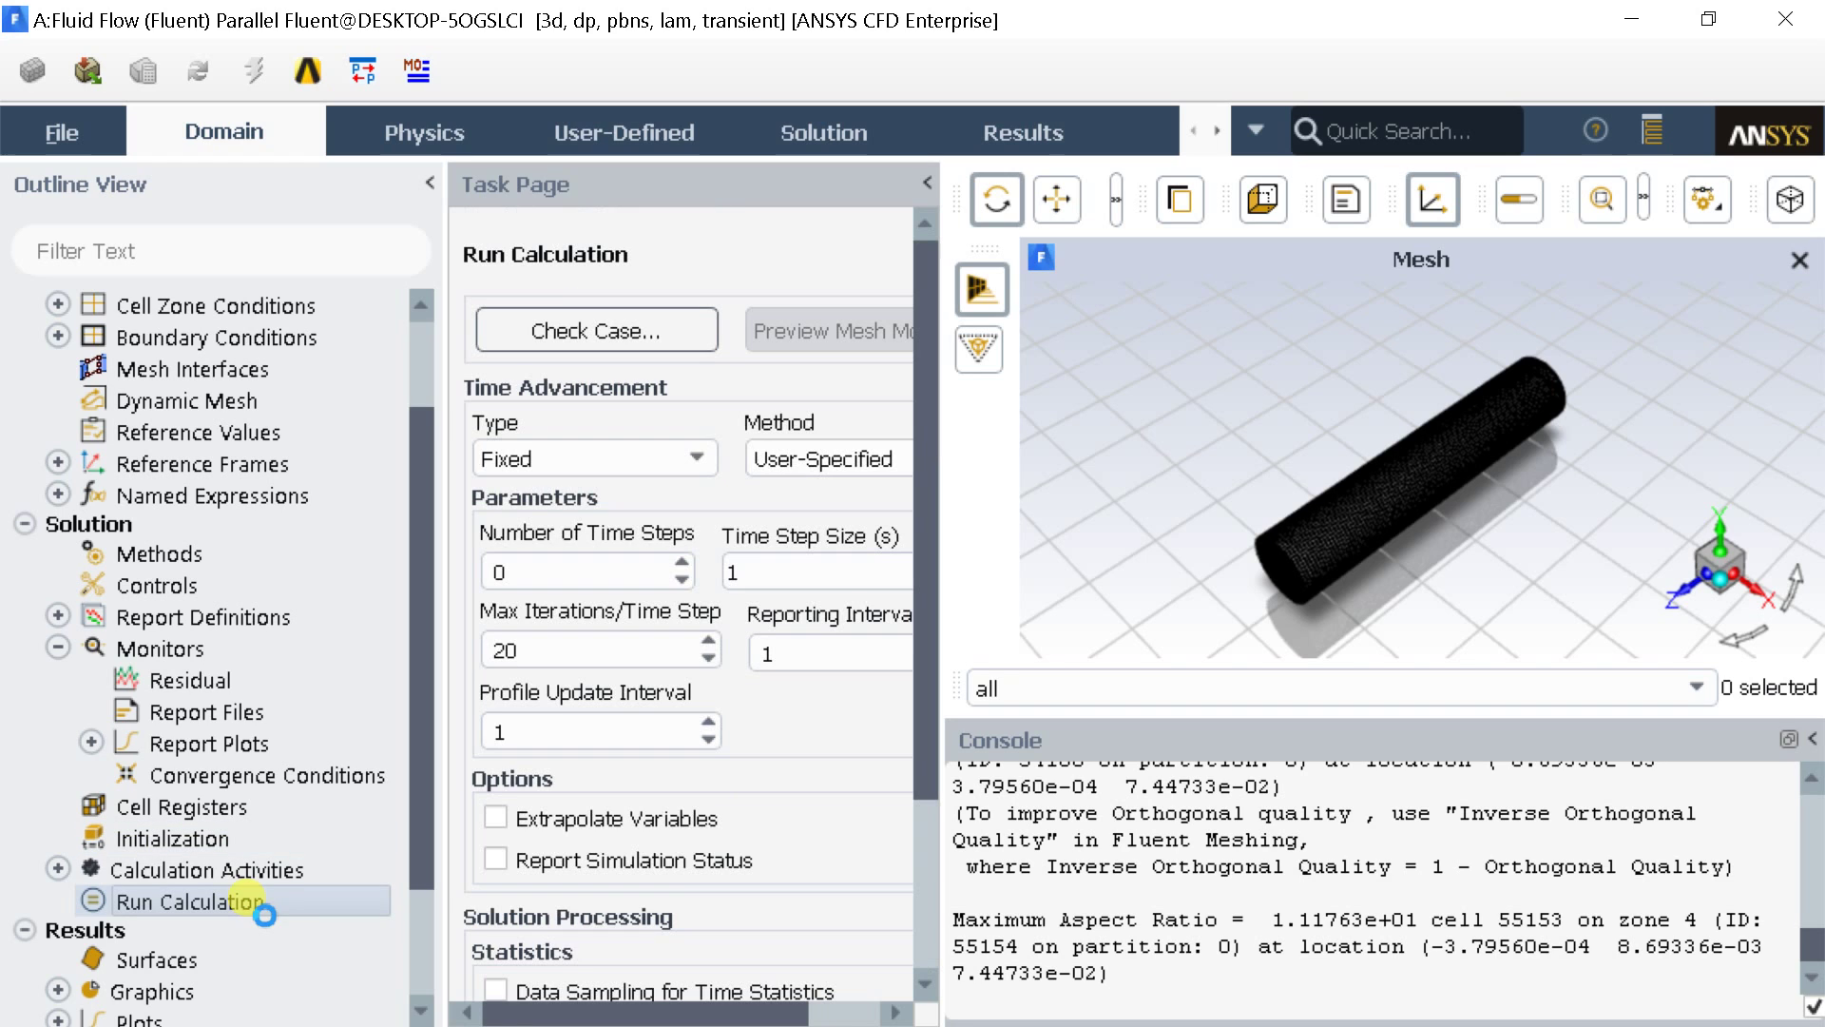
{"action": "double_click", "coordinate": [531, 570]}
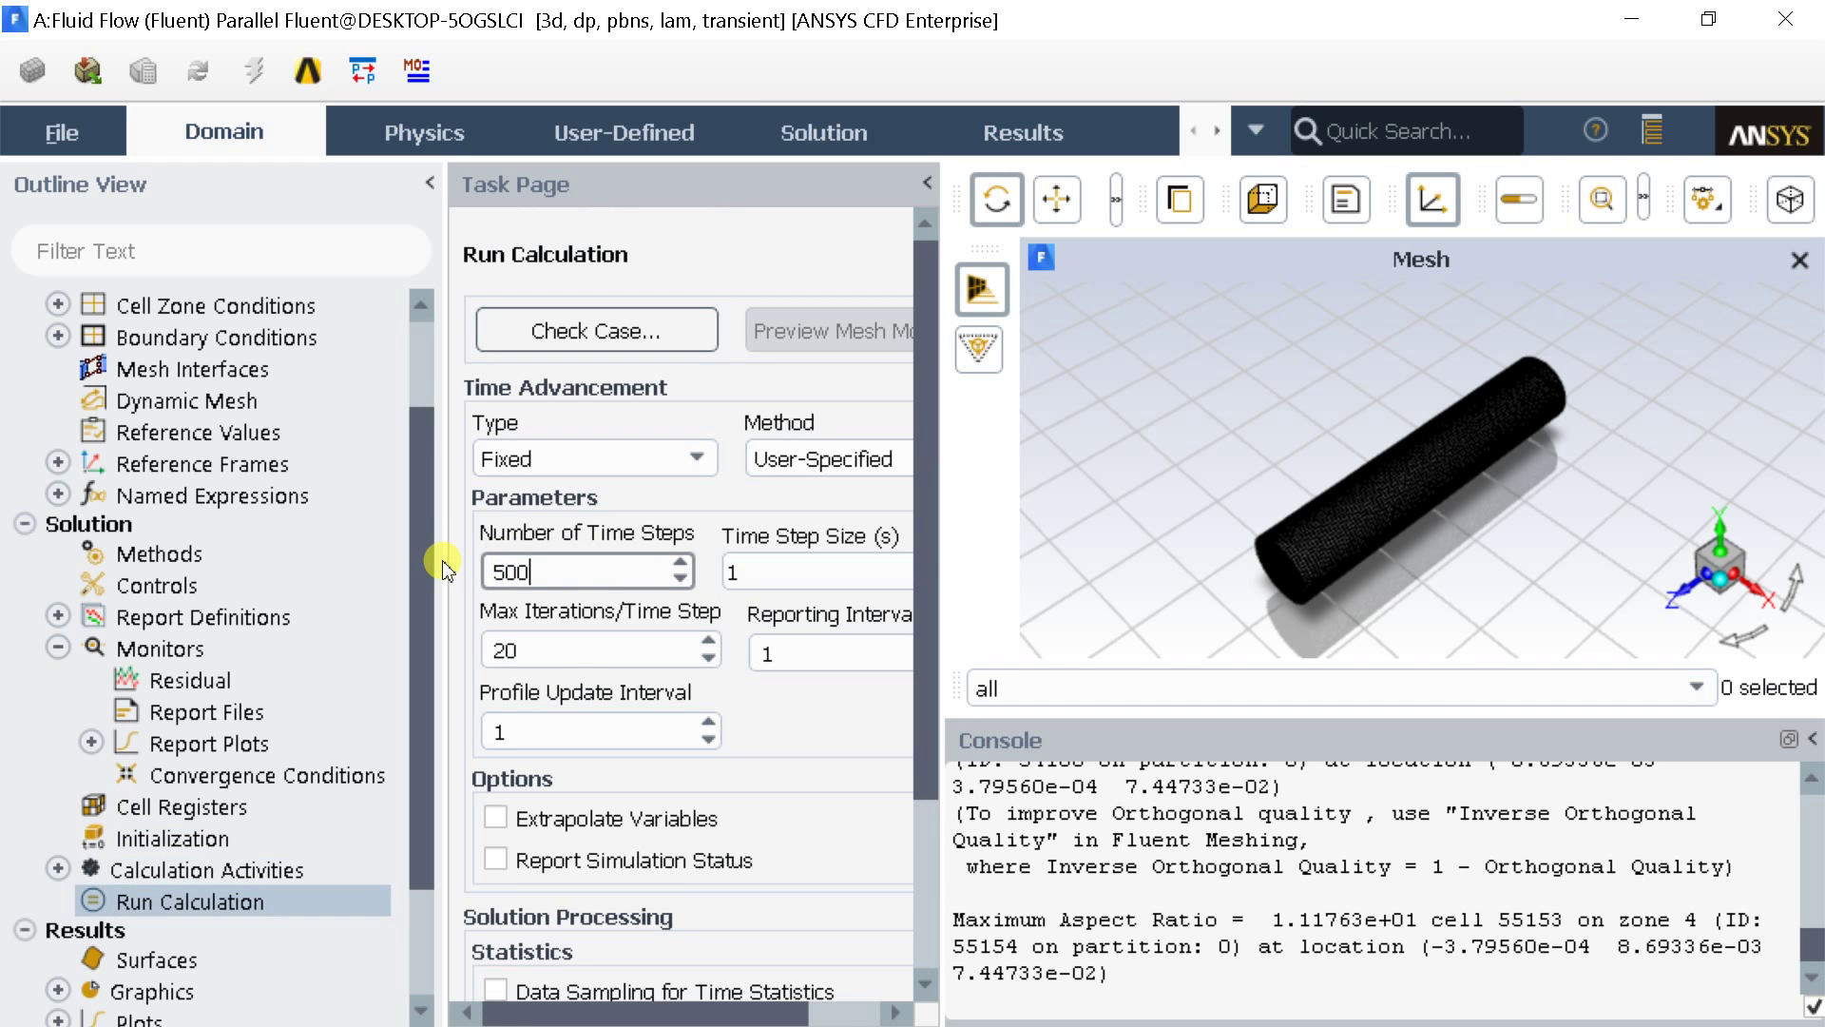
{"action": "double_click", "coordinate": [728, 572]}
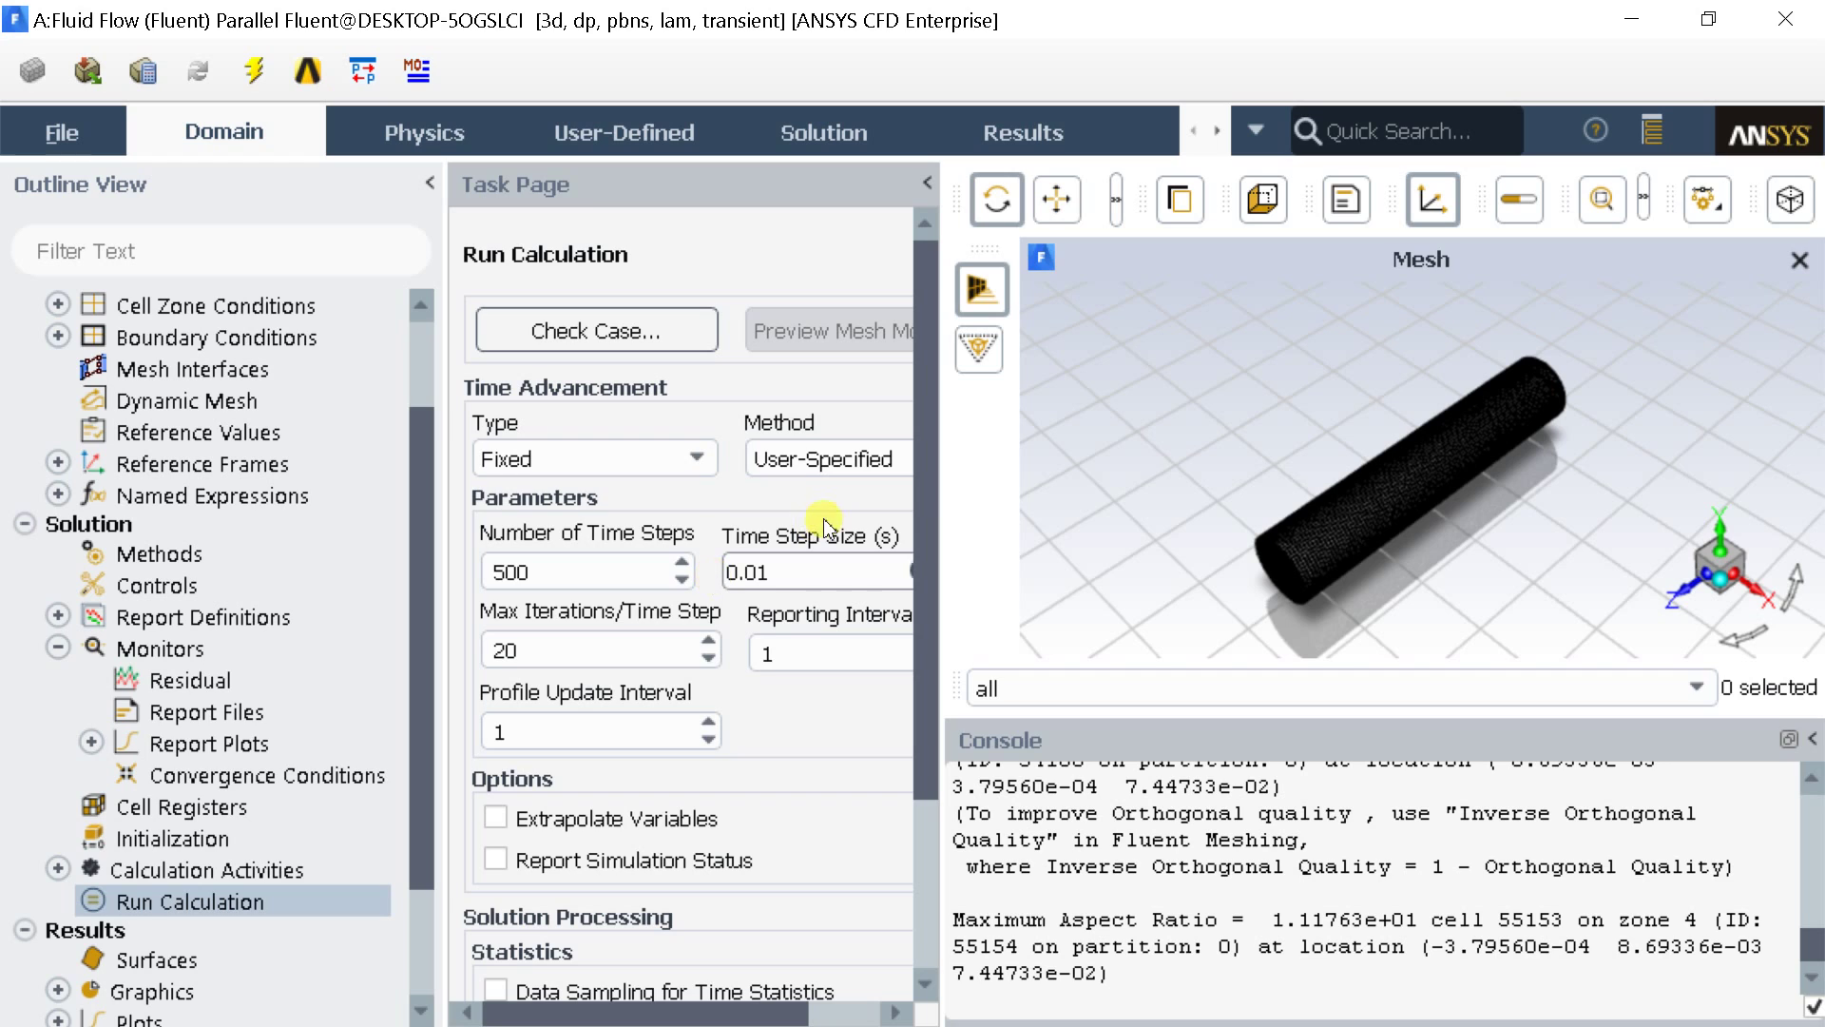
{"action": "left_click_drag", "start_coordinate": [923, 530], "coordinate": [929, 727]}
{"action": "left_click", "coordinate": [607, 914]}
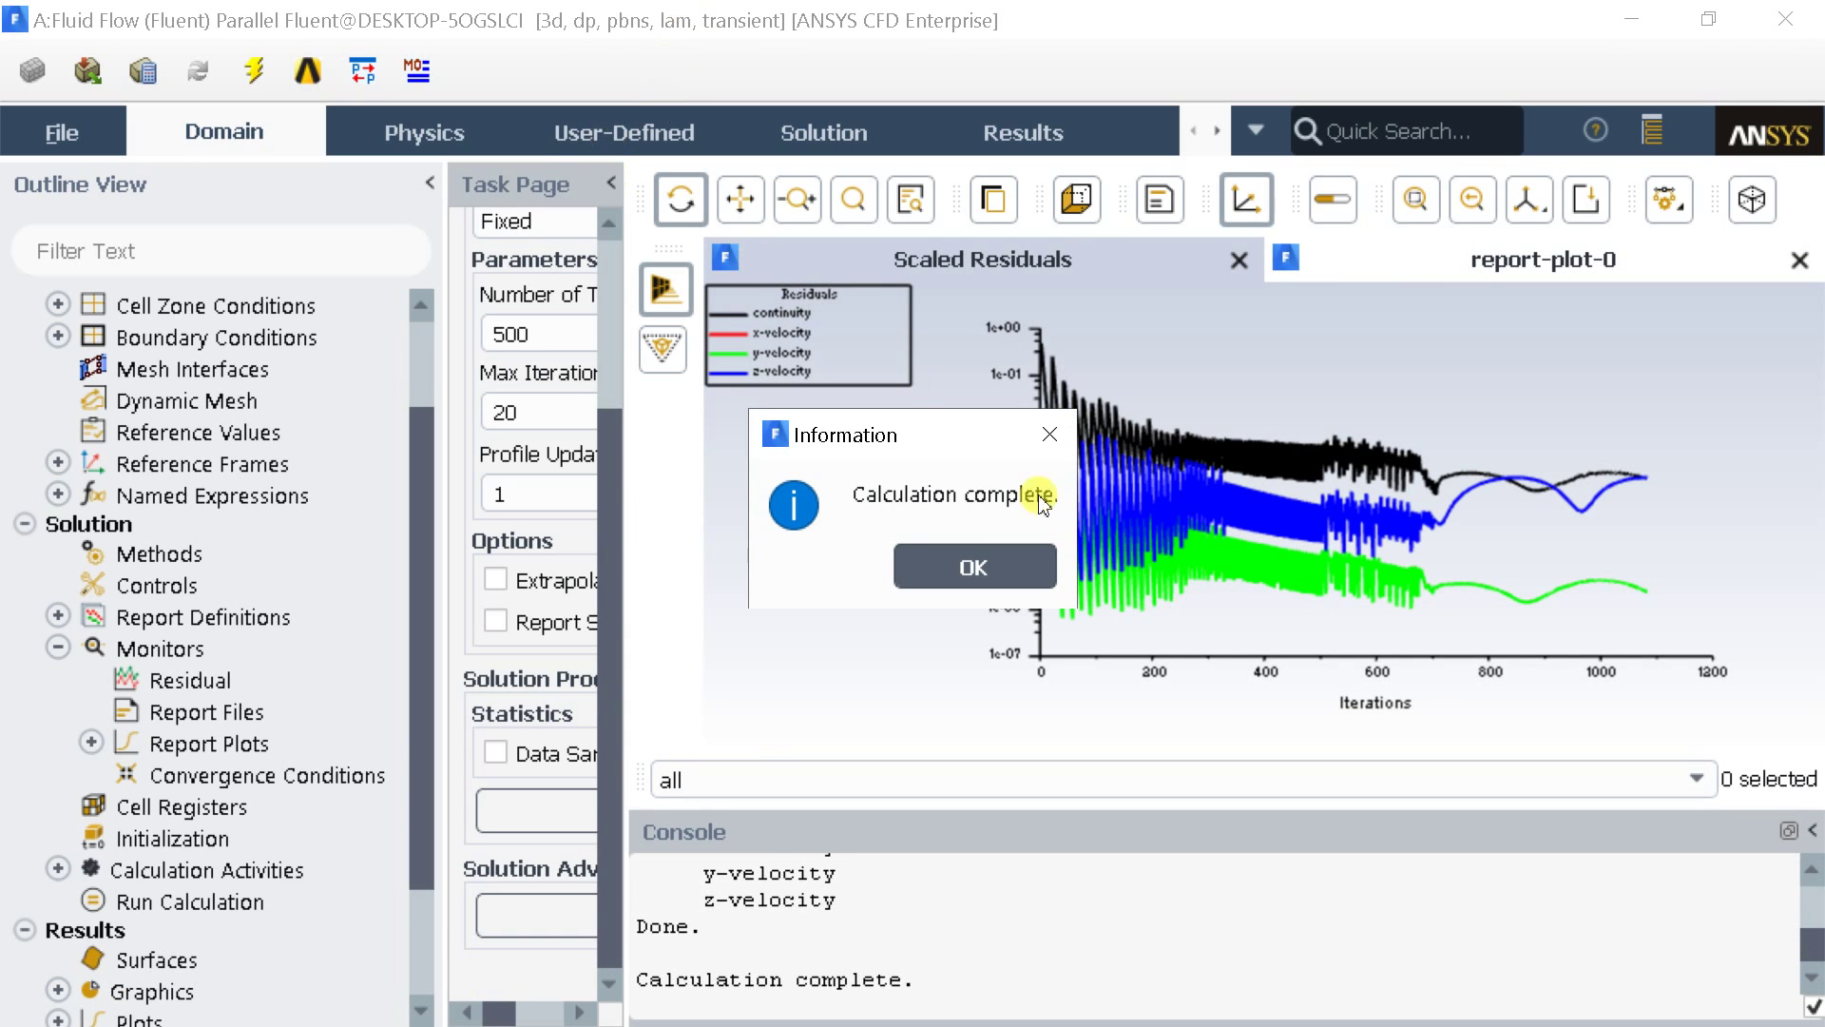
{"action": "left_click", "coordinate": [1013, 586]}
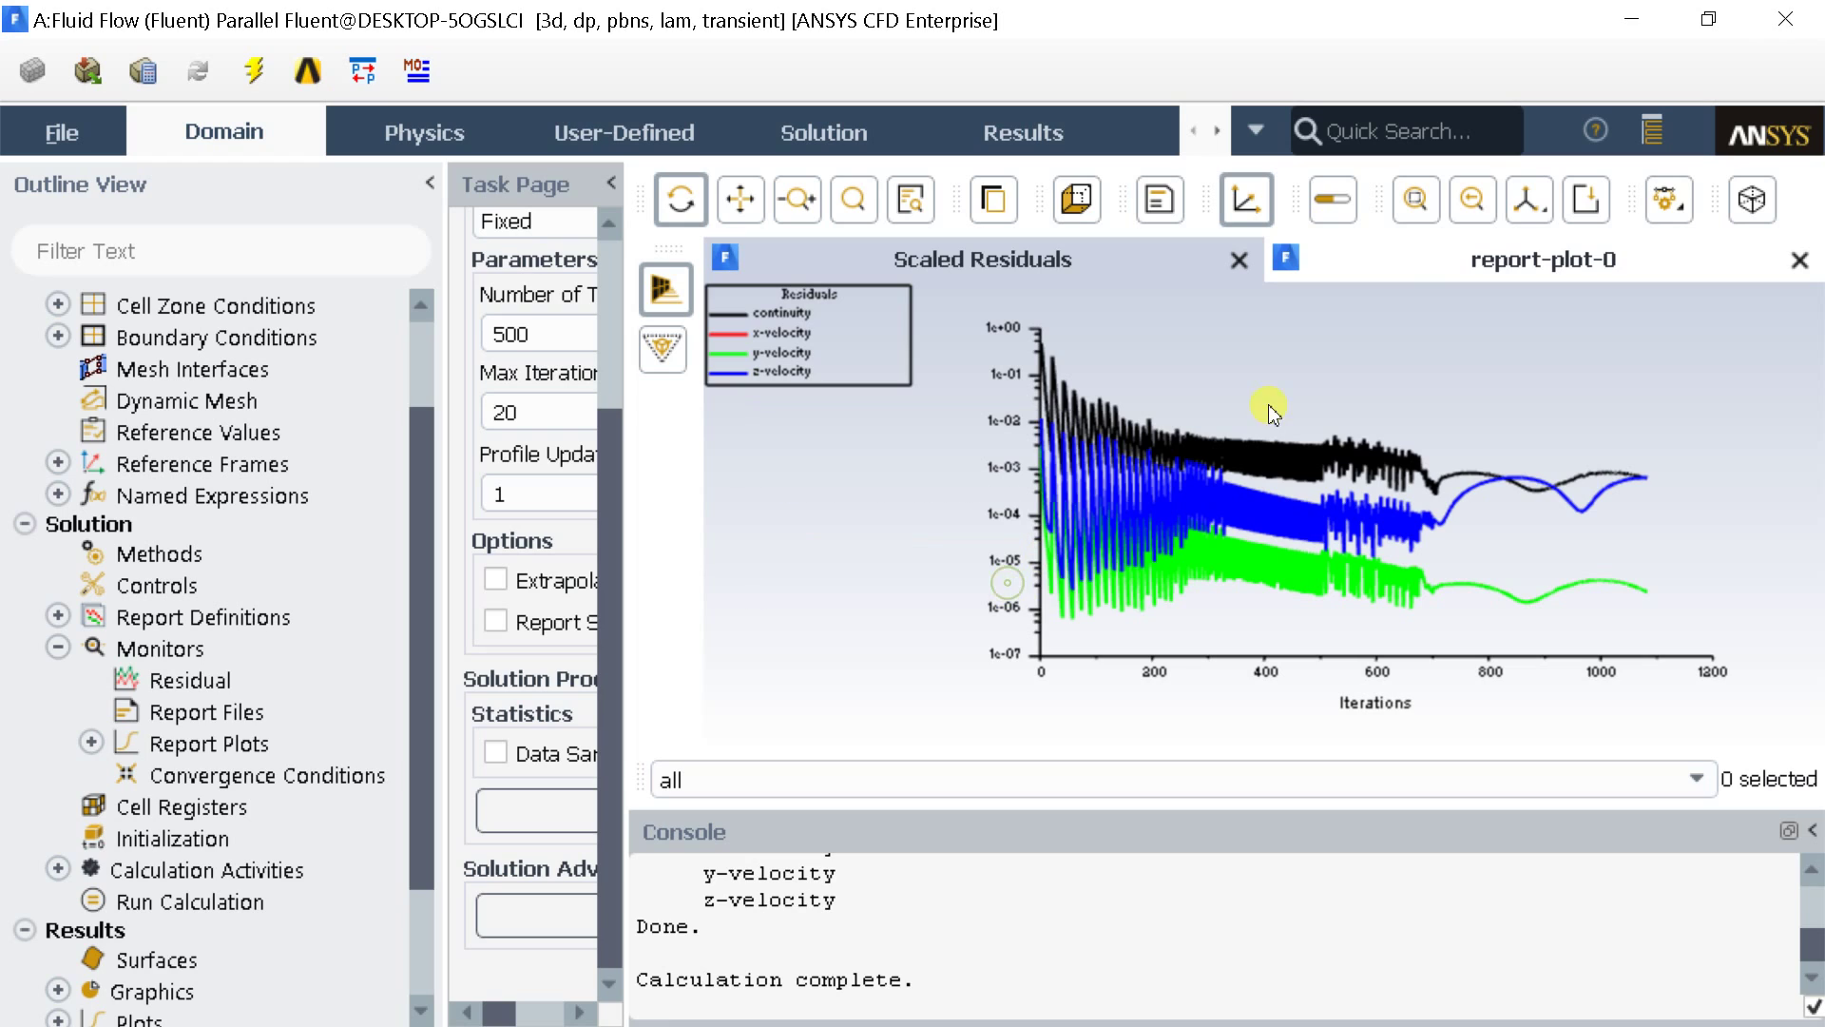
Step: Display report-plot-0 and set up a picture export with window resolution disabled and a width of 1280
{"action": "left_click", "coordinate": [1408, 256]}
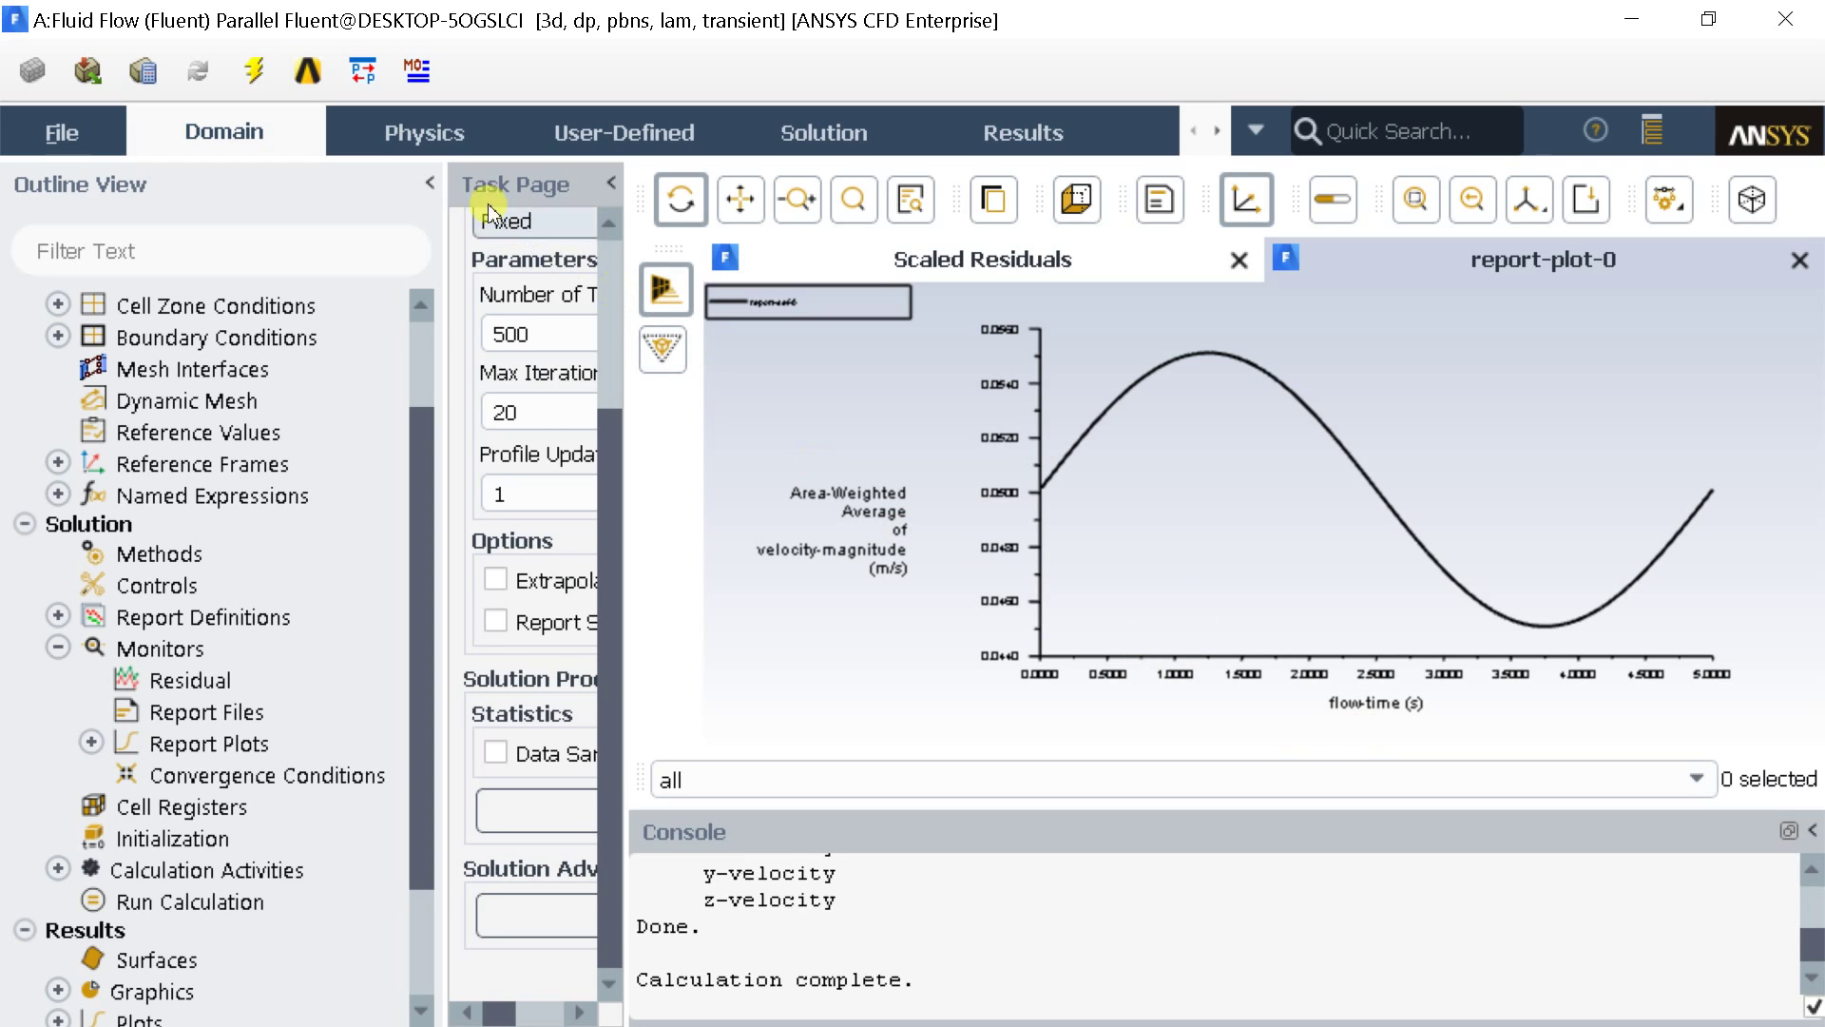
{"action": "left_click", "coordinate": [73, 128]}
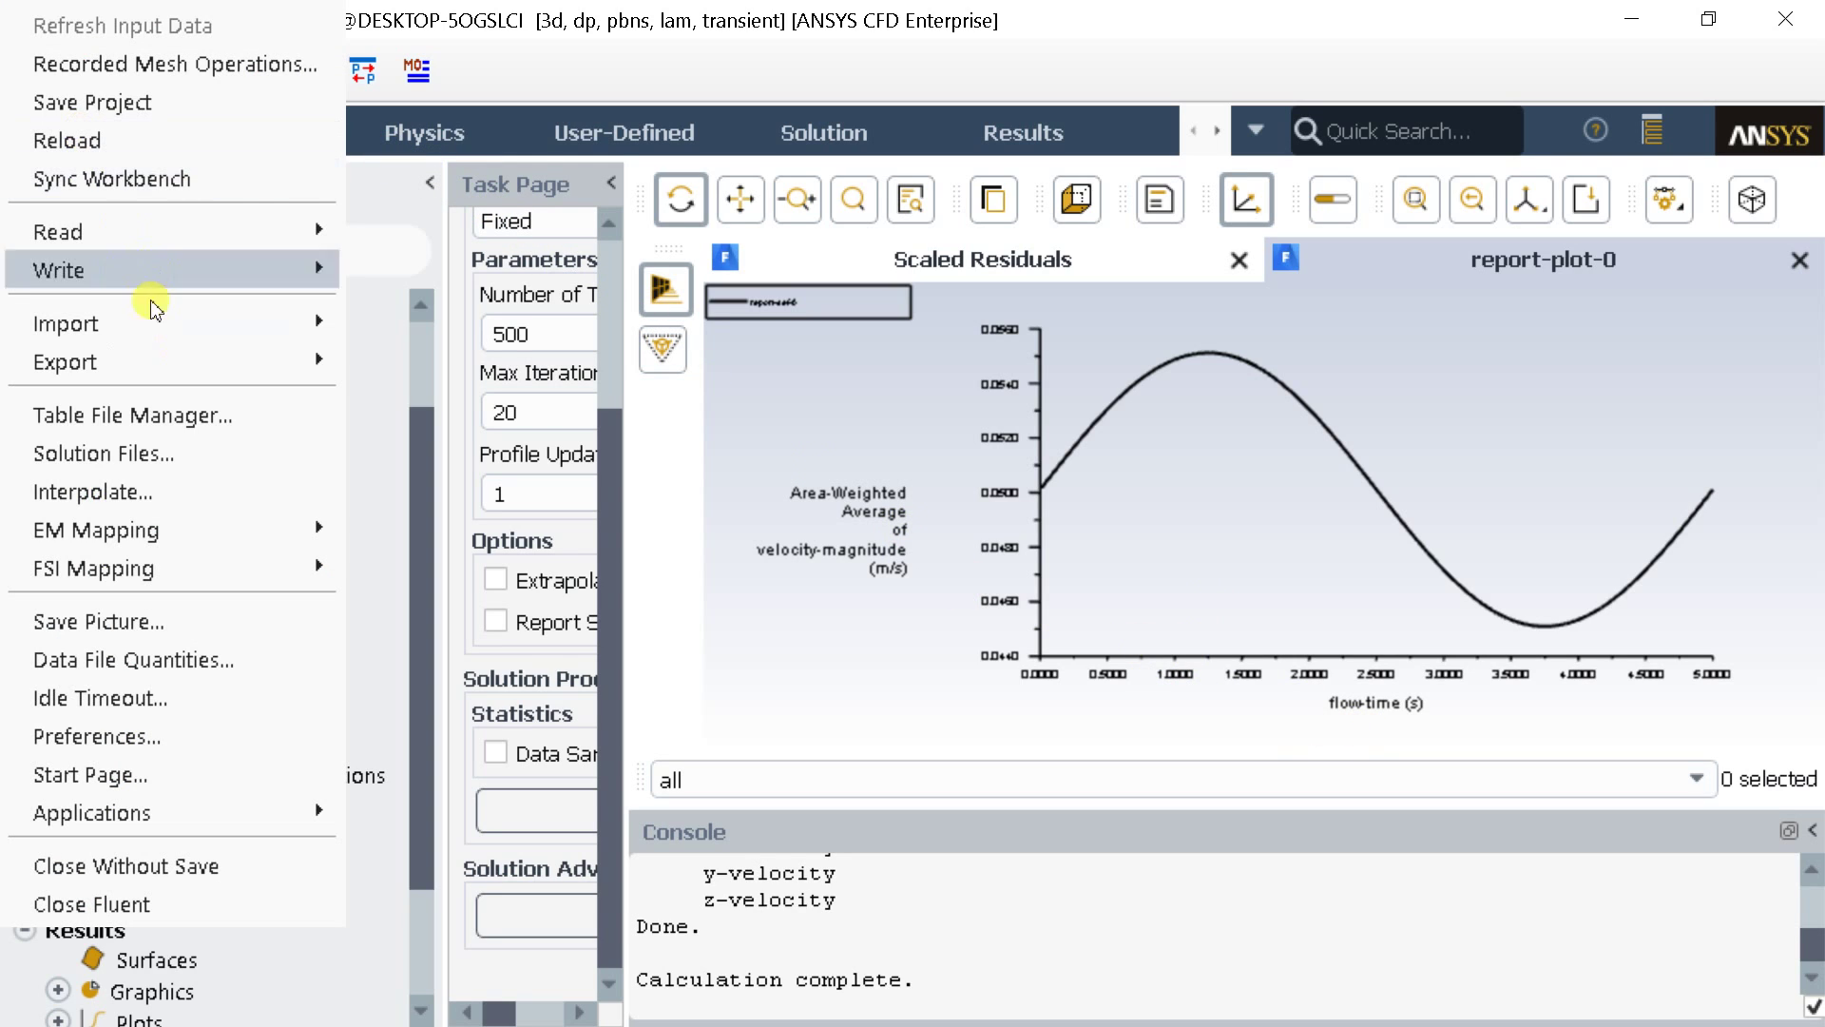
{"action": "left_click", "coordinate": [150, 618]}
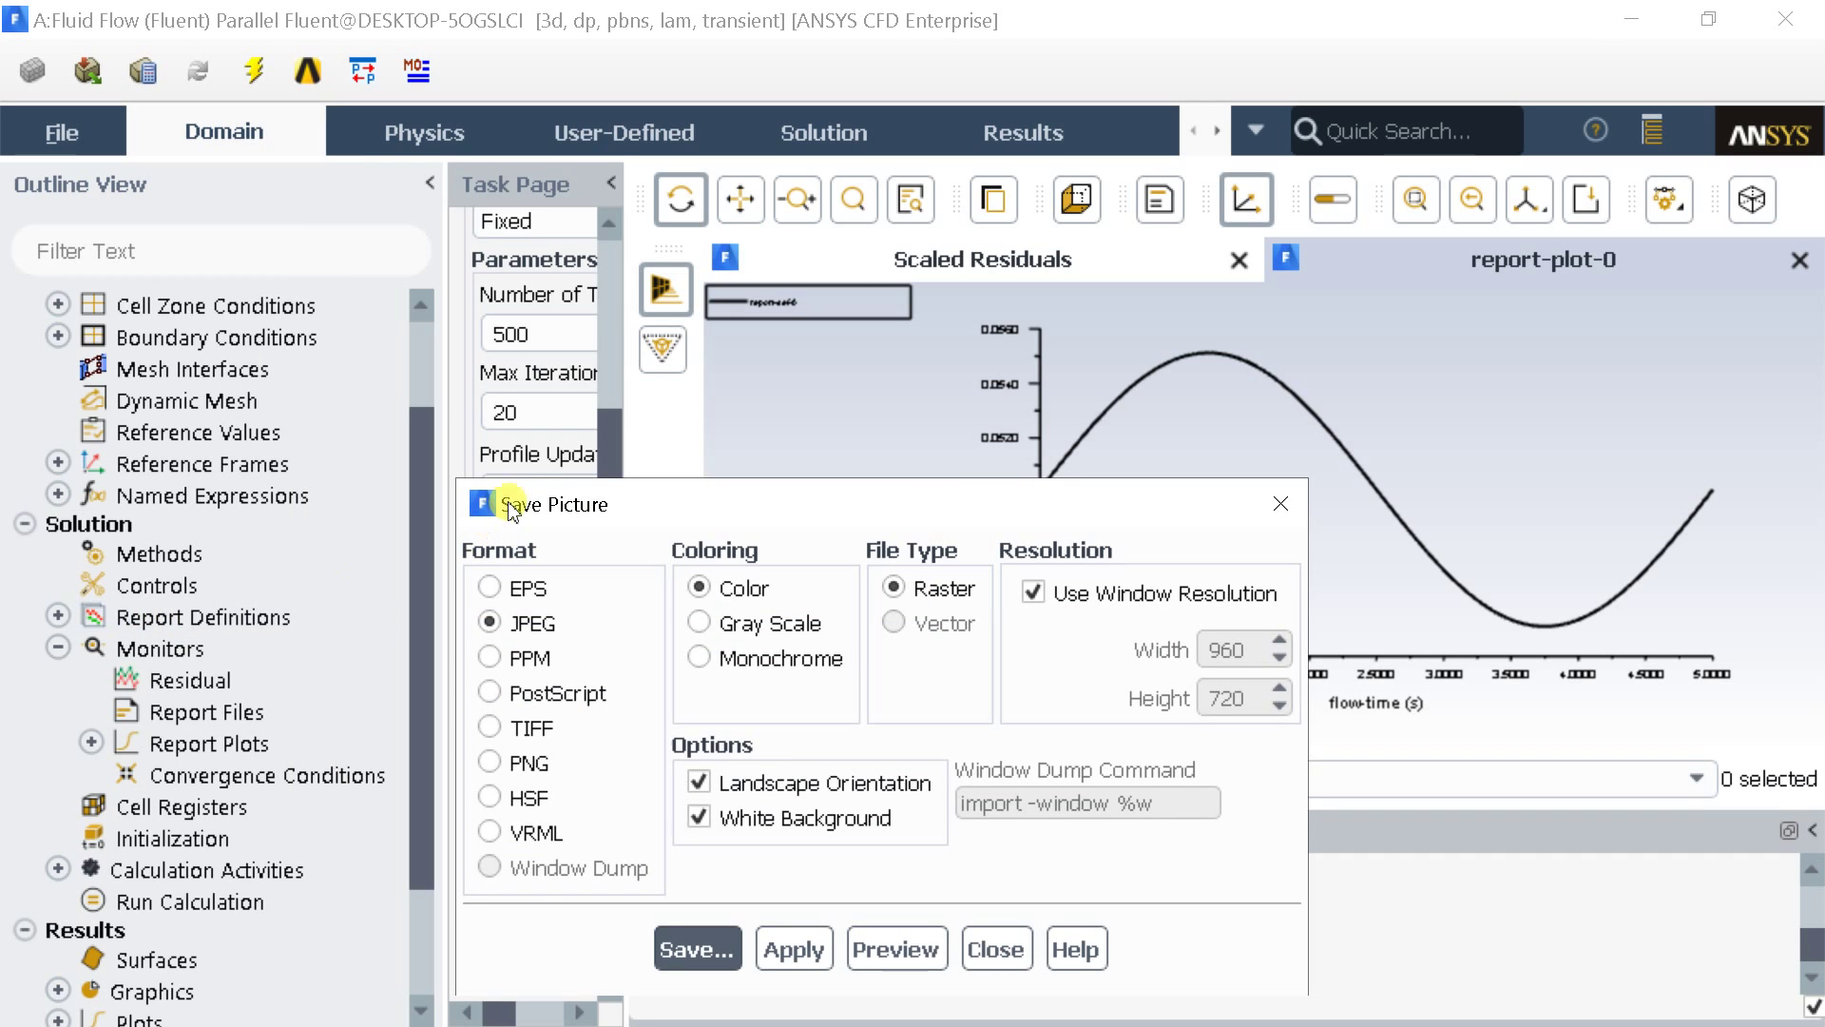
{"action": "left_click_drag", "start_coordinate": [522, 513], "coordinate": [407, 252]}
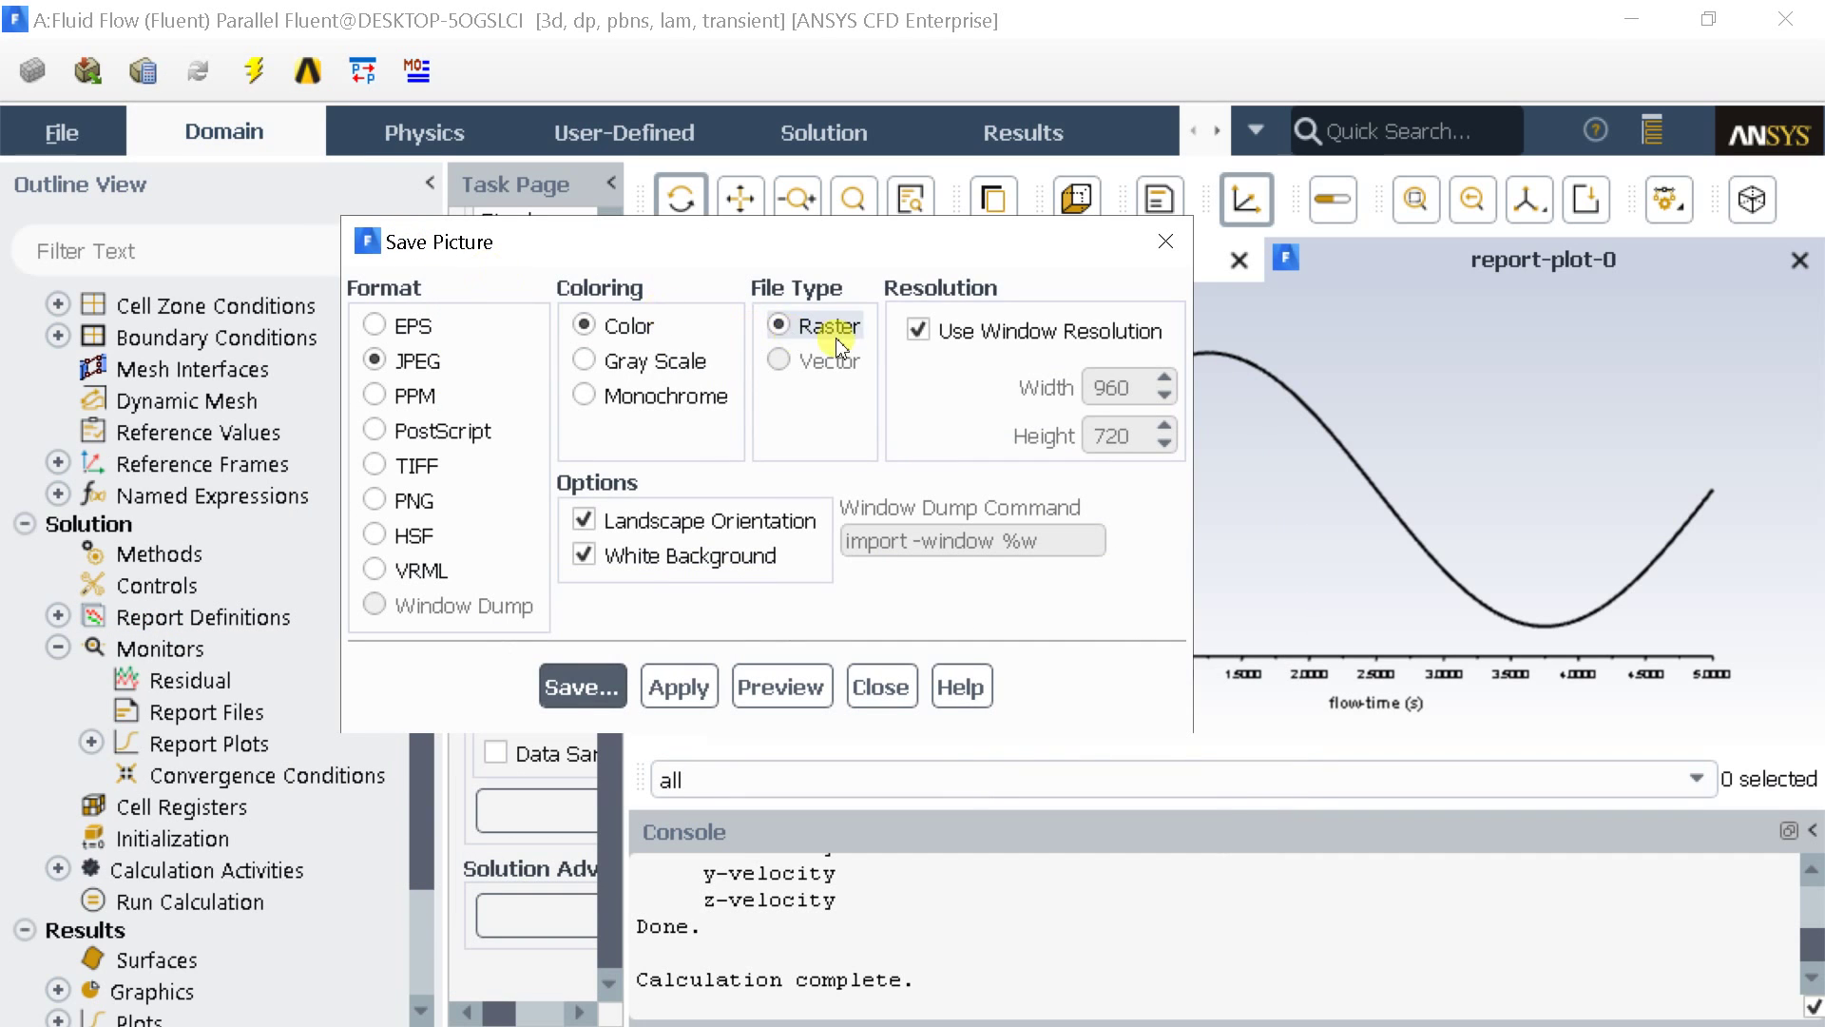
{"action": "left_click", "coordinate": [921, 333]}
{"action": "double_click", "coordinate": [1087, 390]}
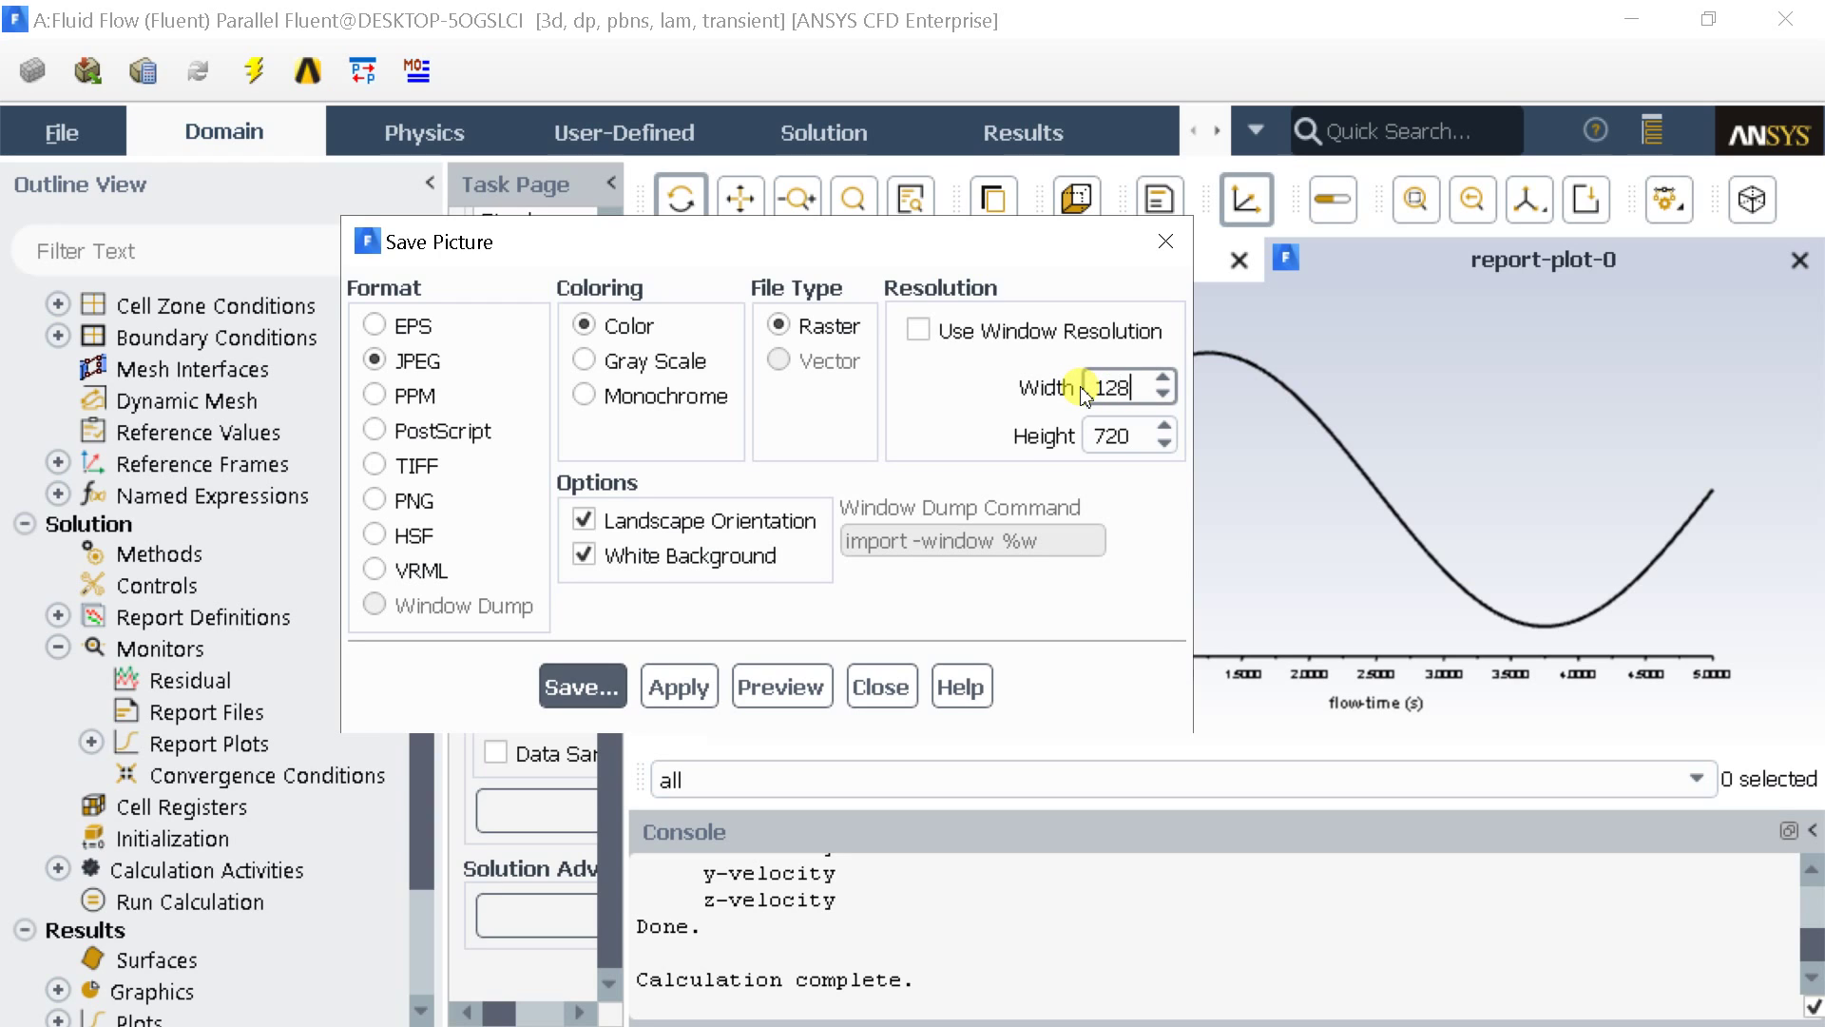
{"action": "type", "text": "1280"}
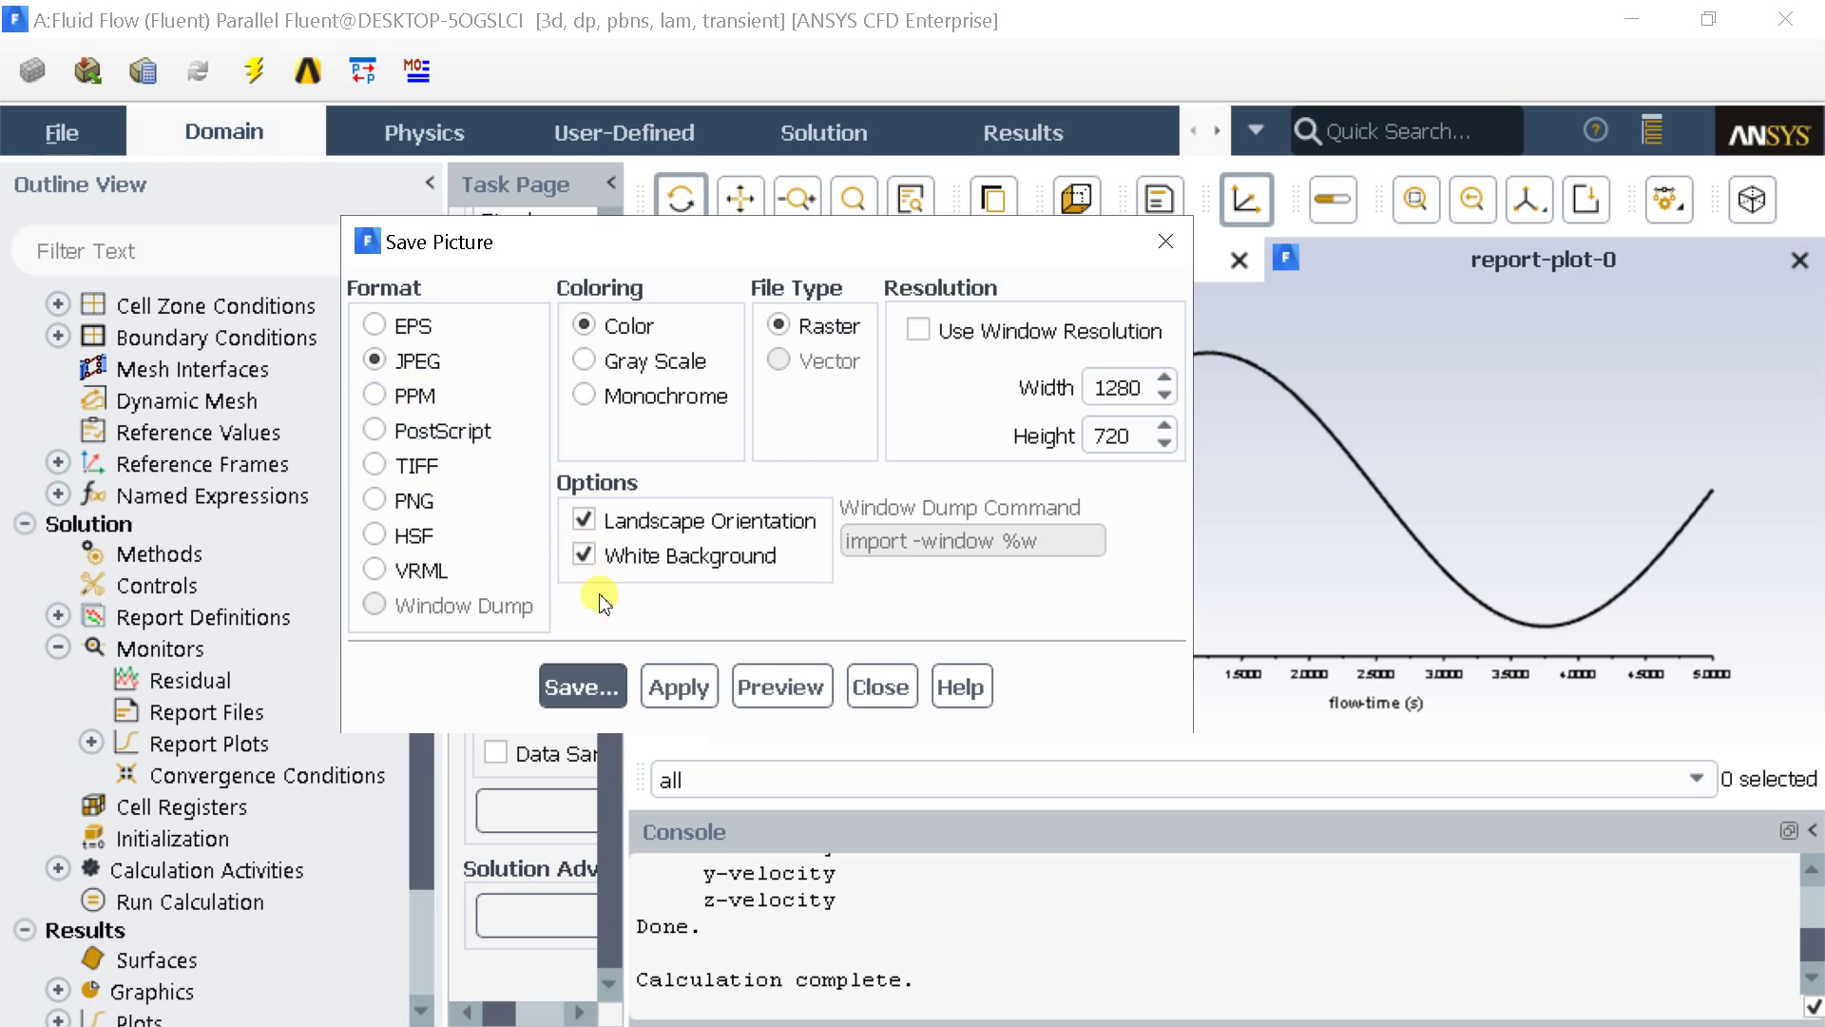
Step: Save the report plot picture as a JPEG under the proposed file name and close the picture settings
{"action": "left_click", "coordinate": [590, 690]}
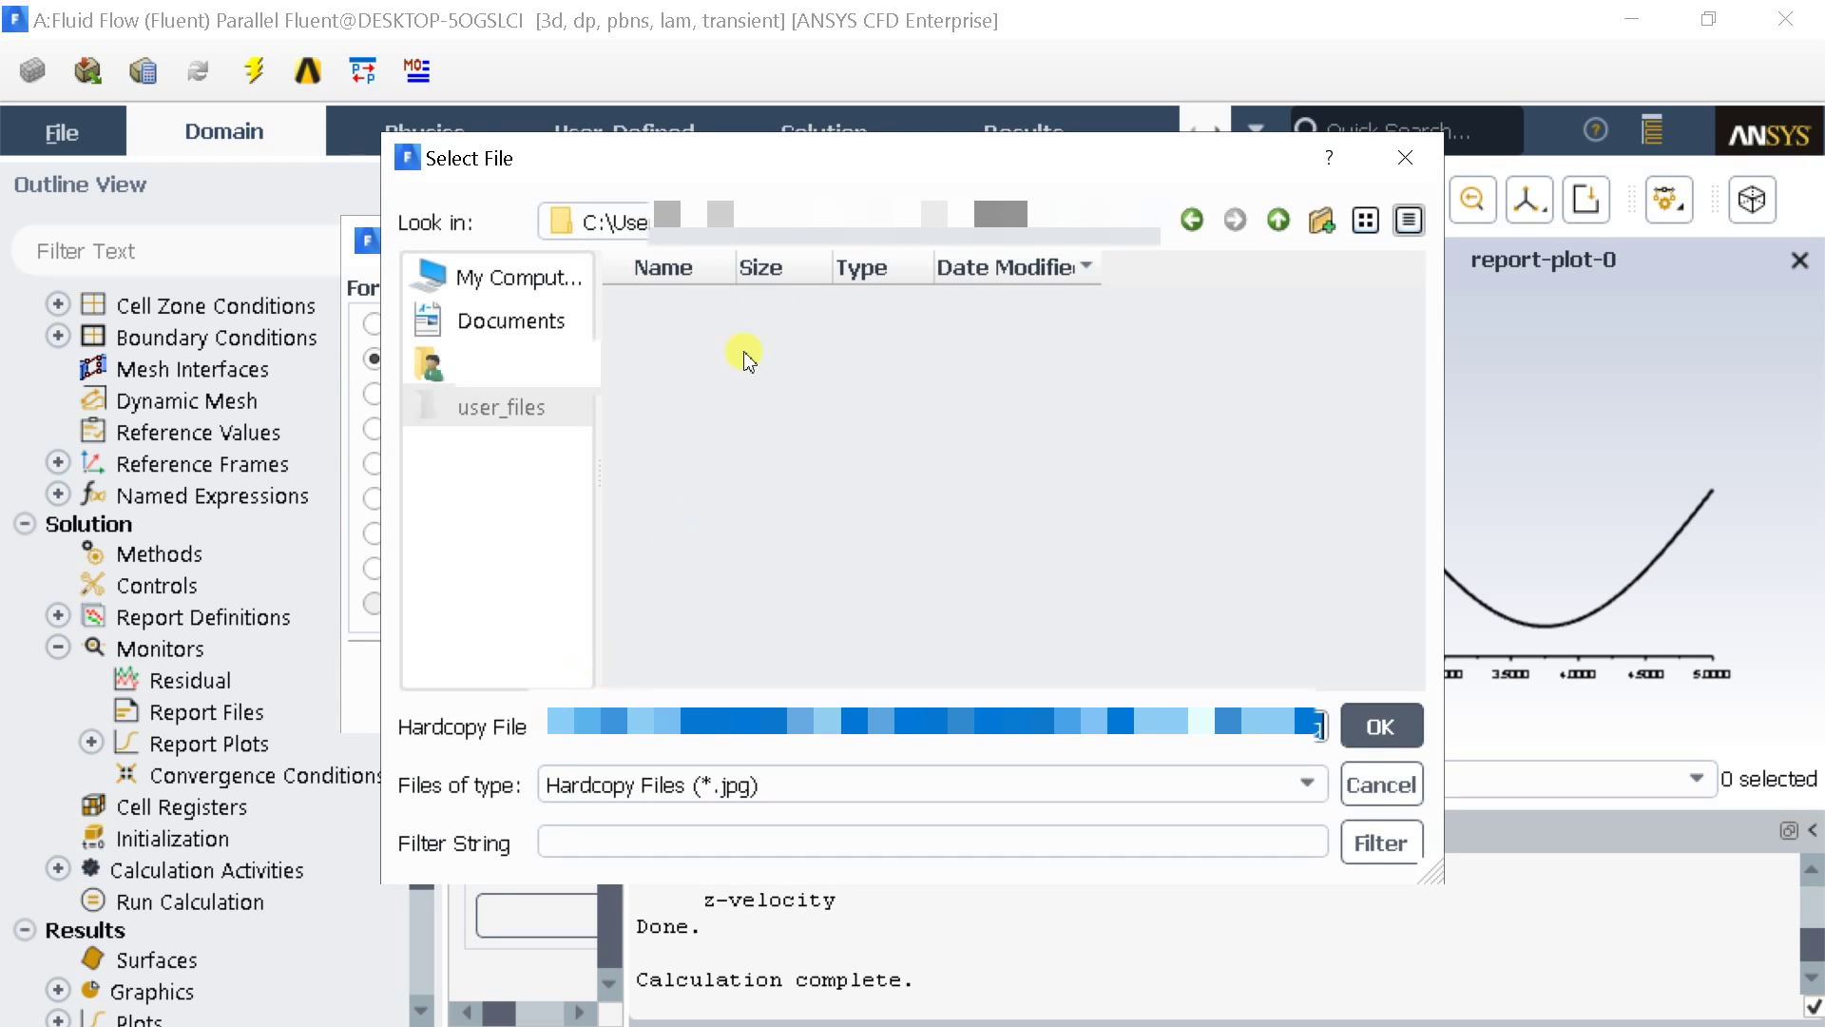
{"action": "left_click", "coordinate": [799, 223]}
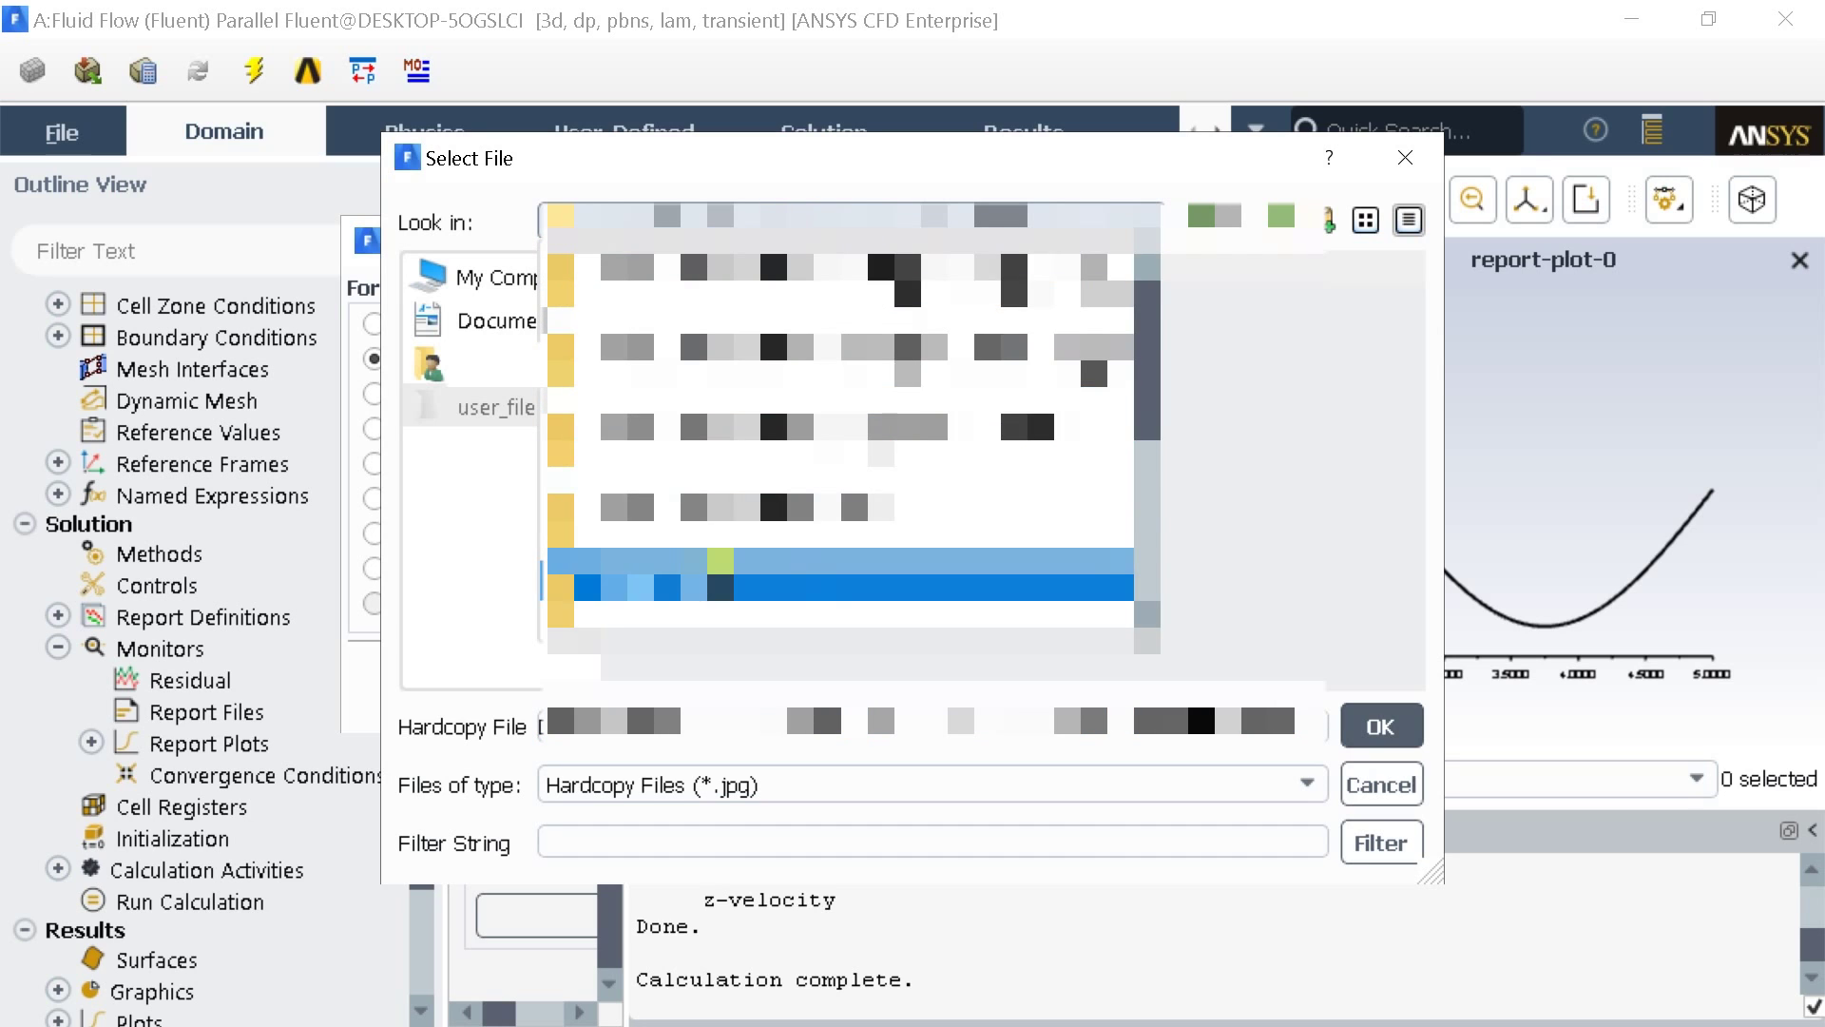
{"action": "left_click", "coordinate": [836, 440]}
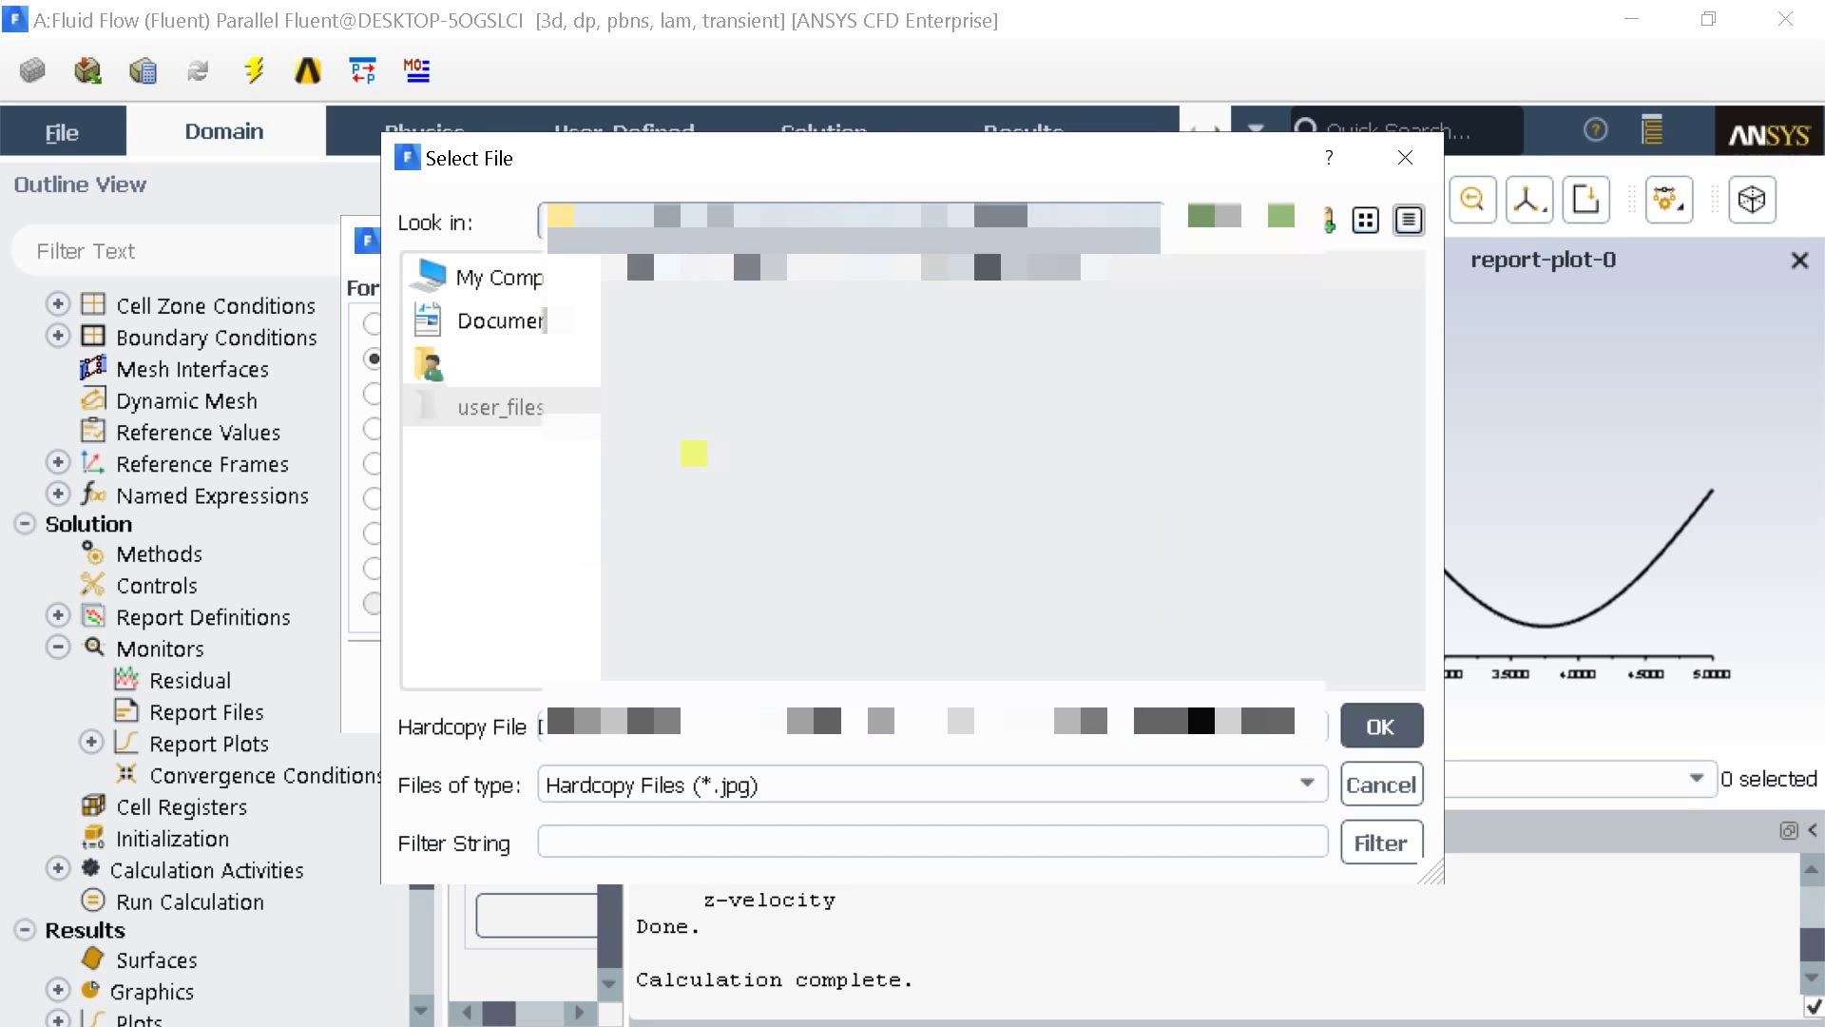
{"action": "left_click", "coordinate": [1380, 729]}
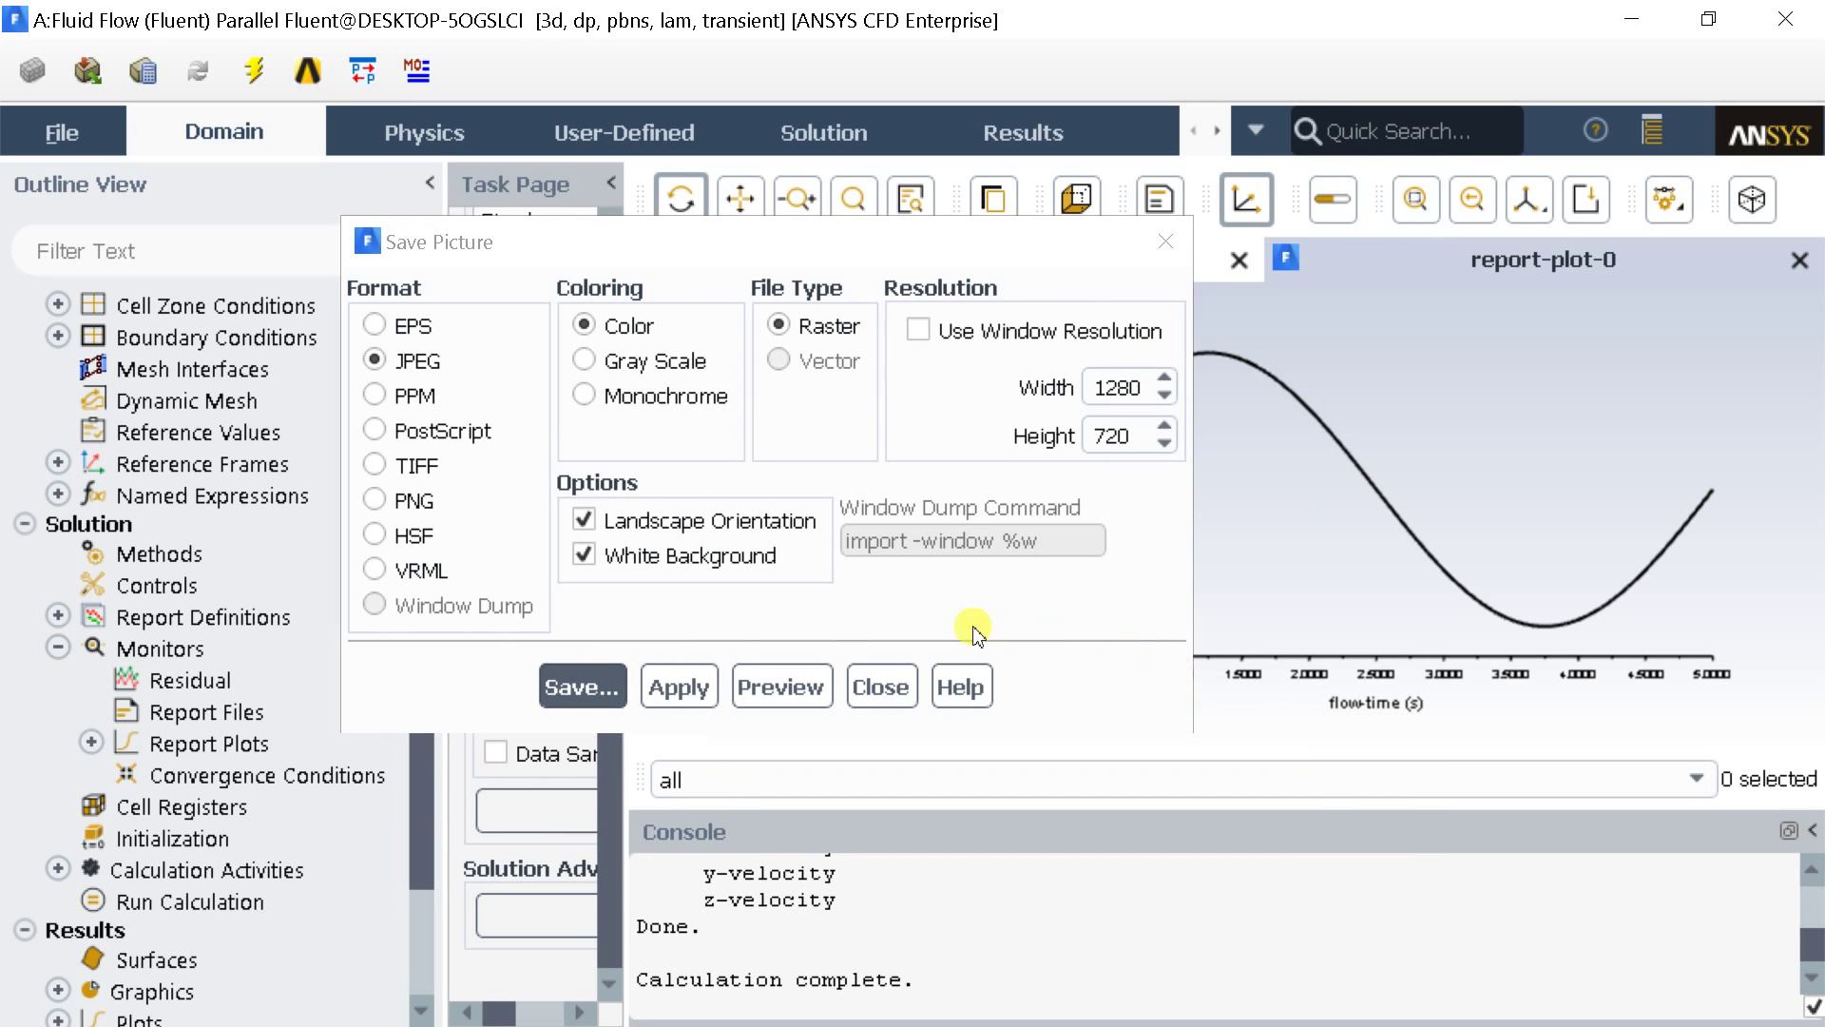
{"action": "left_click", "coordinate": [881, 689]}
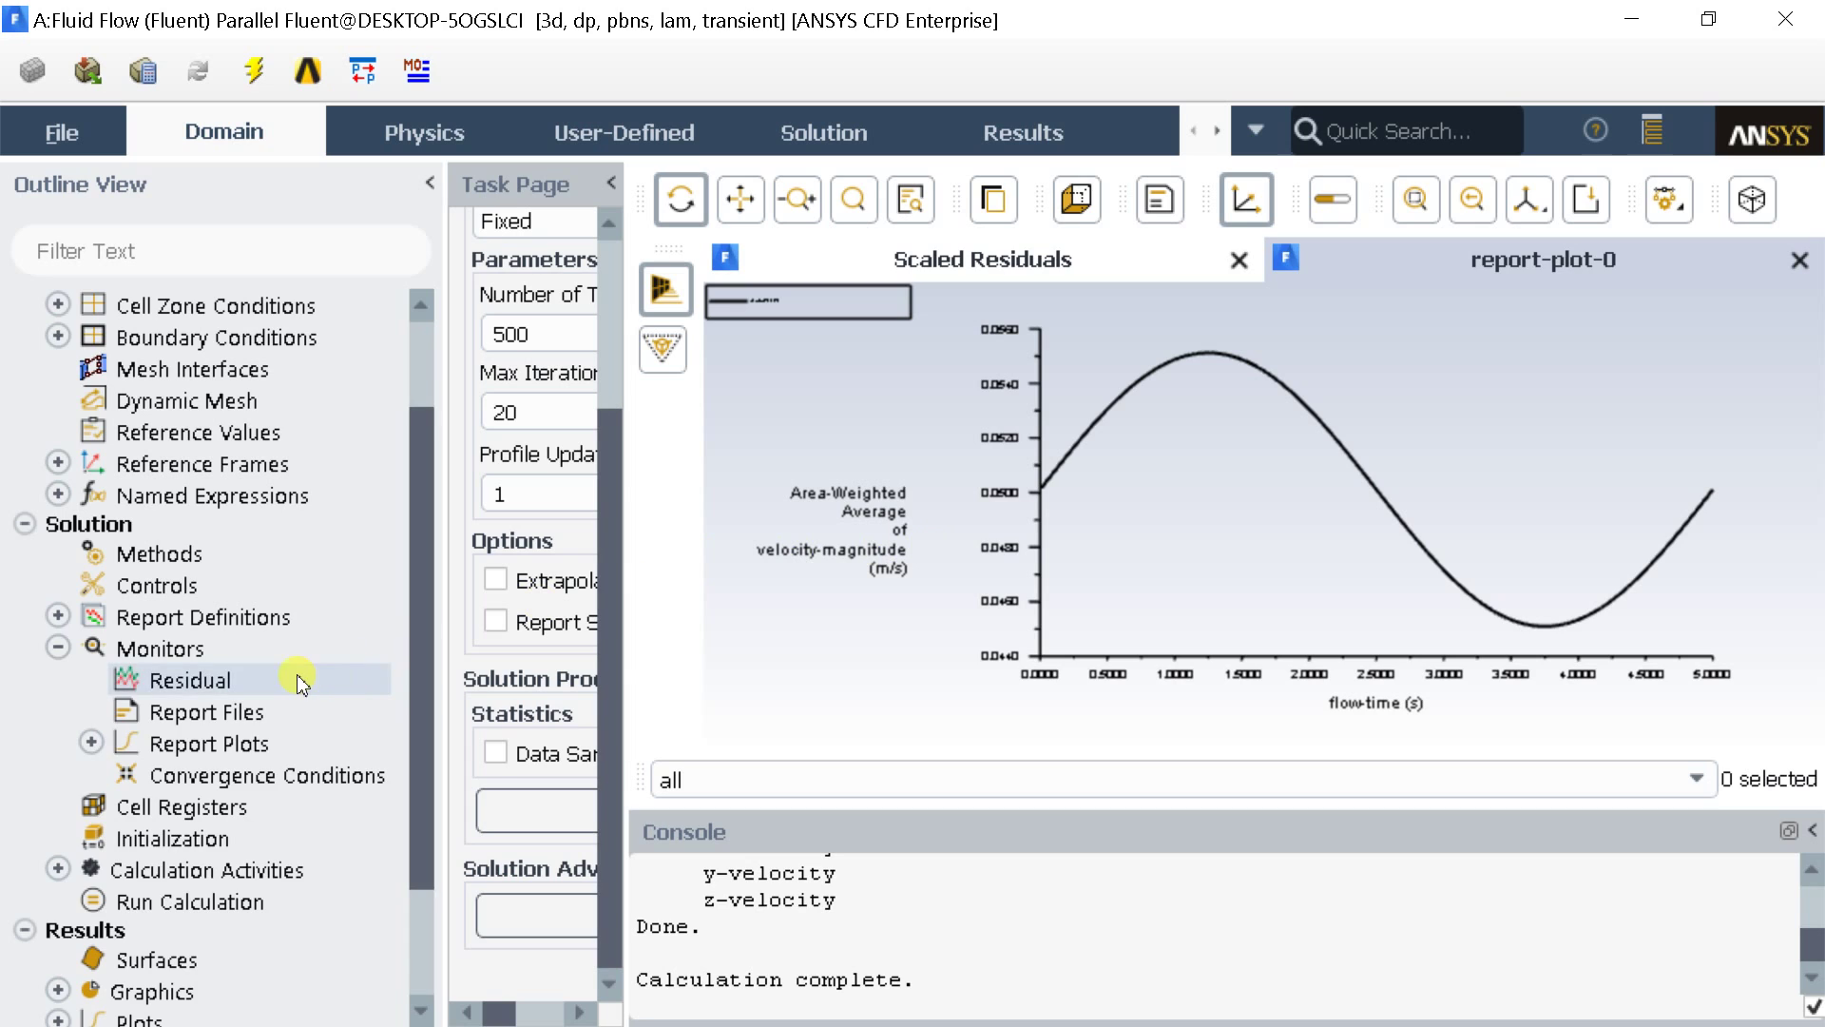
Step: Quit Fluent, confirming the exit, and open the Results cell of the Fluid Flow (Fluent) system in CFD-Post
{"action": "scroll", "coordinate": [302, 684], "scroll_direction": "down", "scroll_amount": 3}
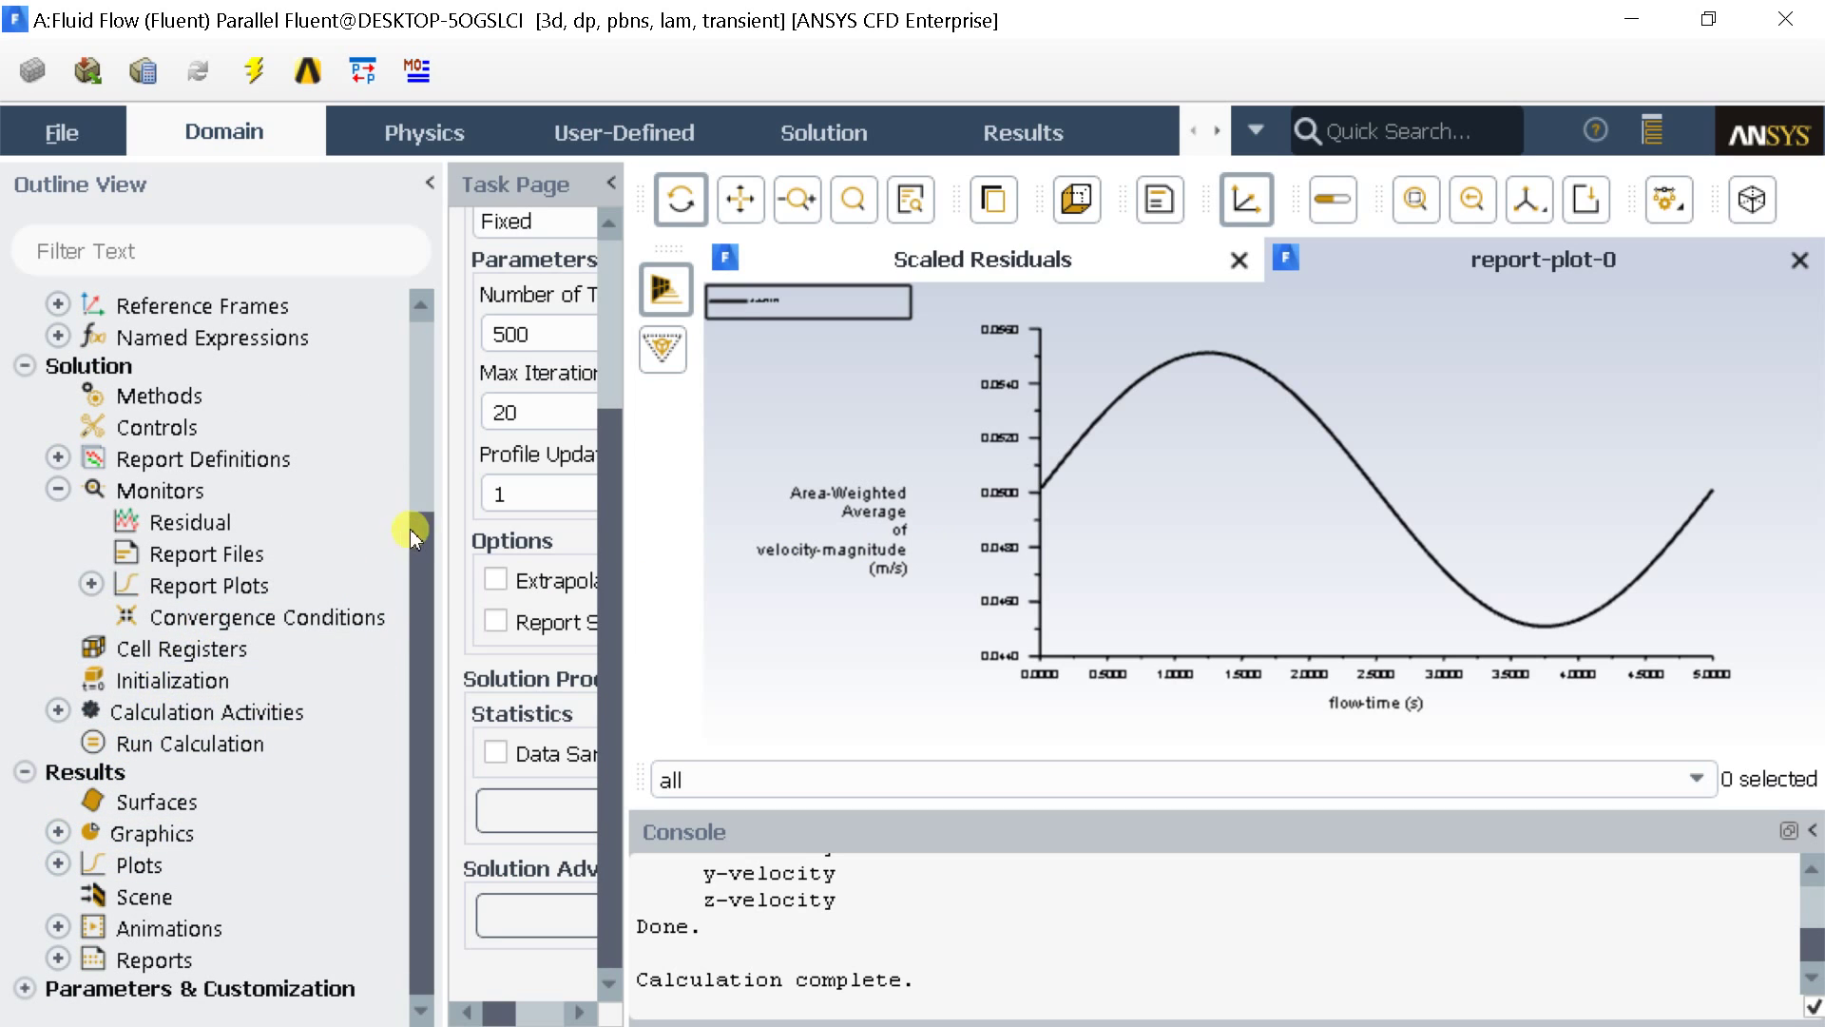
{"action": "left_click", "coordinate": [1786, 20]}
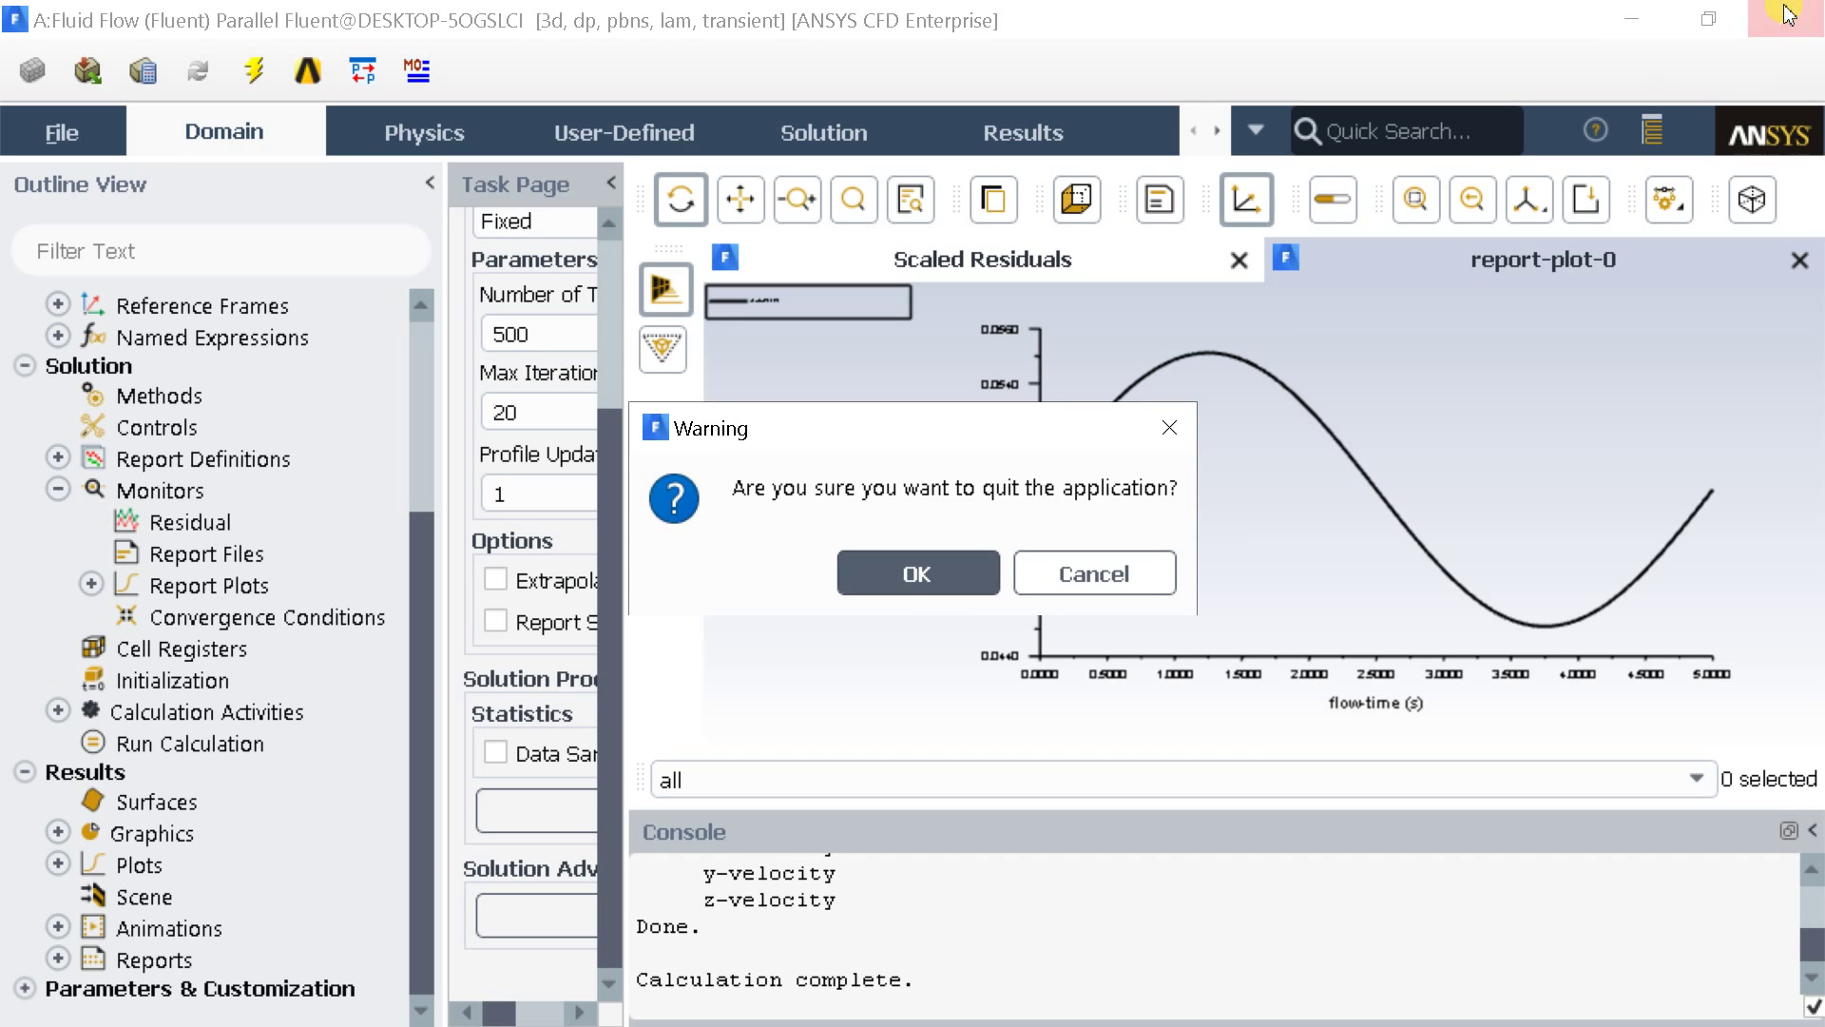
{"action": "left_click", "coordinate": [933, 567]}
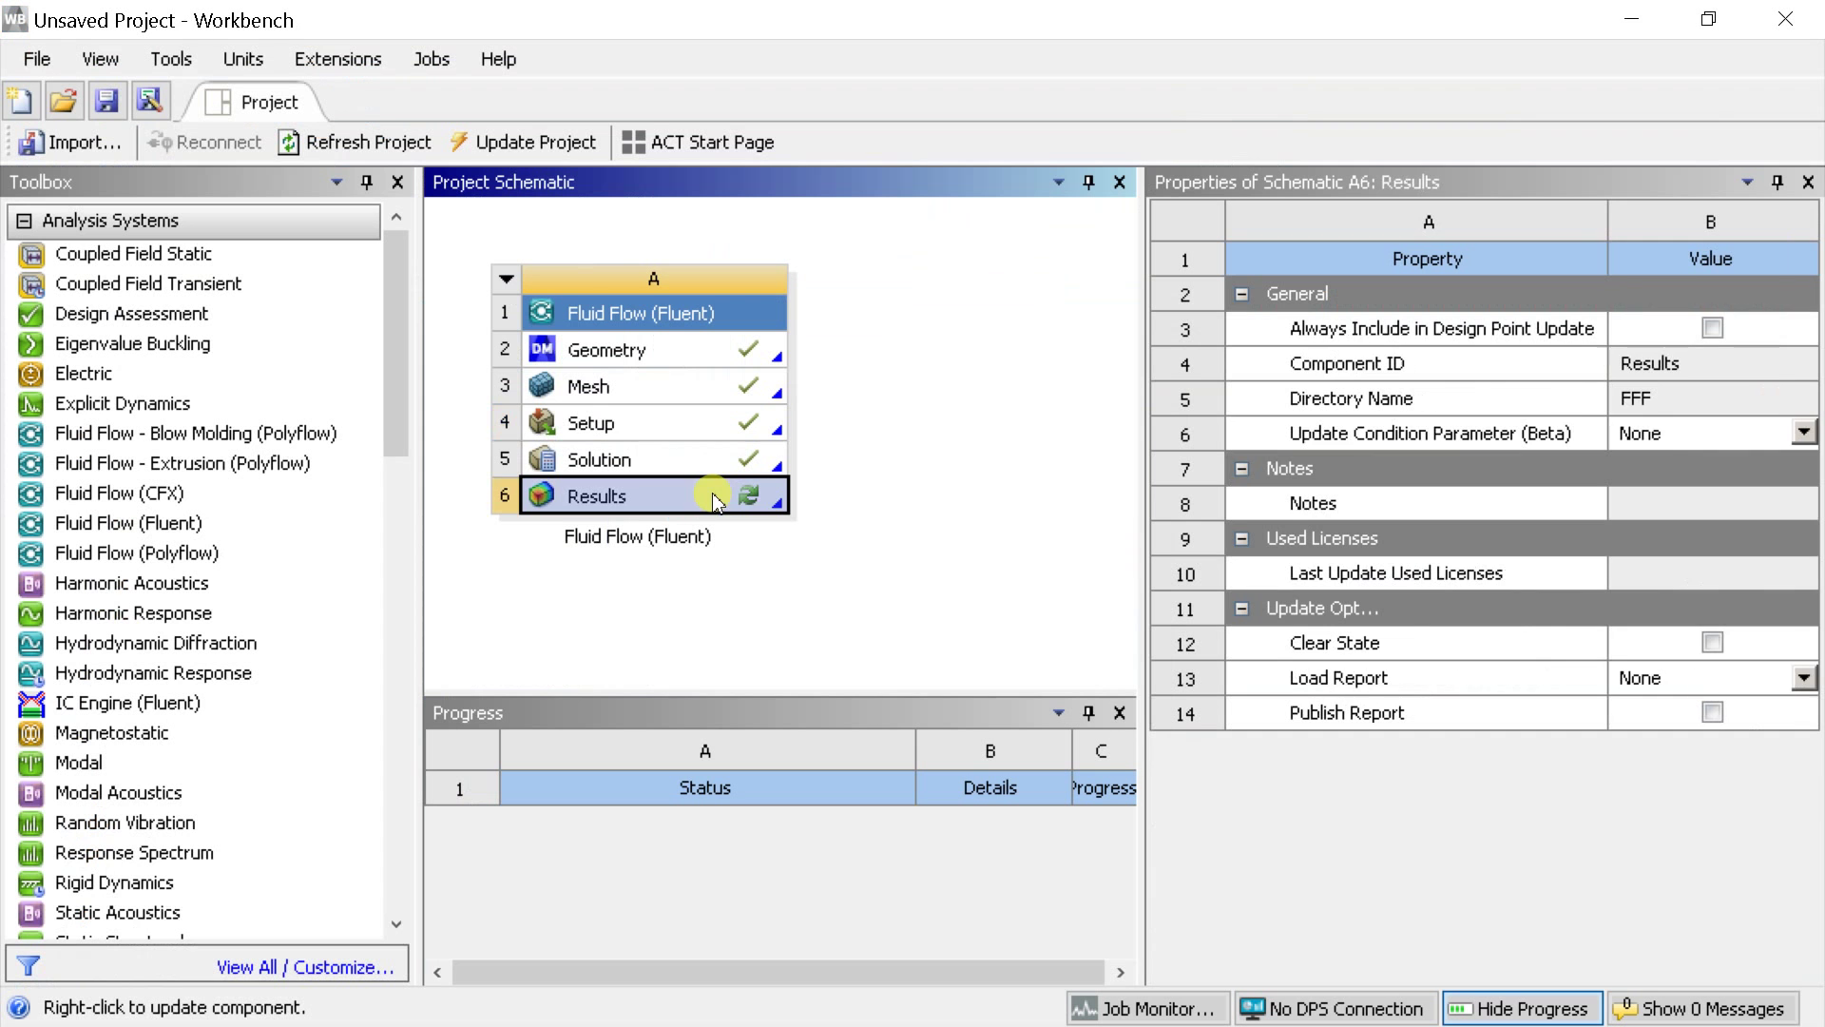
{"action": "double_click", "coordinate": [712, 495]}
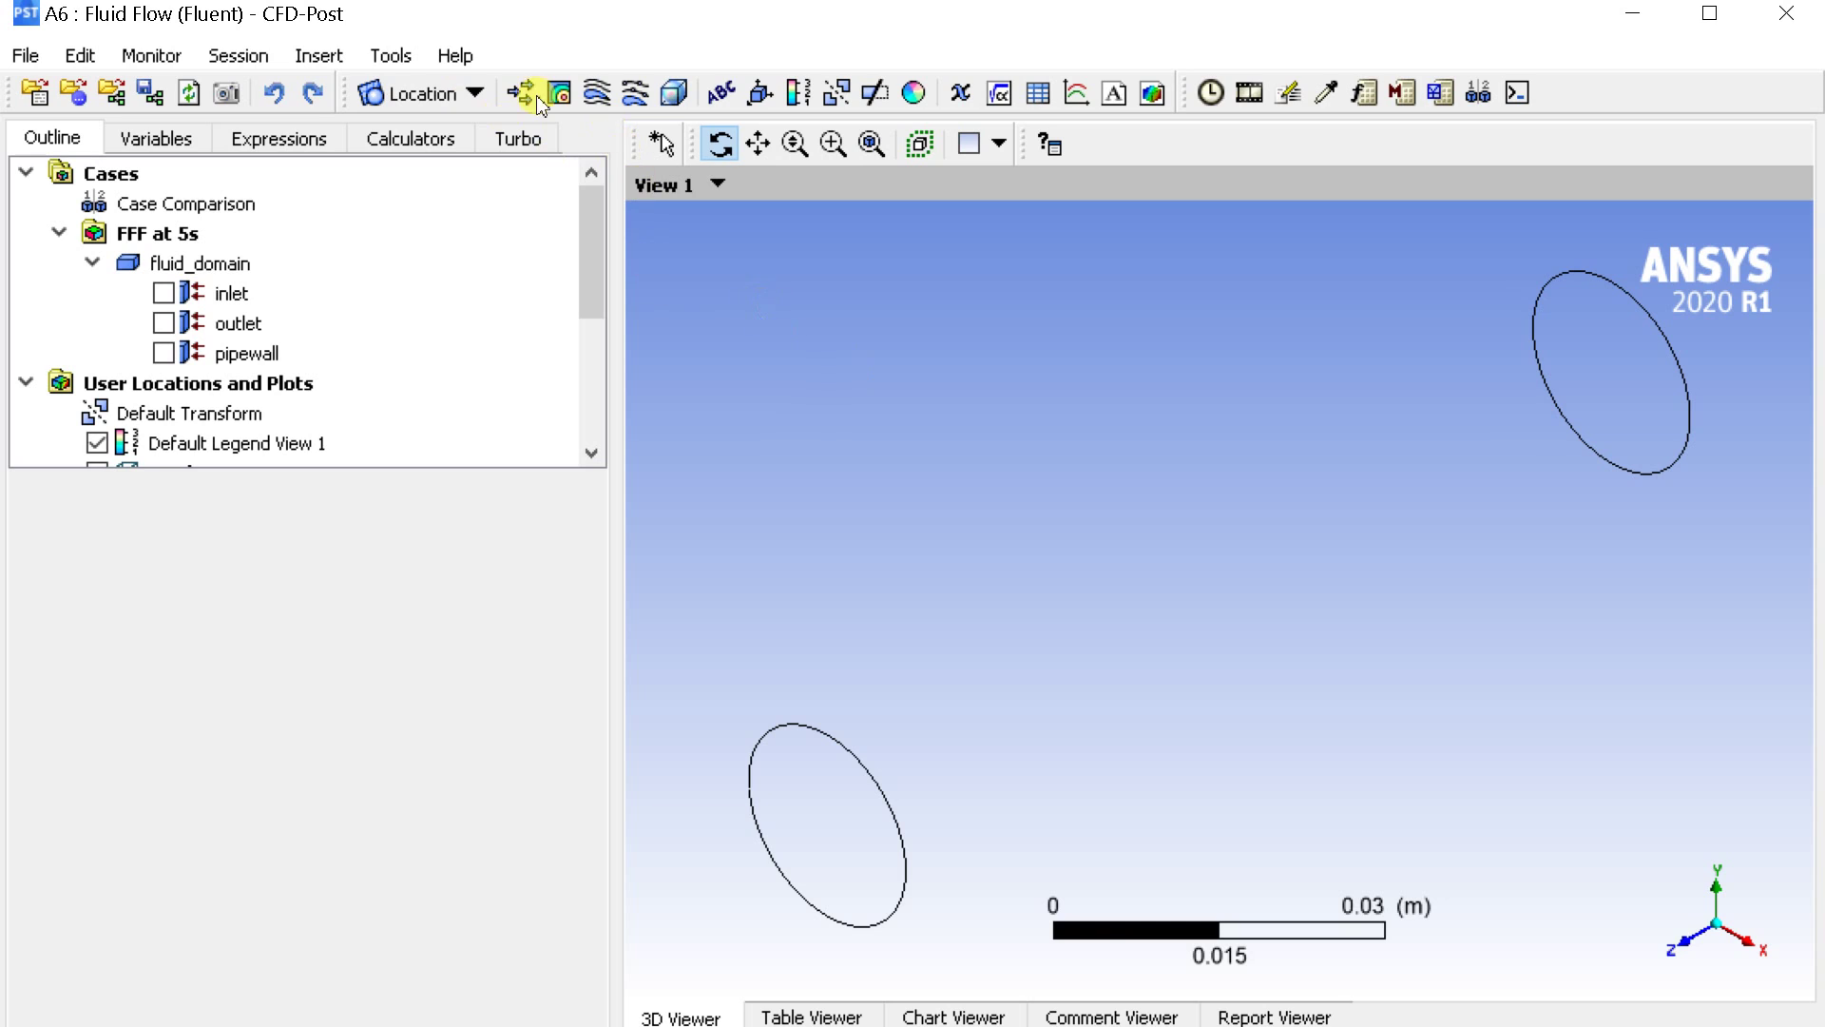
Step: Insert a velocity vector plot named Vector 1 located on the inlet and view it from the side
{"action": "left_click", "coordinate": [523, 95]}
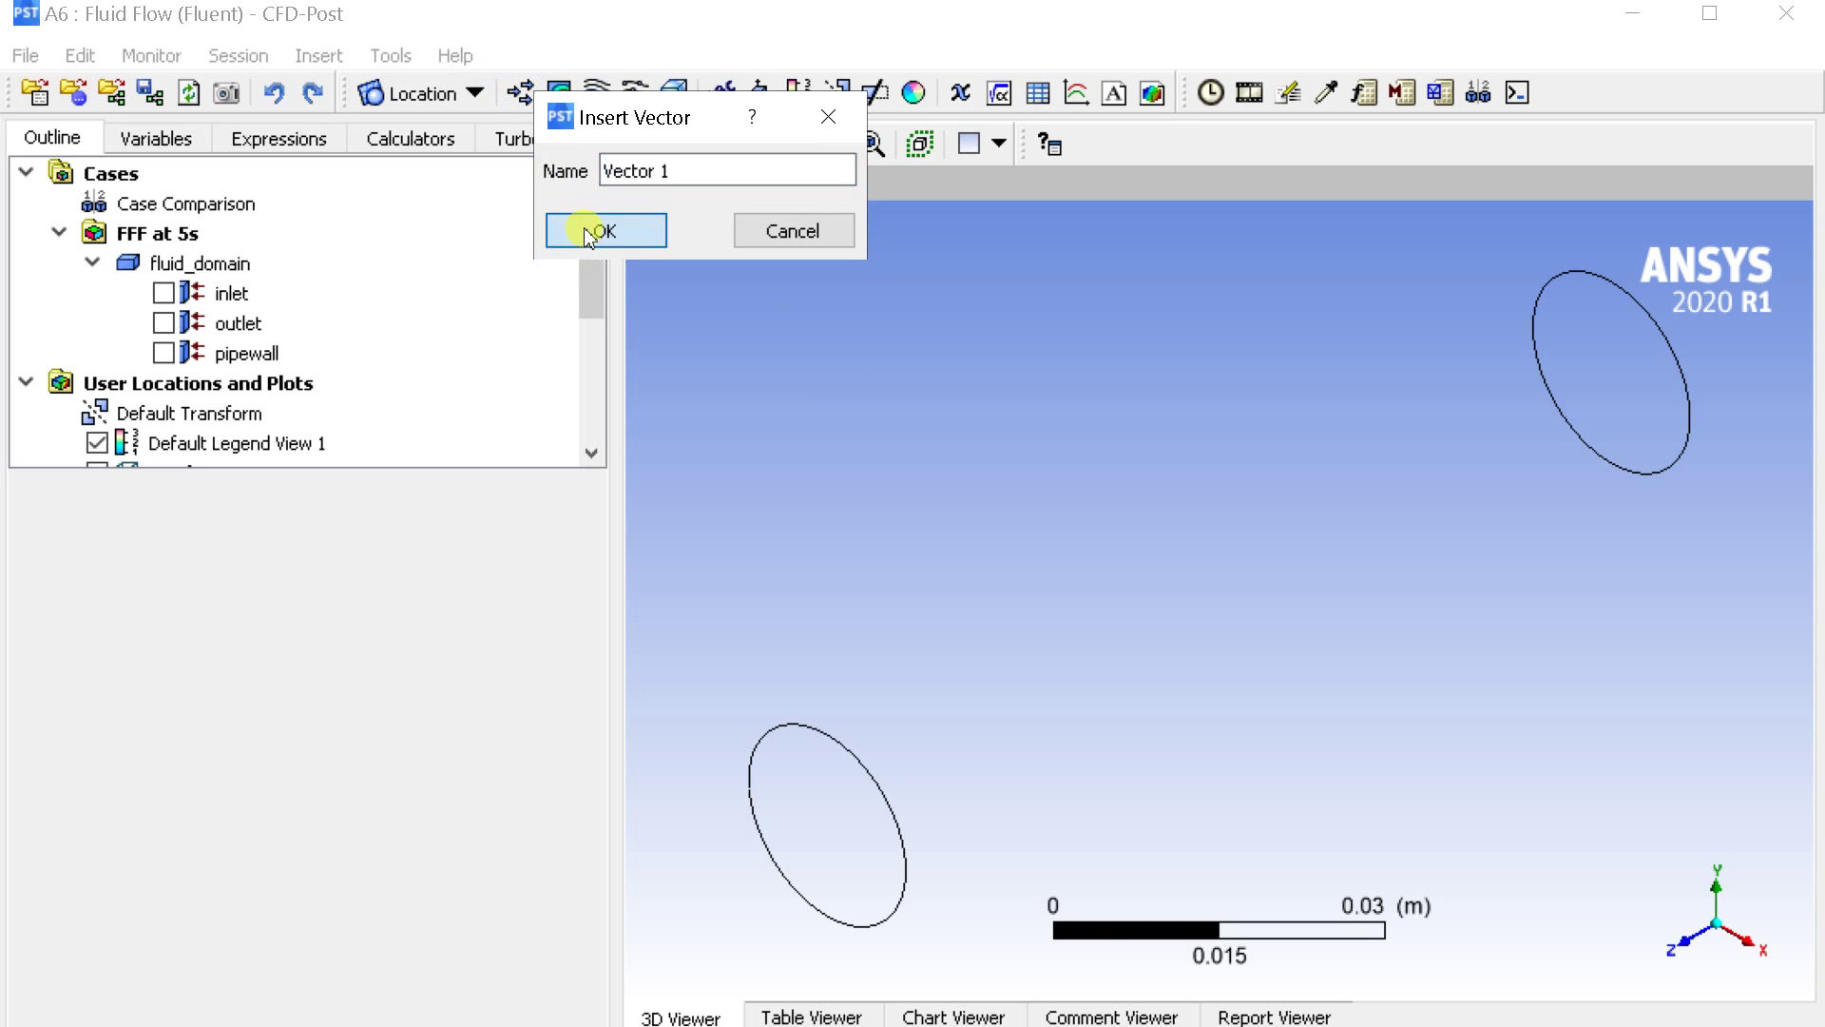
{"action": "left_click", "coordinate": [590, 232]}
{"action": "left_click", "coordinate": [362, 665]}
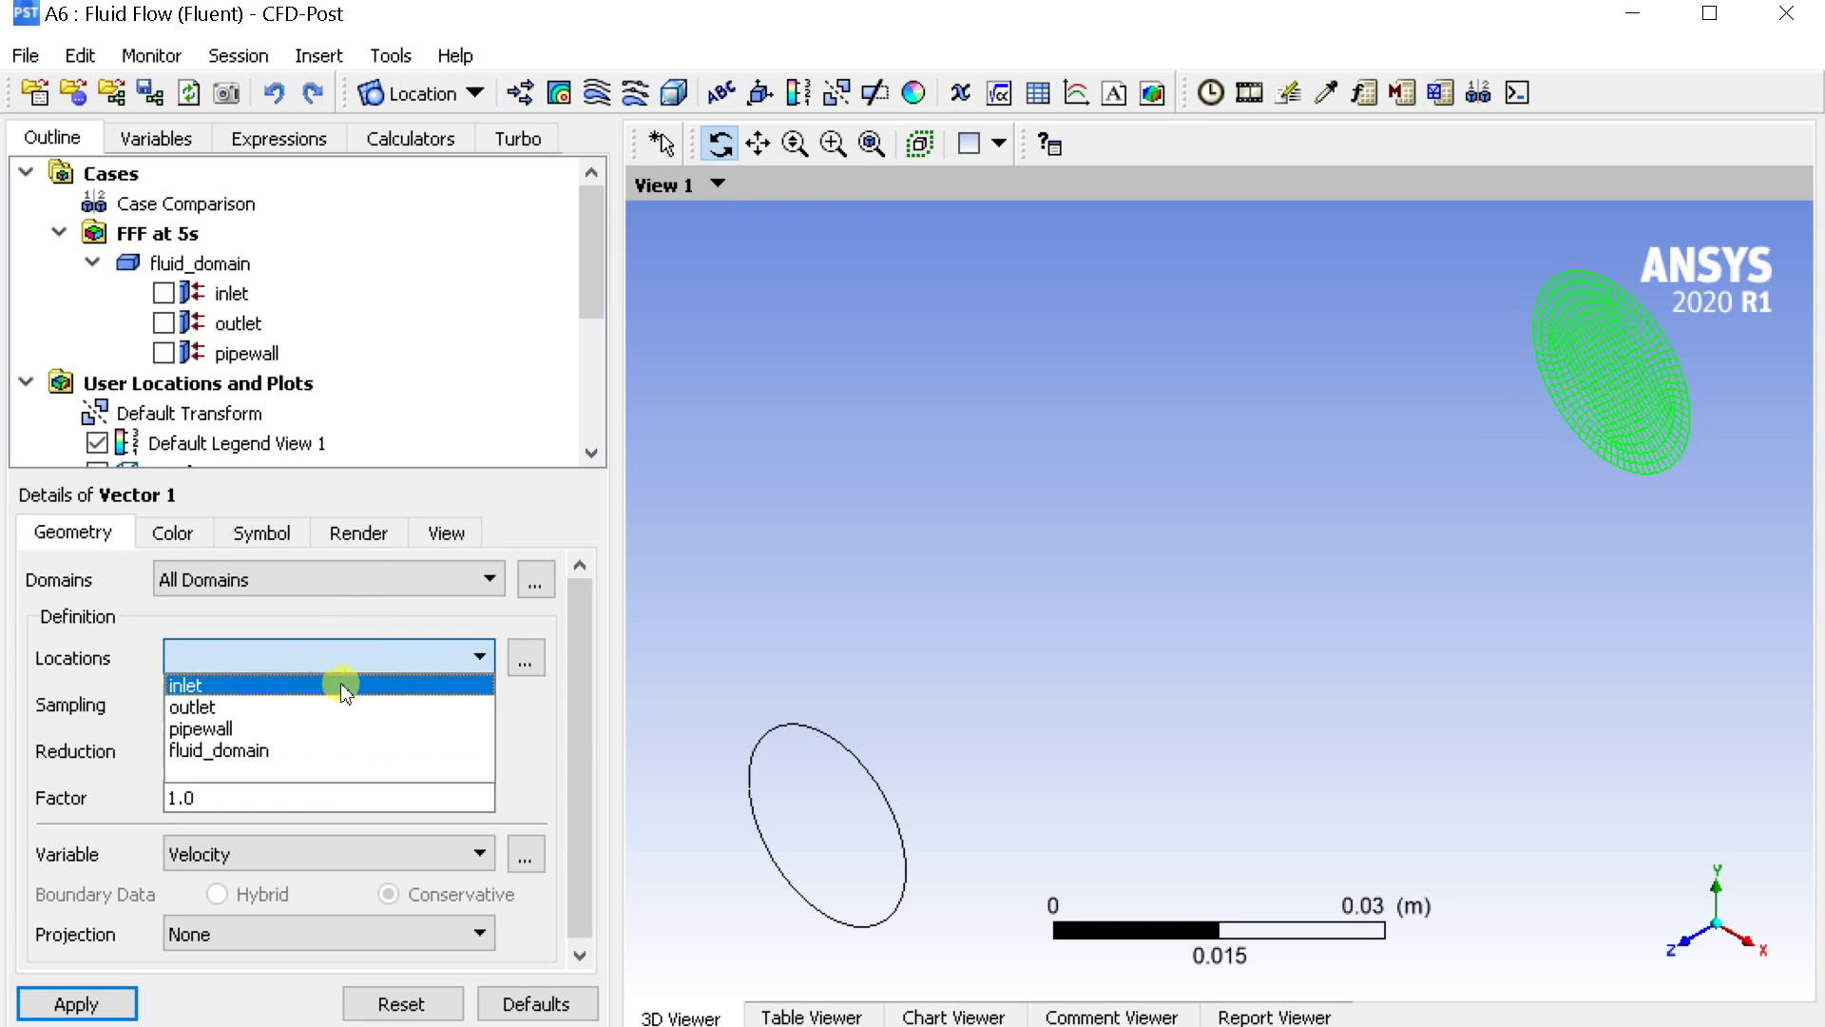
{"action": "left_click", "coordinate": [305, 685]}
{"action": "left_click", "coordinate": [103, 1010]}
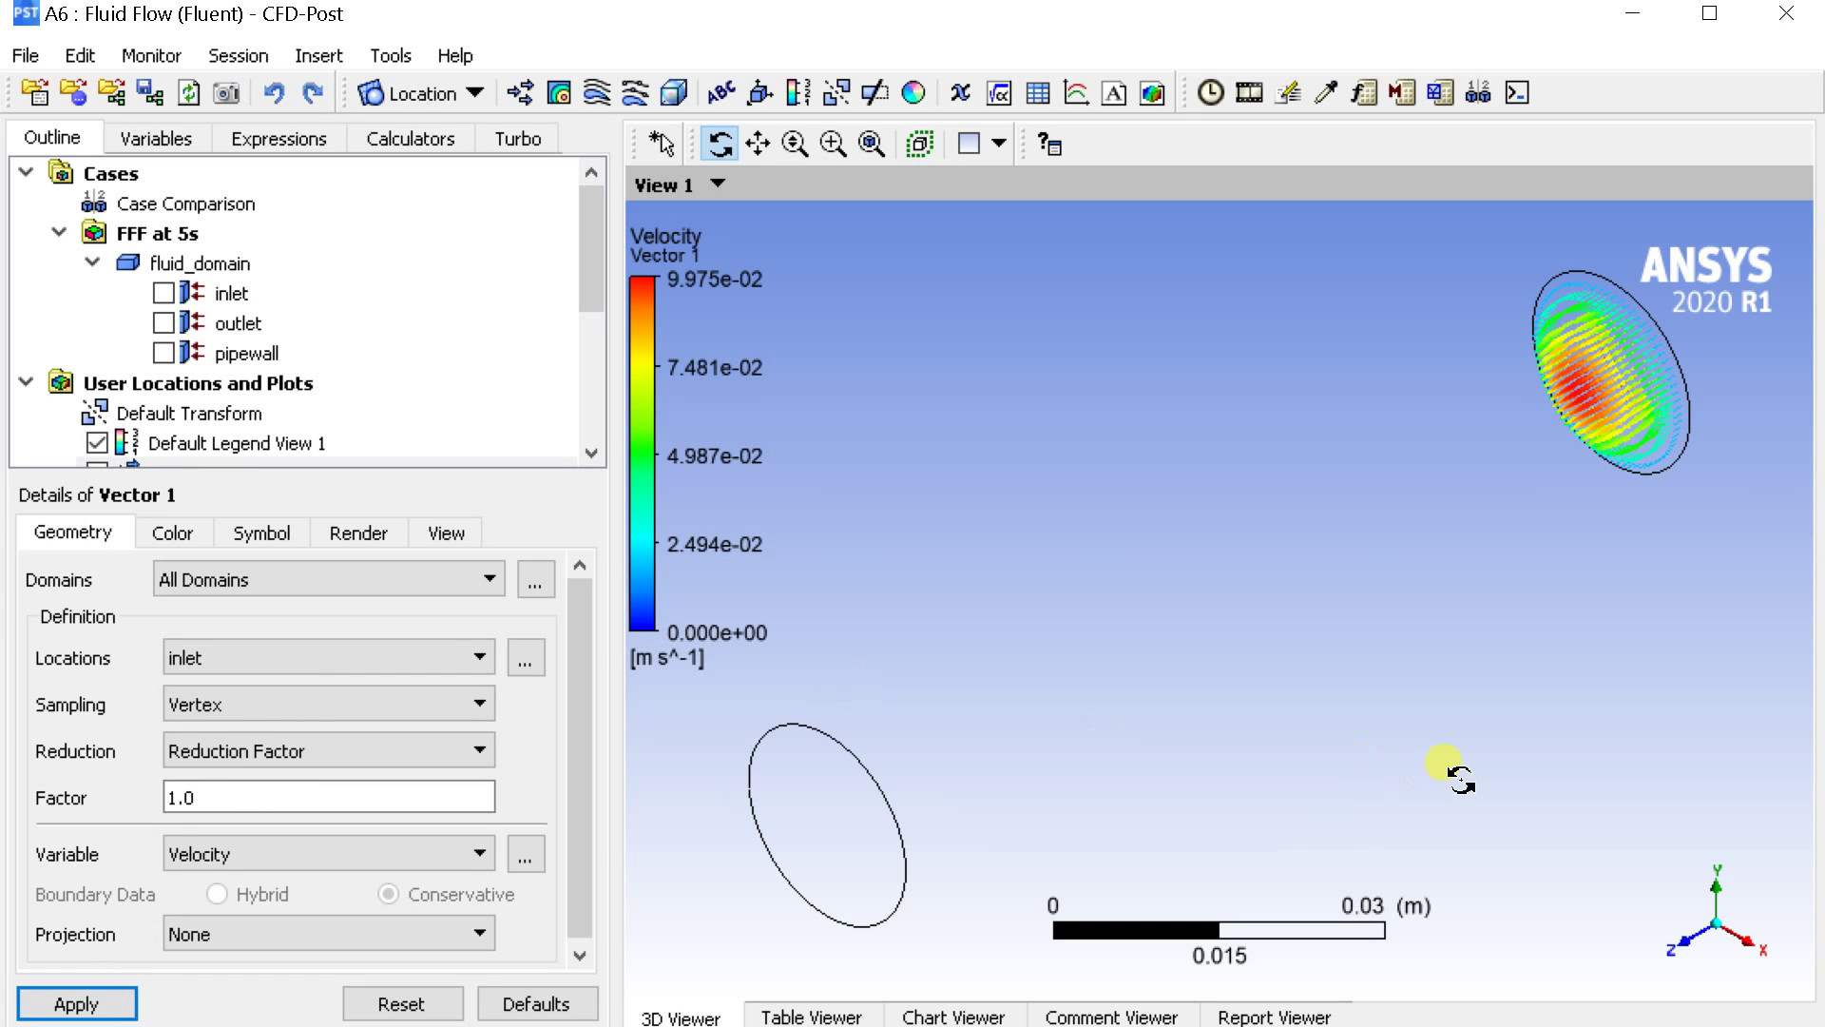
{"action": "left_click", "coordinate": [1749, 941]}
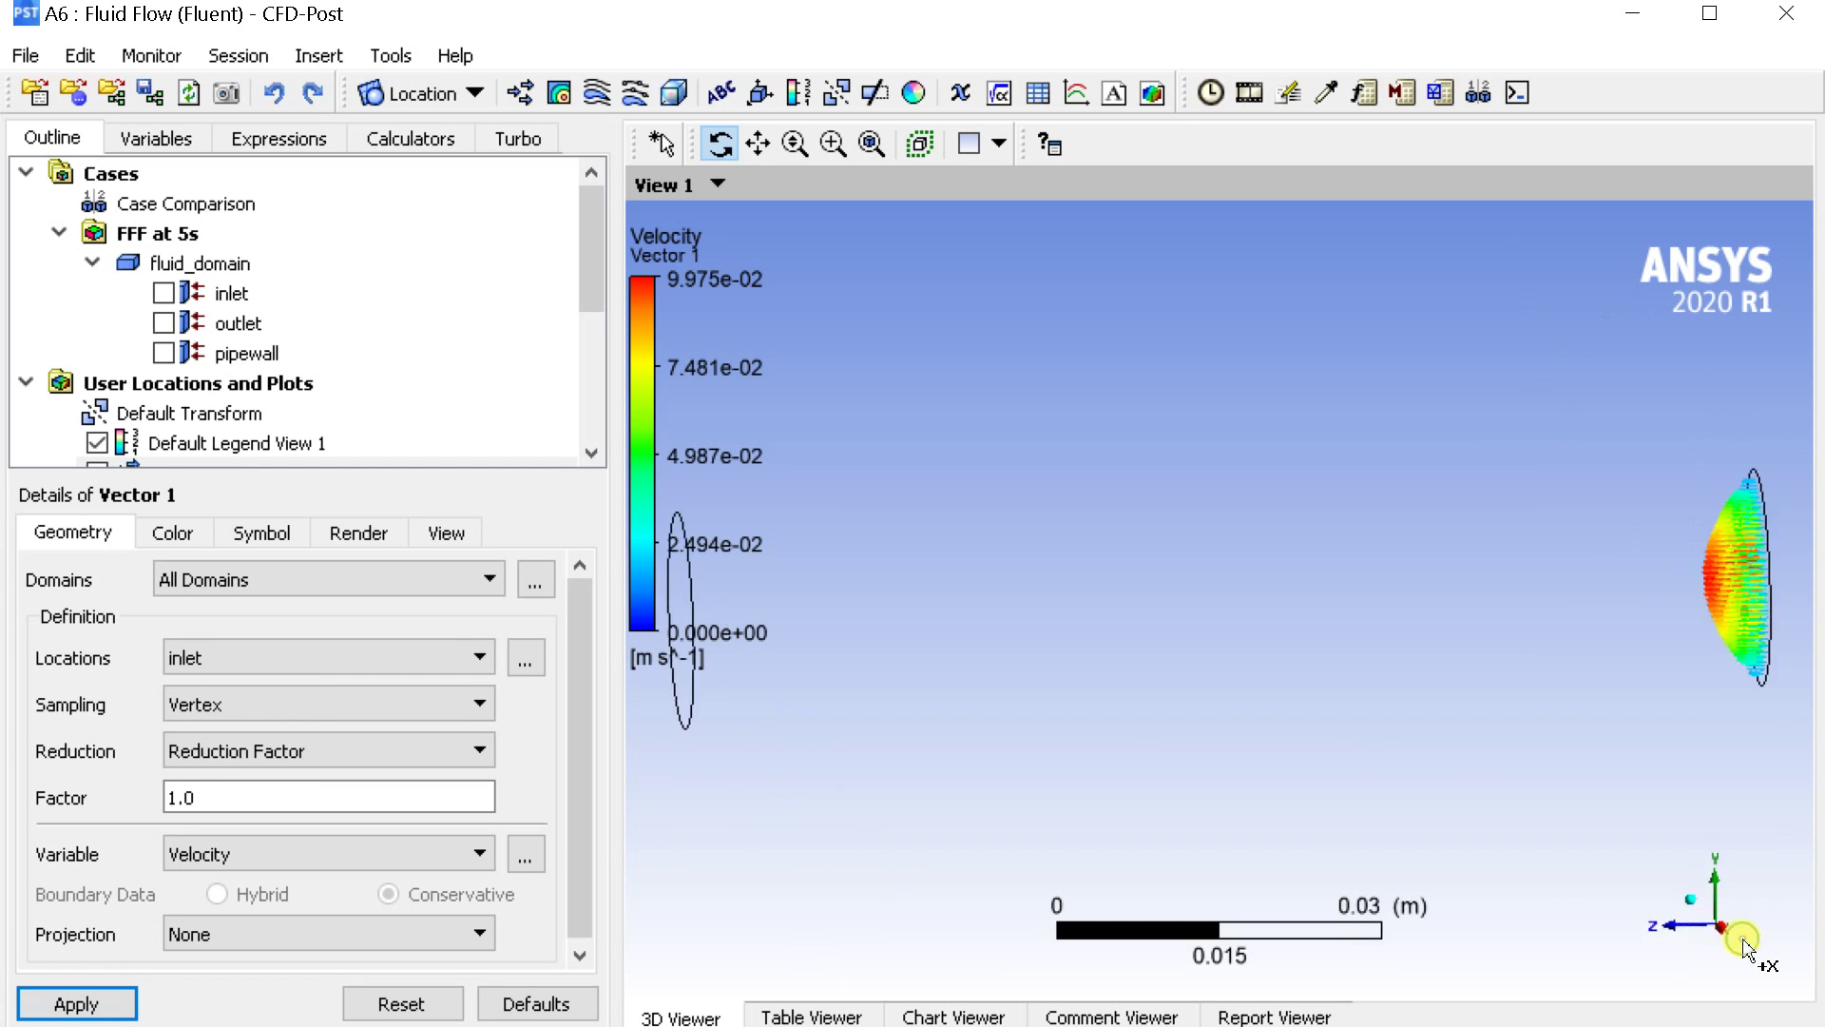
{"action": "mouse_move", "coordinate": [1706, 714]}
{"action": "left_mouse_down"}
{"action": "mouse_move", "coordinate": [1643, 650]}
{"action": "mouse_move", "coordinate": [1780, 672]}
{"action": "mouse_move", "coordinate": [1731, 704]}
{"action": "left_mouse_up"}
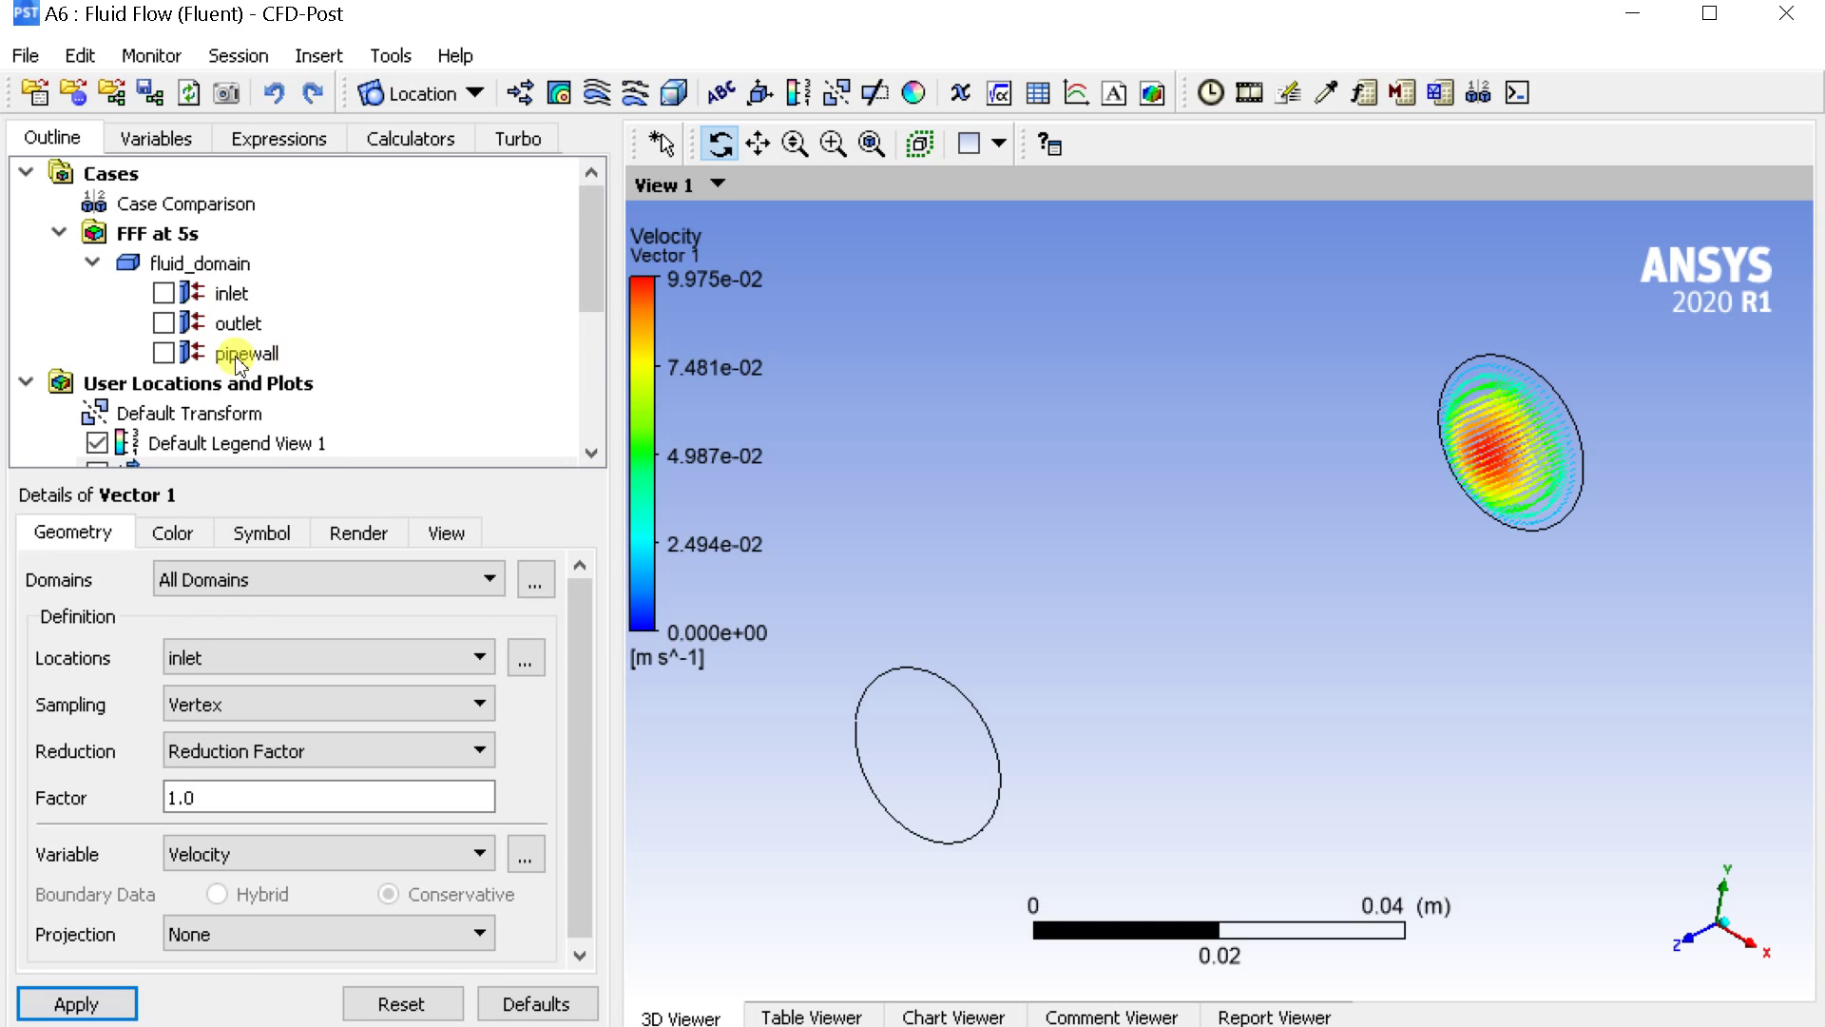
Step: Add the outlet to Vector 1's locations alongside the inlet, apply it and compare both profiles from the side
{"action": "scroll", "coordinate": [236, 359], "scroll_direction": "down", "scroll_amount": 1}
{"action": "left_click", "coordinate": [213, 383]}
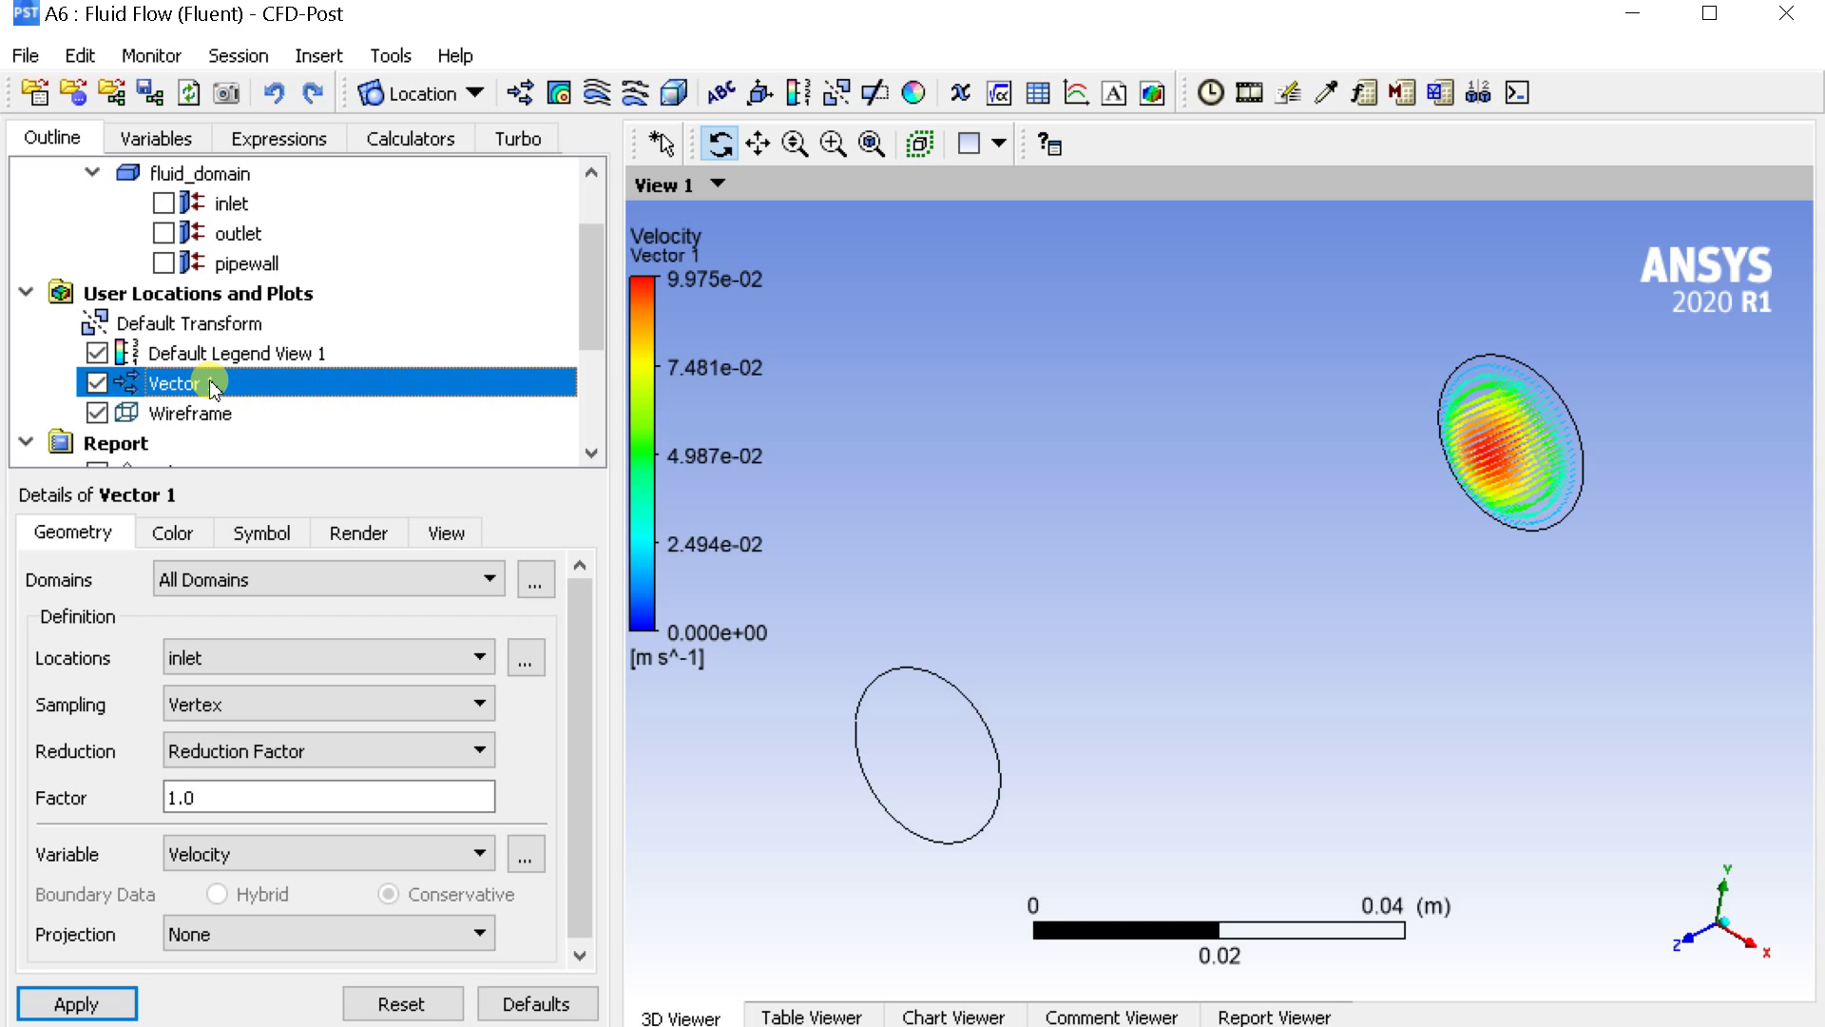
{"action": "left_click", "coordinate": [525, 660]}
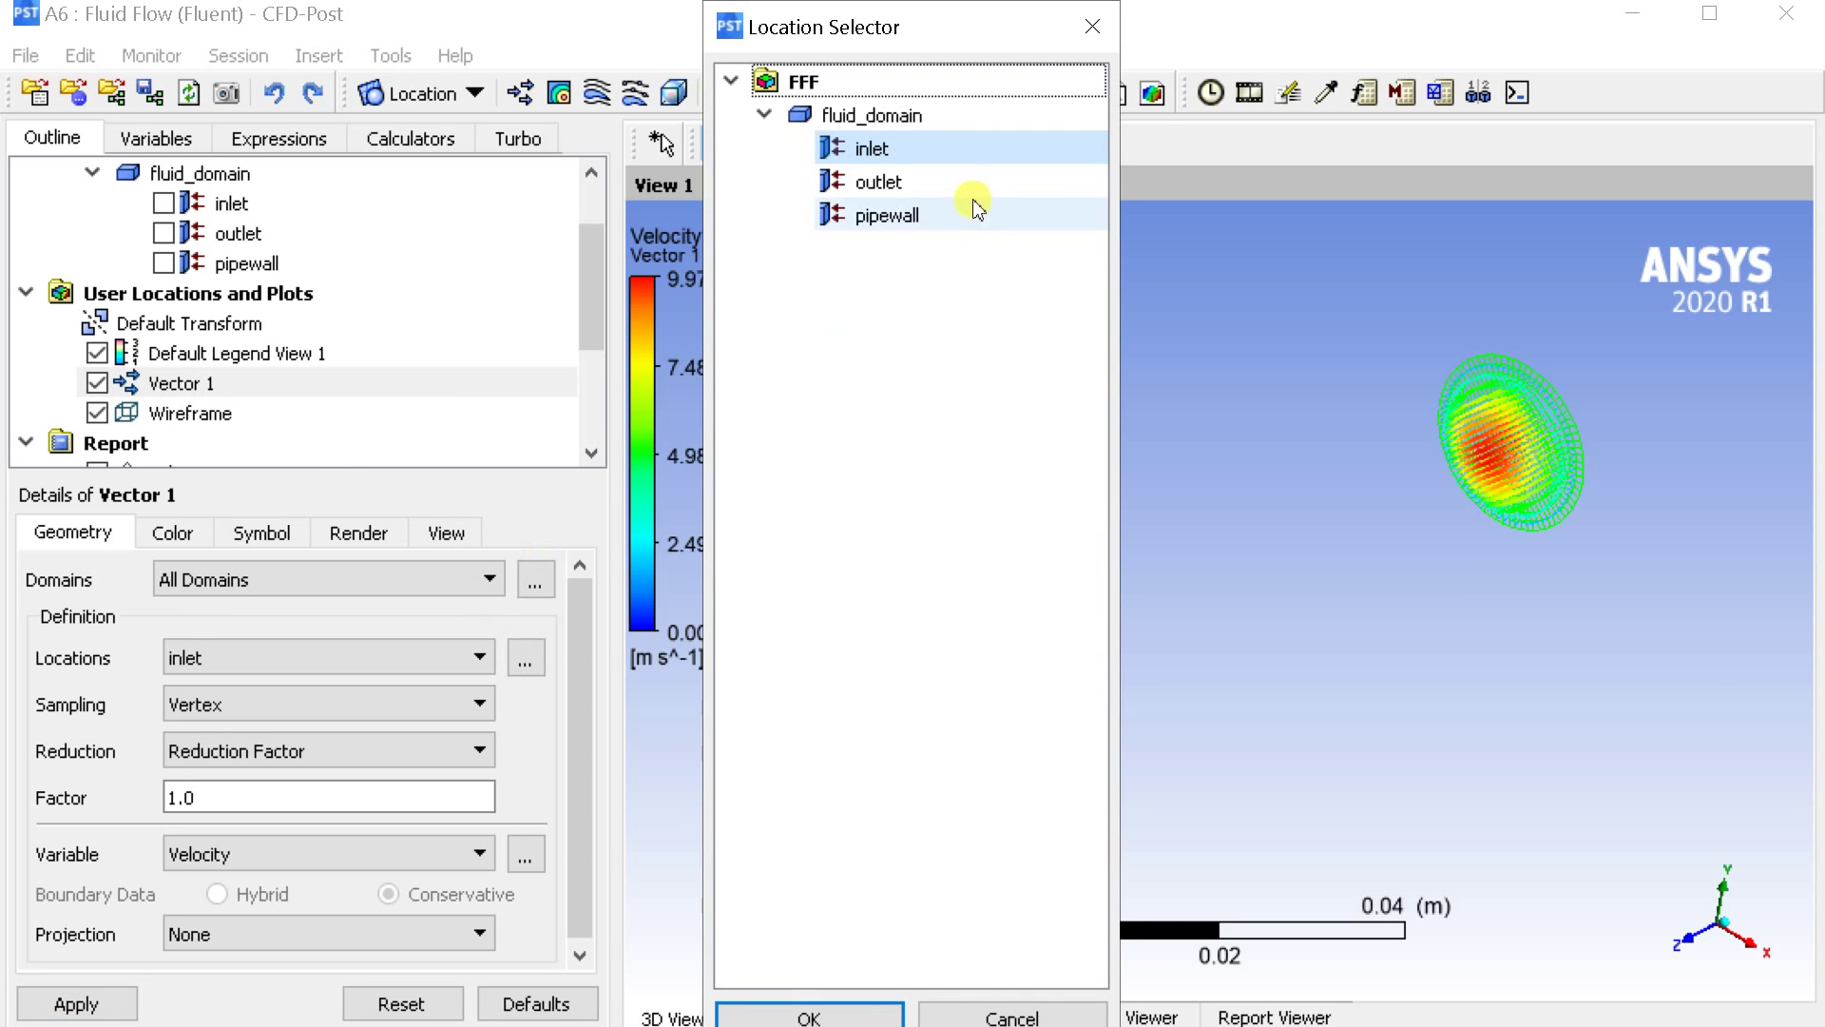
{"action": "left_click", "coordinate": [958, 183], "text": "ctrl"}
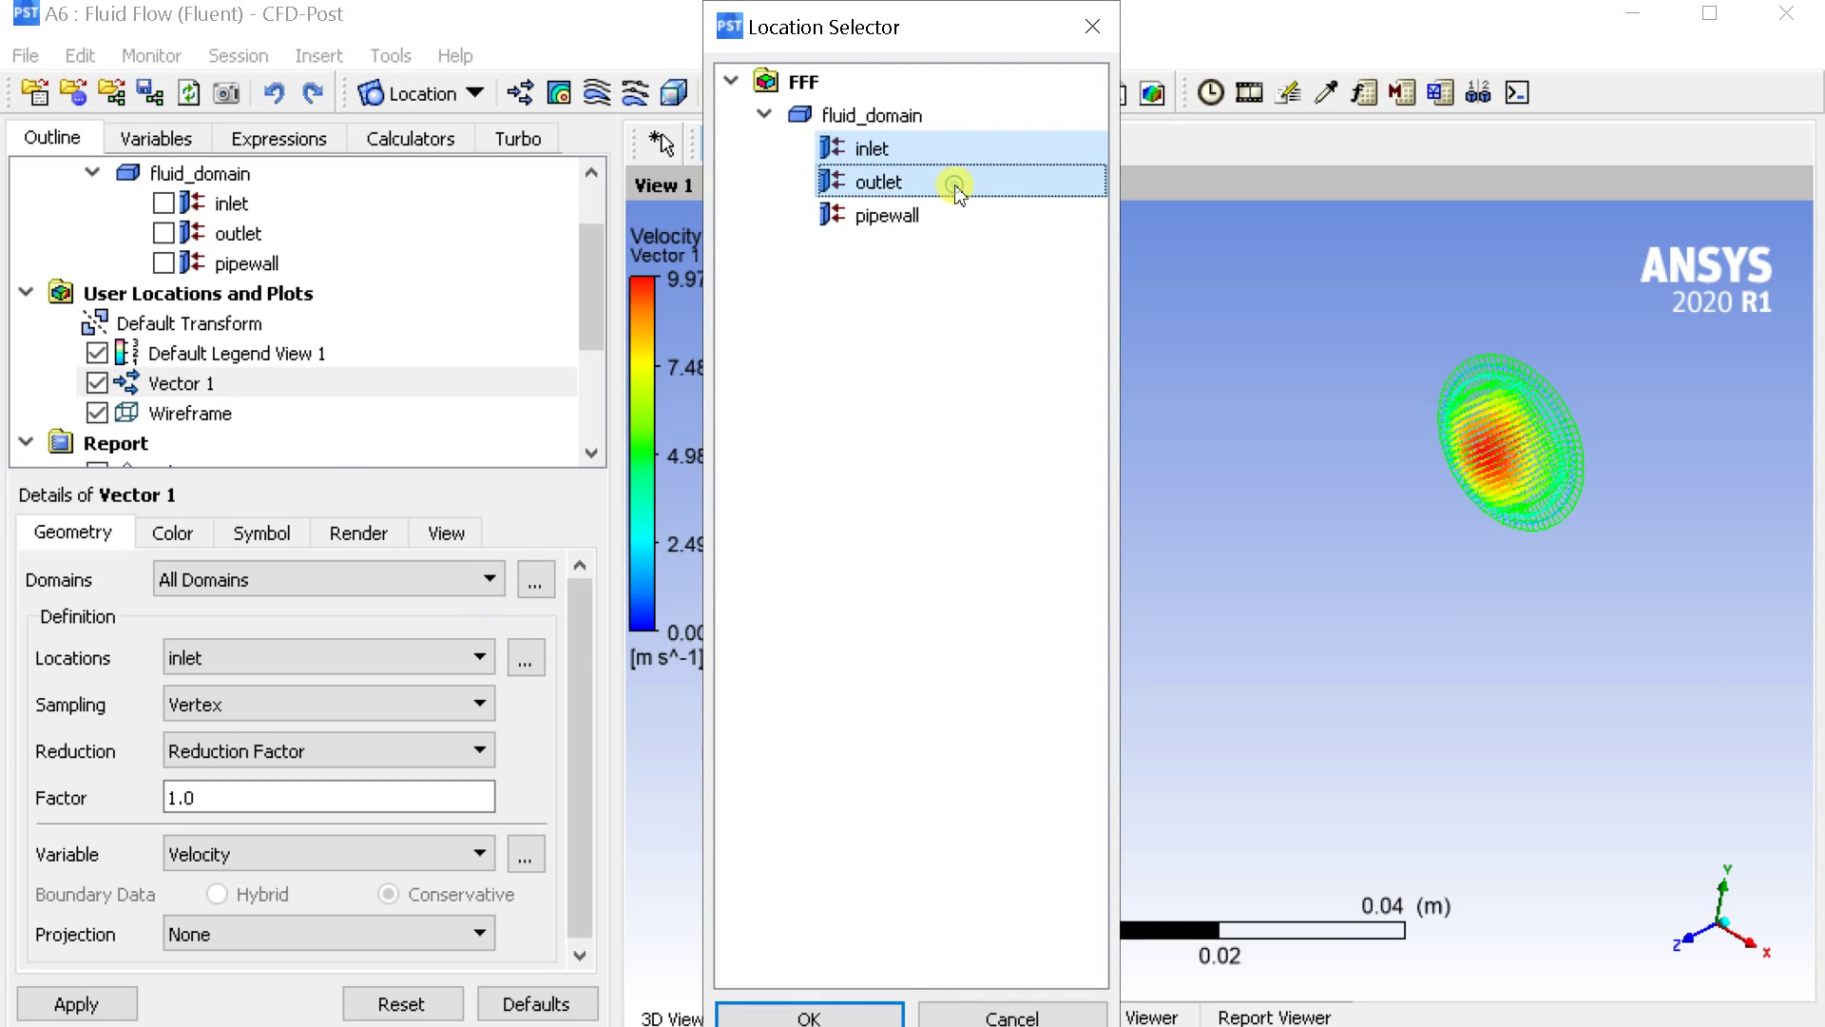
{"action": "left_click", "coordinate": [819, 1015]}
{"action": "left_click", "coordinate": [121, 993]}
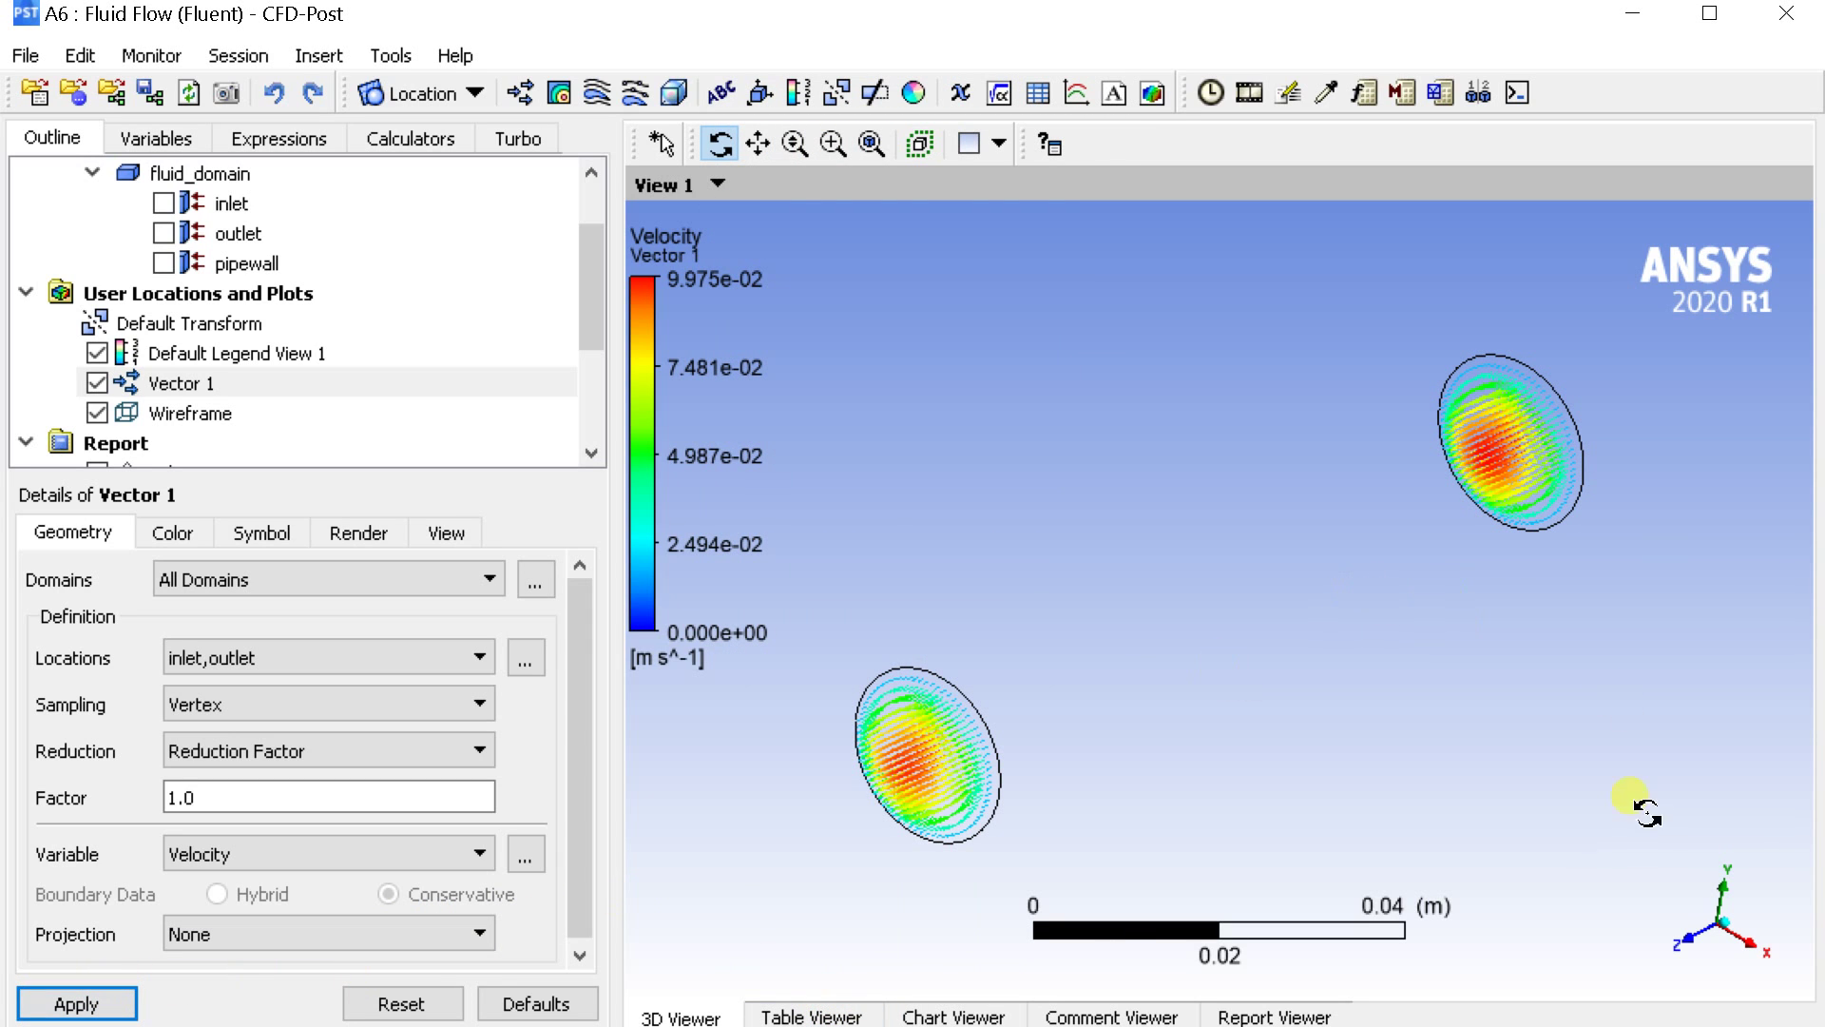
{"action": "left_click", "coordinate": [1736, 946]}
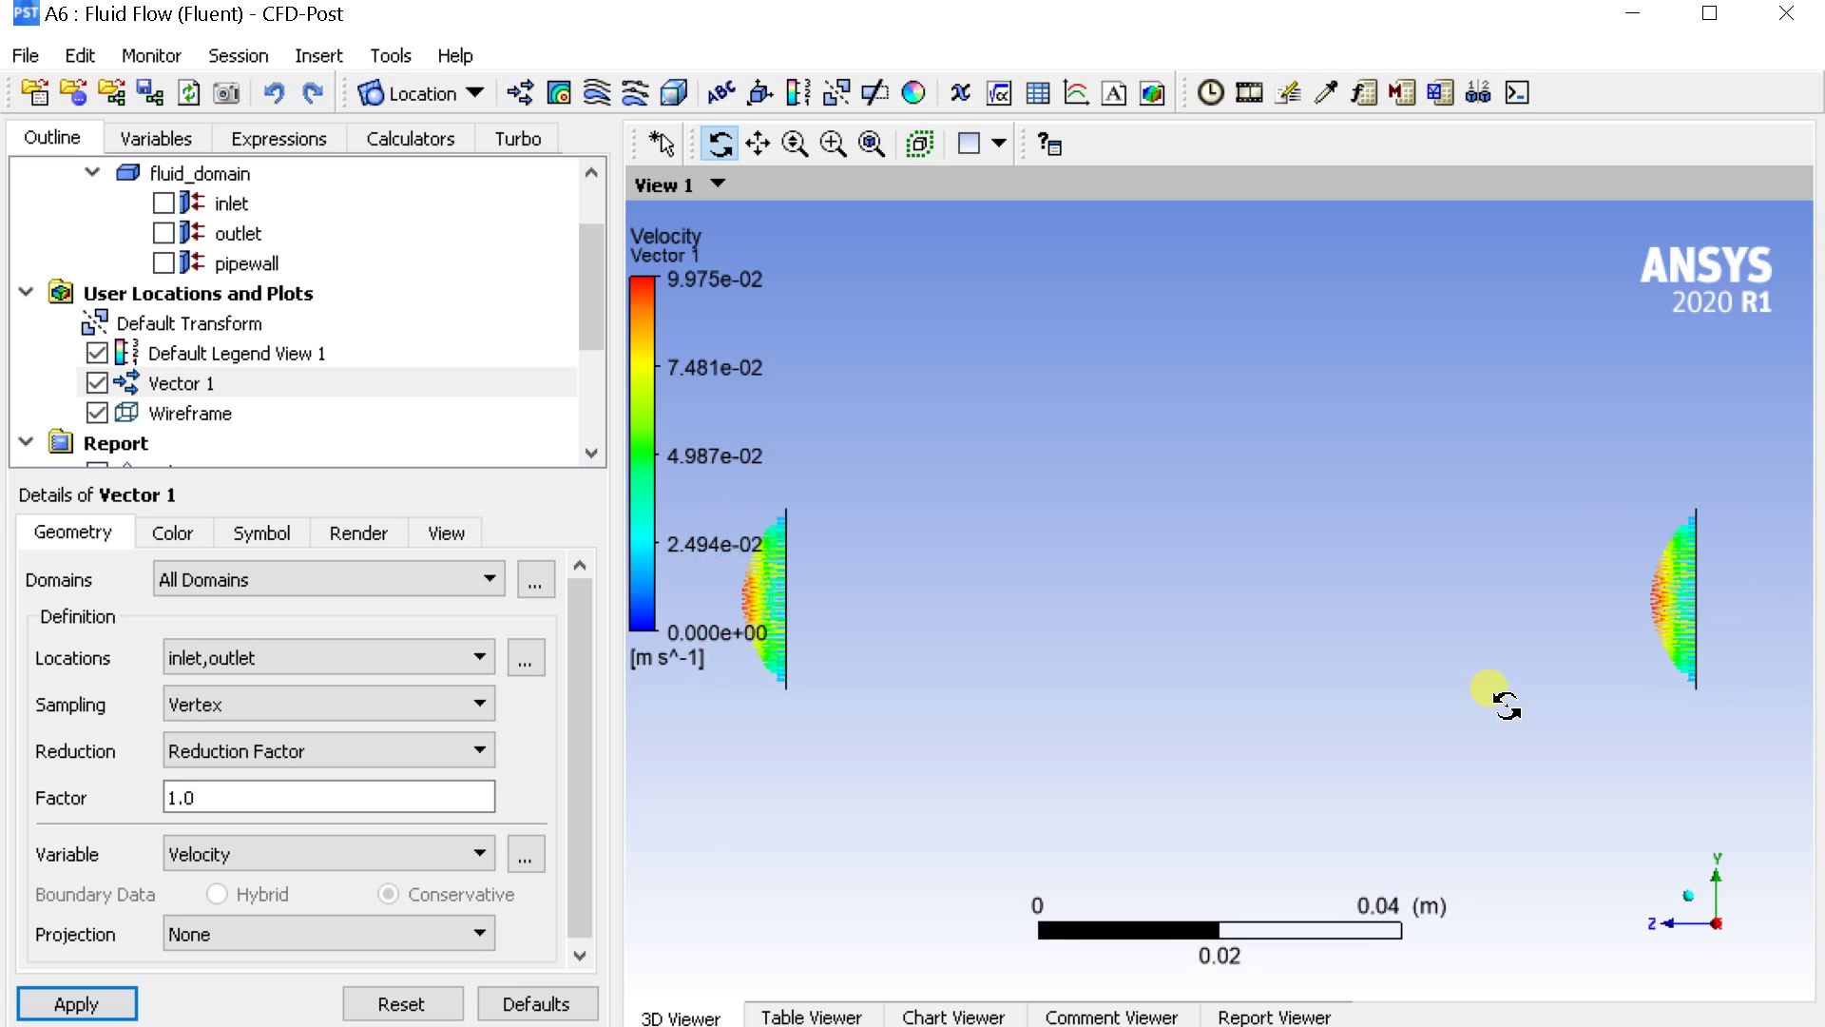
{"action": "left_click_drag", "start_coordinate": [1335, 635], "coordinate": [1418, 758]}
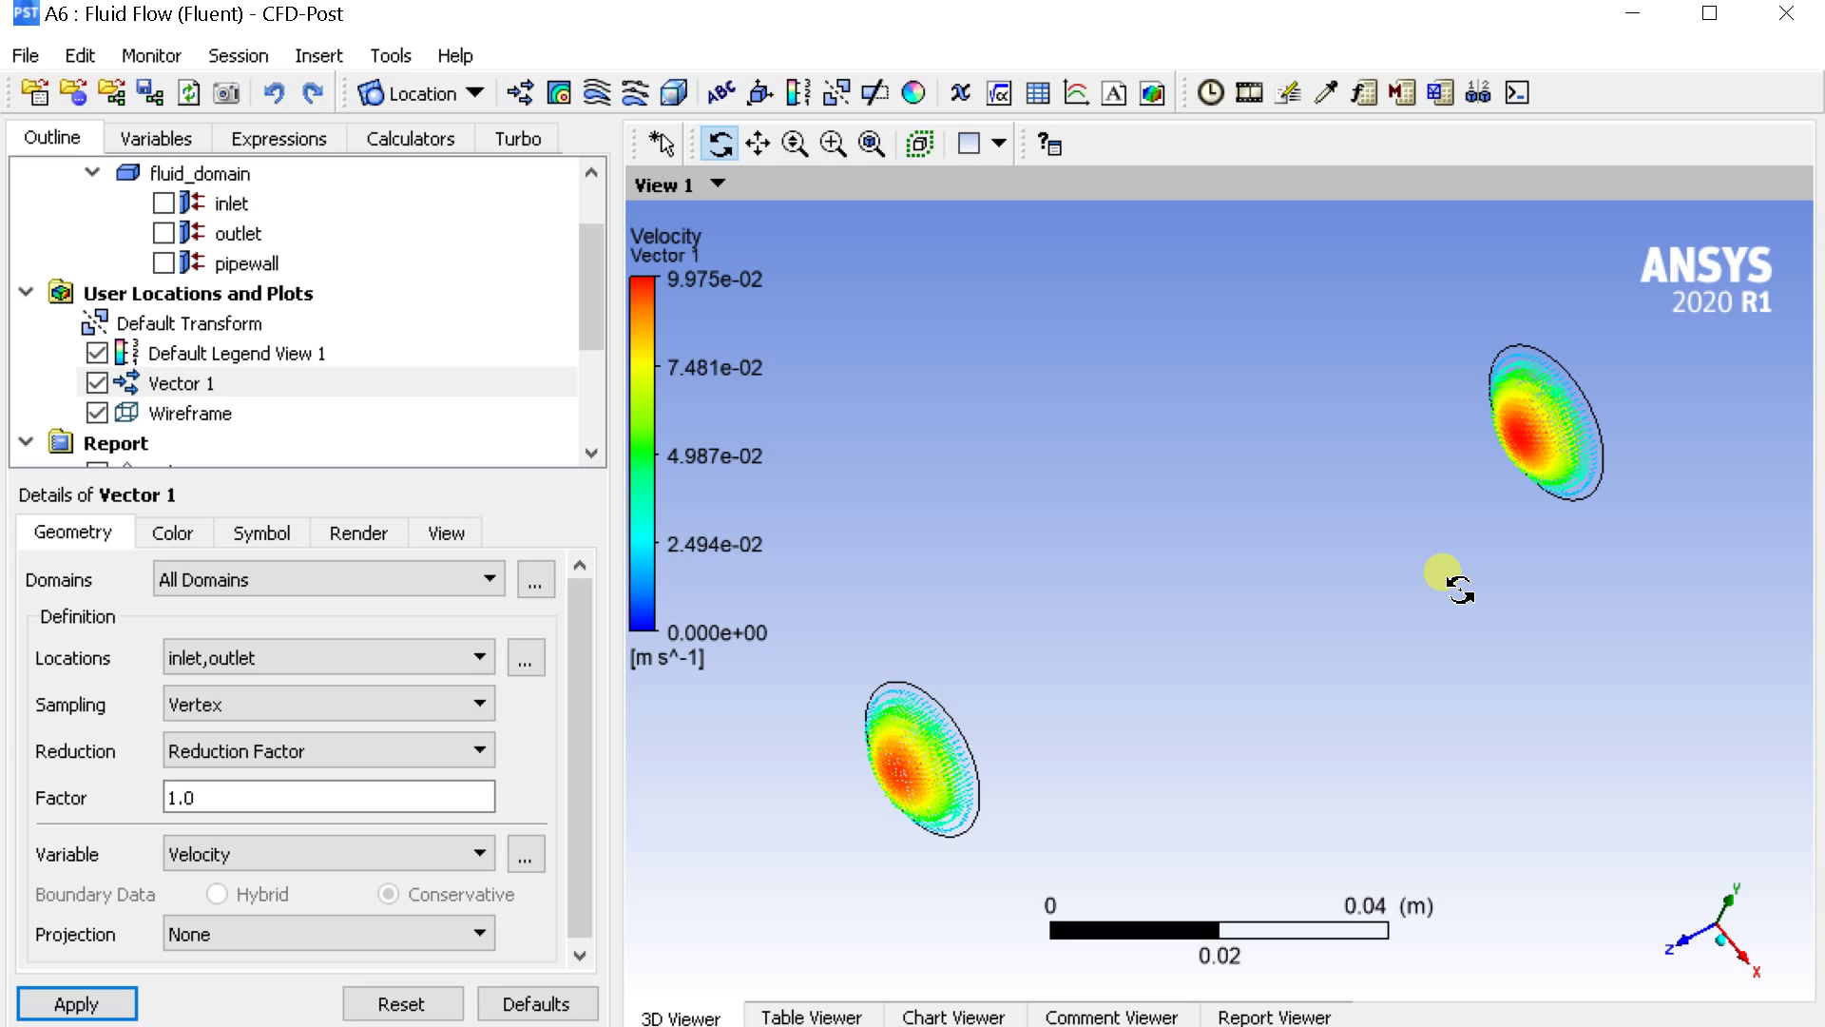
Step: Insert Plane 1 through the pipe using the YZ Plane method at X = 0.0 m
{"action": "left_click", "coordinate": [190, 383]}
{"action": "left_click", "coordinate": [424, 92]}
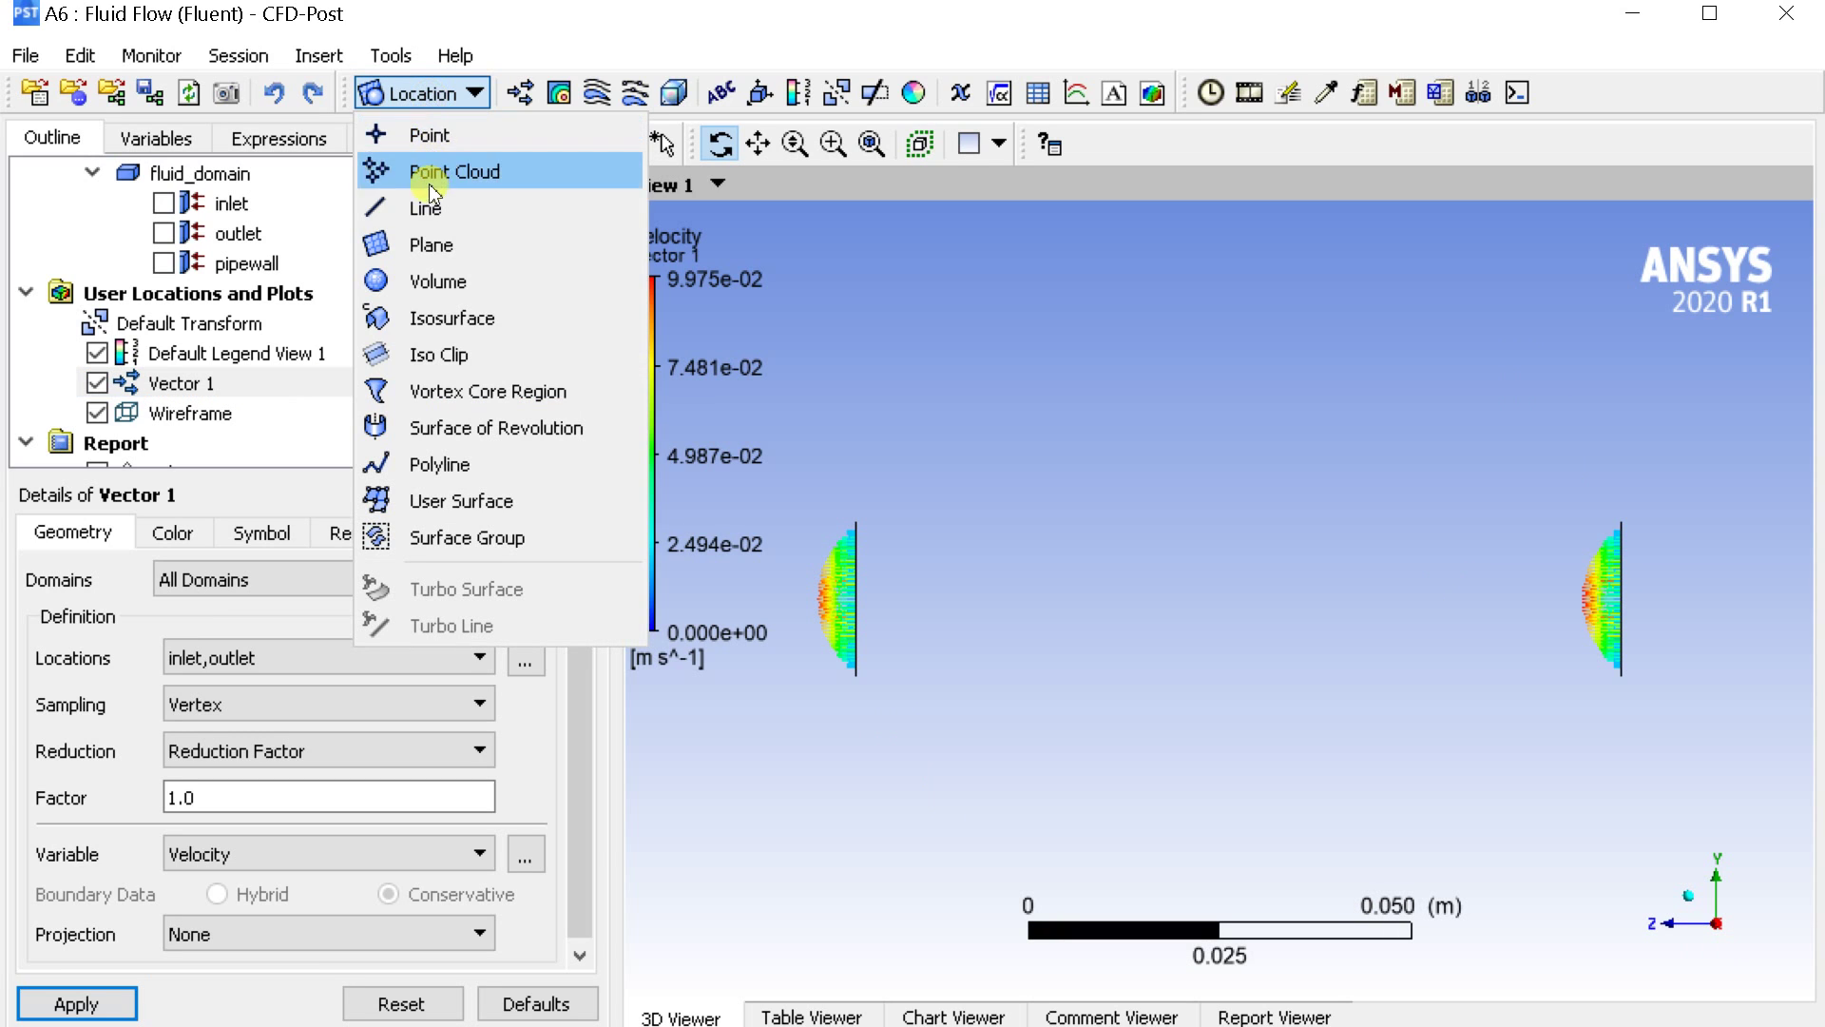
{"action": "left_click", "coordinate": [433, 242]}
{"action": "left_click", "coordinate": [518, 373]}
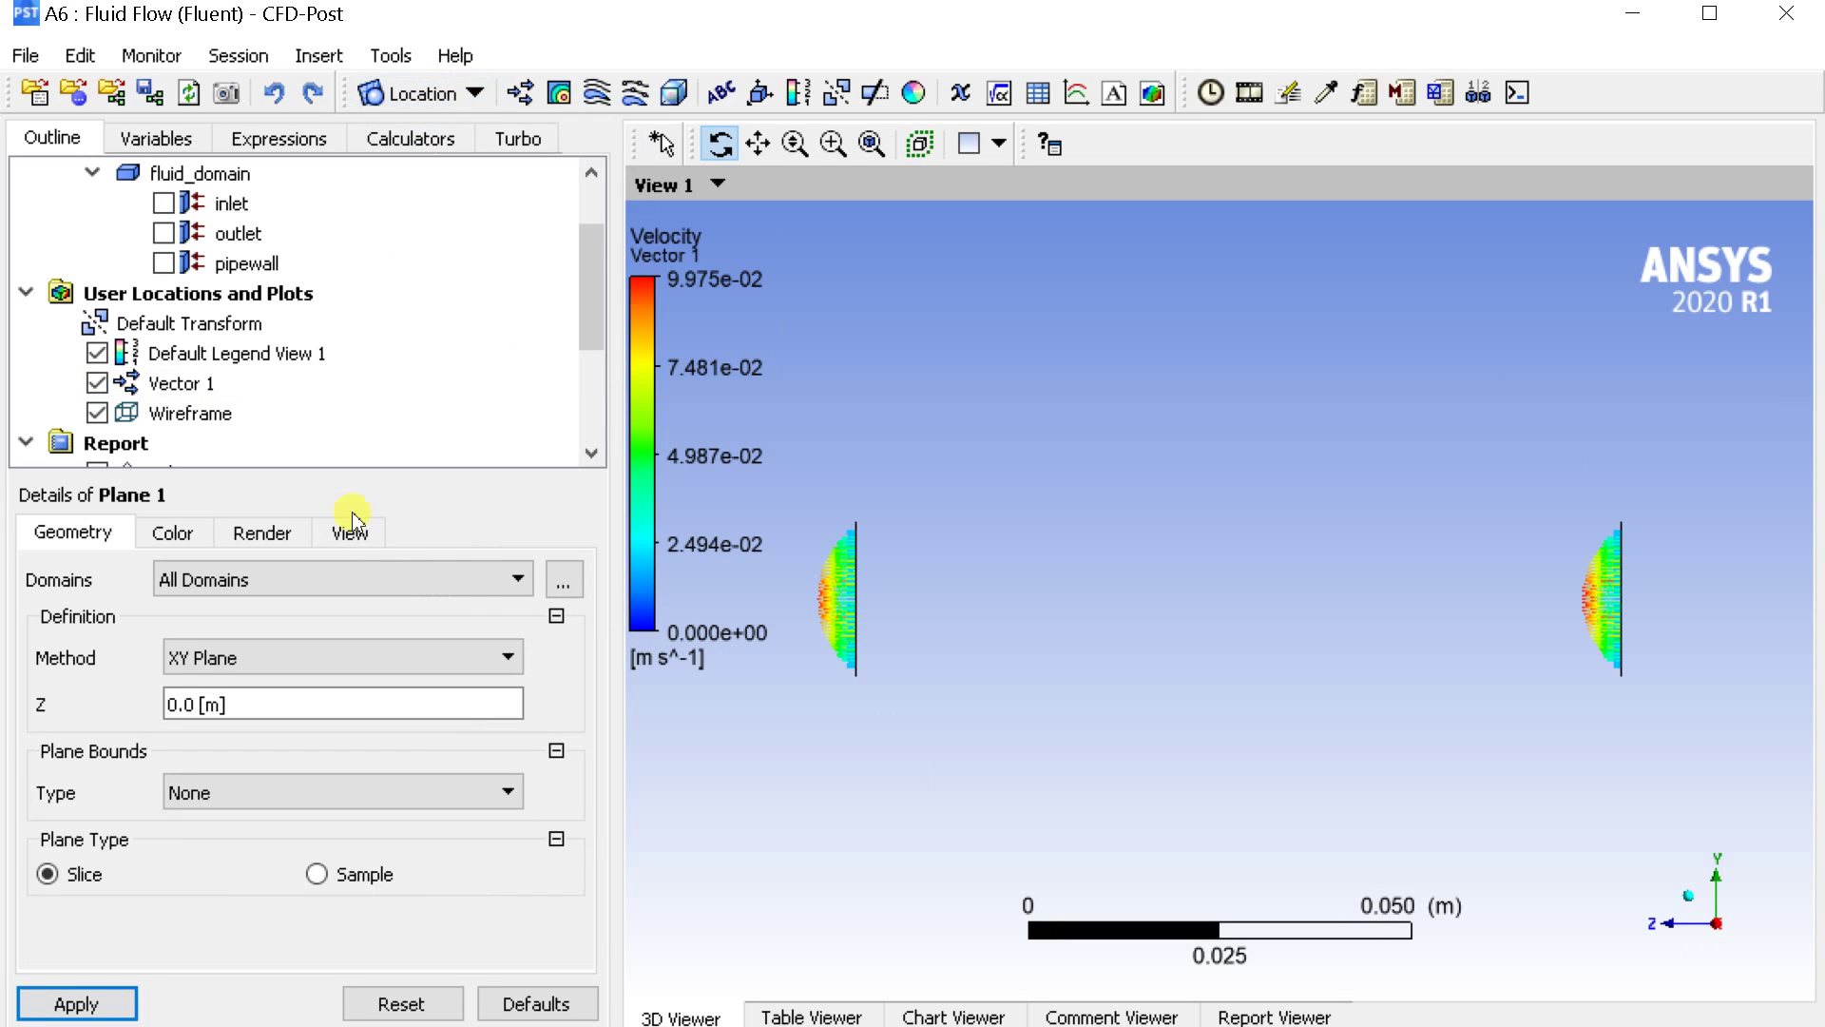
{"action": "left_click", "coordinate": [328, 654]}
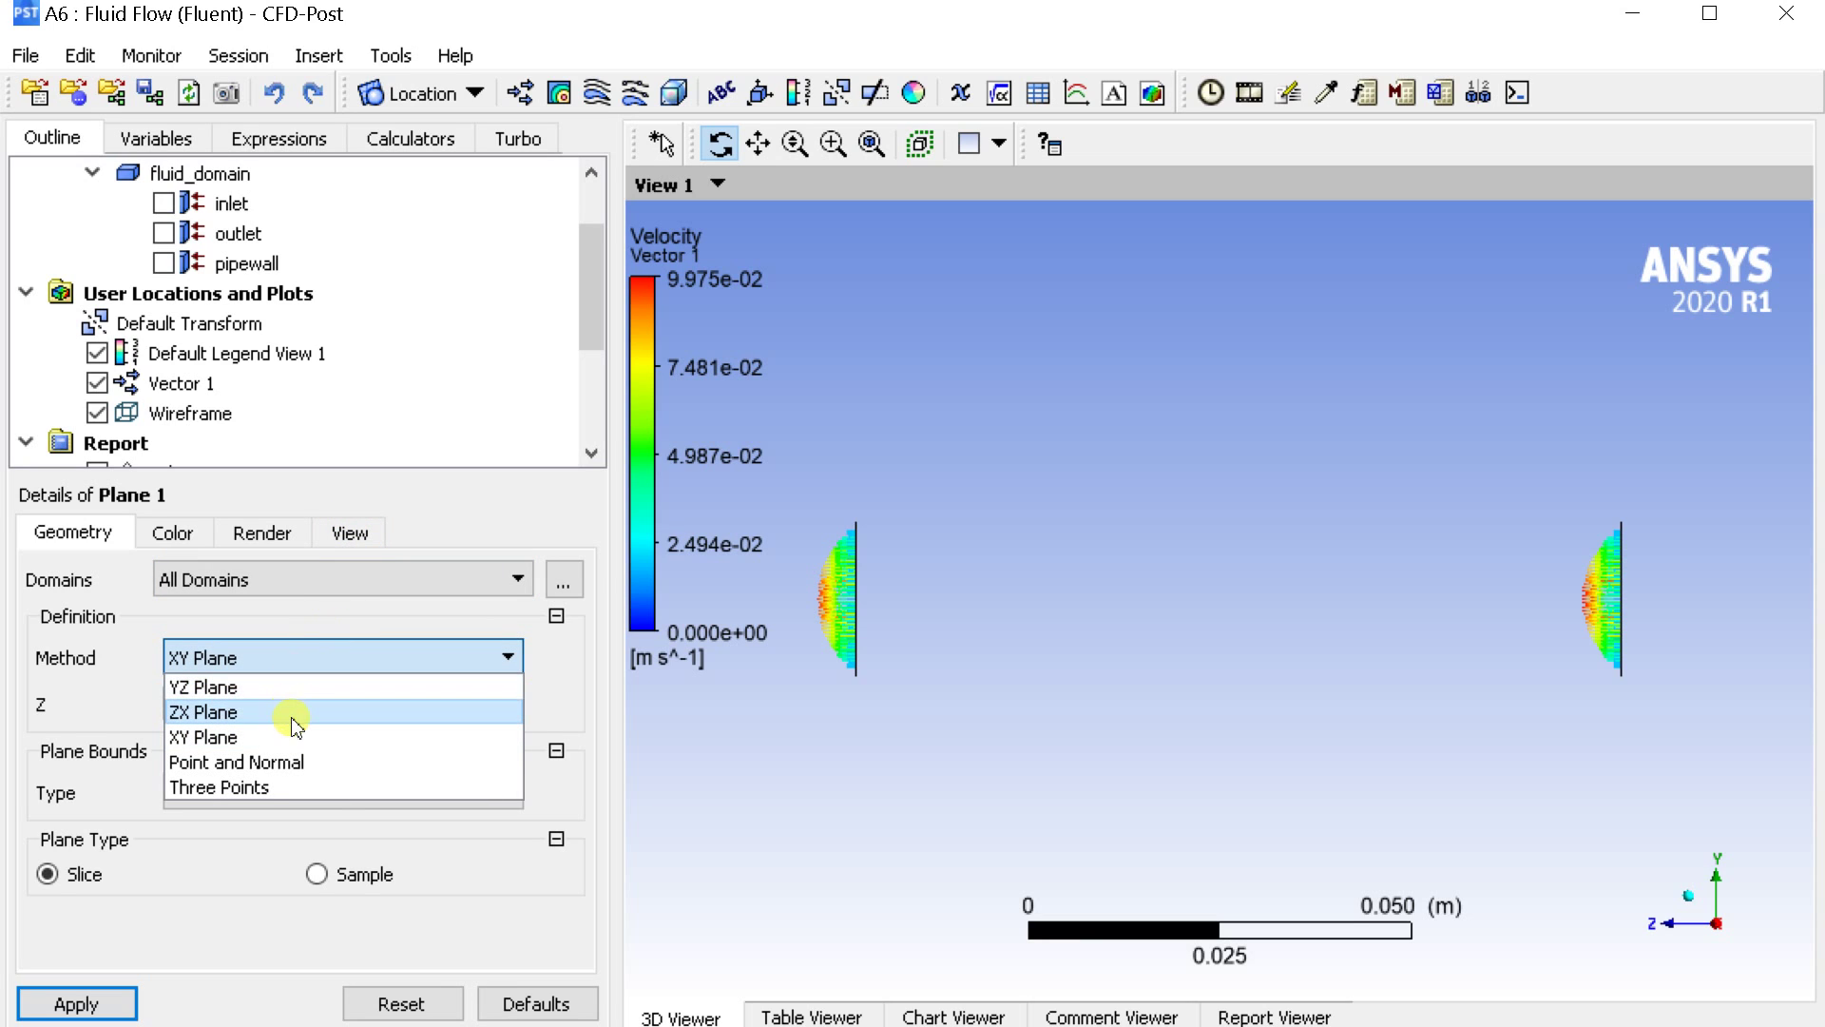
{"action": "left_click", "coordinate": [292, 688]}
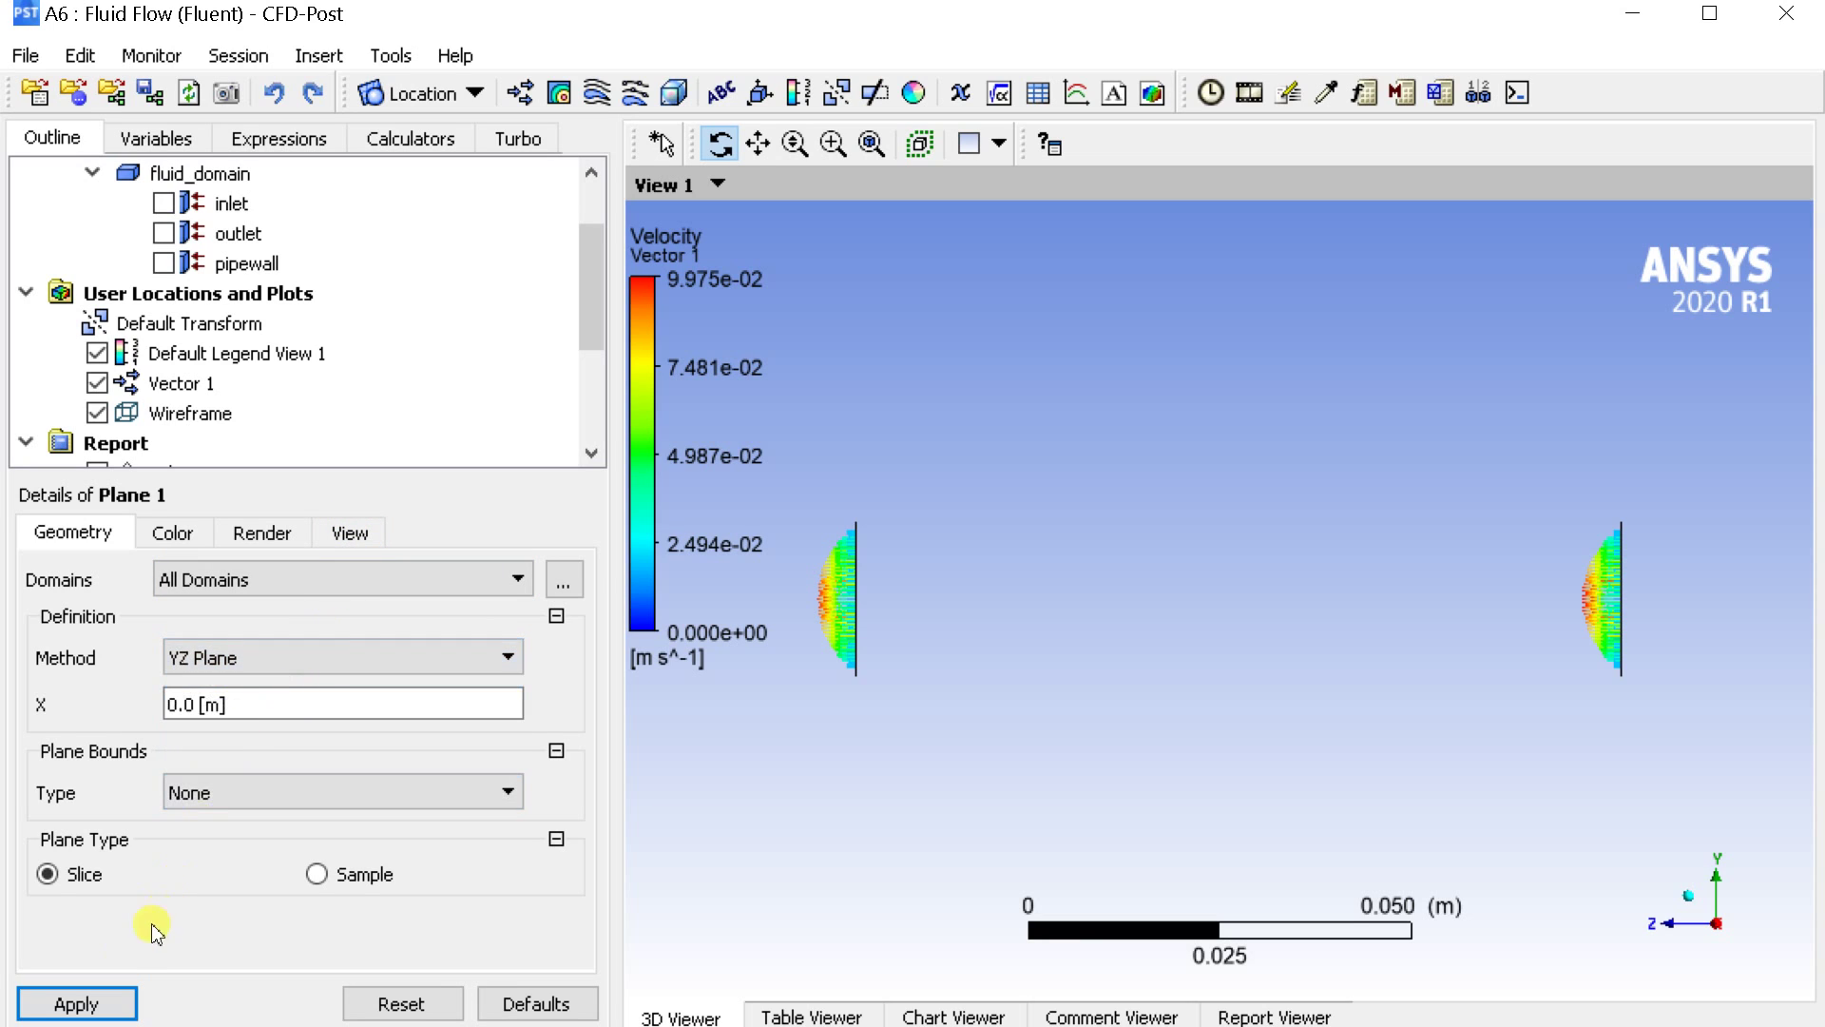
{"action": "left_click", "coordinate": [95, 997]}
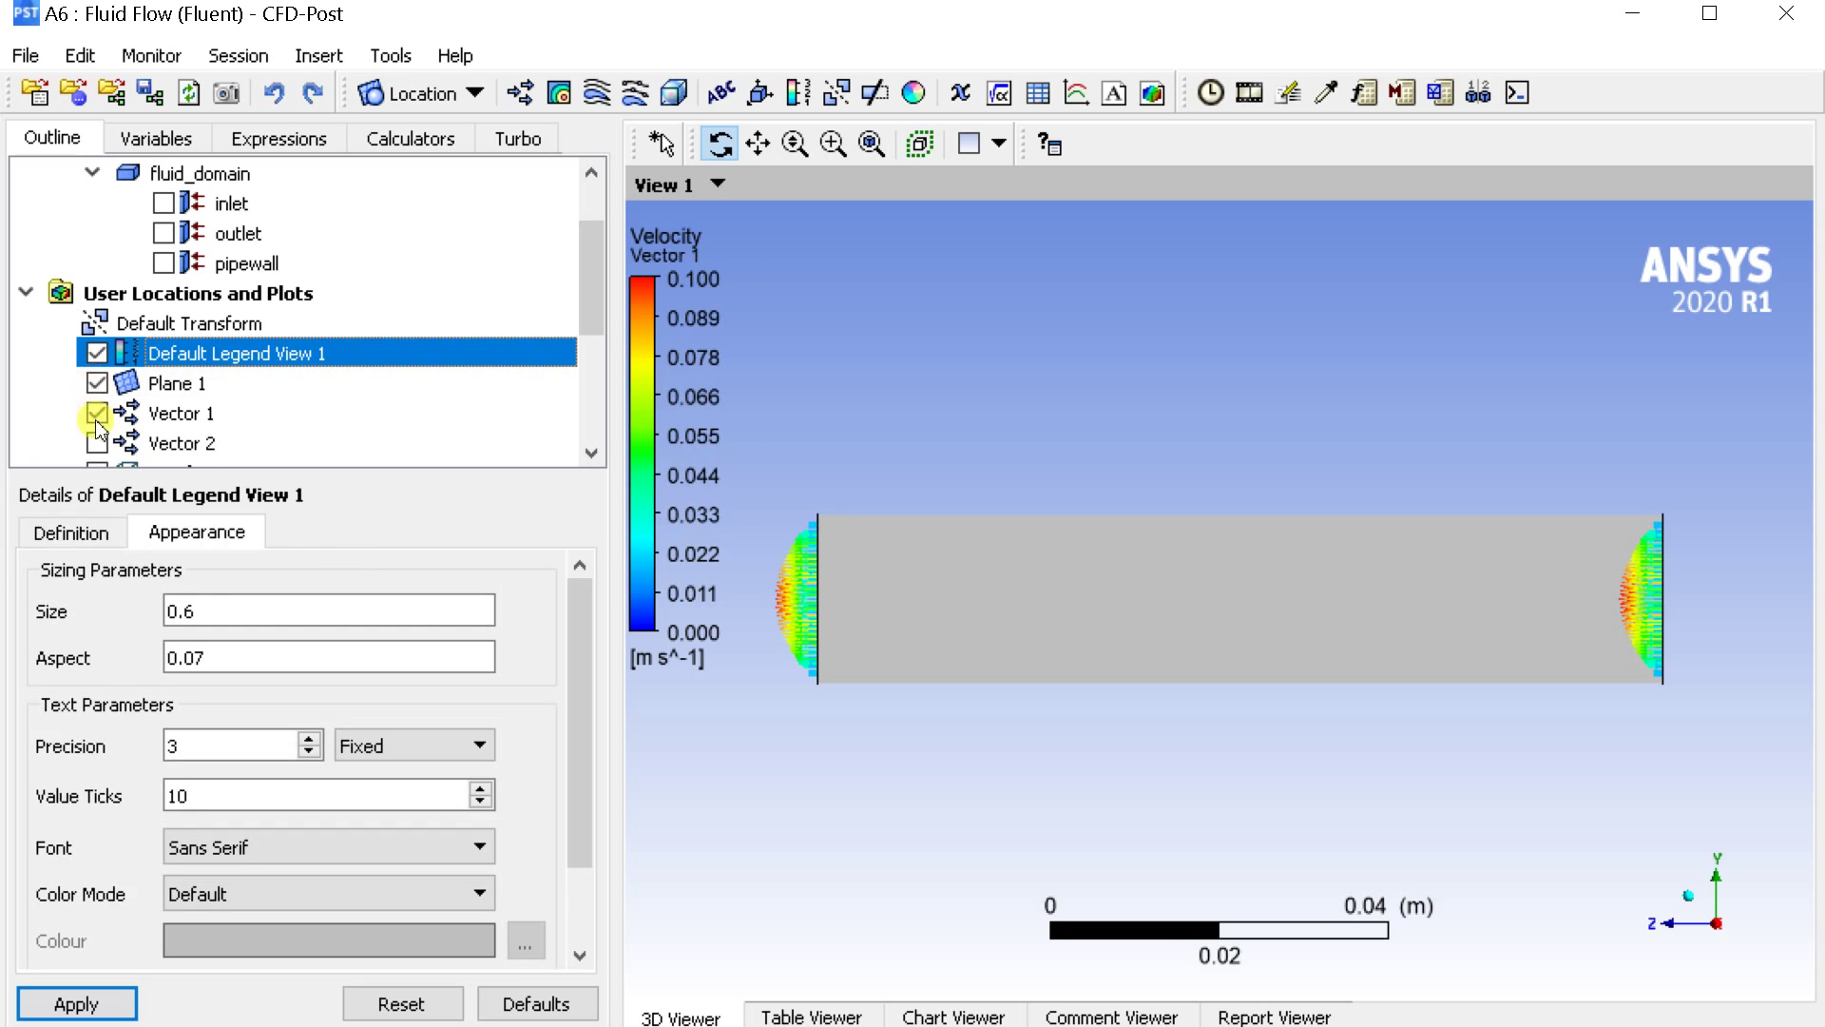
Step: Hide Vector 1 and Plane 1 and insert a contour plot named Contour 1
{"action": "left_click", "coordinate": [96, 413]}
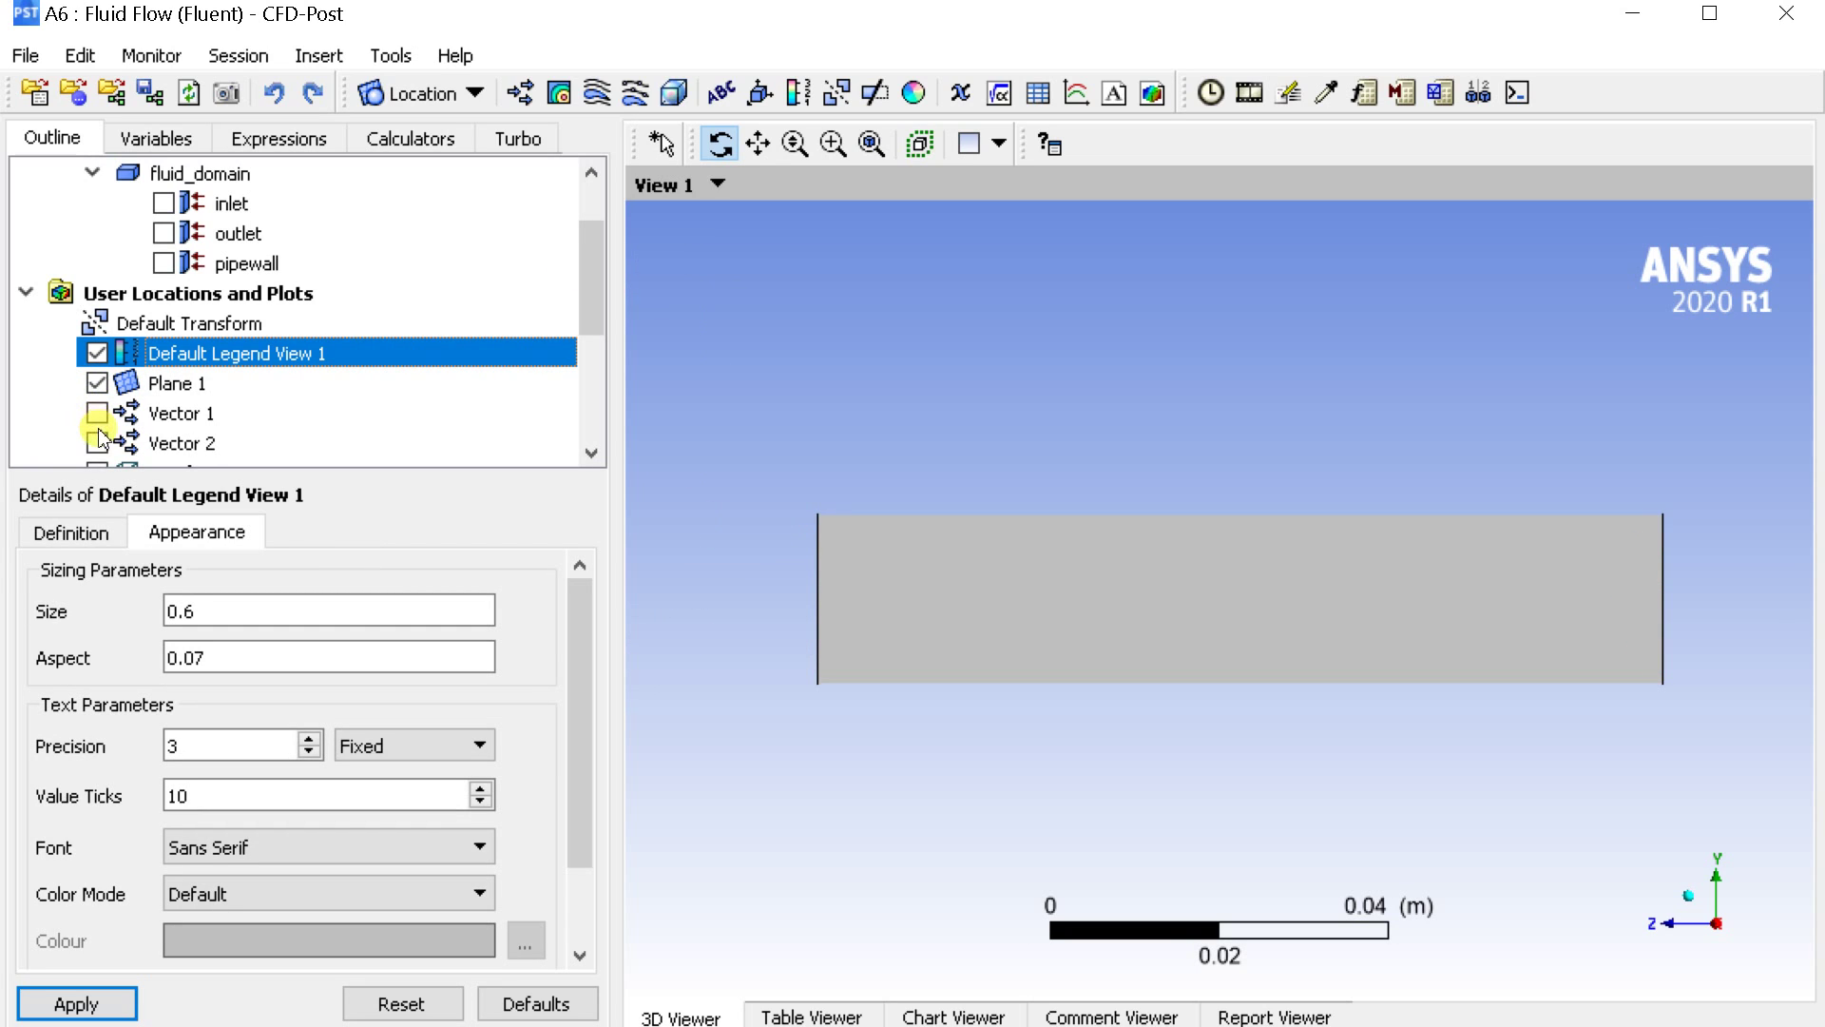
{"action": "left_click", "coordinate": [96, 383]}
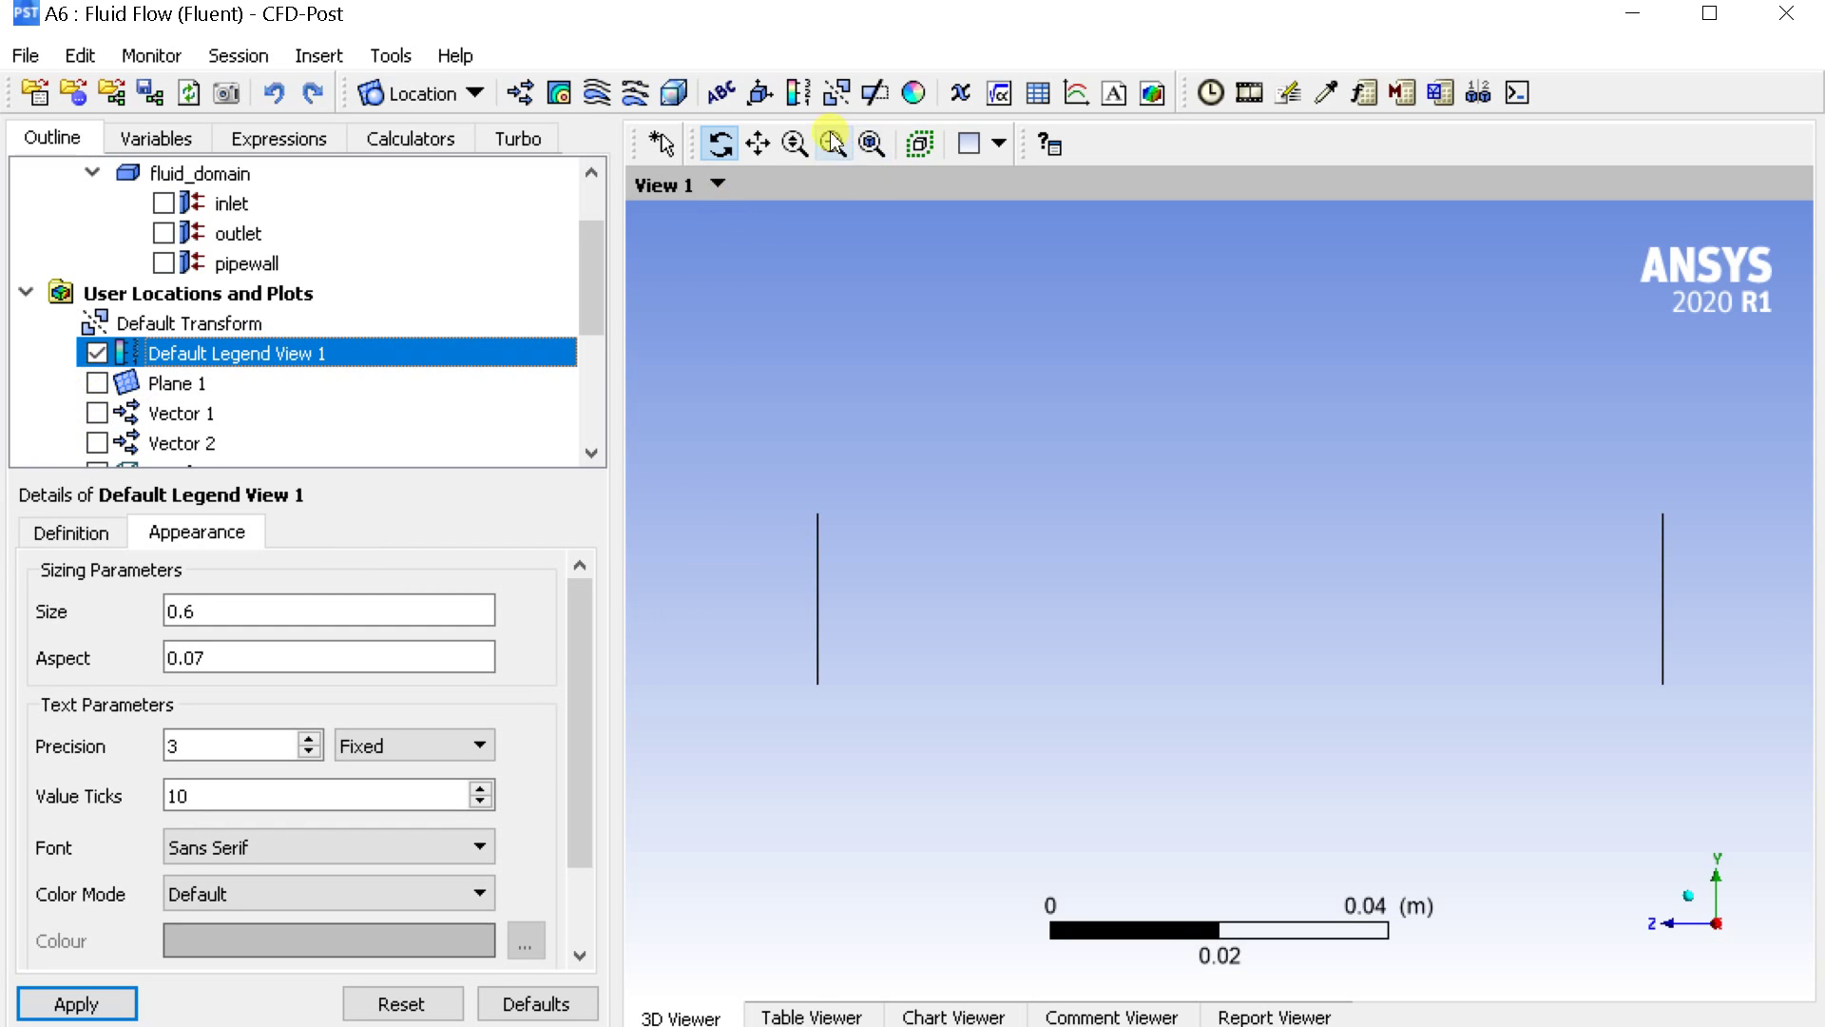
{"action": "left_click", "coordinate": [559, 92]}
{"action": "left_click", "coordinate": [650, 229]}
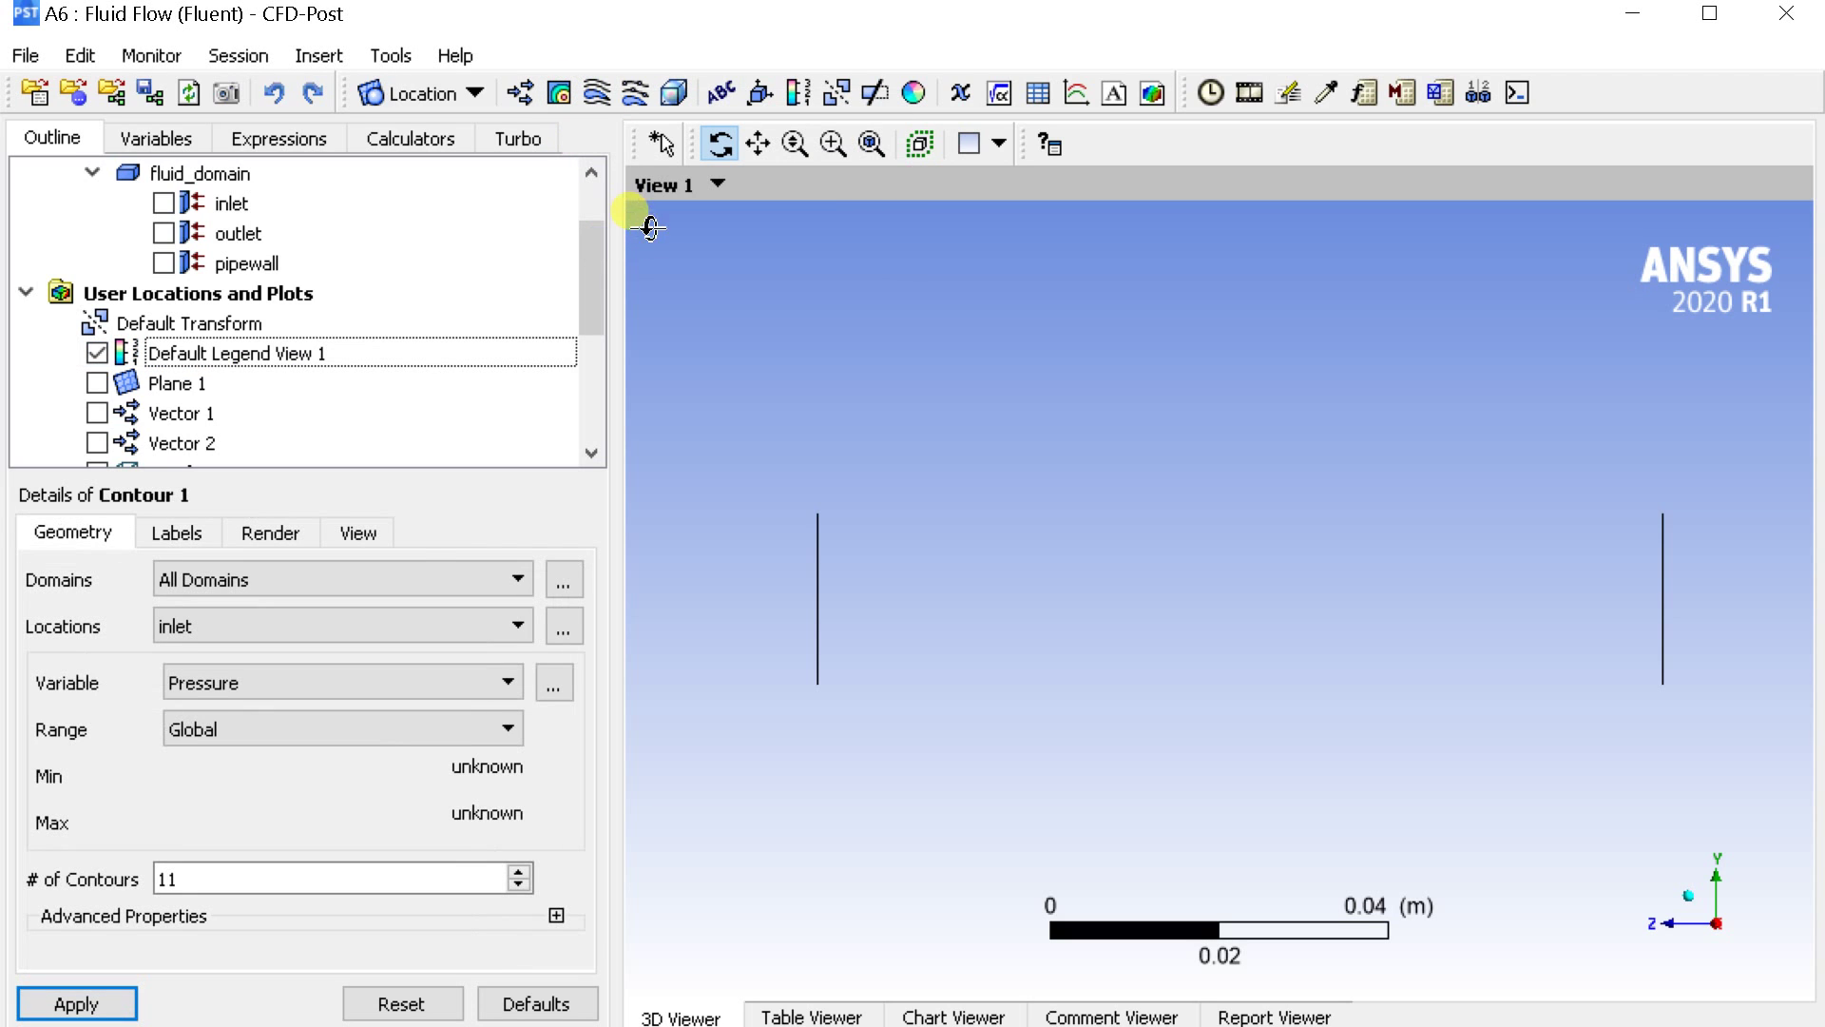
Step: Set Contour 1 to show Velocity on Plane 1 with the Global range and 100 contours, and apply it
{"action": "left_click", "coordinate": [359, 689]}
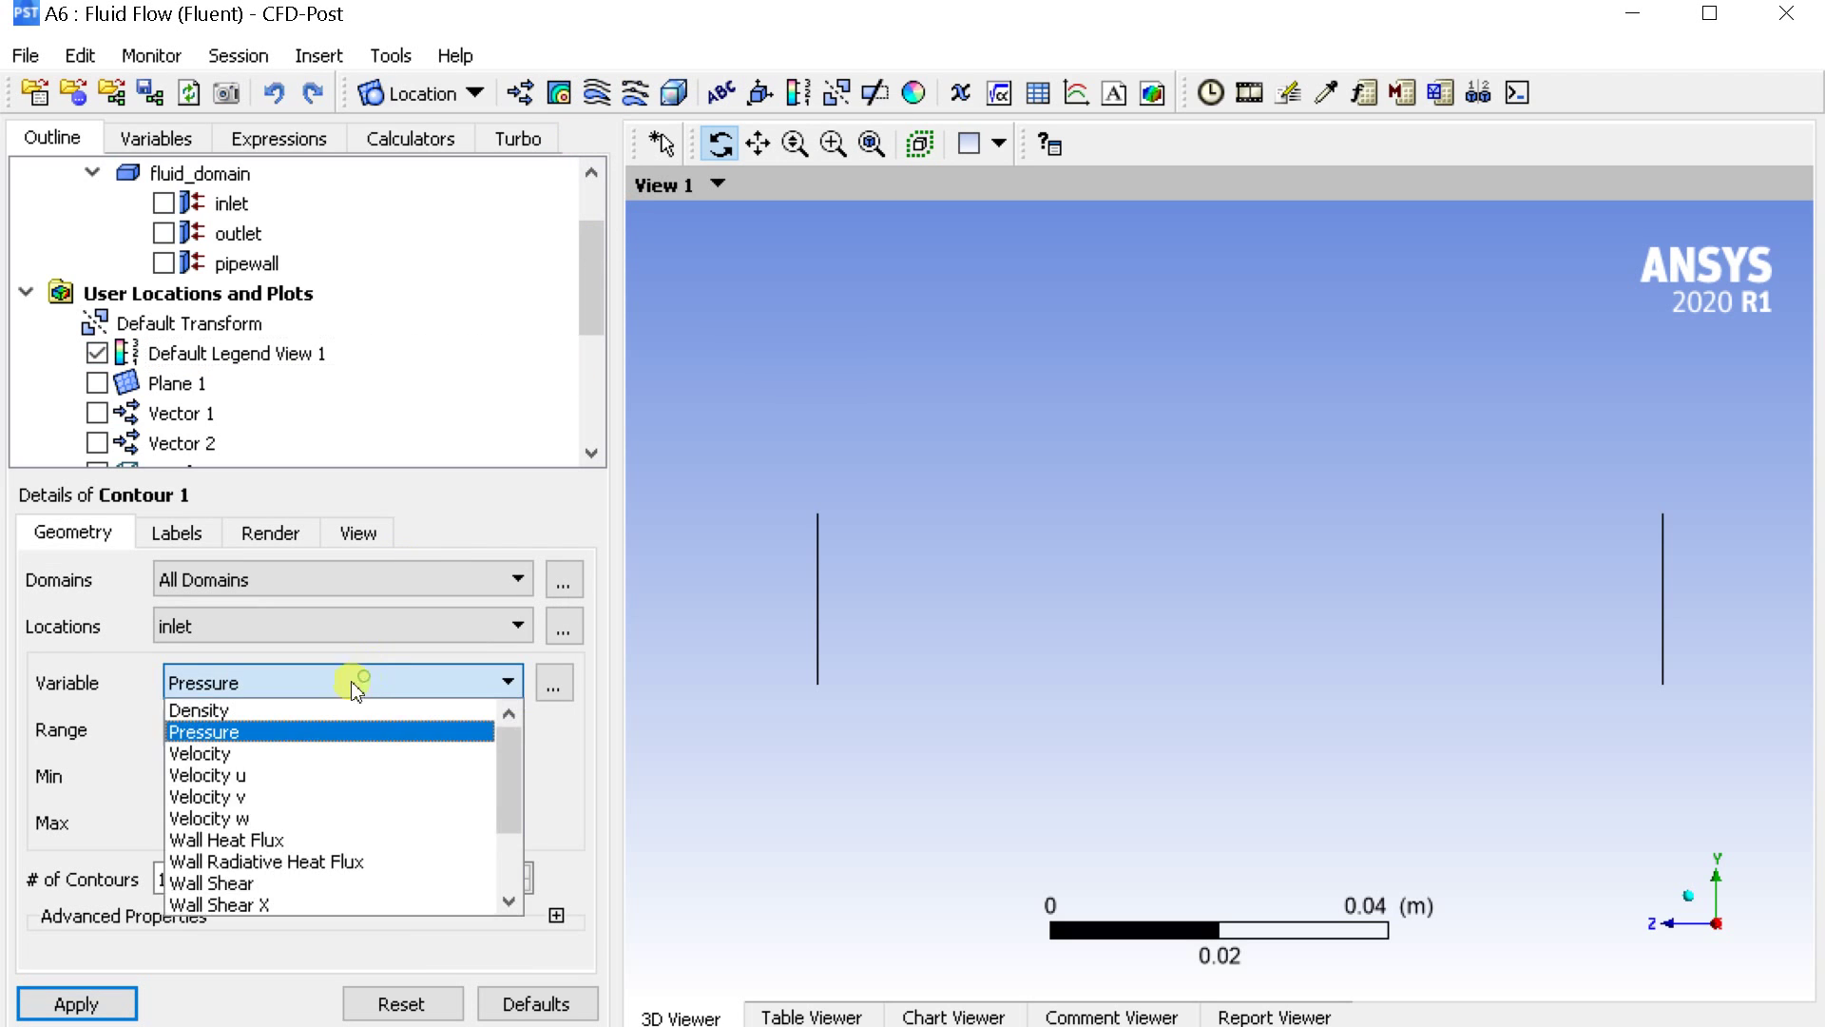
{"action": "left_click", "coordinate": [297, 746]}
{"action": "left_click", "coordinate": [277, 727]}
{"action": "left_click", "coordinate": [277, 727]}
{"action": "left_click_drag", "start_coordinate": [237, 878], "coordinate": [106, 865]}
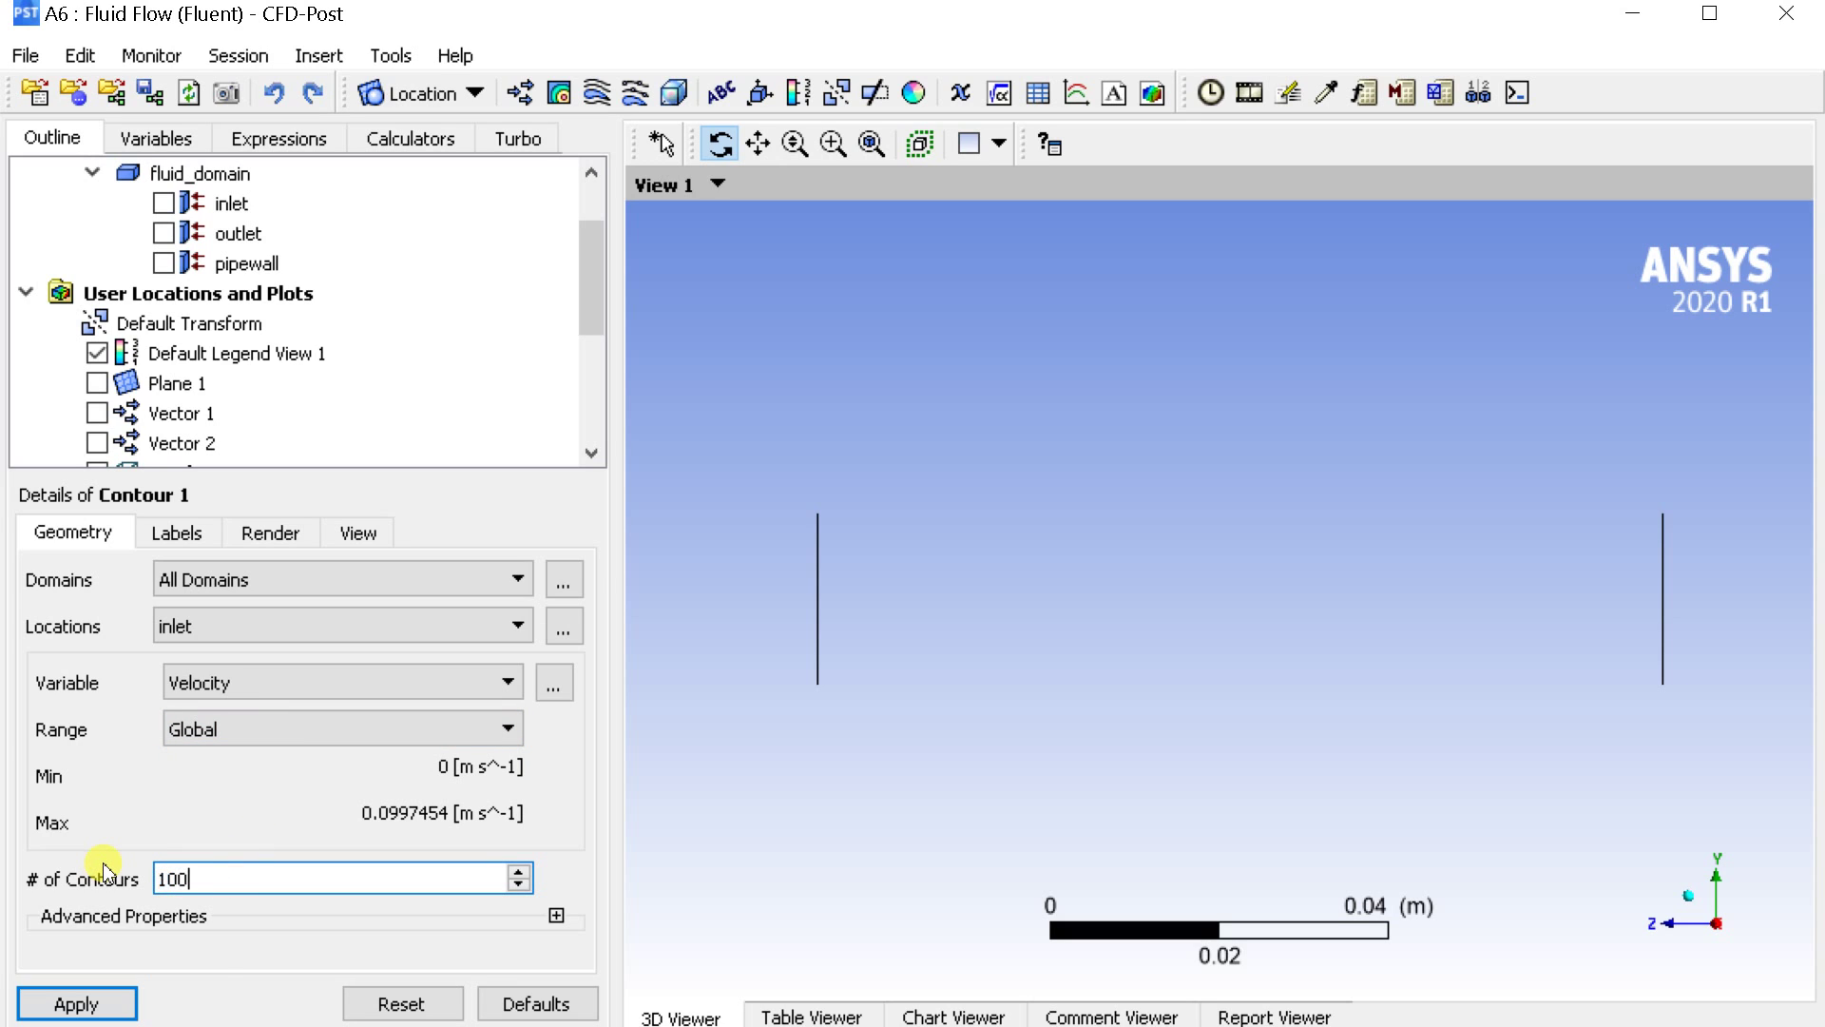
{"action": "left_click", "coordinate": [265, 628]}
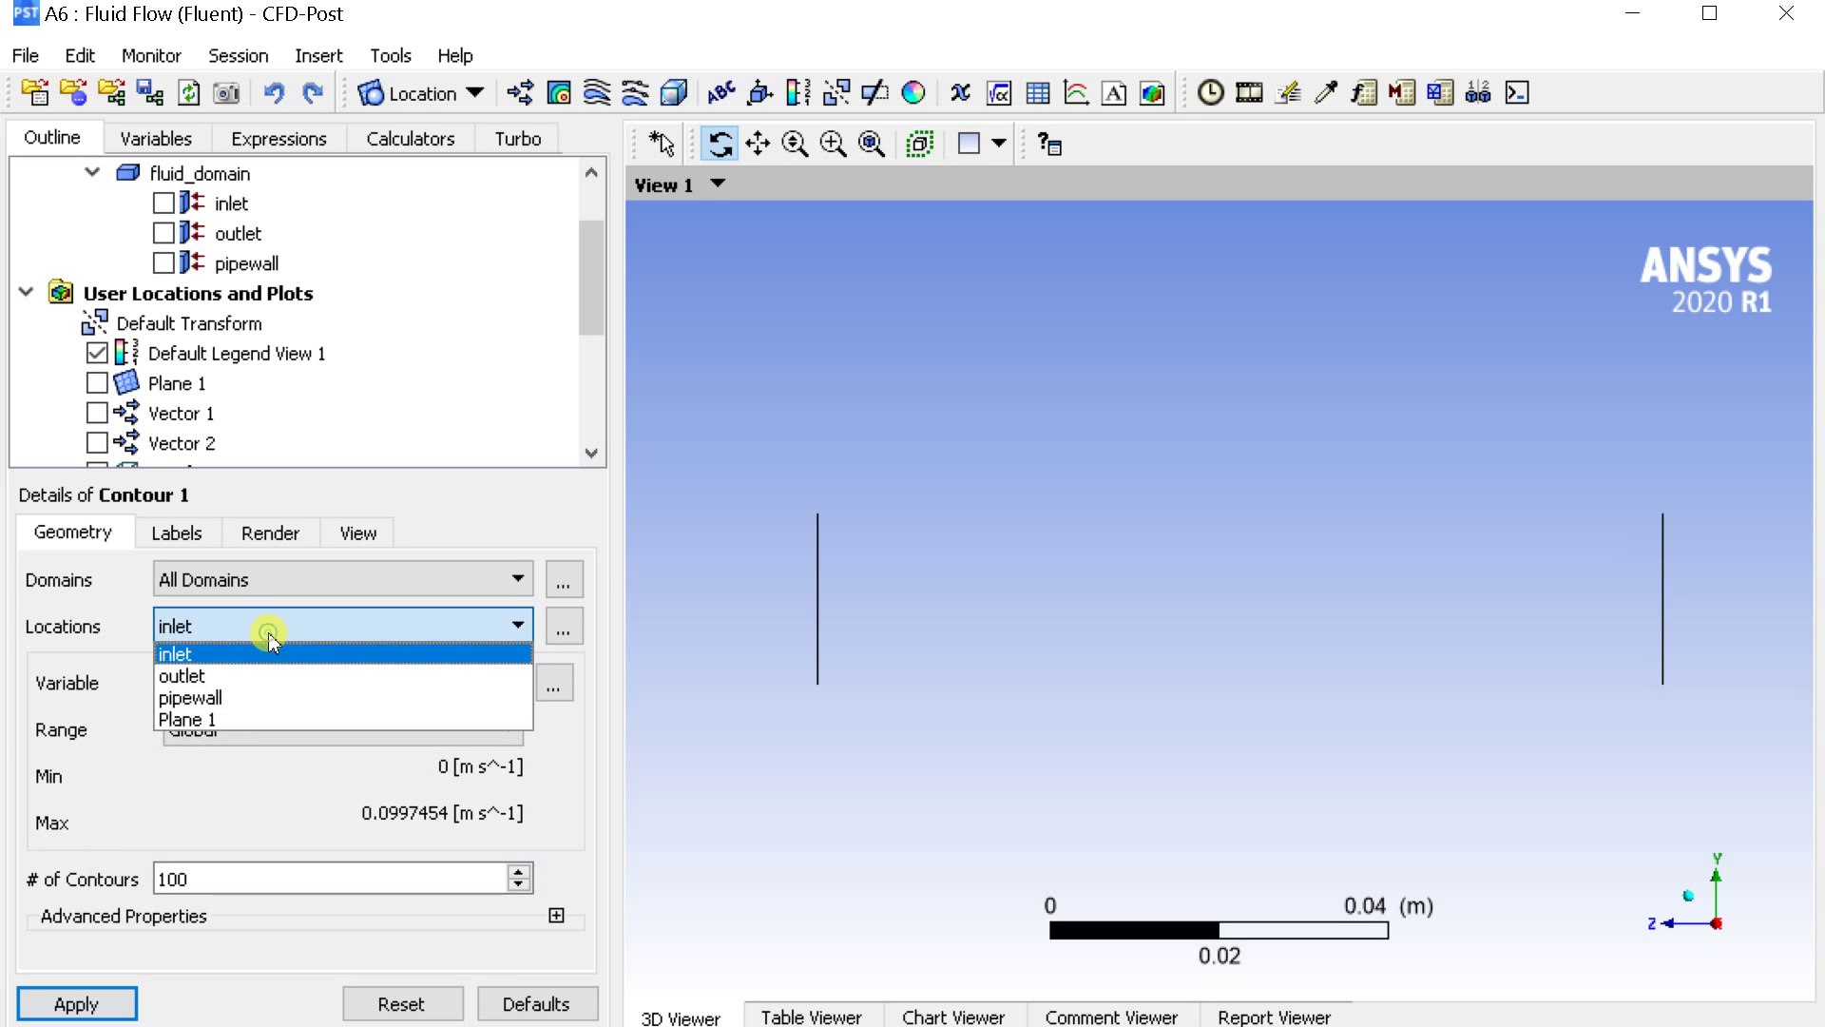
{"action": "left_click", "coordinate": [262, 720]}
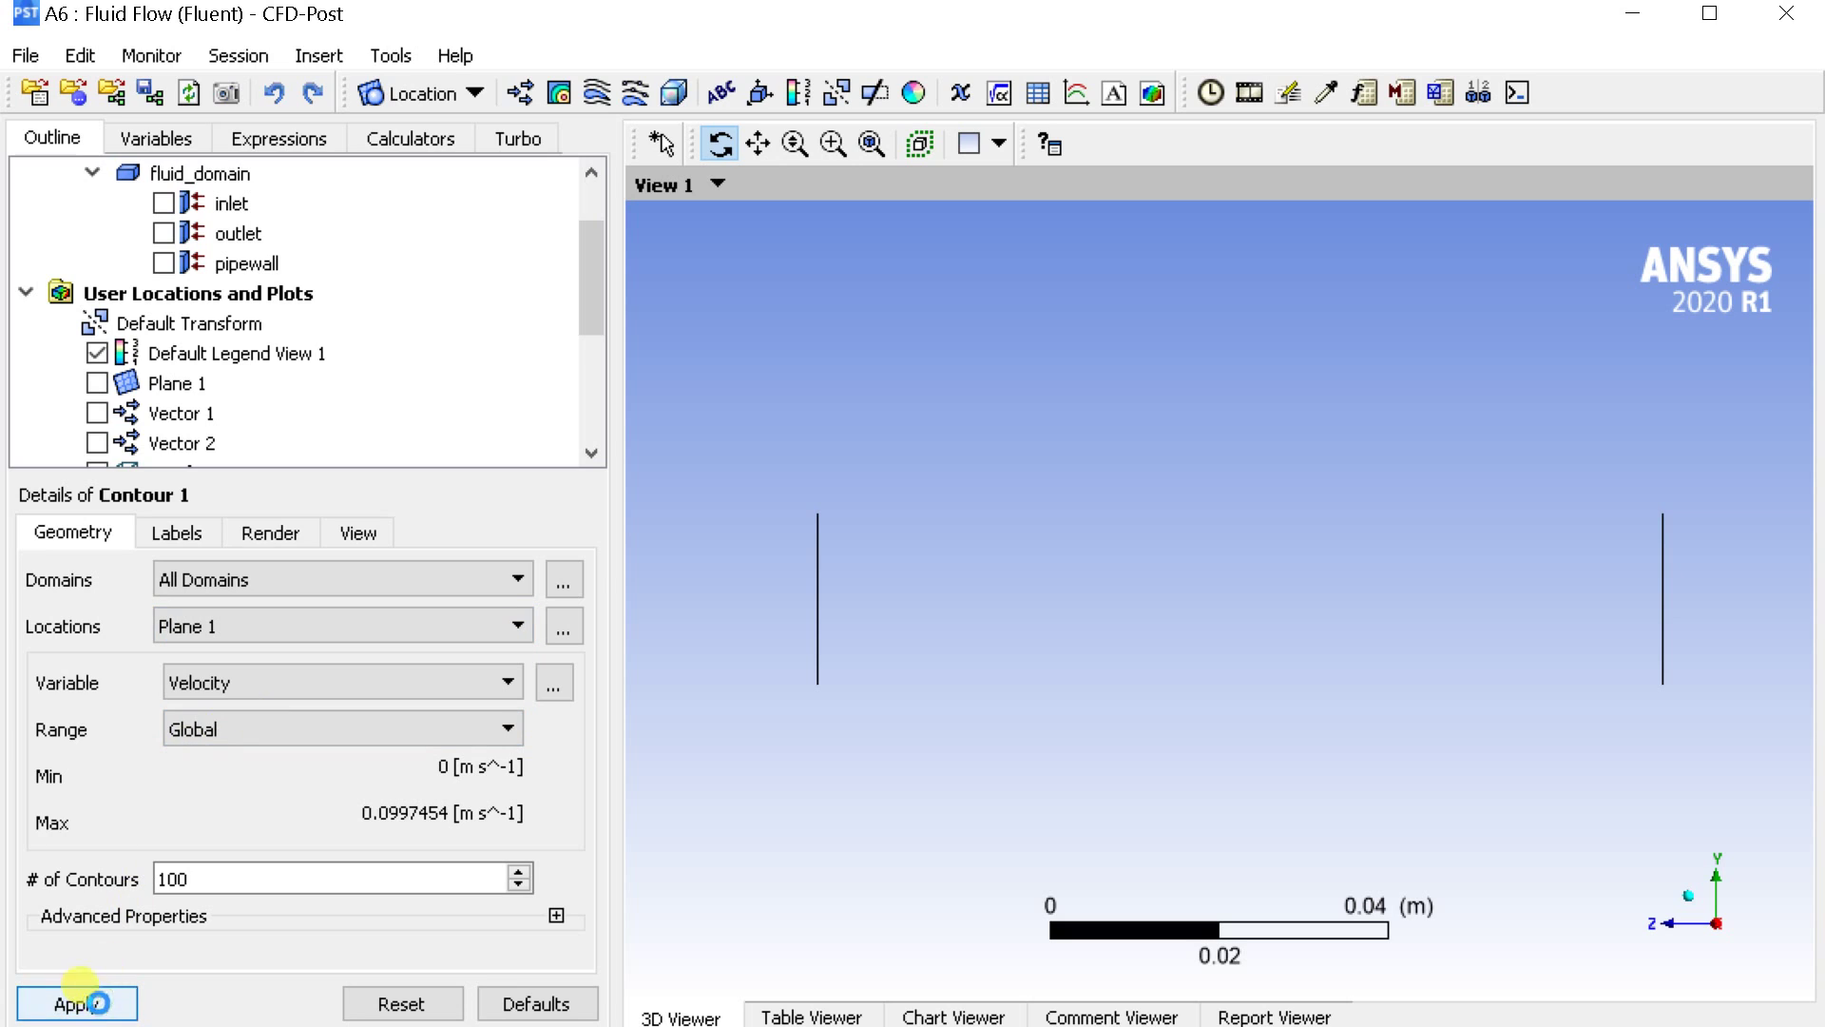
{"action": "left_click_drag", "start_coordinate": [854, 692], "coordinate": [930, 658]}
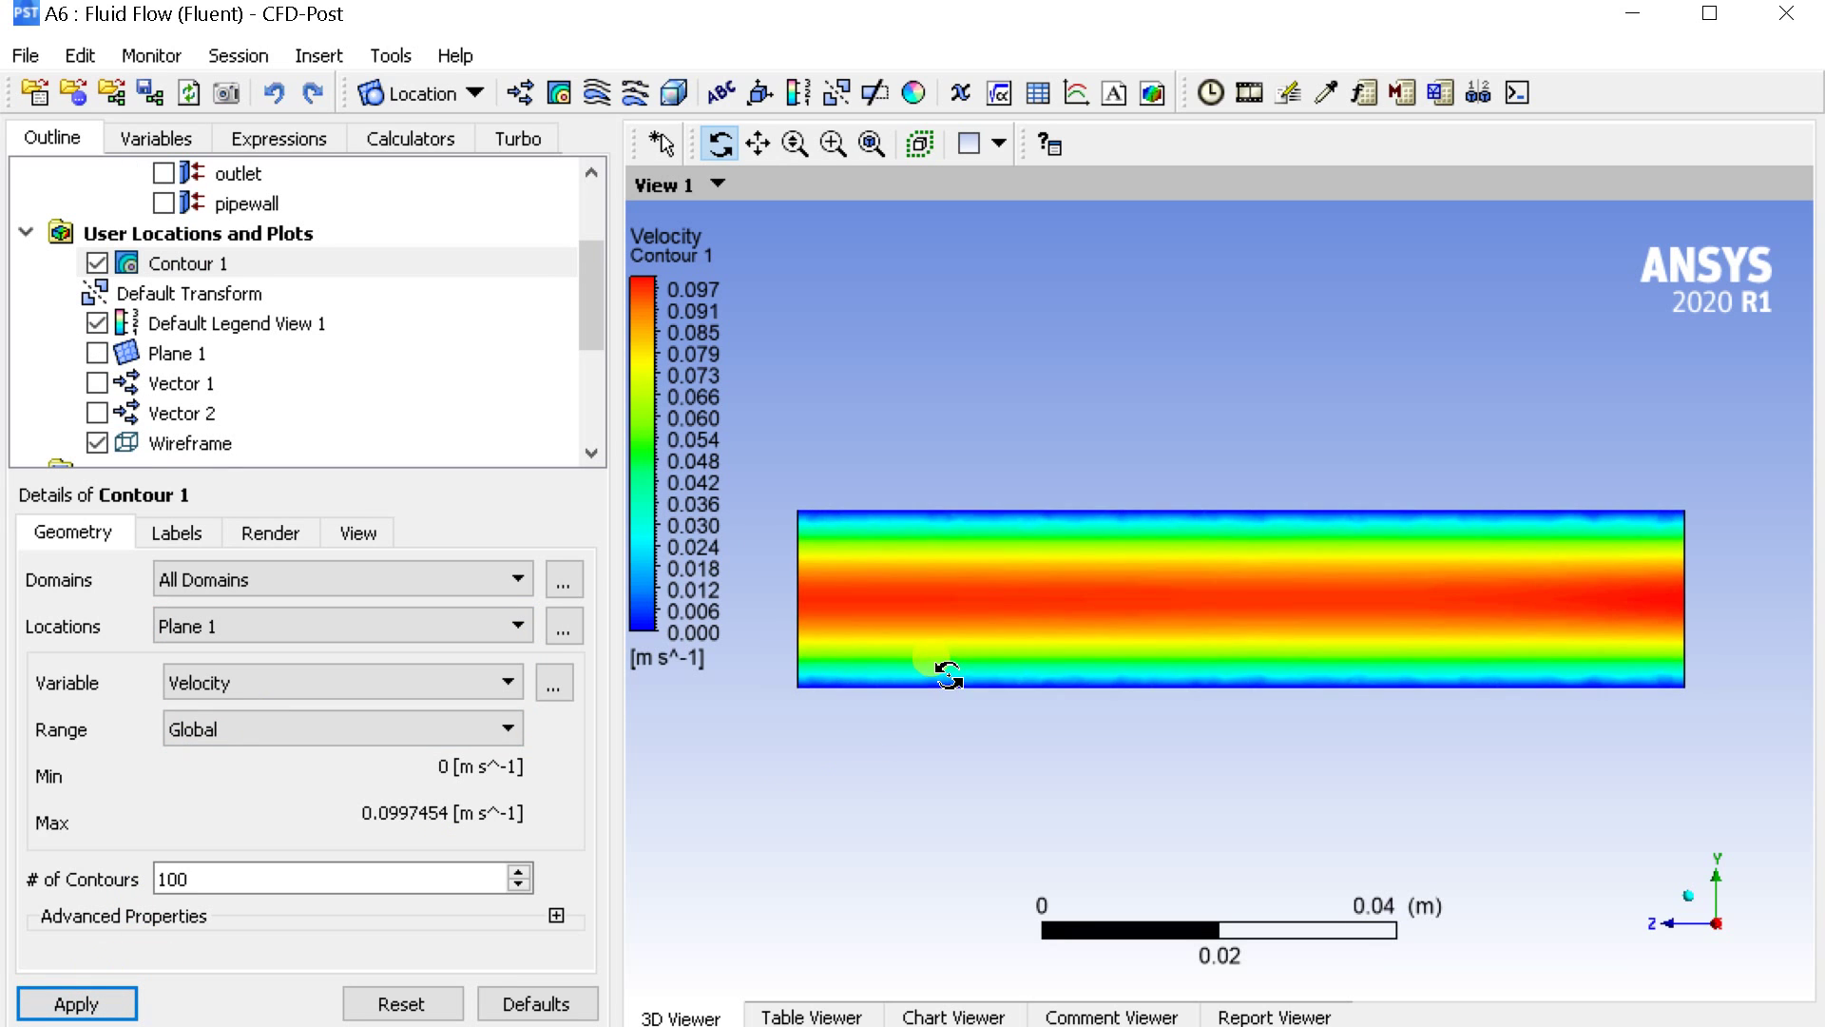
Step: Add the inlet and outlet to Contour 1's locations alongside Plane 1 and apply the change in an isometric view
{"action": "left_click", "coordinate": [758, 144]}
{"action": "left_click", "coordinate": [1688, 894]}
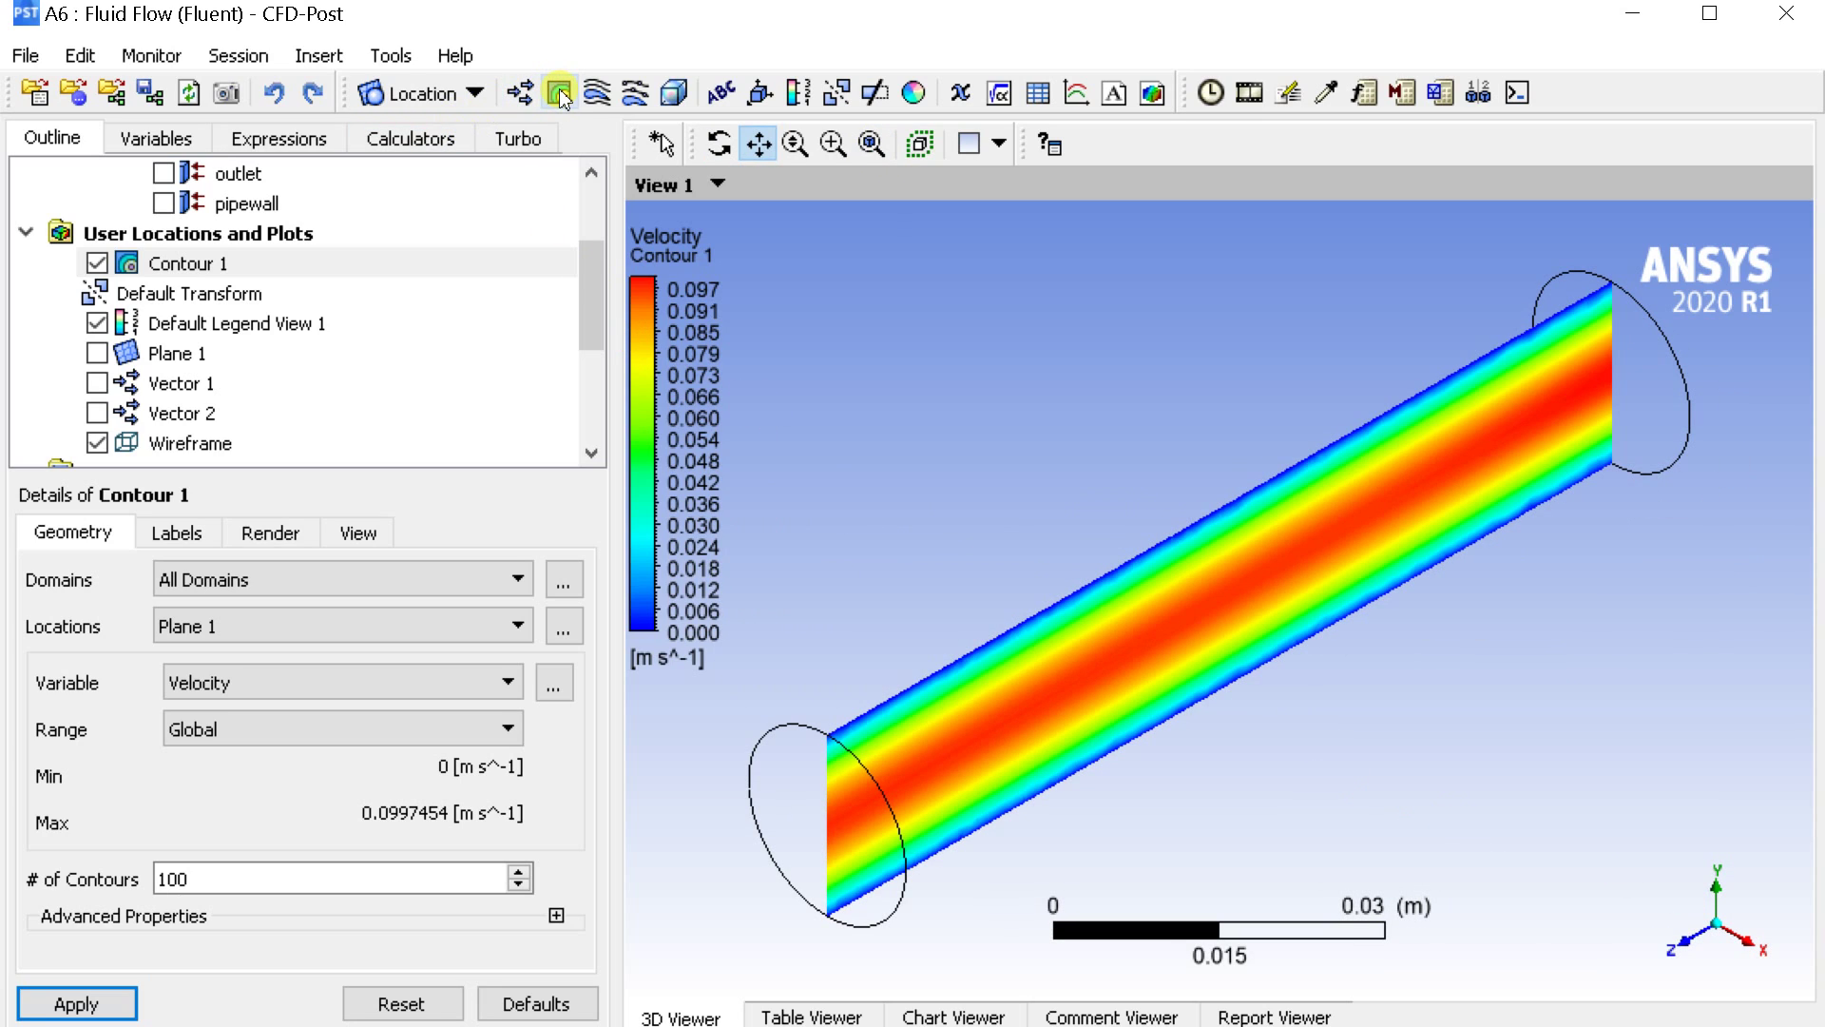
{"action": "left_click", "coordinate": [566, 627]}
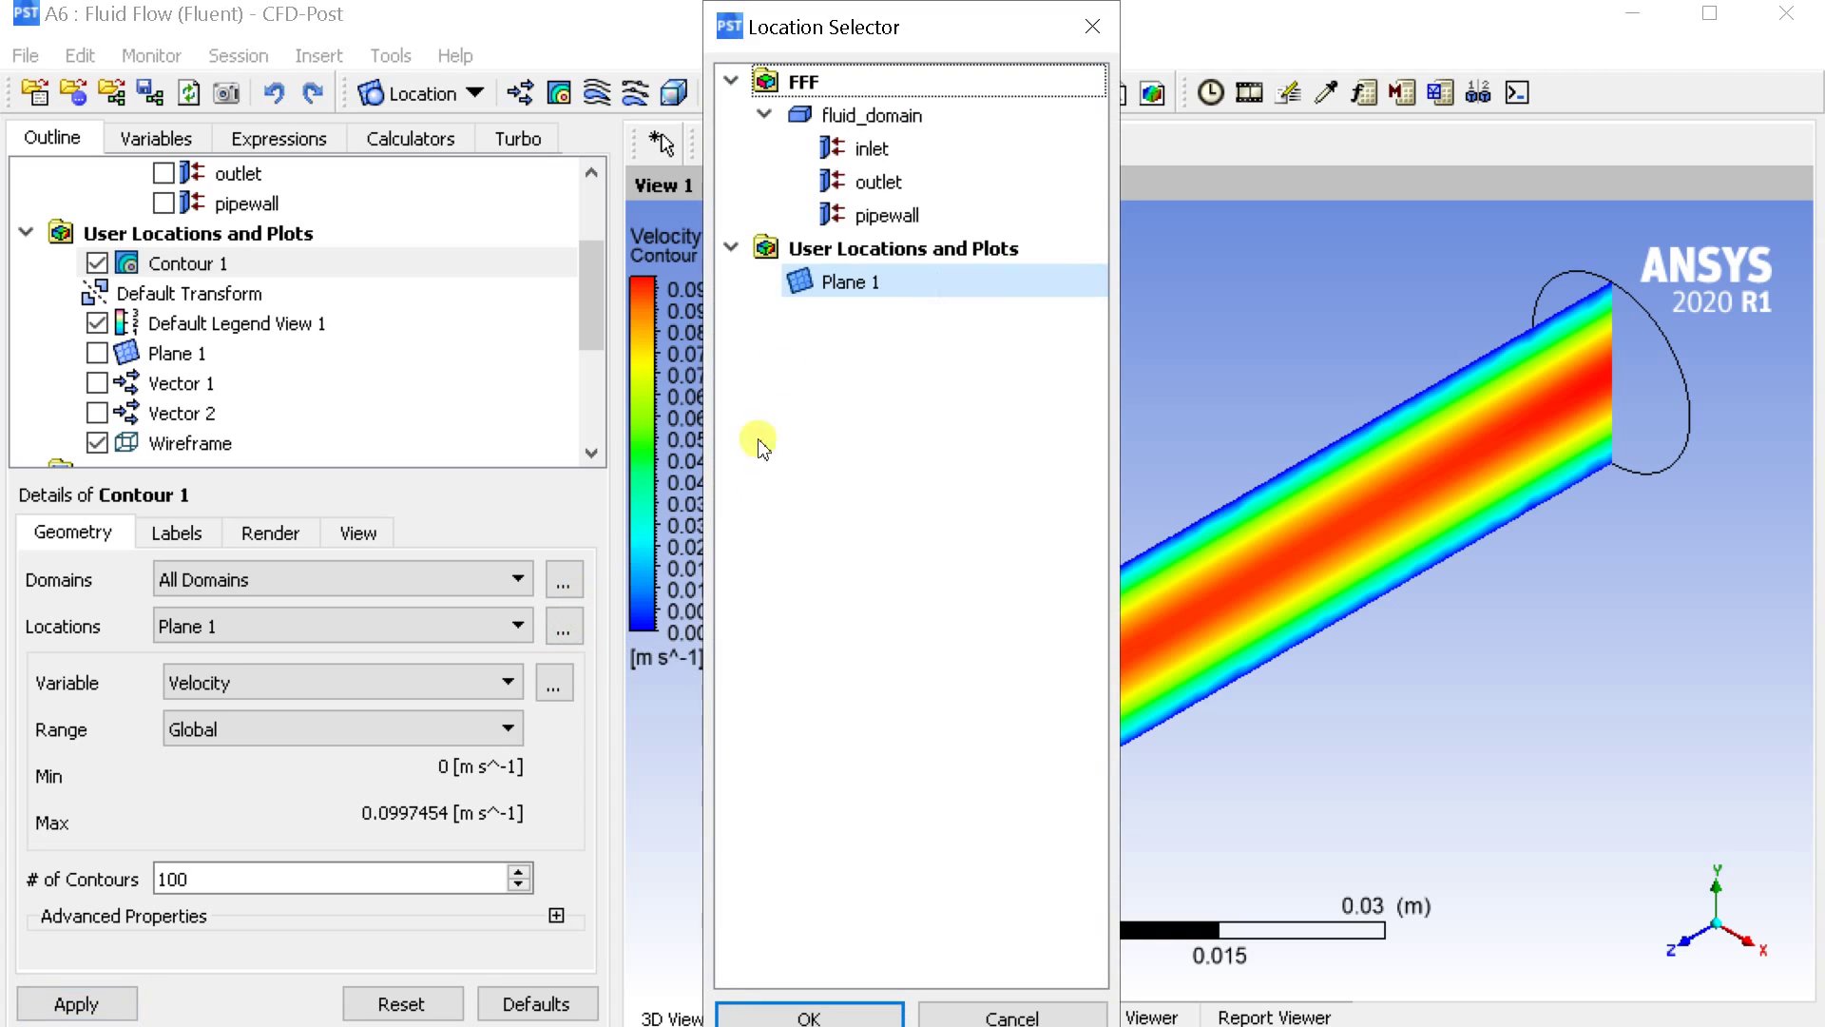
{"action": "left_click", "coordinate": [898, 151]}
{"action": "left_click", "coordinate": [908, 181], "text": "ctrl"}
{"action": "left_click", "coordinate": [832, 998]}
{"action": "left_click", "coordinate": [106, 1004]}
{"action": "mouse_move", "coordinate": [1052, 774]}
{"action": "left_mouse_down"}
{"action": "mouse_move", "coordinate": [1072, 704]}
{"action": "mouse_move", "coordinate": [1036, 760]}
{"action": "left_mouse_up"}
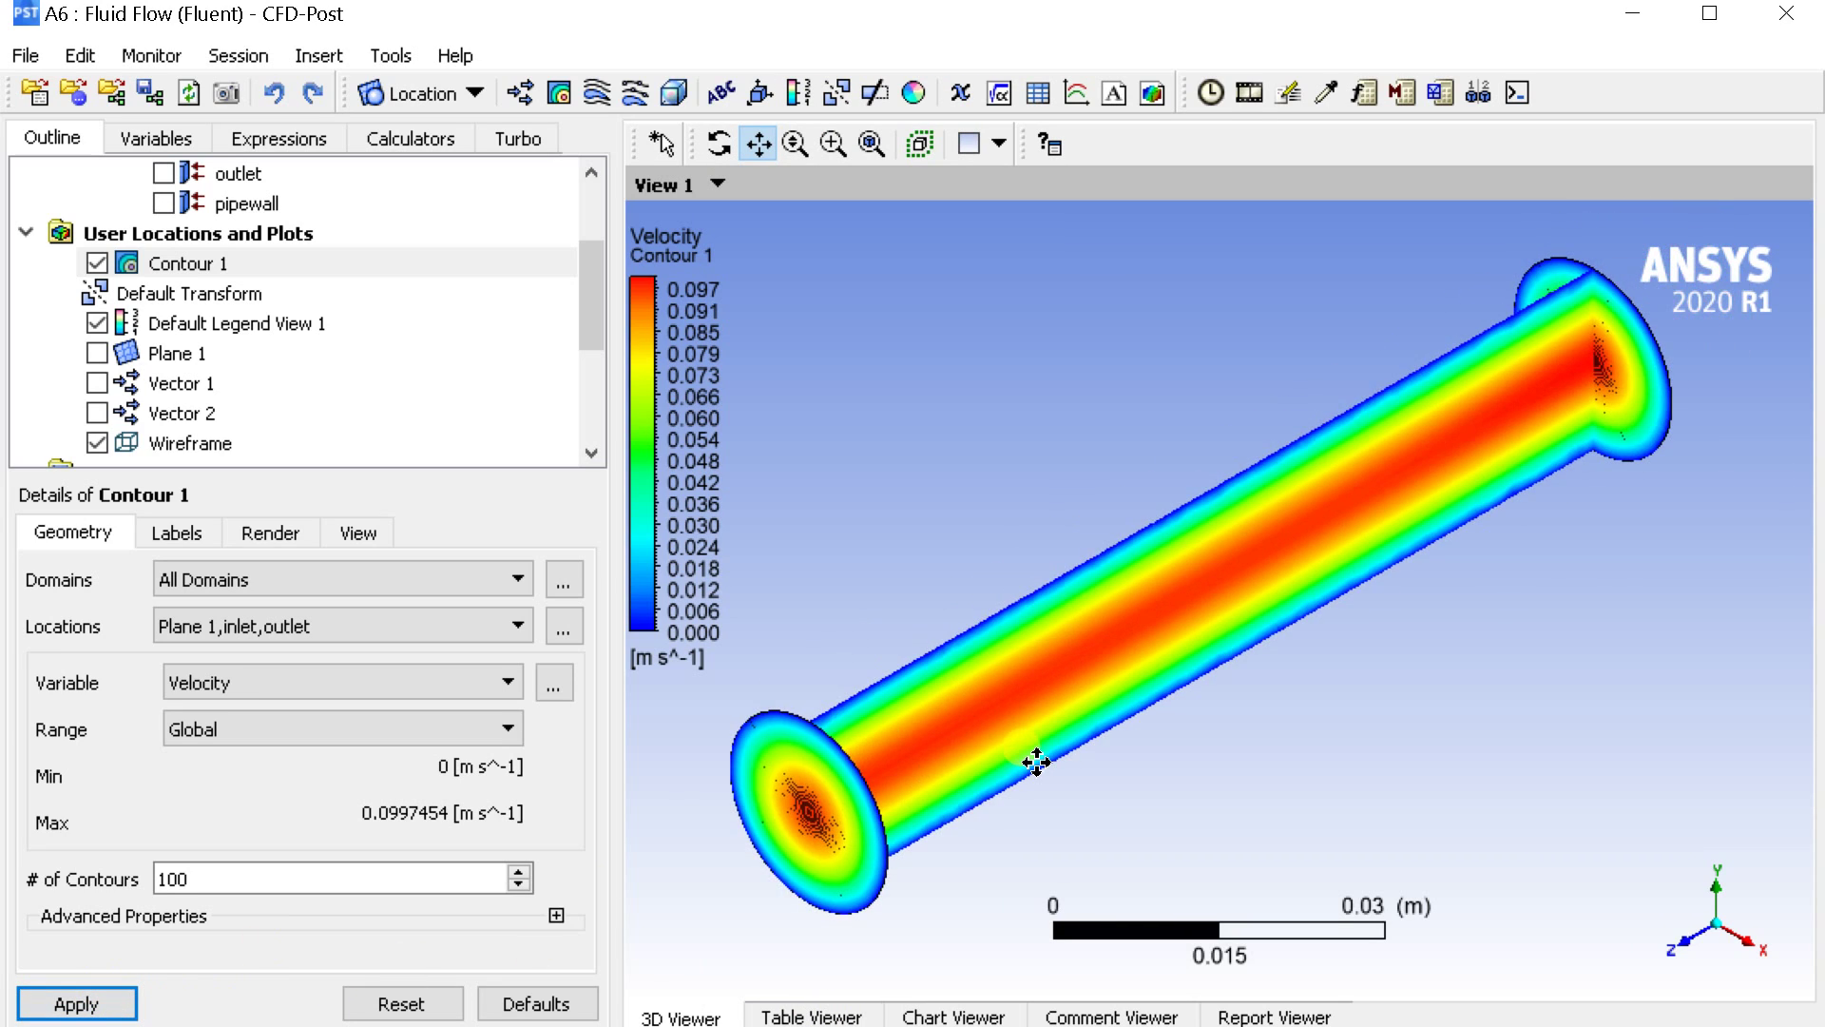
Step: Hide Contour 1 and insert a line location named Line 1
{"action": "left_click", "coordinate": [96, 262]}
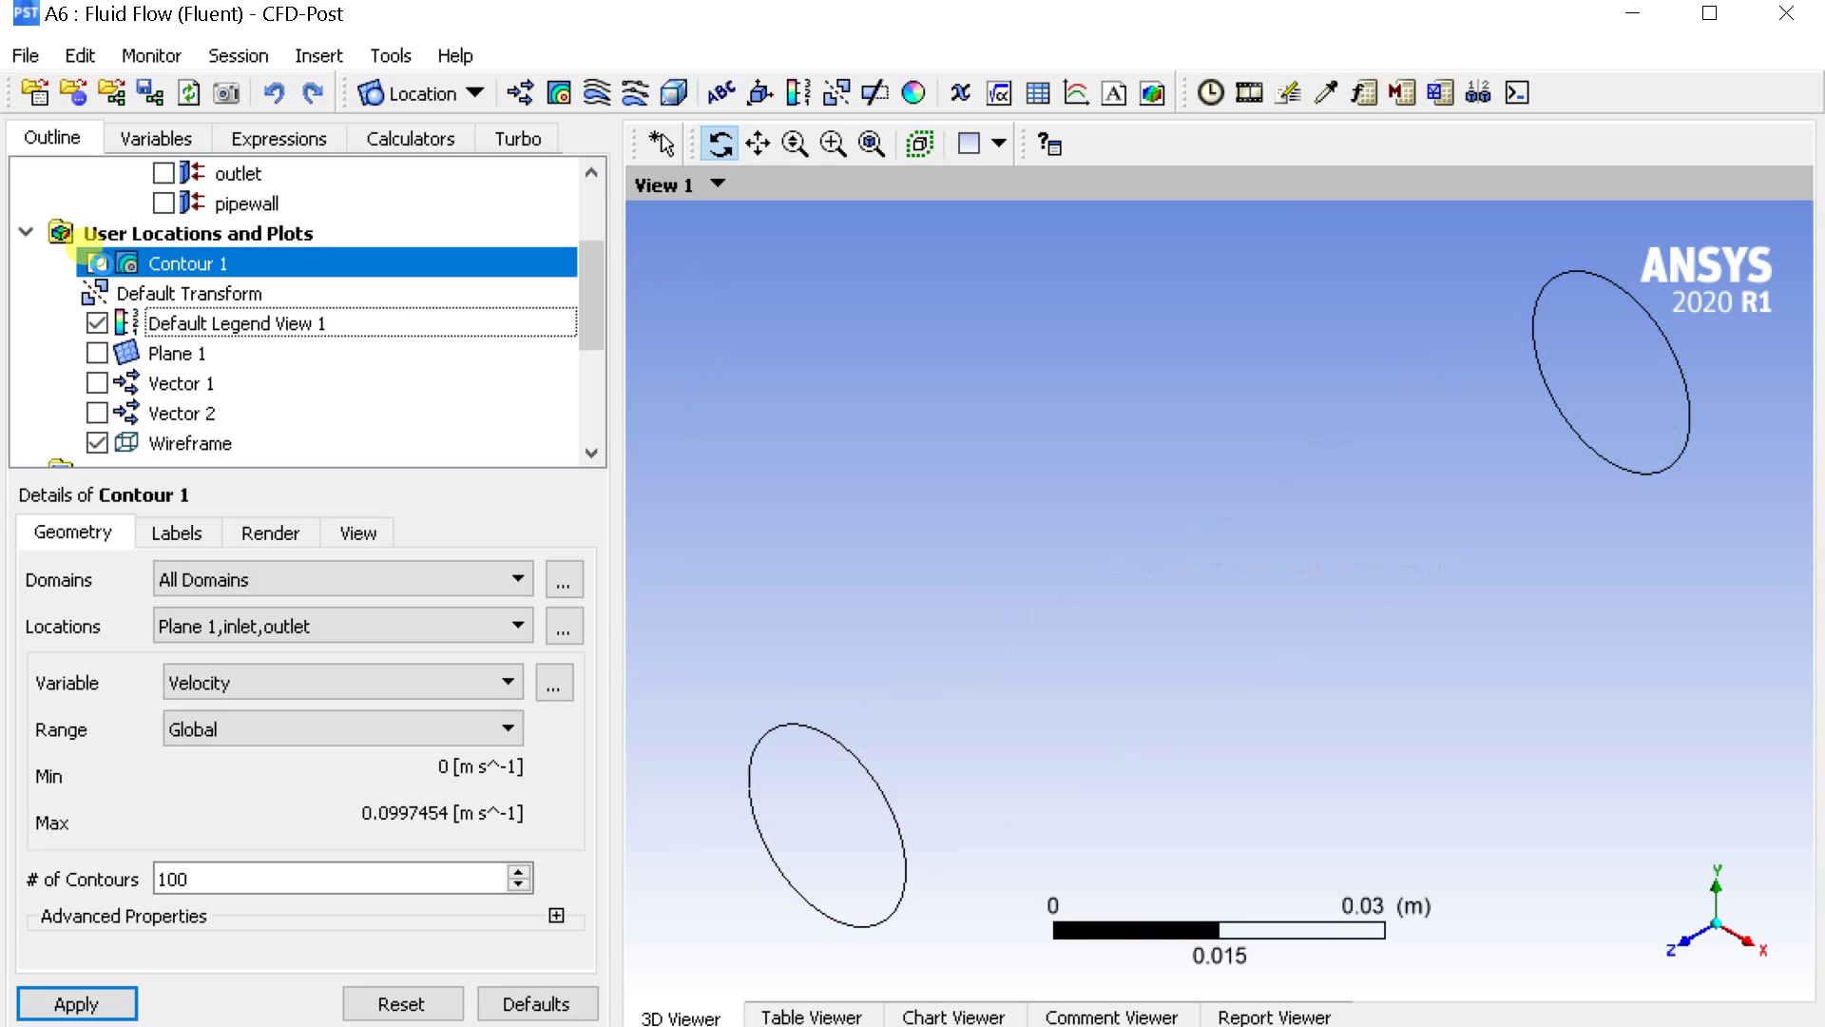
{"action": "left_click", "coordinate": [443, 95]}
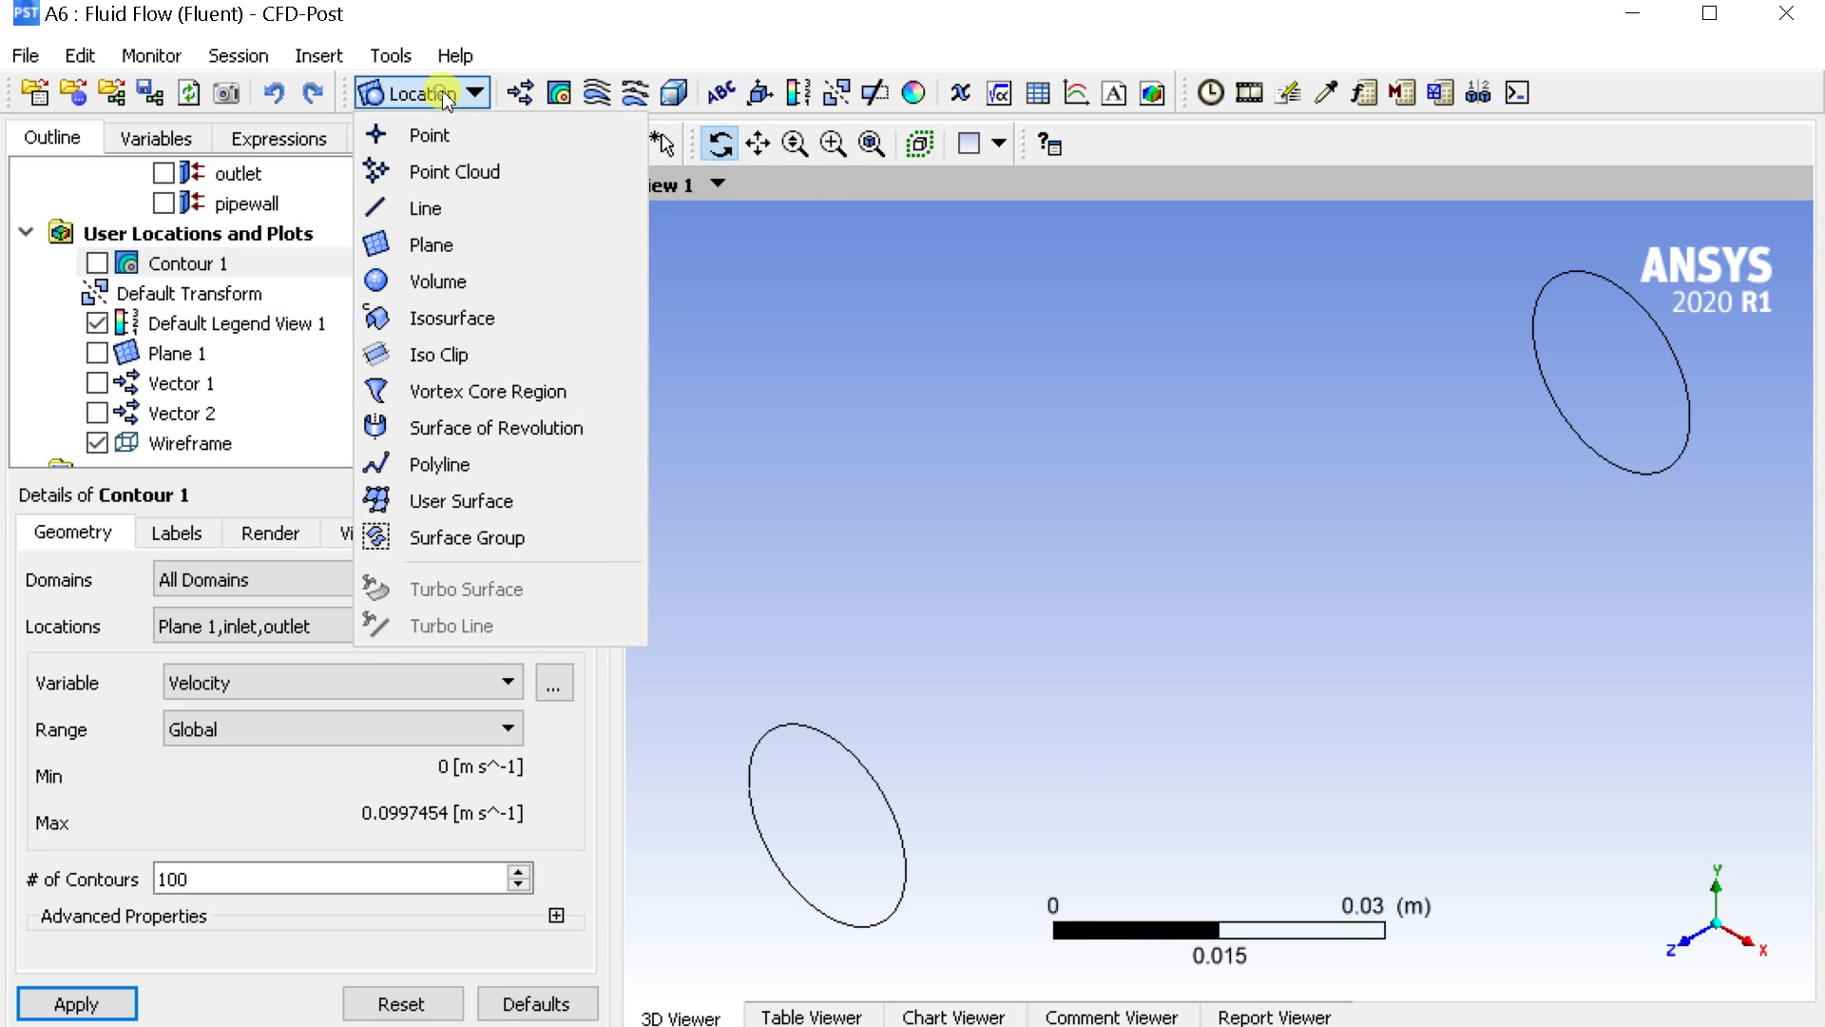
{"action": "left_click", "coordinate": [426, 208]}
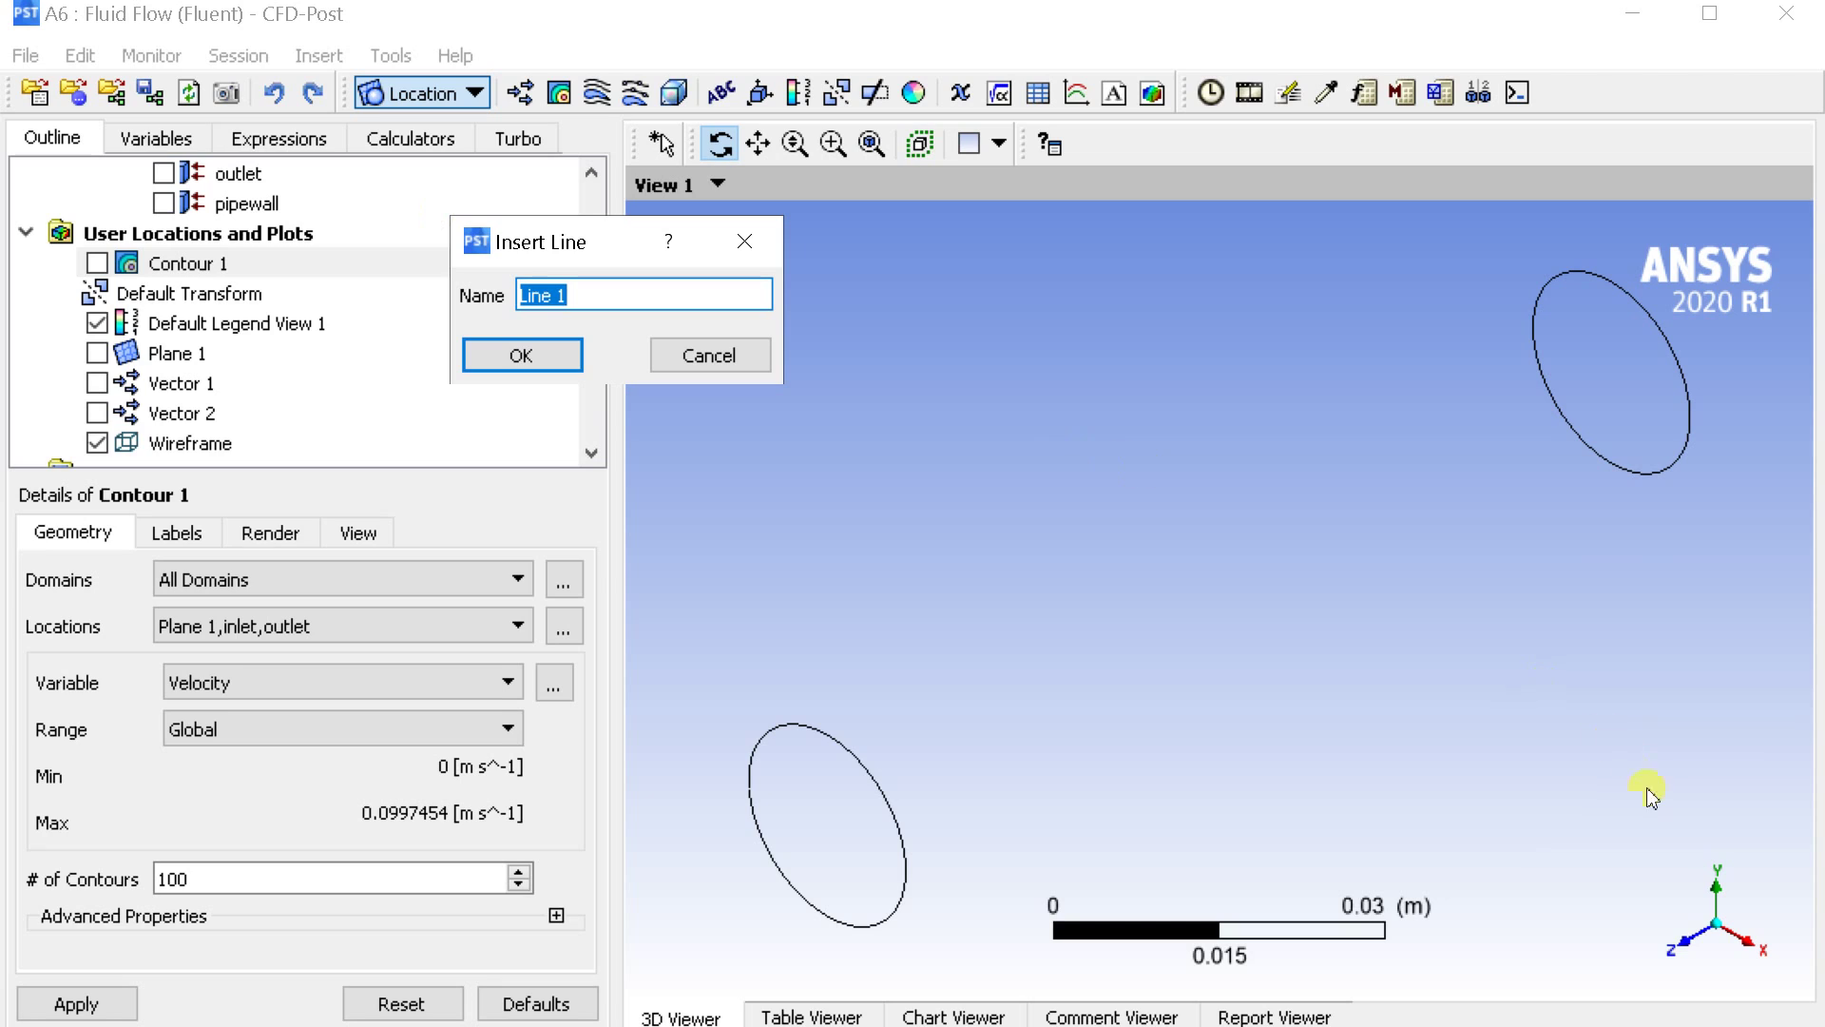
{"action": "left_click", "coordinate": [564, 364]}
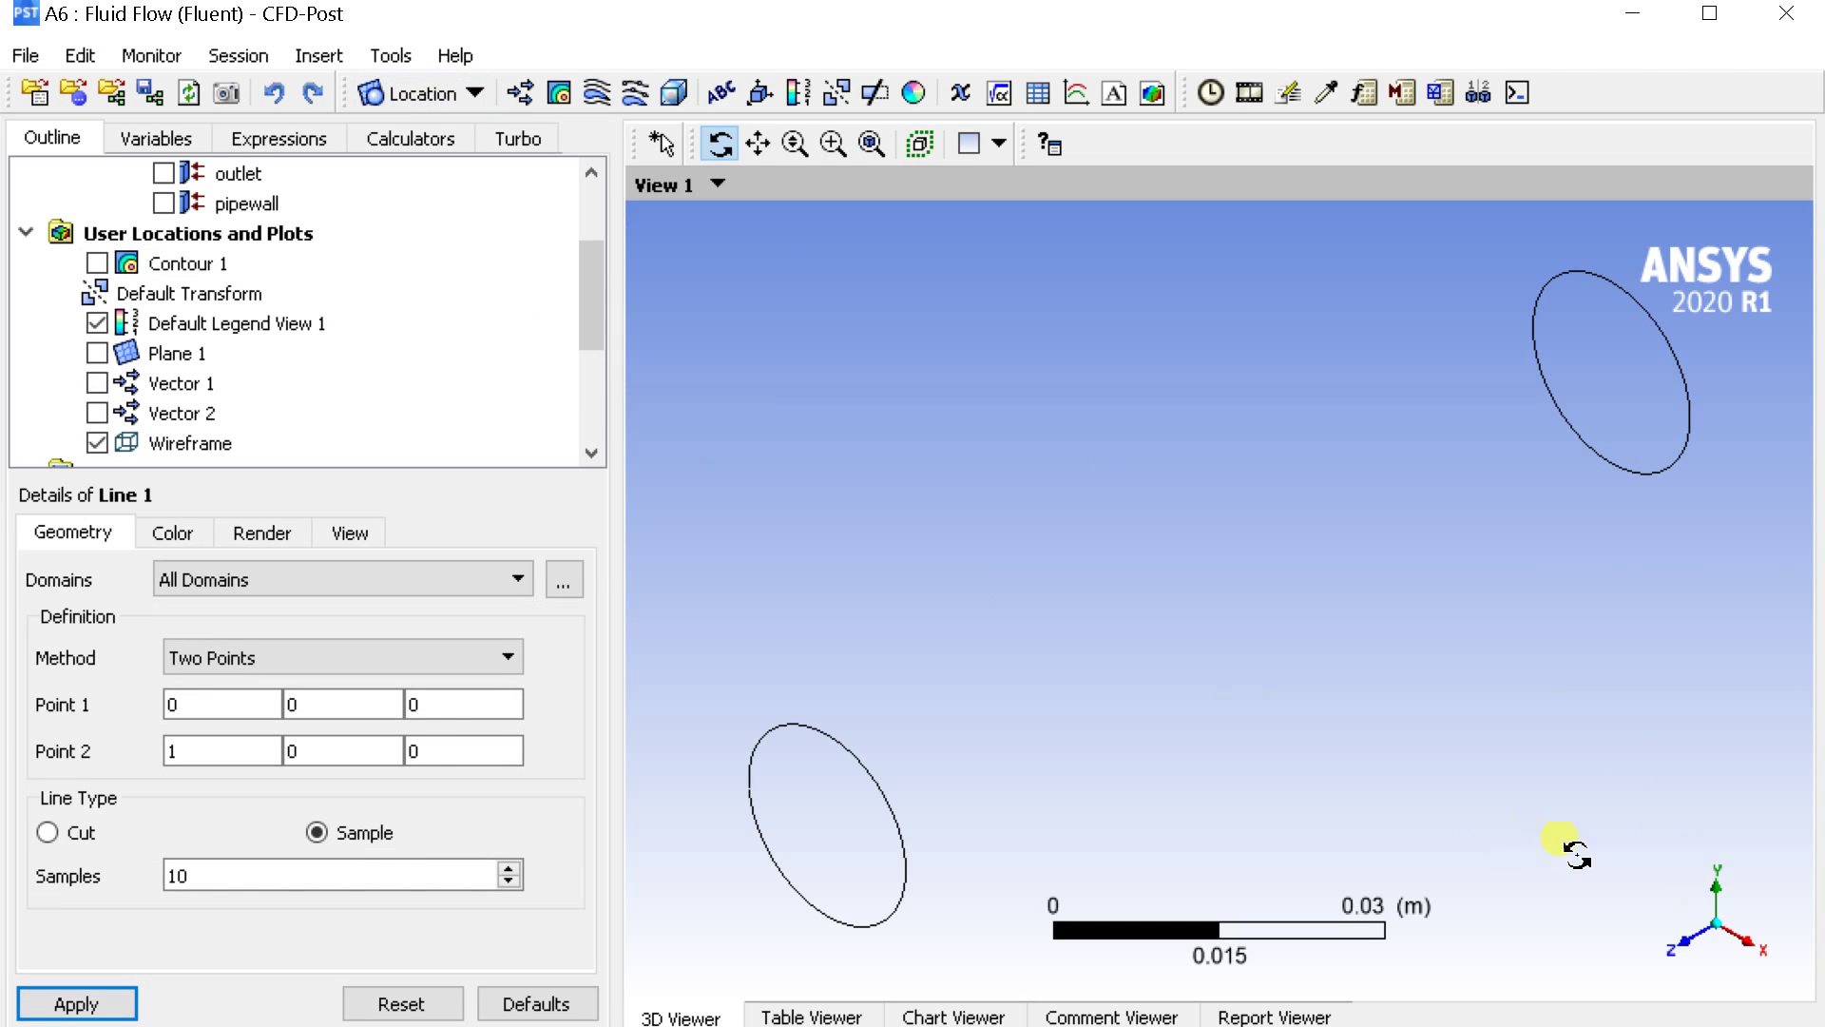
Step: Define Line 1 by two points from (0, -0.01, 0) to (0, 0.01, 0) with 100 samples, apply it and view it isometrically
{"action": "left_click", "coordinate": [1734, 941]}
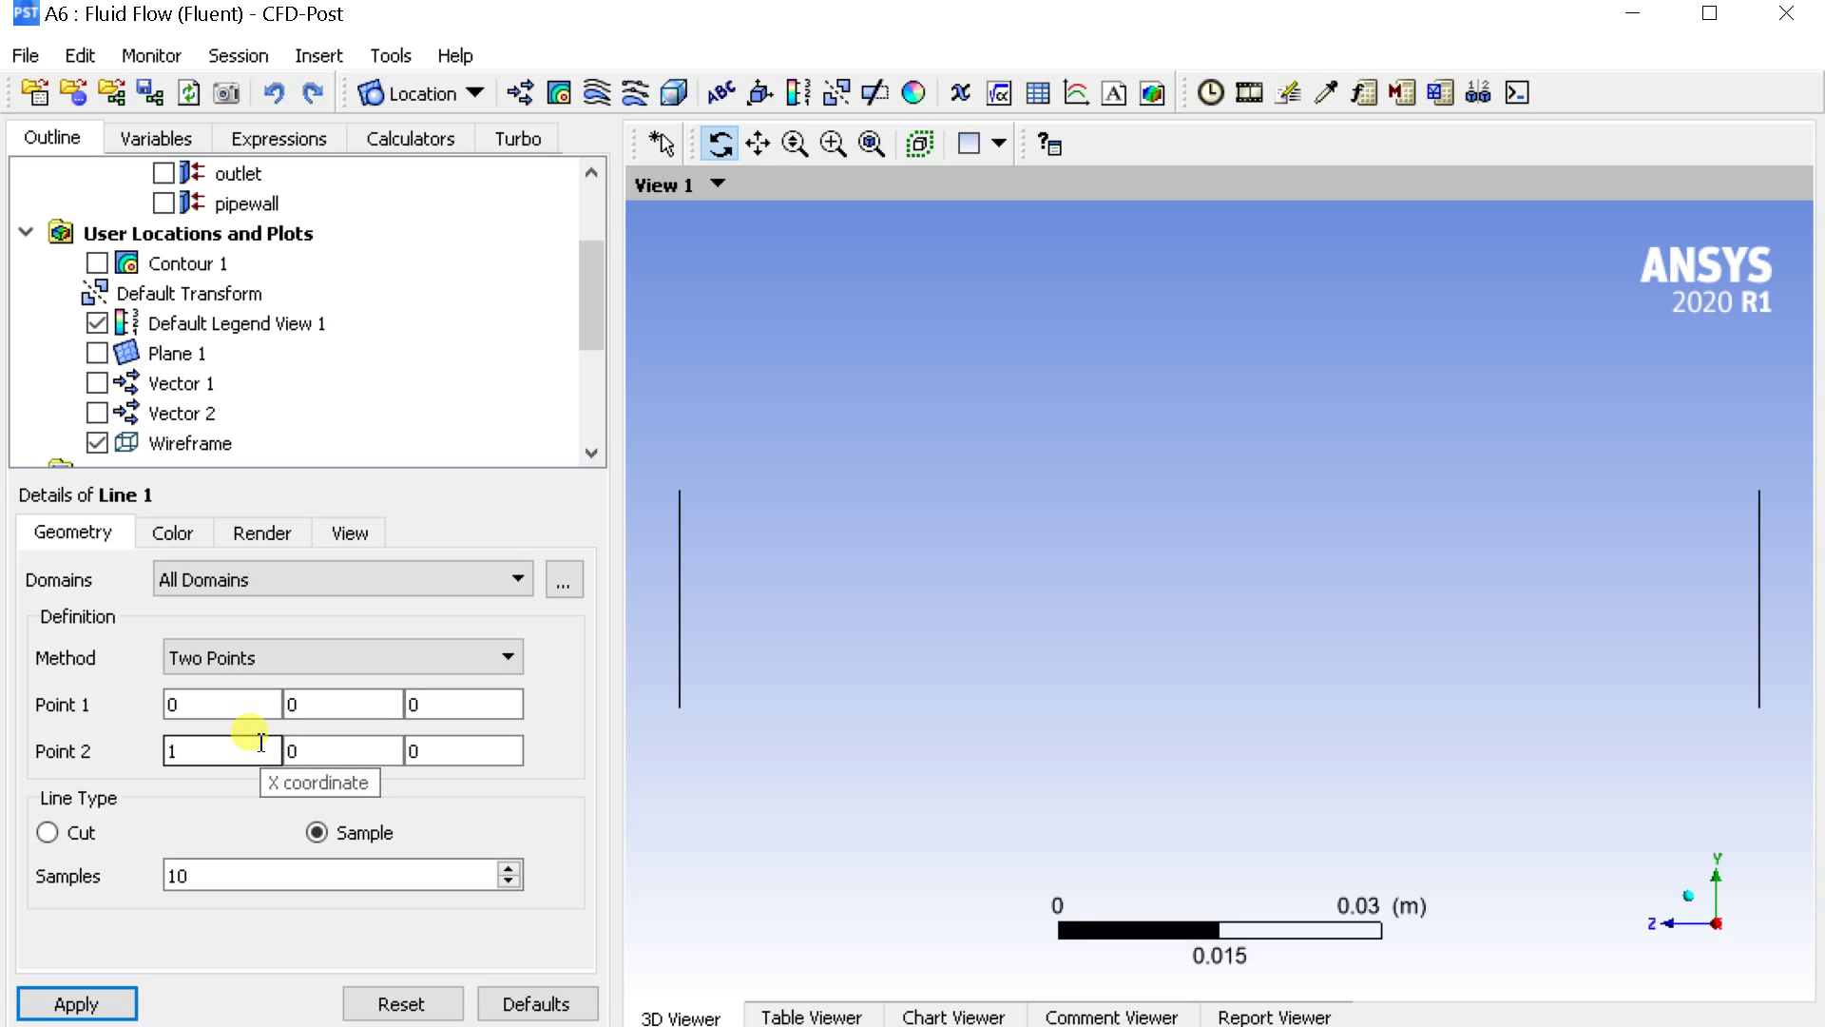
{"action": "left_click", "coordinate": [288, 704]}
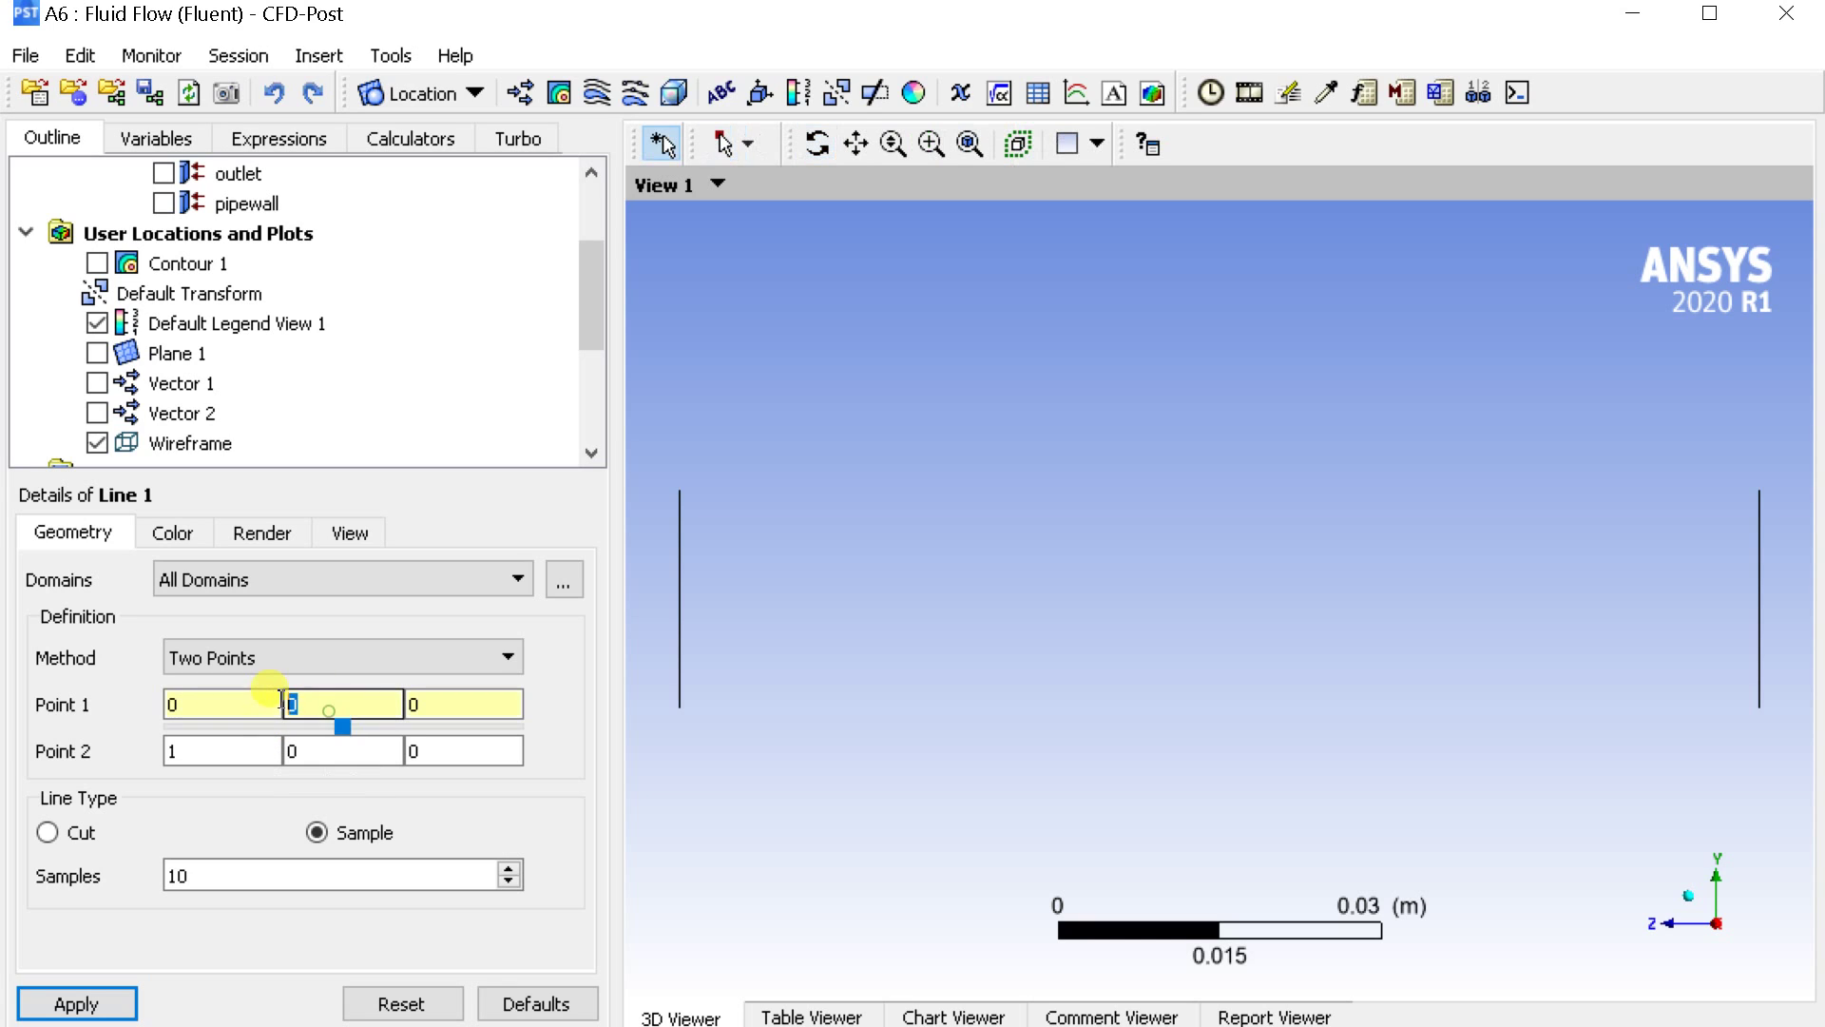
{"action": "type", "text": "-0.01"}
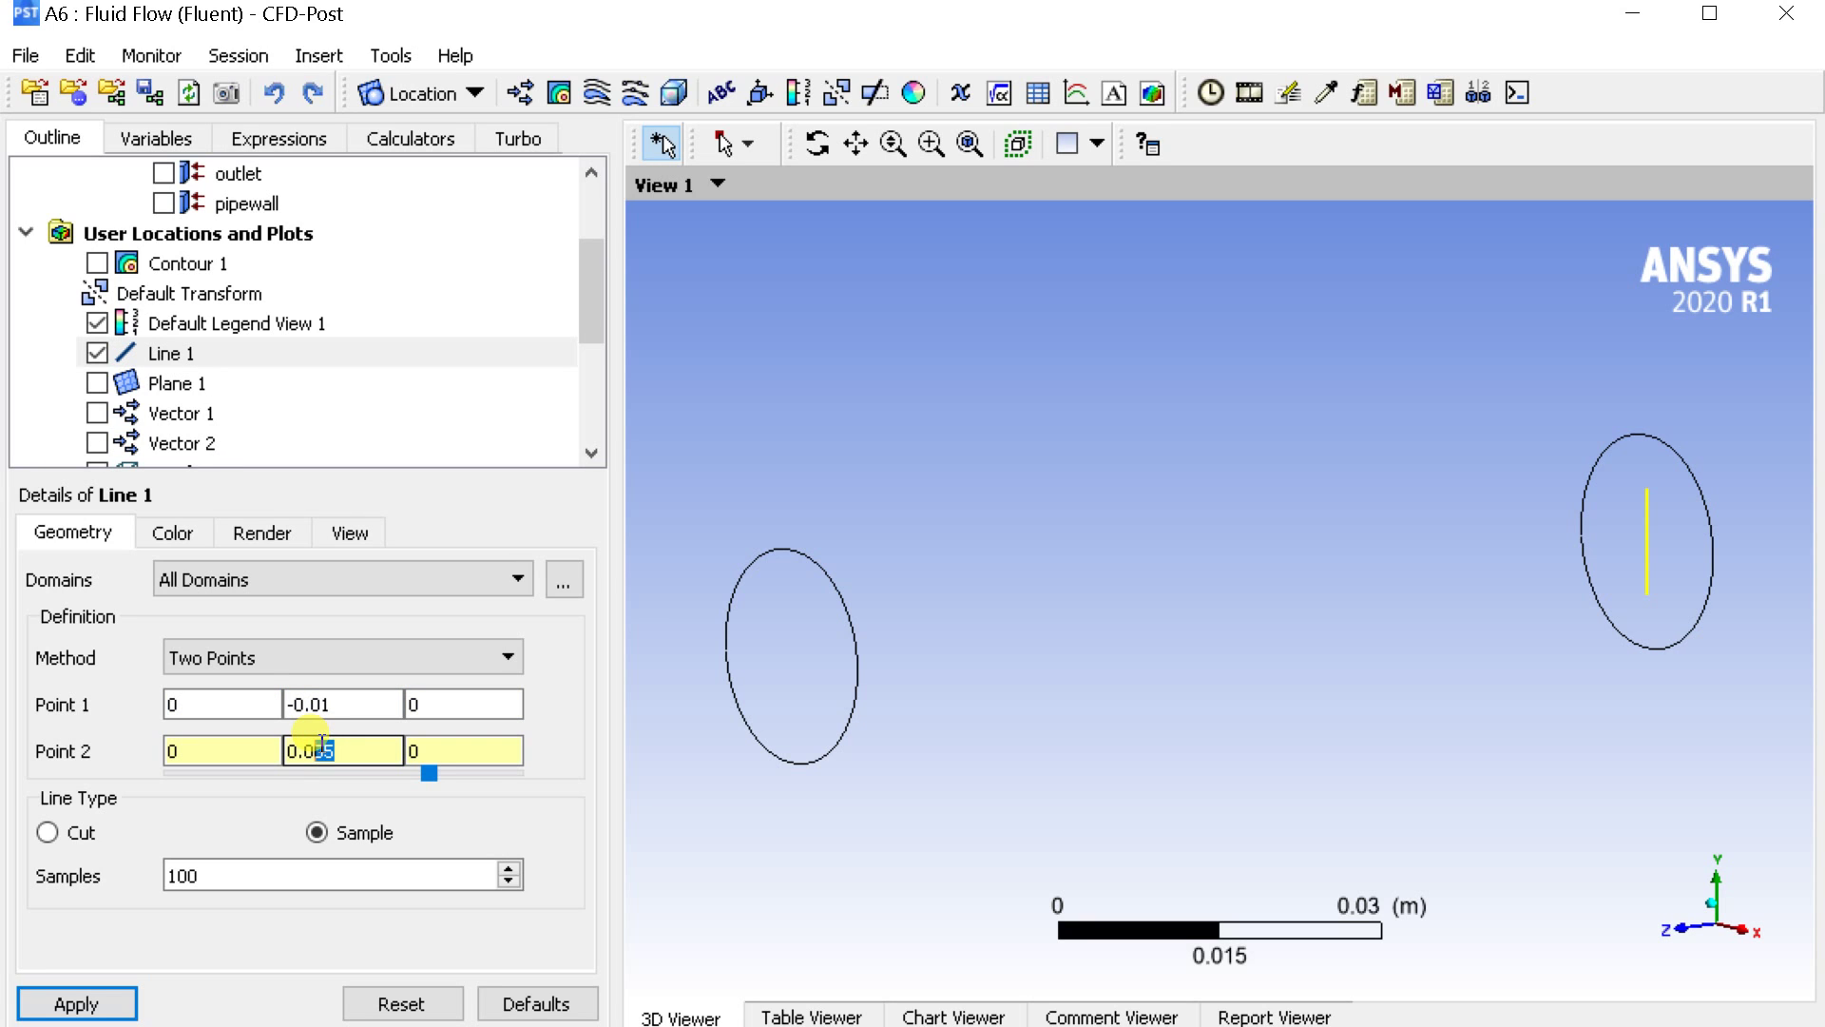
{"action": "left_click", "coordinate": [76, 1003]}
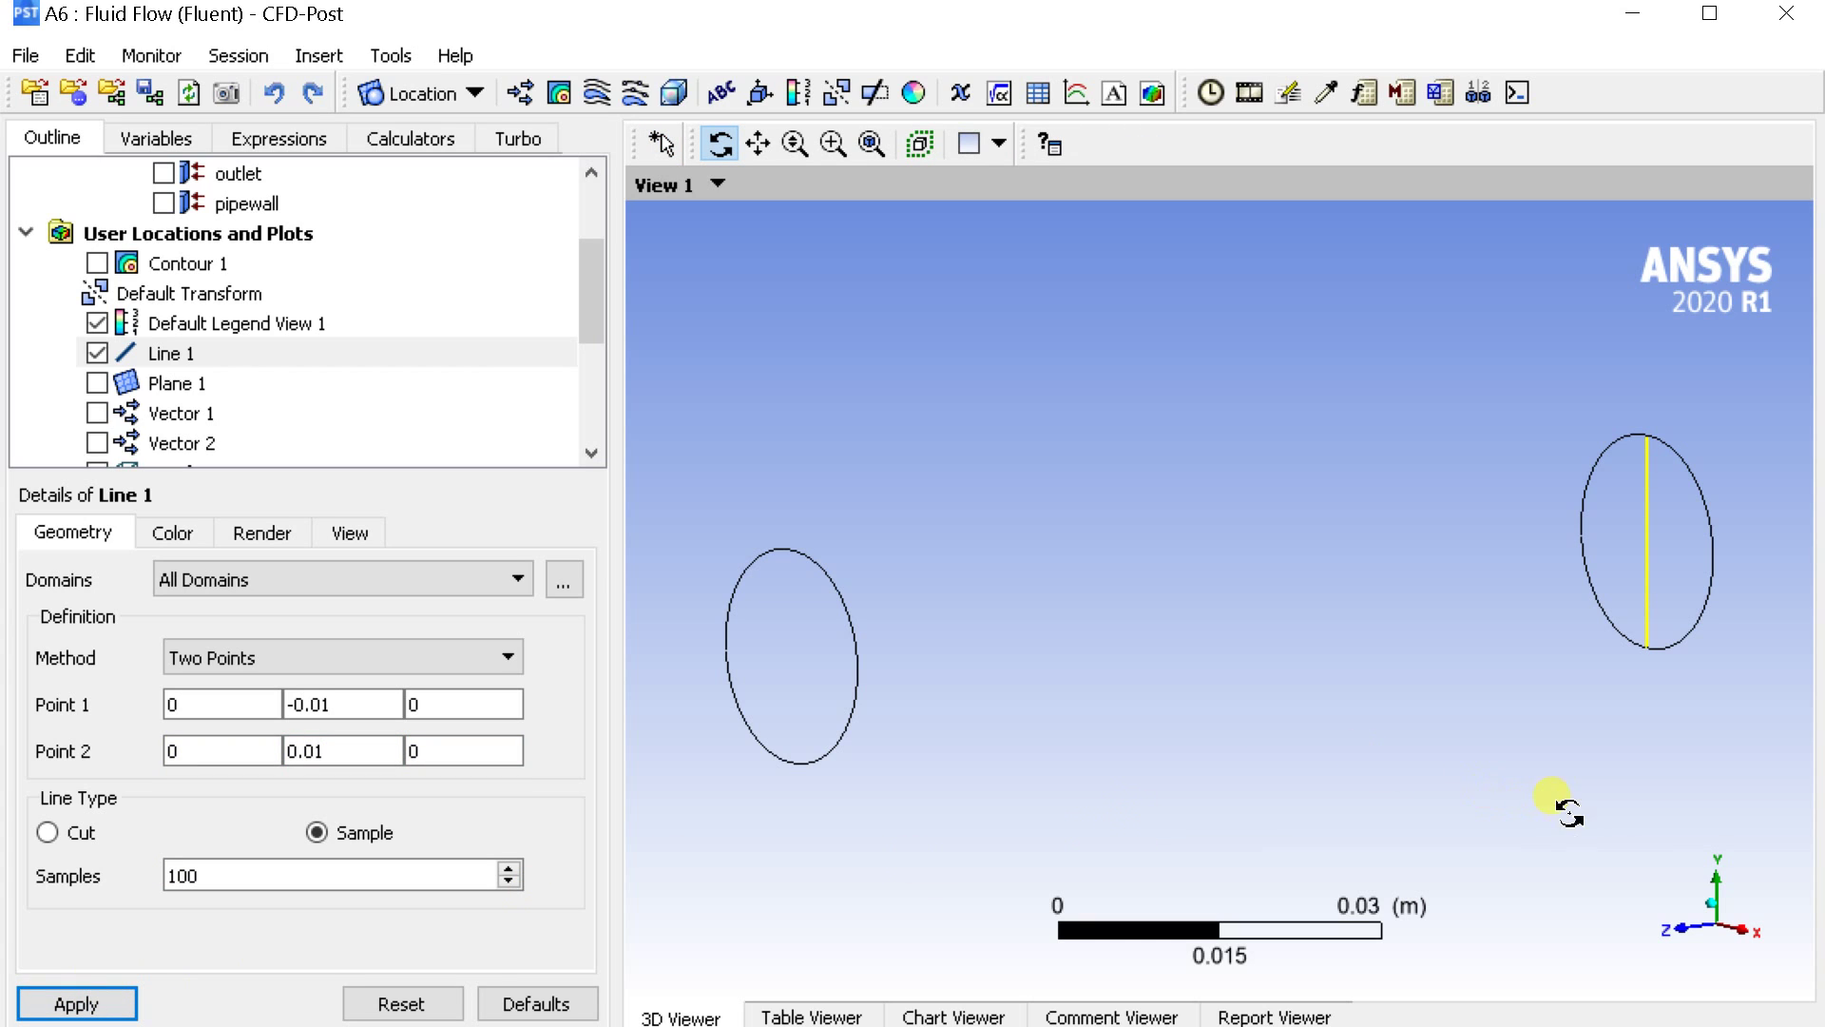
{"action": "left_click", "coordinate": [1717, 910]}
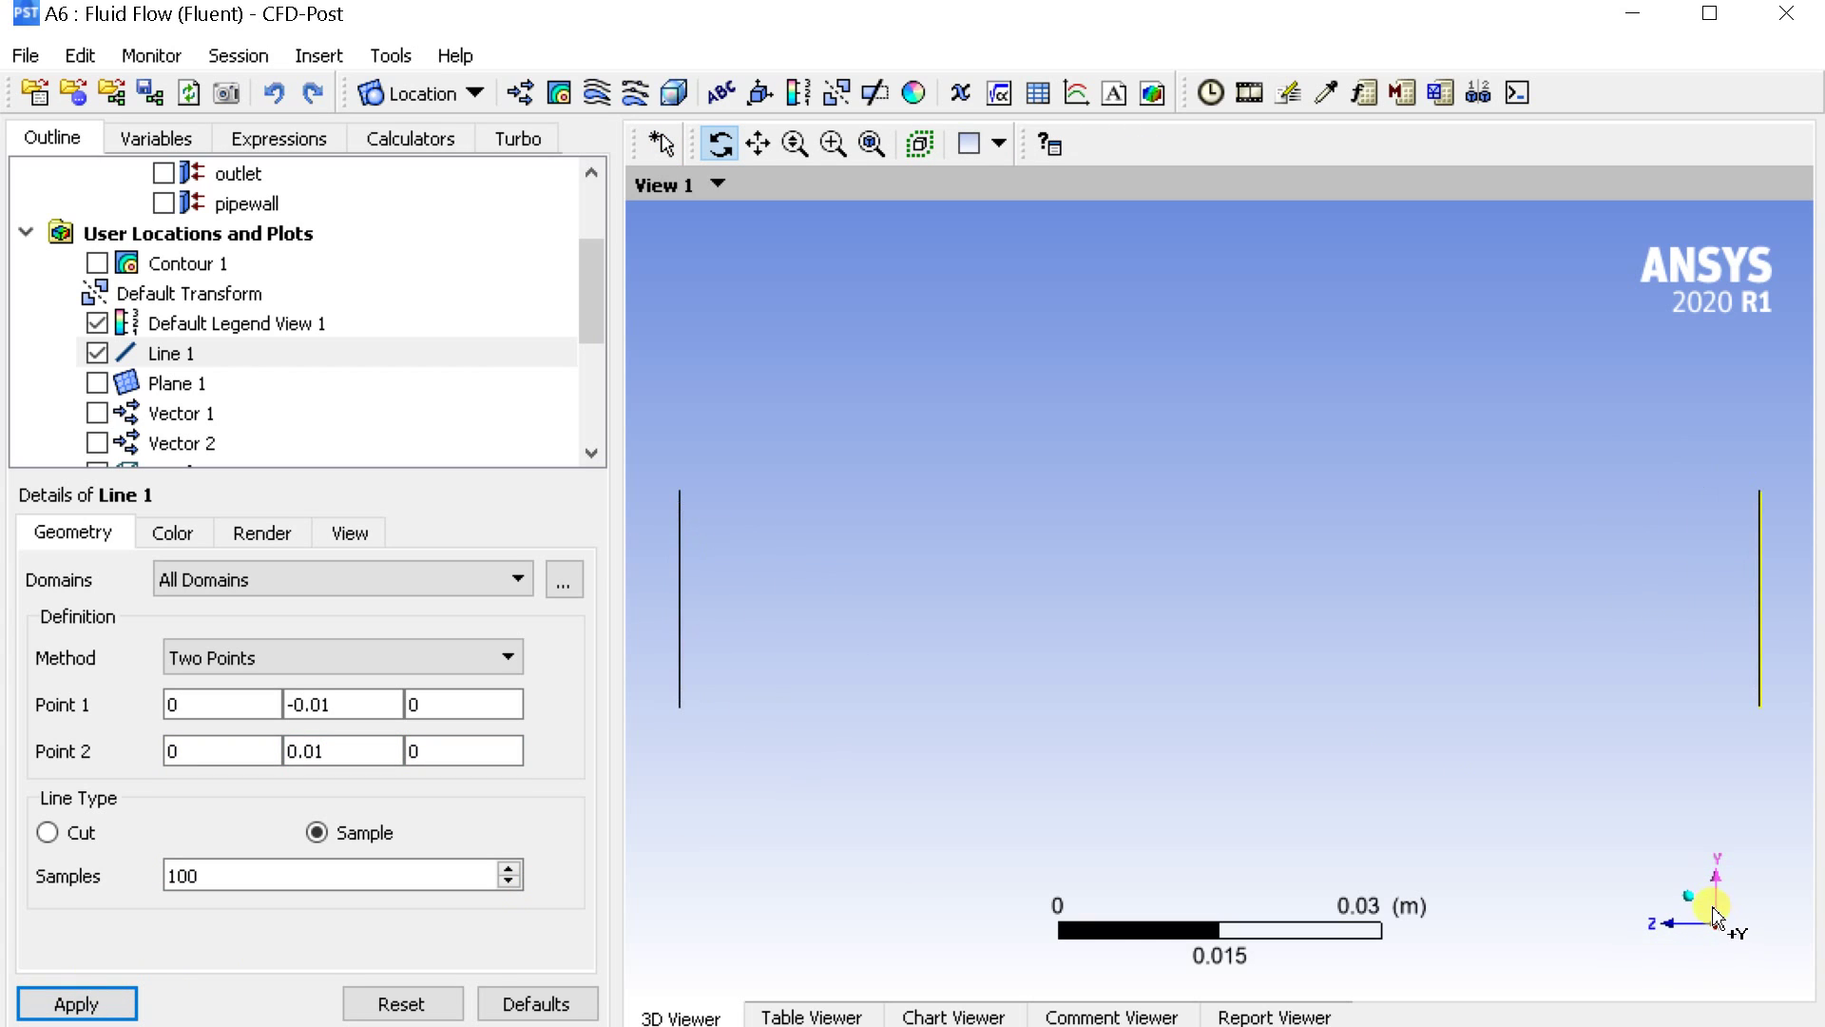
{"action": "left_click_drag", "start_coordinate": [1701, 904], "coordinate": [1595, 888]}
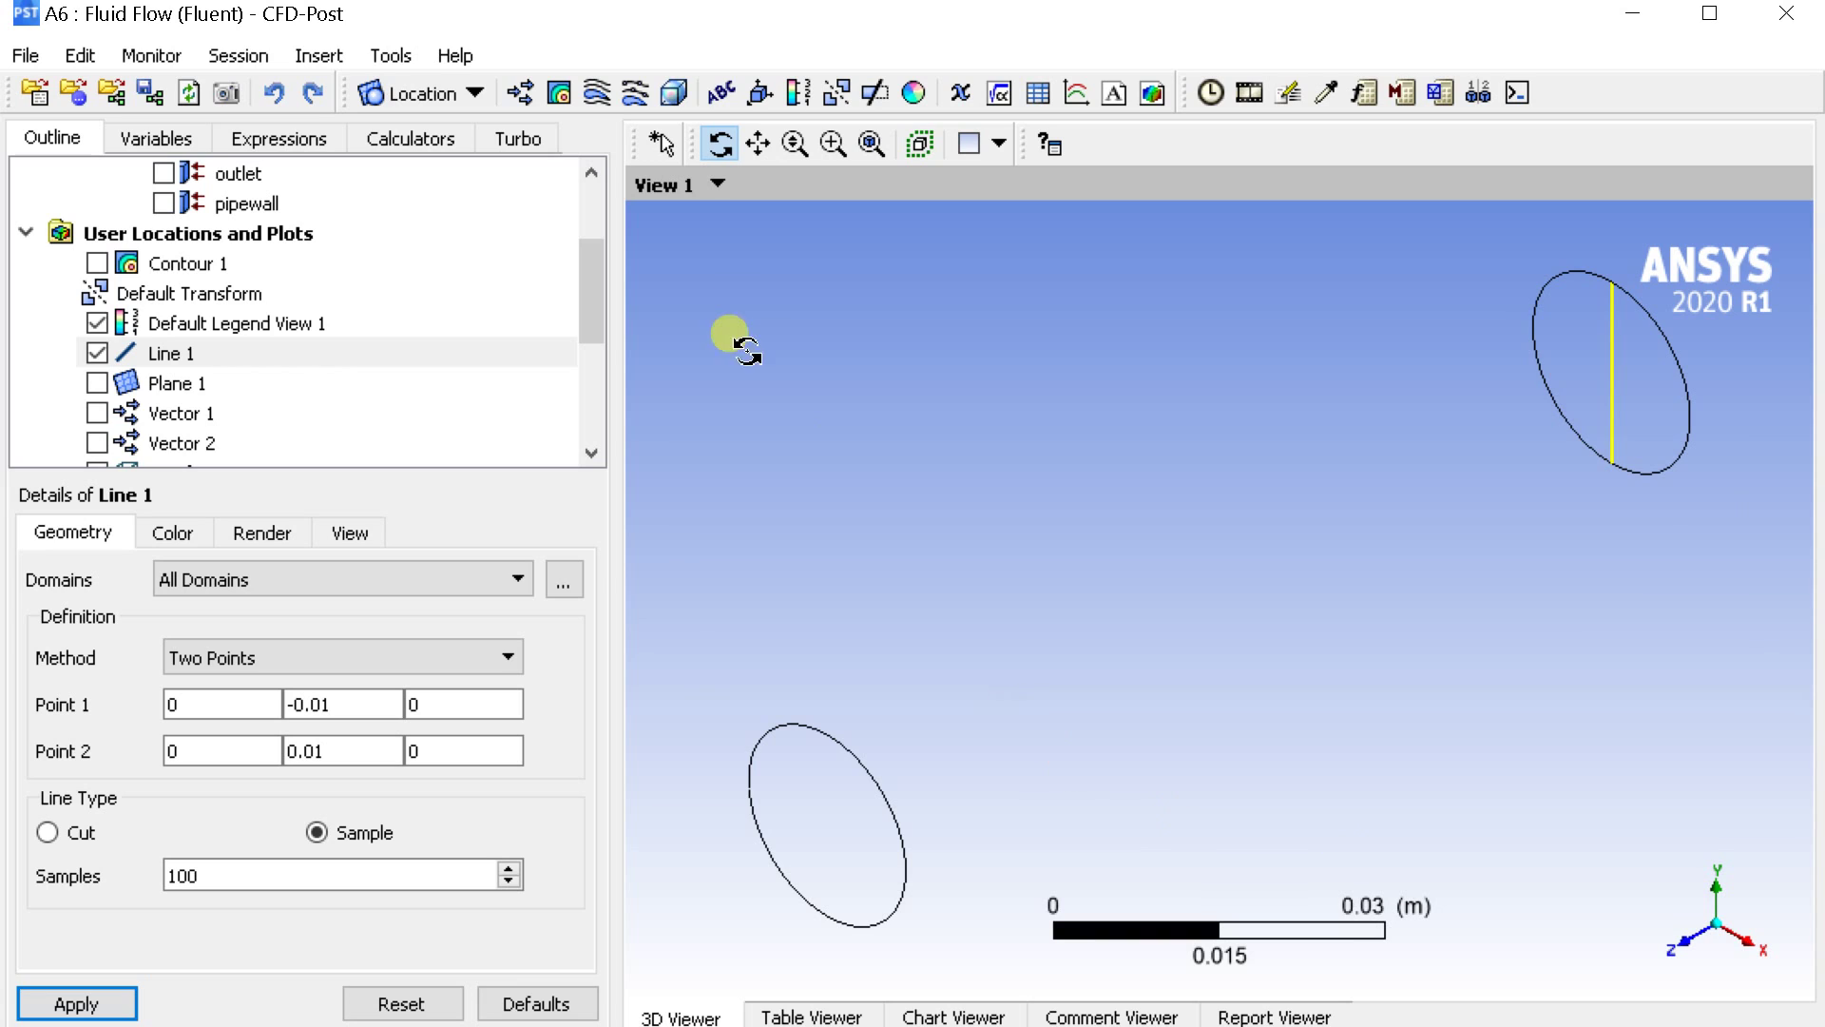
Step: Insert an XY line chart named Chart 1 and set Line 1 as the location of Series 1
{"action": "left_click", "coordinate": [1076, 92]}
{"action": "left_click", "coordinate": [1123, 231]}
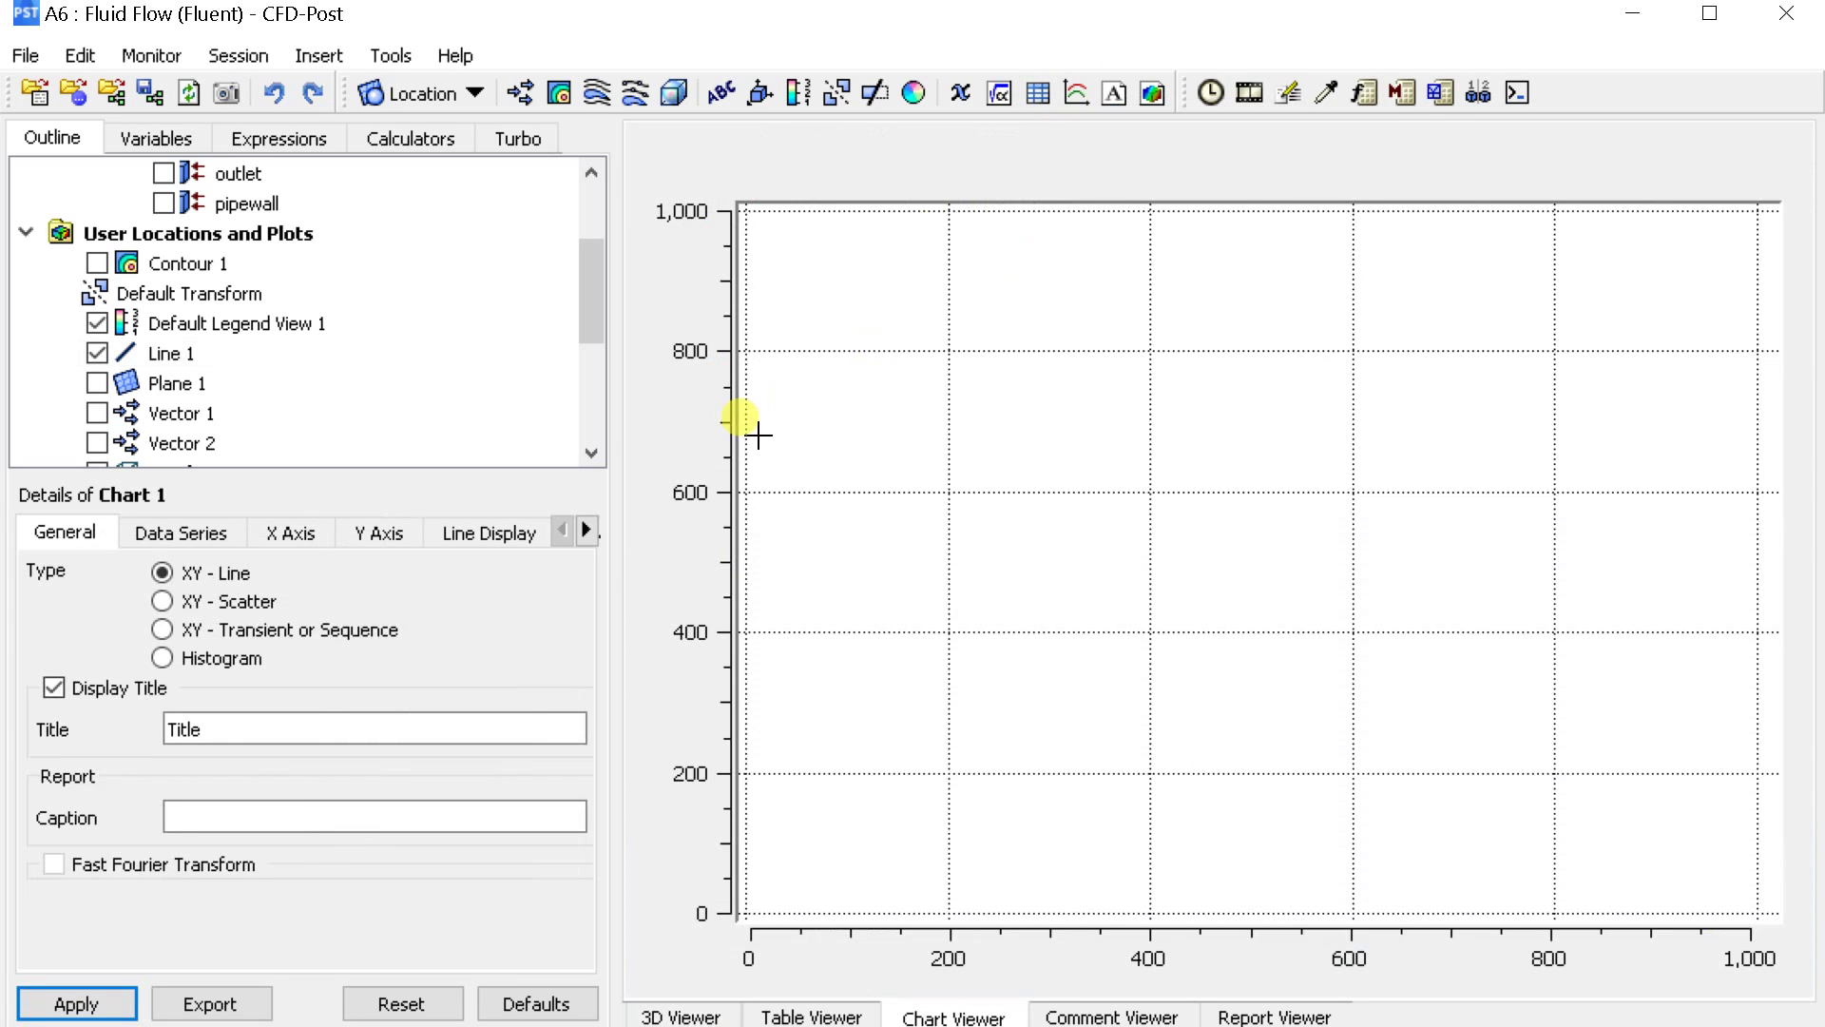
{"action": "left_click", "coordinate": [298, 533]}
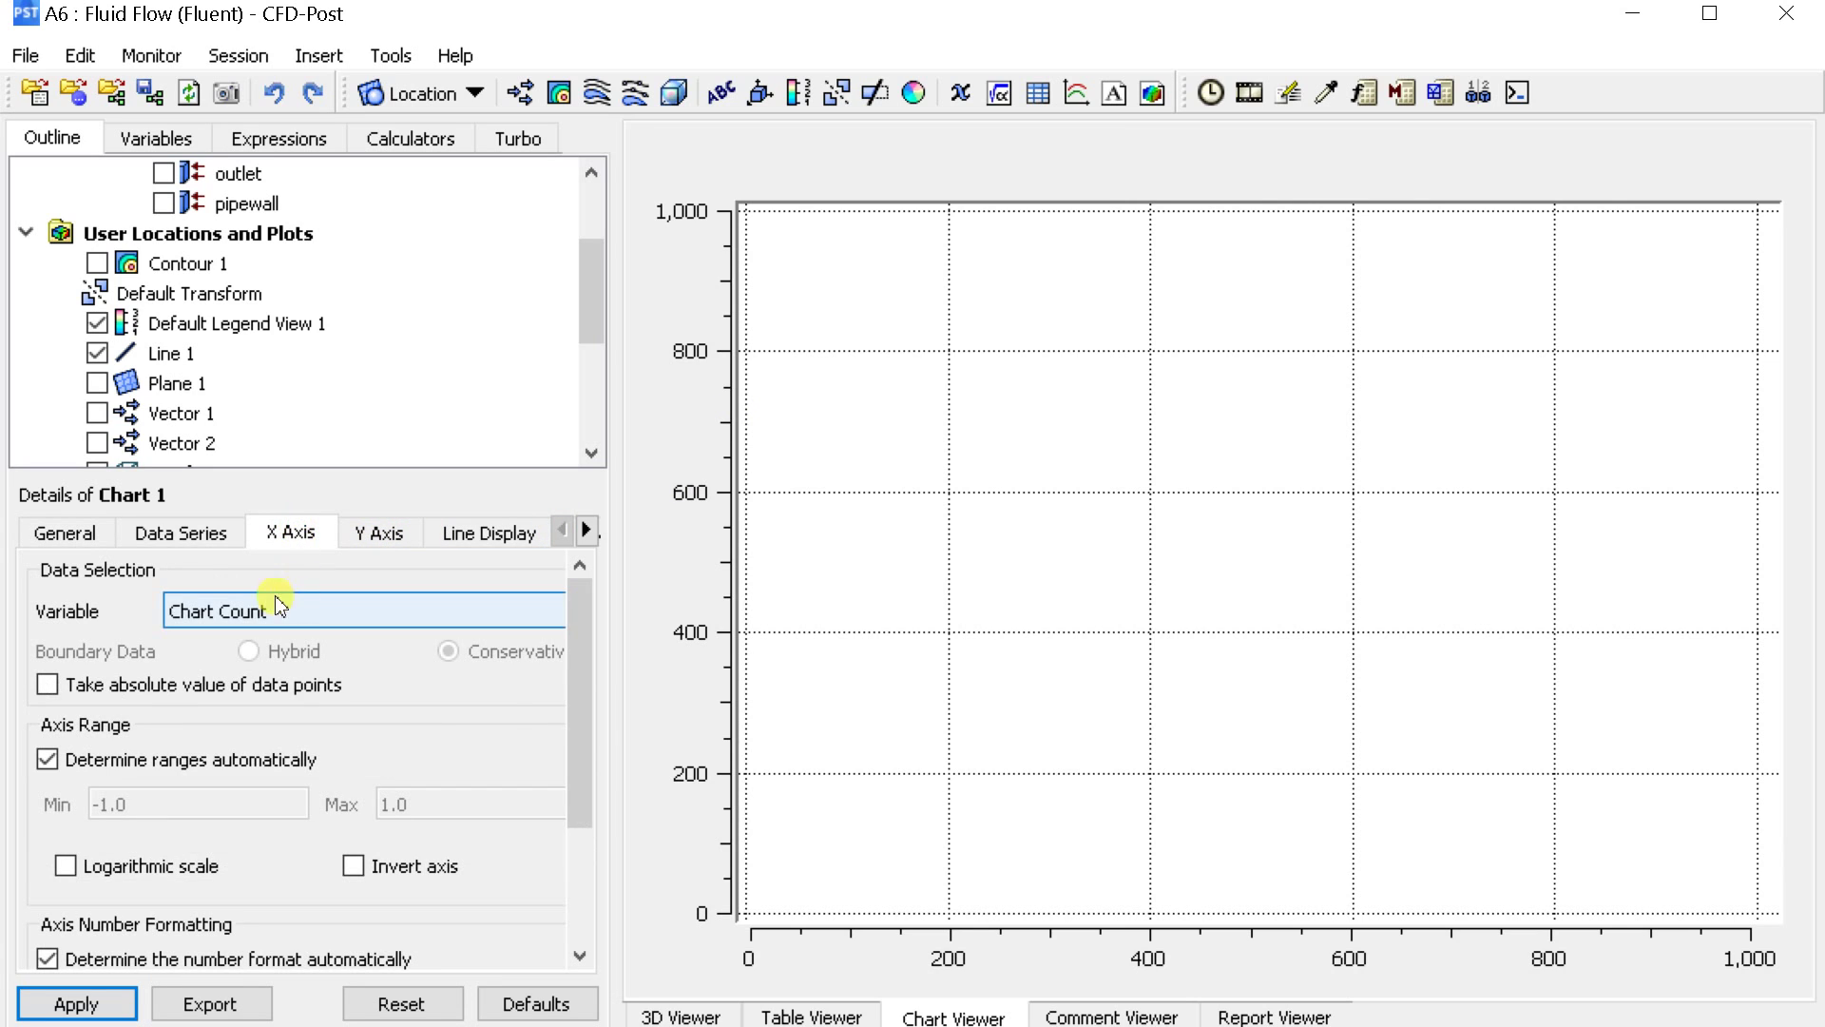
{"action": "left_click", "coordinate": [164, 530]}
{"action": "left_click", "coordinate": [316, 929]}
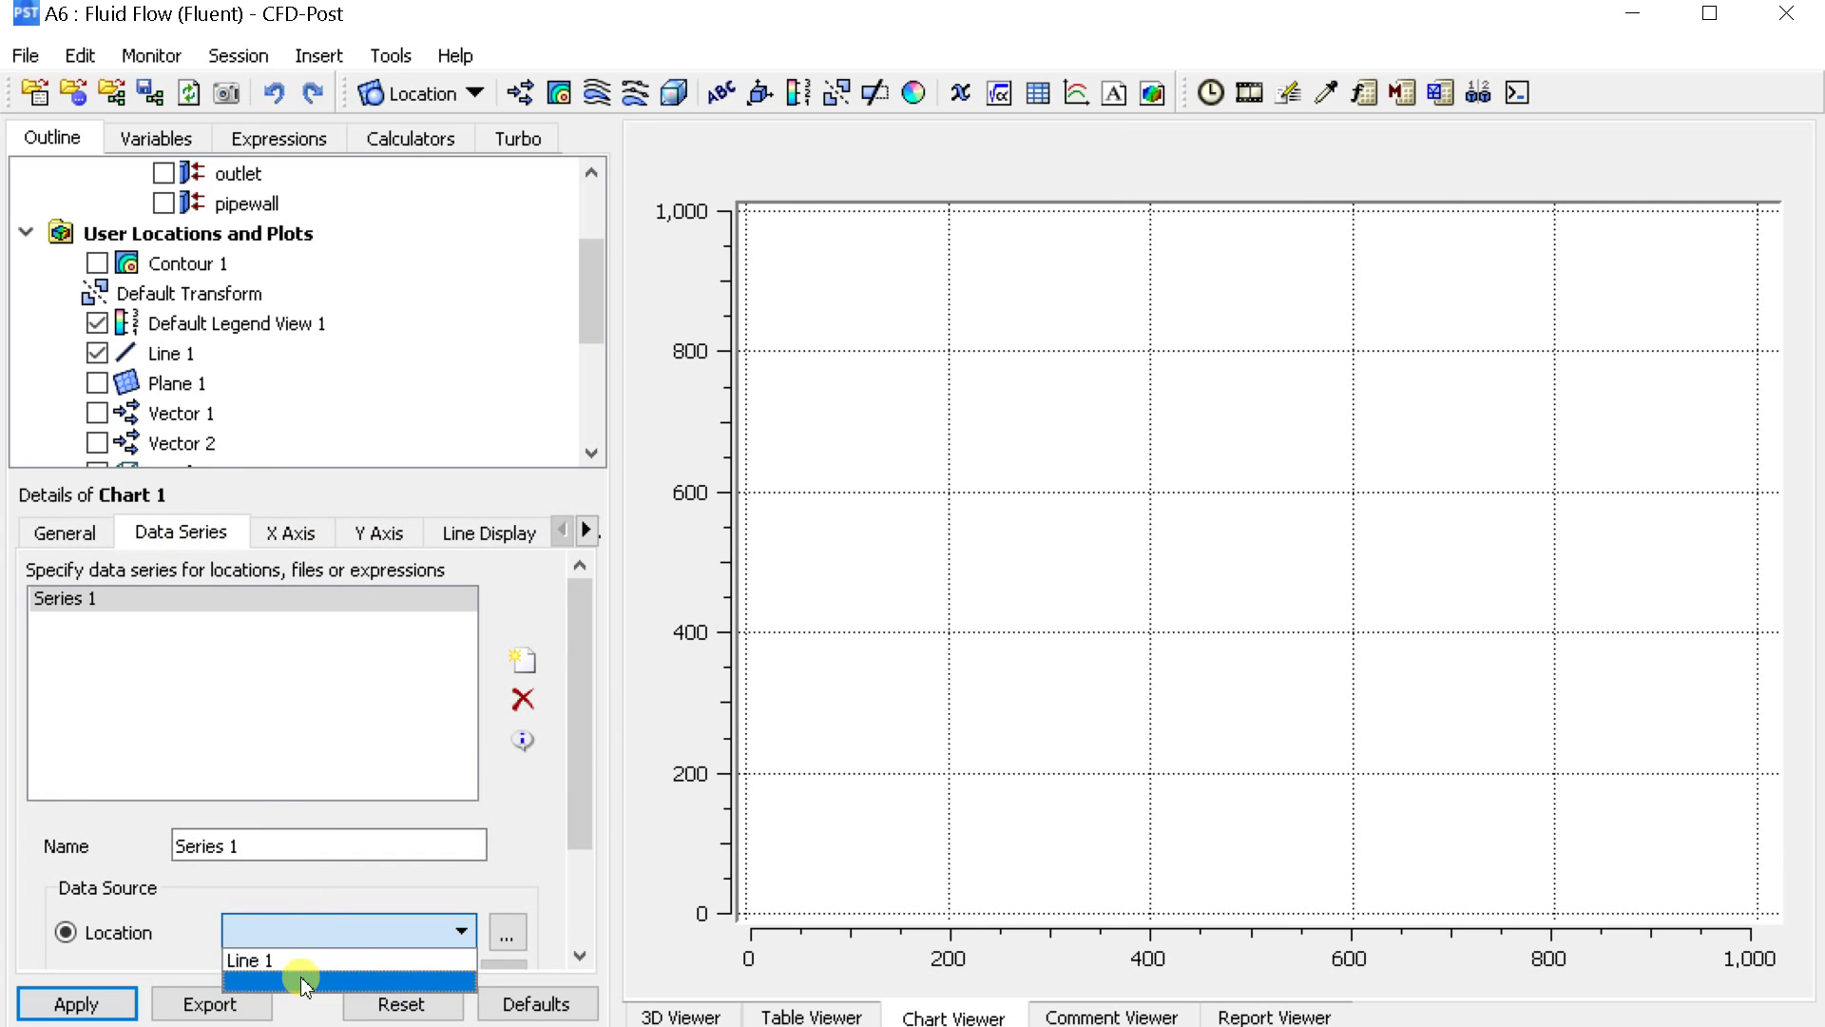
{"action": "left_click", "coordinate": [297, 961]}
Step: Plot Velocity on the Y axis against the Y coordinate on the X axis of Chart 1 and apply it
{"action": "left_click", "coordinate": [290, 531]}
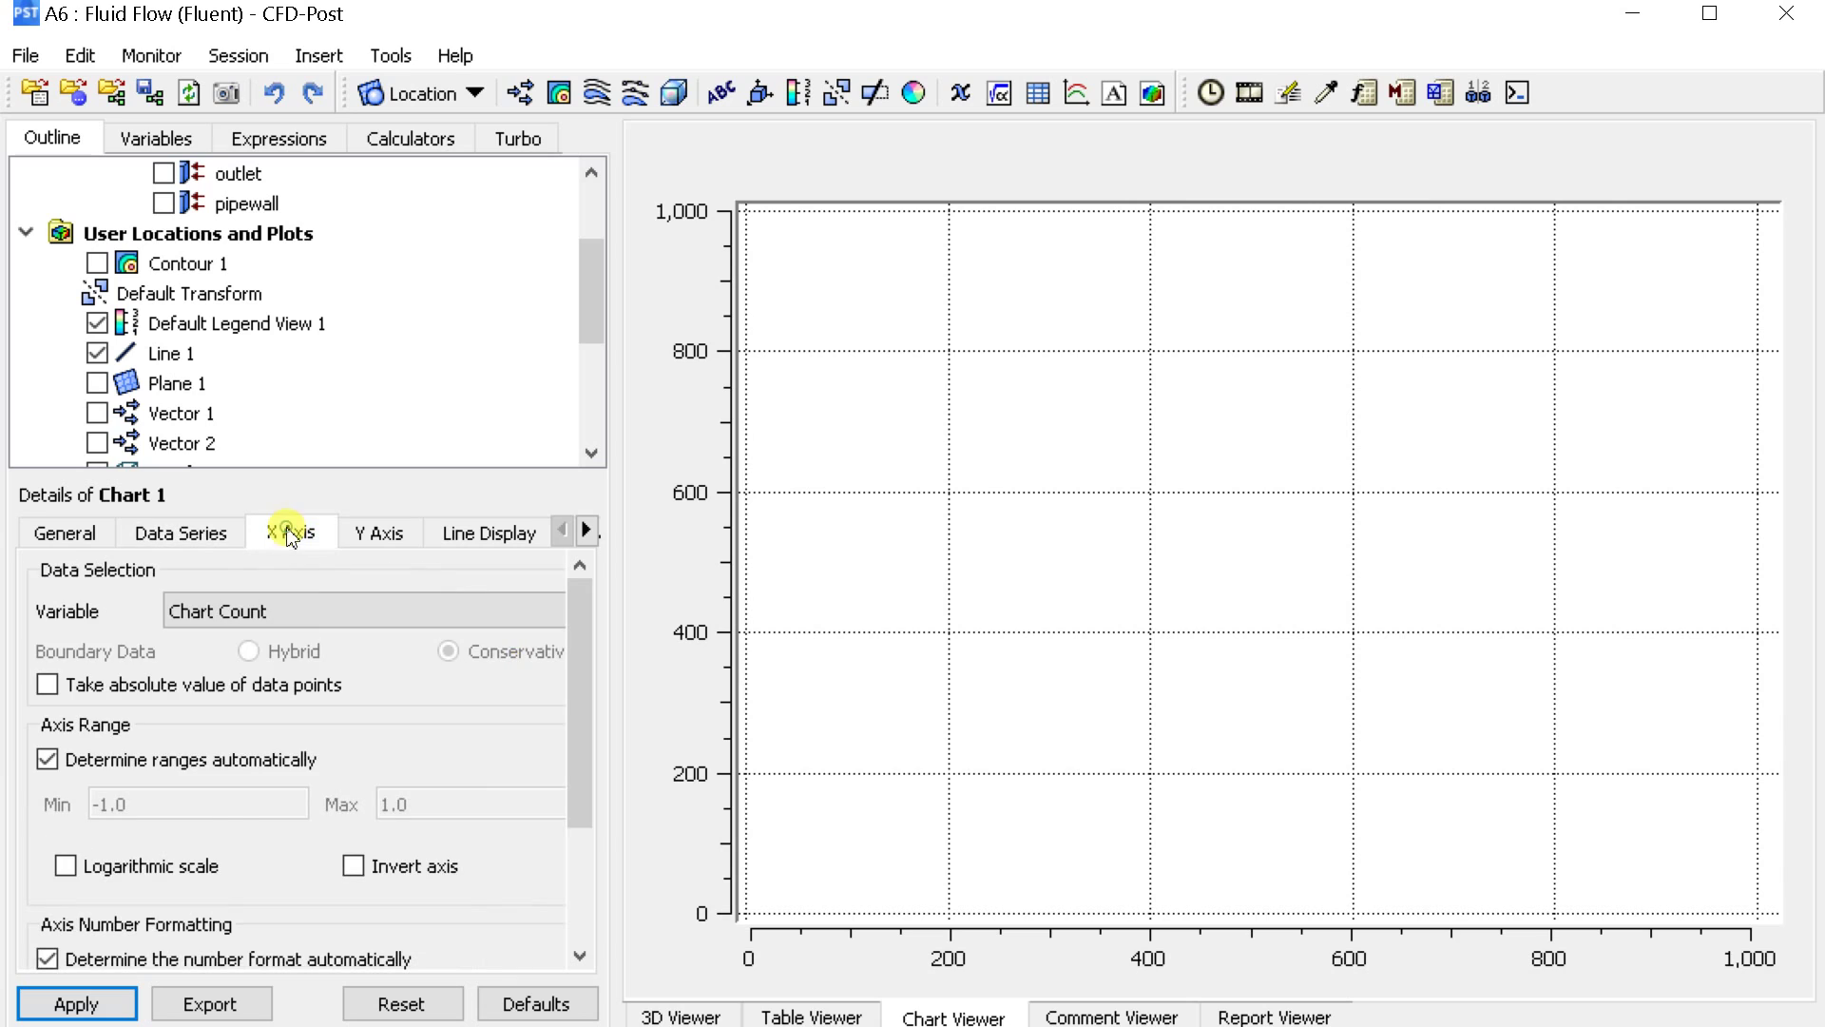
{"action": "left_click", "coordinate": [313, 609]}
{"action": "scroll", "coordinate": [333, 757], "scroll_direction": "down", "scroll_amount": 2}
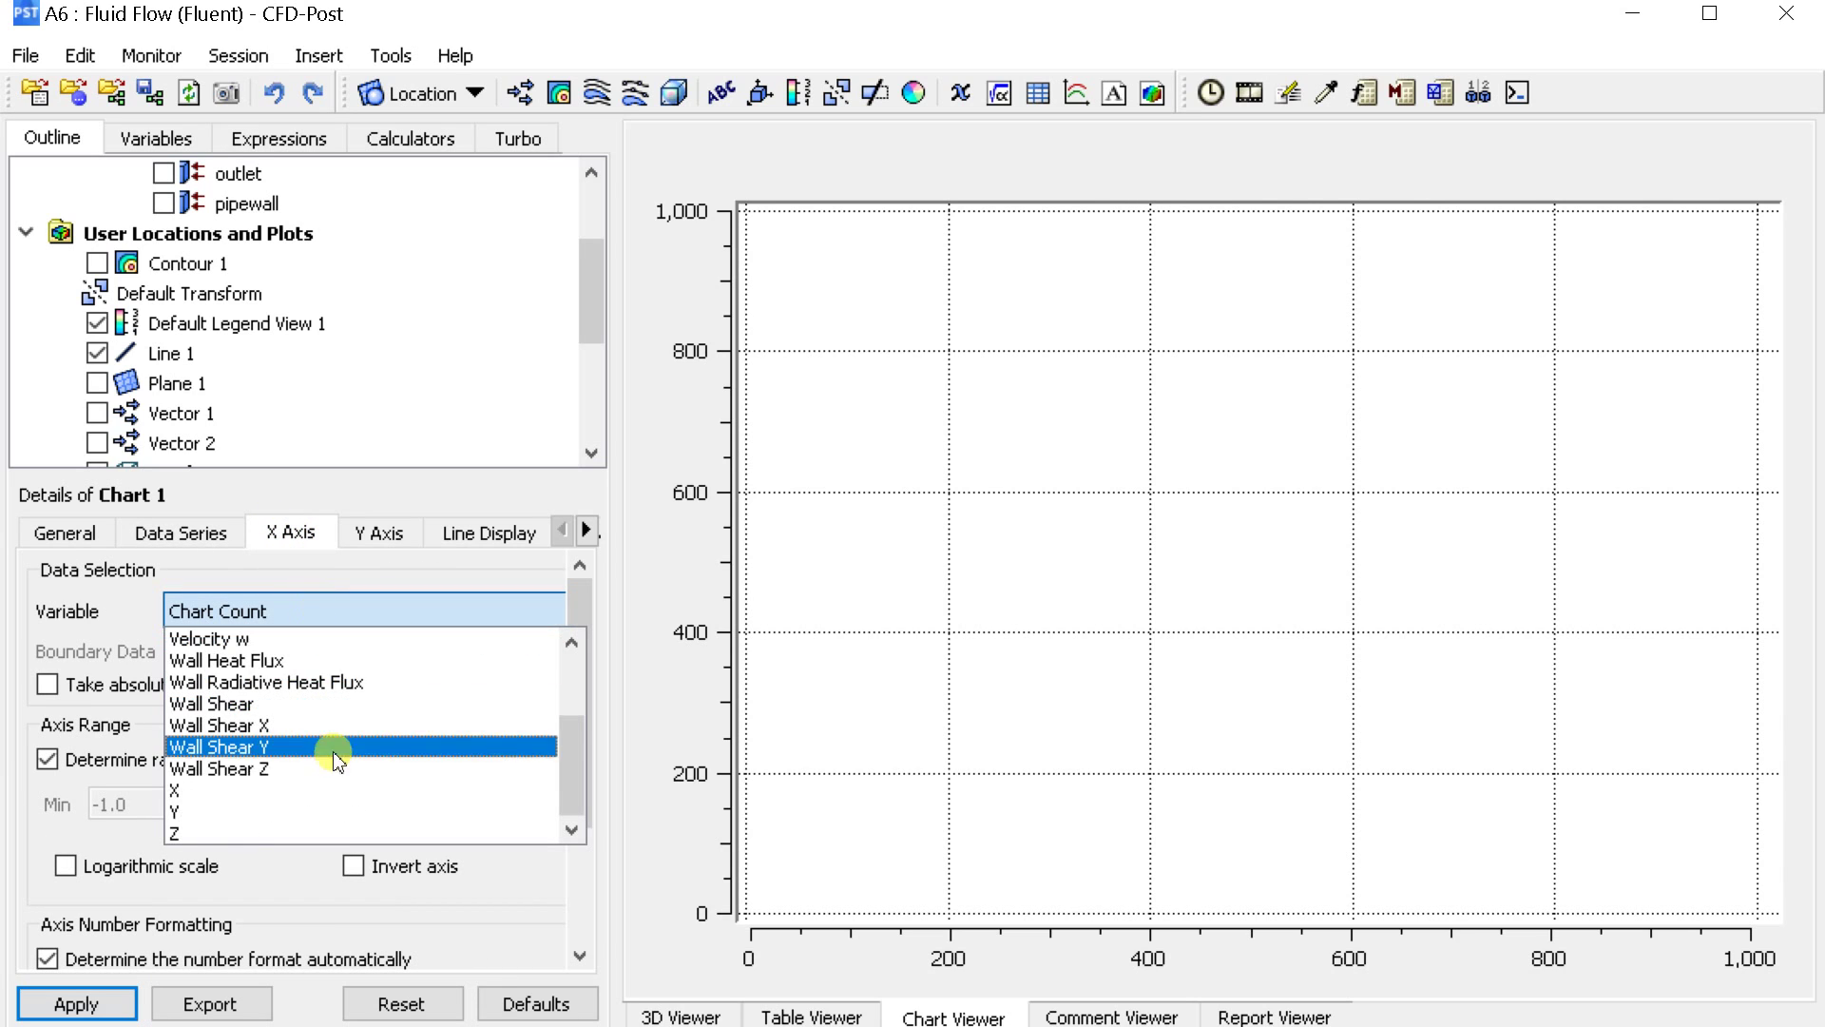
{"action": "left_click", "coordinate": [322, 810]}
{"action": "left_click", "coordinate": [379, 531]}
{"action": "left_click", "coordinate": [366, 609]}
{"action": "left_click", "coordinate": [335, 683]}
{"action": "left_click", "coordinate": [95, 1008]}
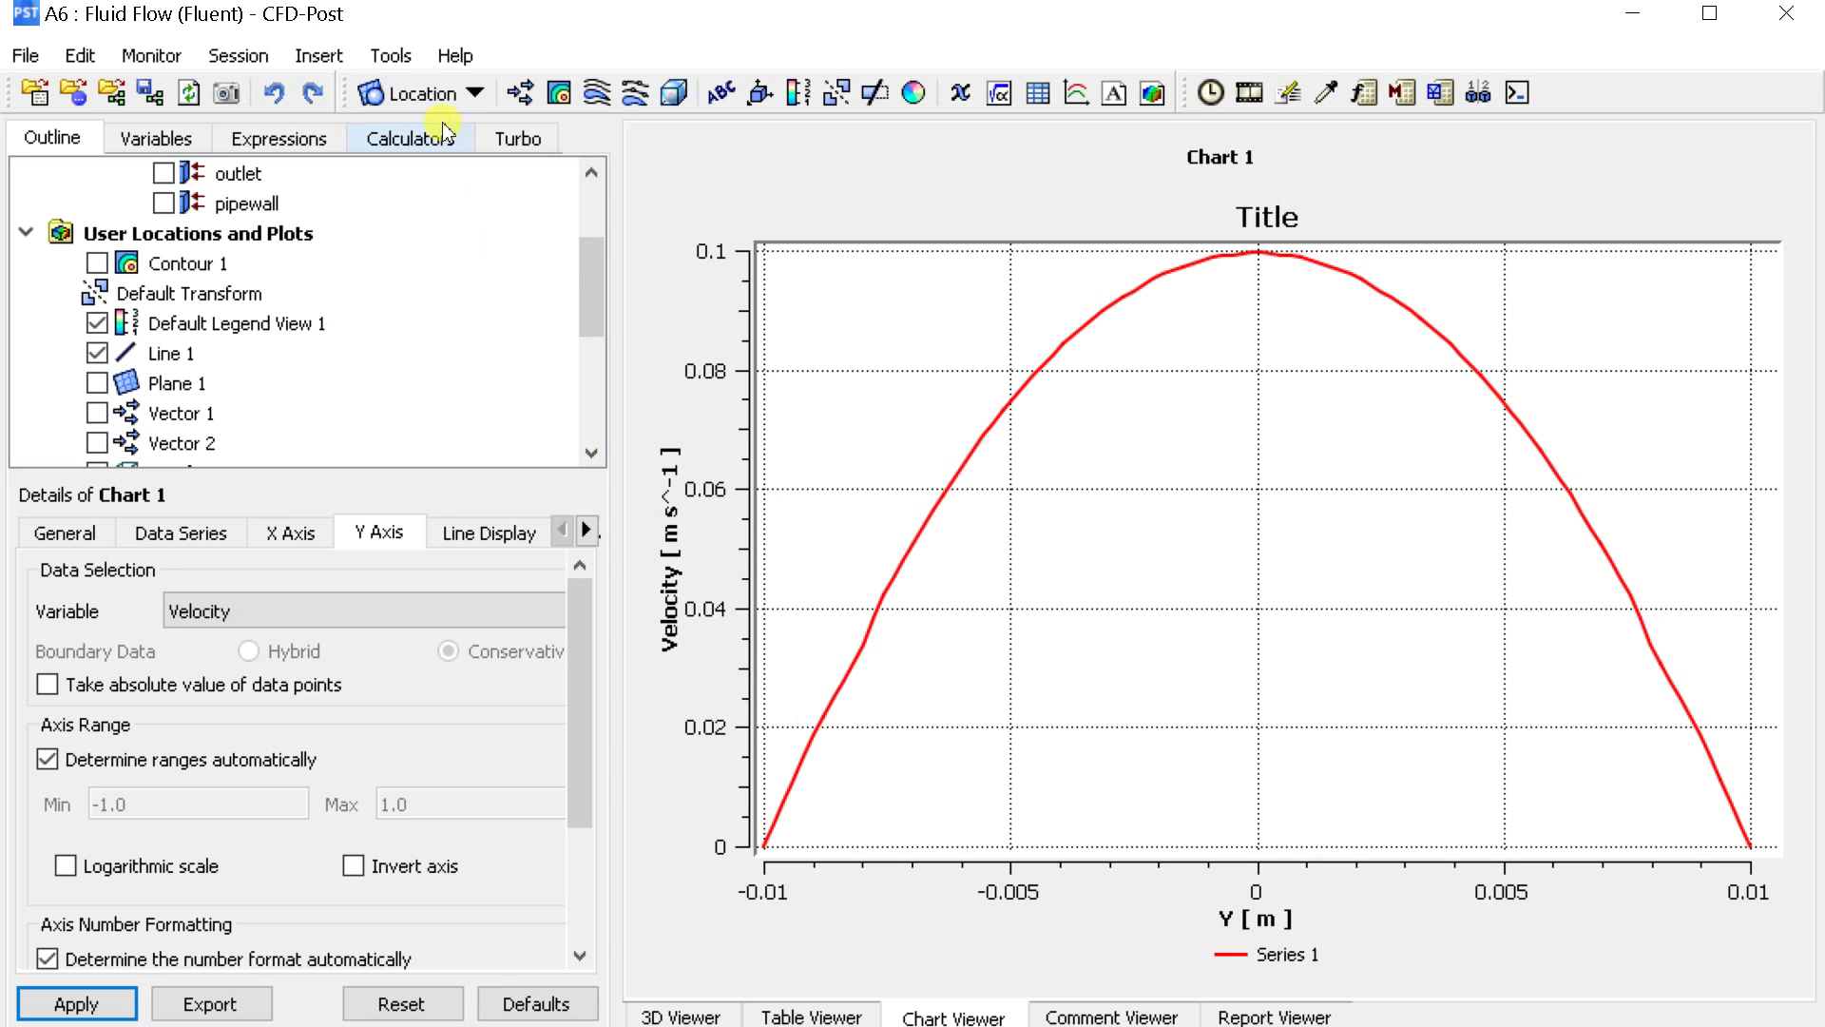
Step: Start saving a picture of Chart 1 in PNG format with E:/Chart.png as the output file
{"action": "left_click", "coordinate": [226, 94]}
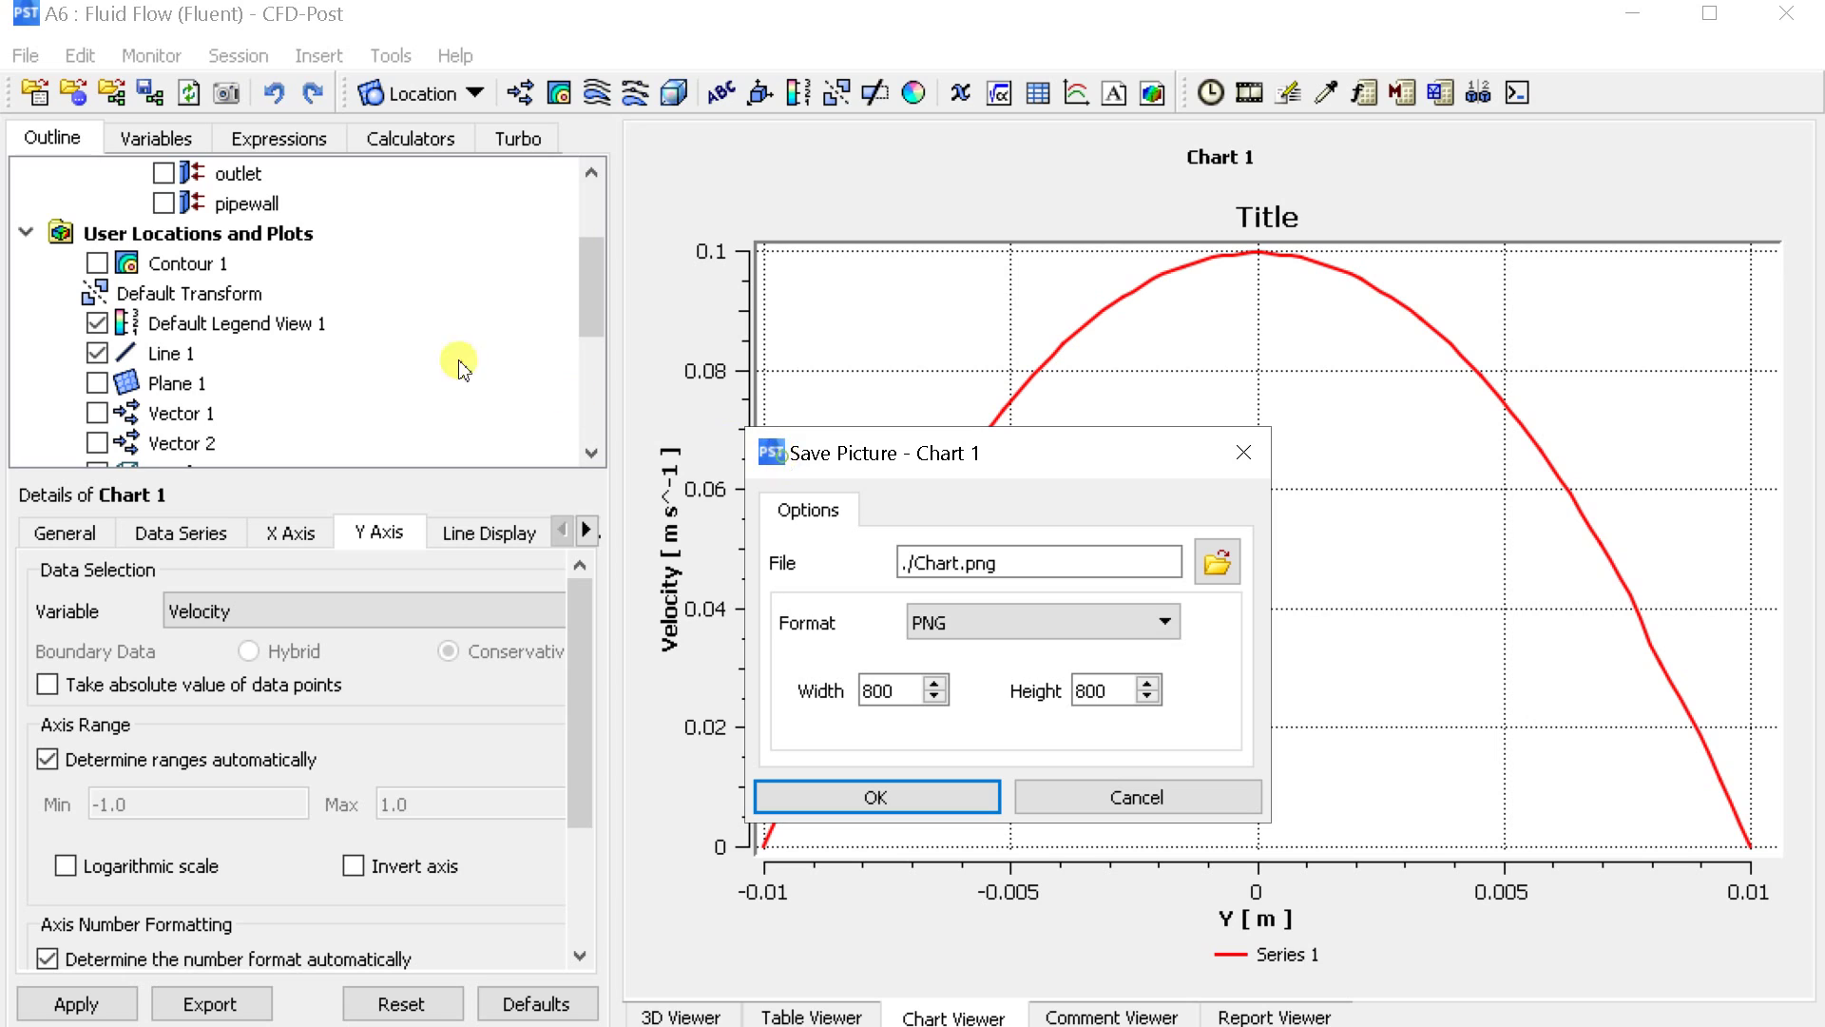
{"action": "left_click_drag", "start_coordinate": [837, 456], "coordinate": [551, 285]}
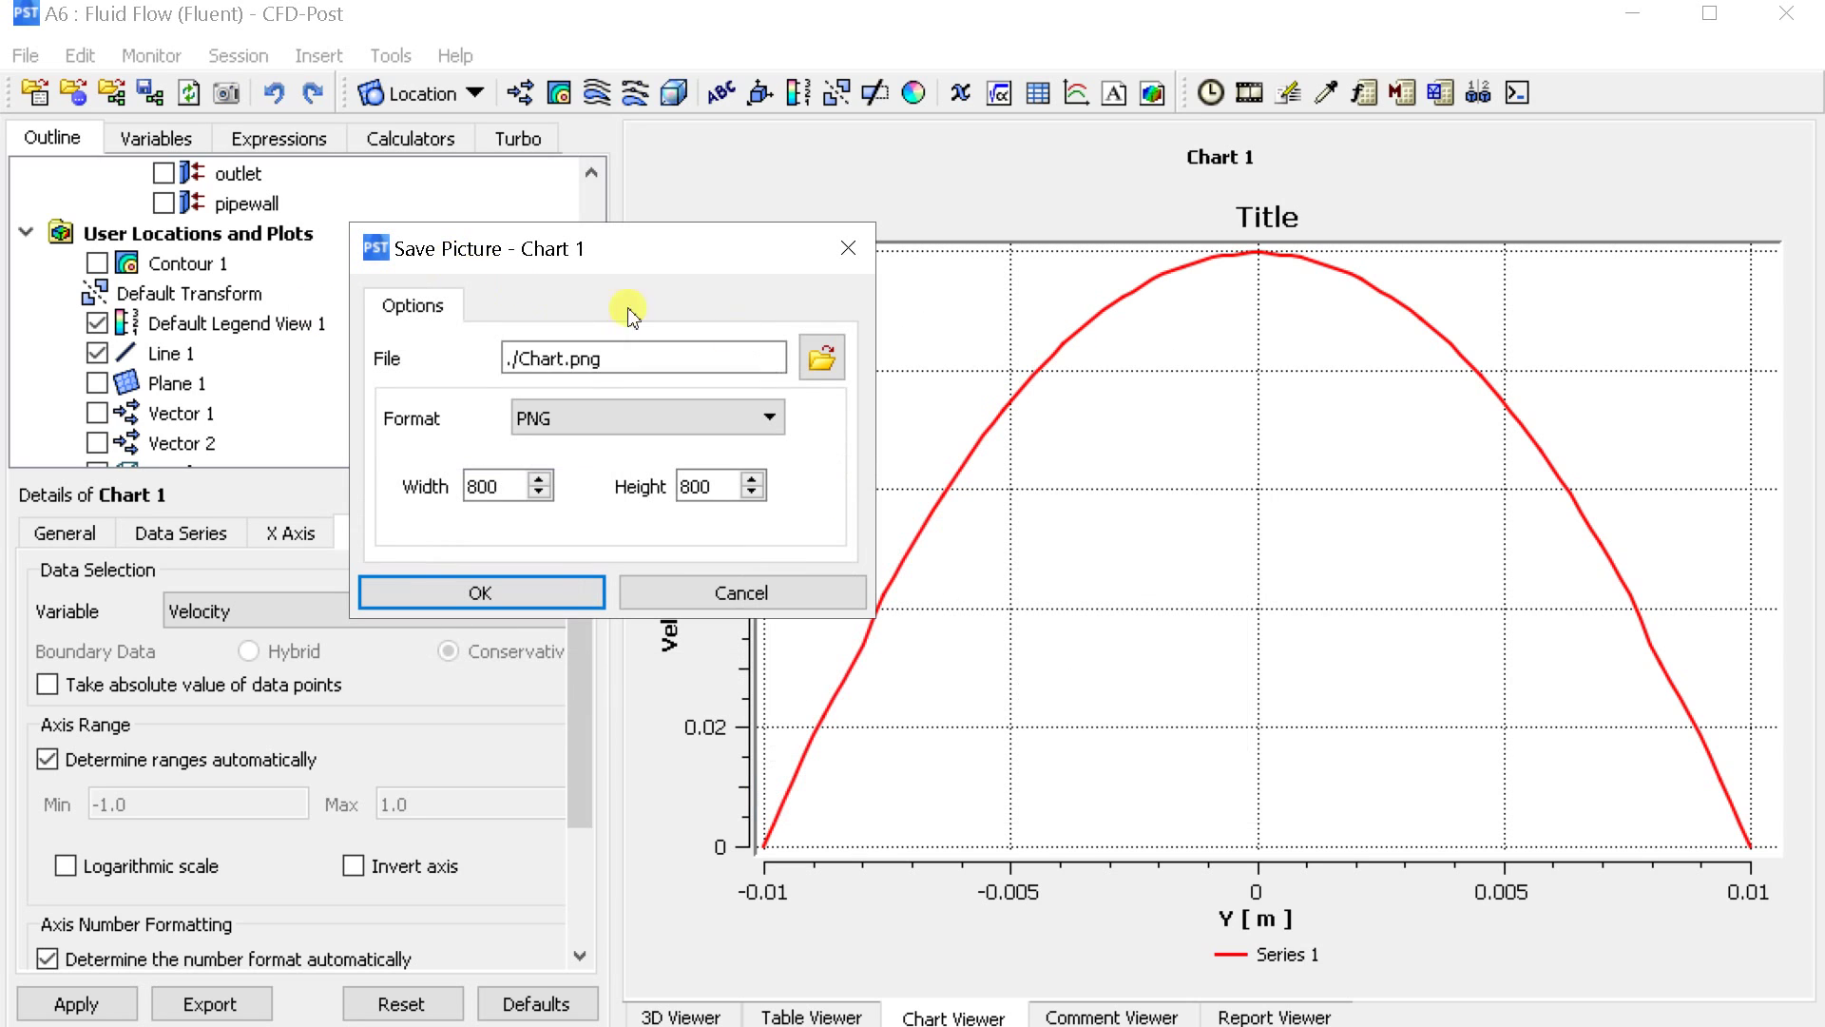
{"action": "left_click", "coordinate": [813, 355]}
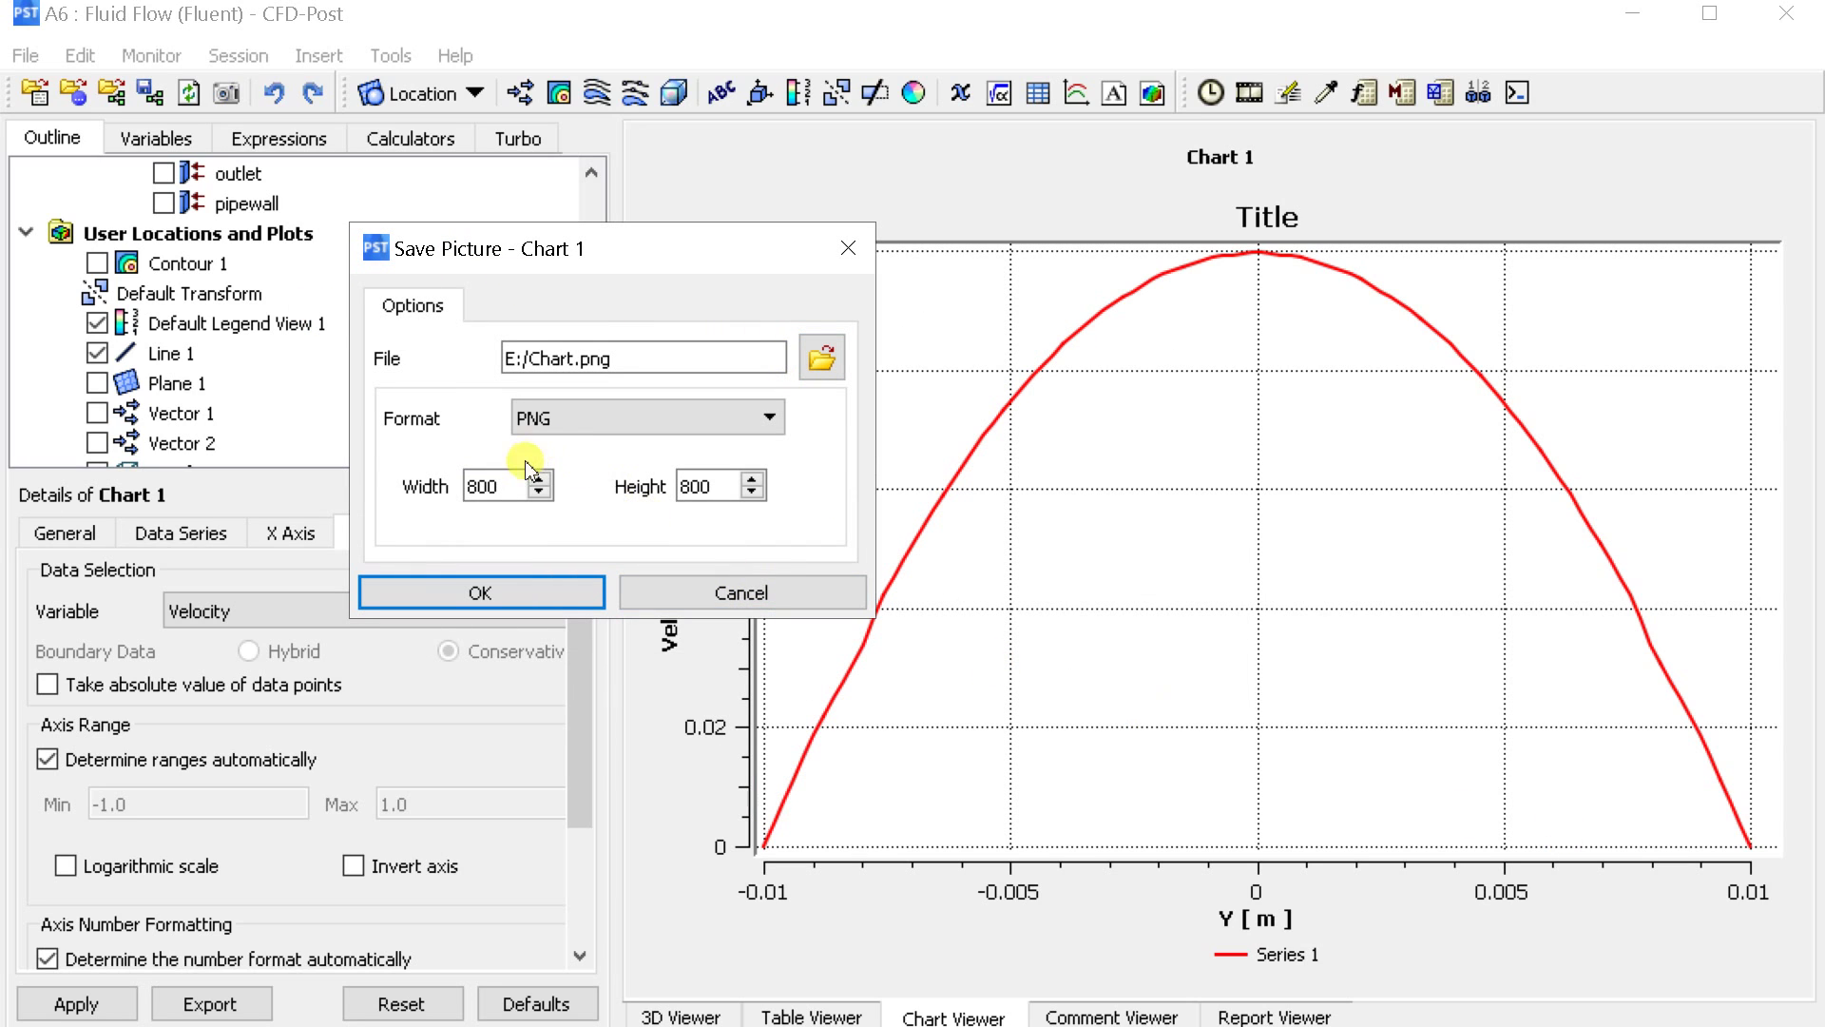
Step: Set the picture size to 1280 by 720, save the chart image and return to the 3D view
{"action": "left_click_drag", "start_coordinate": [523, 480], "coordinate": [410, 468]}
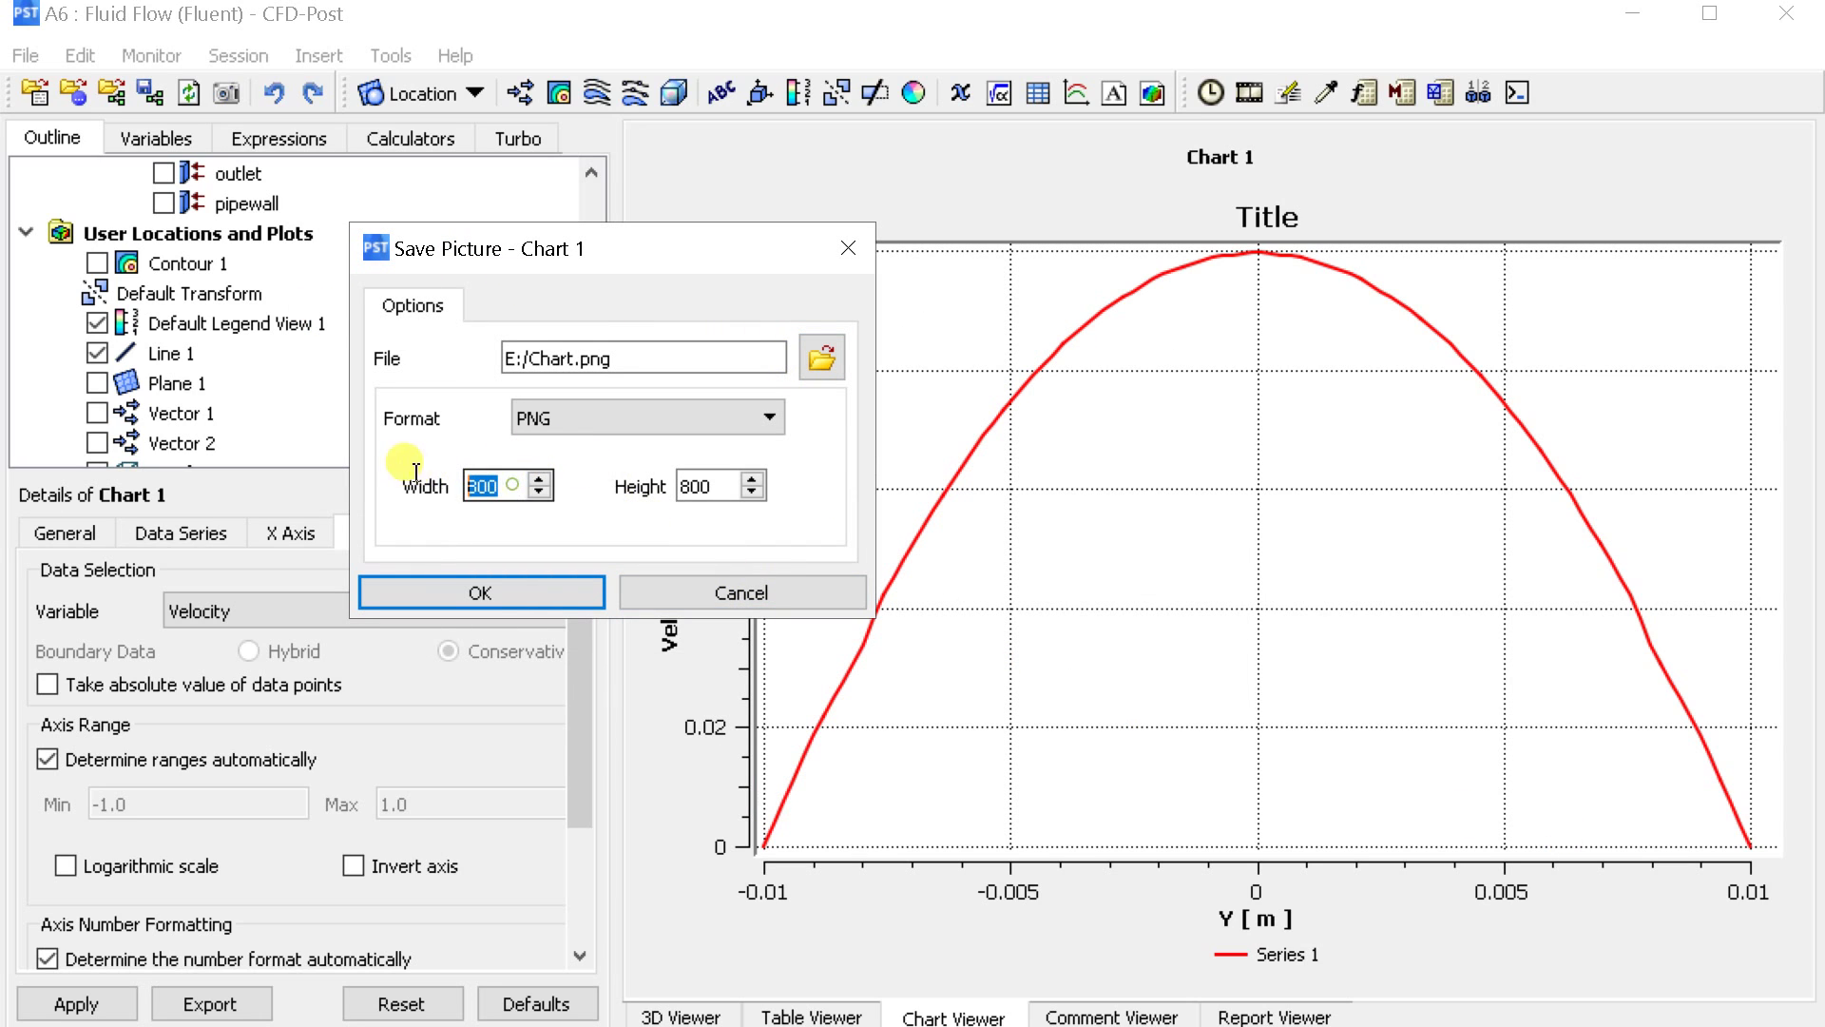
{"action": "type", "text": "1280"}
{"action": "double_click", "coordinate": [728, 490]}
{"action": "left_click_drag", "start_coordinate": [728, 486], "coordinate": [646, 472]}
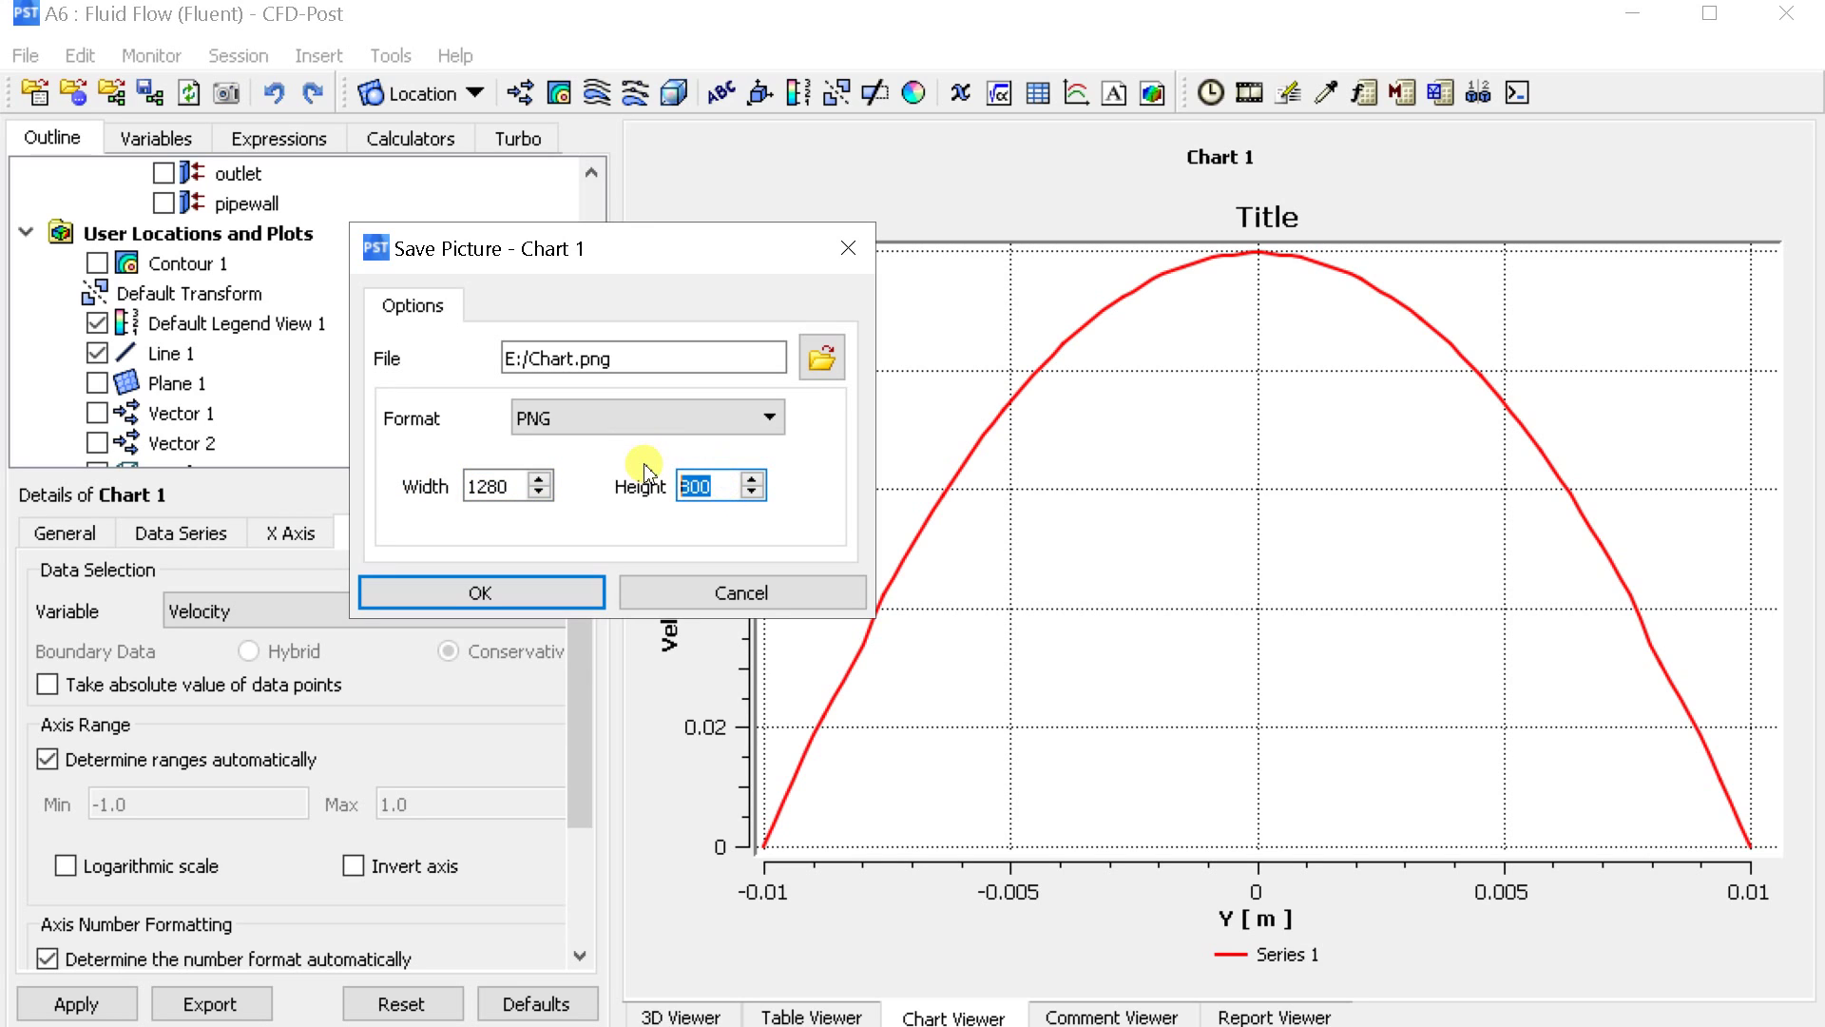
{"action": "type", "text": "720"}
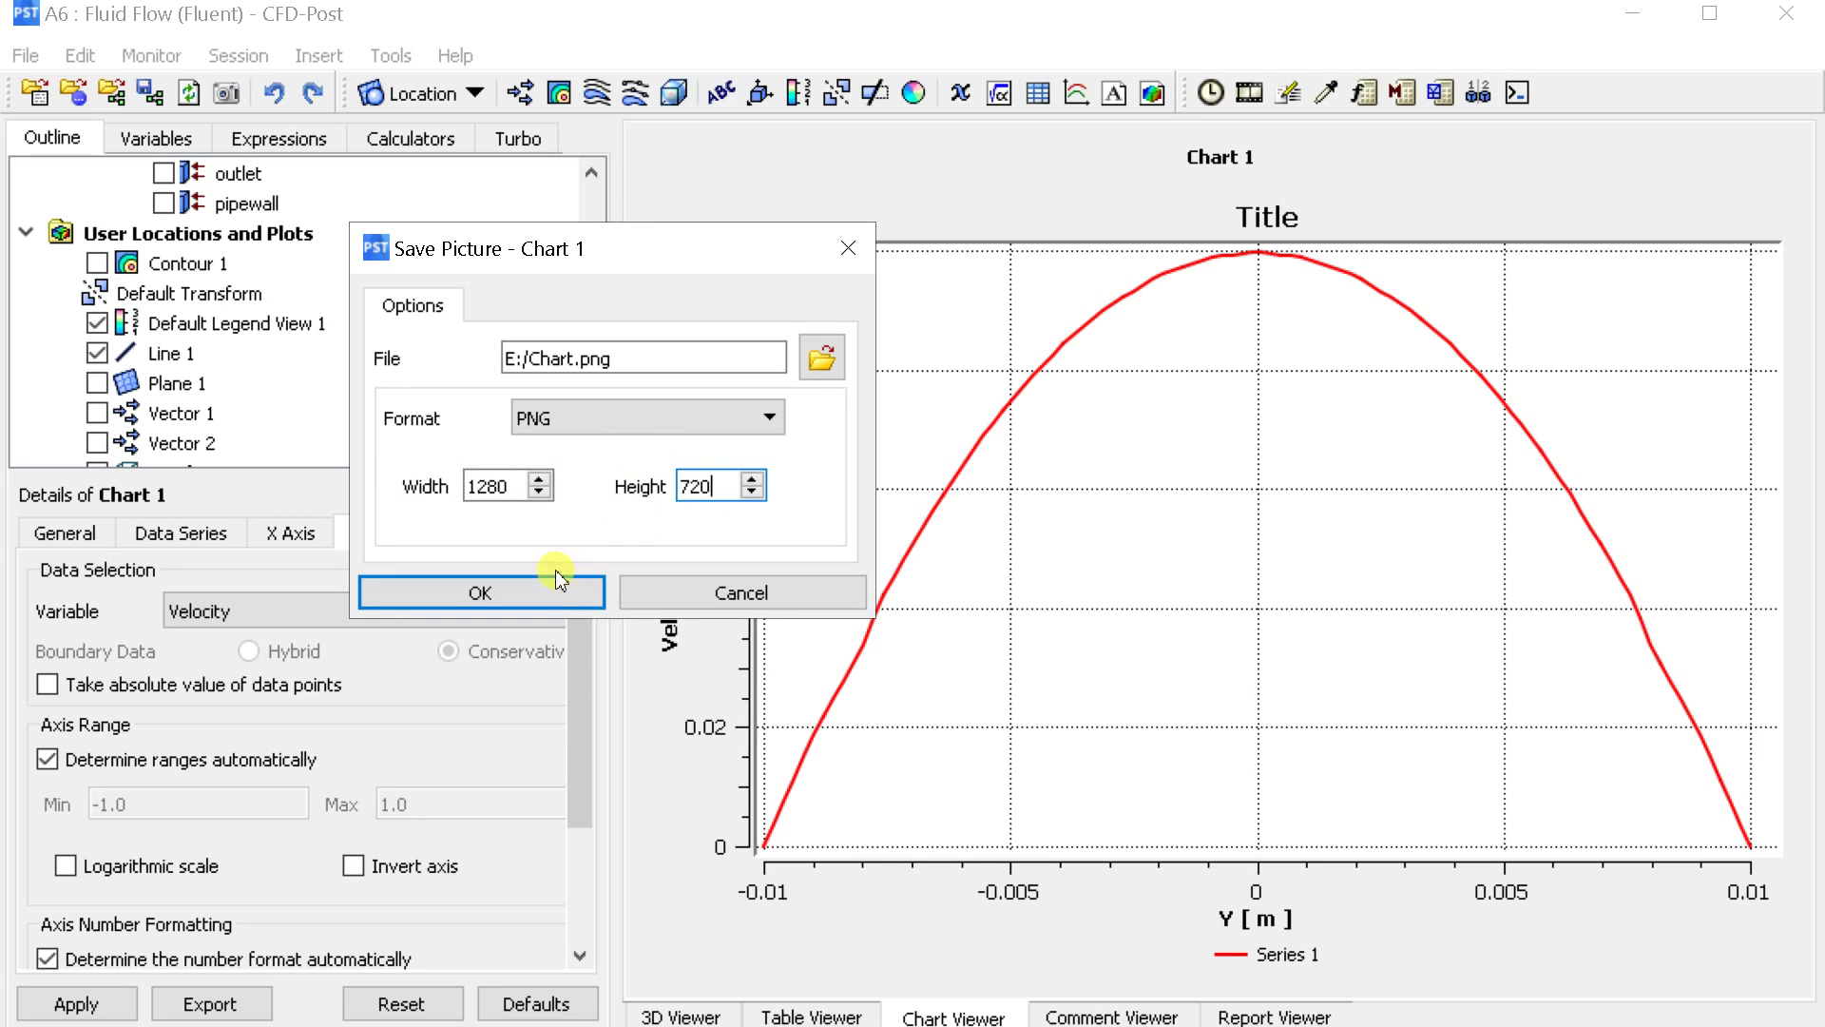
{"action": "left_click", "coordinate": [544, 583]}
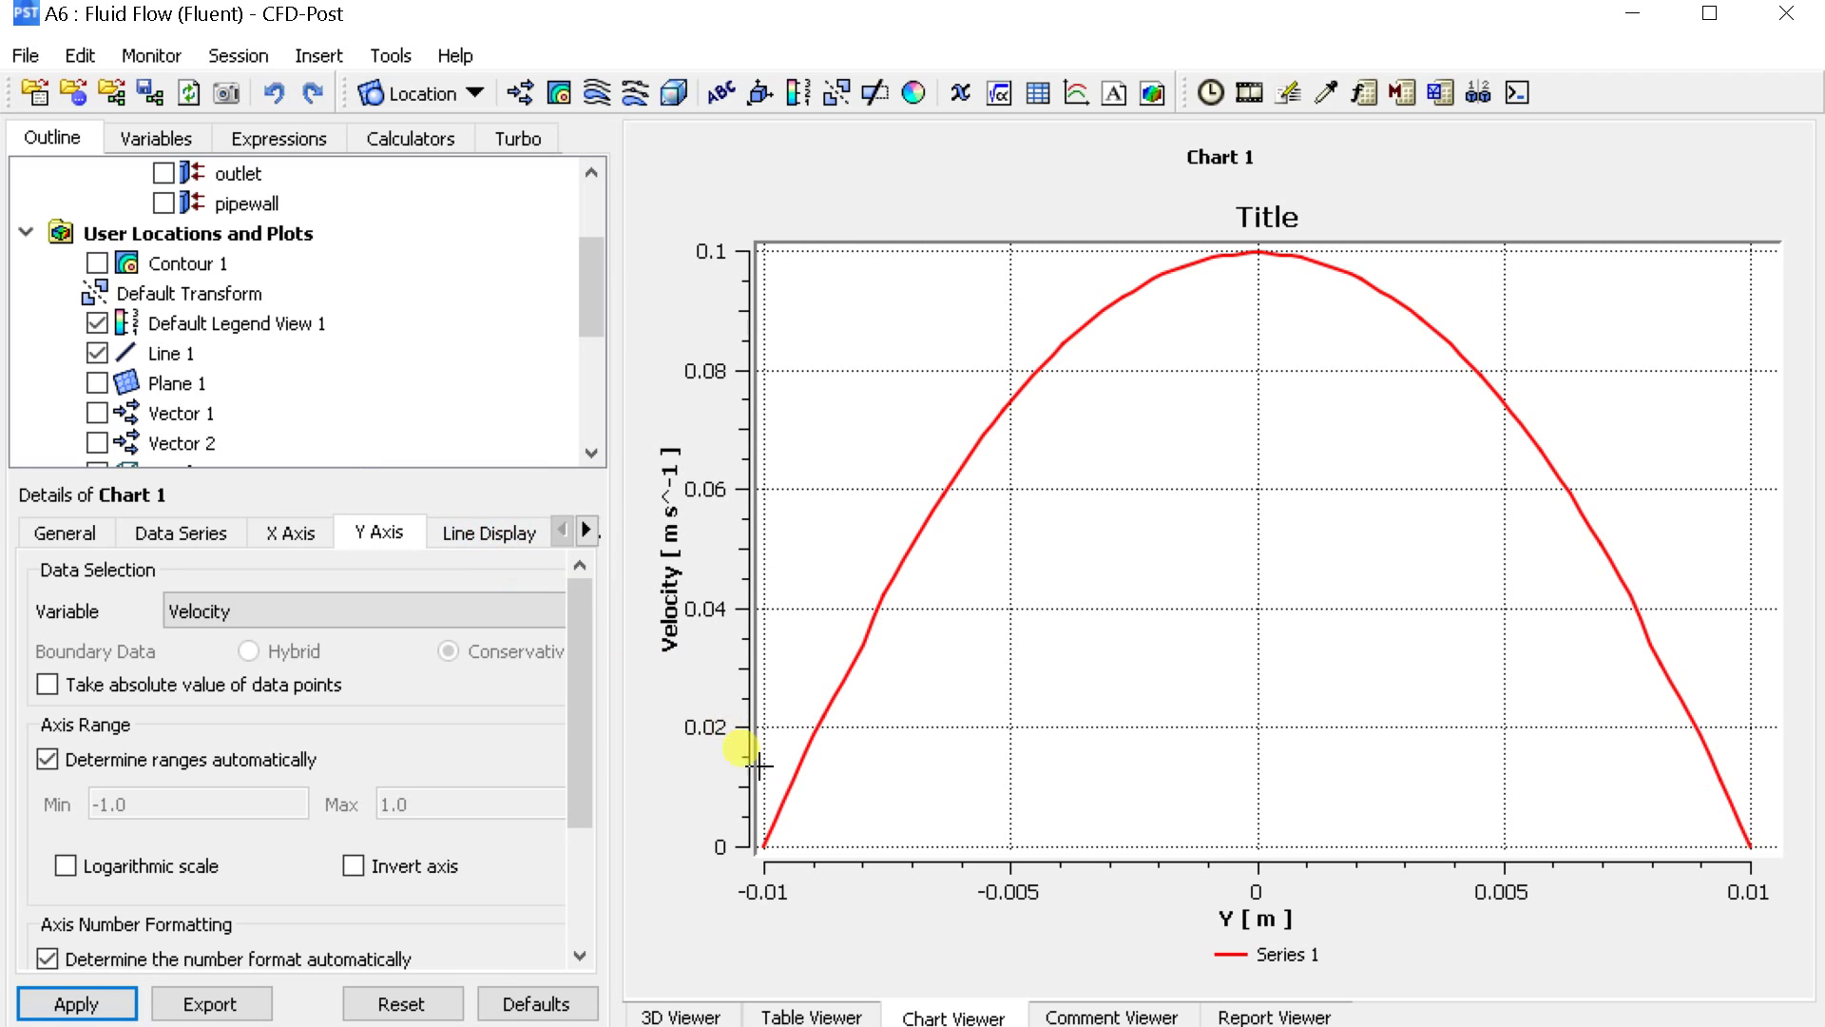
{"action": "left_click", "coordinate": [683, 1018]}
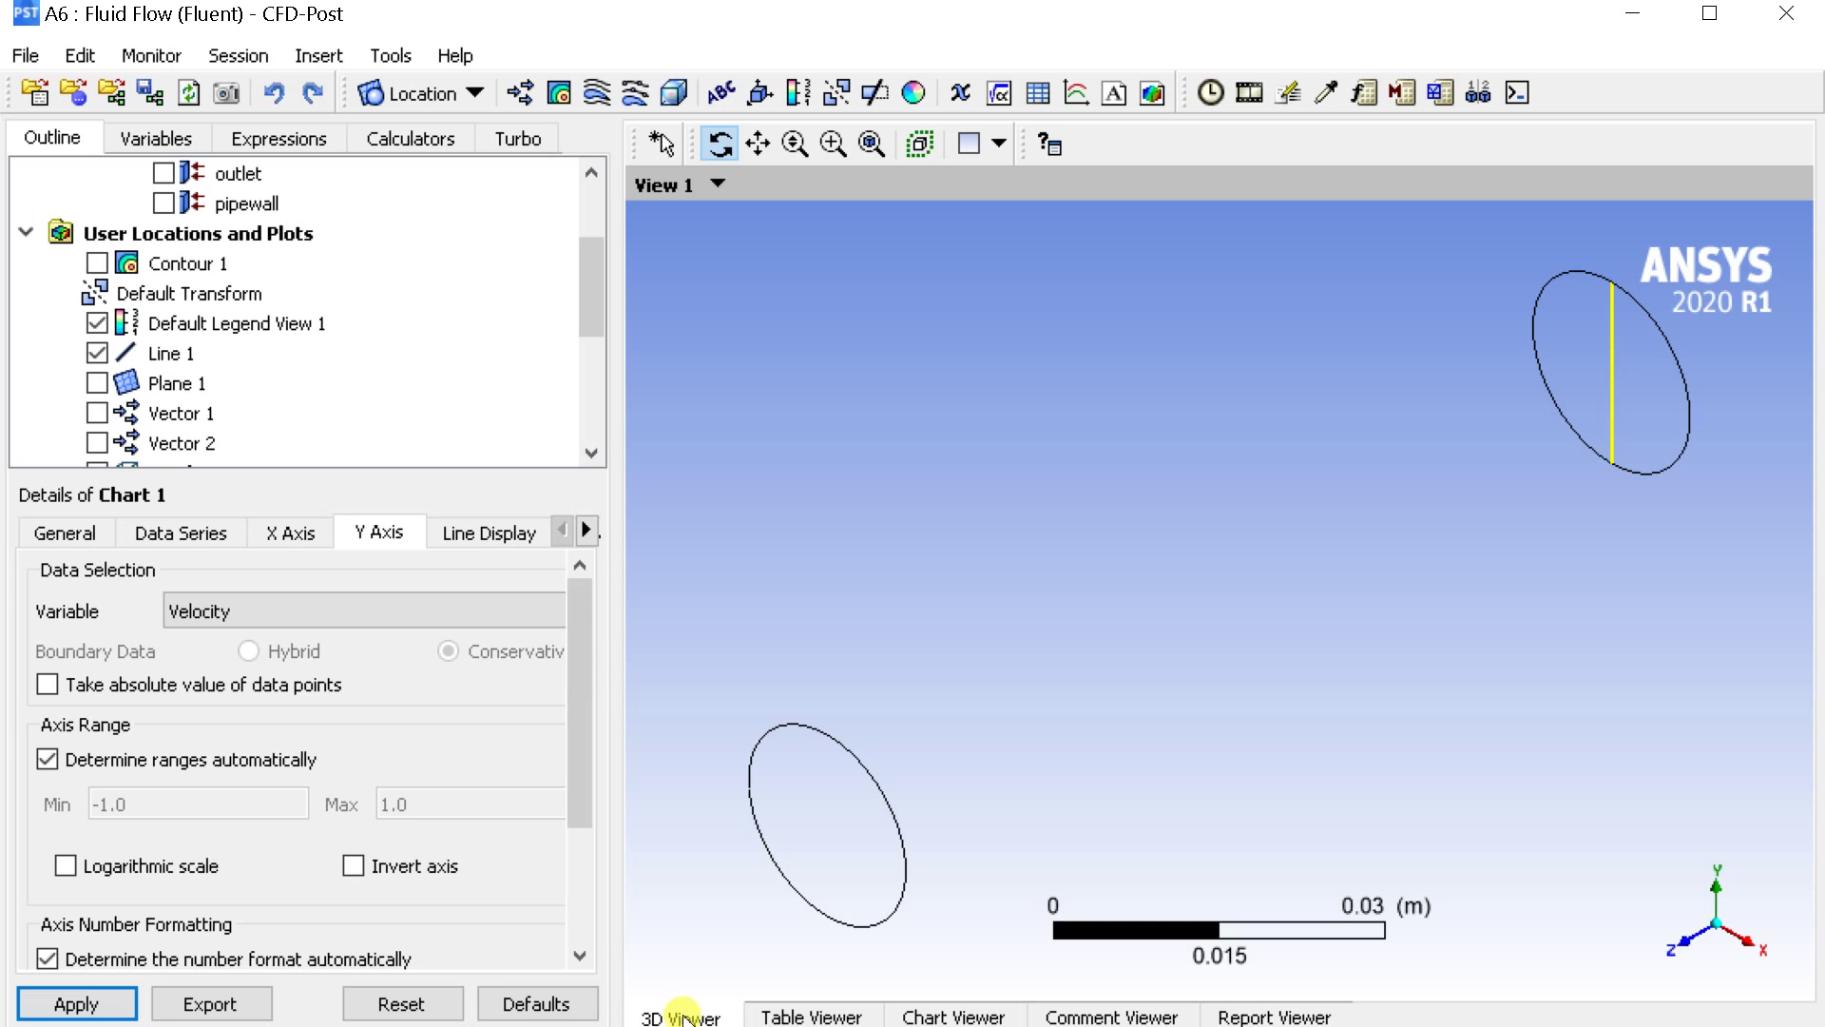